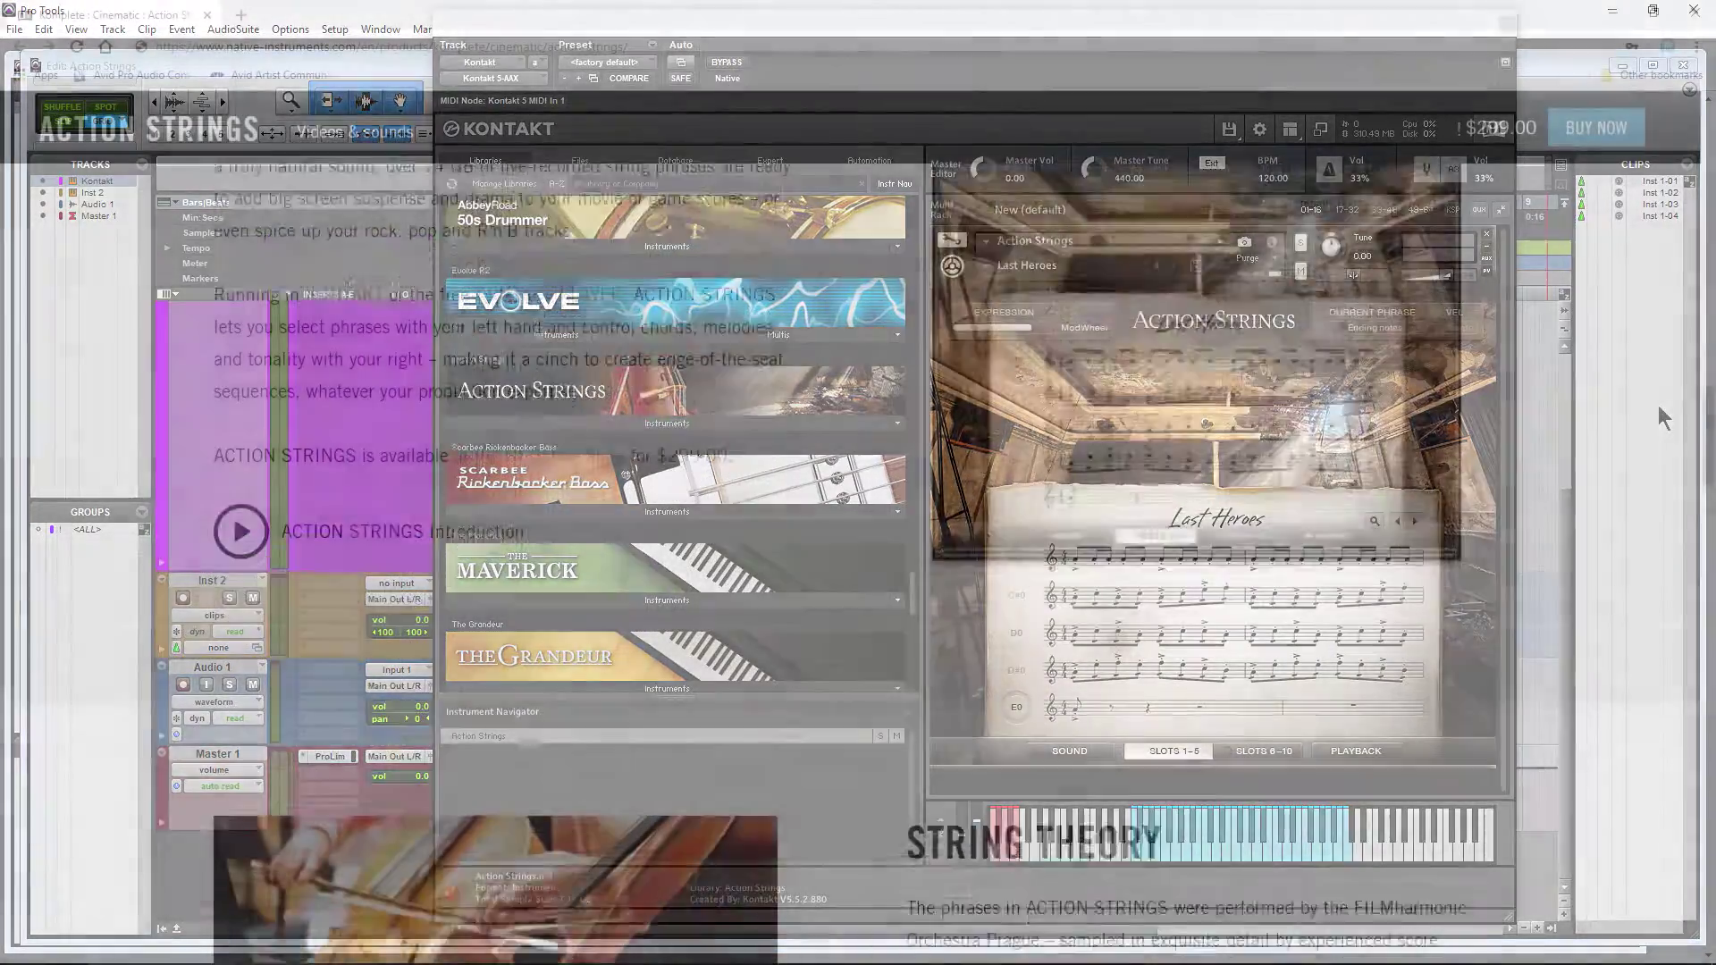
pyautogui.scroll(-4, 1661, 416)
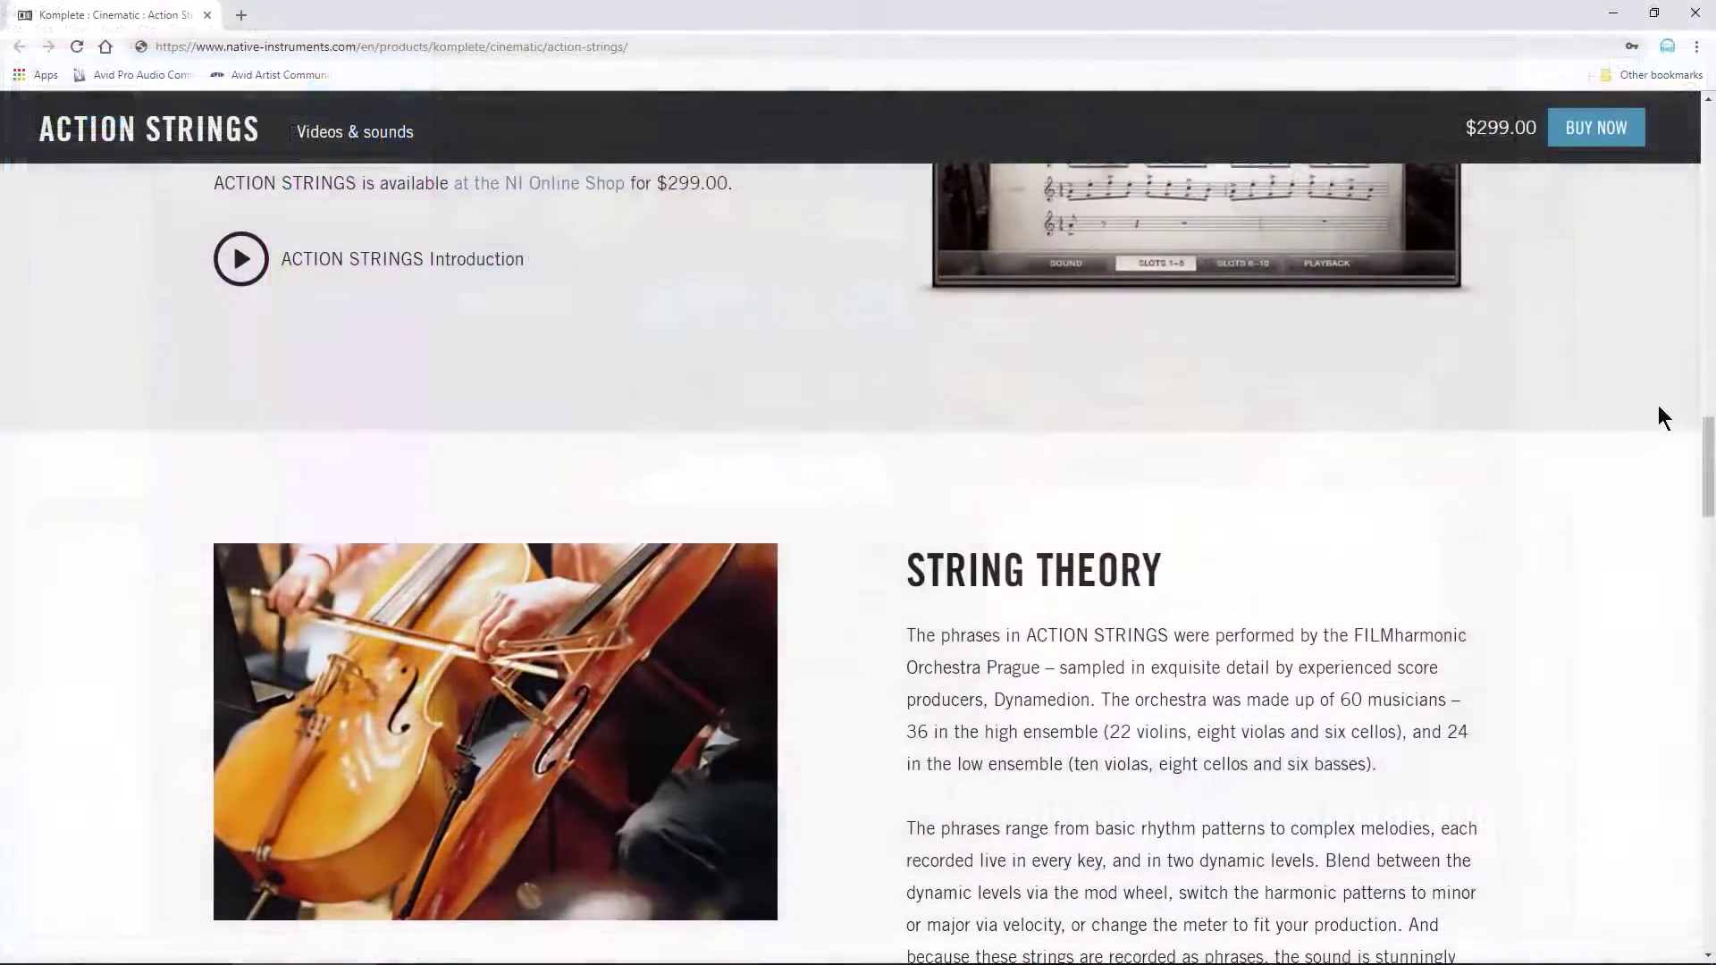
pyautogui.scroll(-2, 1658, 406)
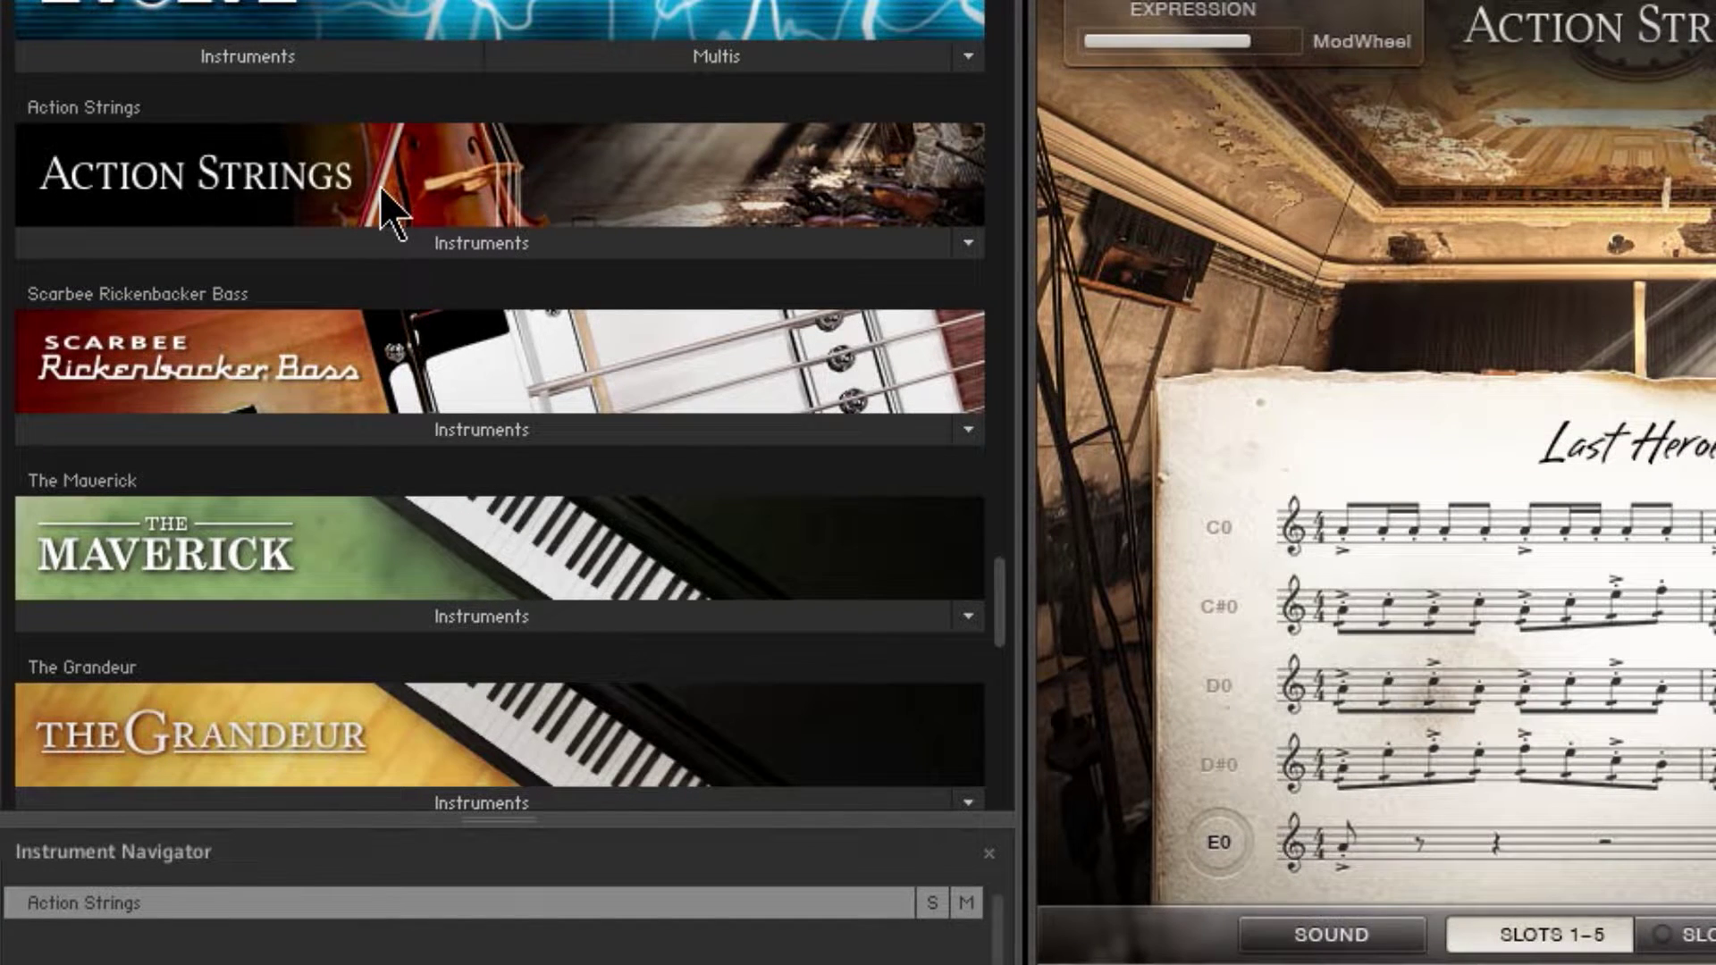
# List the Action Strings library's instruments, select Action Strings.nki, and switch the loaded instrument's snapshot view off and back on
pyautogui.click(468, 254)
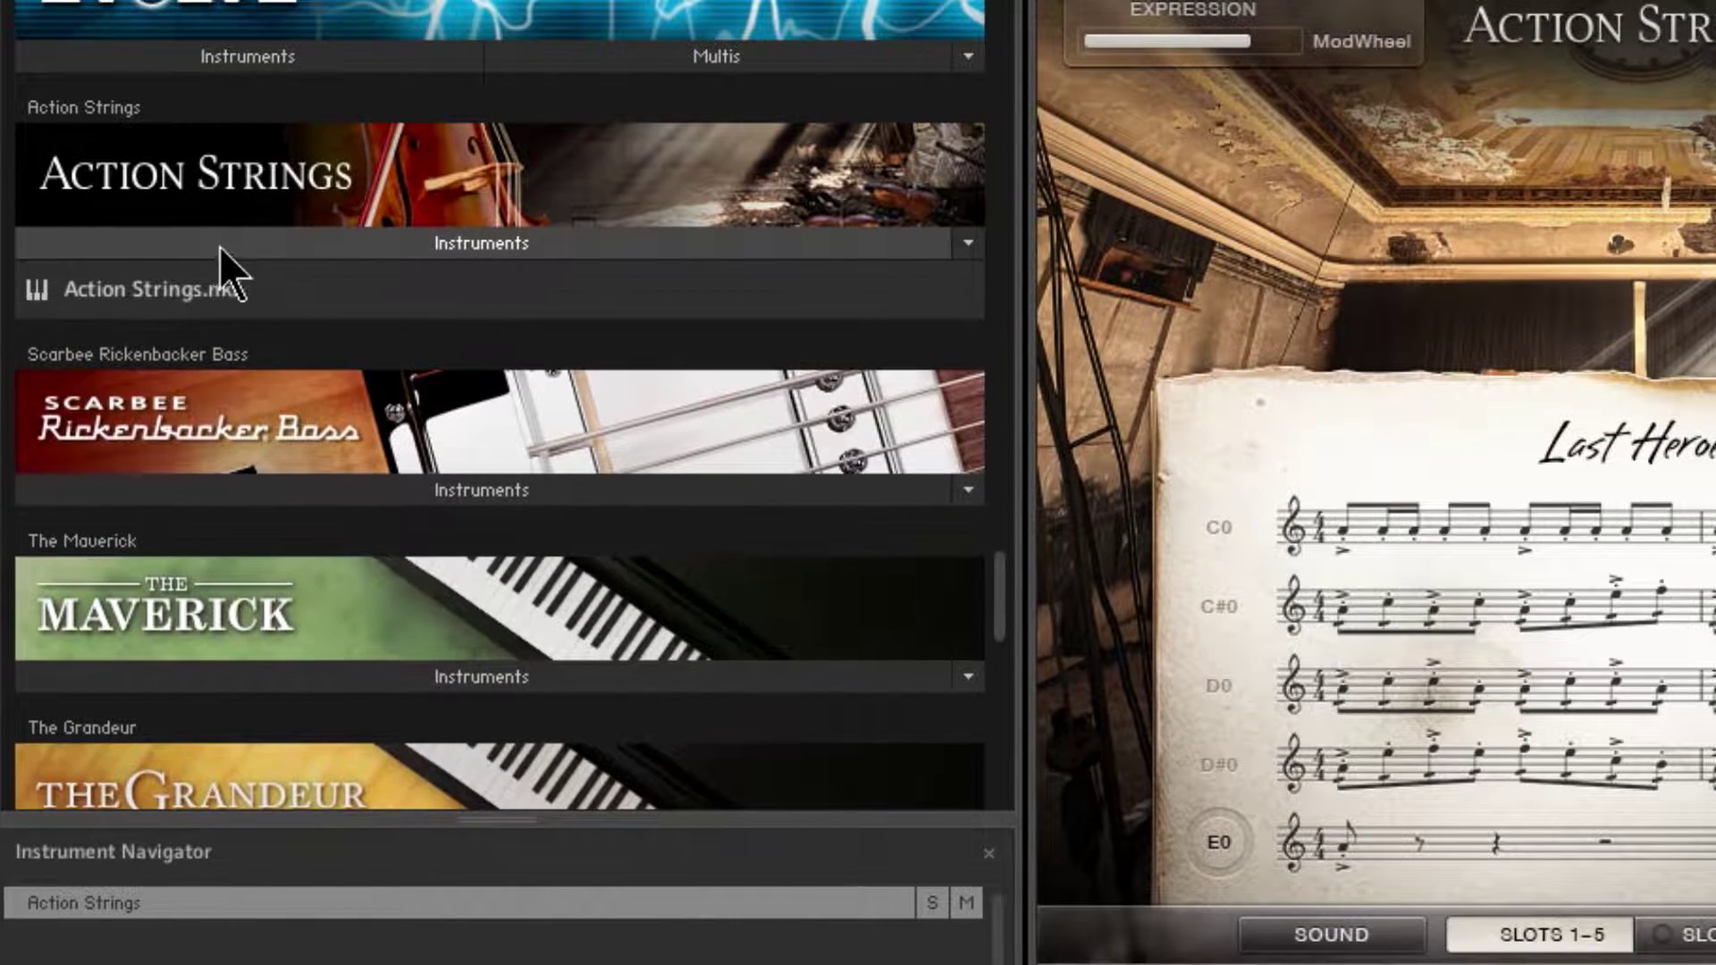
pyautogui.click(147, 284)
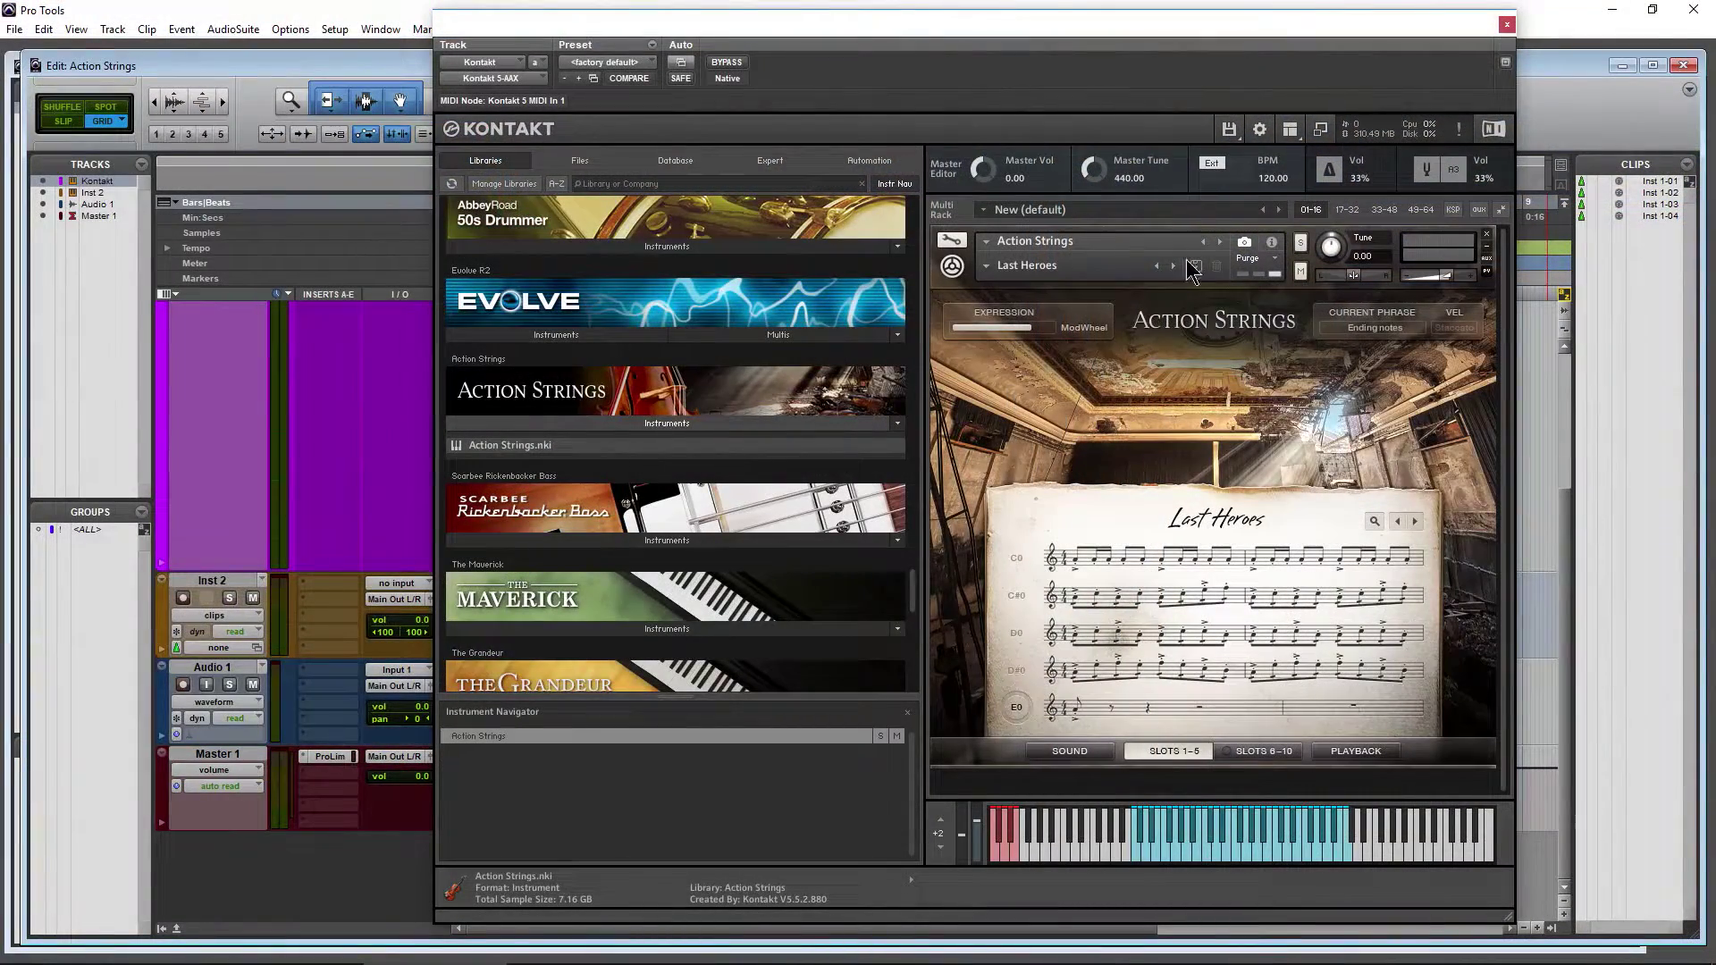
pyautogui.click(1244, 243)
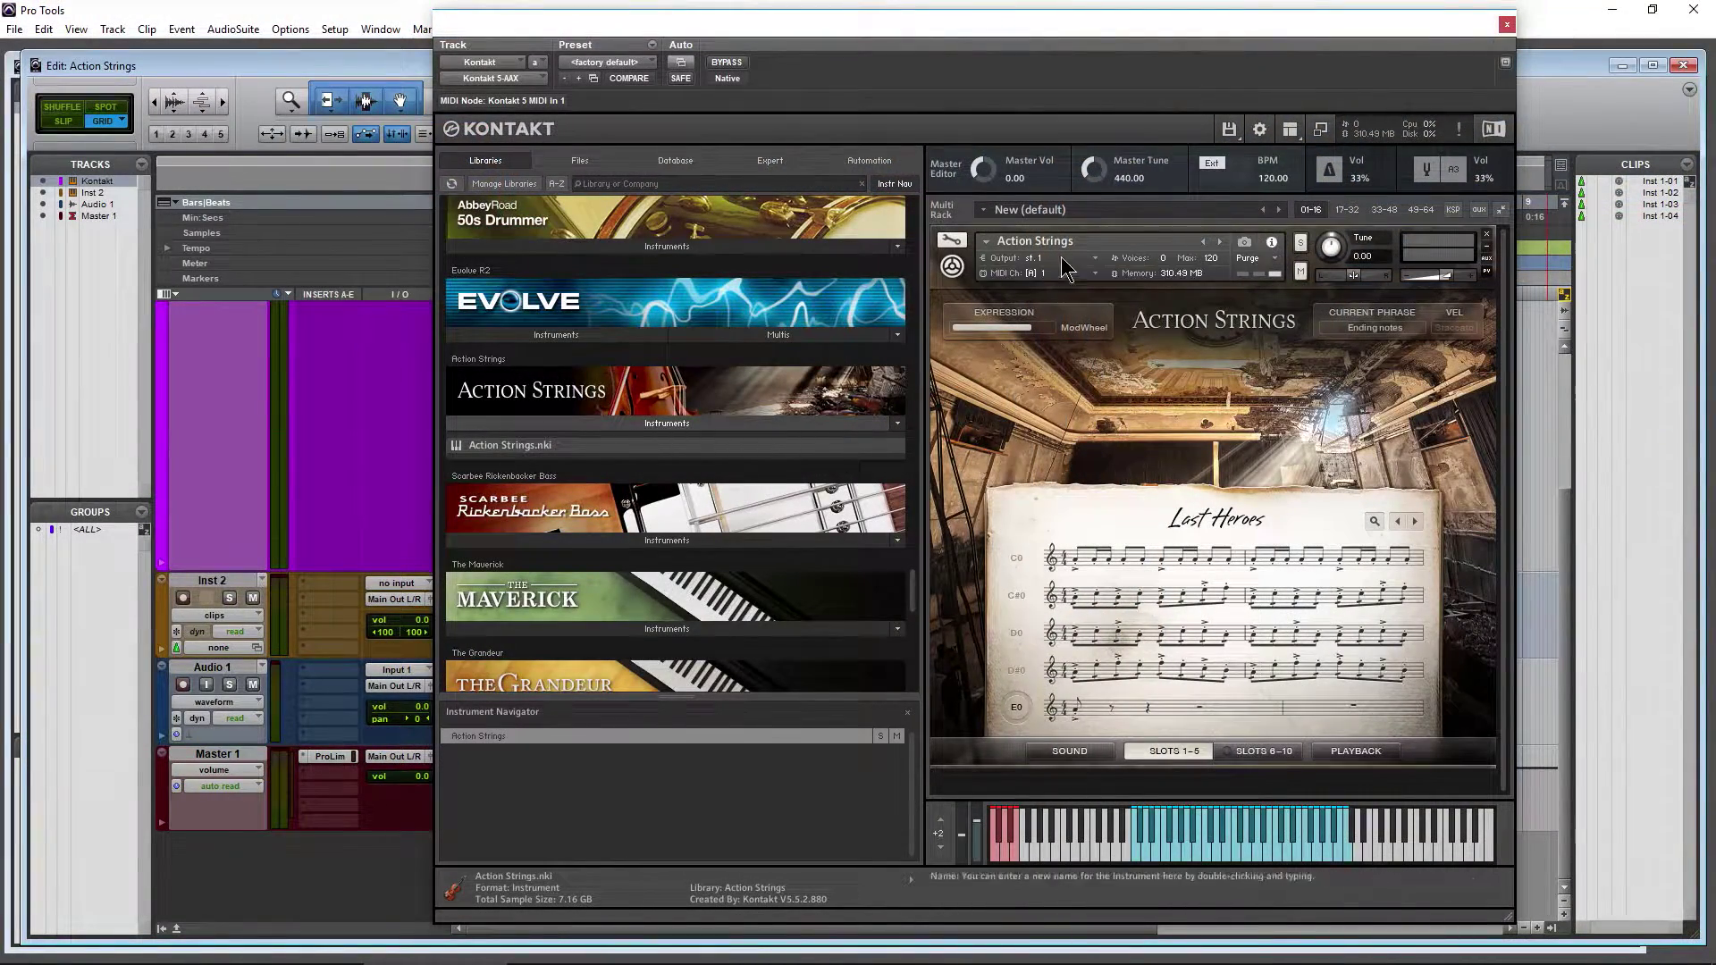
pyautogui.click(1245, 243)
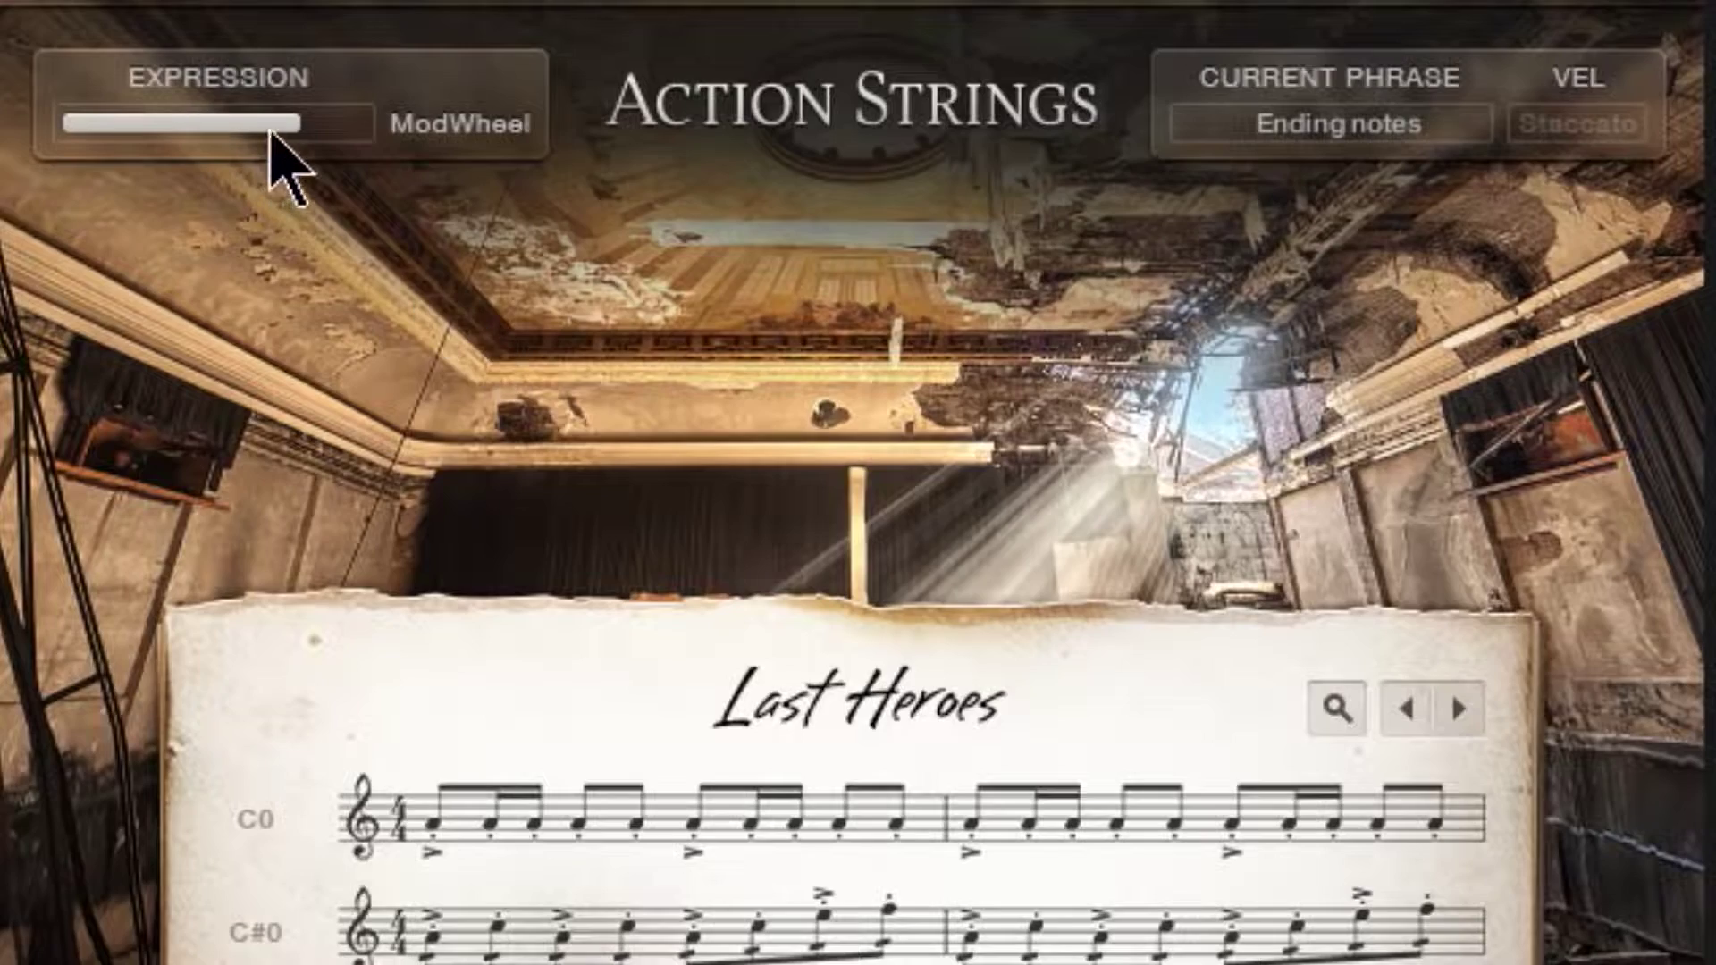
# Adjust the Action Strings expression level, raising it with the modulation wheel of the virtual keyboard
pyautogui.moveTo(1021, 332); pyautogui.dragTo(1009, 328)
pyautogui.moveTo(232, 130); pyautogui.dragTo(273, 157)
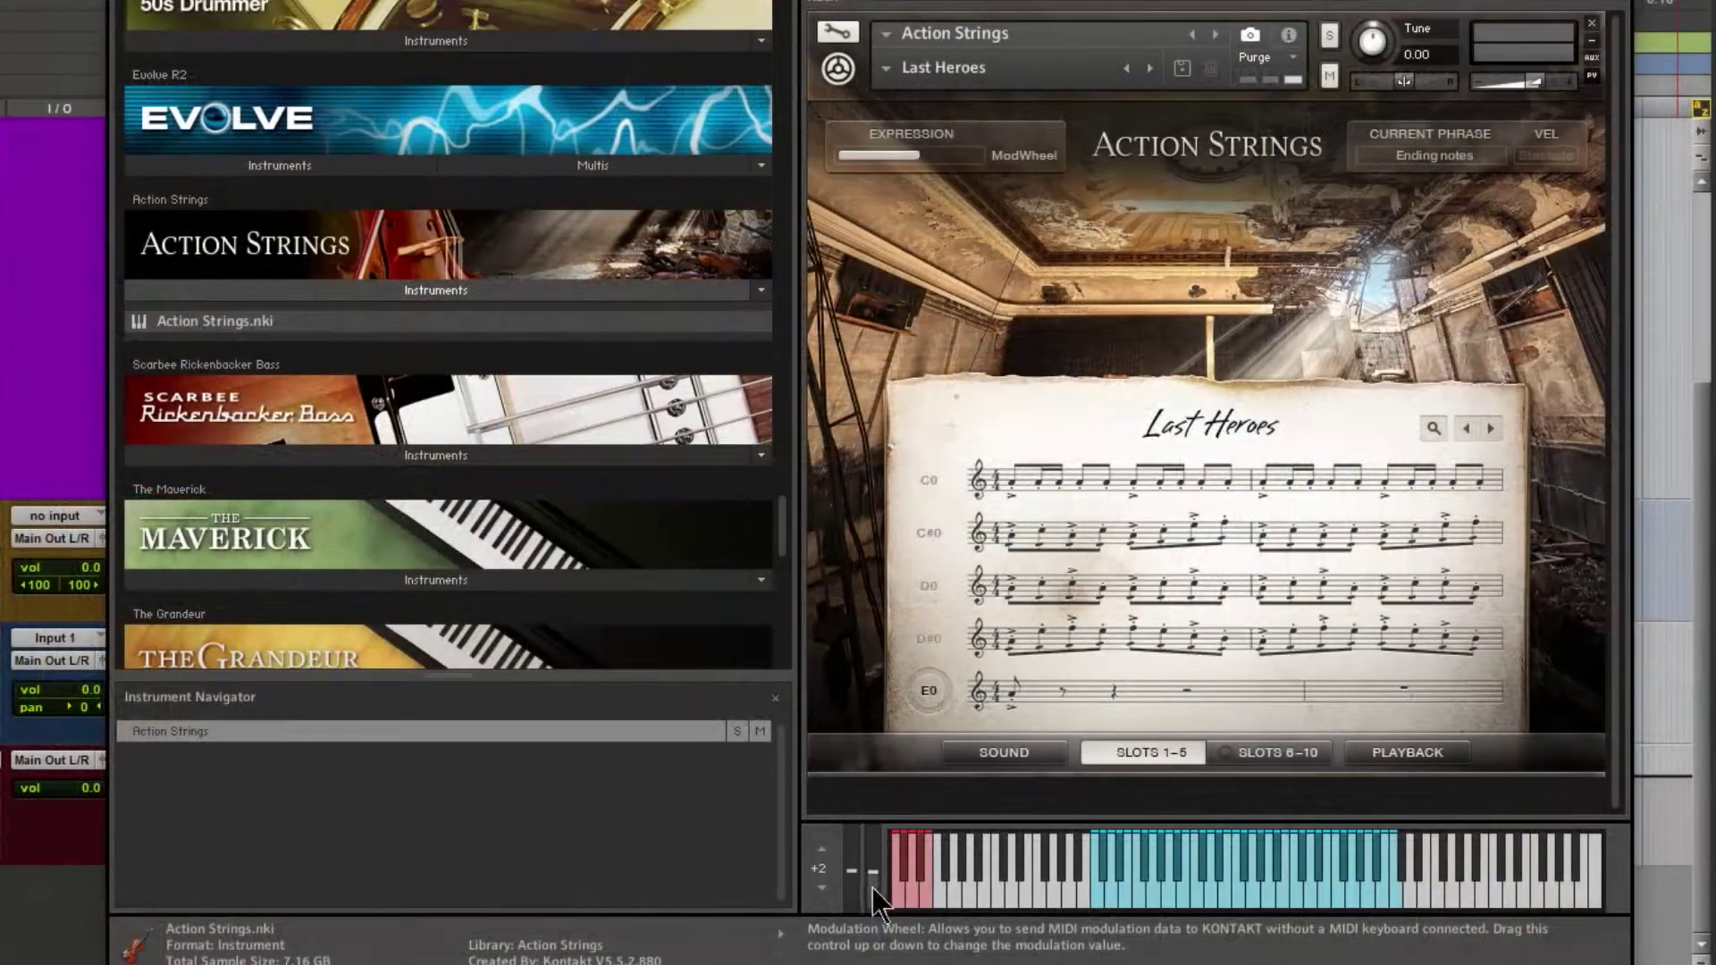
pyautogui.moveTo(872, 893); pyautogui.dragTo(875, 865)
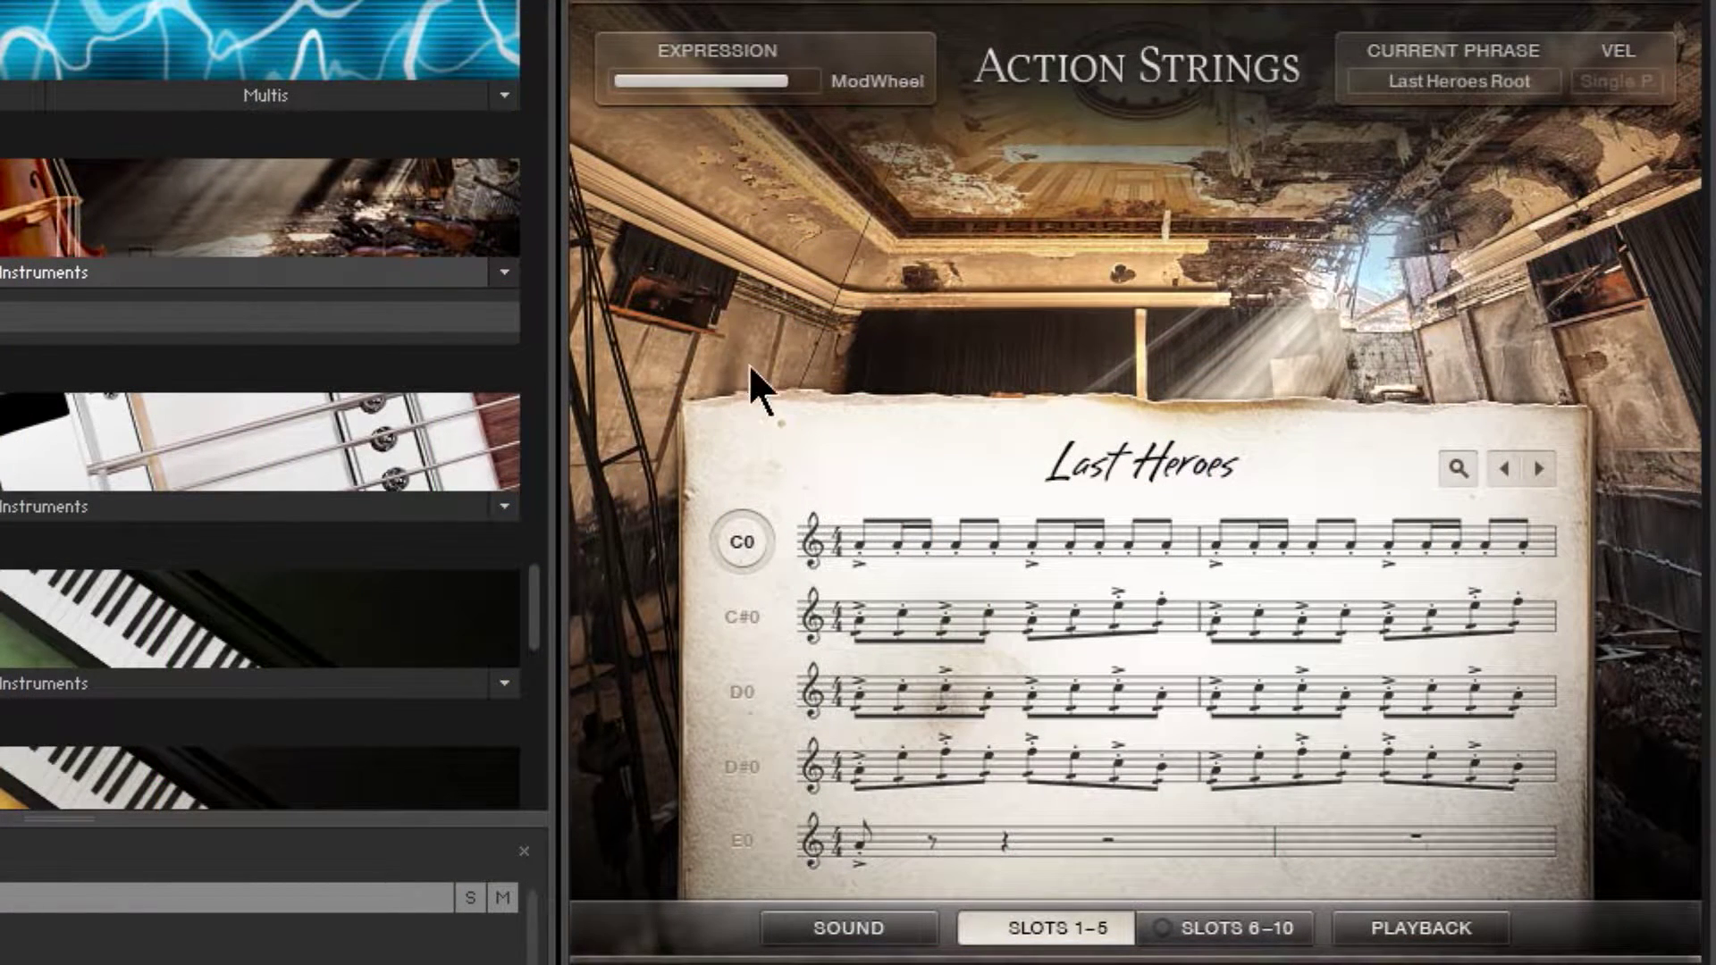
# Inspect the details of the Last Heroes phrase slots and activate the Last Heroes 1 phrase on keyswitch C#0
pyautogui.moveTo(1080, 549)
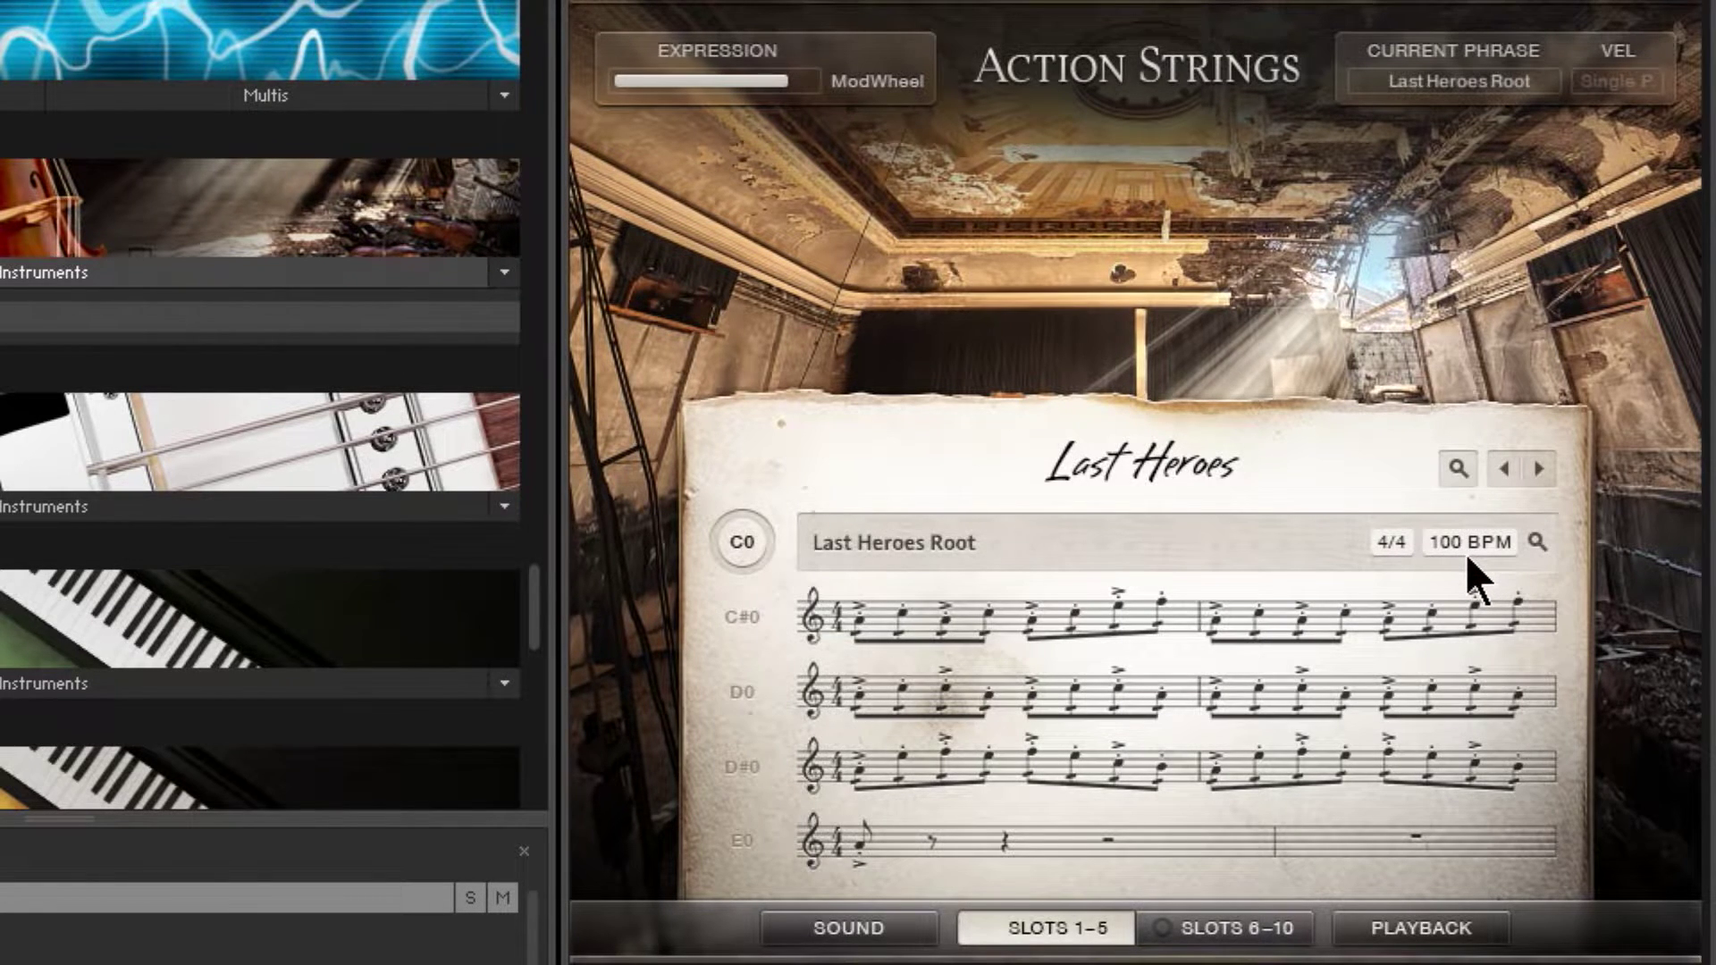
pyautogui.moveTo(1222, 636)
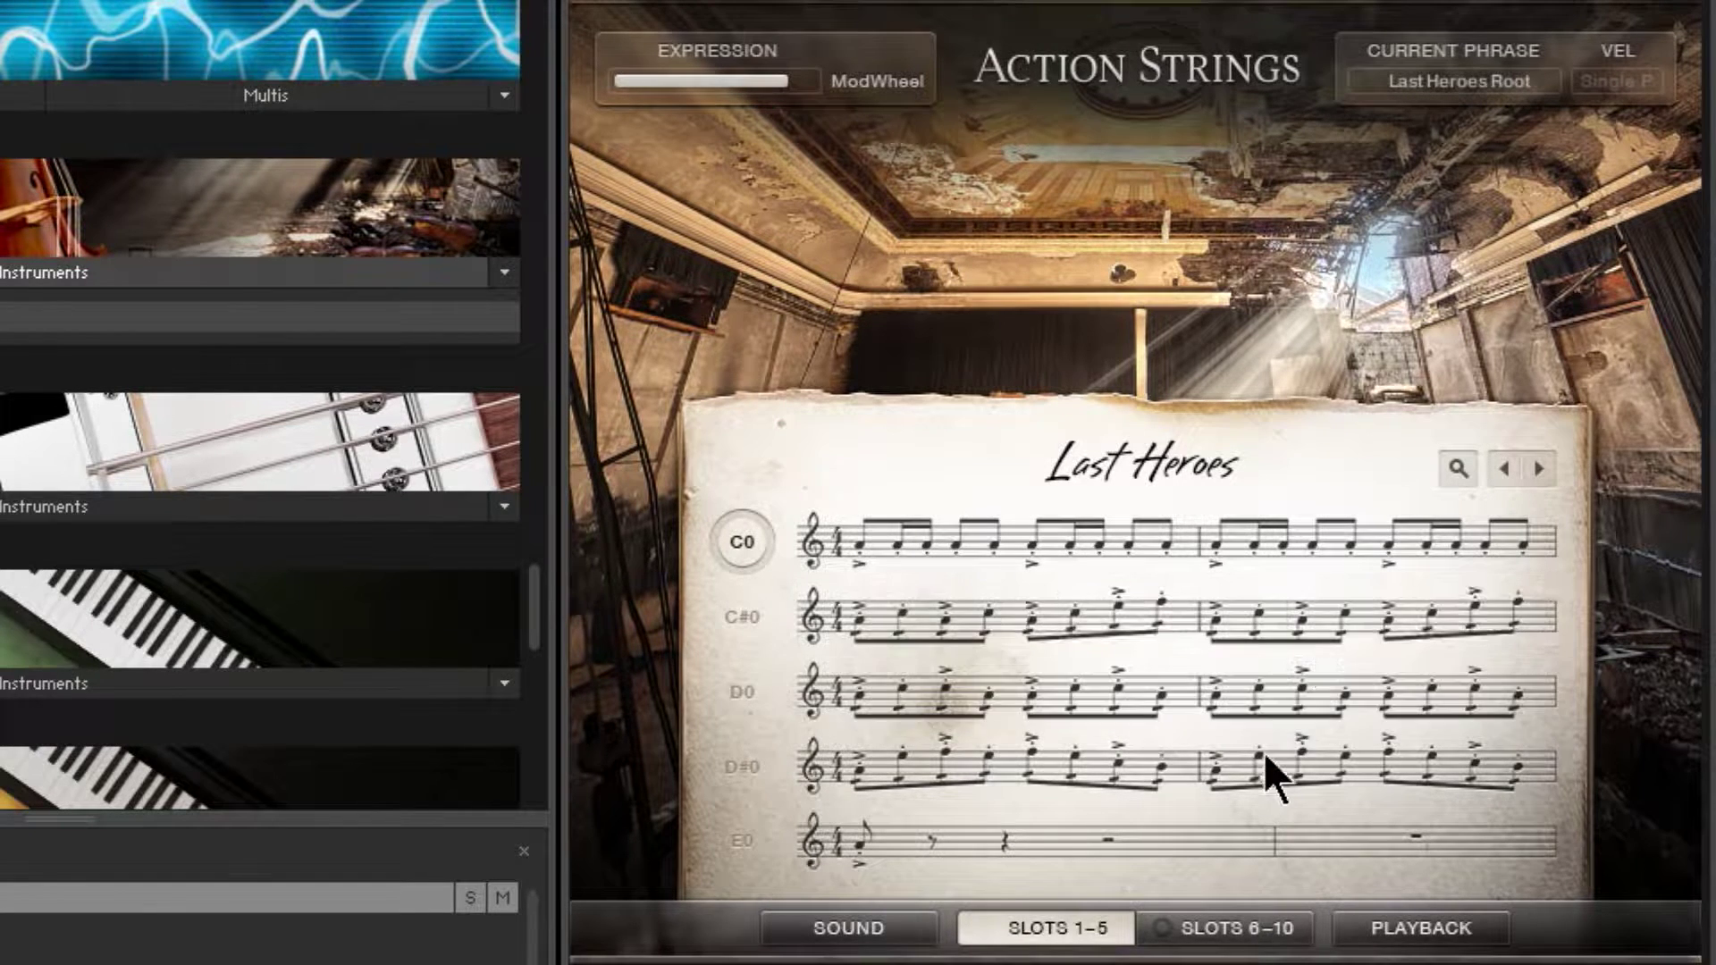
pyautogui.moveTo(1258, 834)
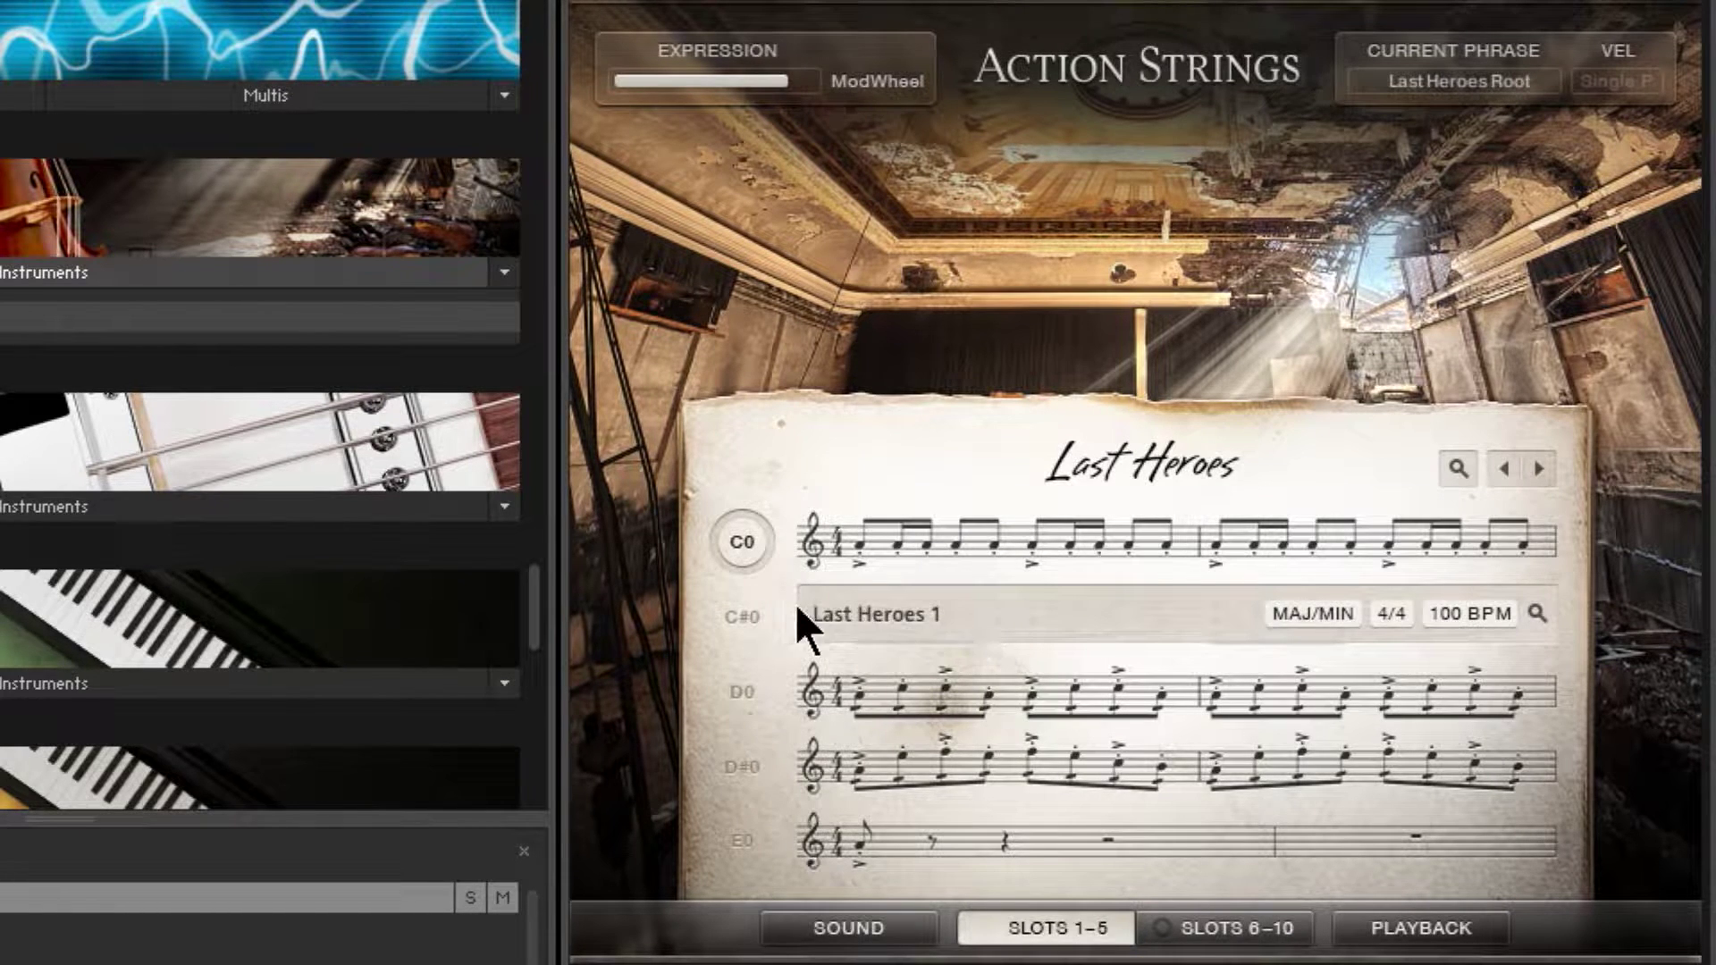
pyautogui.click(742, 617)
pyautogui.moveTo(893, 608)
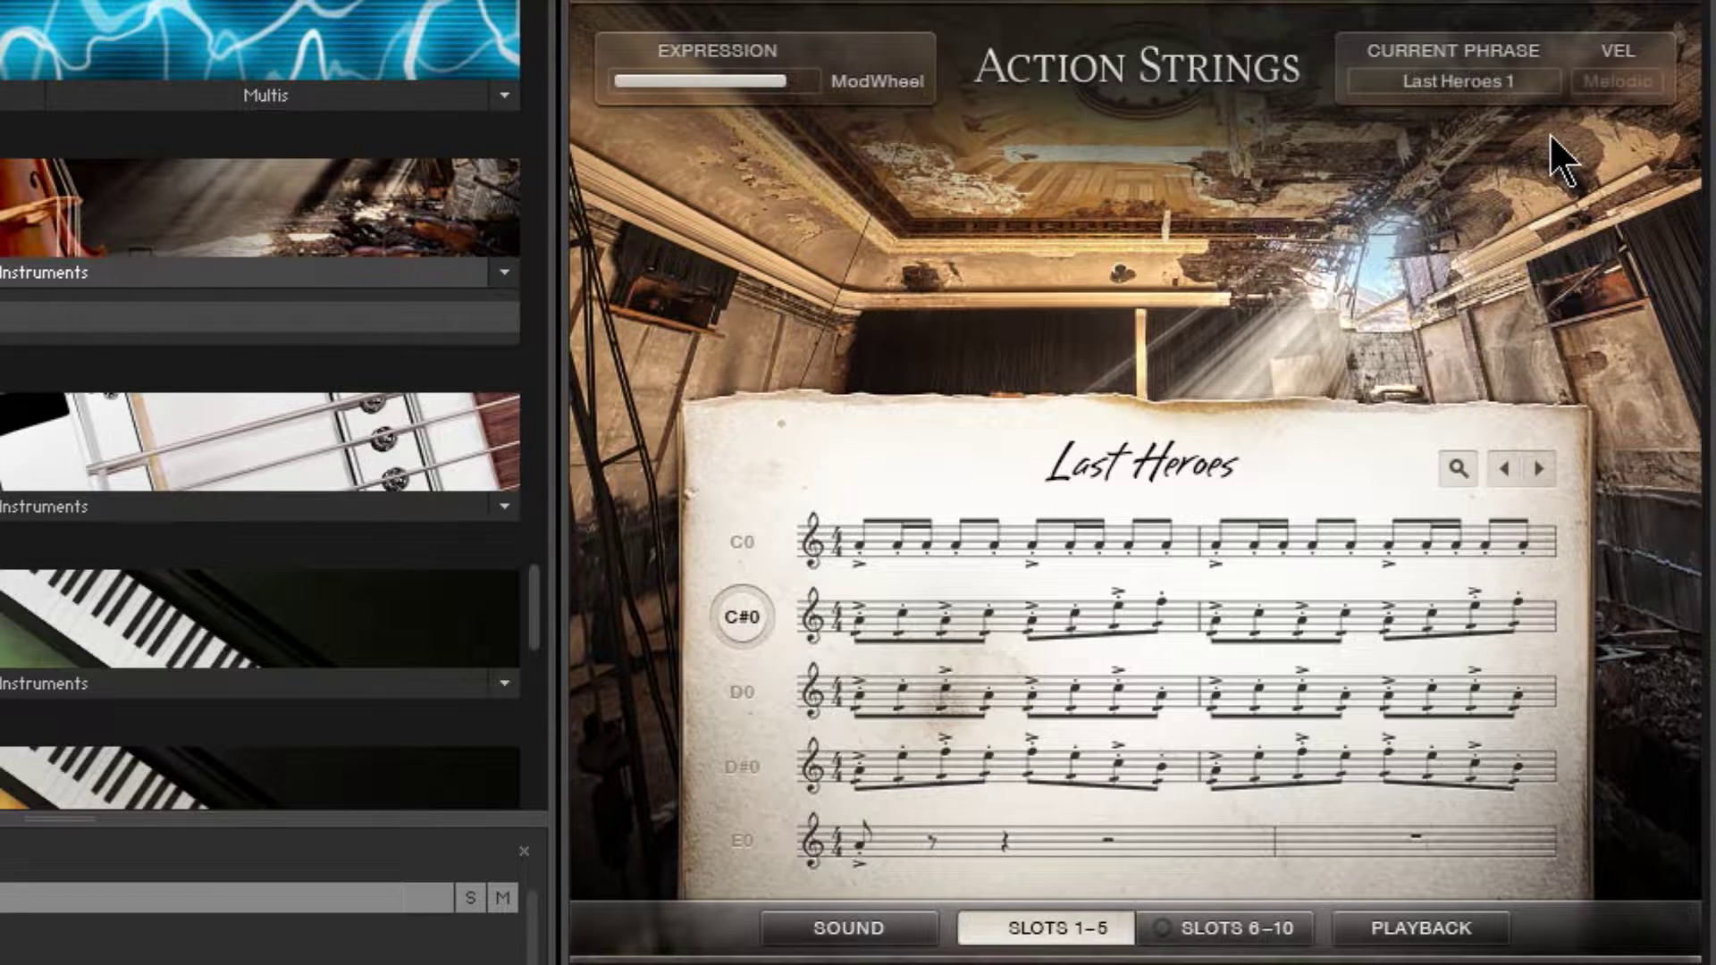
# Browse the 4/4 phrases in a slot's phrase browser and close it without assigning another phrase
pyautogui.moveTo(1205, 639)
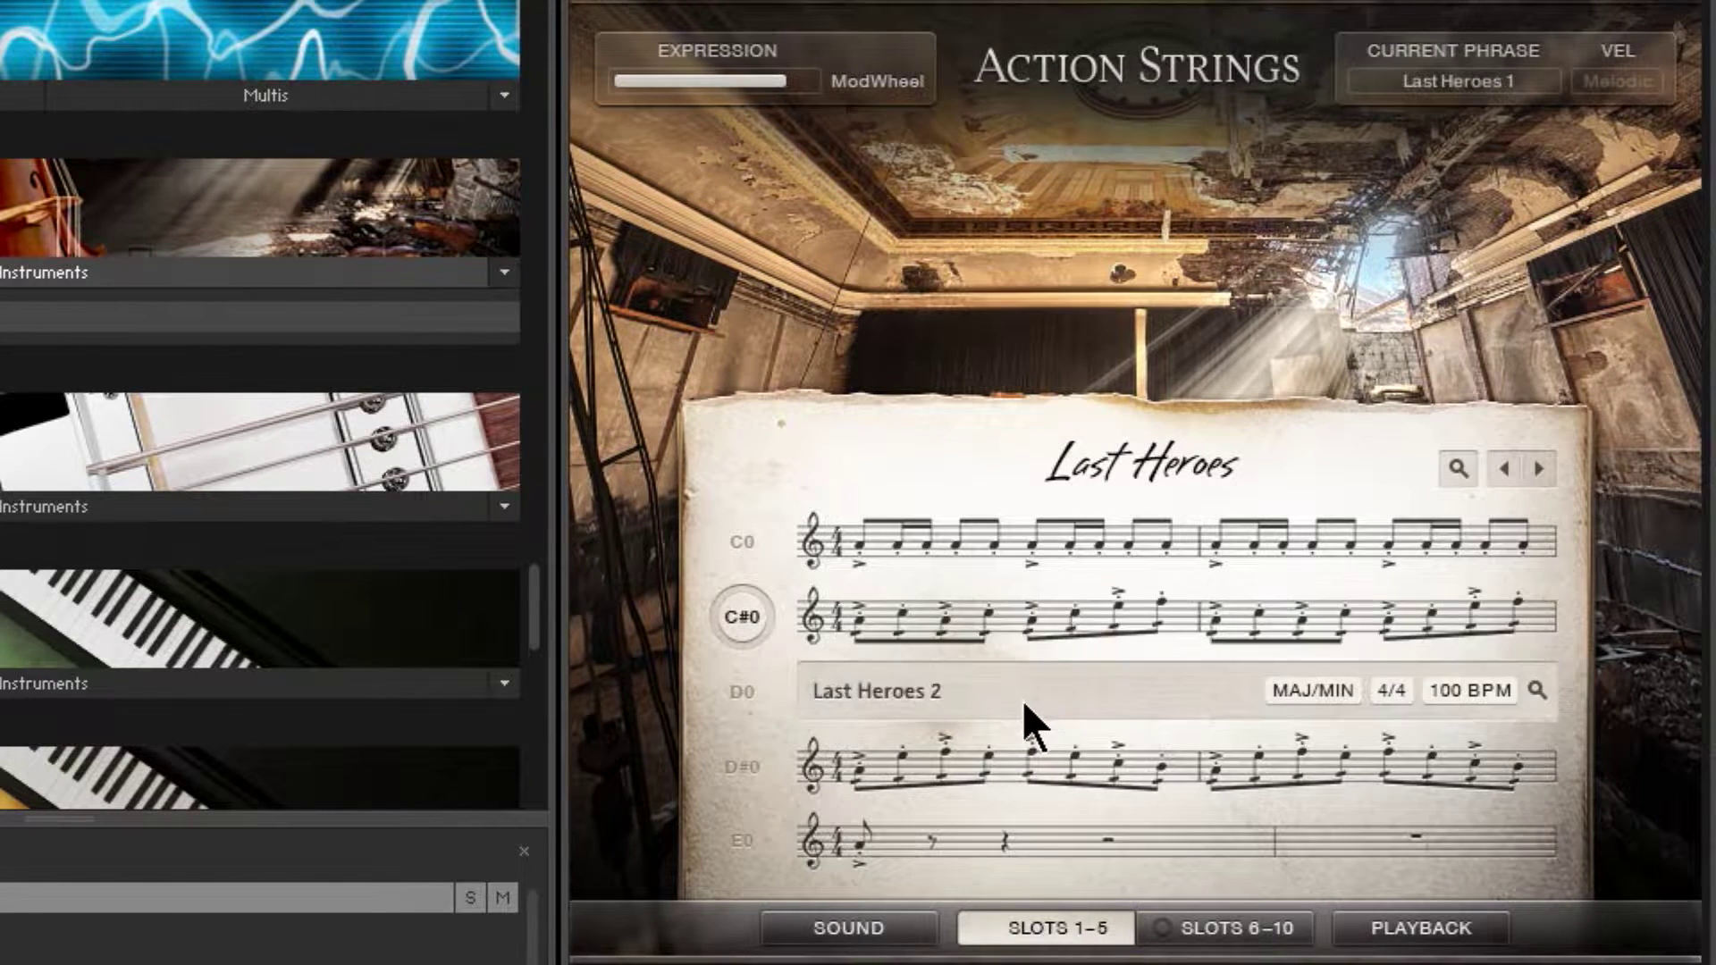
pyautogui.click(1045, 624)
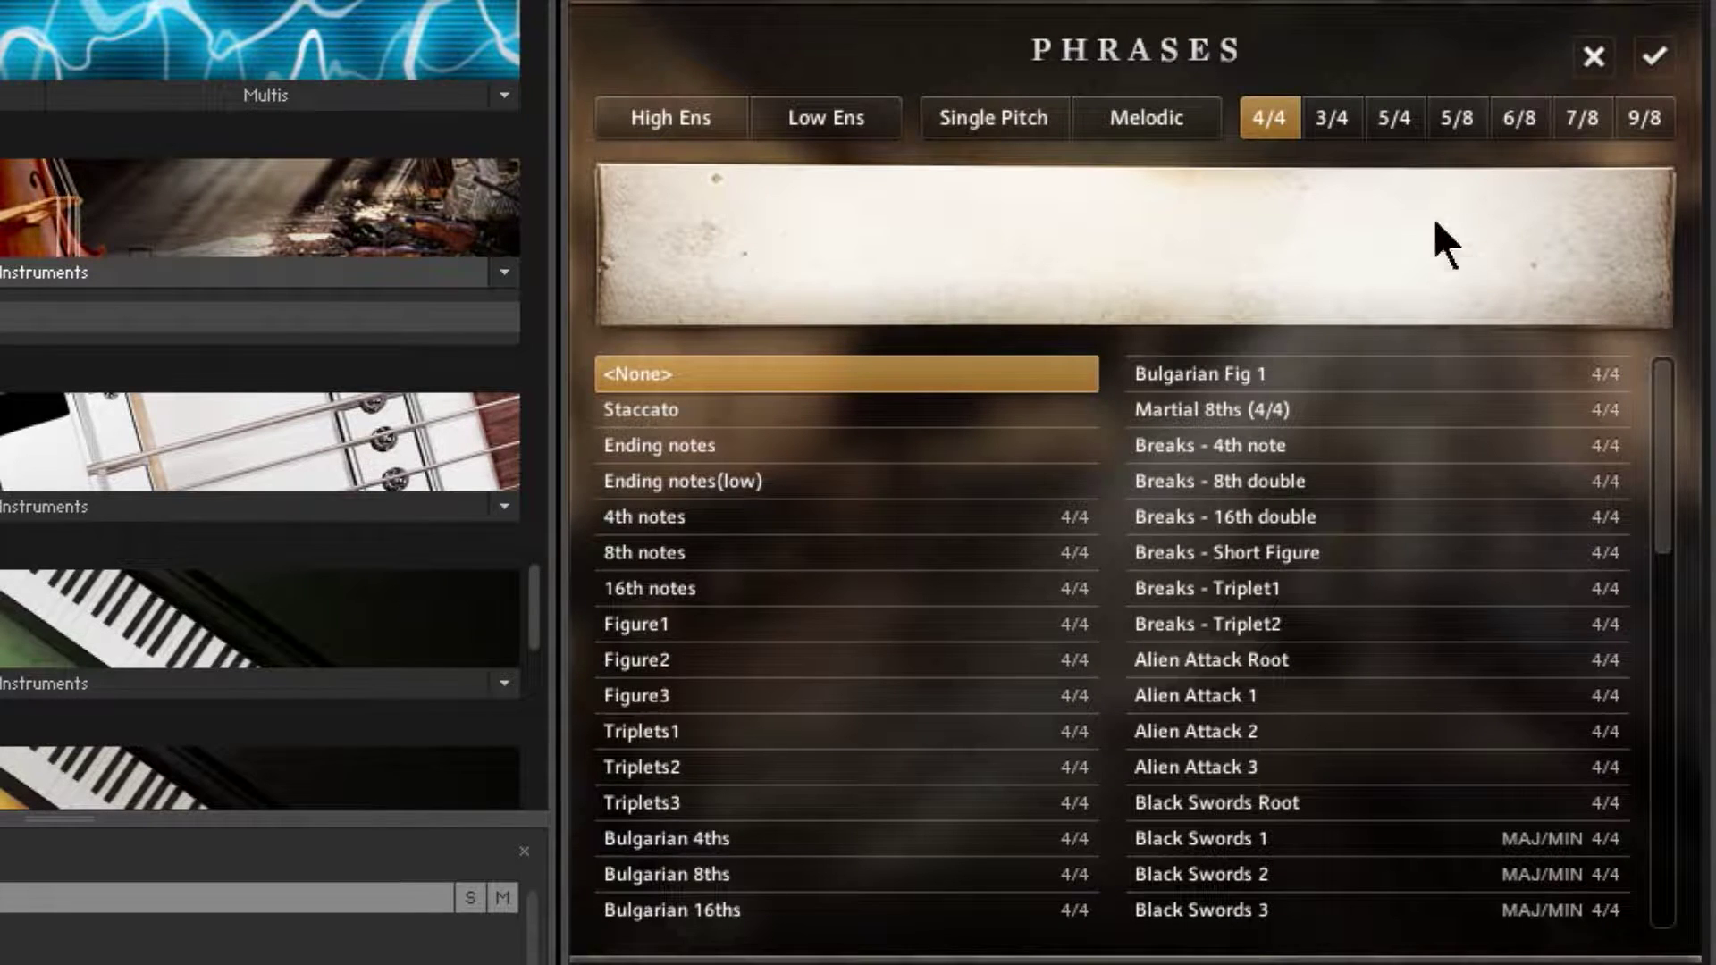
pyautogui.moveTo(1659, 474); pyautogui.dragTo(1646, 556)
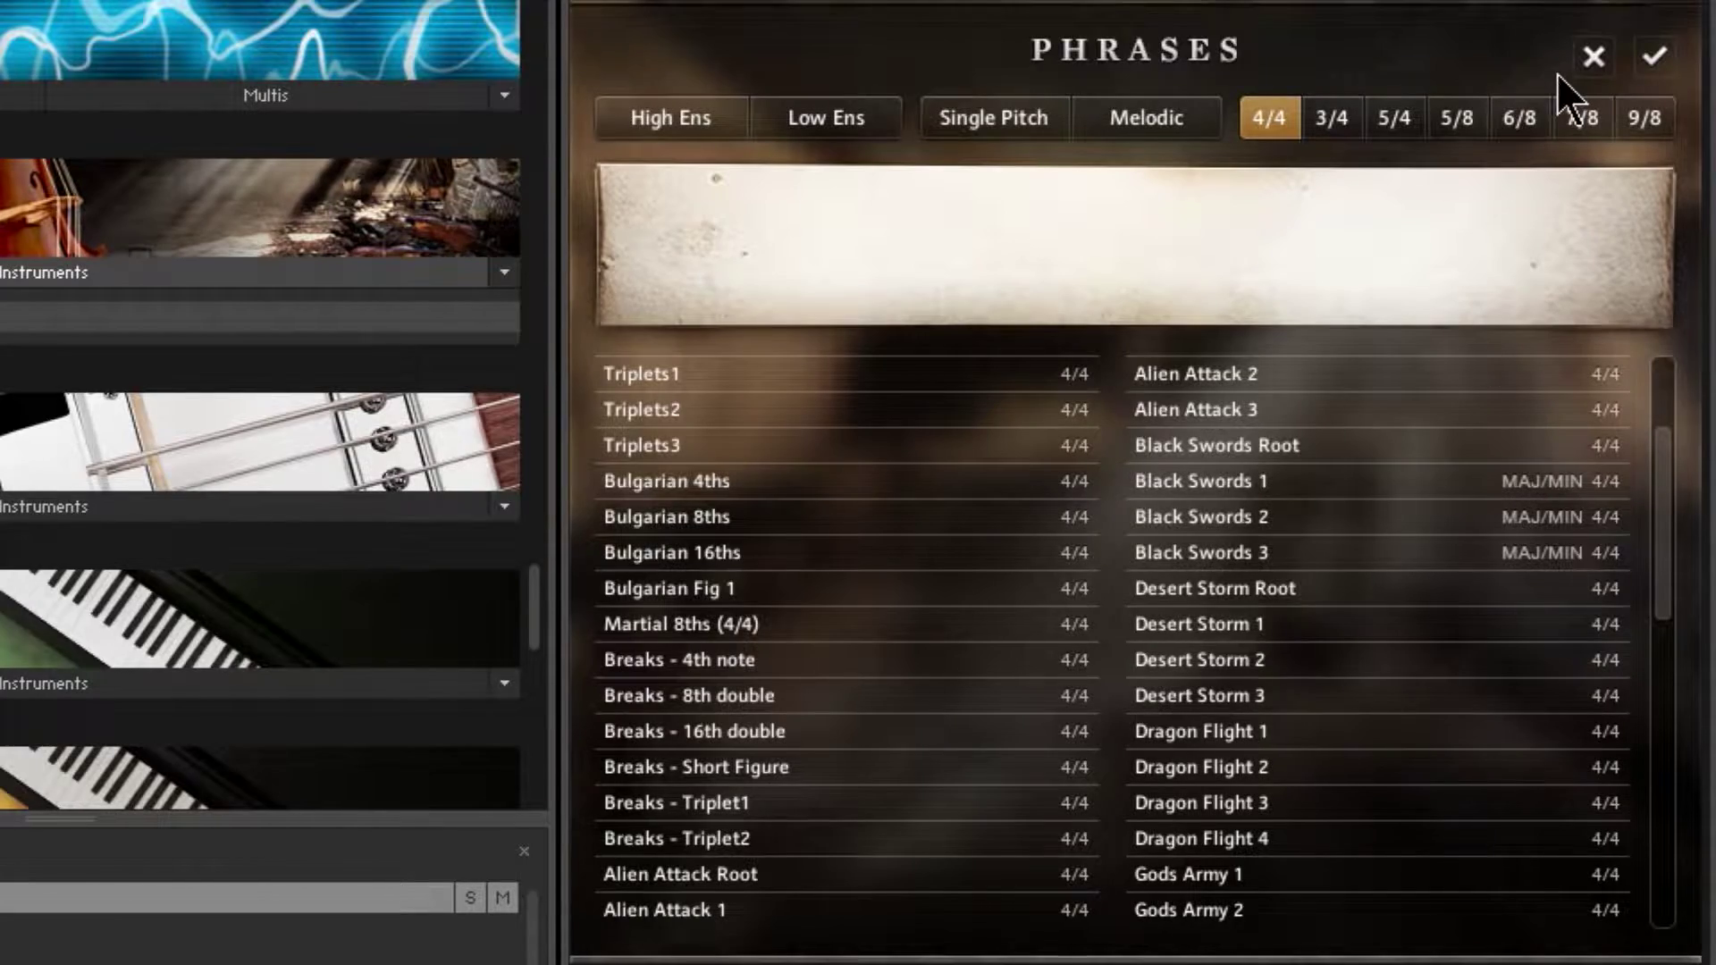
pyautogui.click(1594, 59)
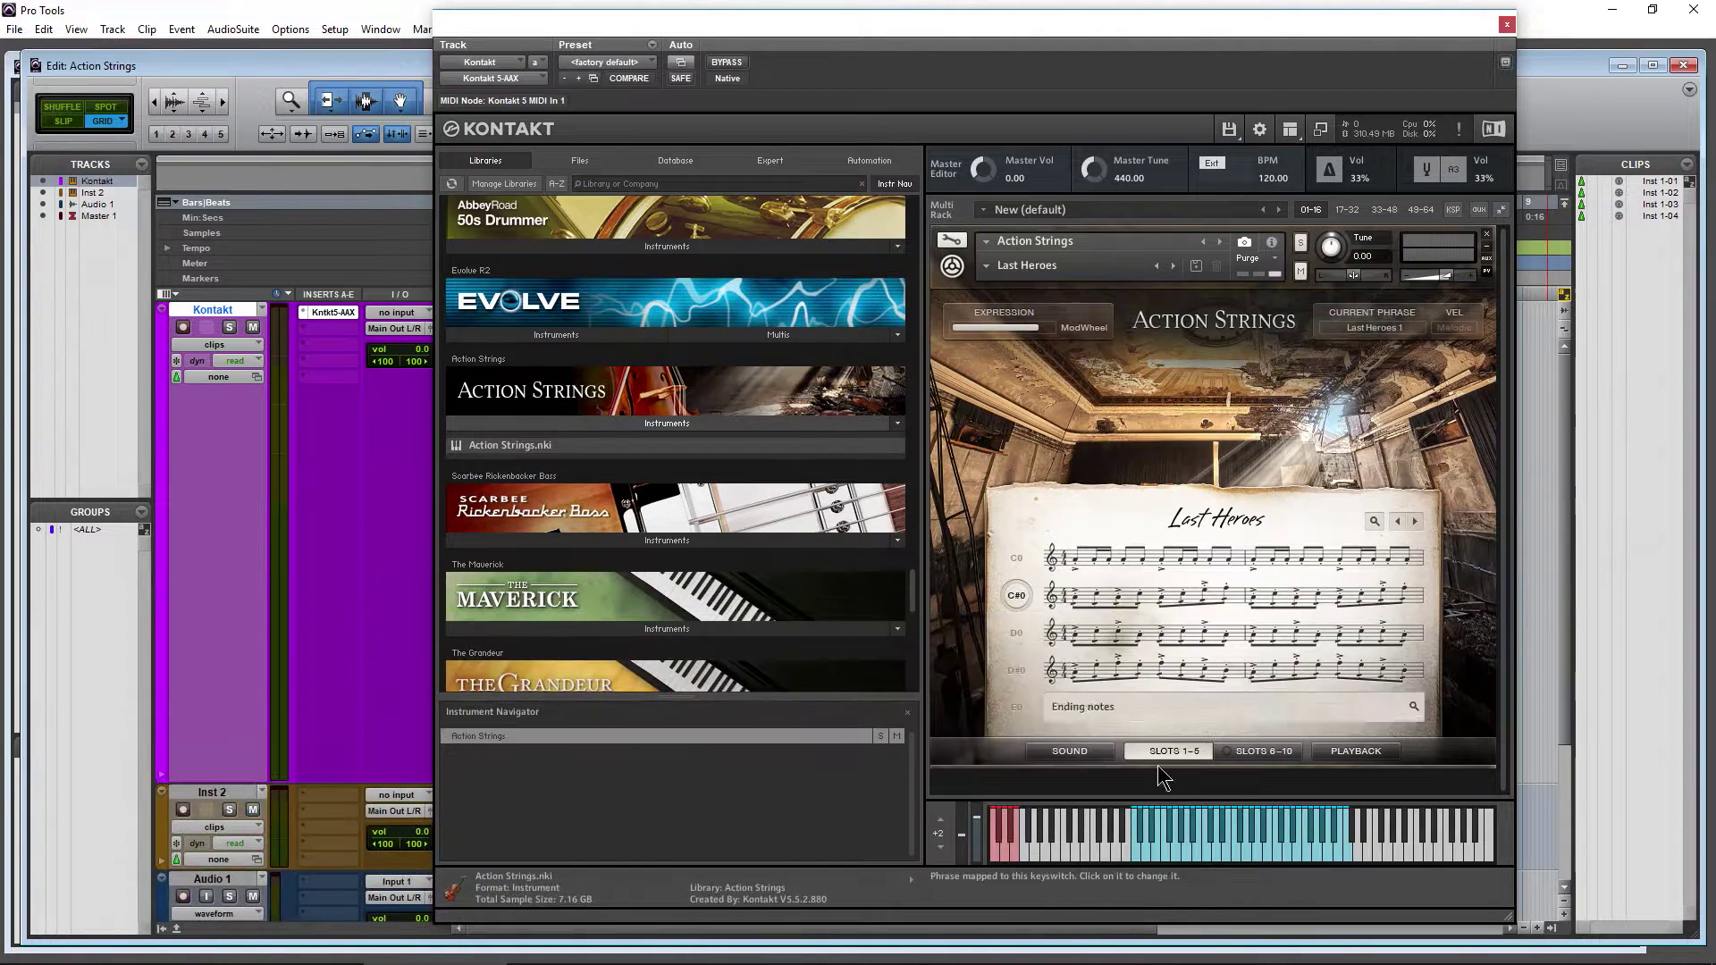
# Audition the Last Heroes 1 phrase by playing notes in the blue range of the virtual keyboard
pyautogui.click(1197, 855)
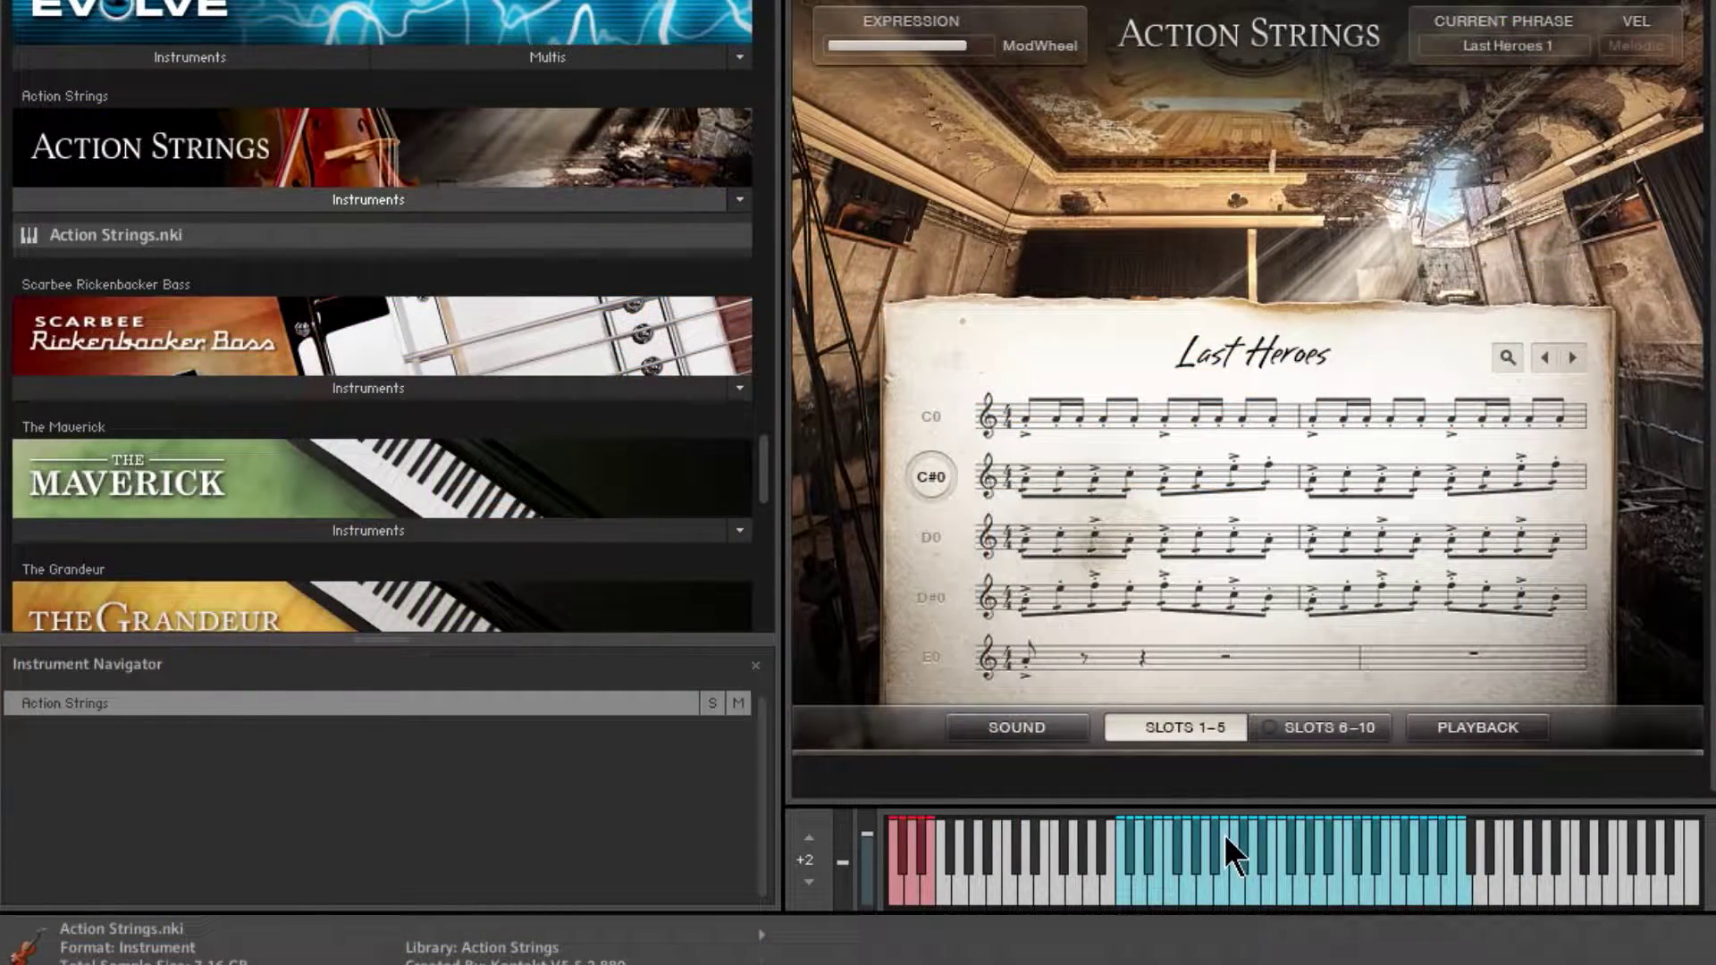
pyautogui.click(1226, 838)
pyautogui.click(1217, 903)
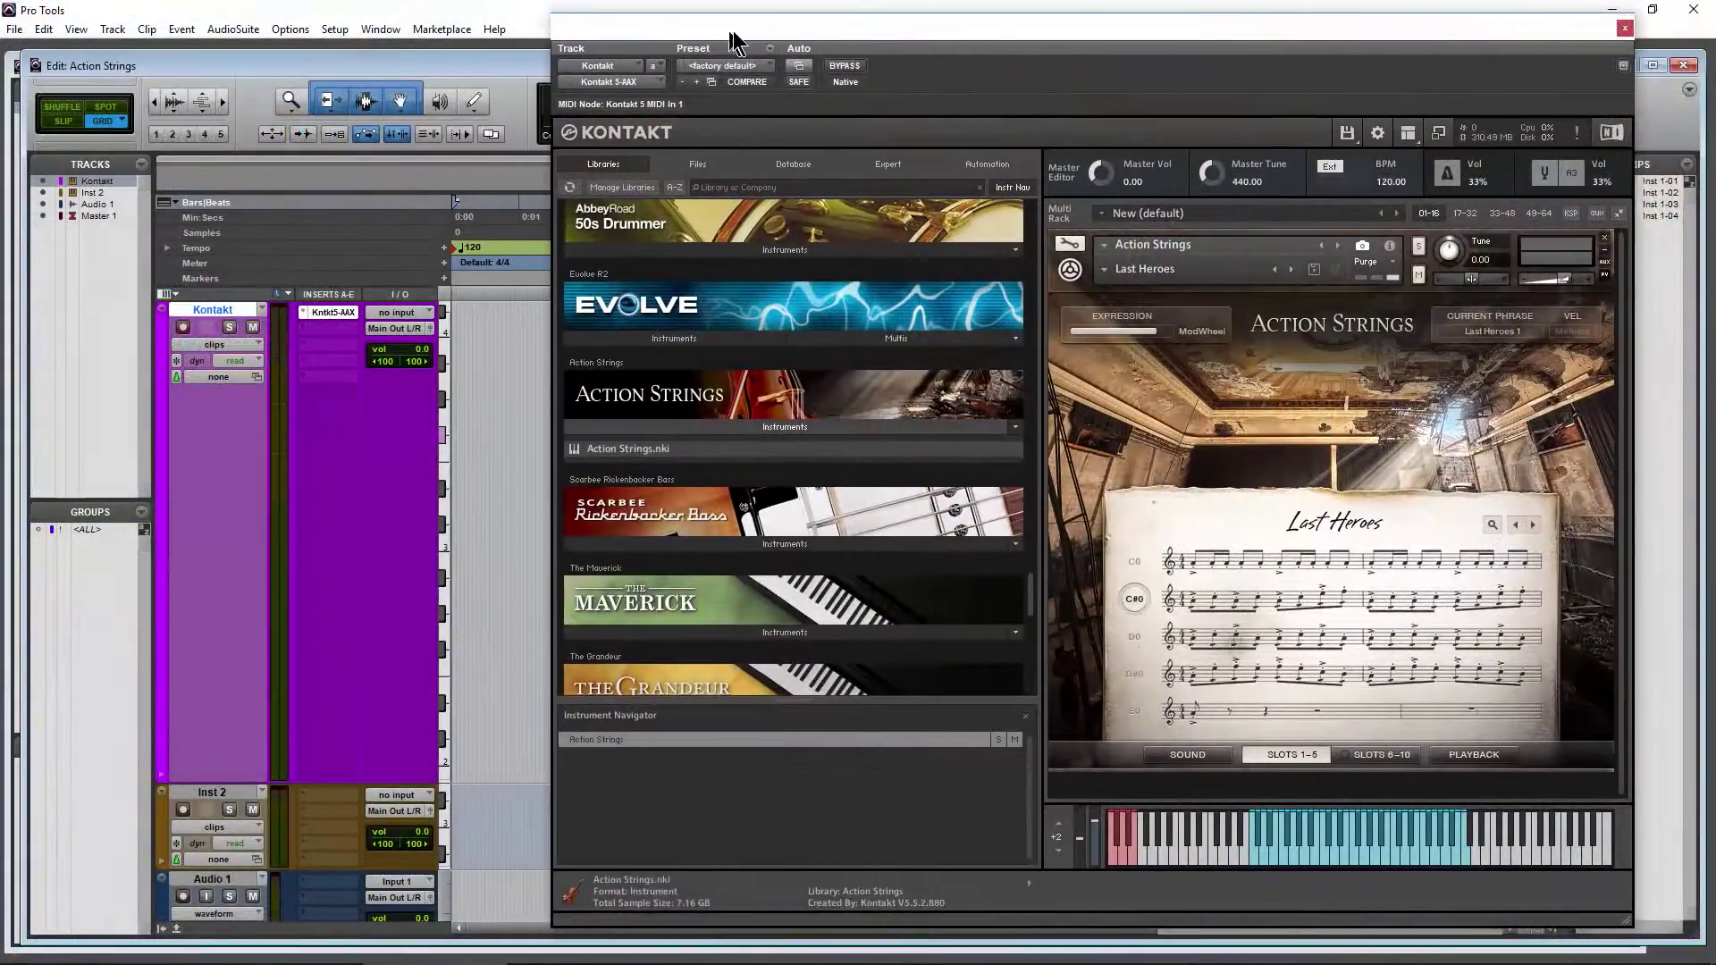
# Move the Kontakt window off the timeline, show notes on the Kontakt track, and pencil in three consecutive C3 notes from bar 1 to mid-bar 3
pyautogui.moveTo(739, 35); pyautogui.dragTo(1029, 53)
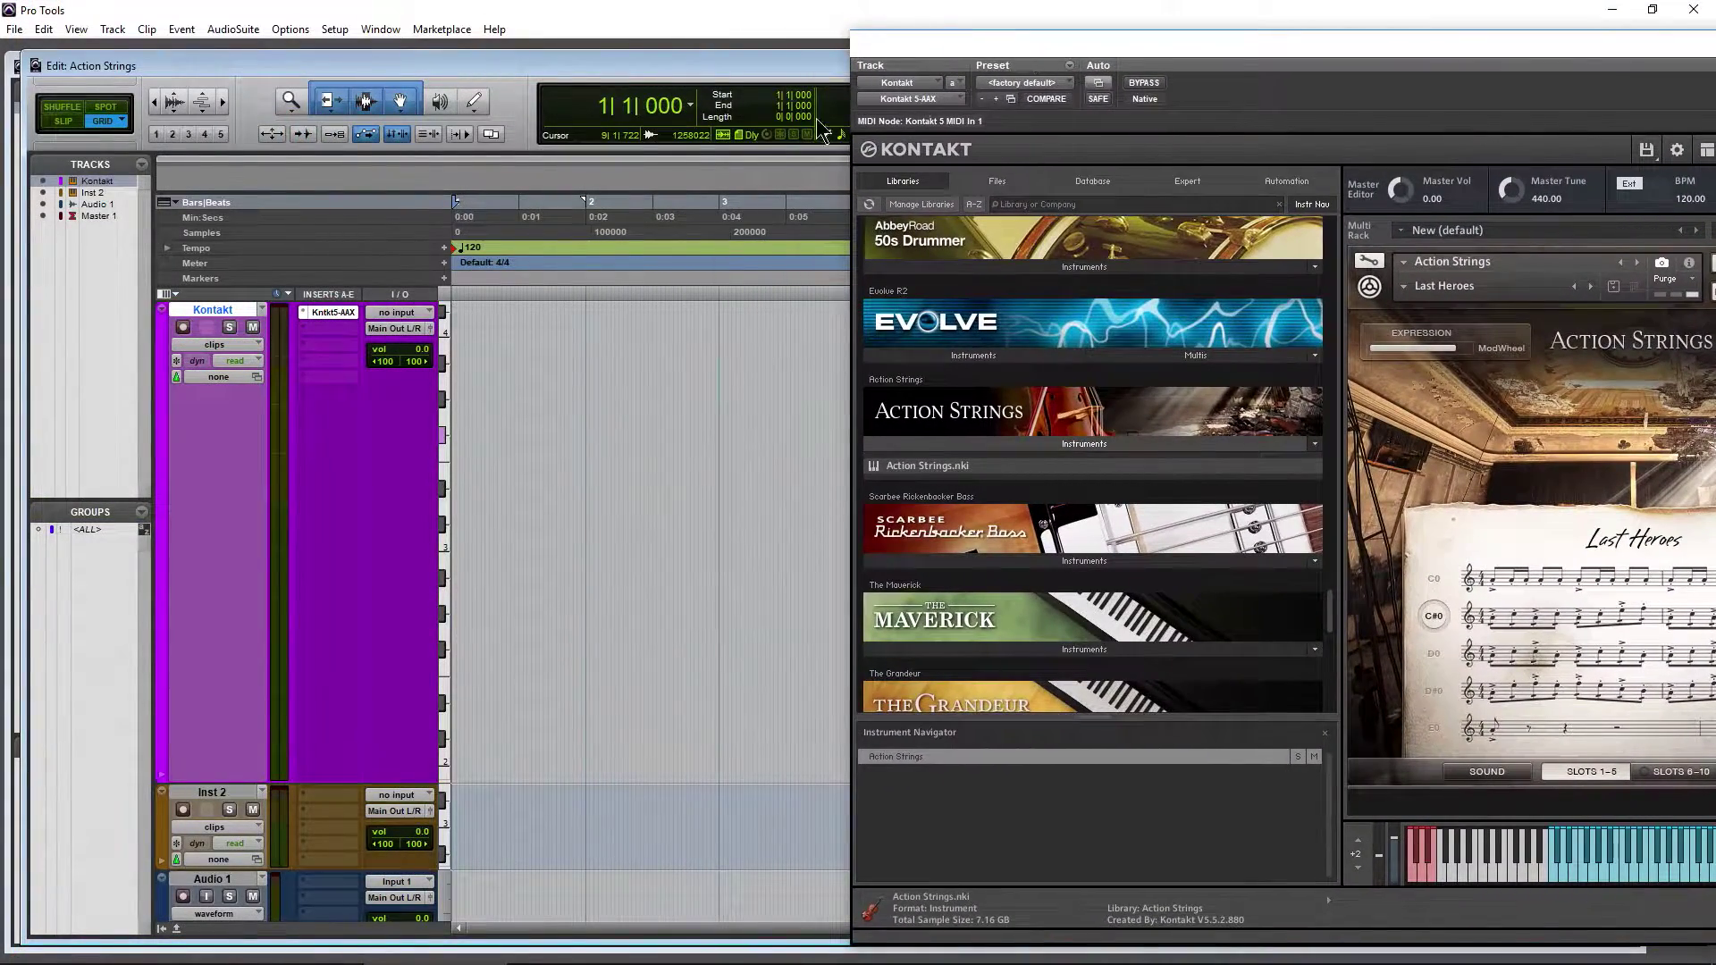
pyautogui.click(476, 106)
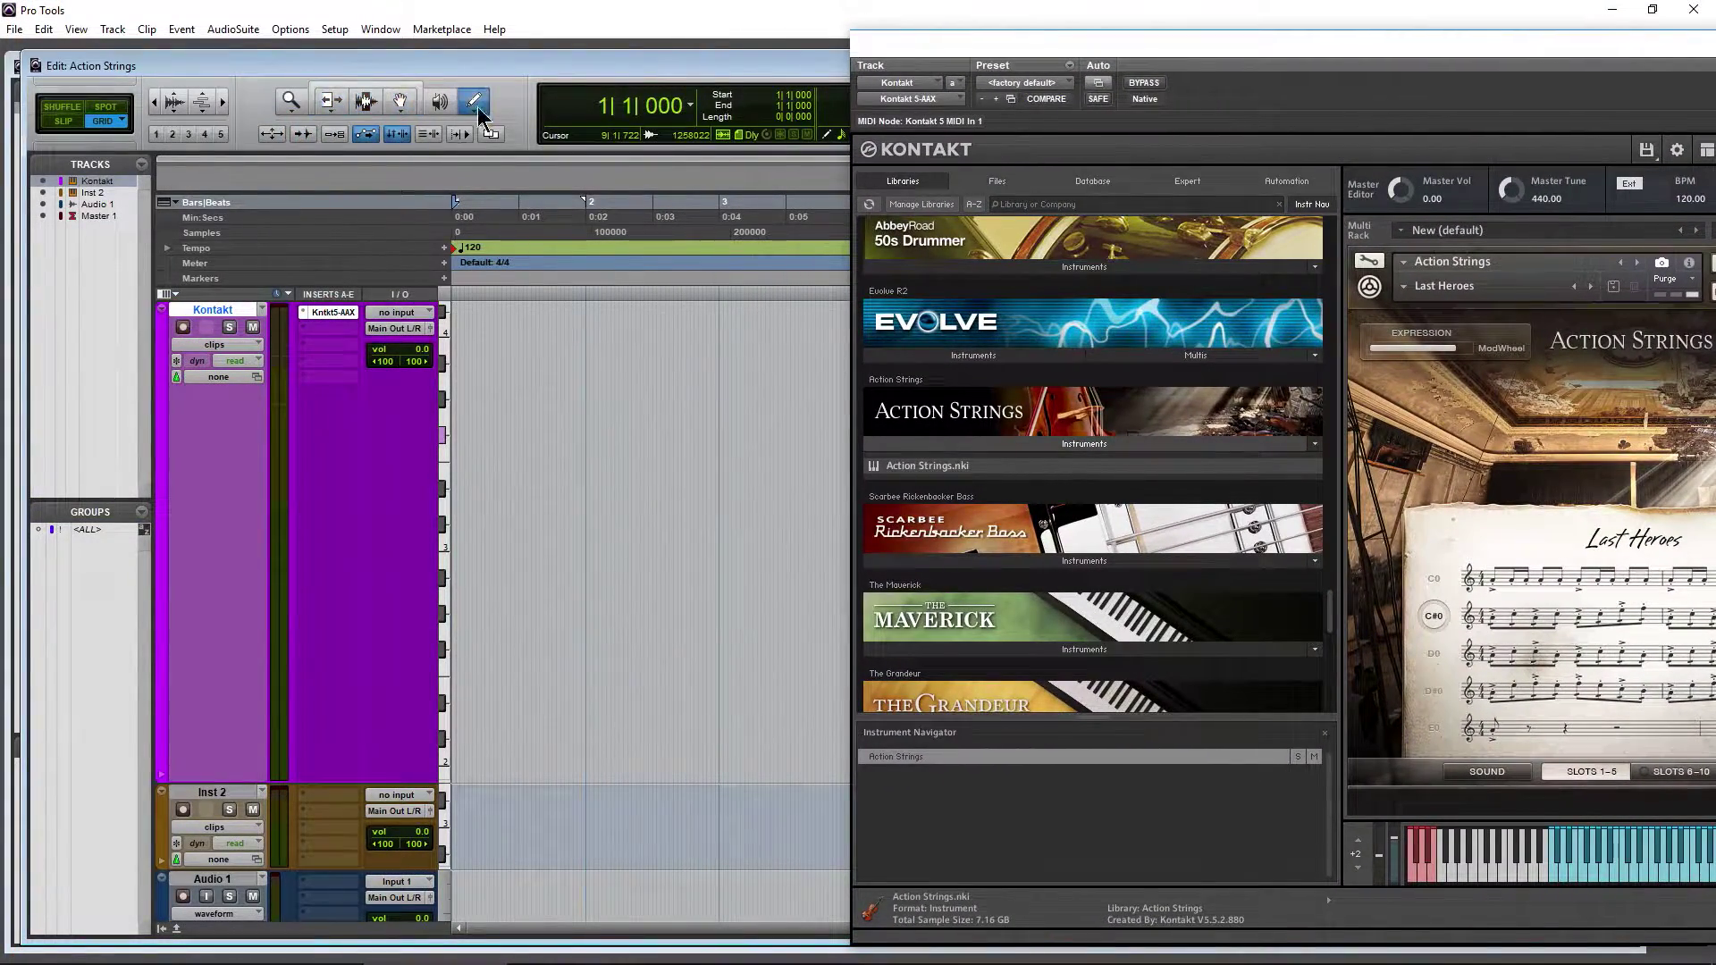
pyautogui.rightClick(443, 539)
pyautogui.click(469, 549)
pyautogui.moveTo(453, 577); pyautogui.dragTo(794, 572)
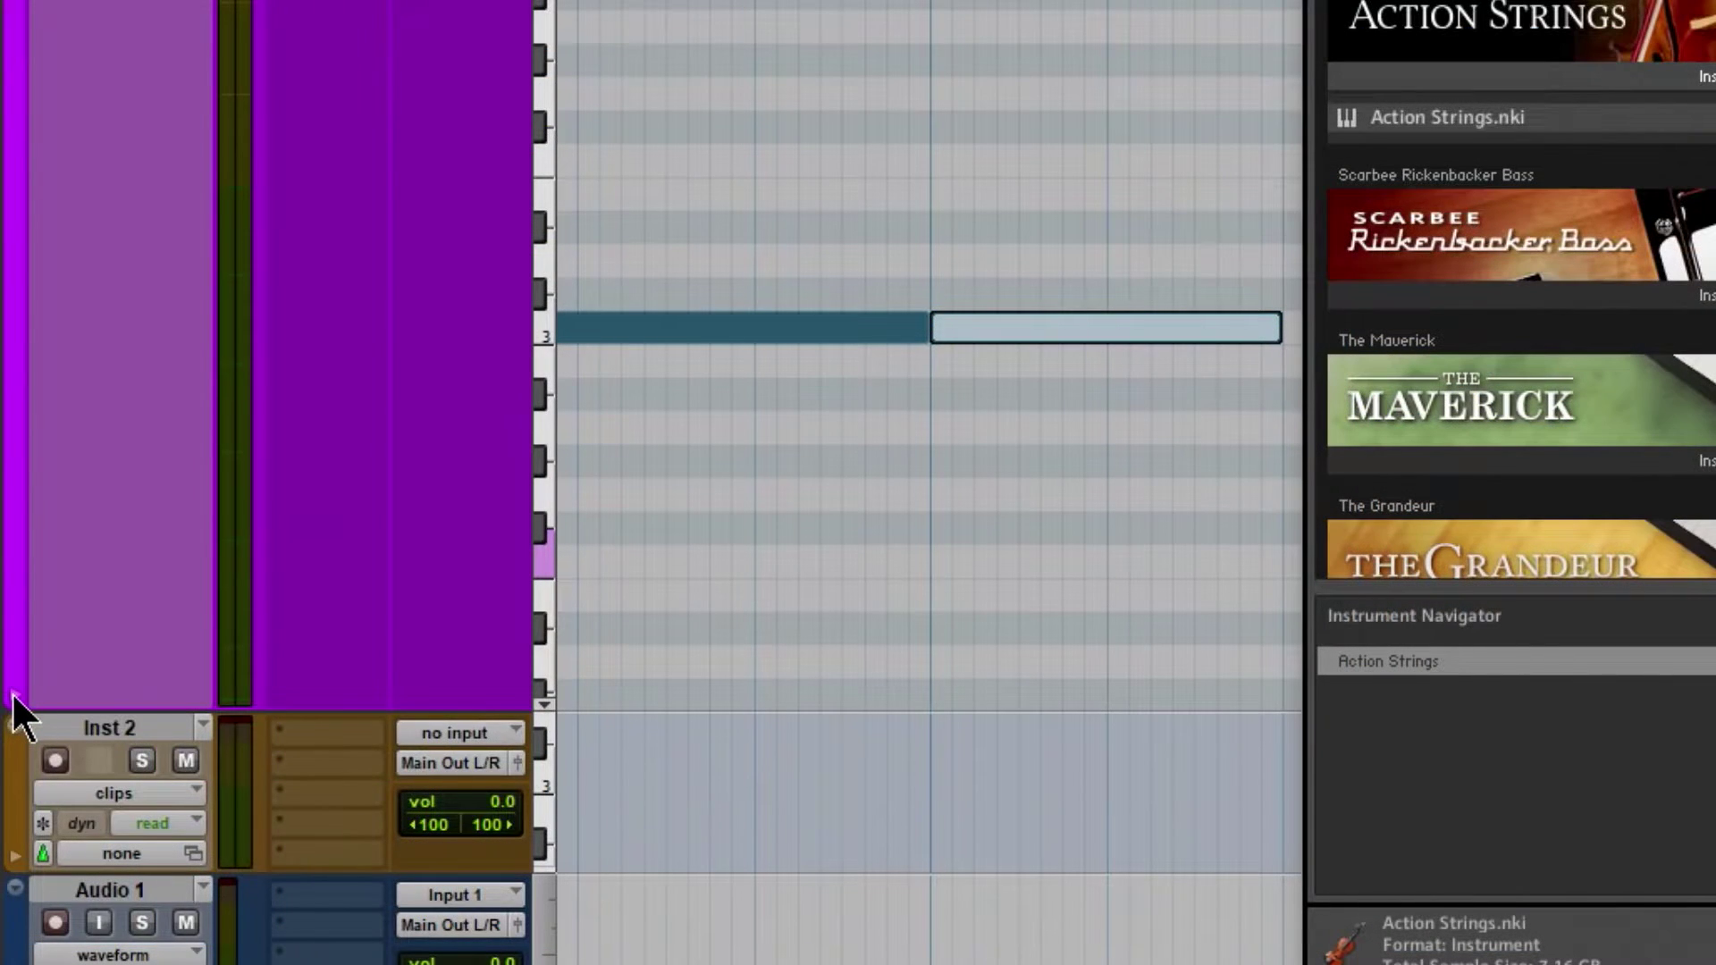
# Show the Kontakt track's velocity lane and give the three C3 notes rising velocities: about half, about three quarters, and maximum
pyautogui.click(14, 693)
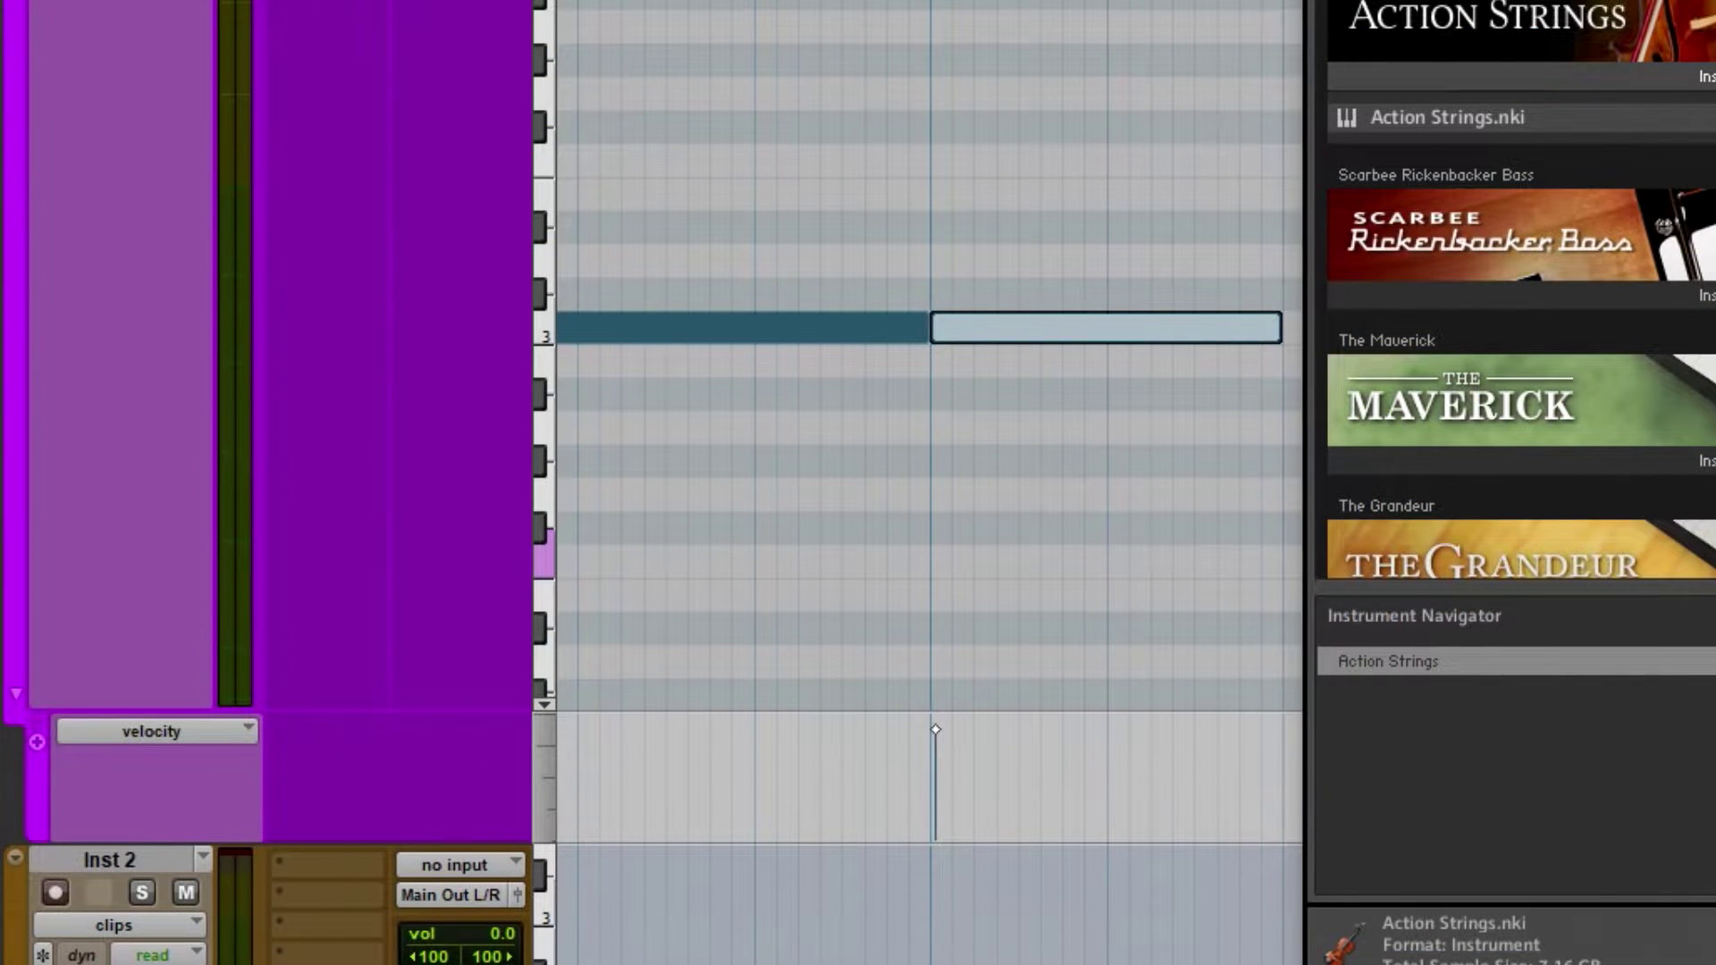
pyautogui.hscroll(-3, 929, 447)
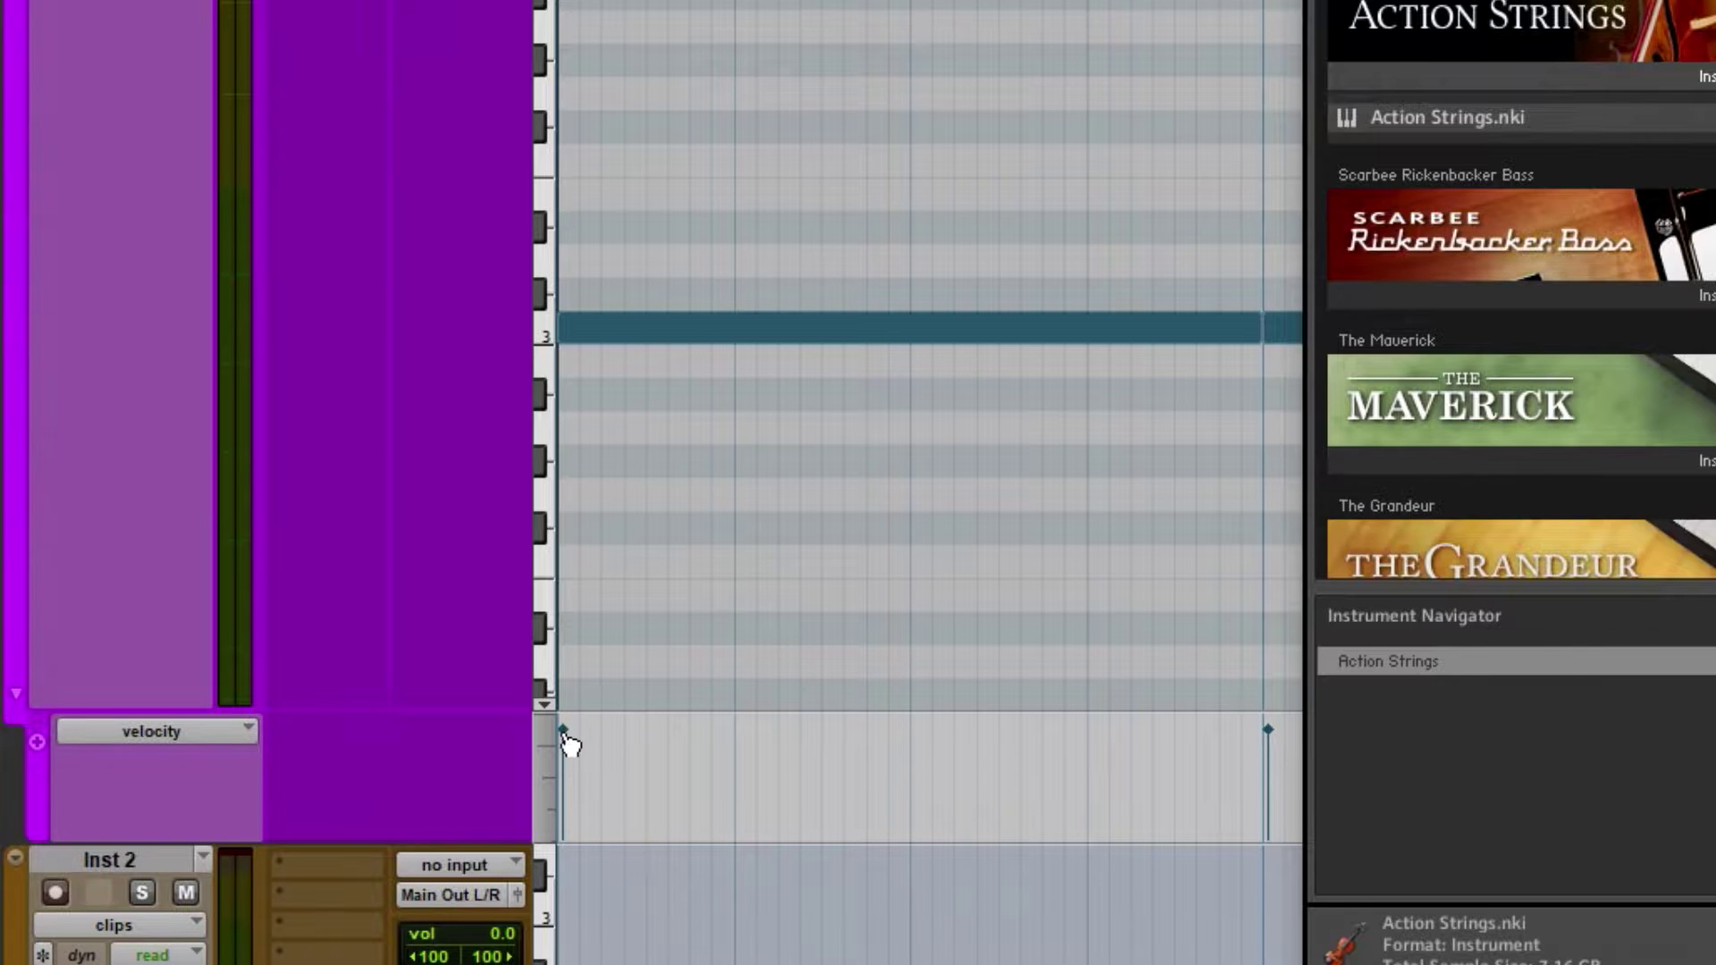
pyautogui.moveTo(565, 740); pyautogui.dragTo(568, 774)
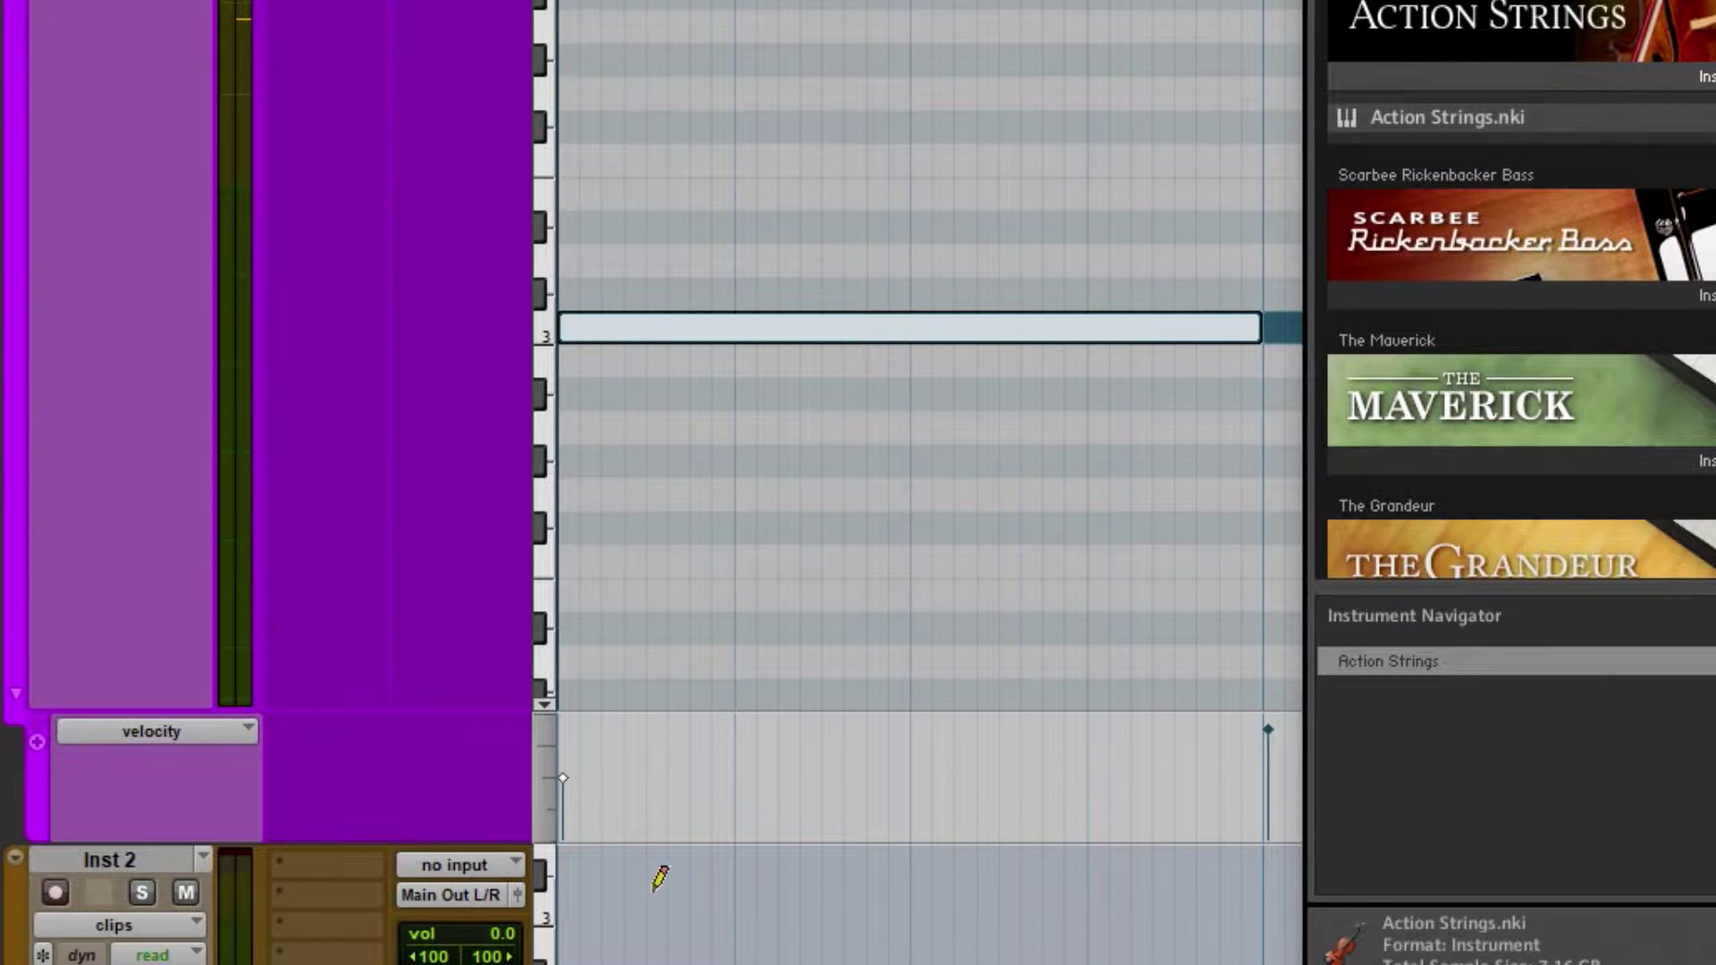
pyautogui.hscroll(3, 749, 503)
pyautogui.hscroll(2, 749, 503)
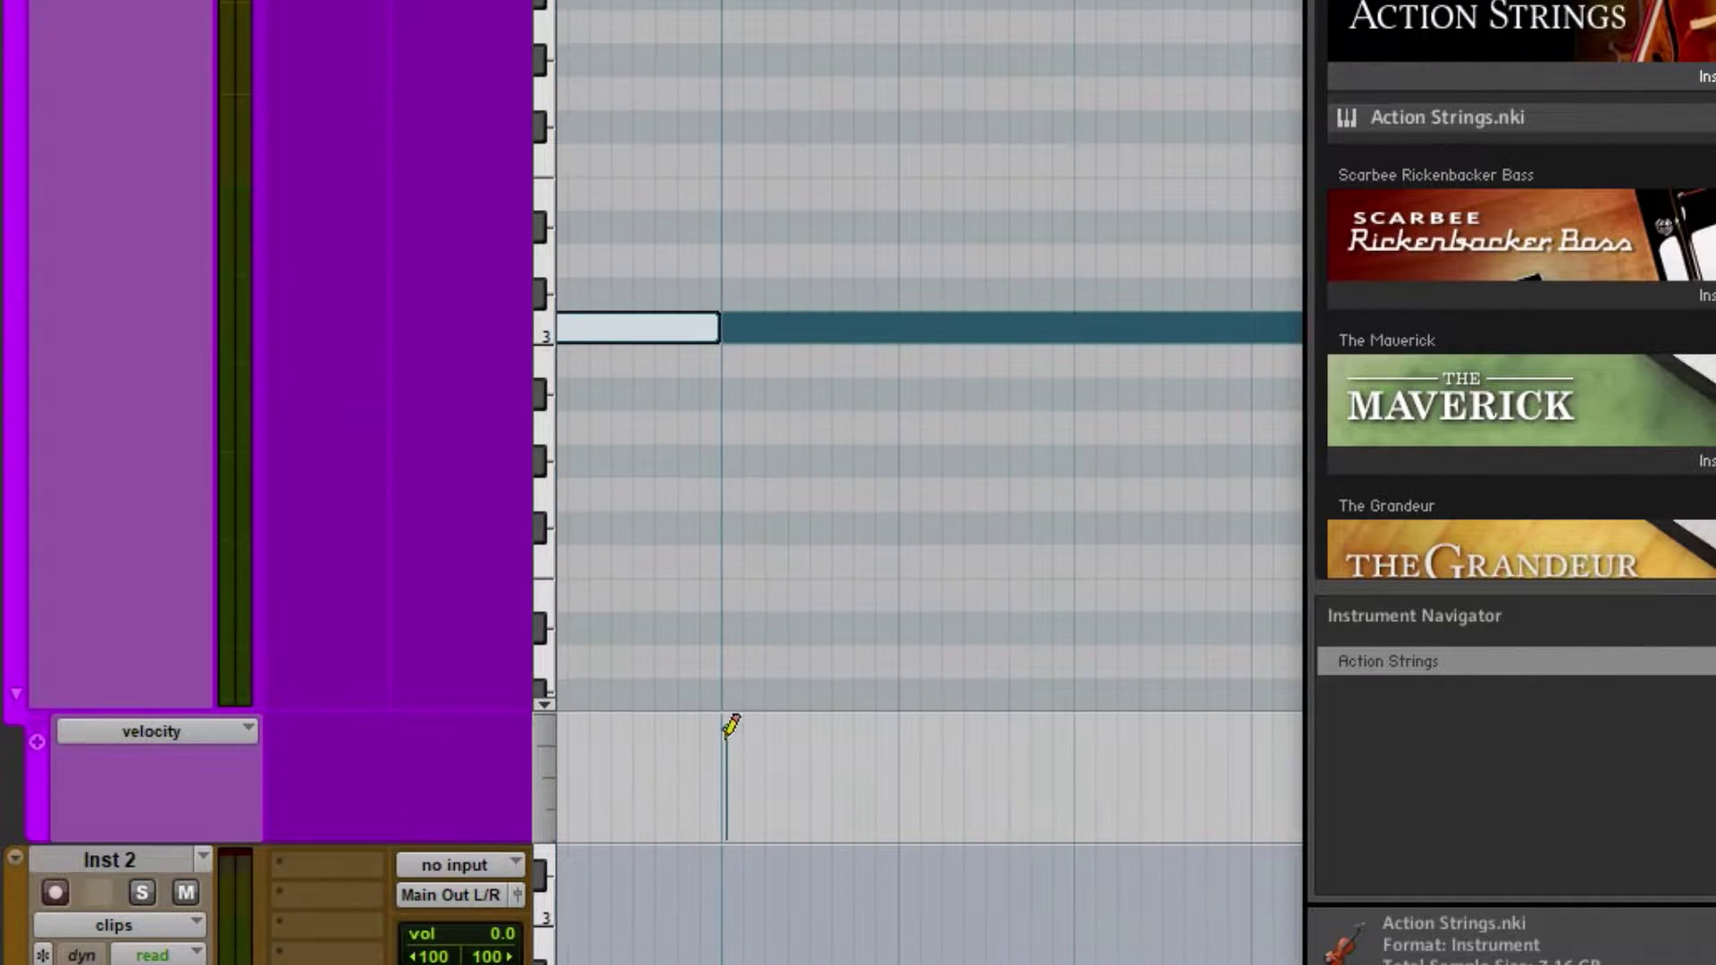
pyautogui.click(726, 734)
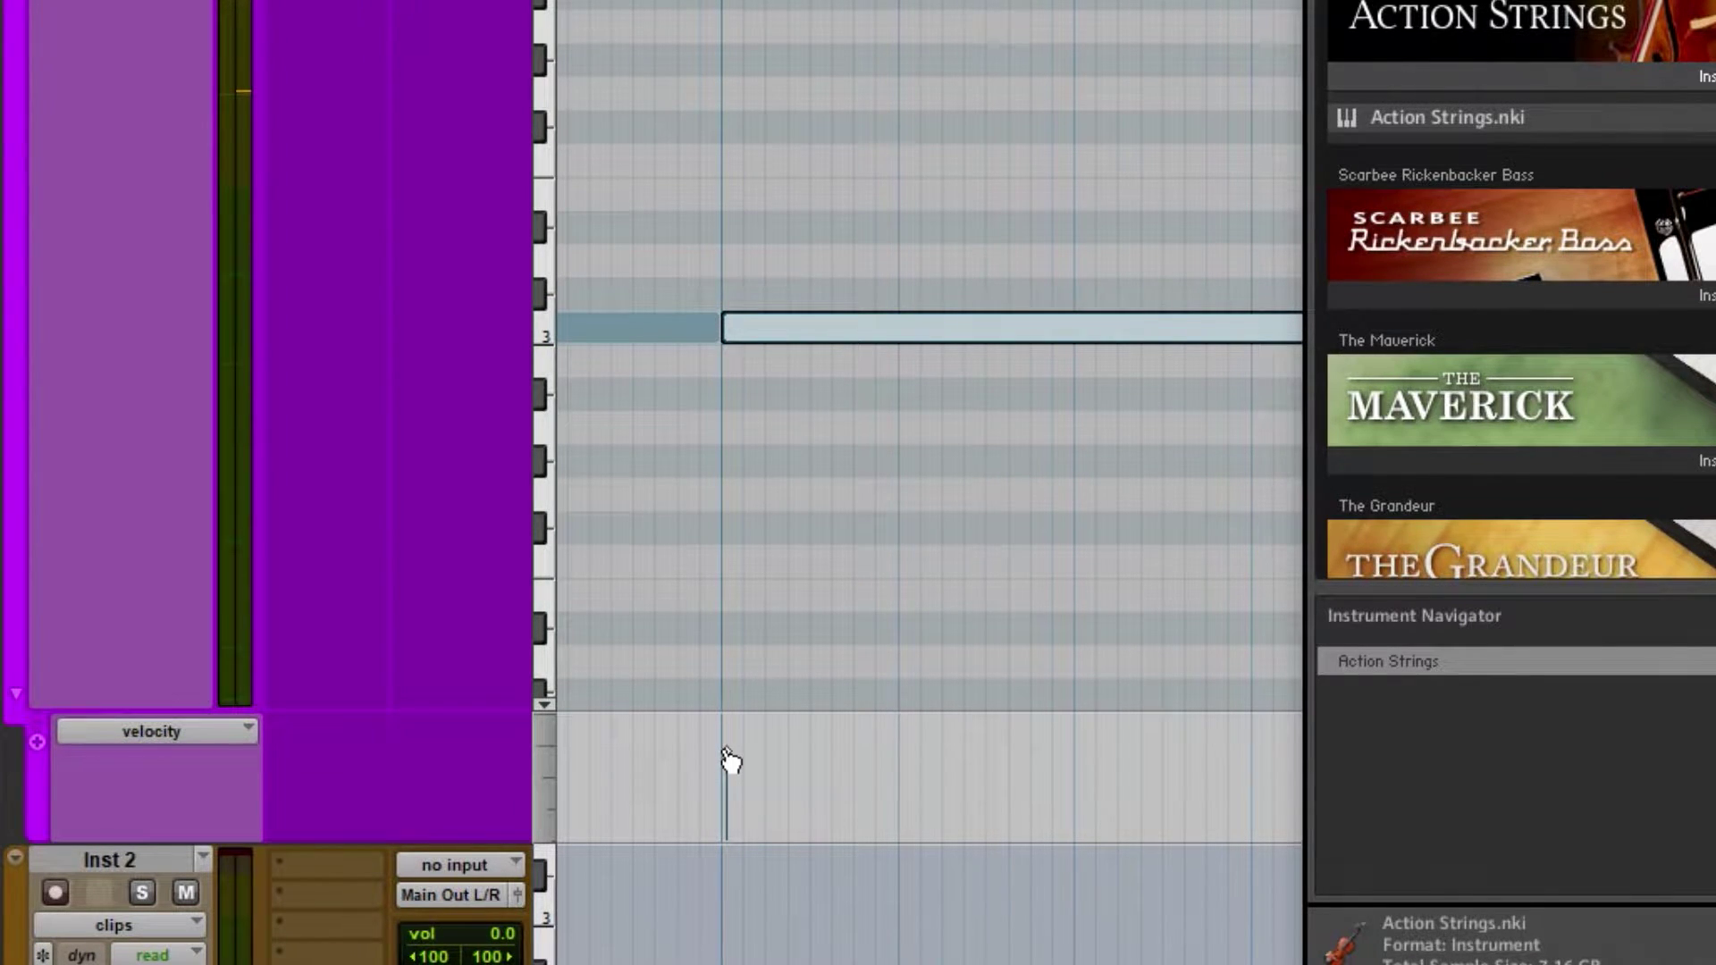
pyautogui.hscroll(5, 730, 760)
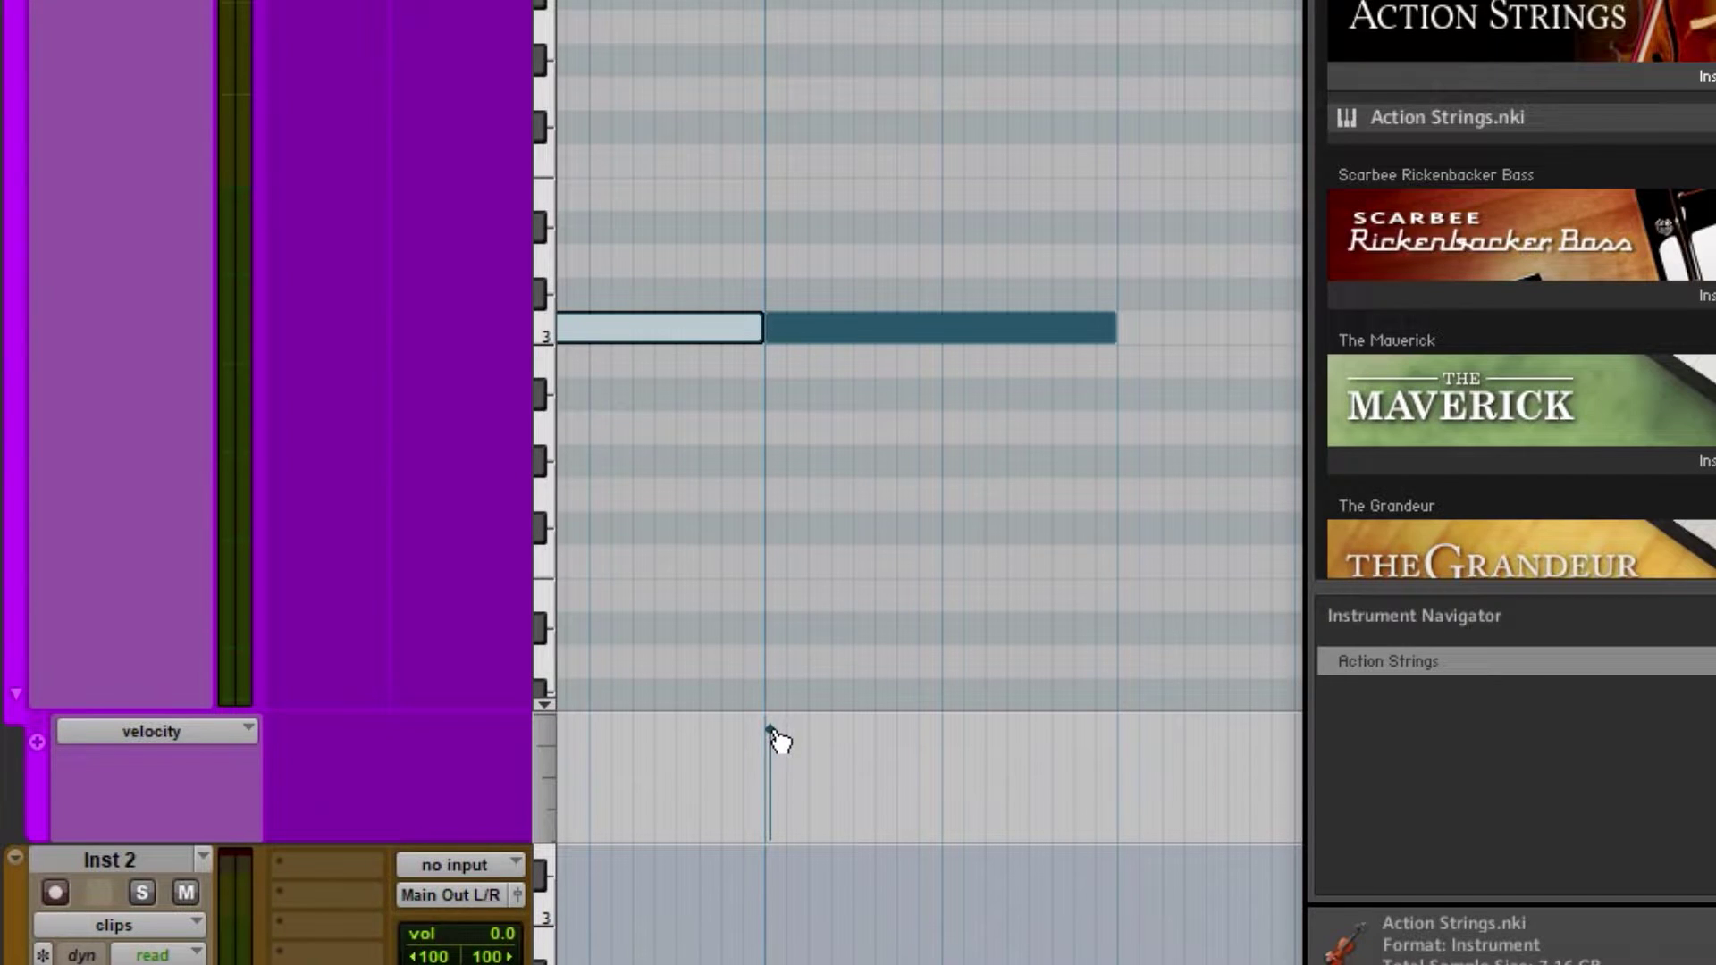
pyautogui.moveTo(776, 735); pyautogui.dragTo(786, 689)
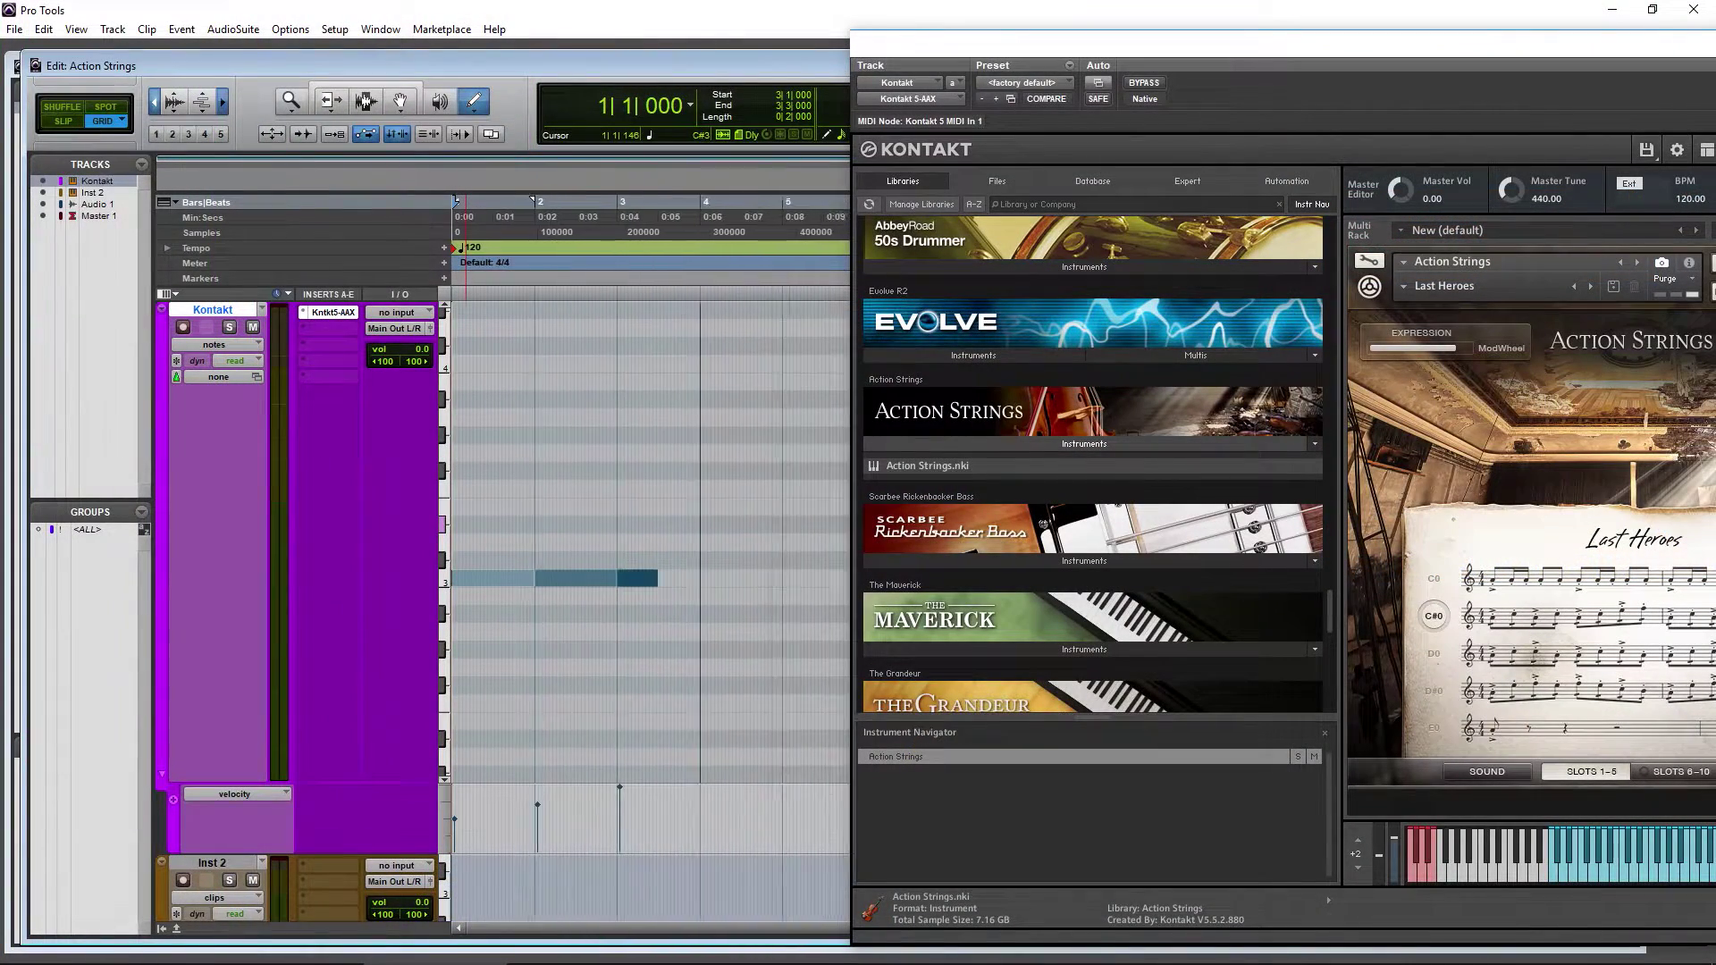
# Bring the whole Action Strings interface back into view and play the three C3 notes from the start, stopping after the last
pyautogui.scroll(3, 549, 444)
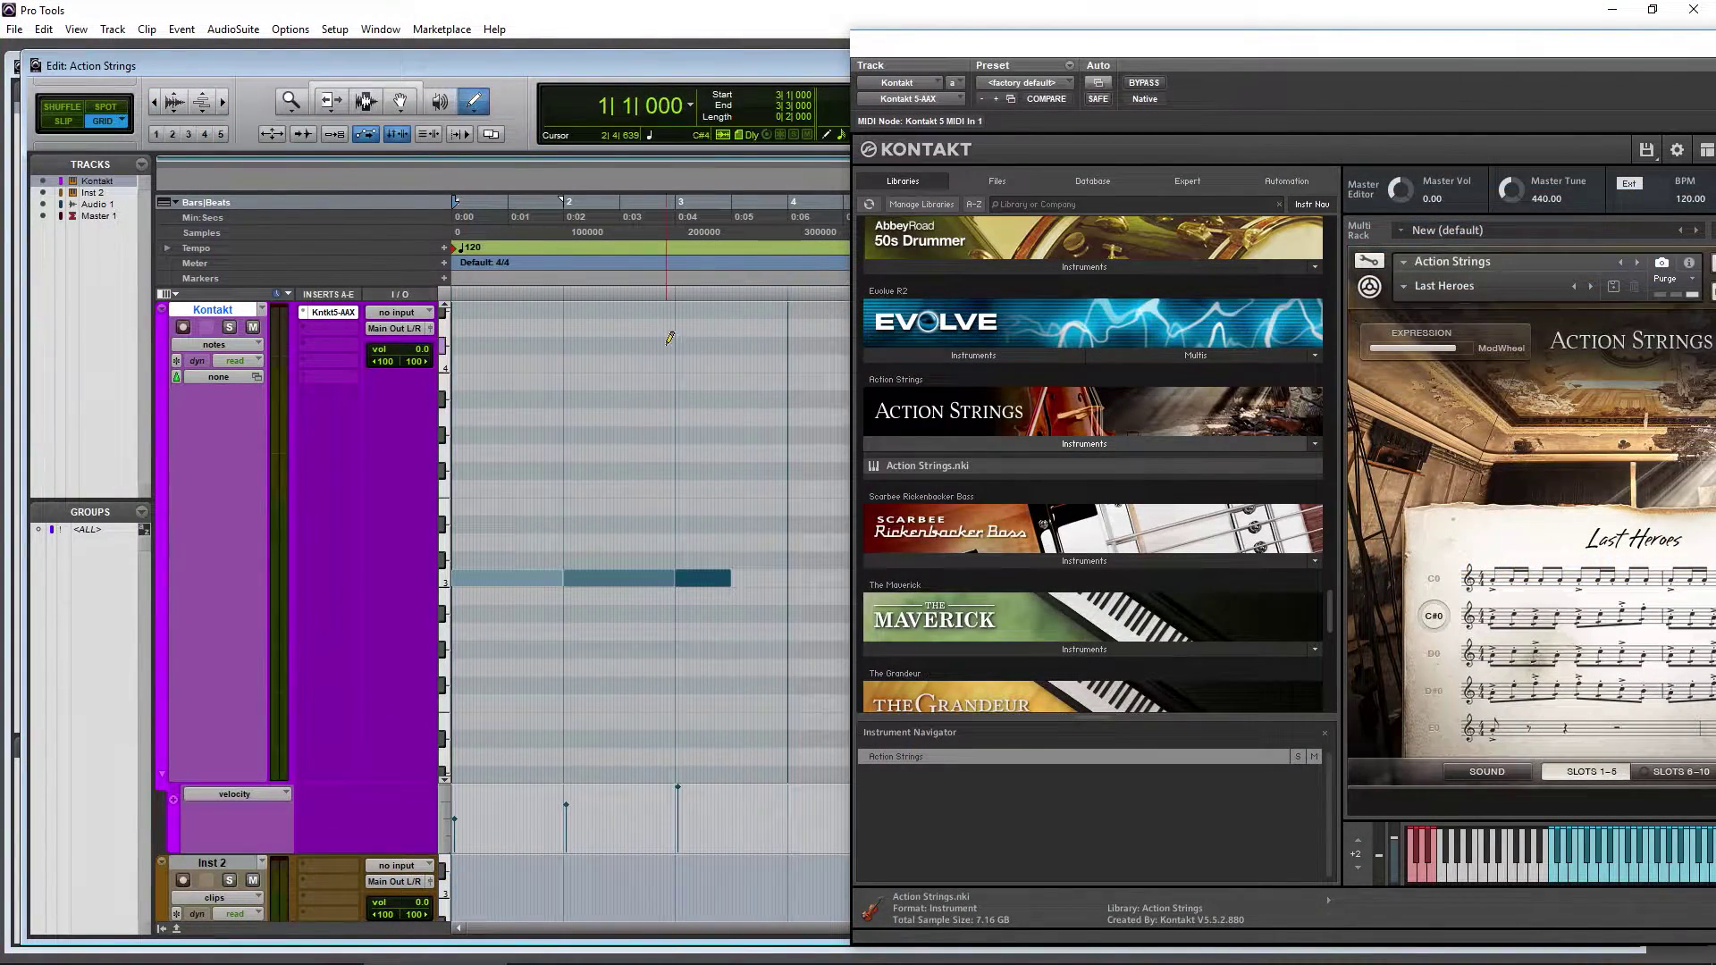
pyautogui.moveTo(1405, 46); pyautogui.dragTo(1185, 36)
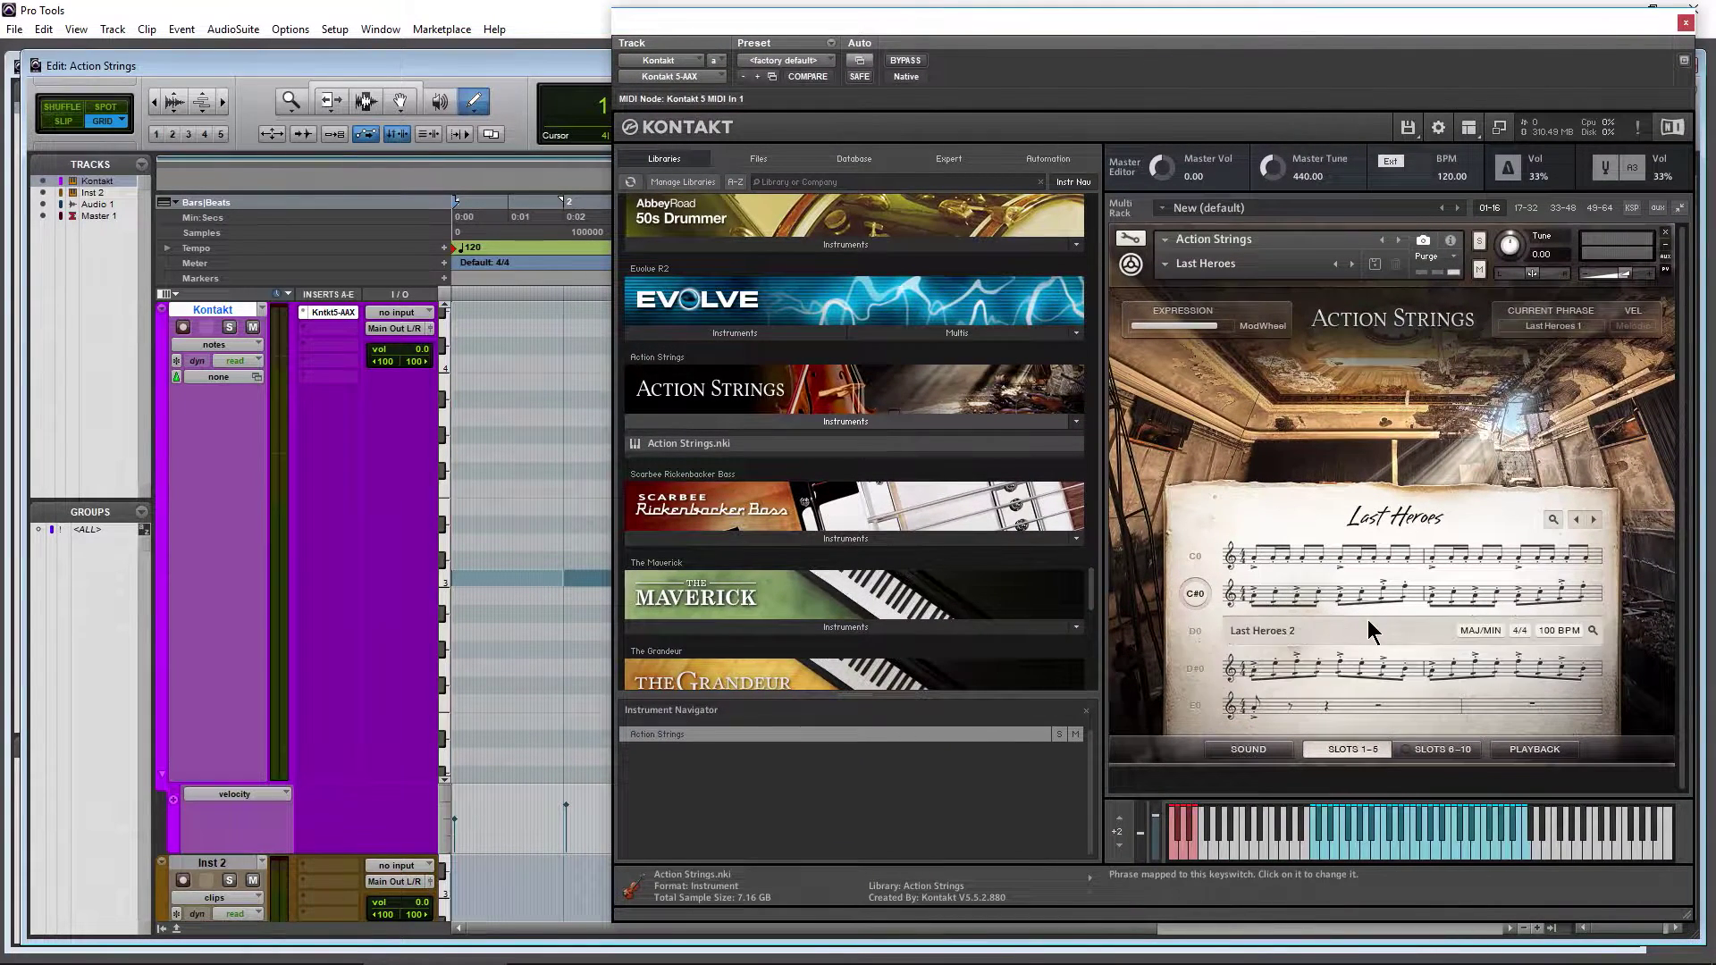
pyautogui.click(153, 103)
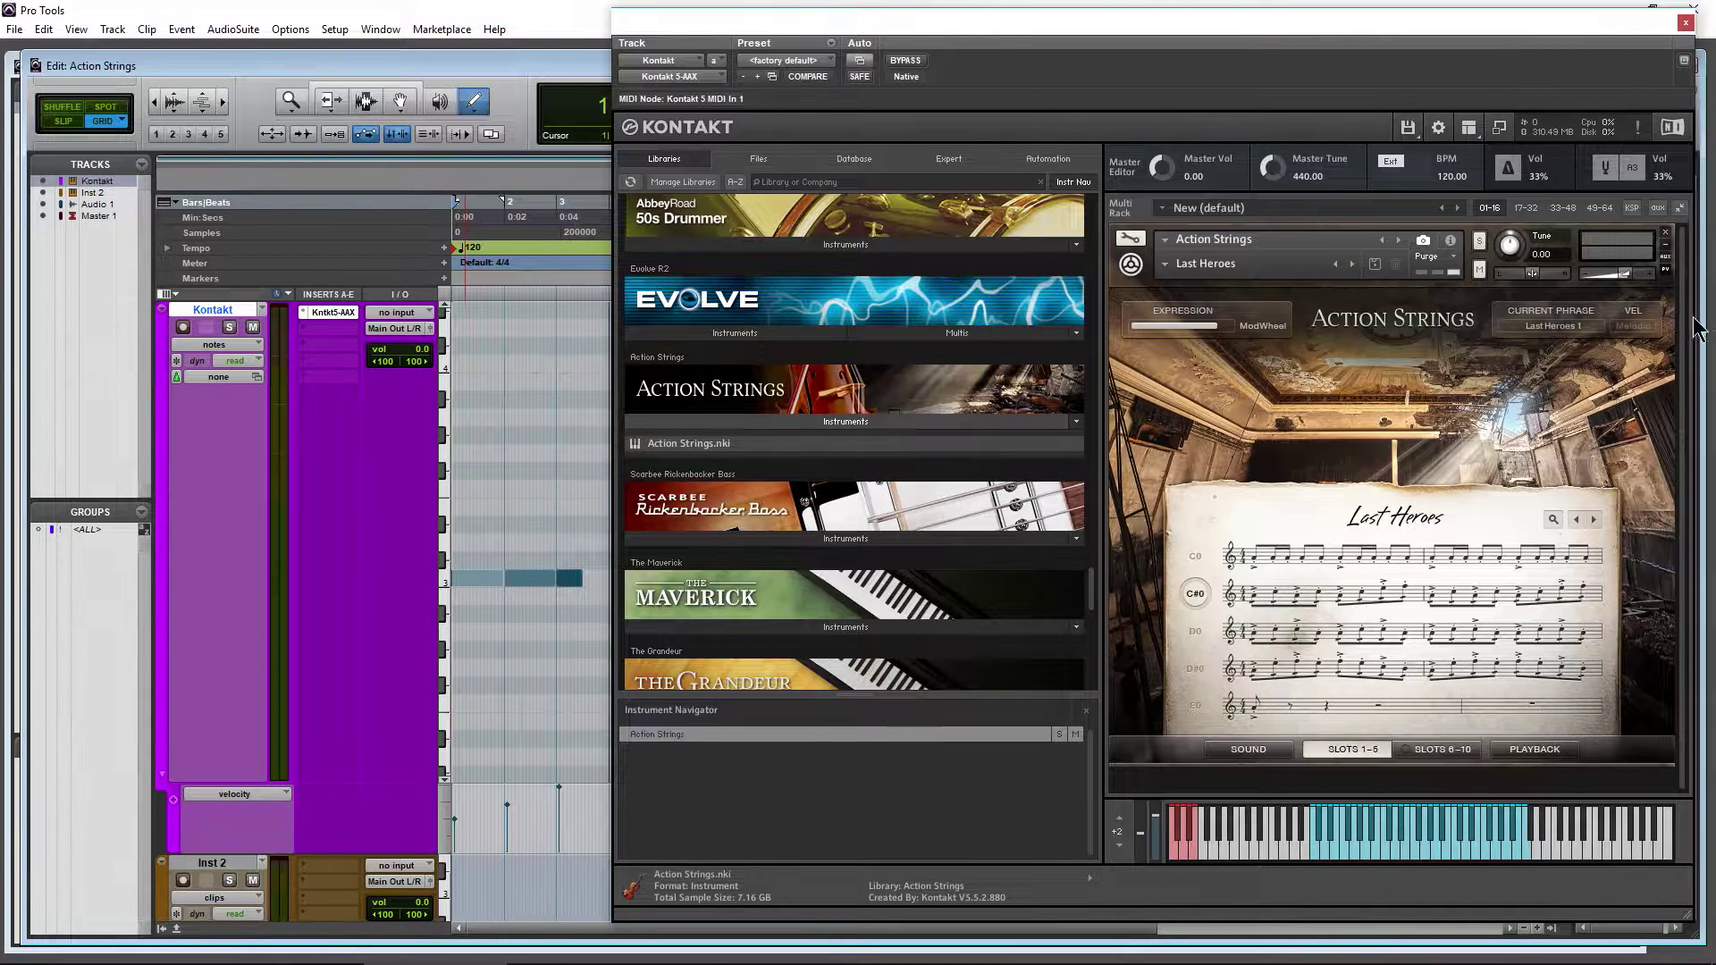
pyautogui.press('space')
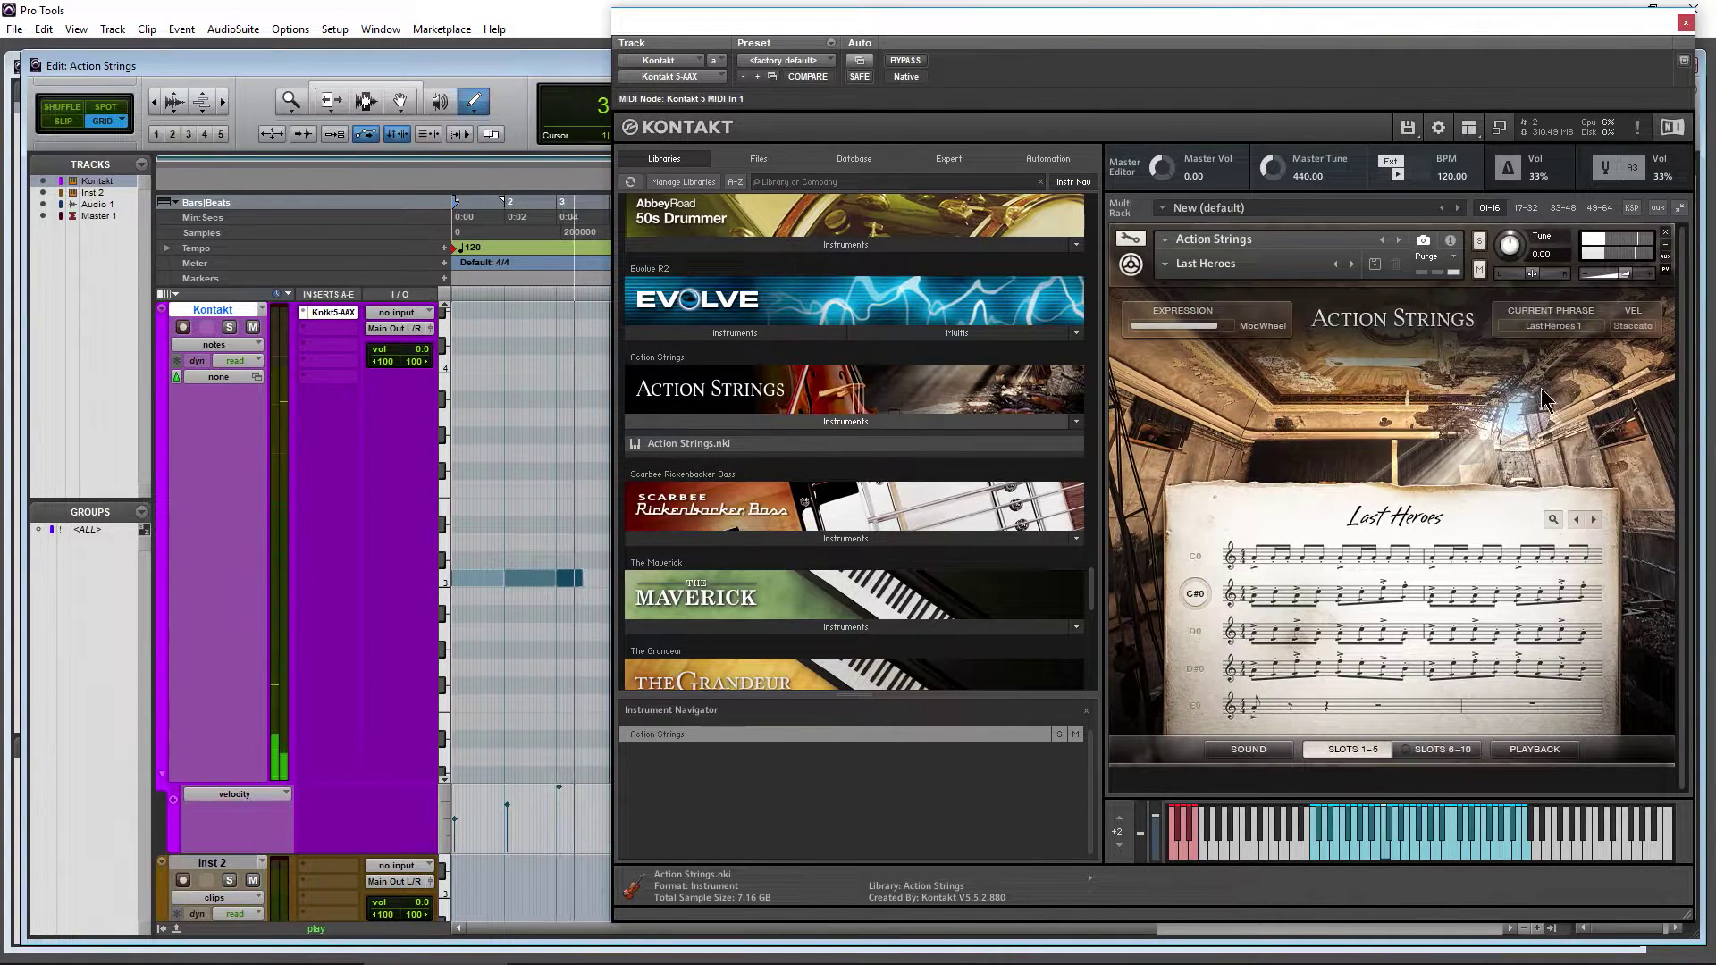
pyautogui.press('space')
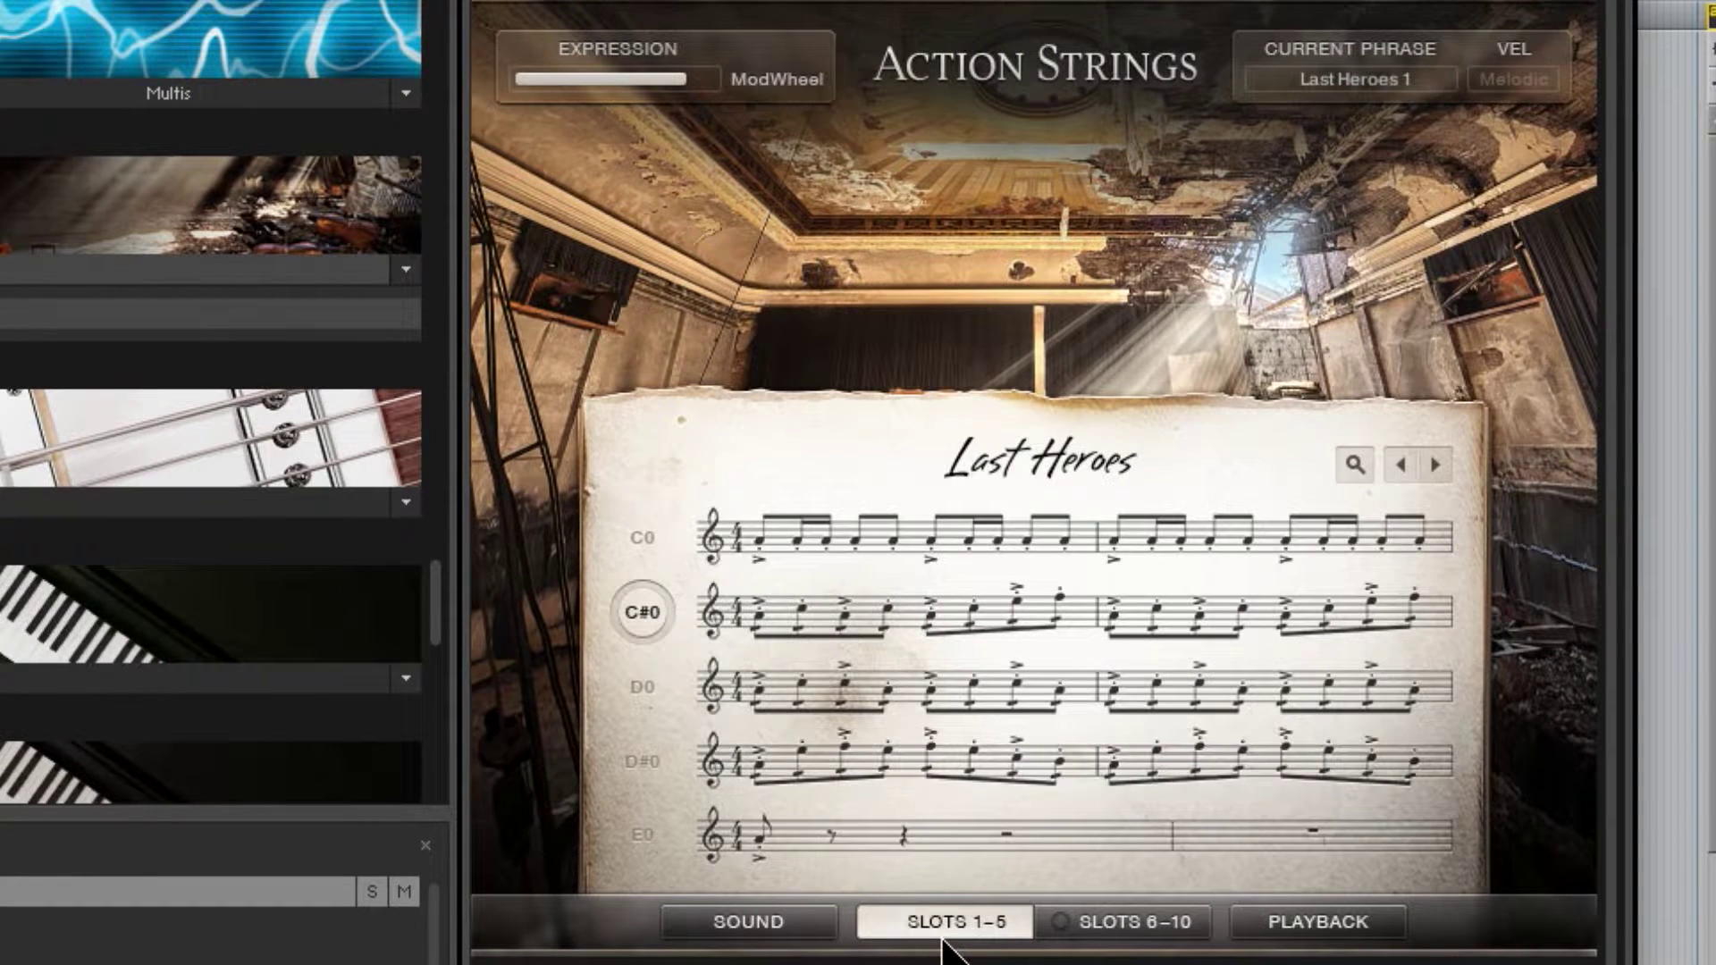
# View the user phrase slots 6–10 and return to slots 1–5
pyautogui.click(1113, 929)
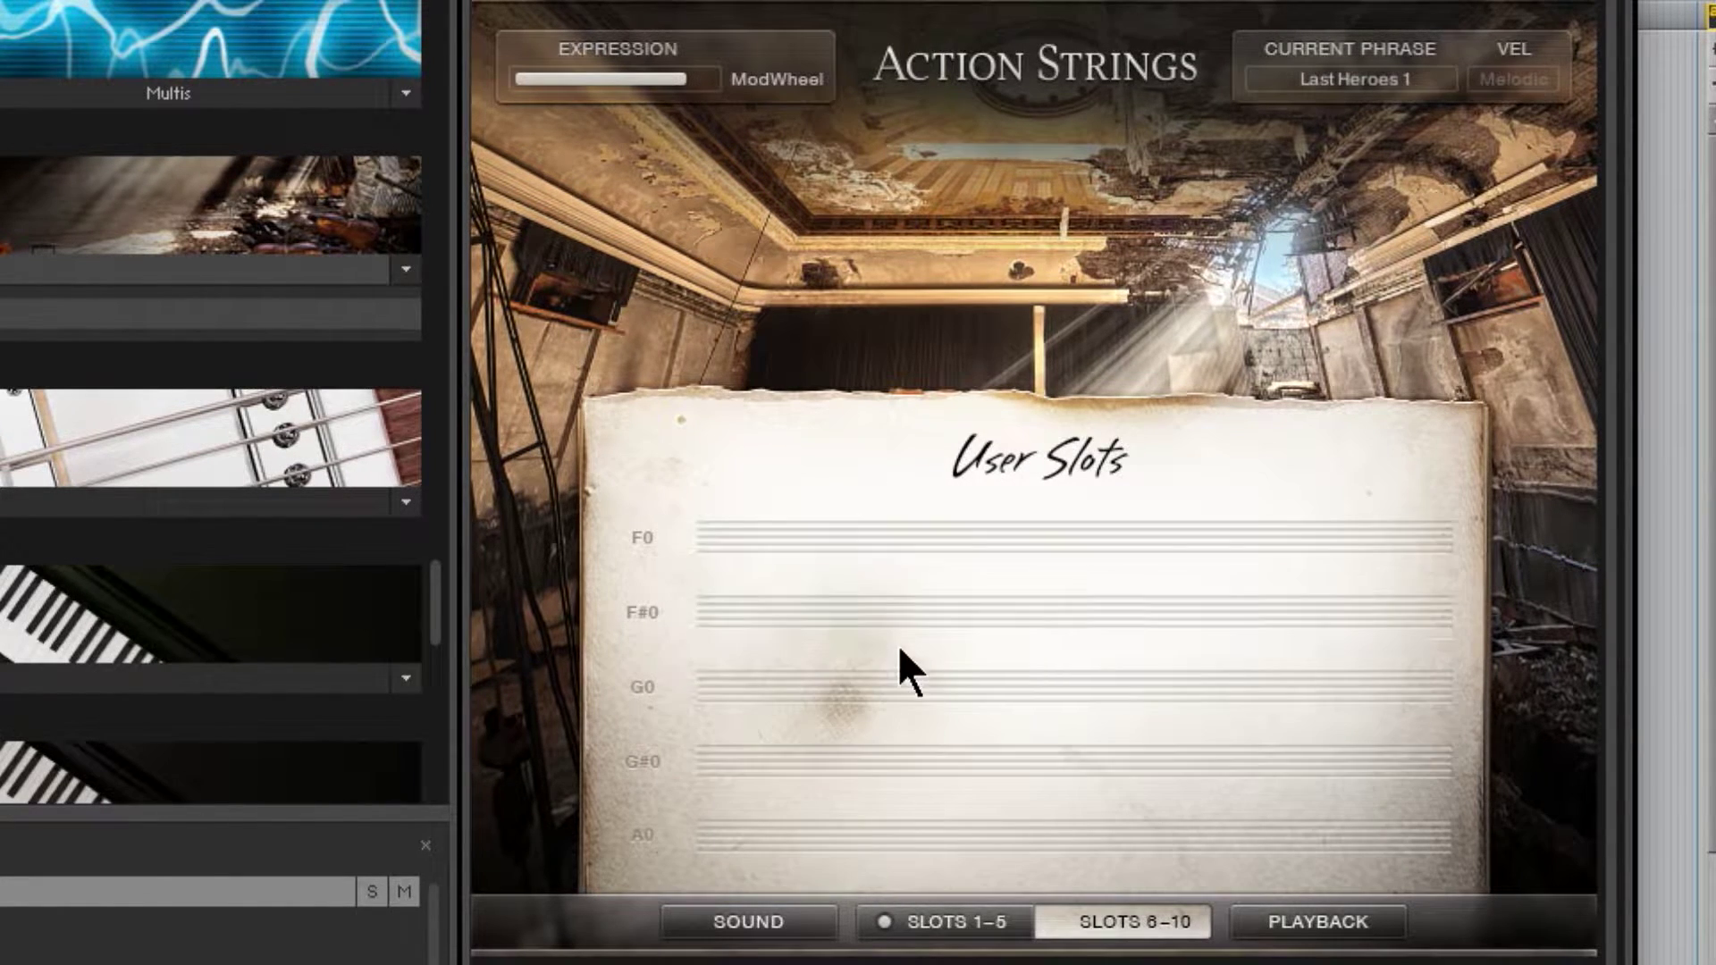
pyautogui.click(981, 929)
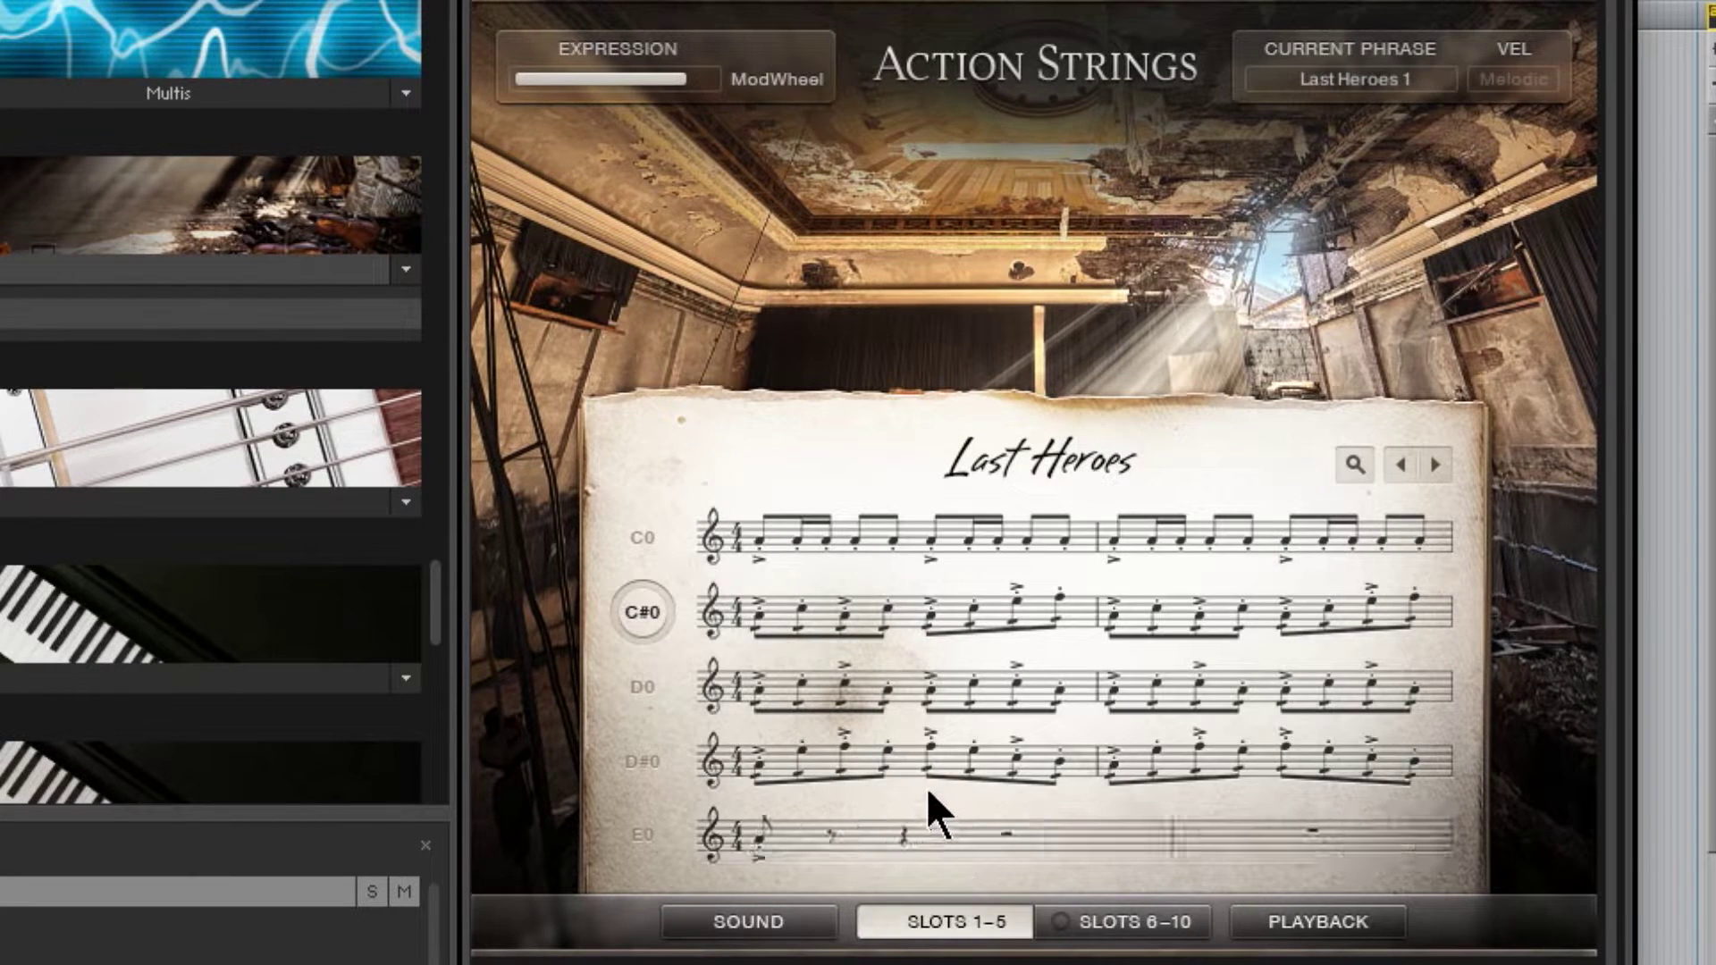
# Open the Action Strings theme browser and highlight the Basic Rhythms (3/4) theme in the full list
pyautogui.click(1056, 448)
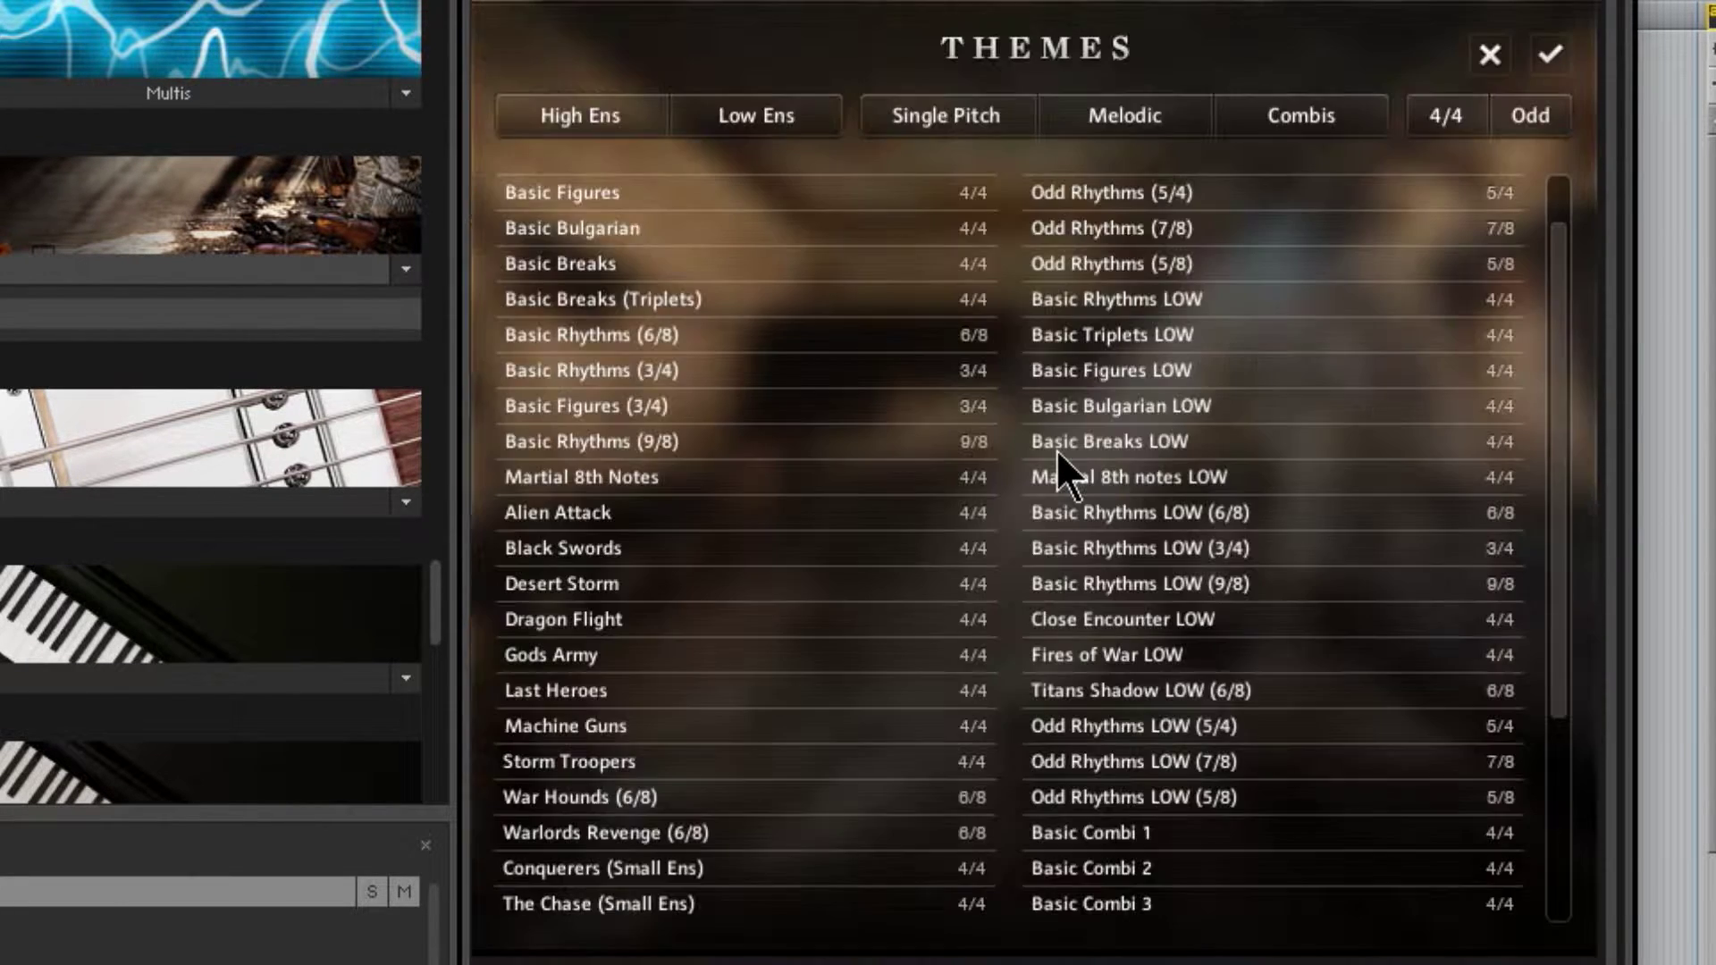
pyautogui.click(1485, 54)
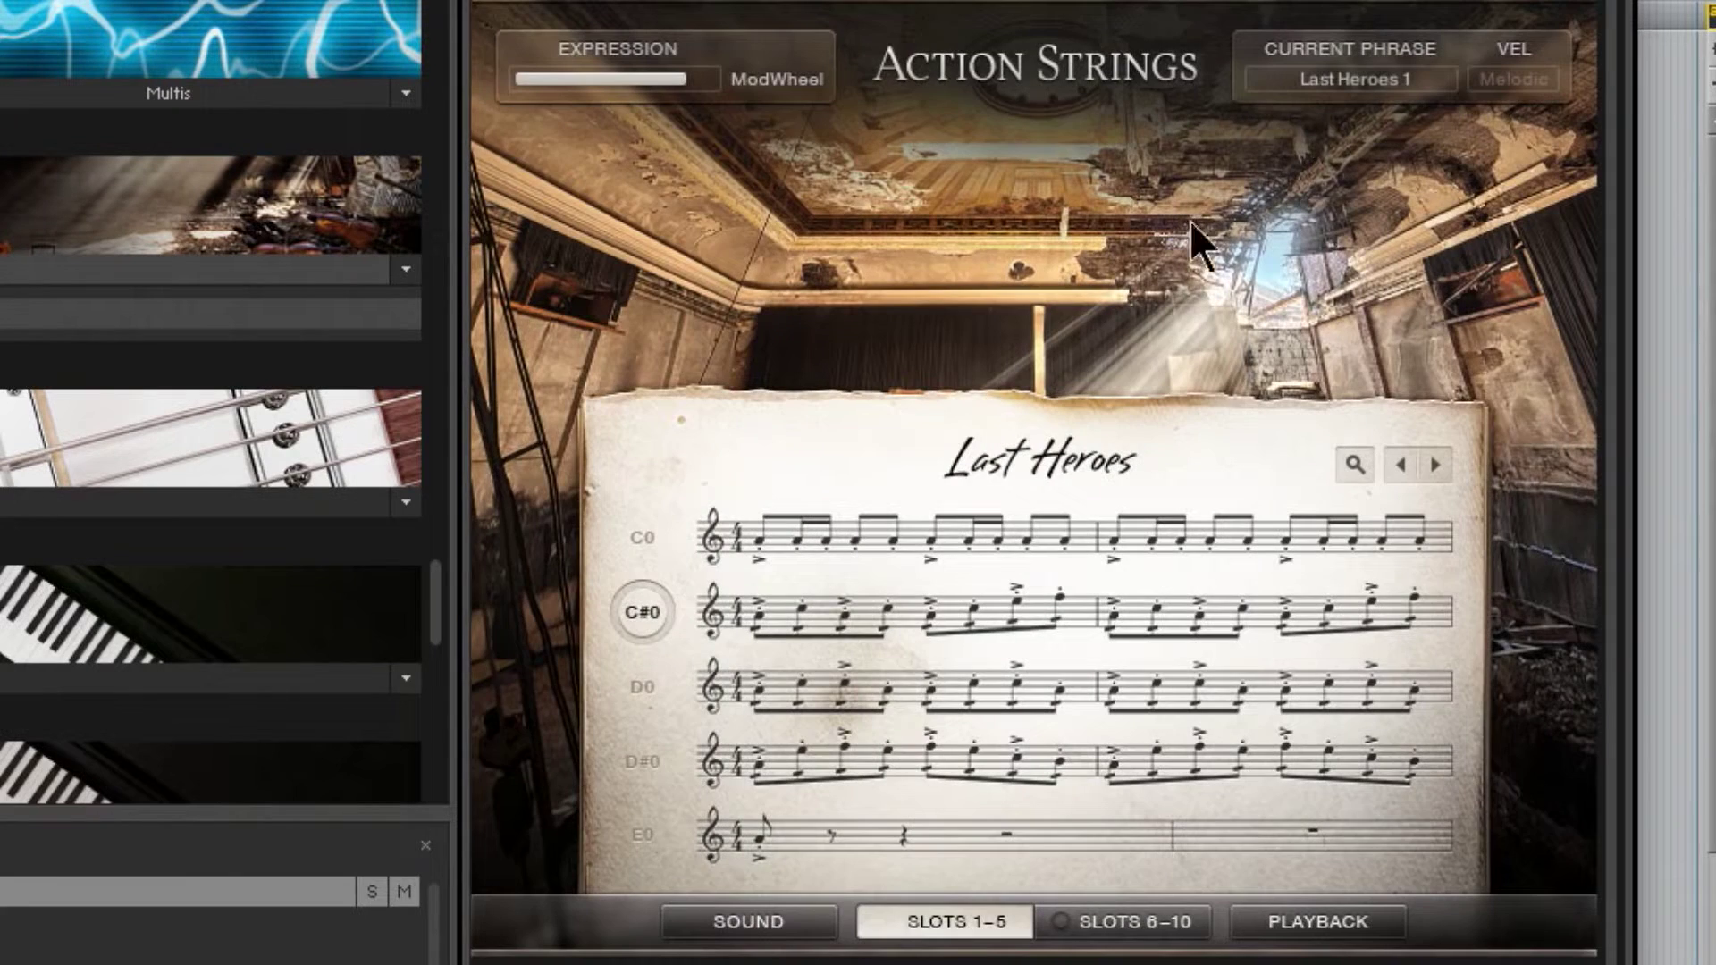
pyautogui.click(1353, 471)
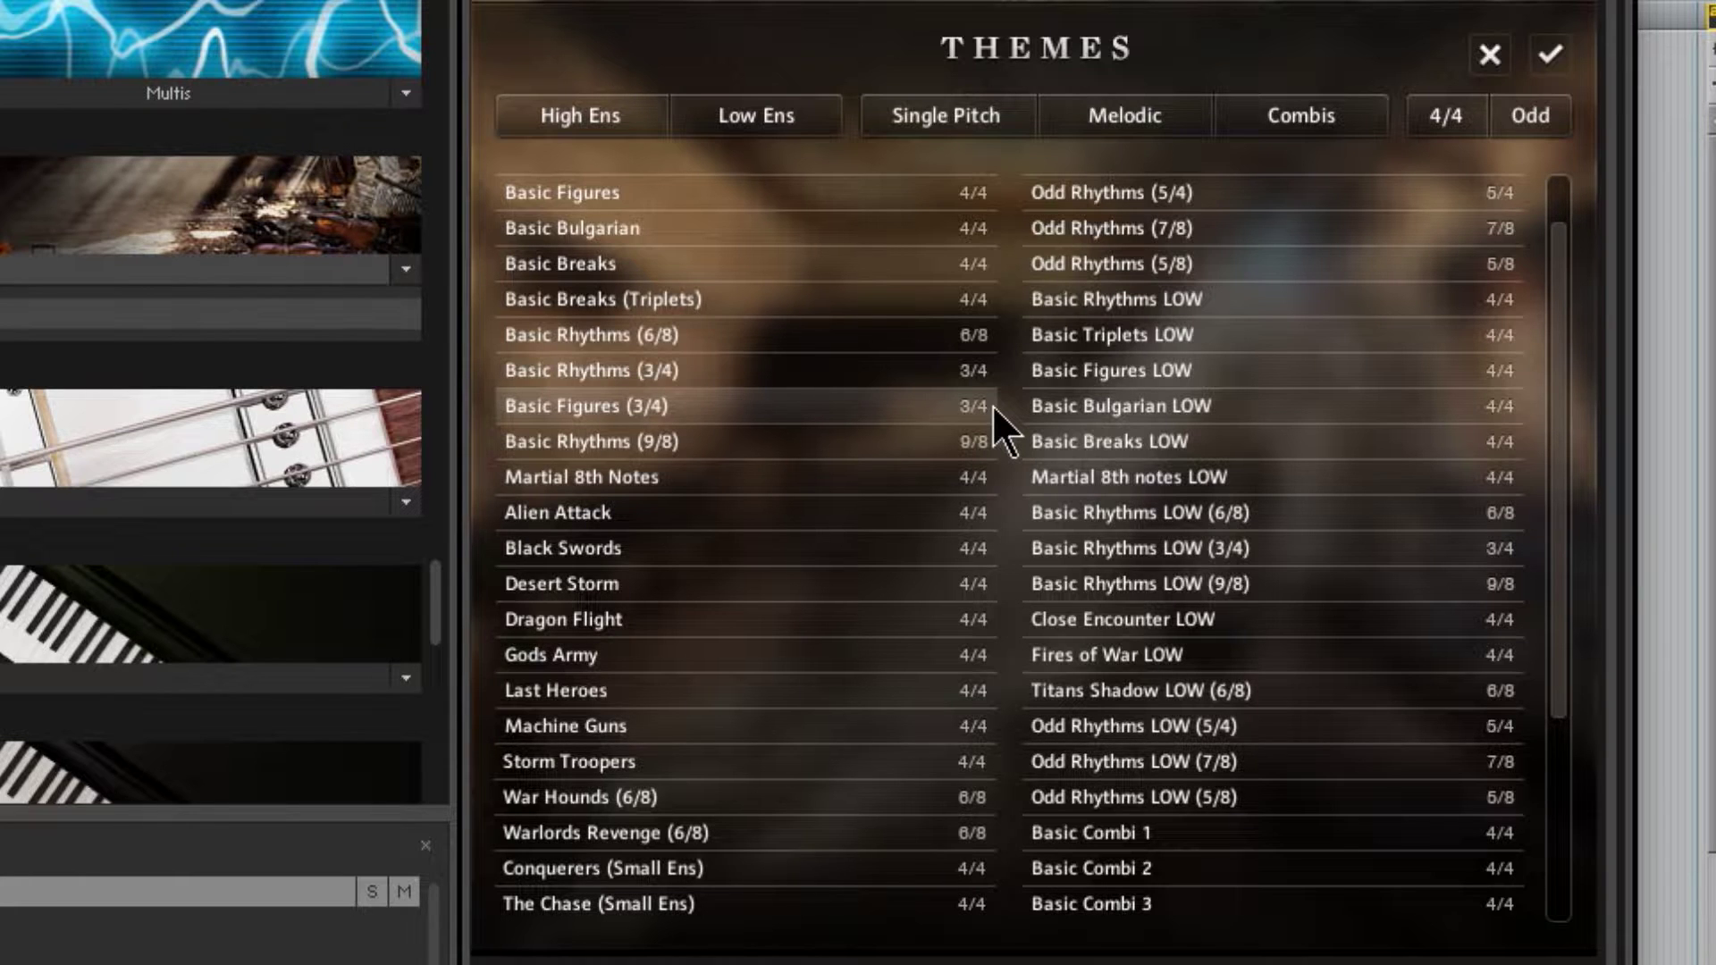
pyautogui.click(624, 201)
pyautogui.click(626, 368)
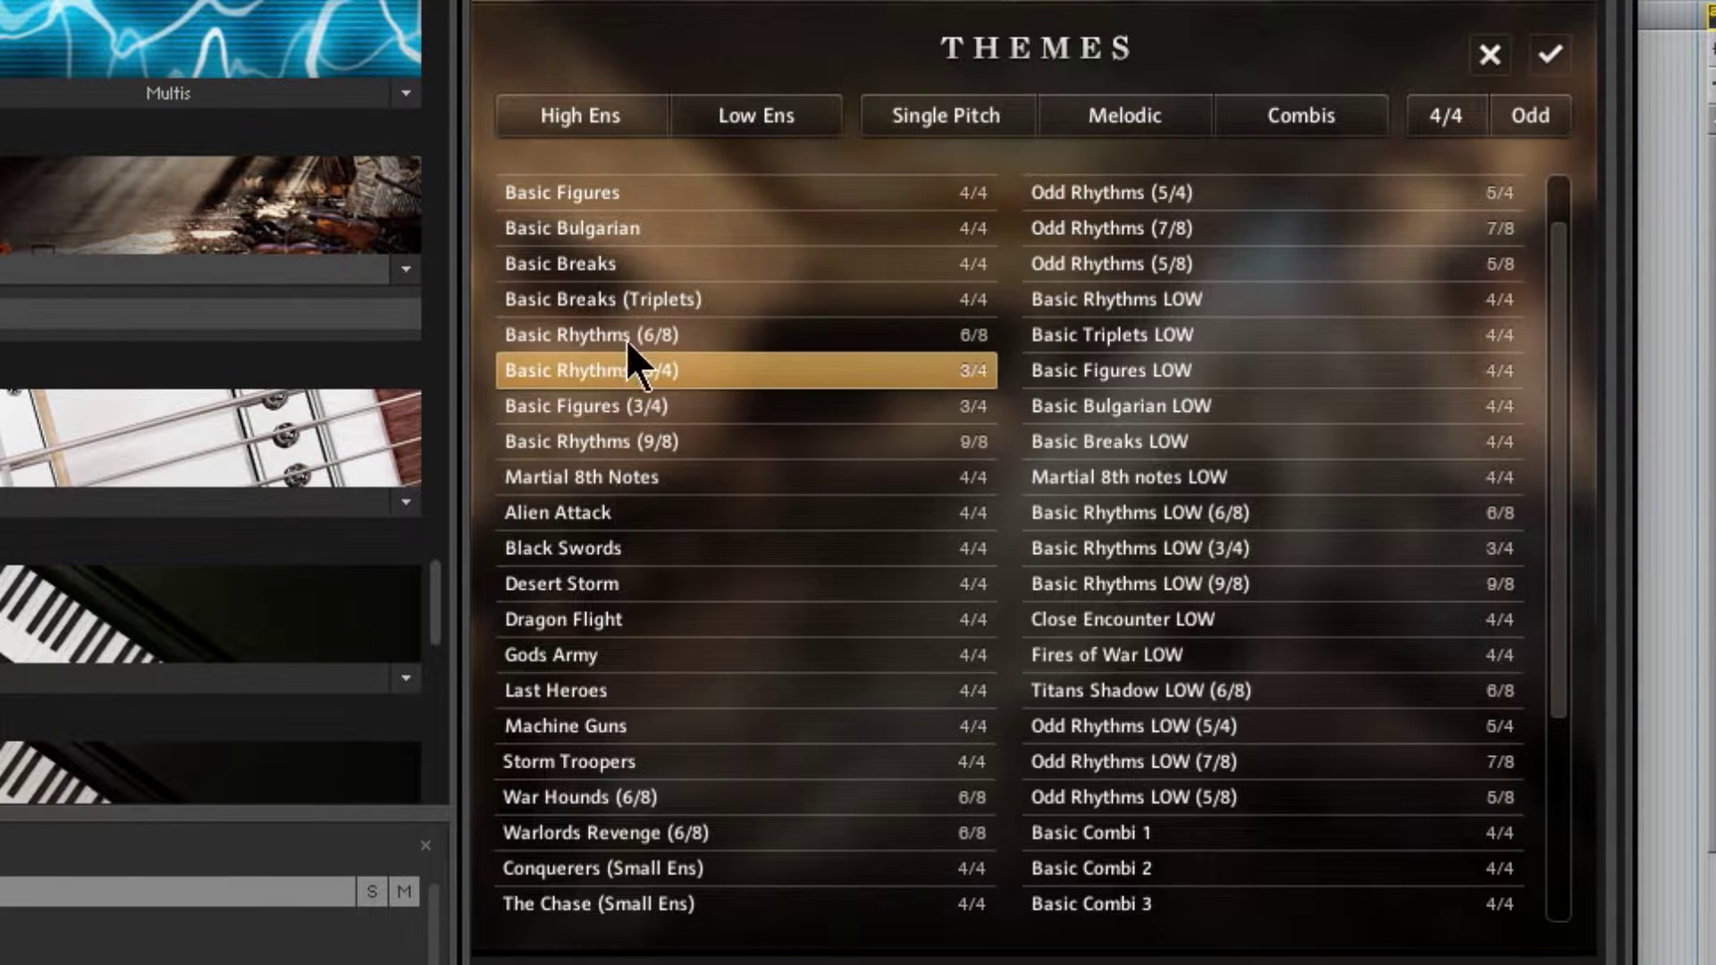
# Filter the themes to the low ensemble and view its Single Pitch, Melodic and Combis lists in turn
pyautogui.click(584, 117)
pyautogui.click(771, 120)
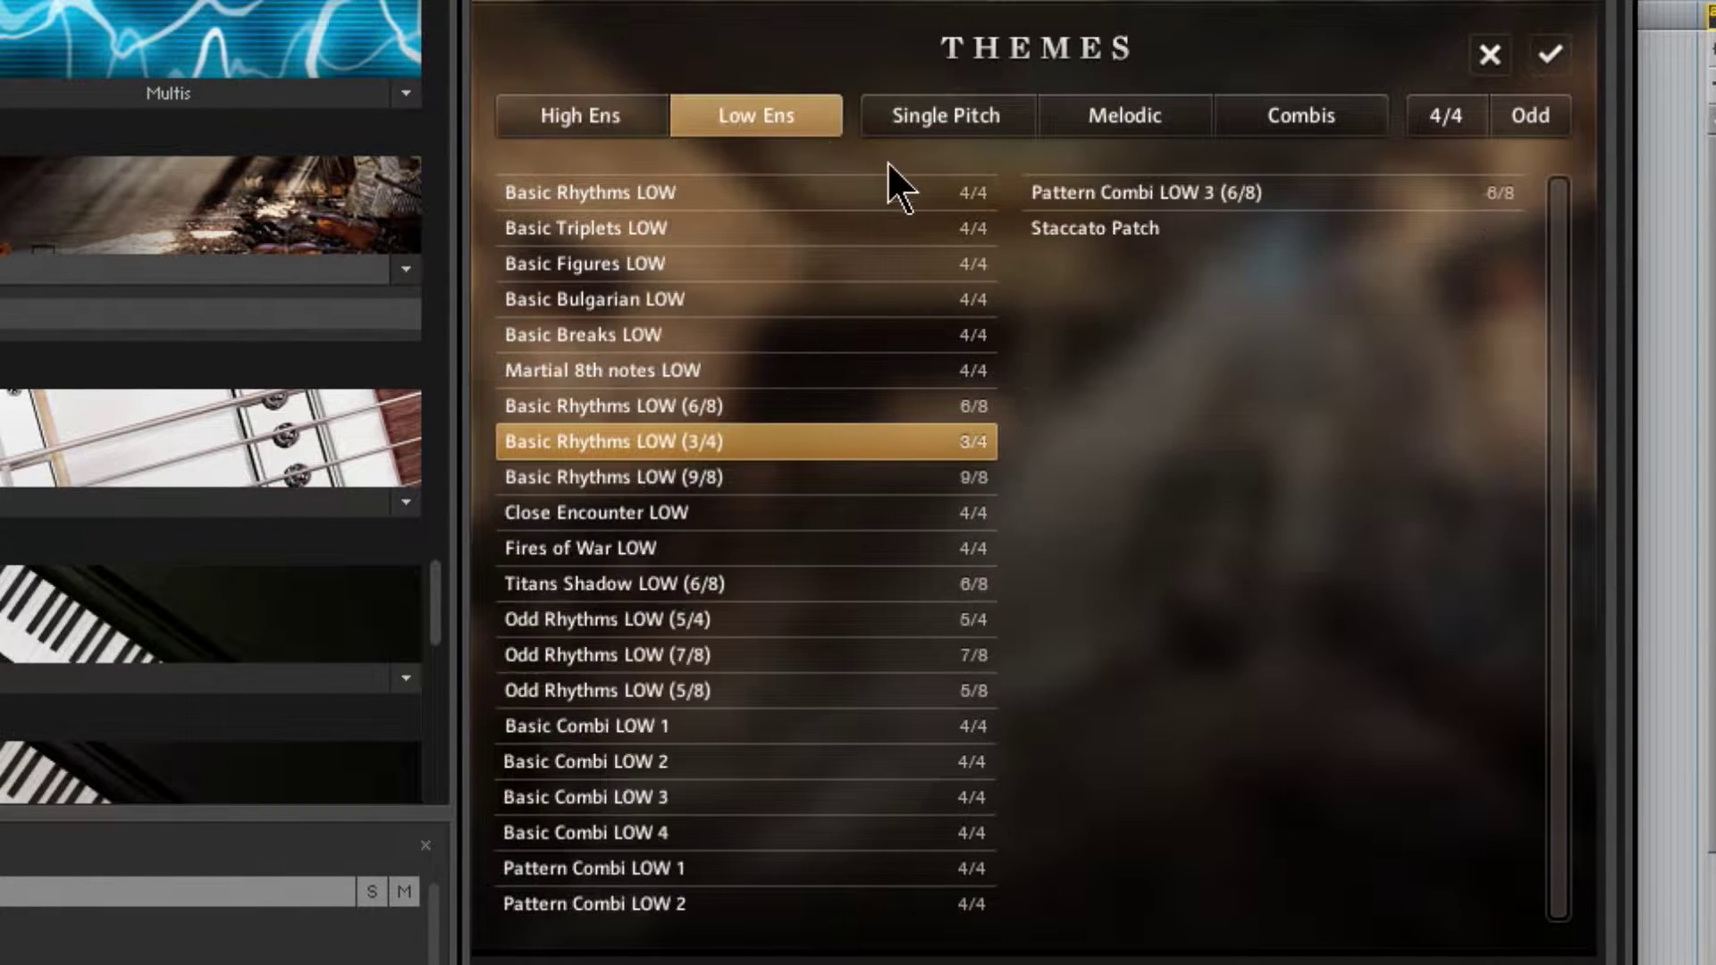
pyautogui.click(982, 129)
pyautogui.click(1124, 129)
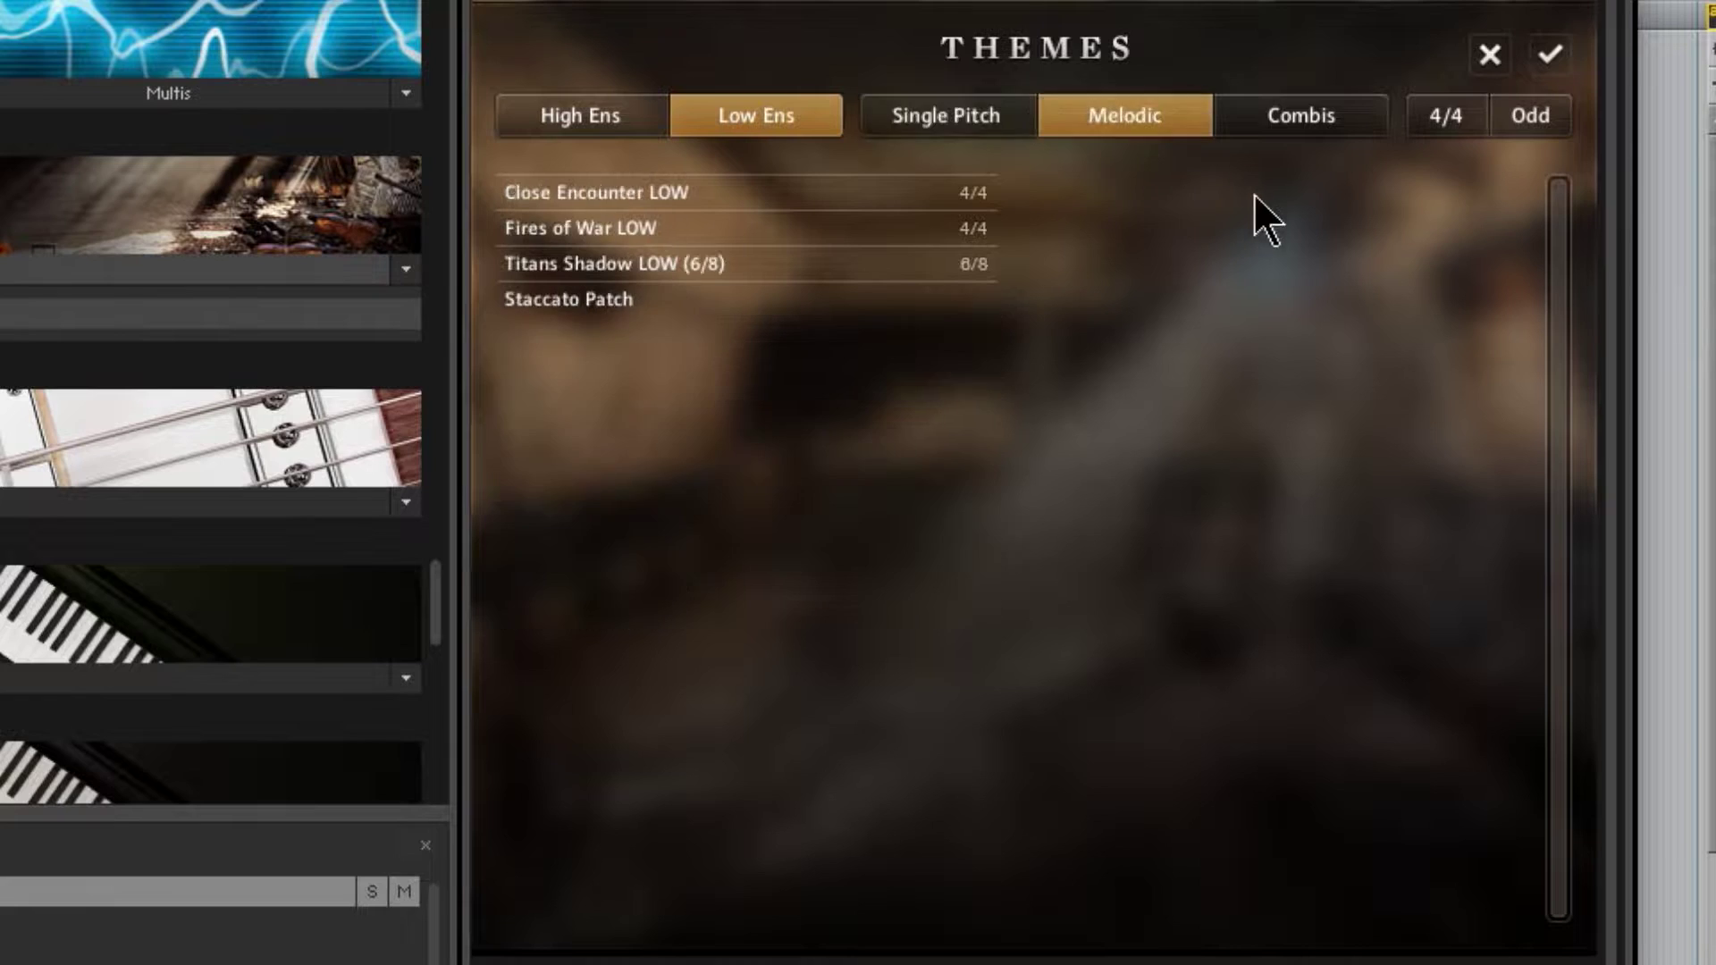
pyautogui.click(1312, 124)
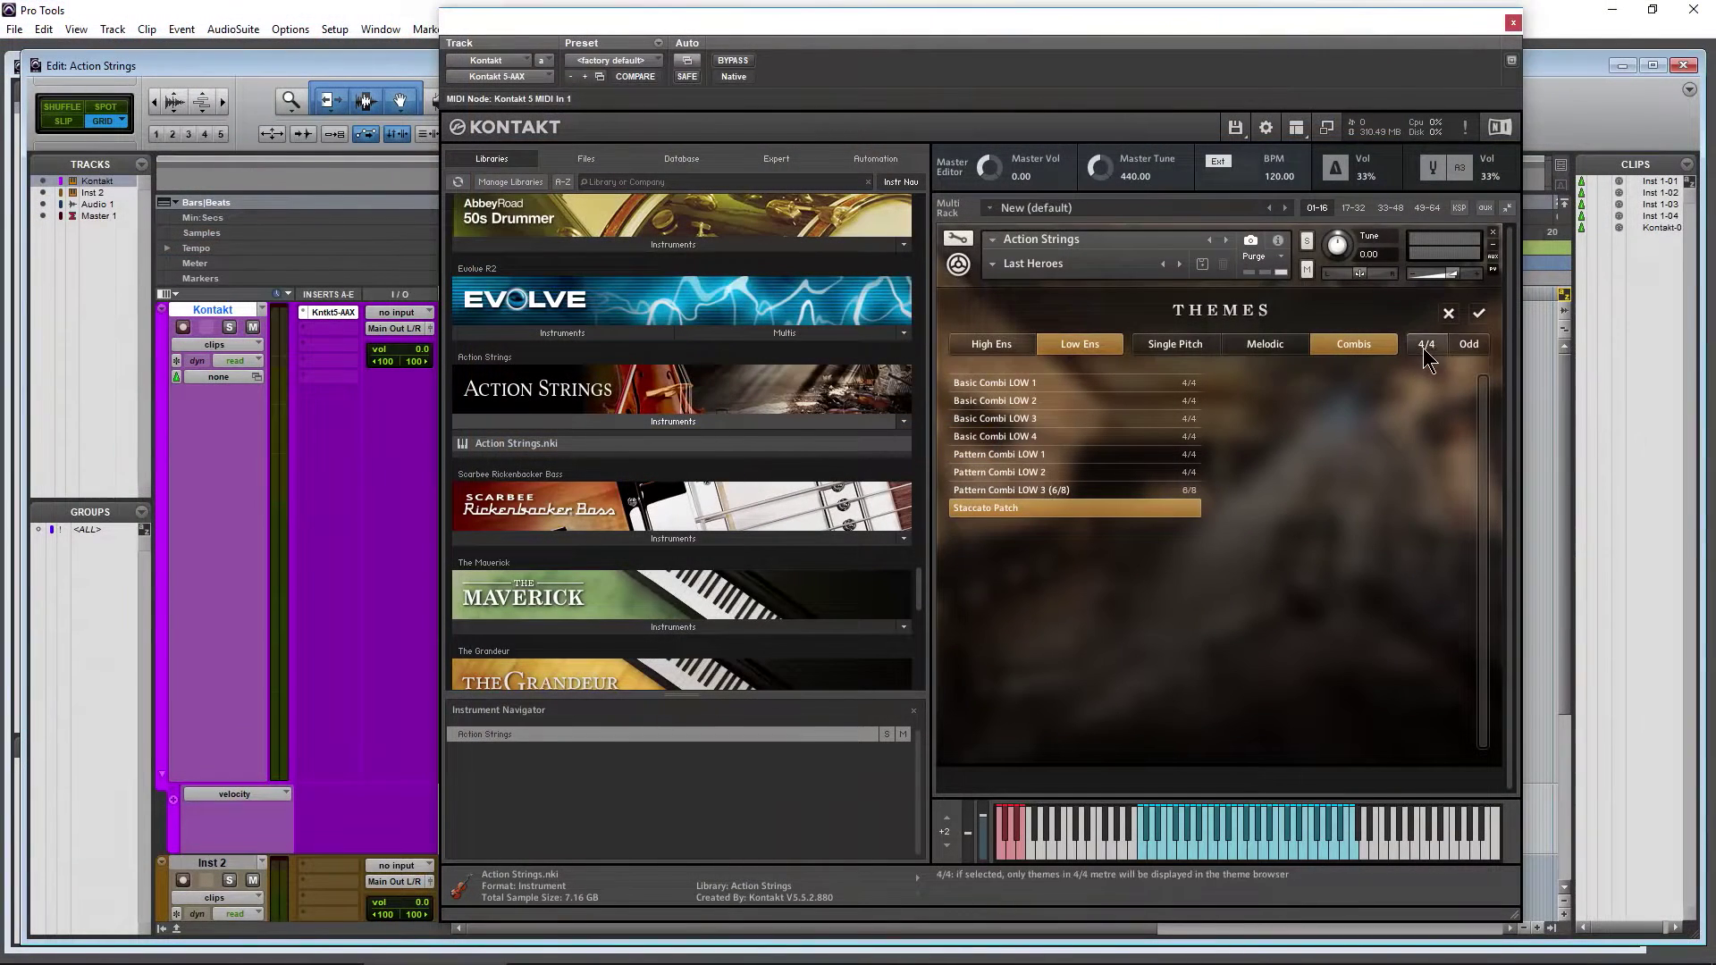
# View the themes under the 4/4 and Odd metre filters, removing the Low Ens filter and switching from Combis to Single Pitch
pyautogui.click(1423, 347)
pyautogui.click(1458, 345)
pyautogui.click(1074, 339)
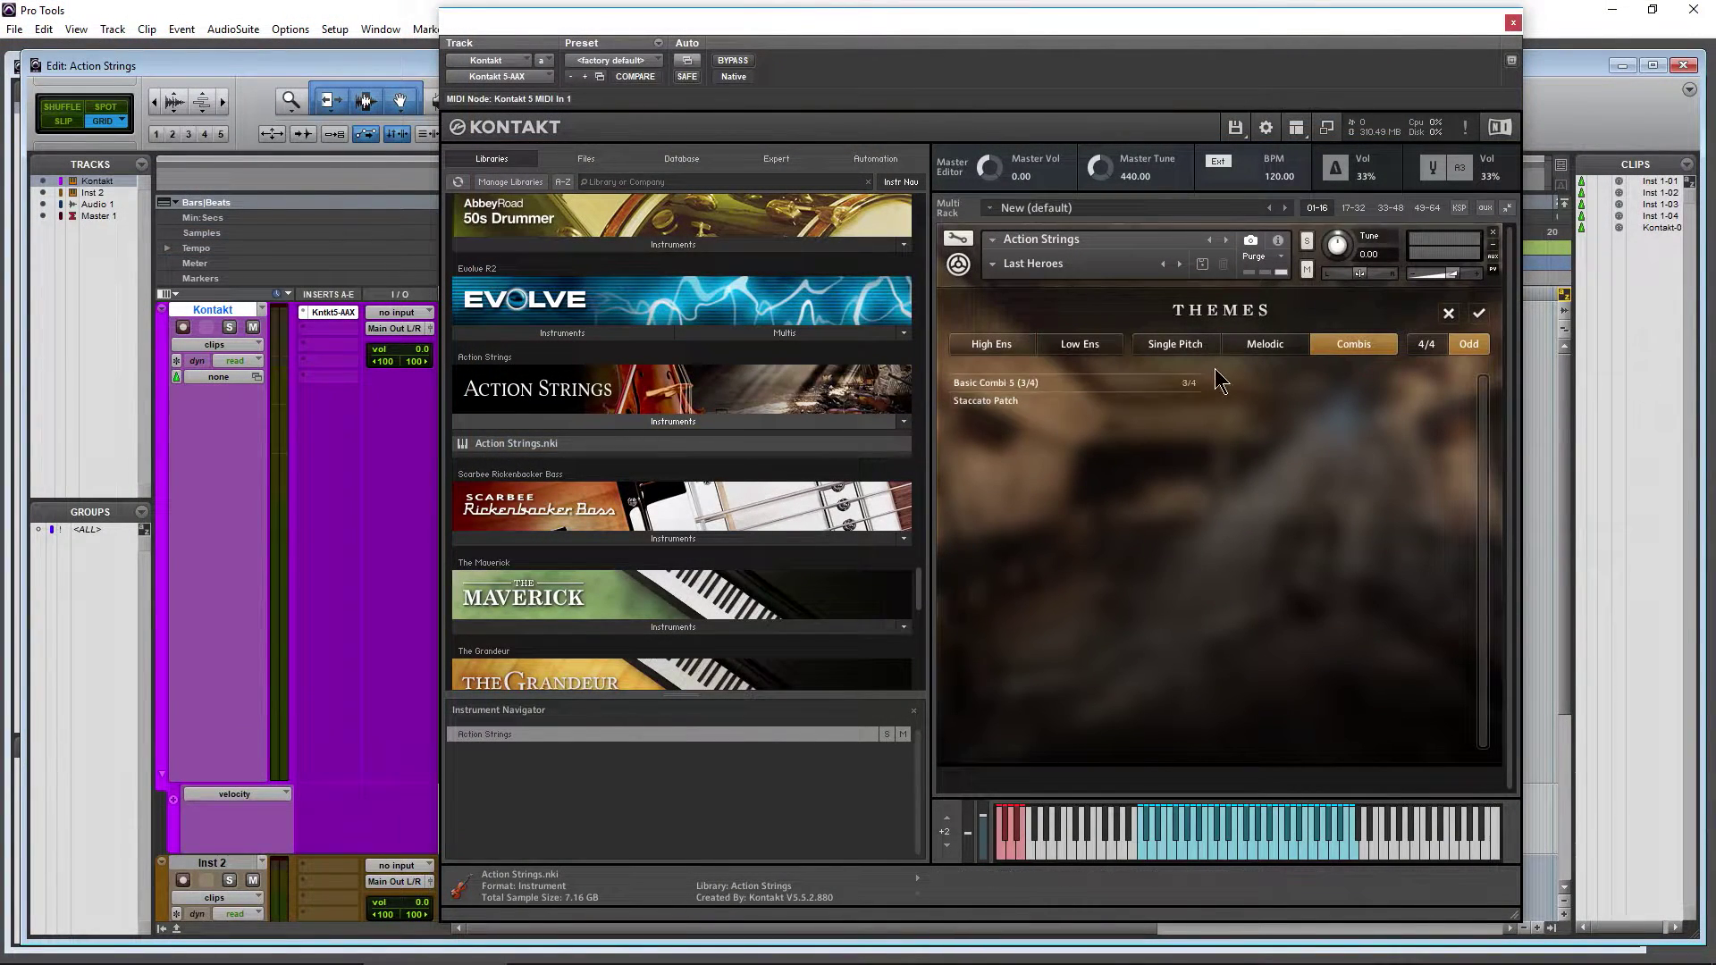
pyautogui.click(1331, 348)
pyautogui.click(1173, 348)
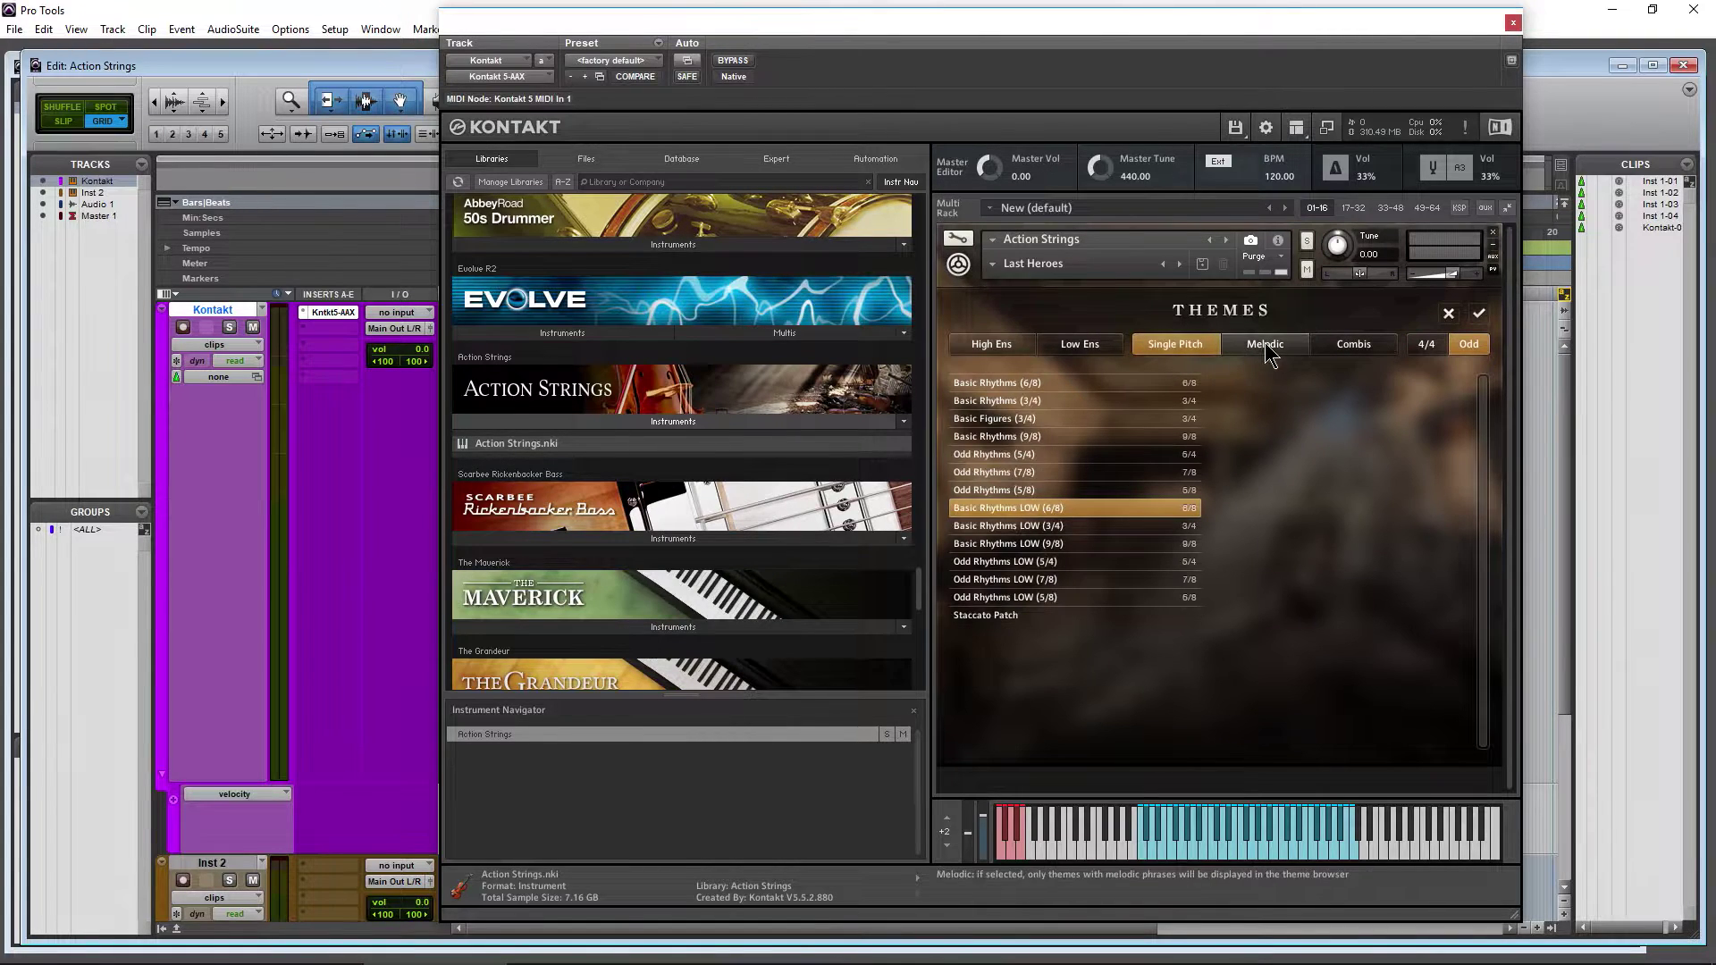
pyautogui.click(1463, 354)
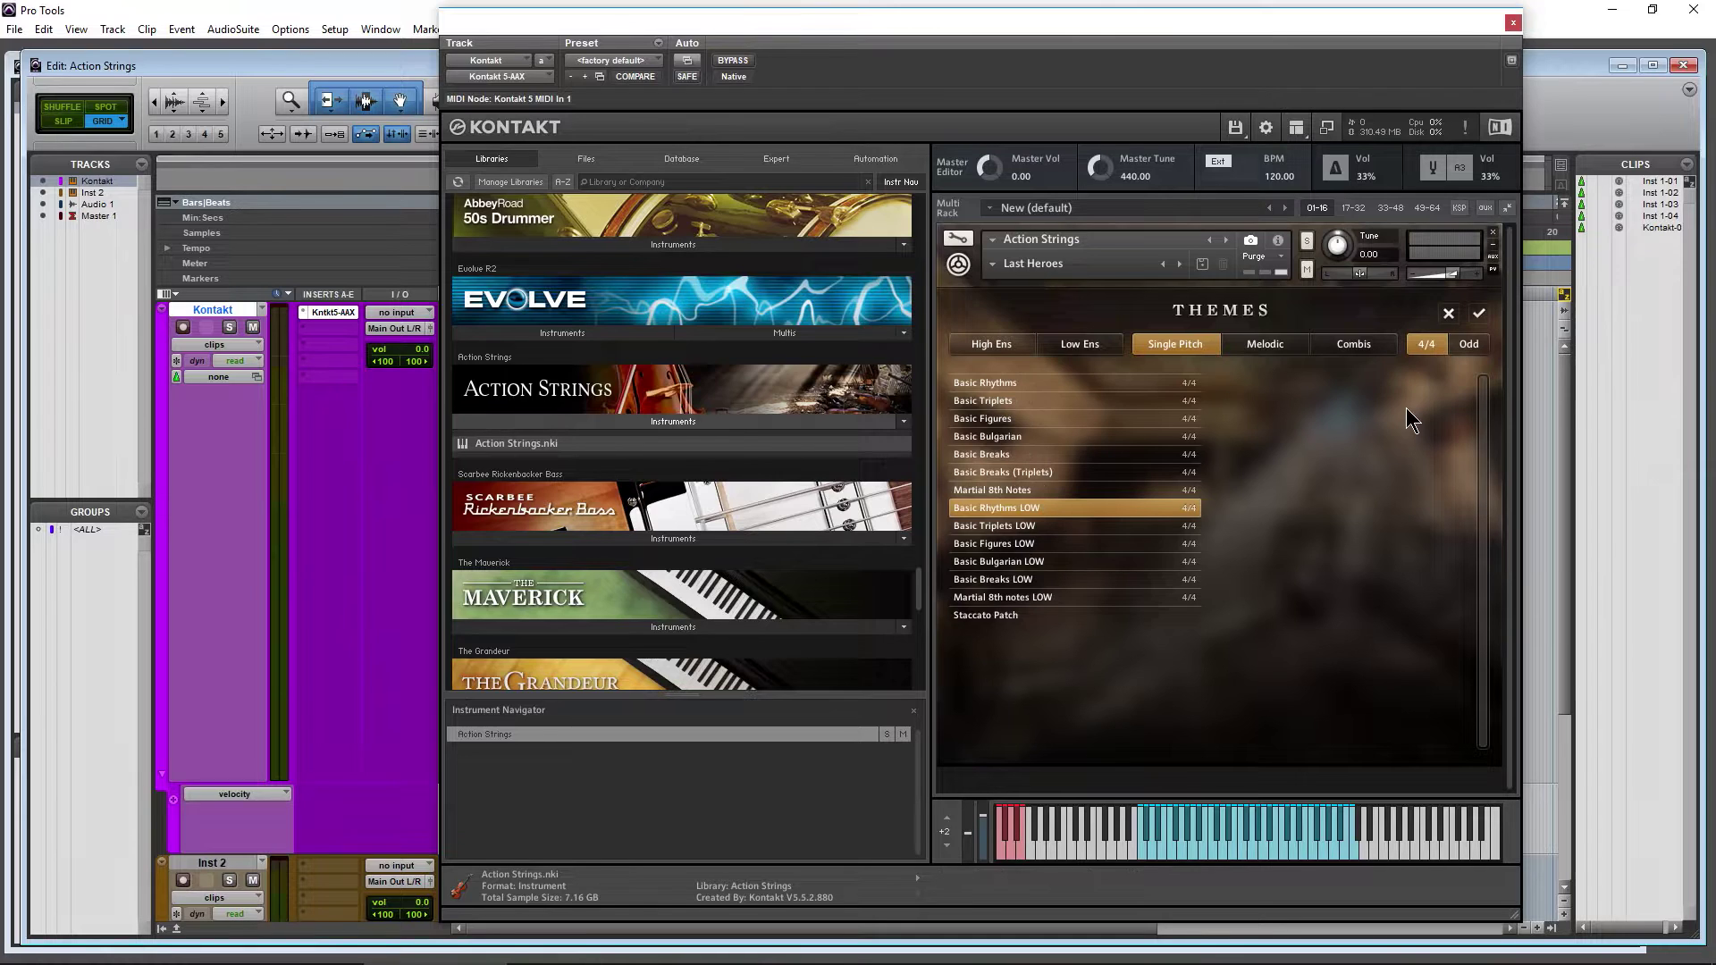
# Filter the themes to Low Ens and Combis in any metre, and load Basic Combi LOW 3
pyautogui.click(1079, 344)
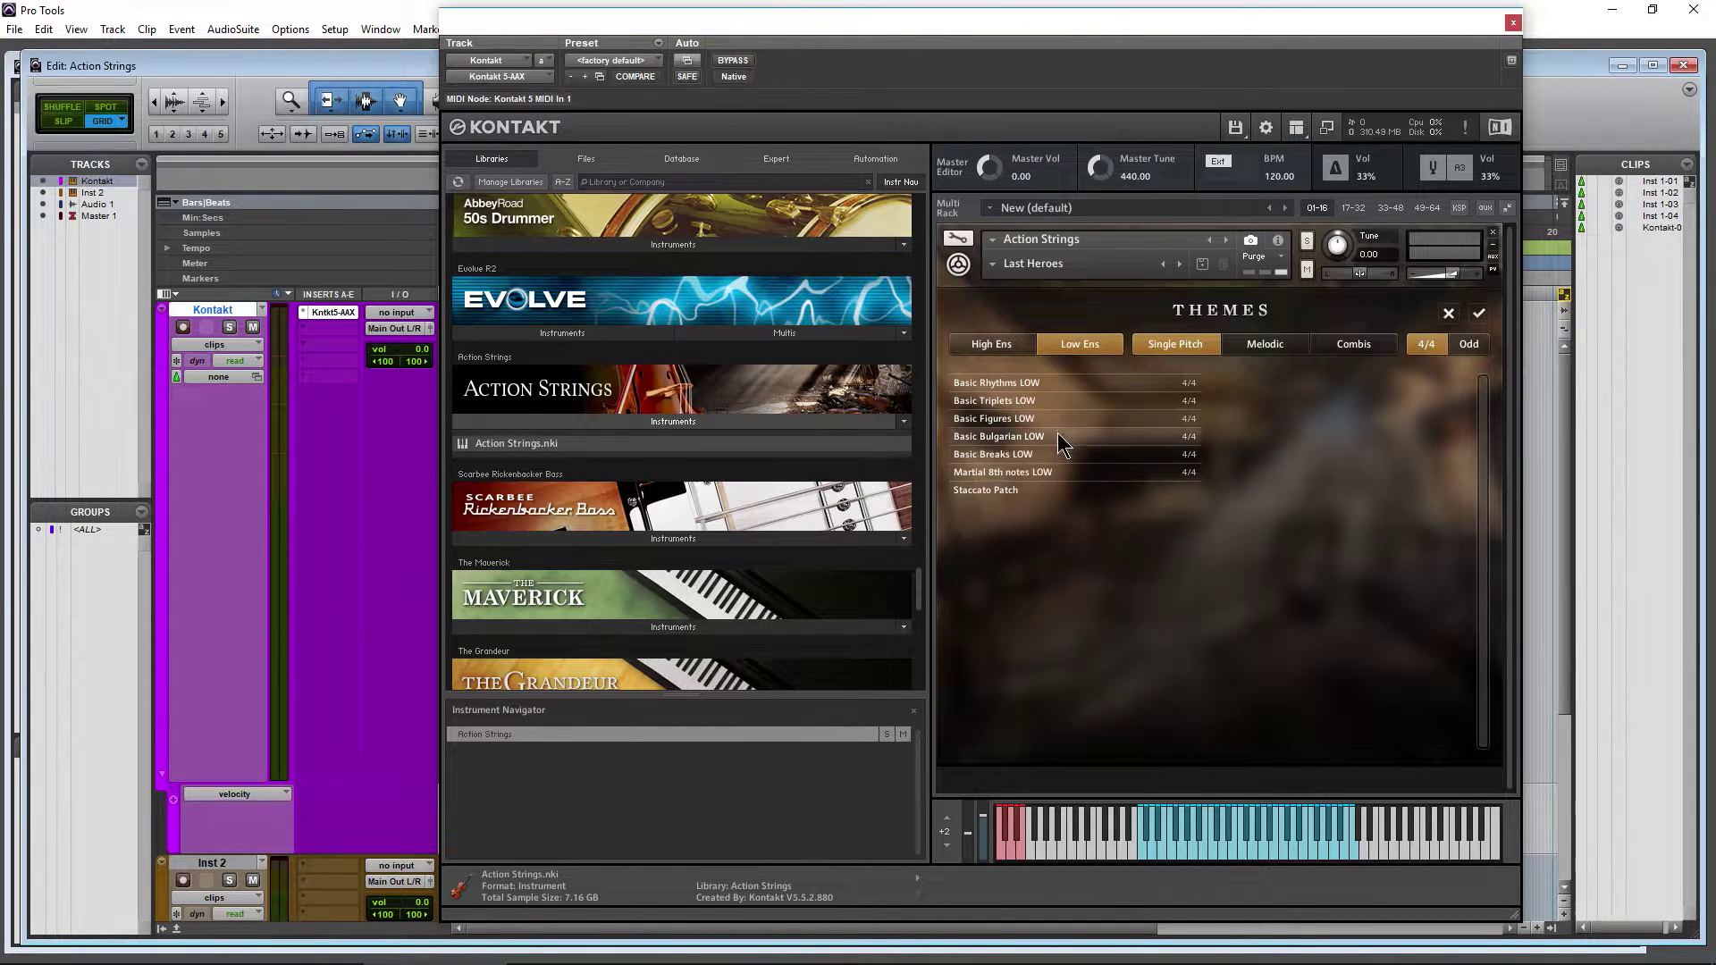
pyautogui.click(1175, 344)
pyautogui.click(1426, 344)
pyautogui.click(1354, 344)
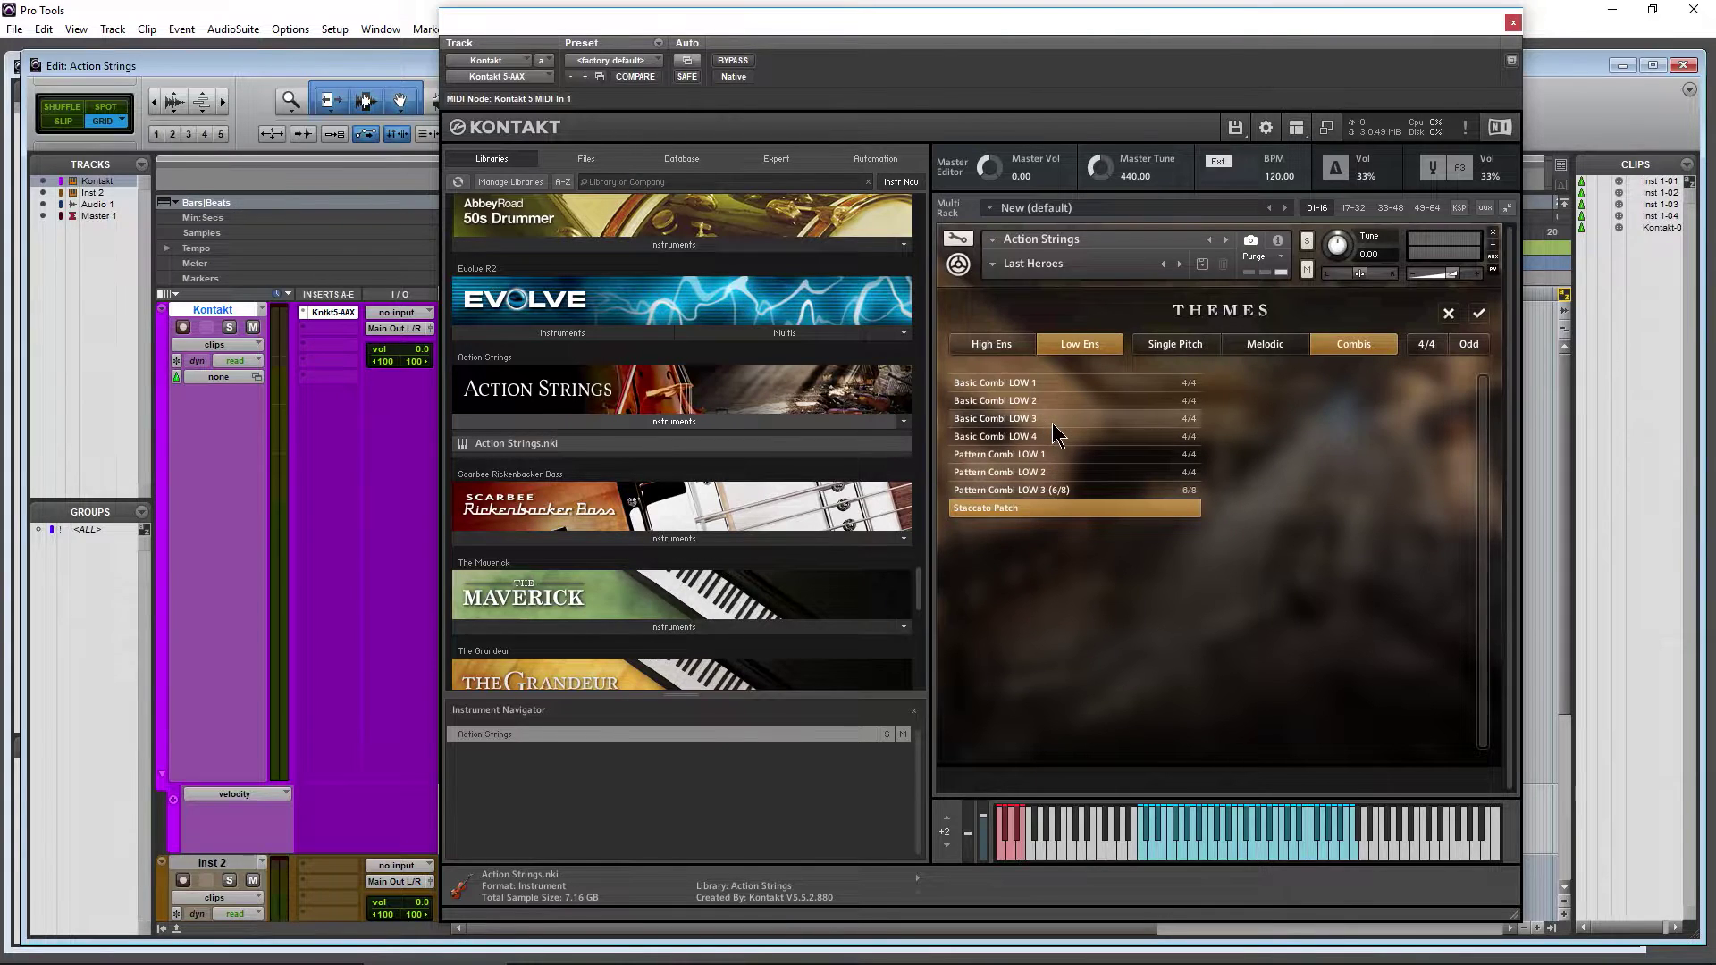
pyautogui.click(1052, 422)
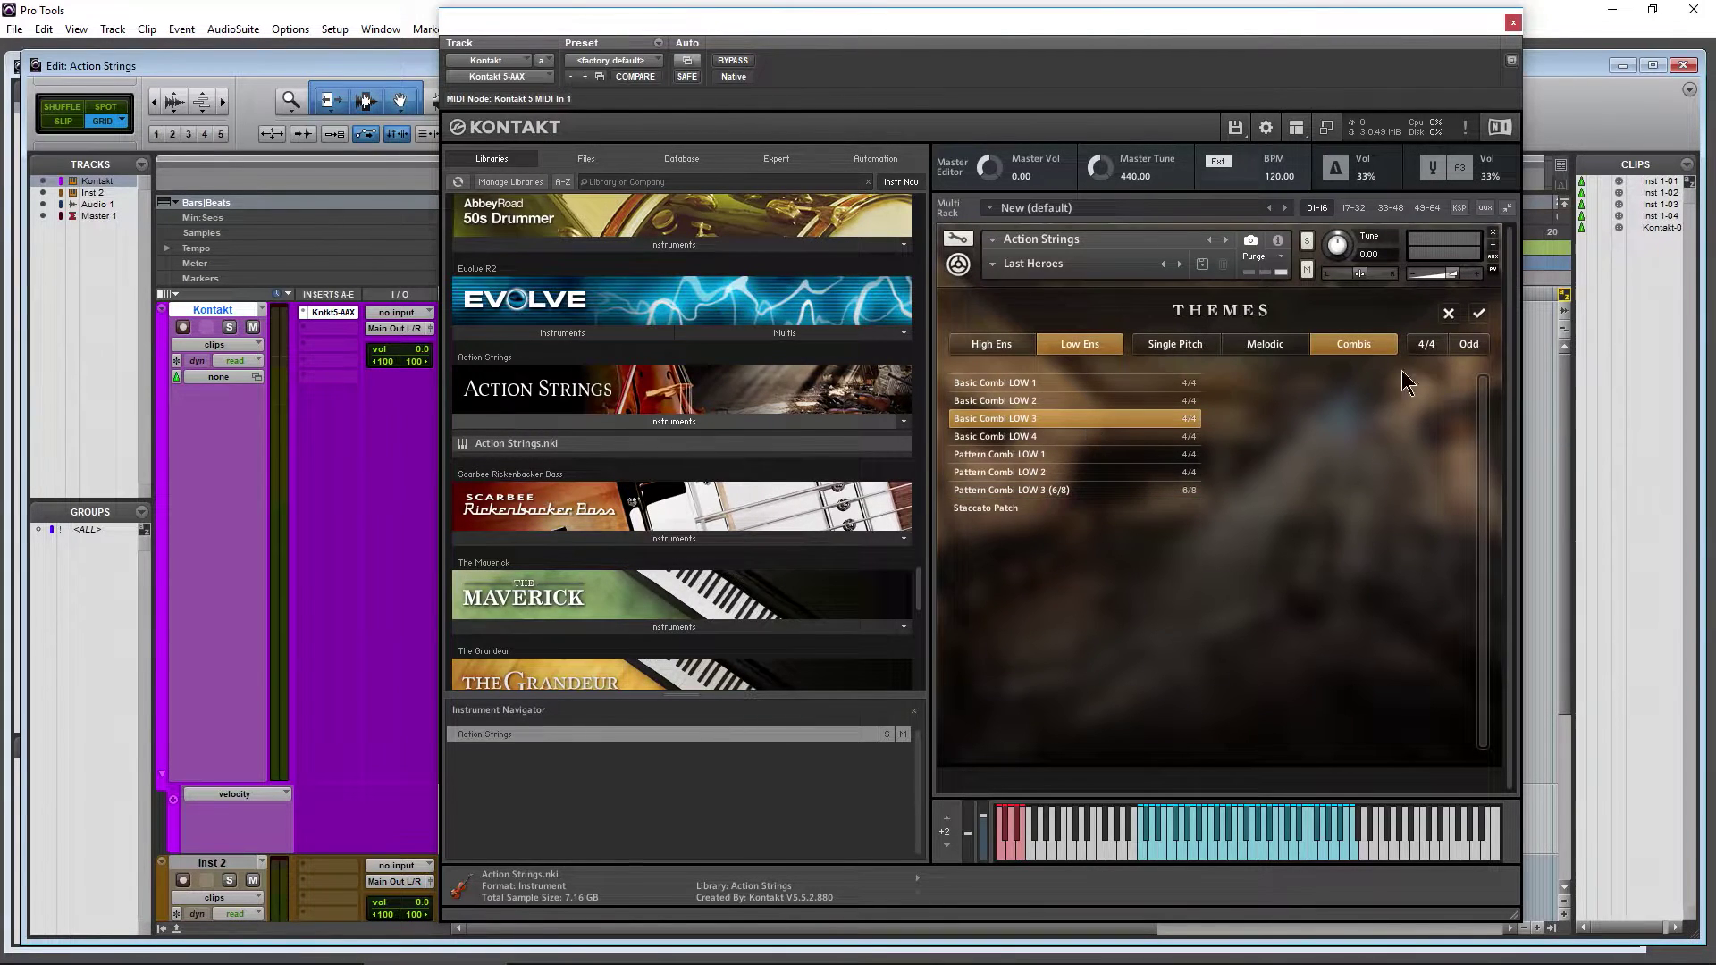
pyautogui.click(1479, 313)
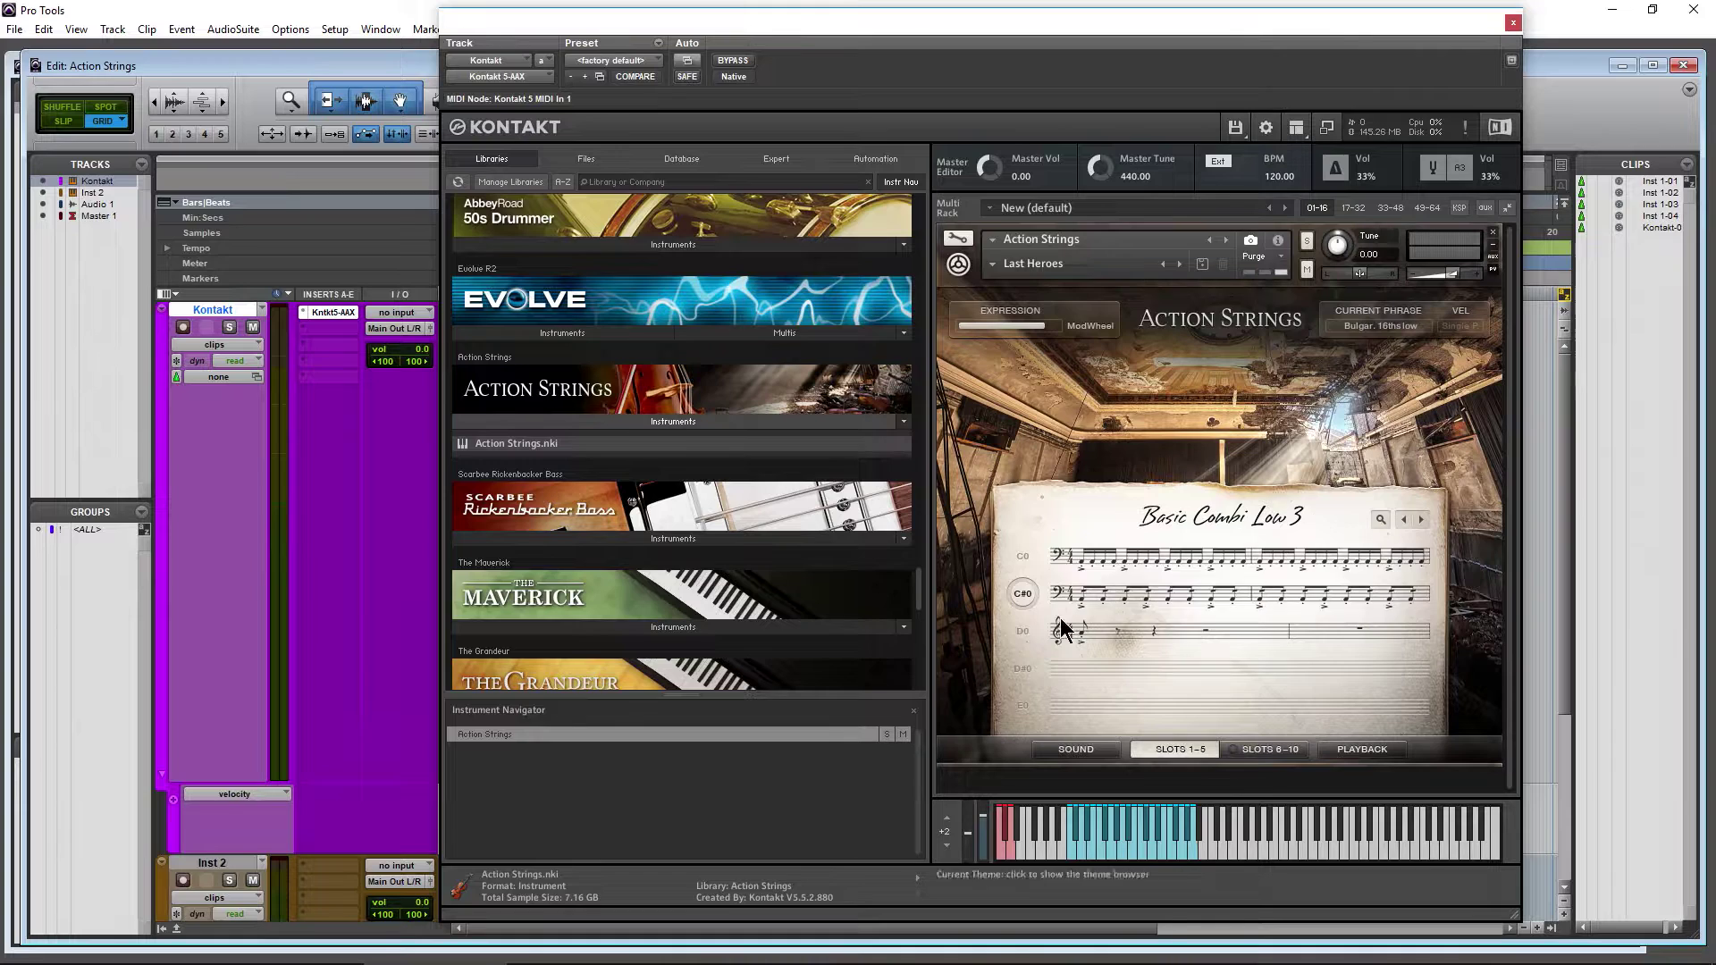
# Audition the C#0 phrase of Basic Combi Low 3 by playing a note repeatedly in the playable range
pyautogui.moveTo(1114, 603)
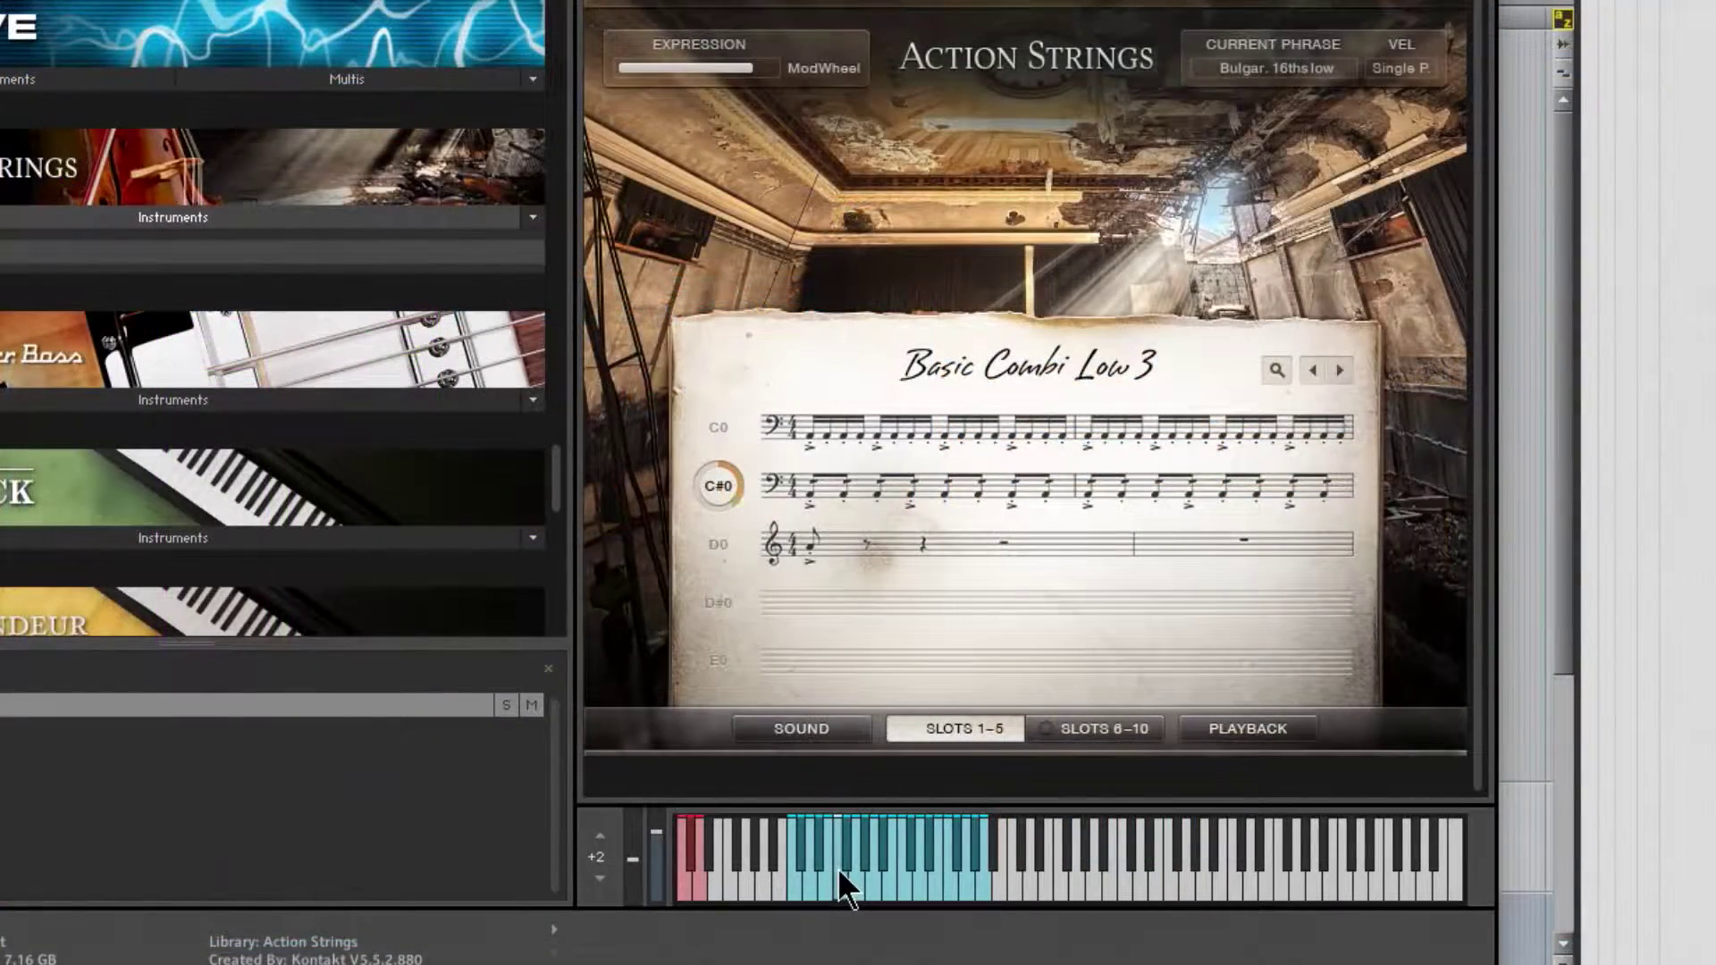
pyautogui.click(894, 896)
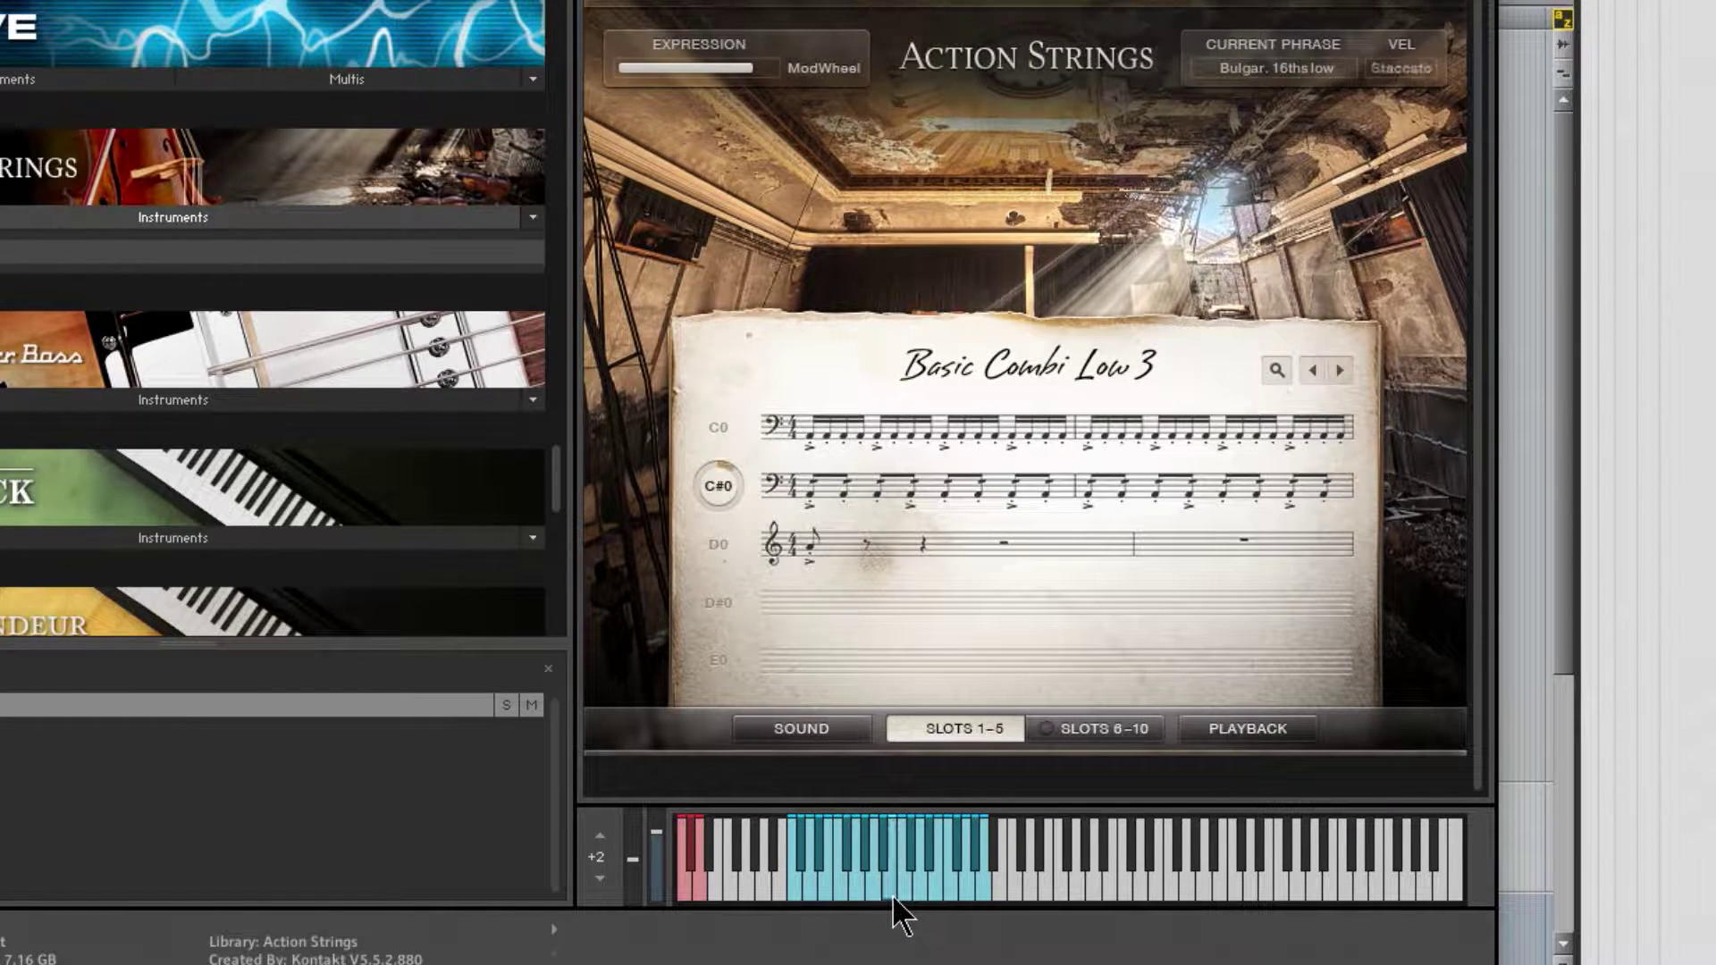
pyautogui.click(892, 893)
pyautogui.click(892, 891)
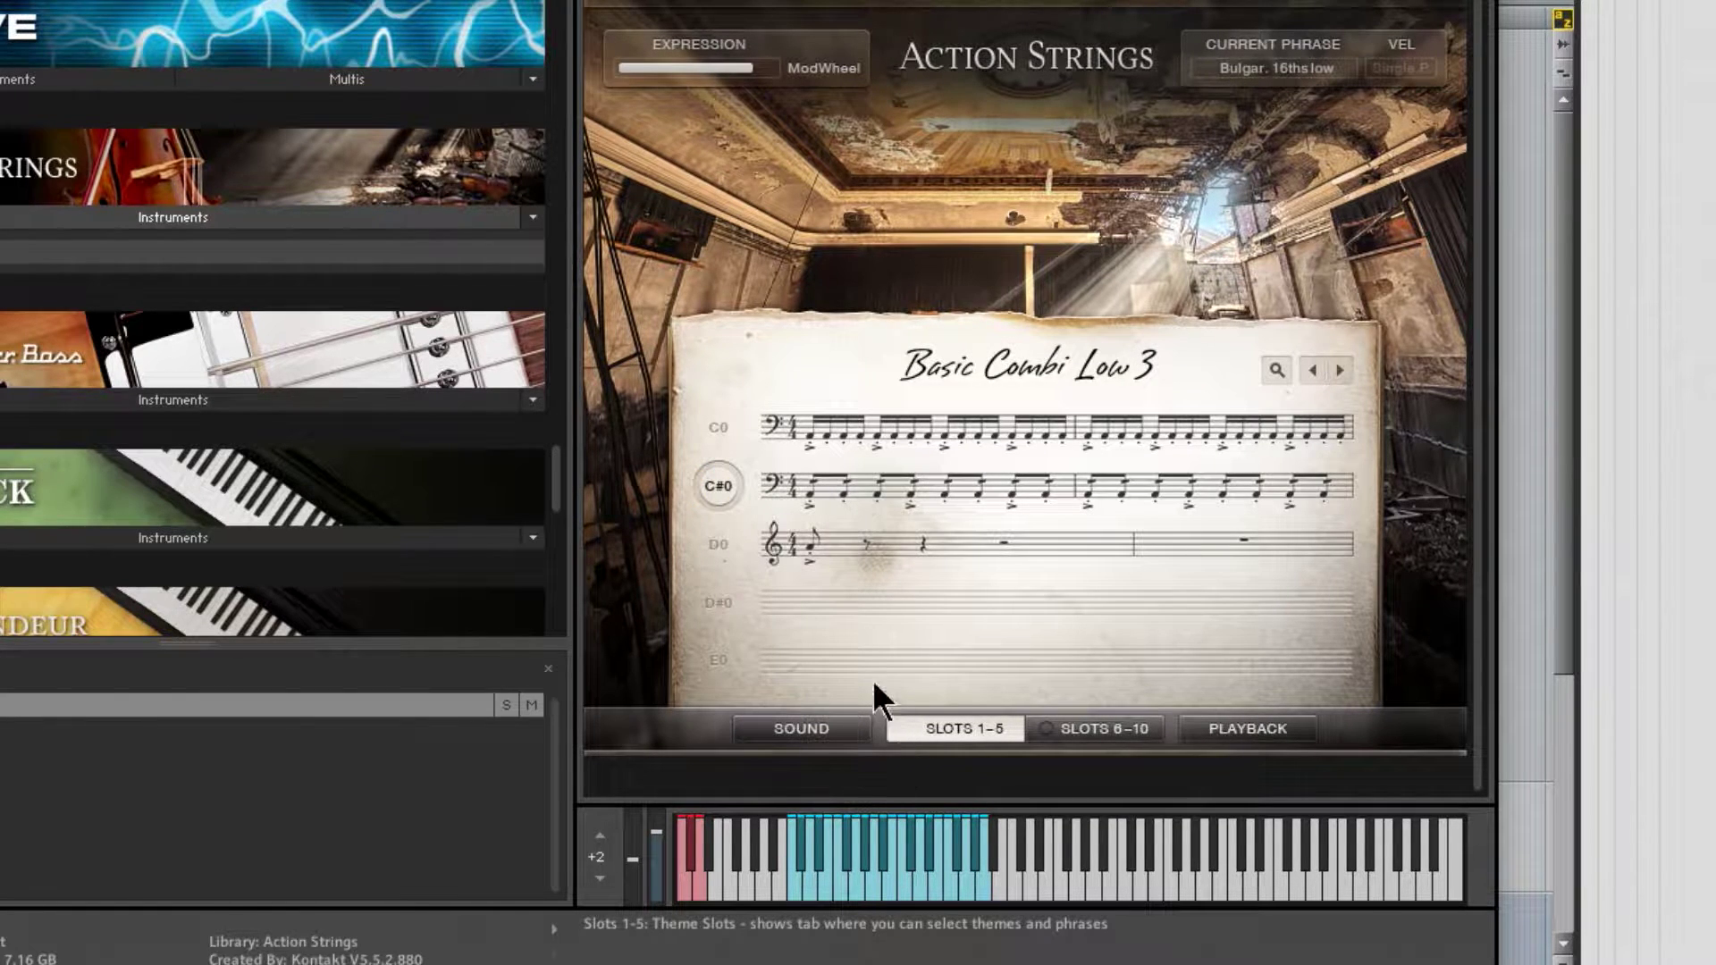
# Switch between the C0, C#0 and D0 phrases using both the slot labels and the keyswitches, ending on C0
pyautogui.click(716, 420)
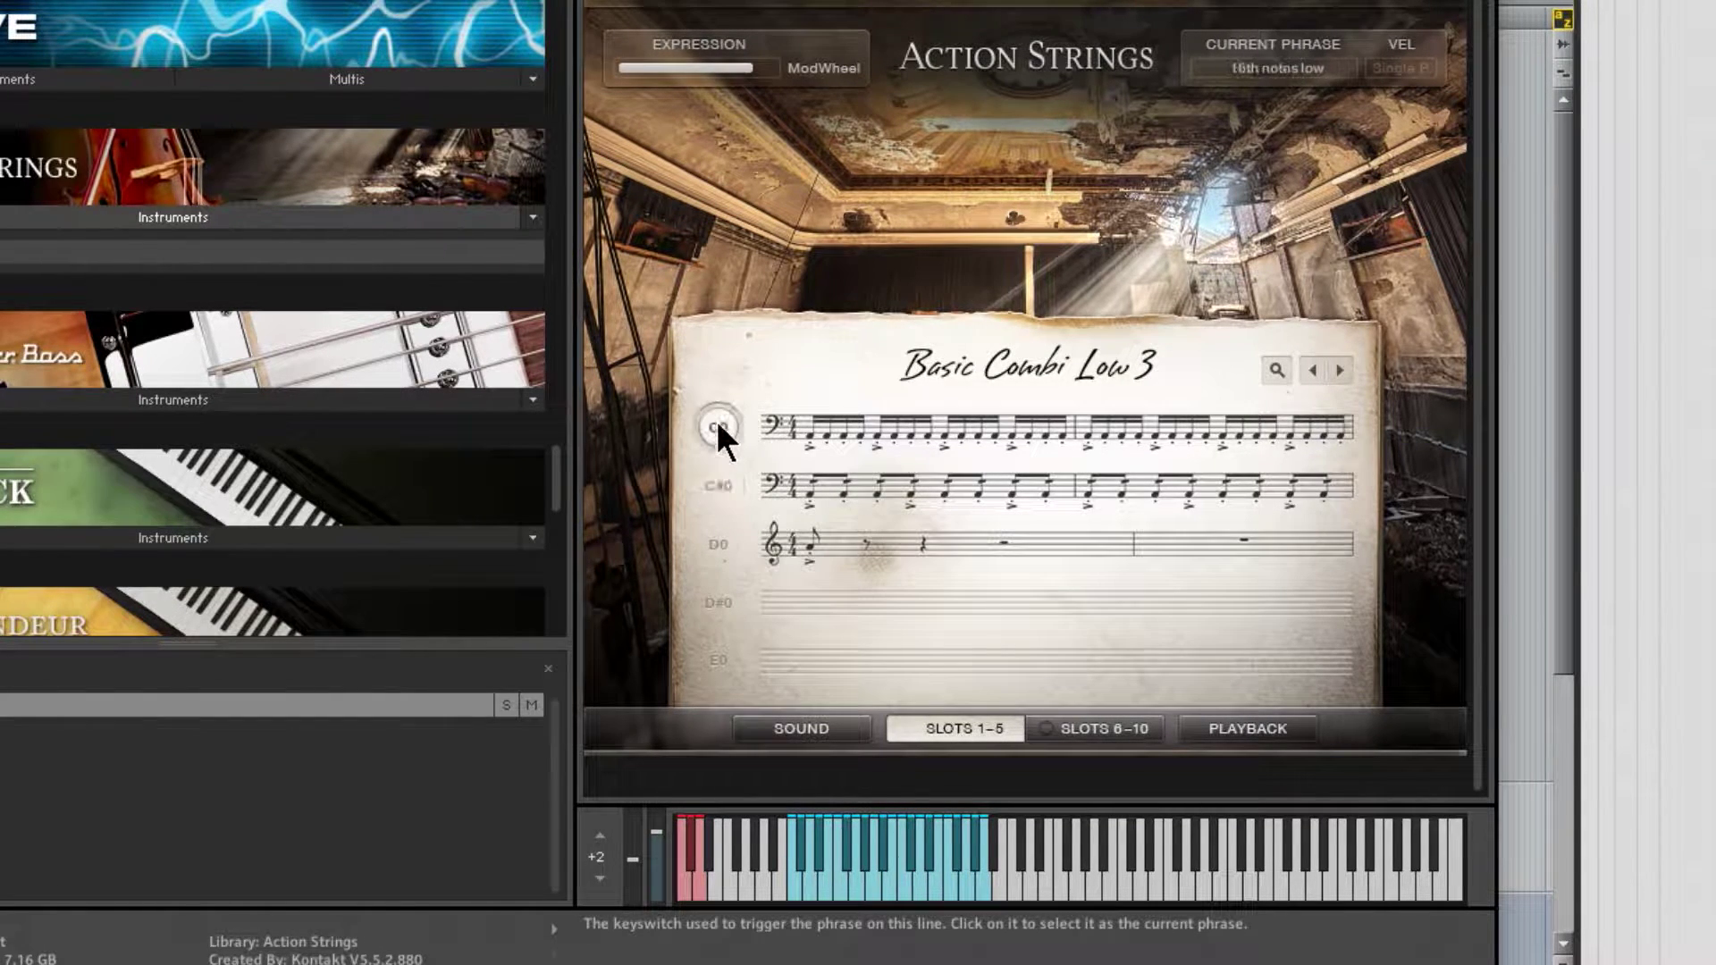
pyautogui.click(717, 480)
pyautogui.click(717, 540)
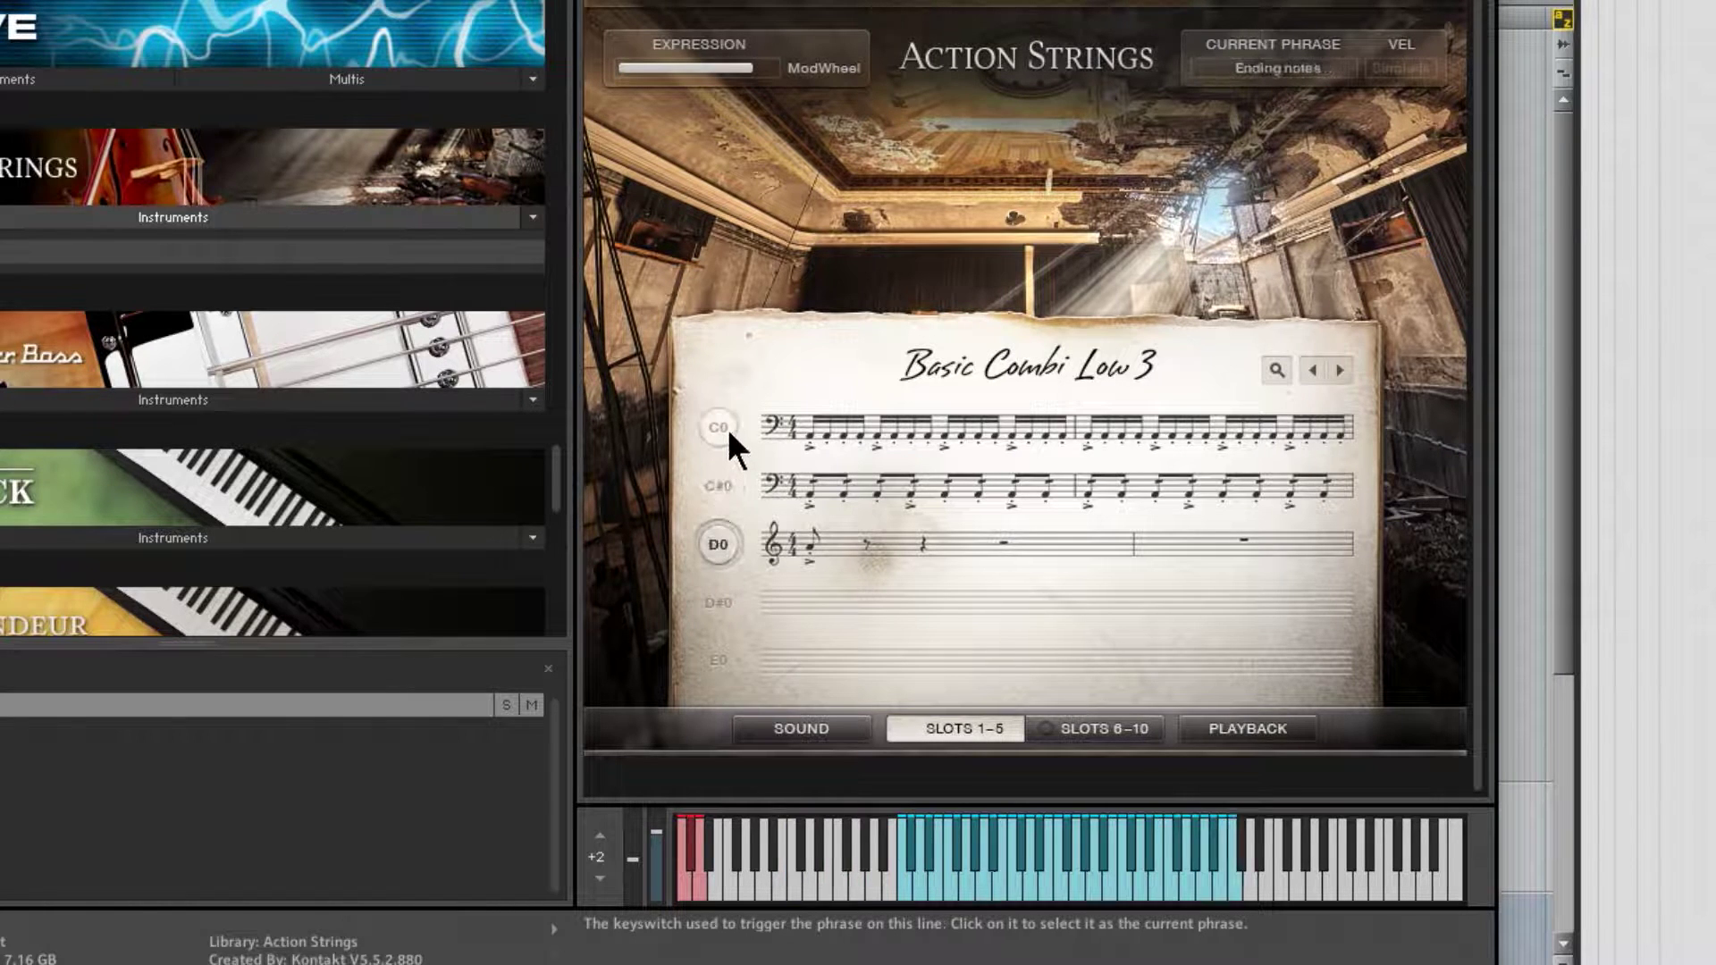
pyautogui.click(725, 427)
pyautogui.click(698, 888)
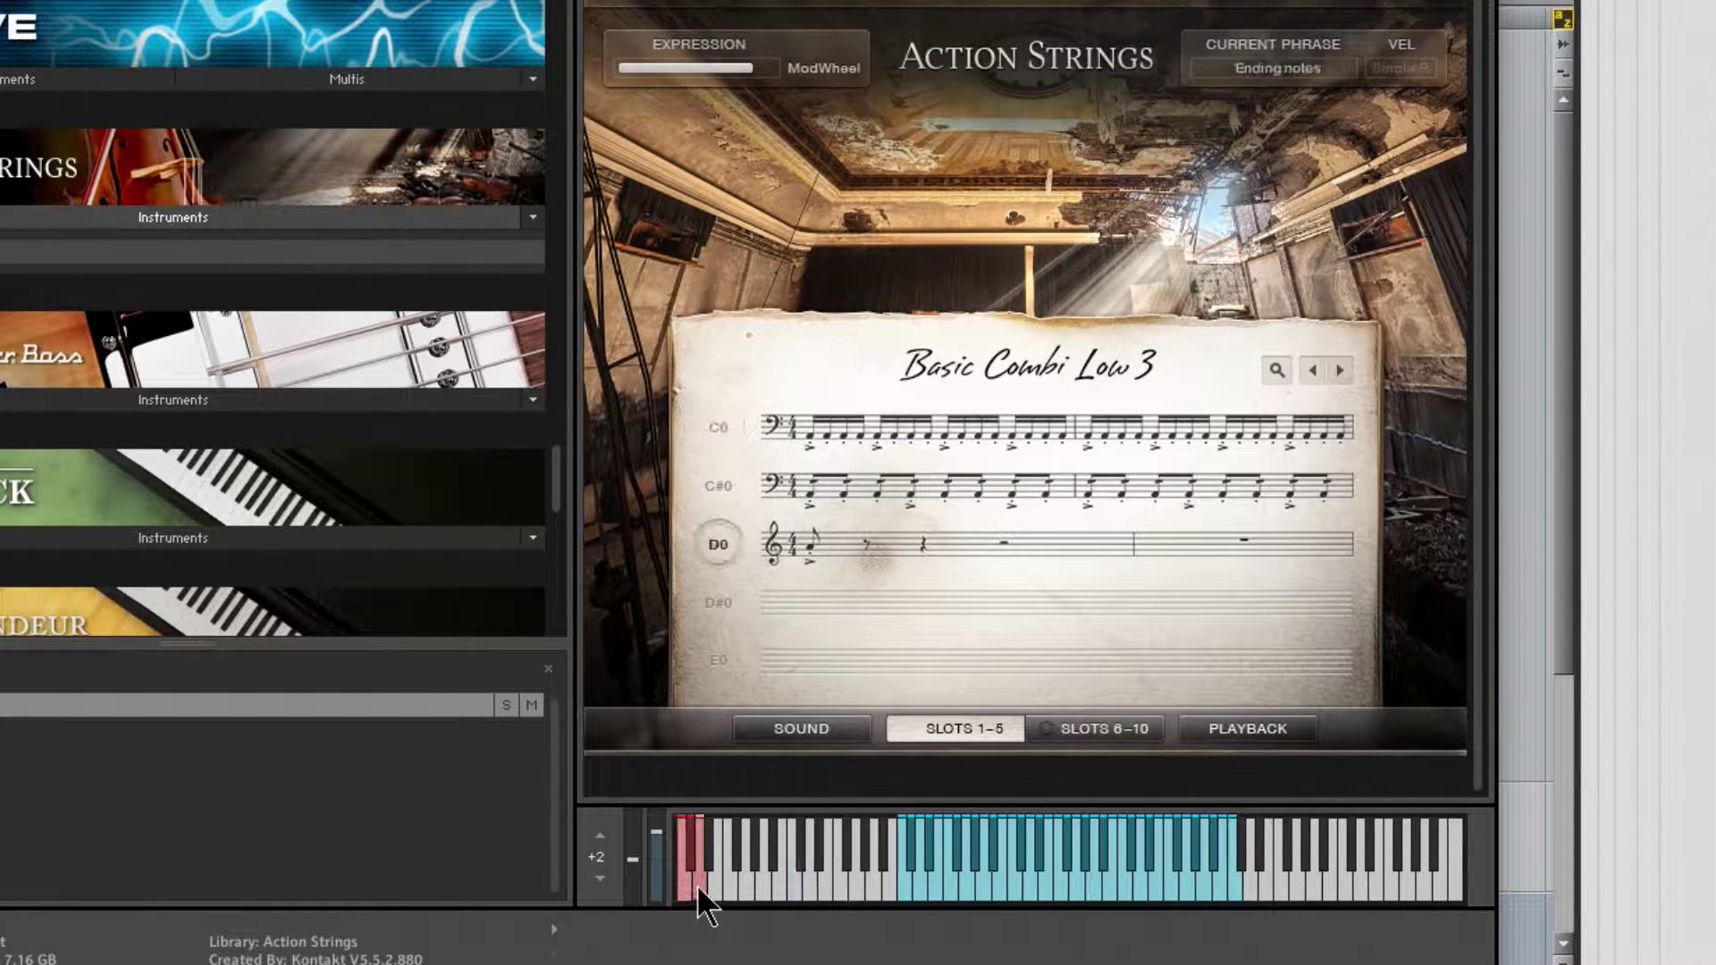
pyautogui.click(689, 849)
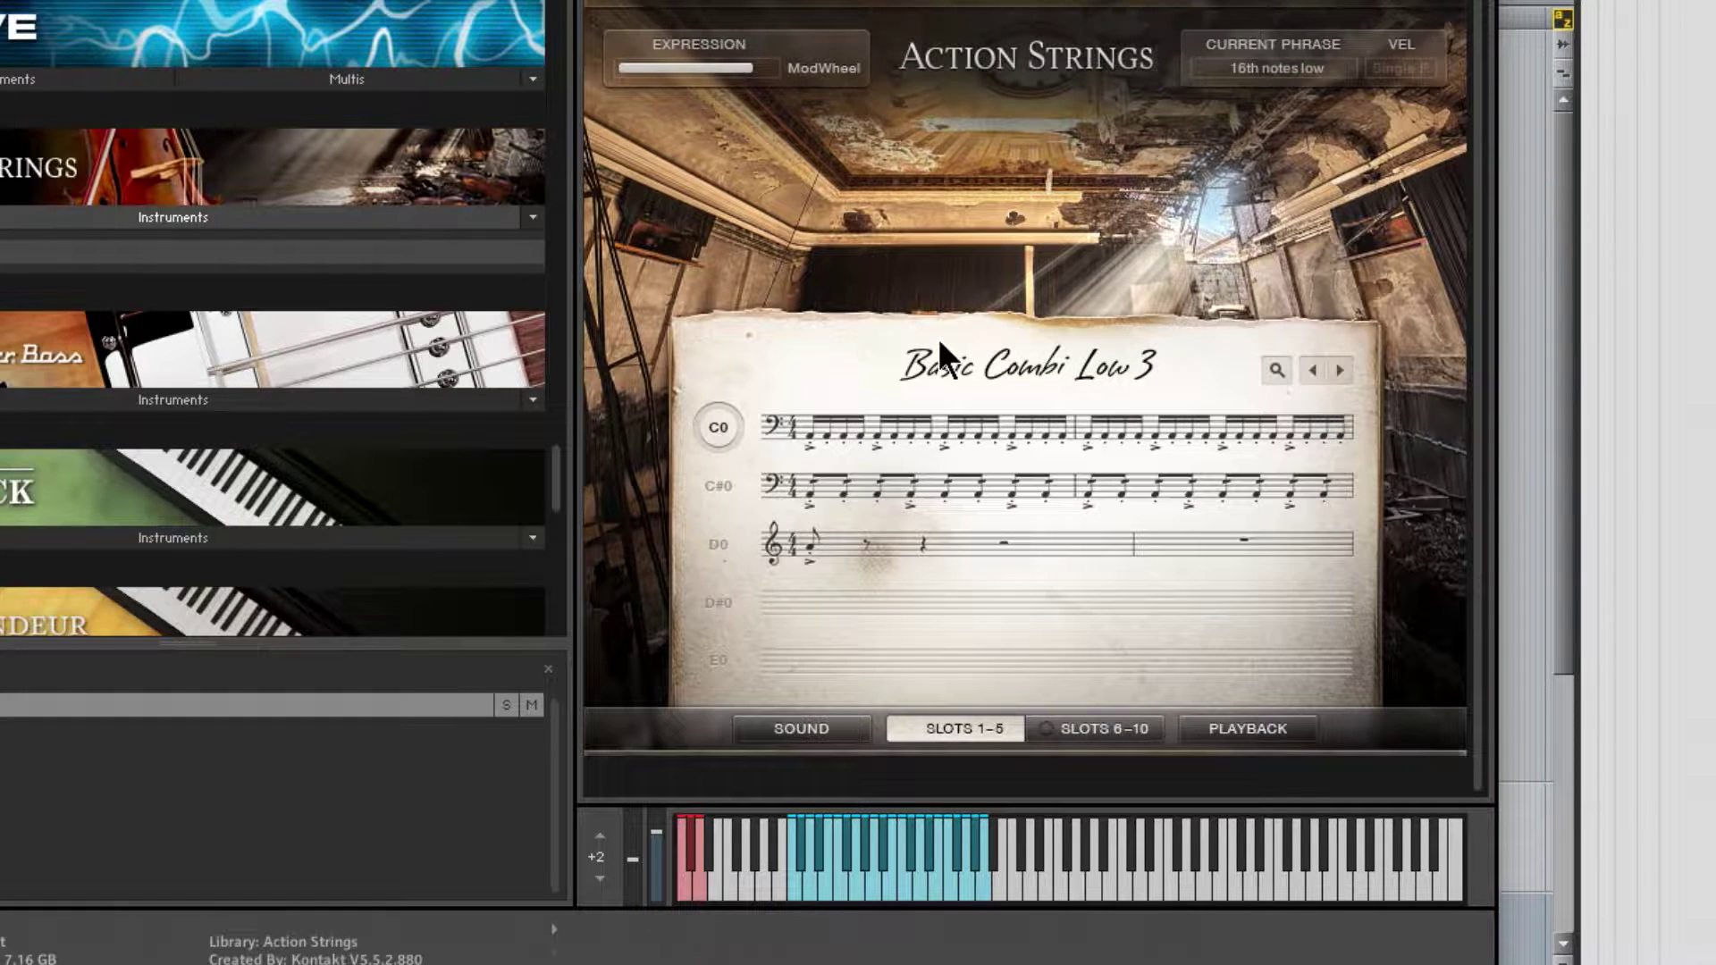
# Reopen the theme browser, clear the Low Ens and Combis filters, and load the Basic Bulgarian theme
pyautogui.click(968, 362)
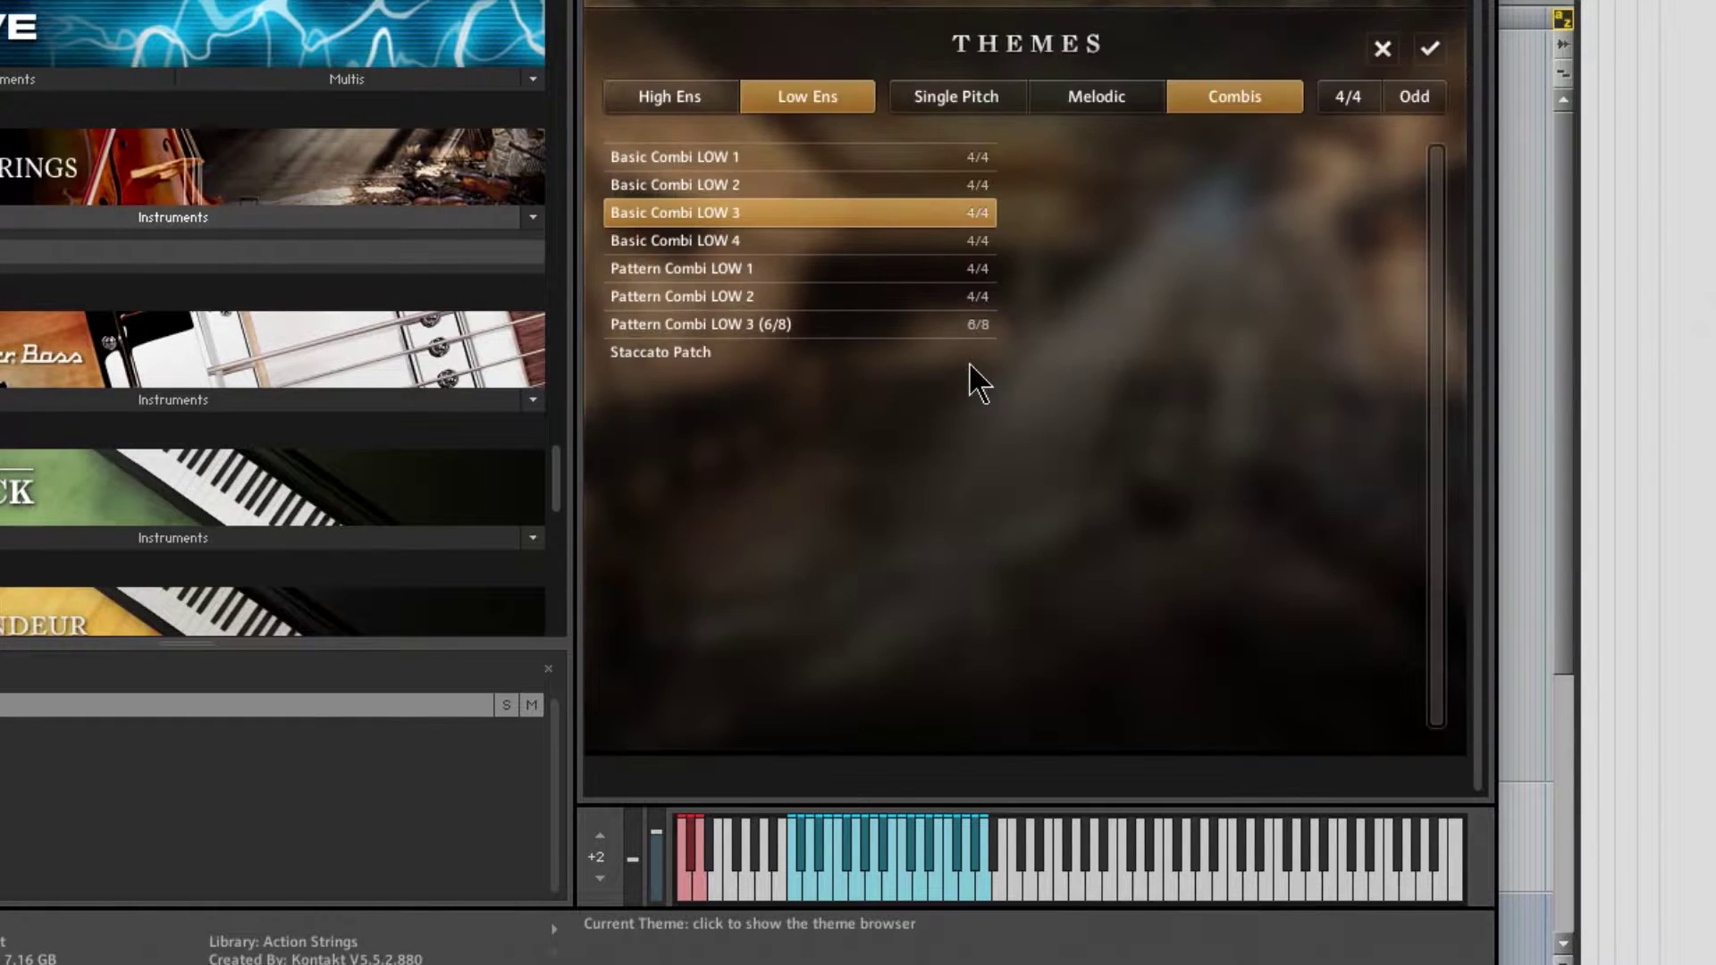
pyautogui.click(820, 97)
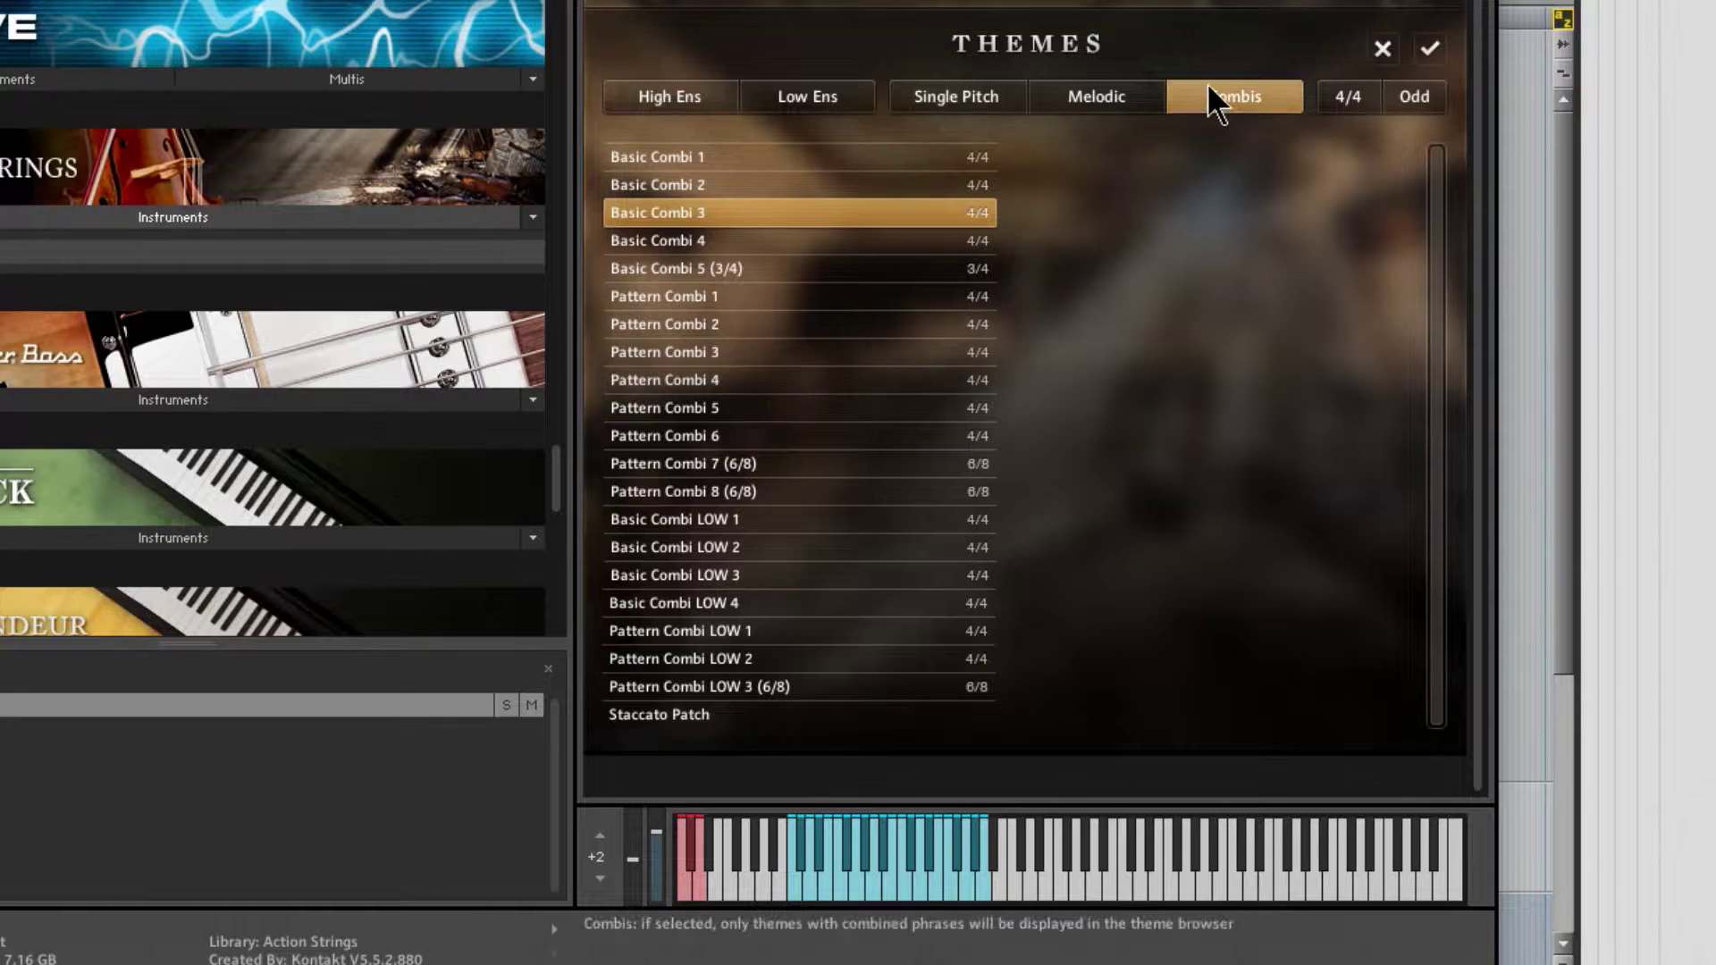
pyautogui.click(1231, 104)
pyautogui.click(803, 185)
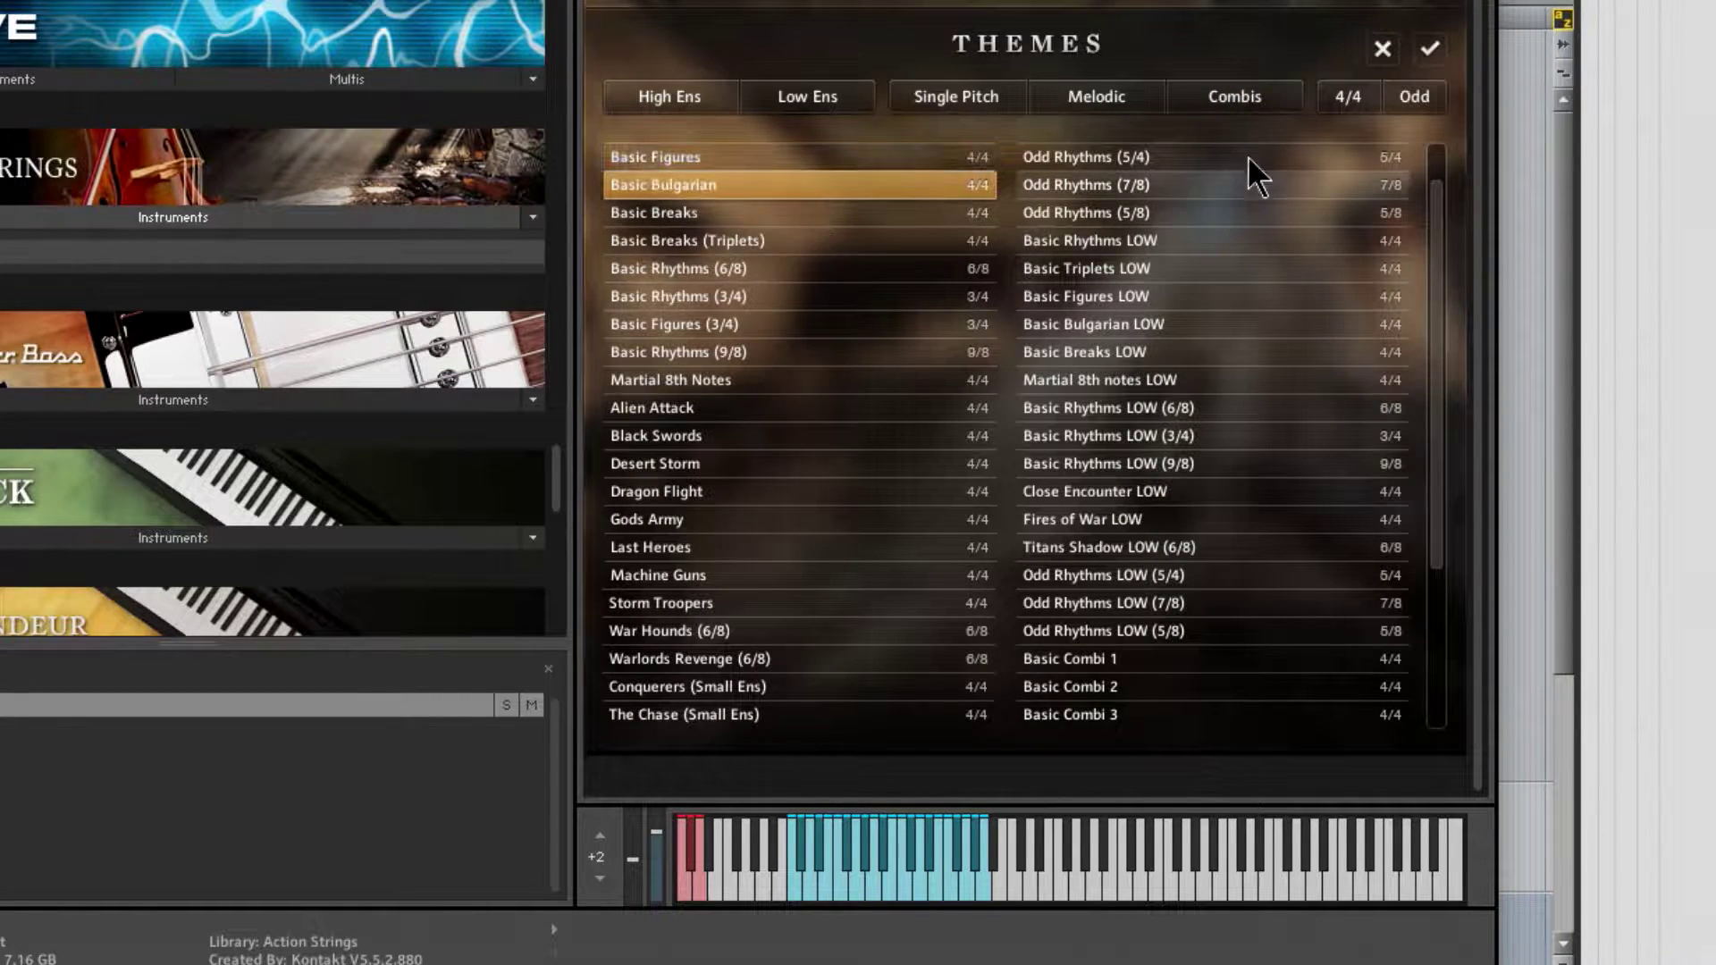
pyautogui.click(1427, 51)
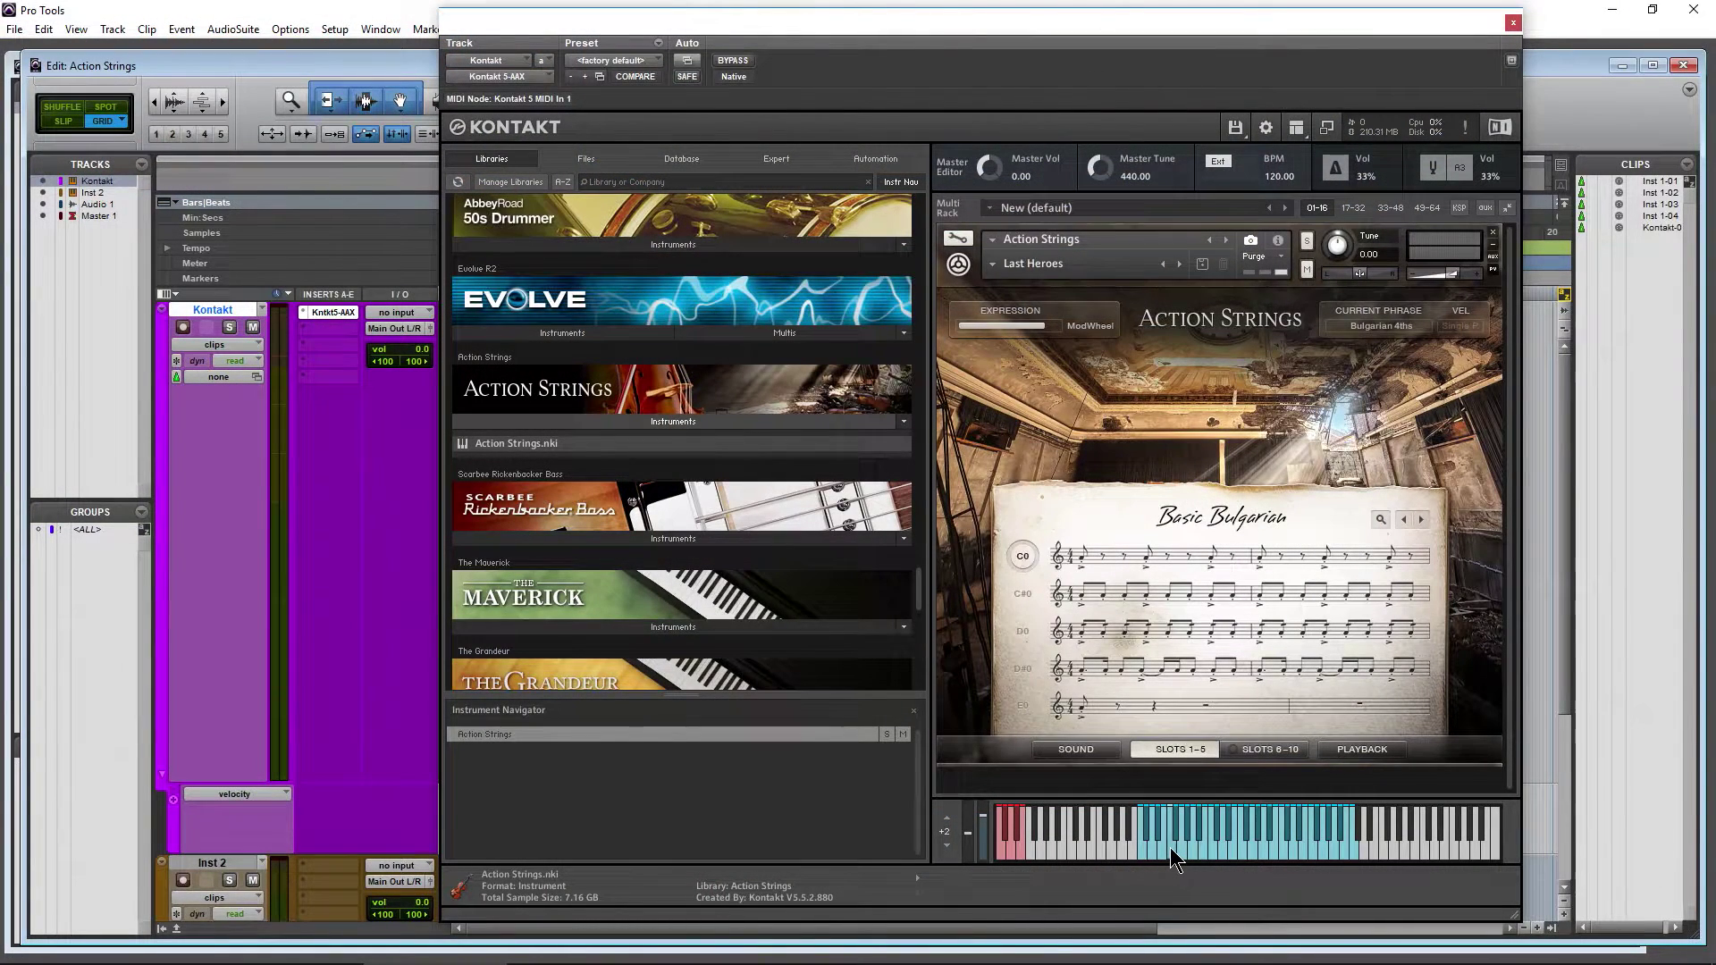
# Audition the C0, C#0 and D0 phrases of Basic Bulgarian in turn with notes in the playable range
pyautogui.click(1170, 847)
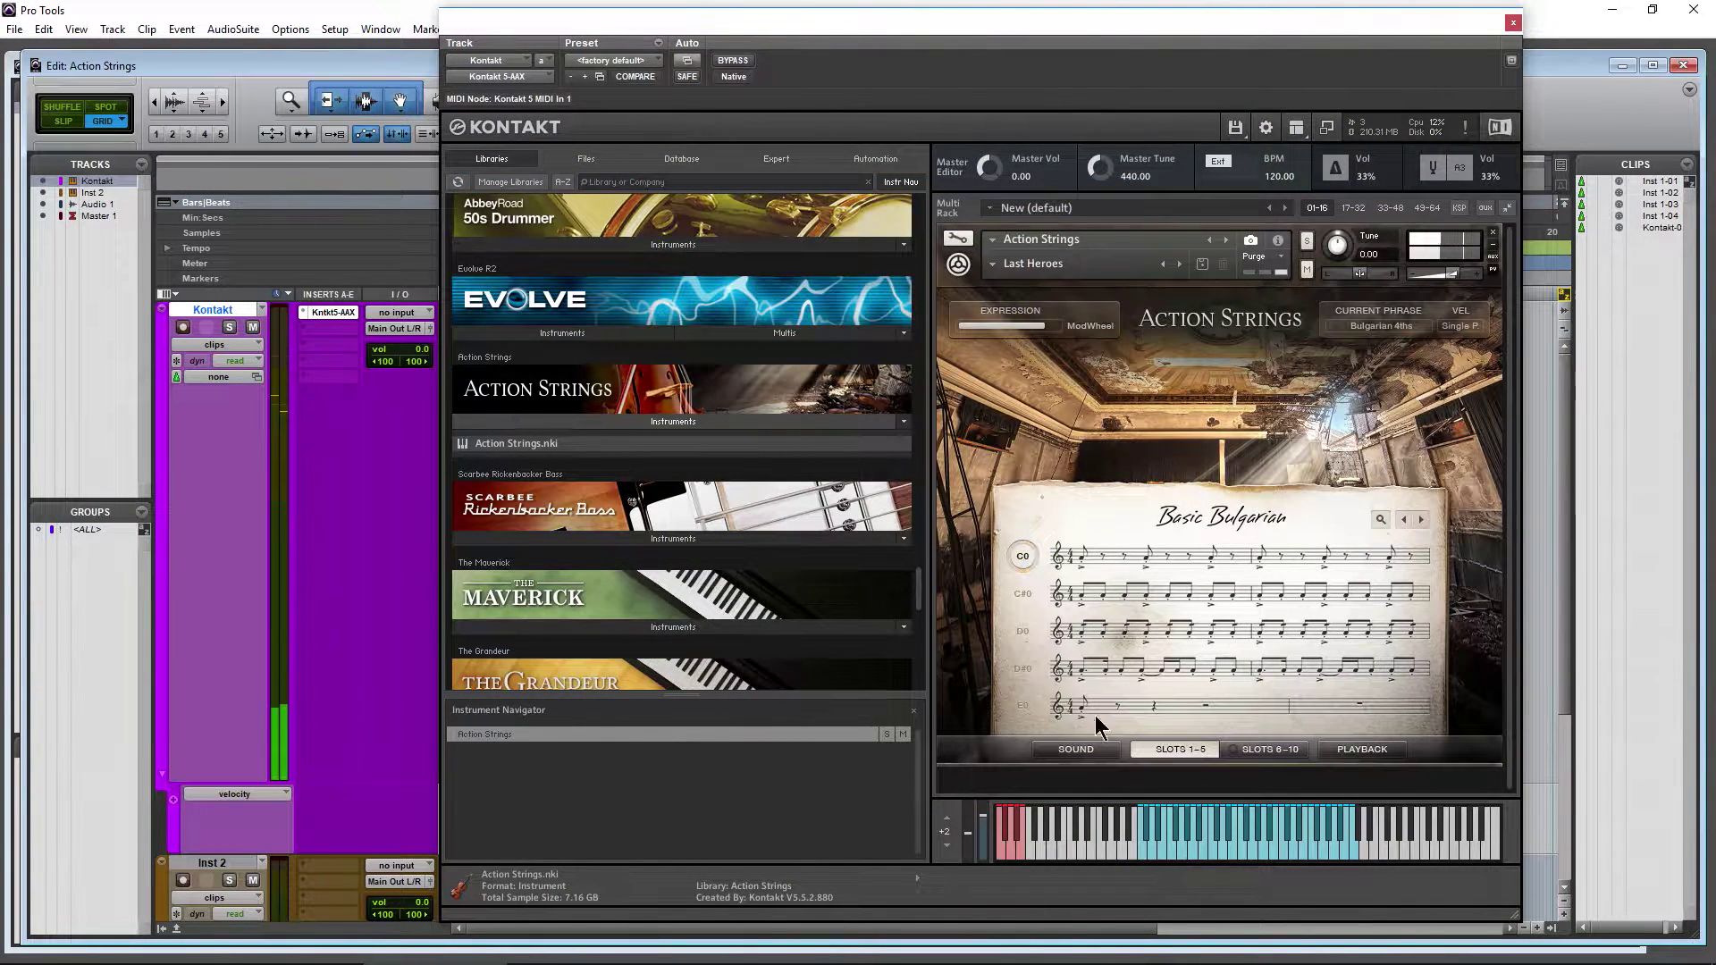
pyautogui.click(1024, 594)
pyautogui.click(1181, 843)
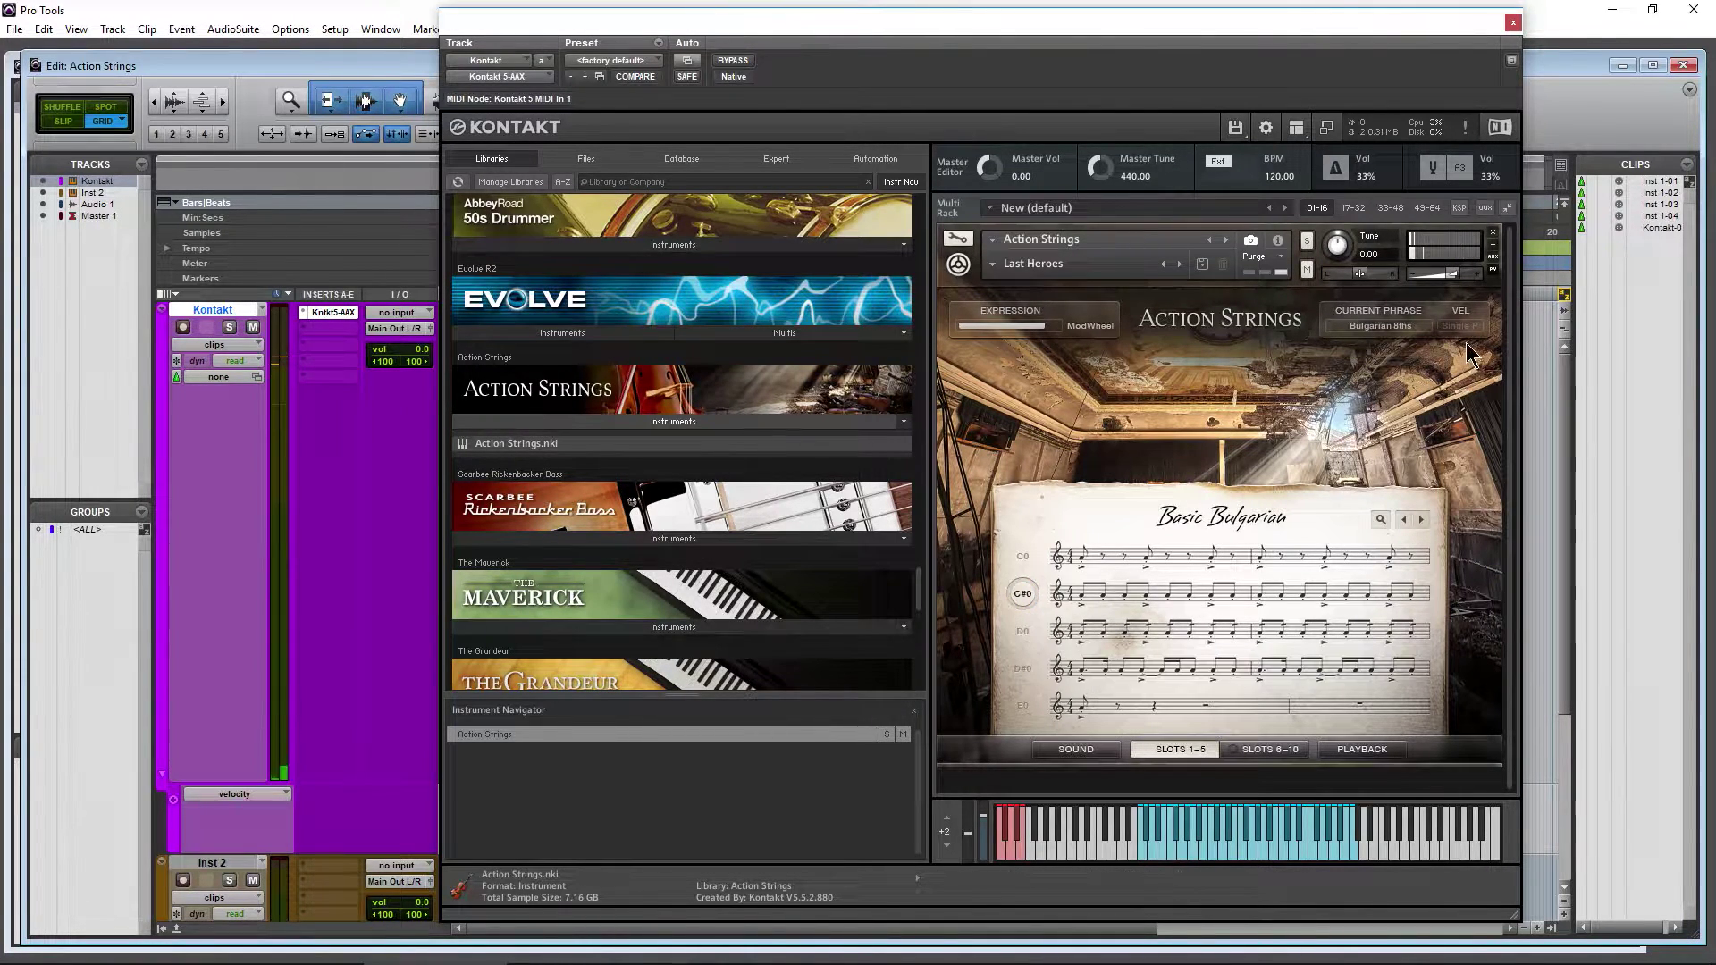
pyautogui.moveTo(1095, 593)
pyautogui.click(1209, 843)
pyautogui.click(1022, 631)
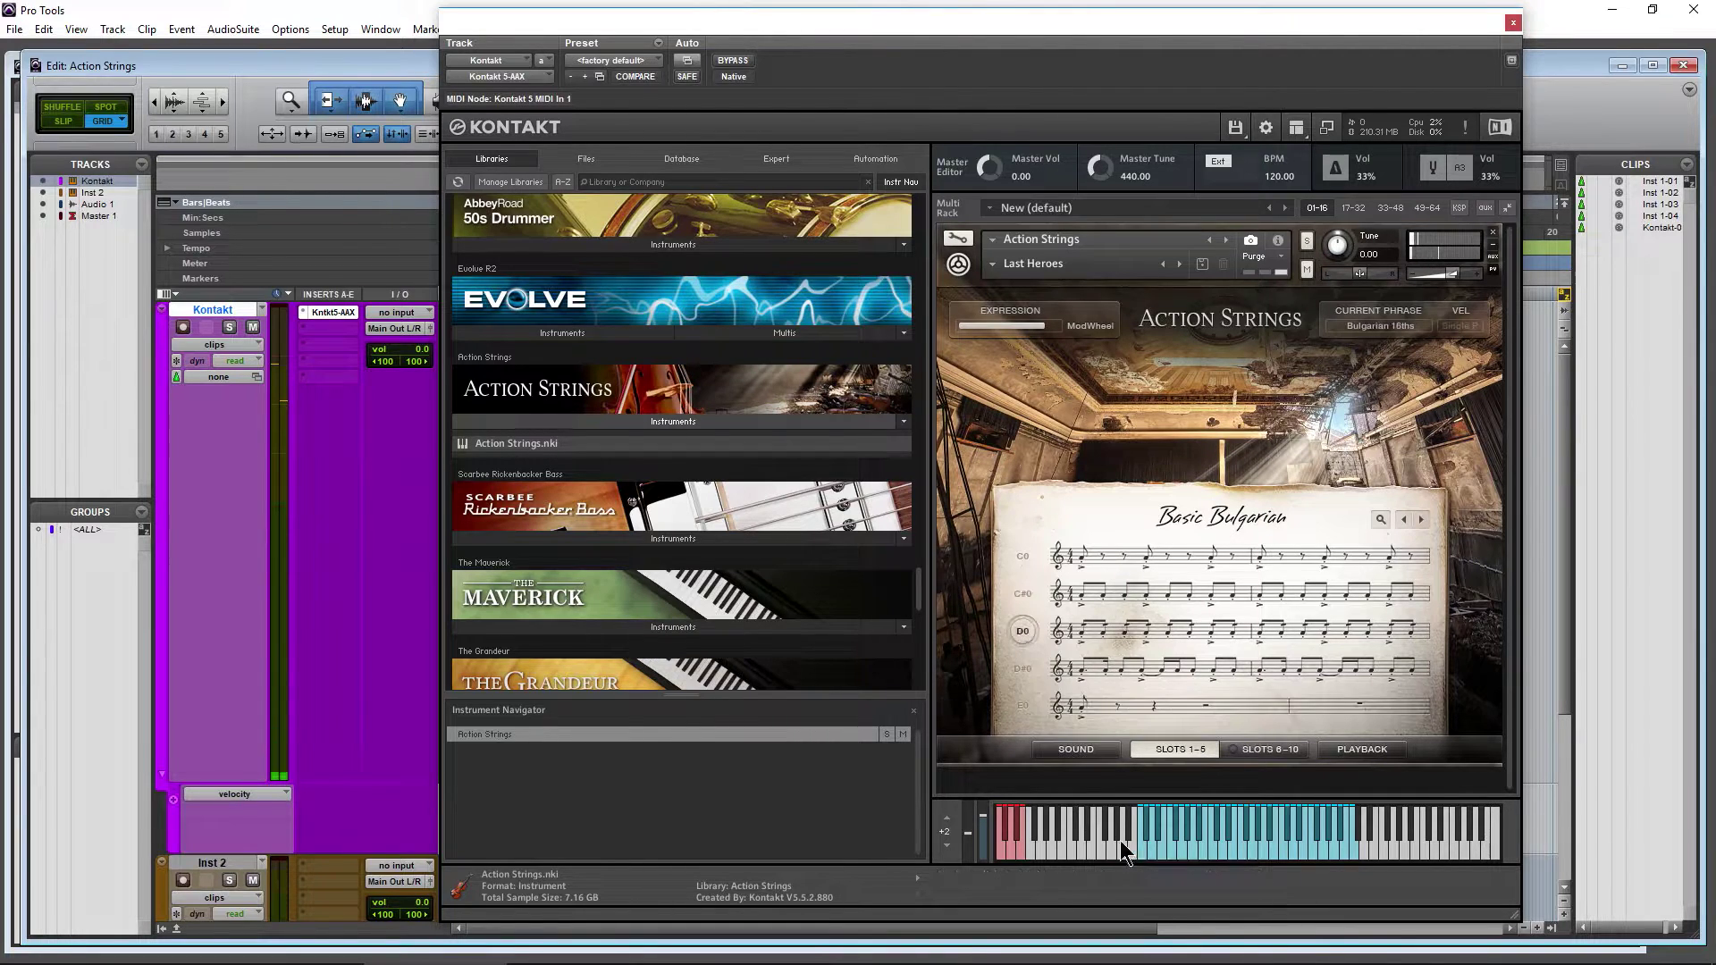
pyautogui.click(1192, 836)
pyautogui.click(1192, 836)
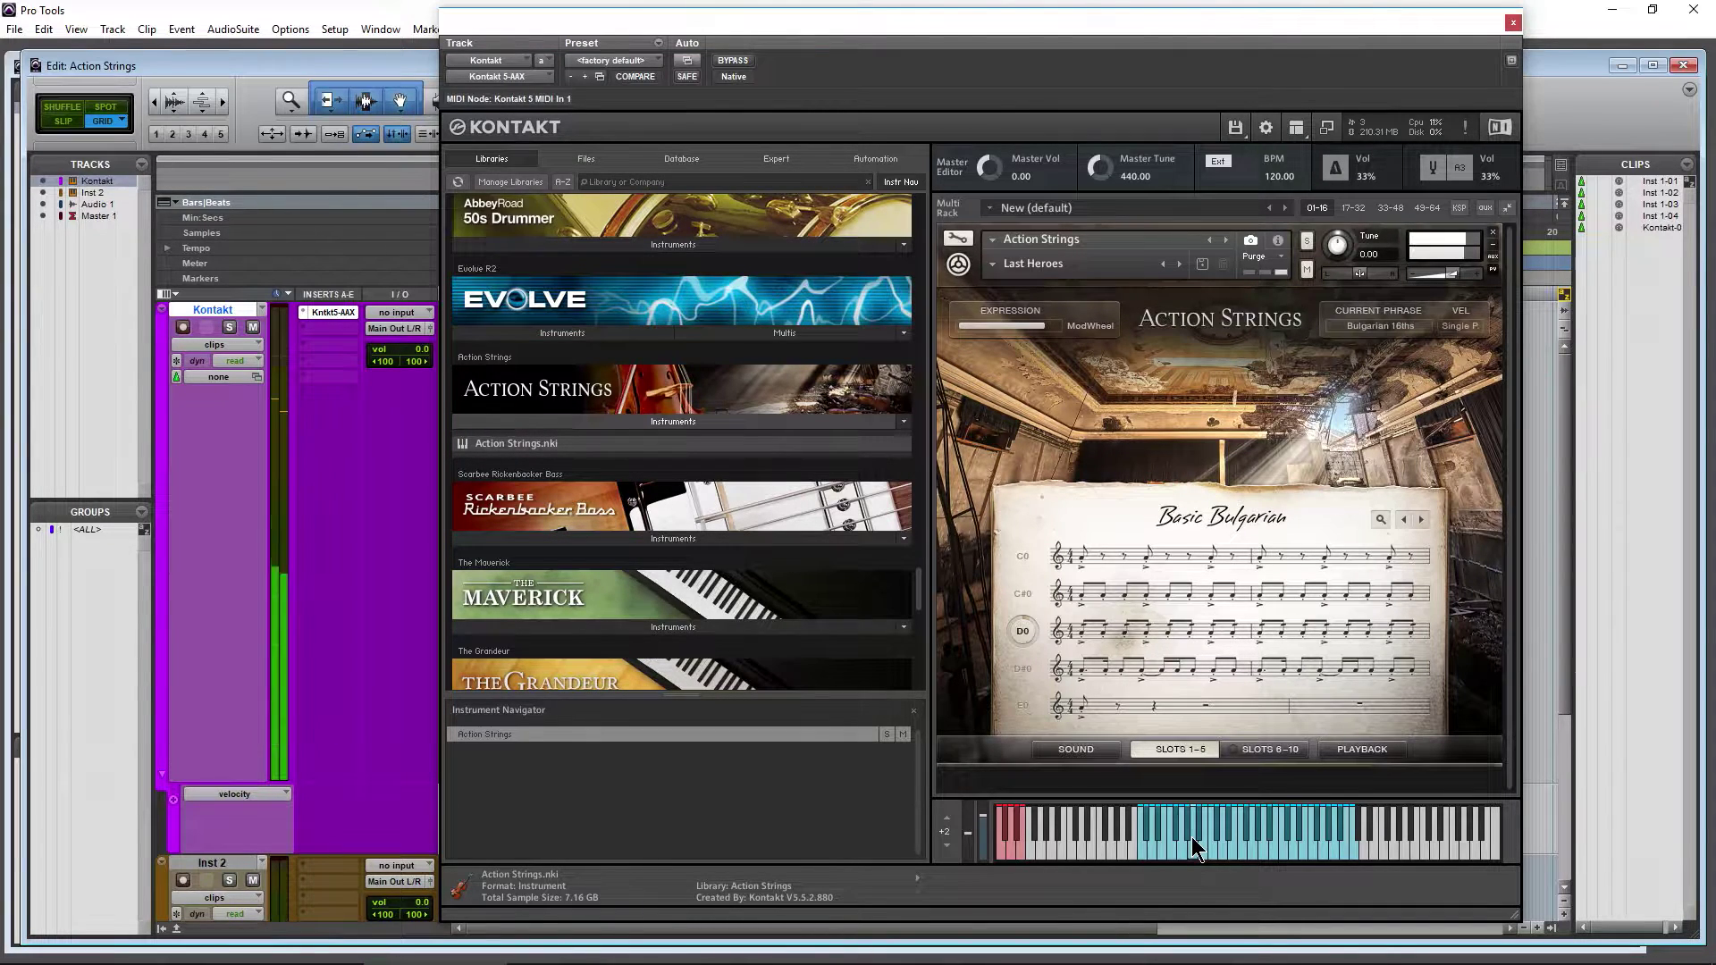
# Step the current phrase through C0, C#0, D0, D#0 and E0 during playback to hear live phrase switching
pyautogui.click(1024, 556)
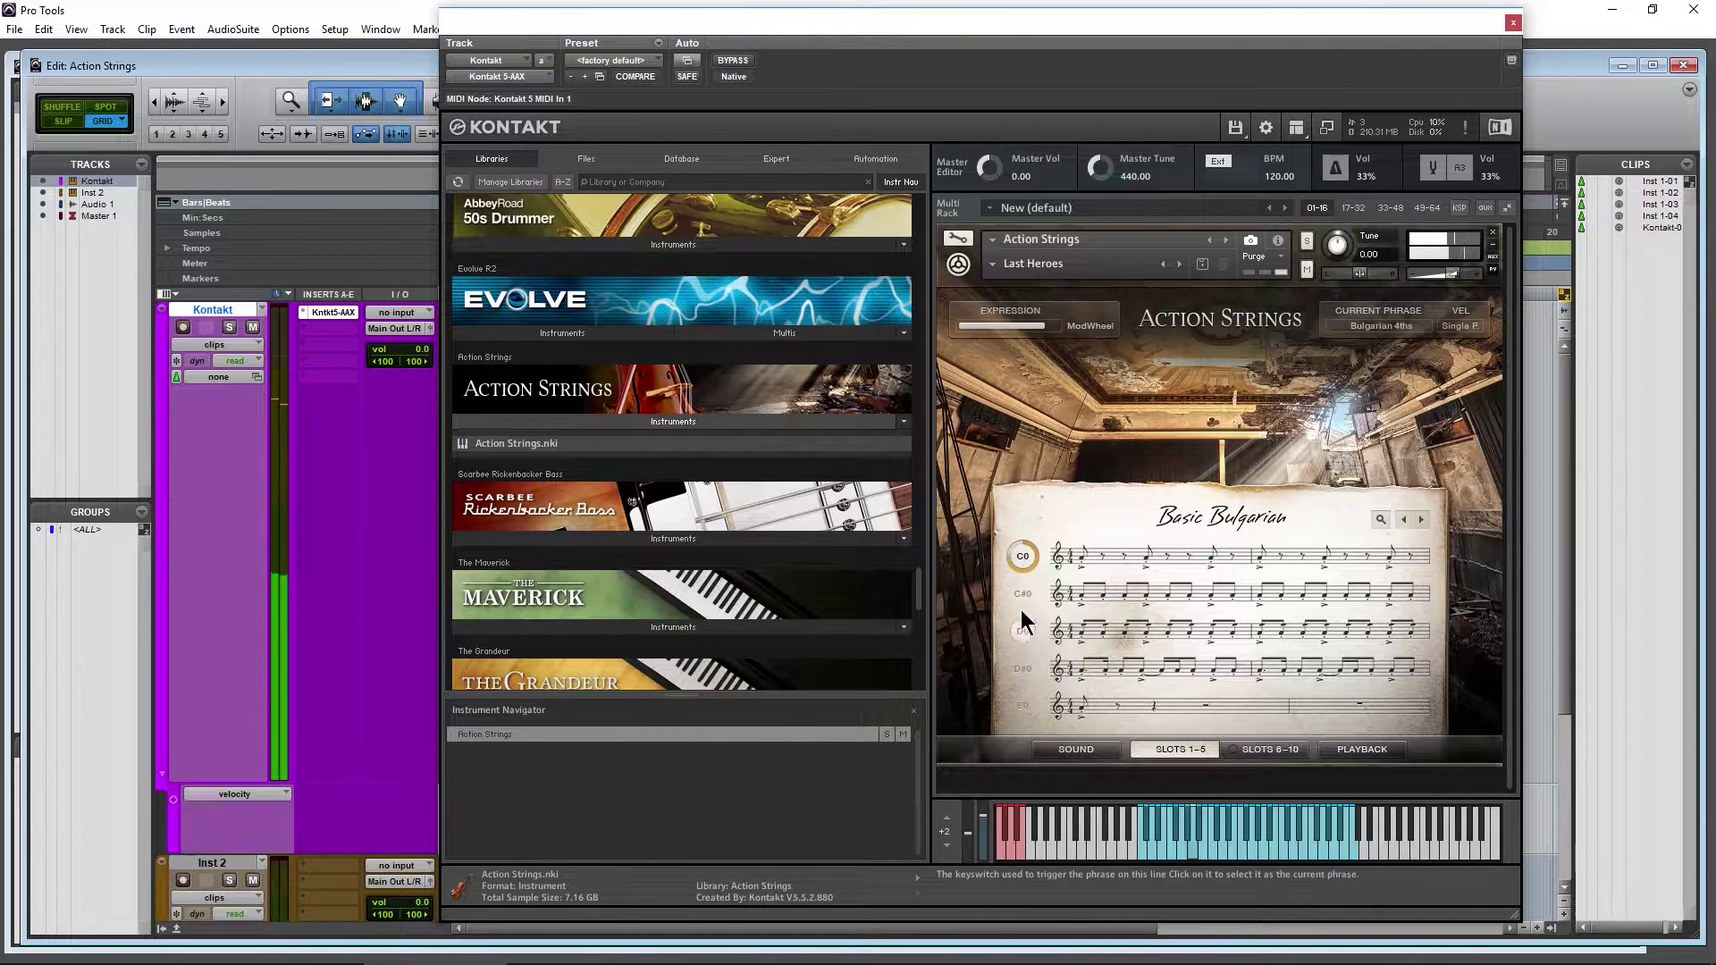
pyautogui.click(1021, 592)
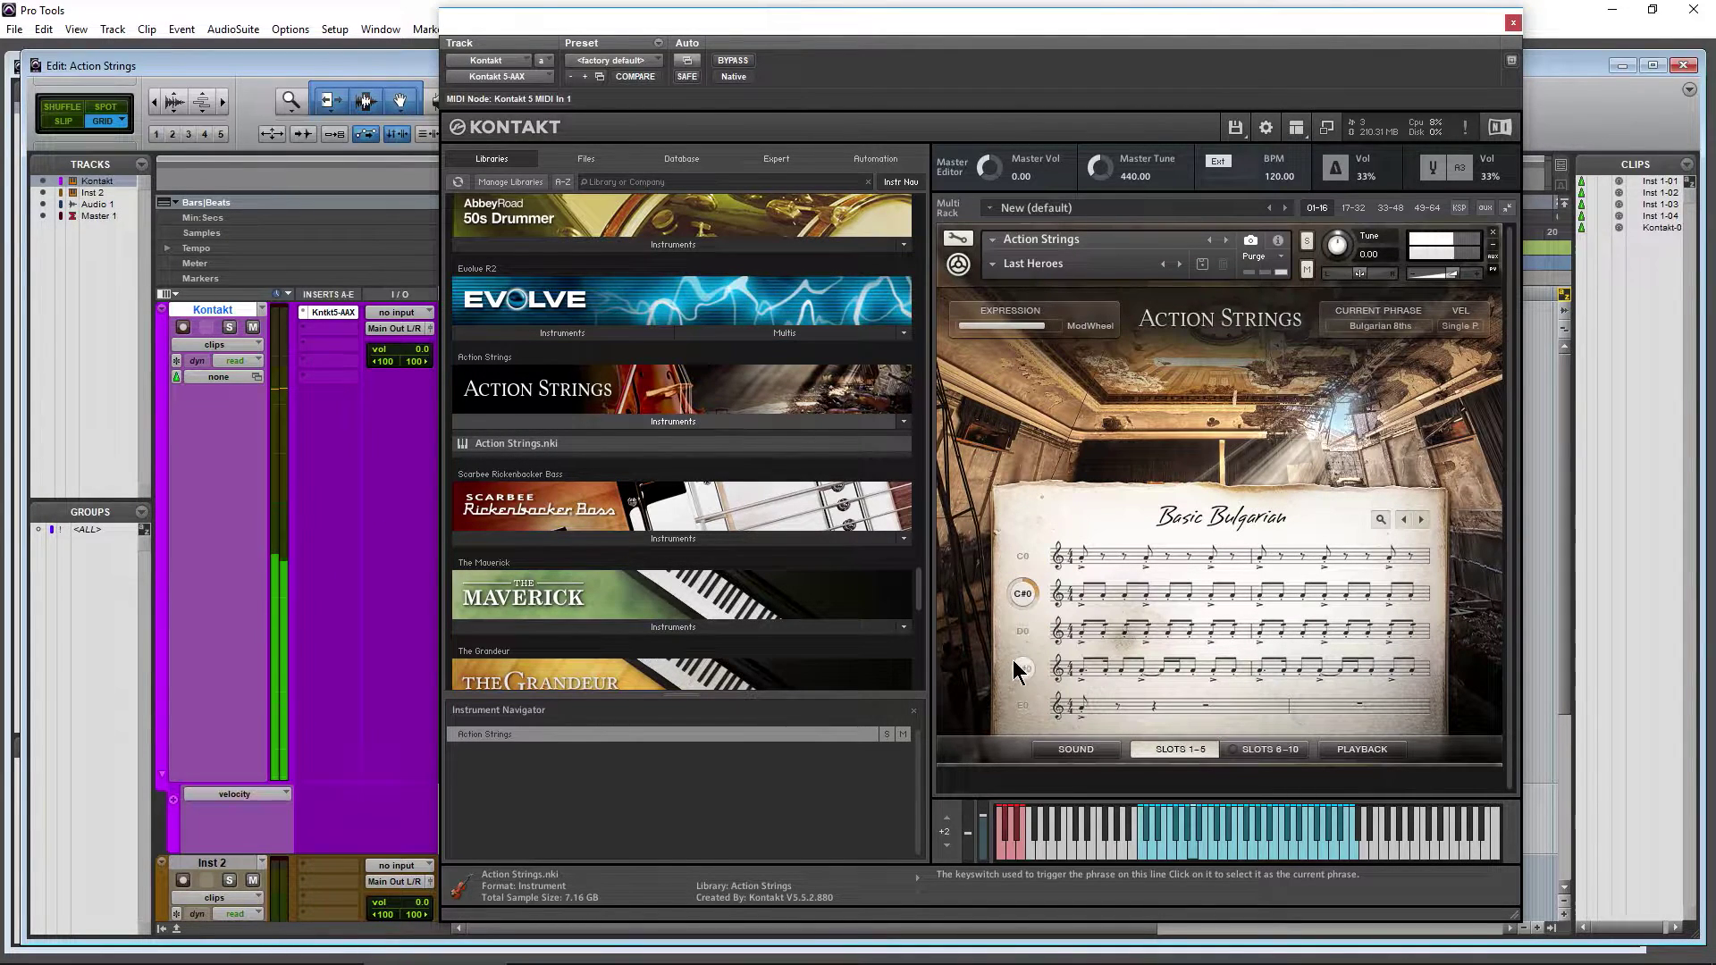
pyautogui.click(1023, 634)
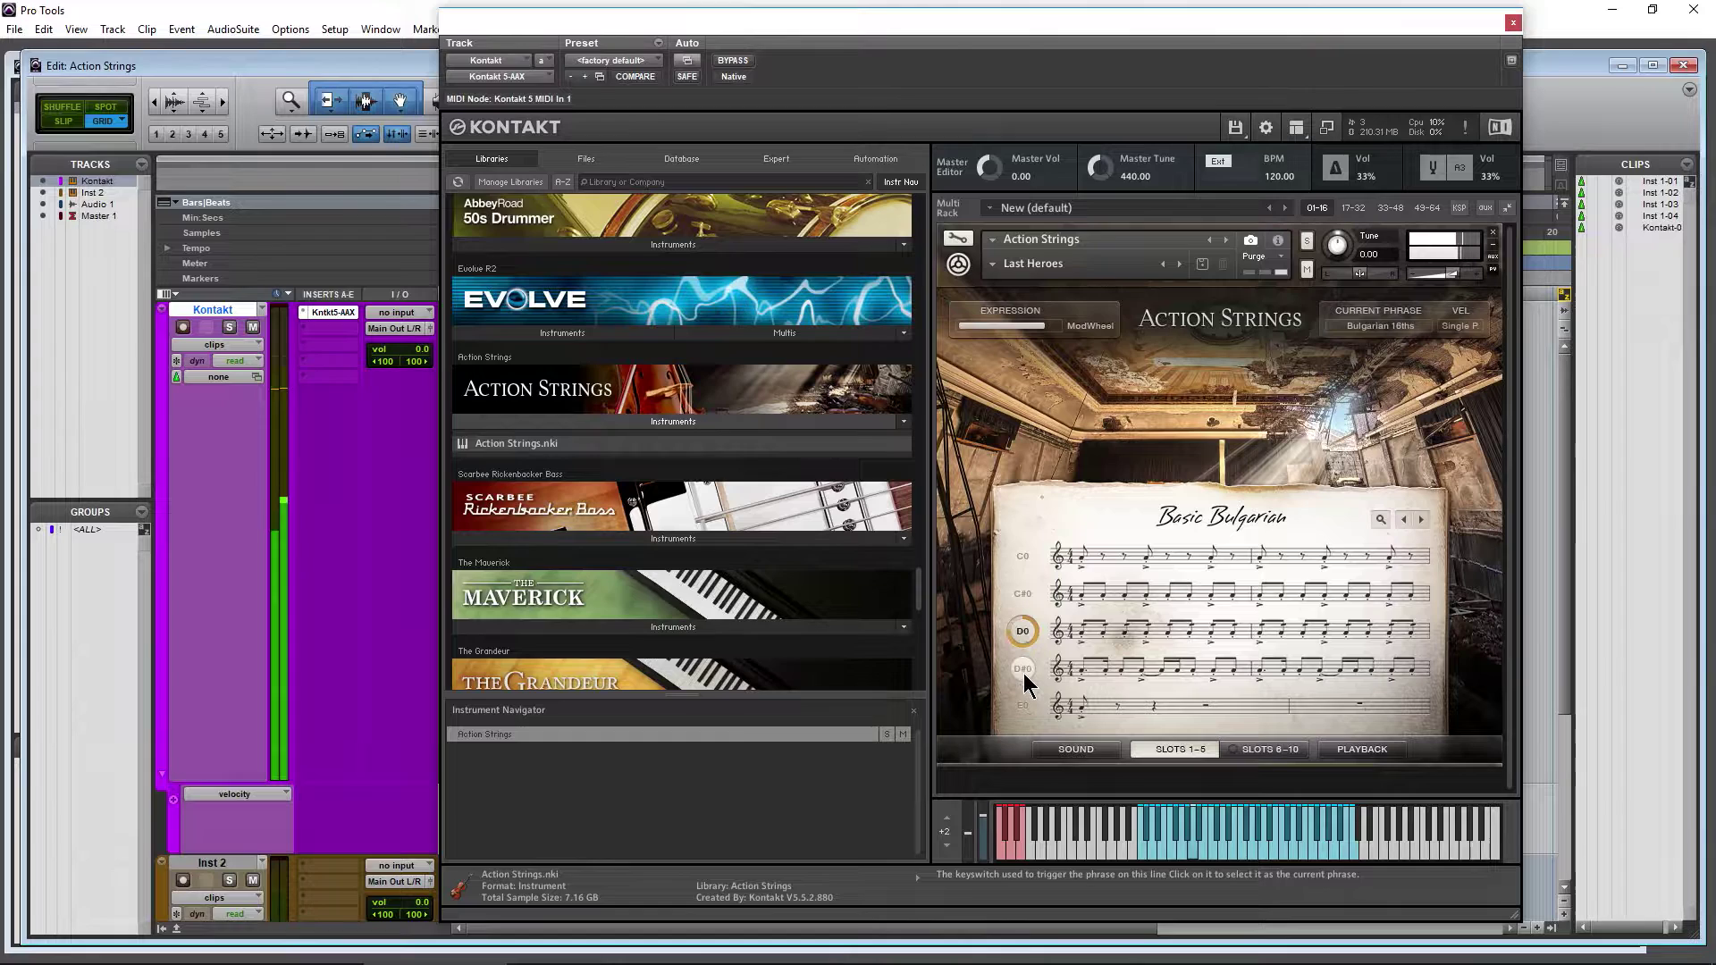
pyautogui.click(1024, 675)
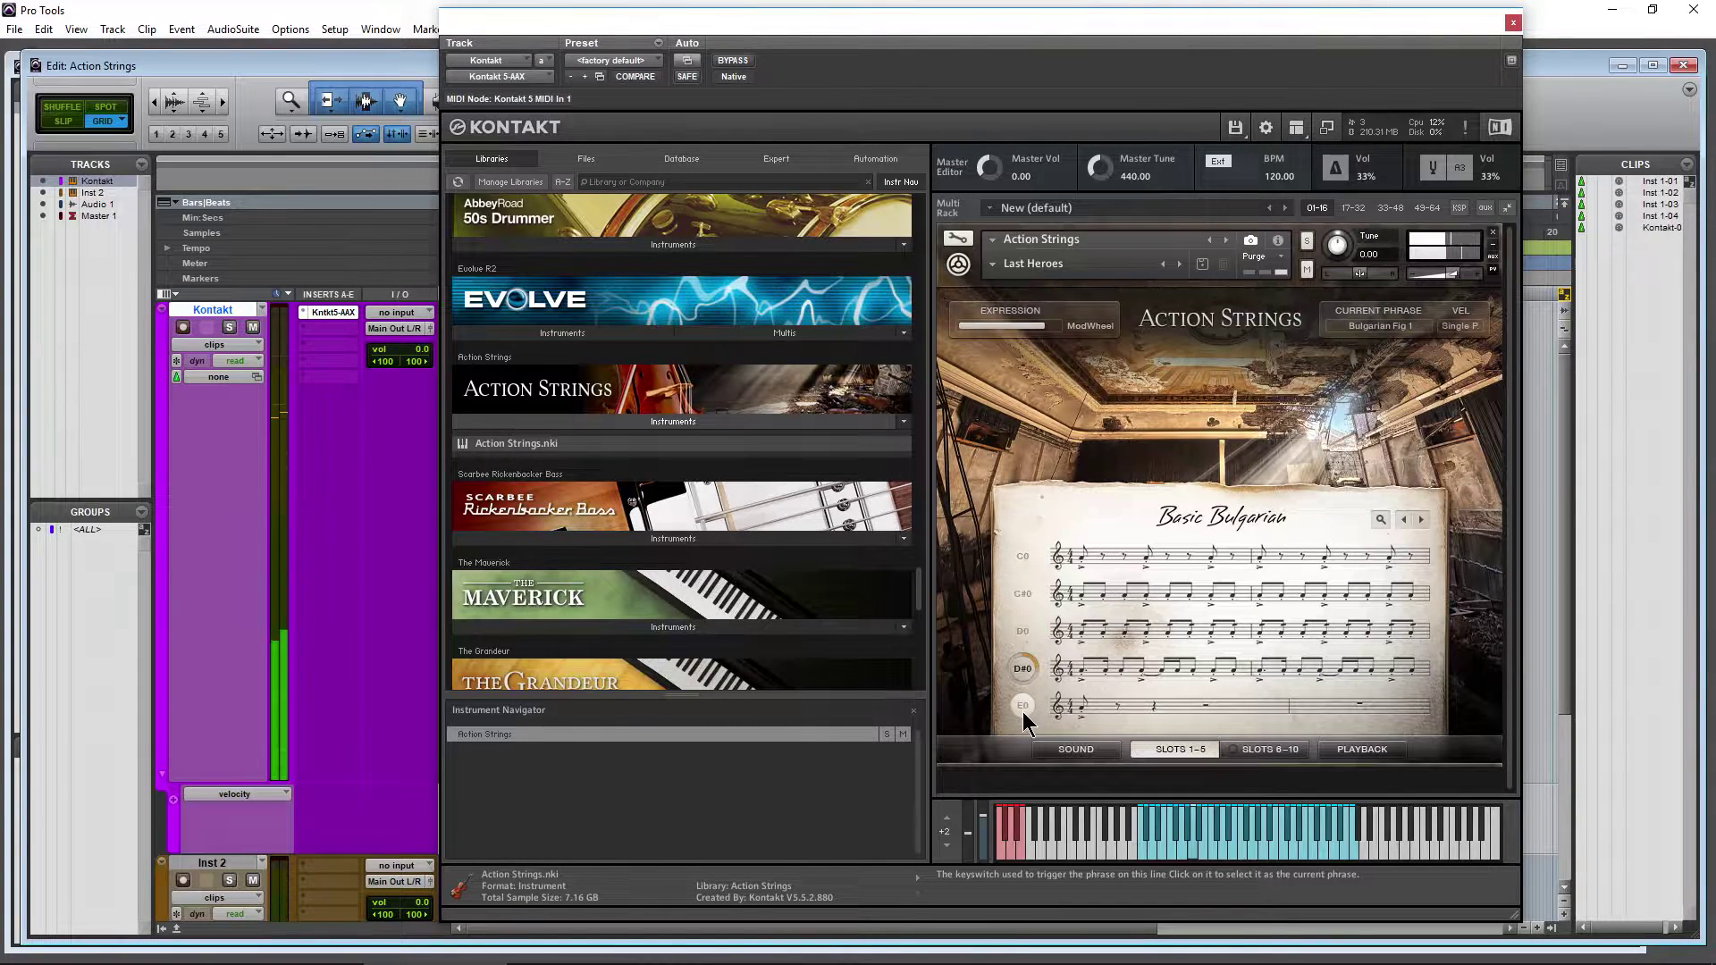
pyautogui.click(1023, 706)
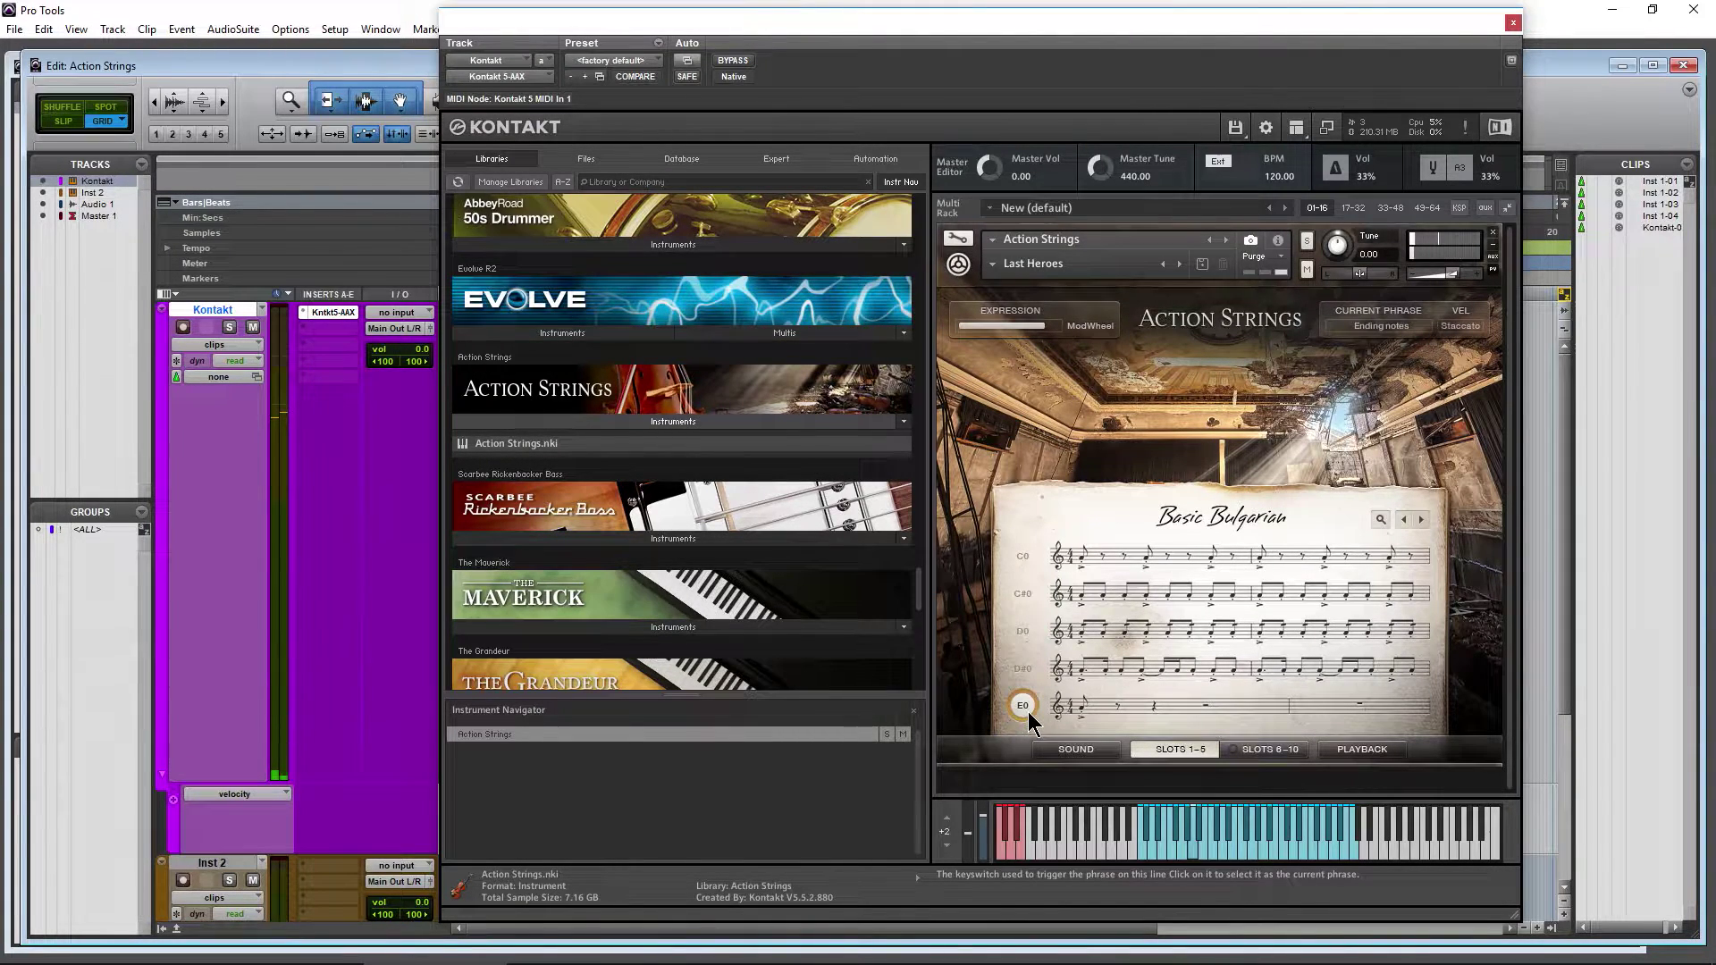
pyautogui.click(1023, 631)
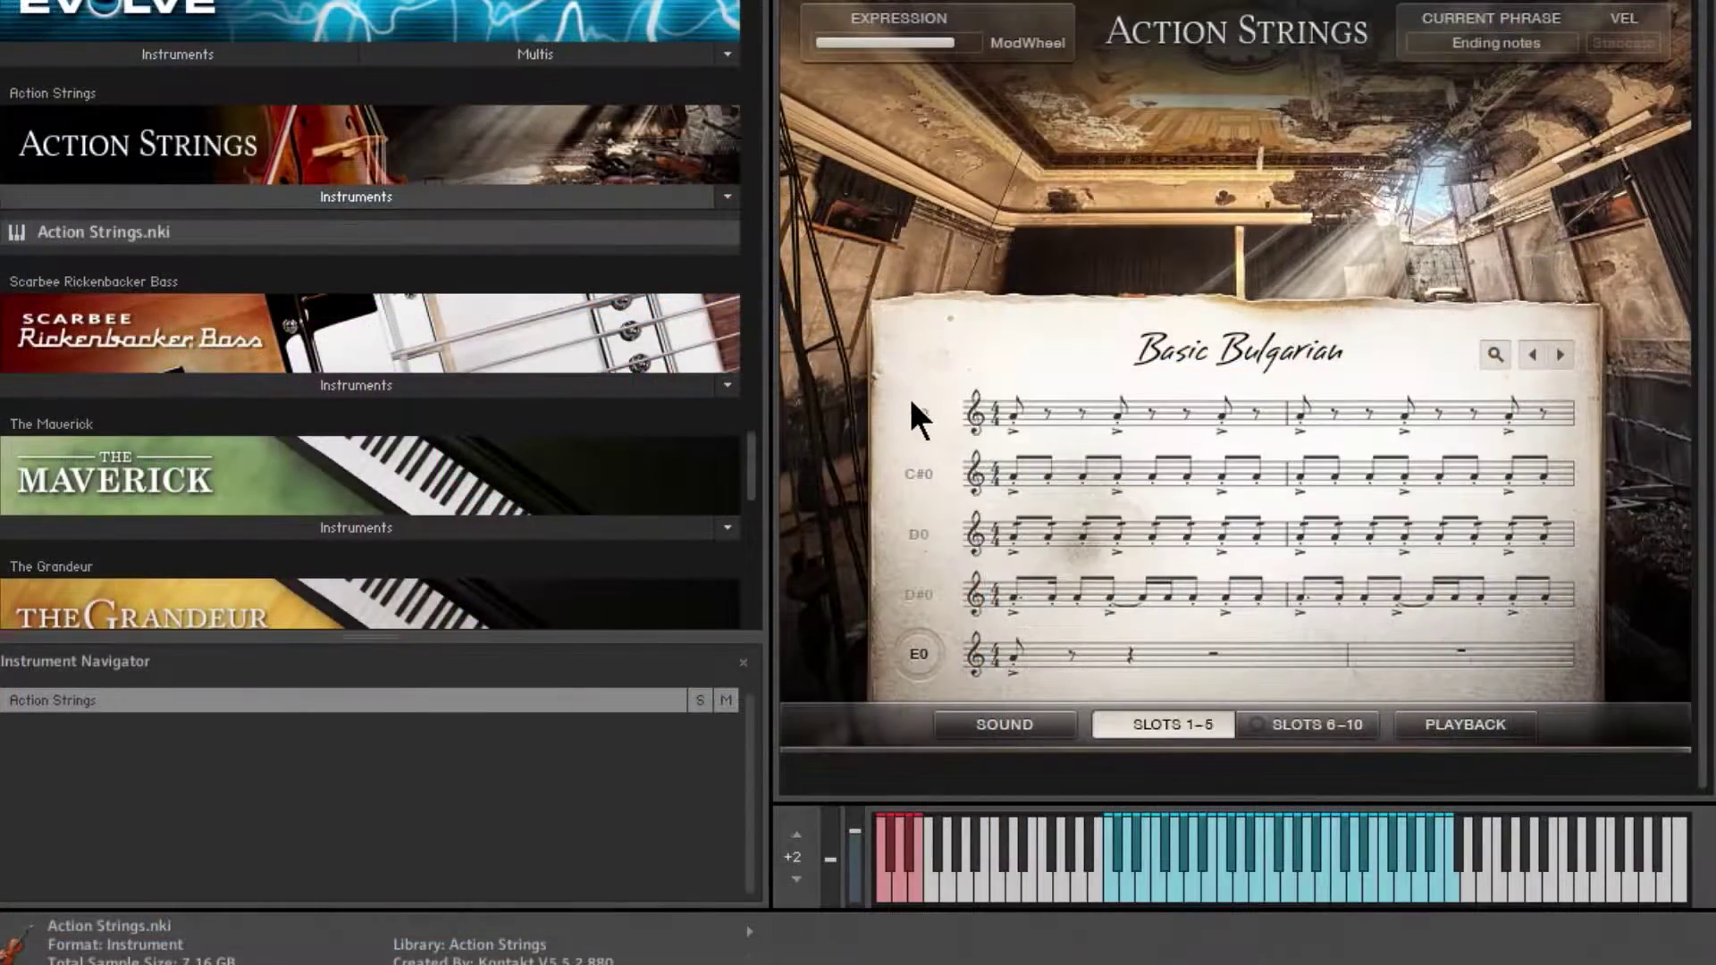
# Switch Basic Bulgarian to the D0 phrase by its slot label and return to C0 with the keyswitch
pyautogui.click(924, 527)
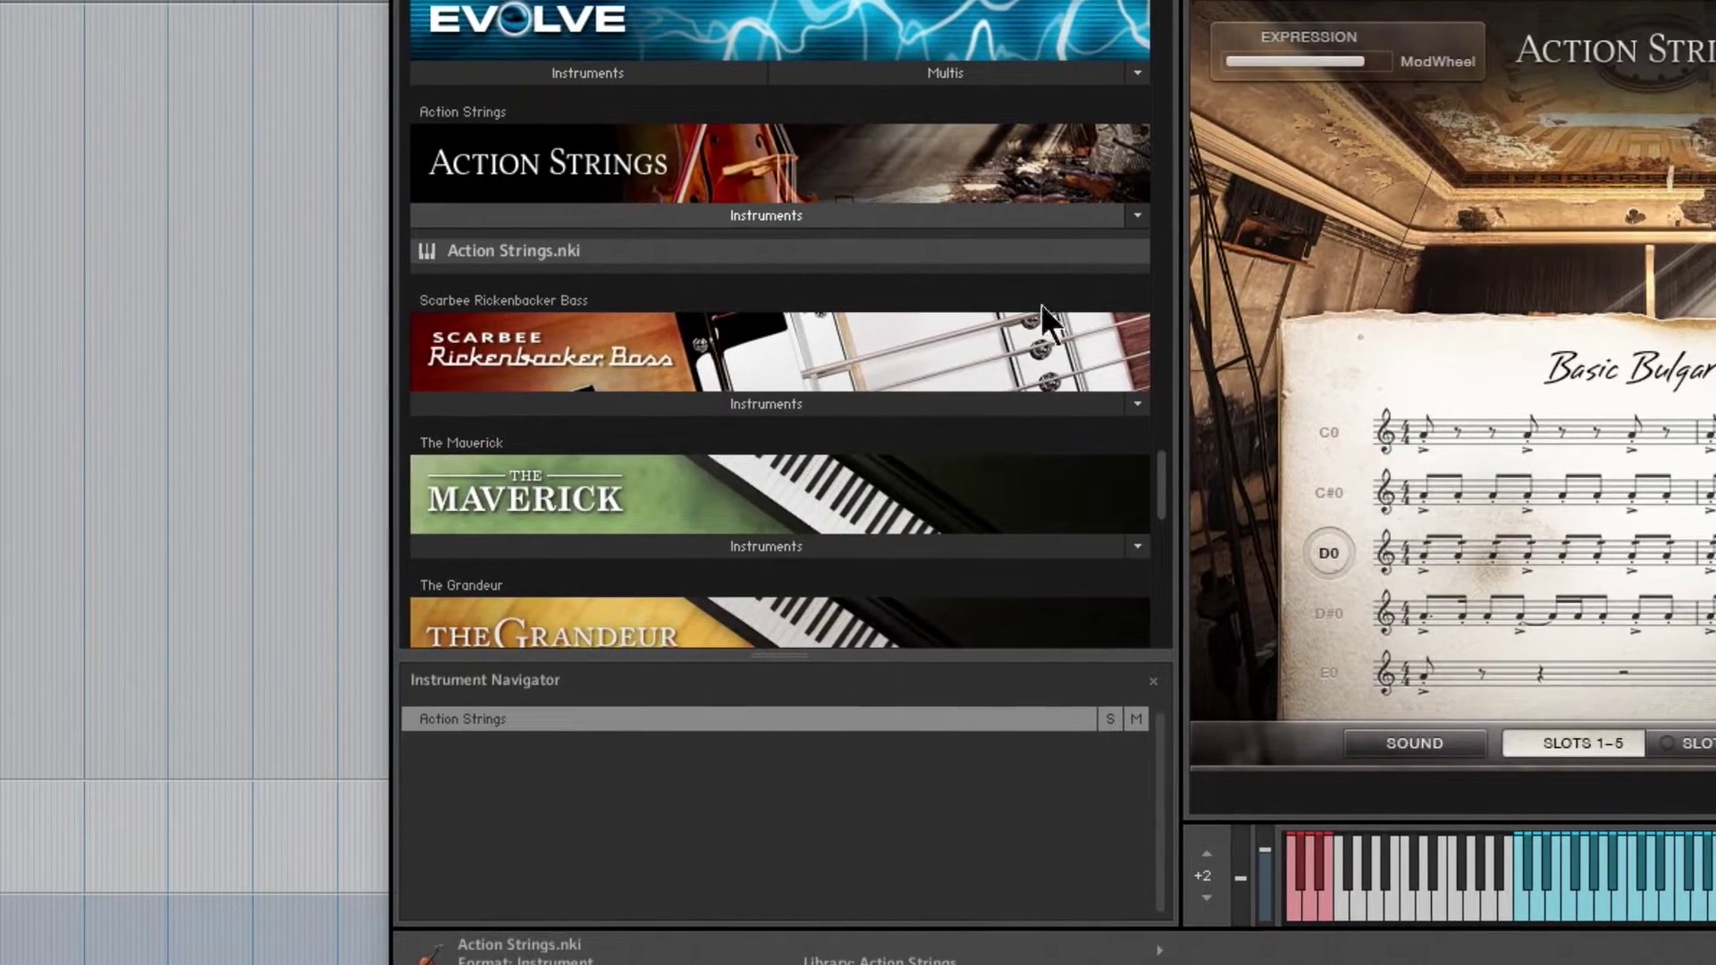
pyautogui.click(1296, 908)
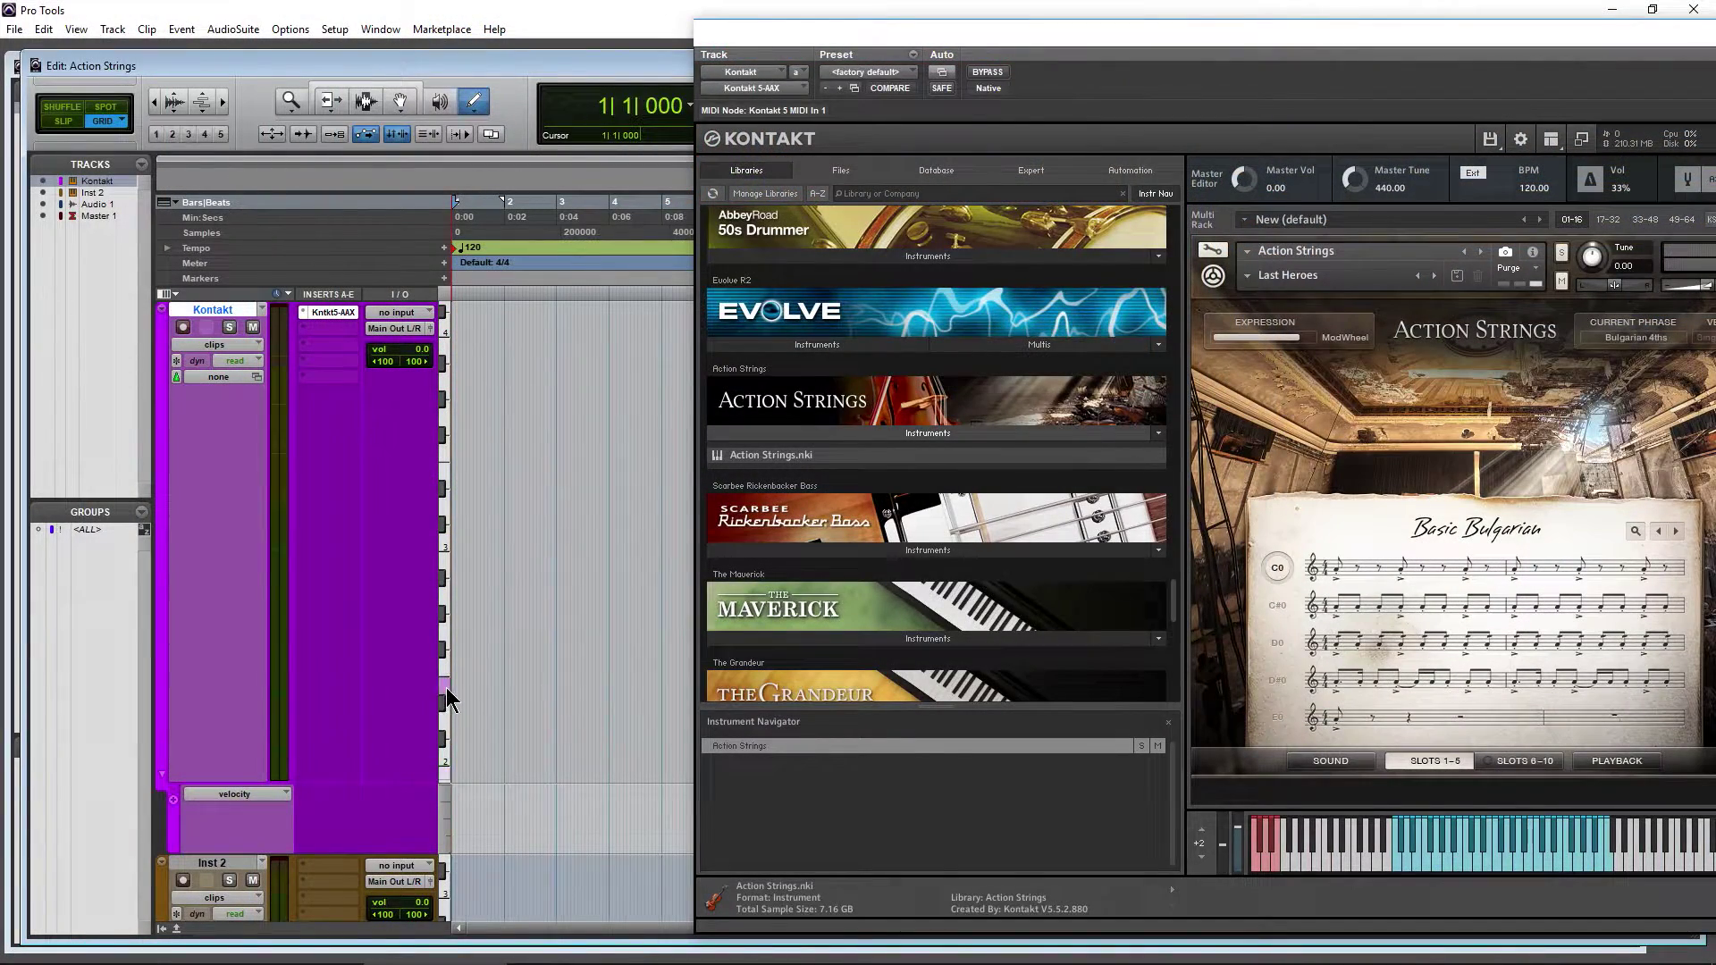
# Show the notes of the Kontakt track and place a C0 keyswitch note at bar 1, beat 1
pyautogui.scroll(-6, 447, 686)
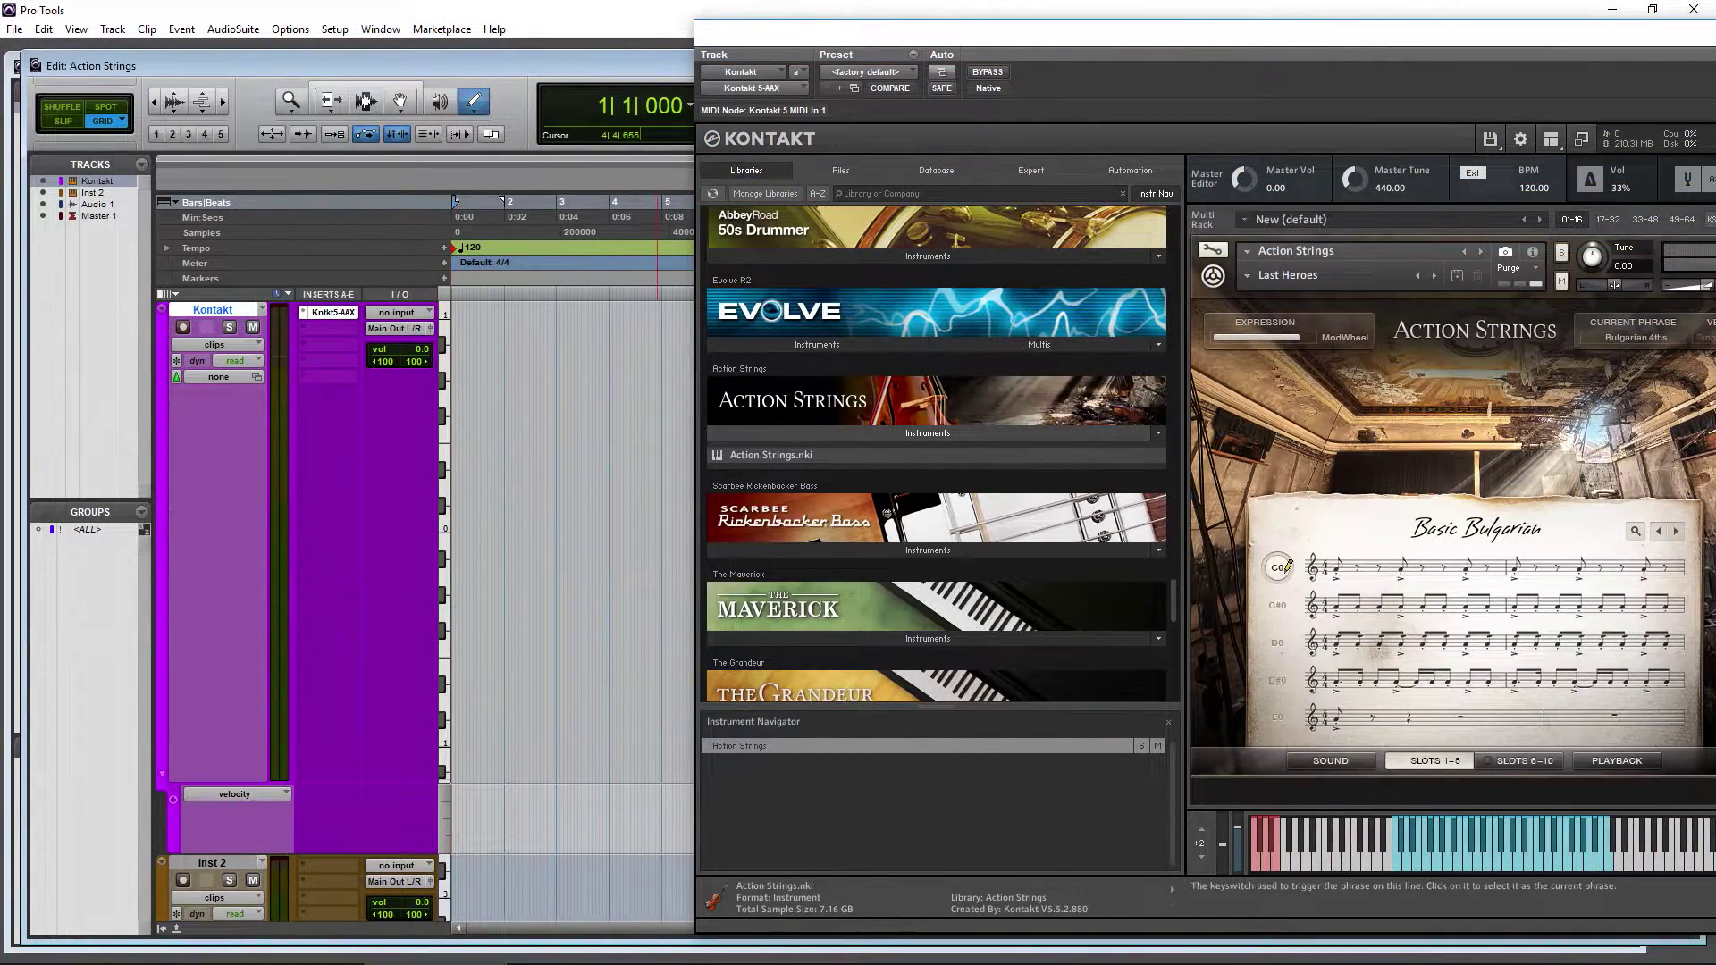
pyautogui.rightClick(448, 534)
pyautogui.press('Escape')
pyautogui.press('super+minus')
pyautogui.scroll(-4, 444, 636)
pyautogui.click(455, 604)
pyautogui.click(222, 101)
pyautogui.click(223, 101)
pyautogui.click(222, 101)
pyautogui.click(222, 101)
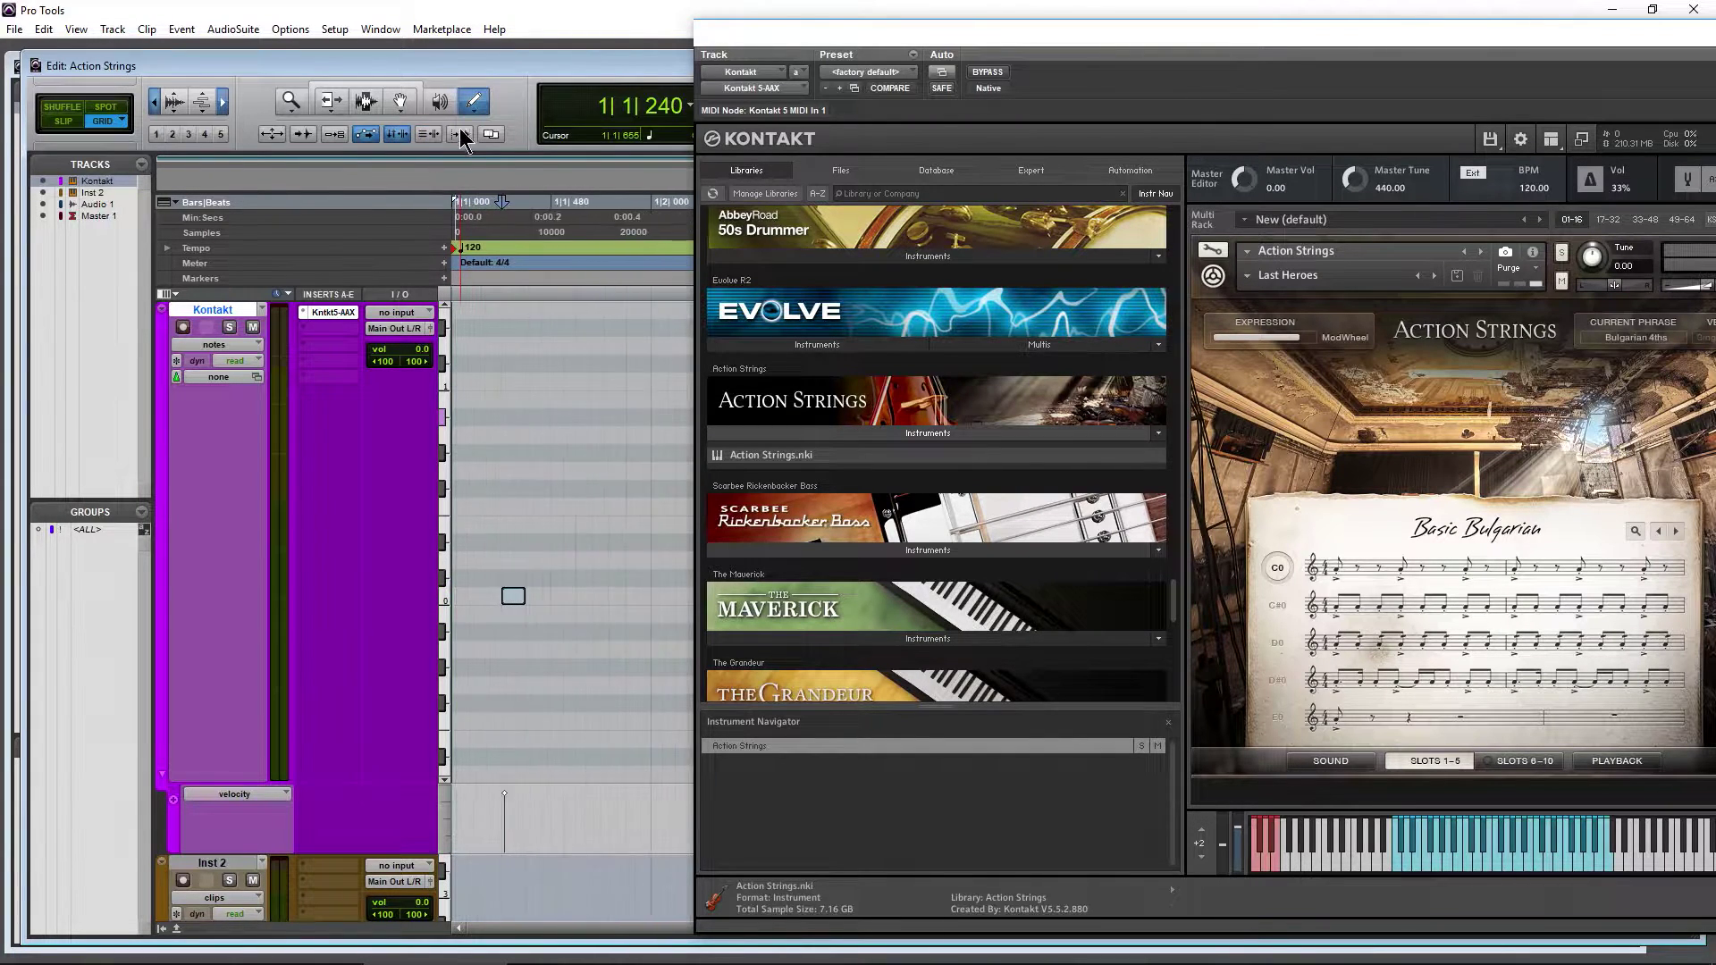
pyautogui.click(432, 617)
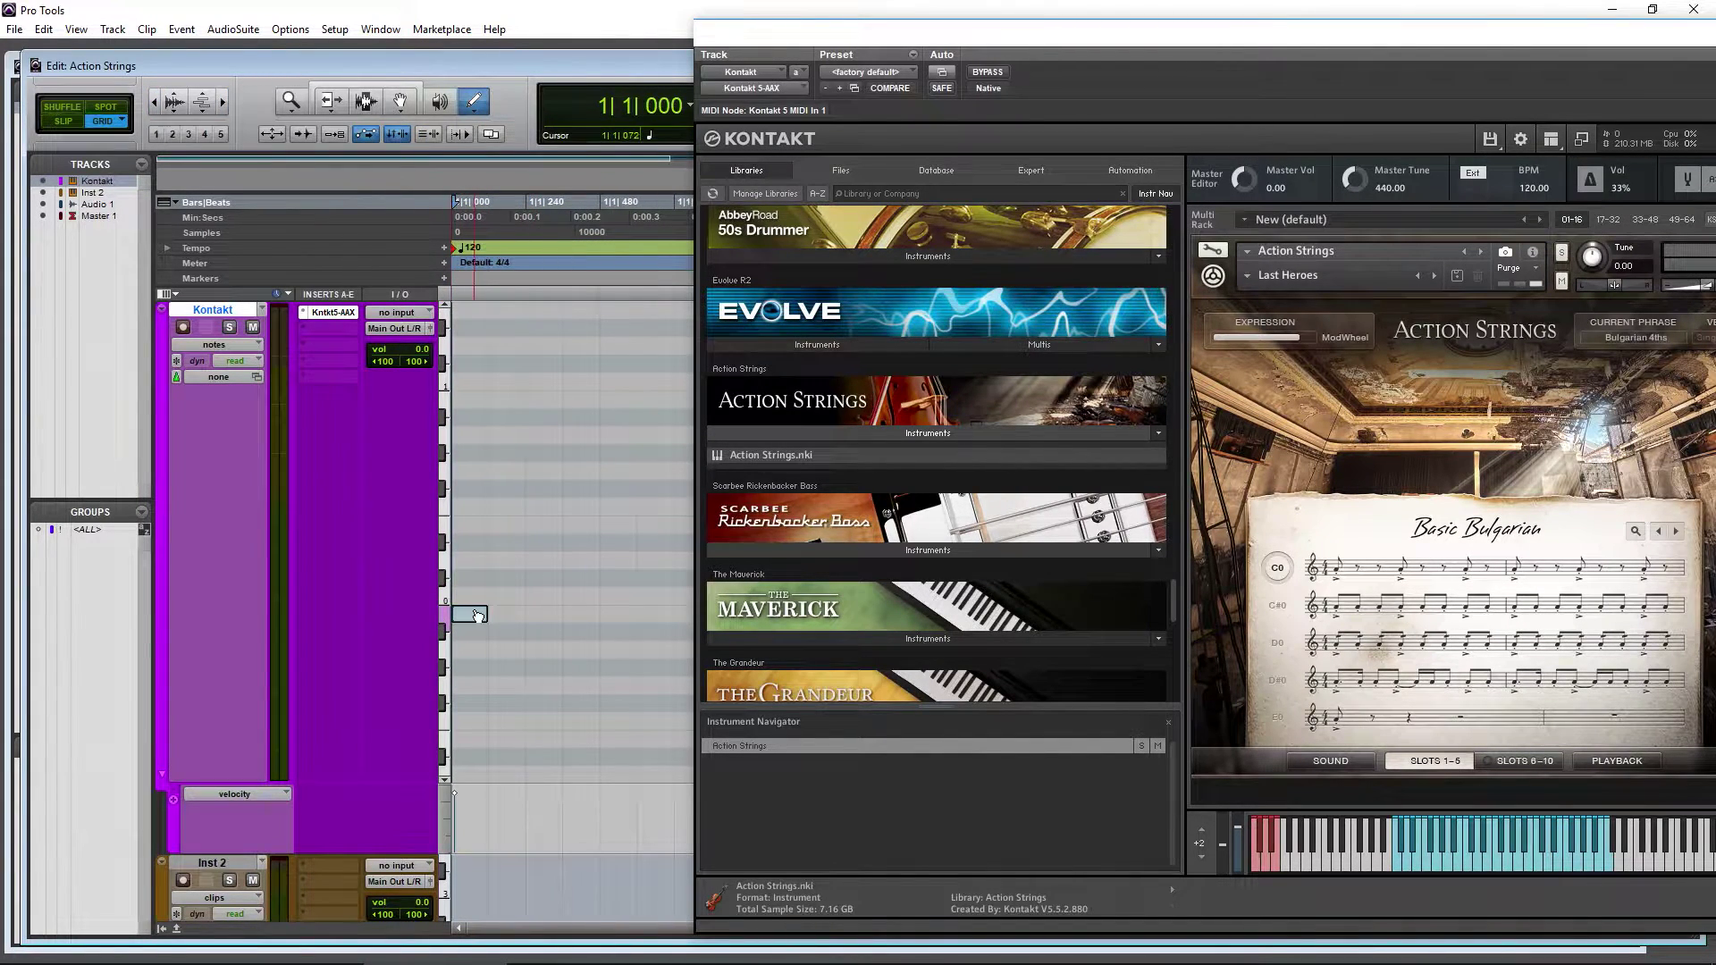
# Add a C#0 keyswitch note on beat 2 and a D0 keyswitch note on beat 3 of bar 1
pyautogui.hscroll(2, 626, 556)
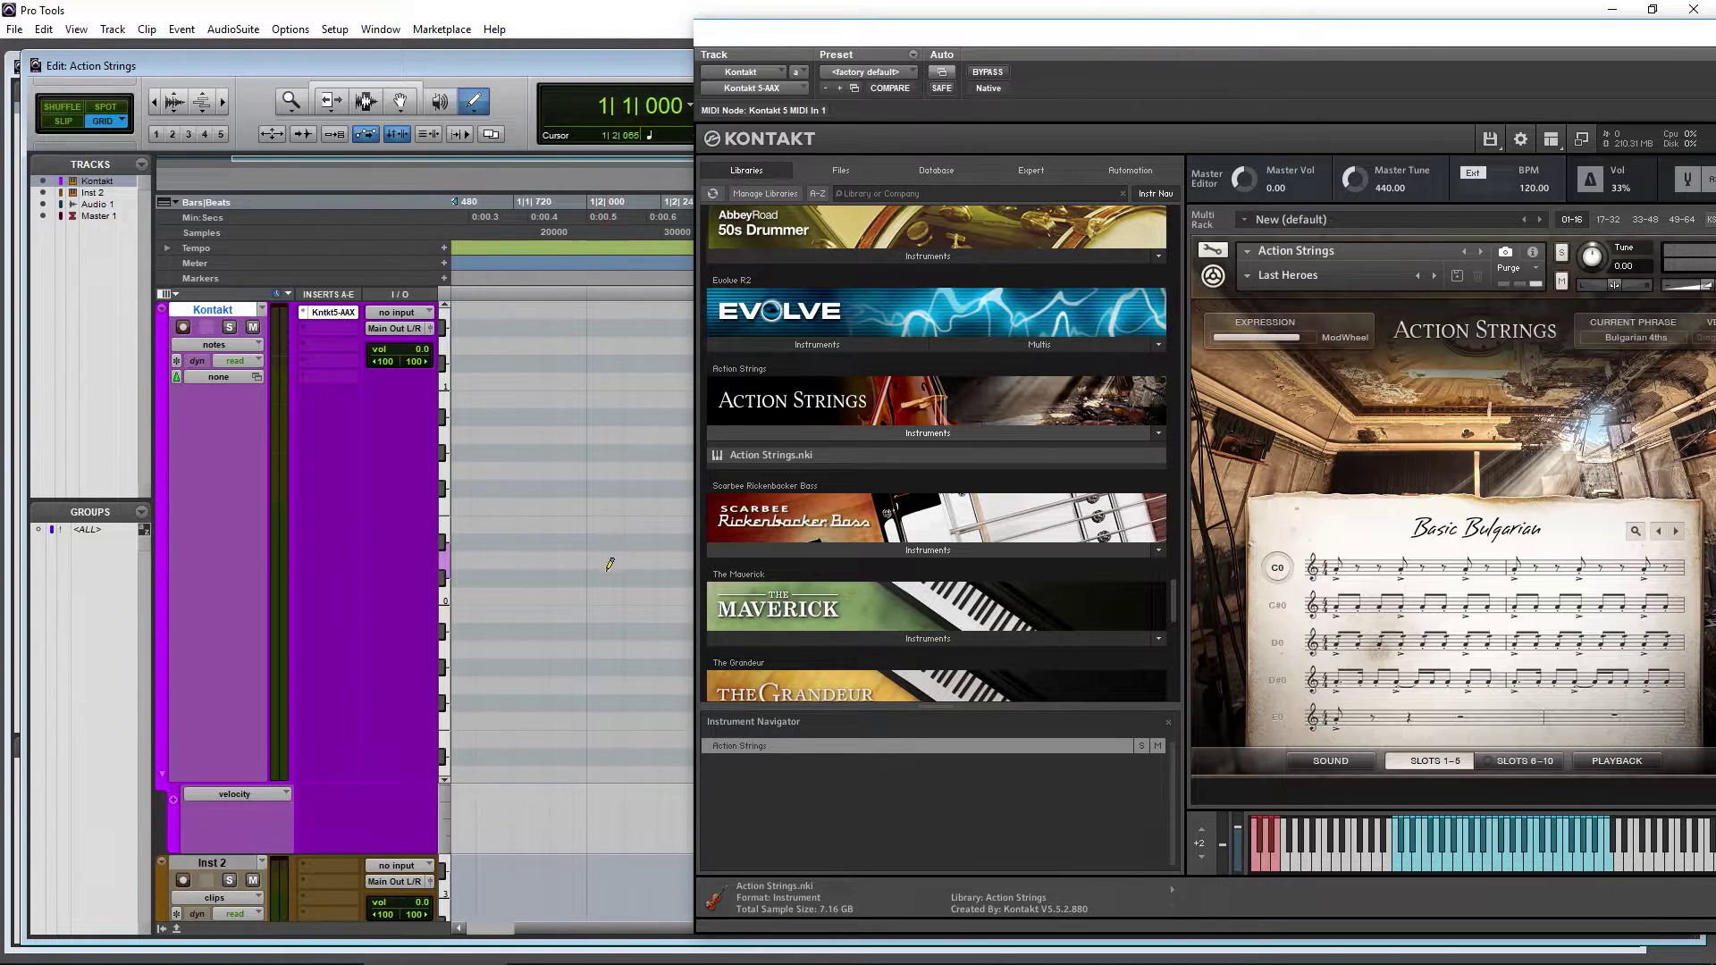
pyautogui.click(594, 579)
pyautogui.hscroll(4, 595, 583)
pyautogui.click(606, 558)
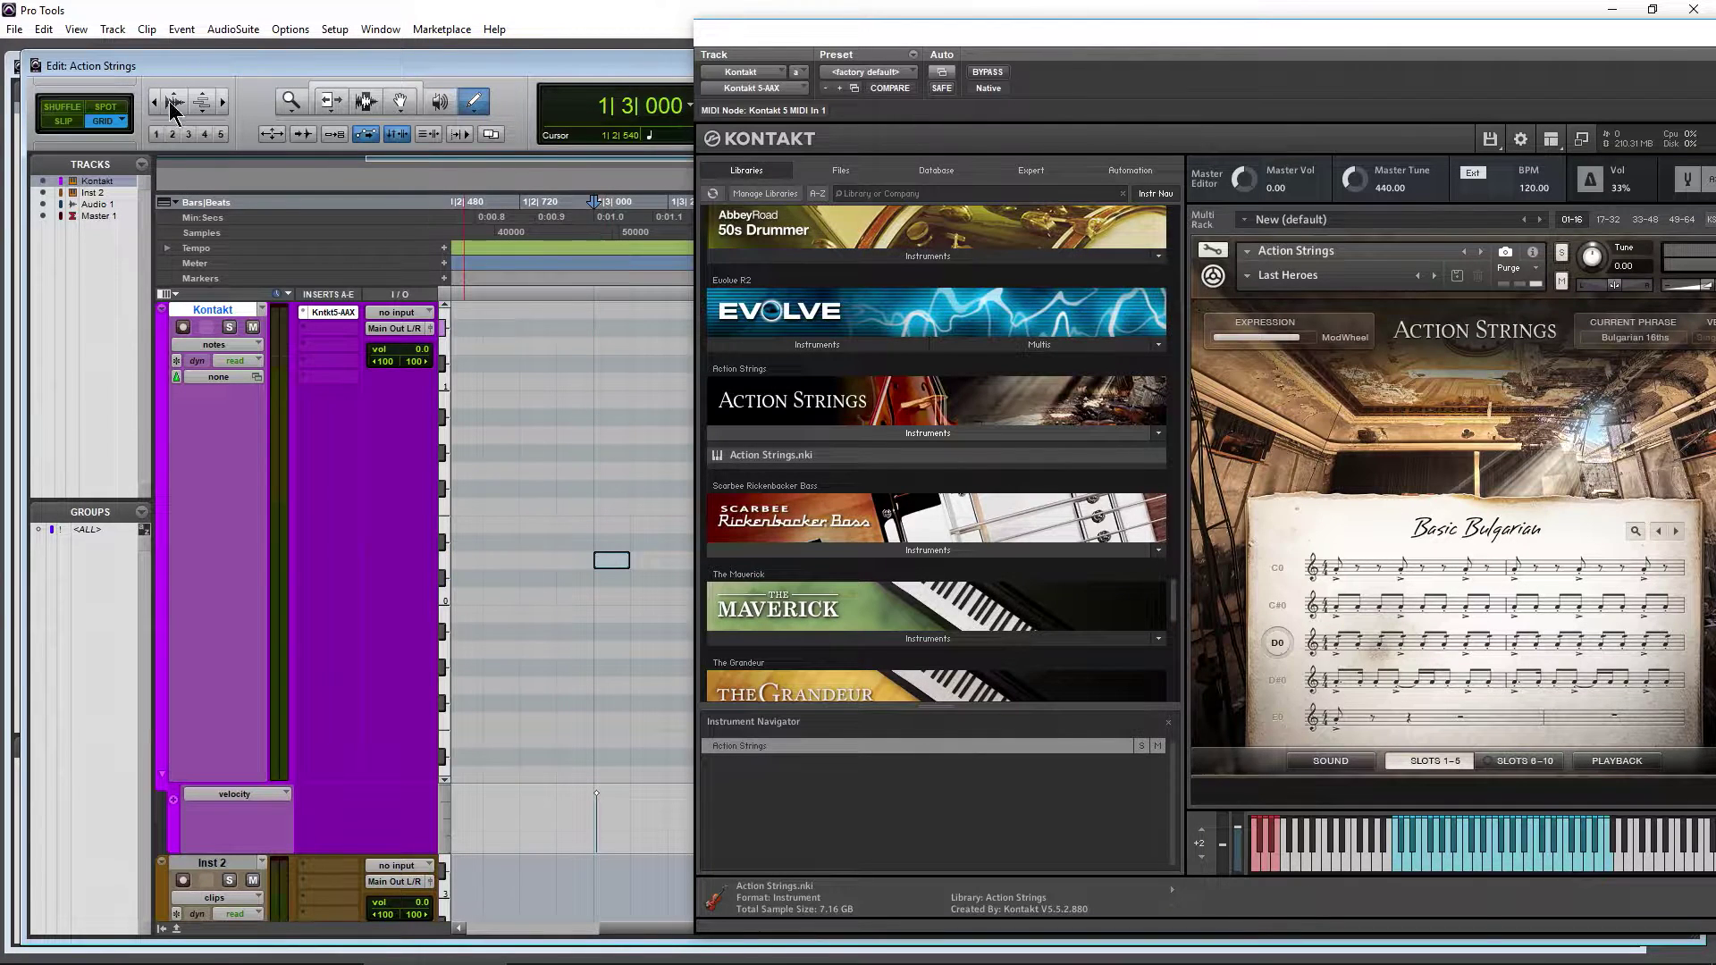
pyautogui.click(154, 104)
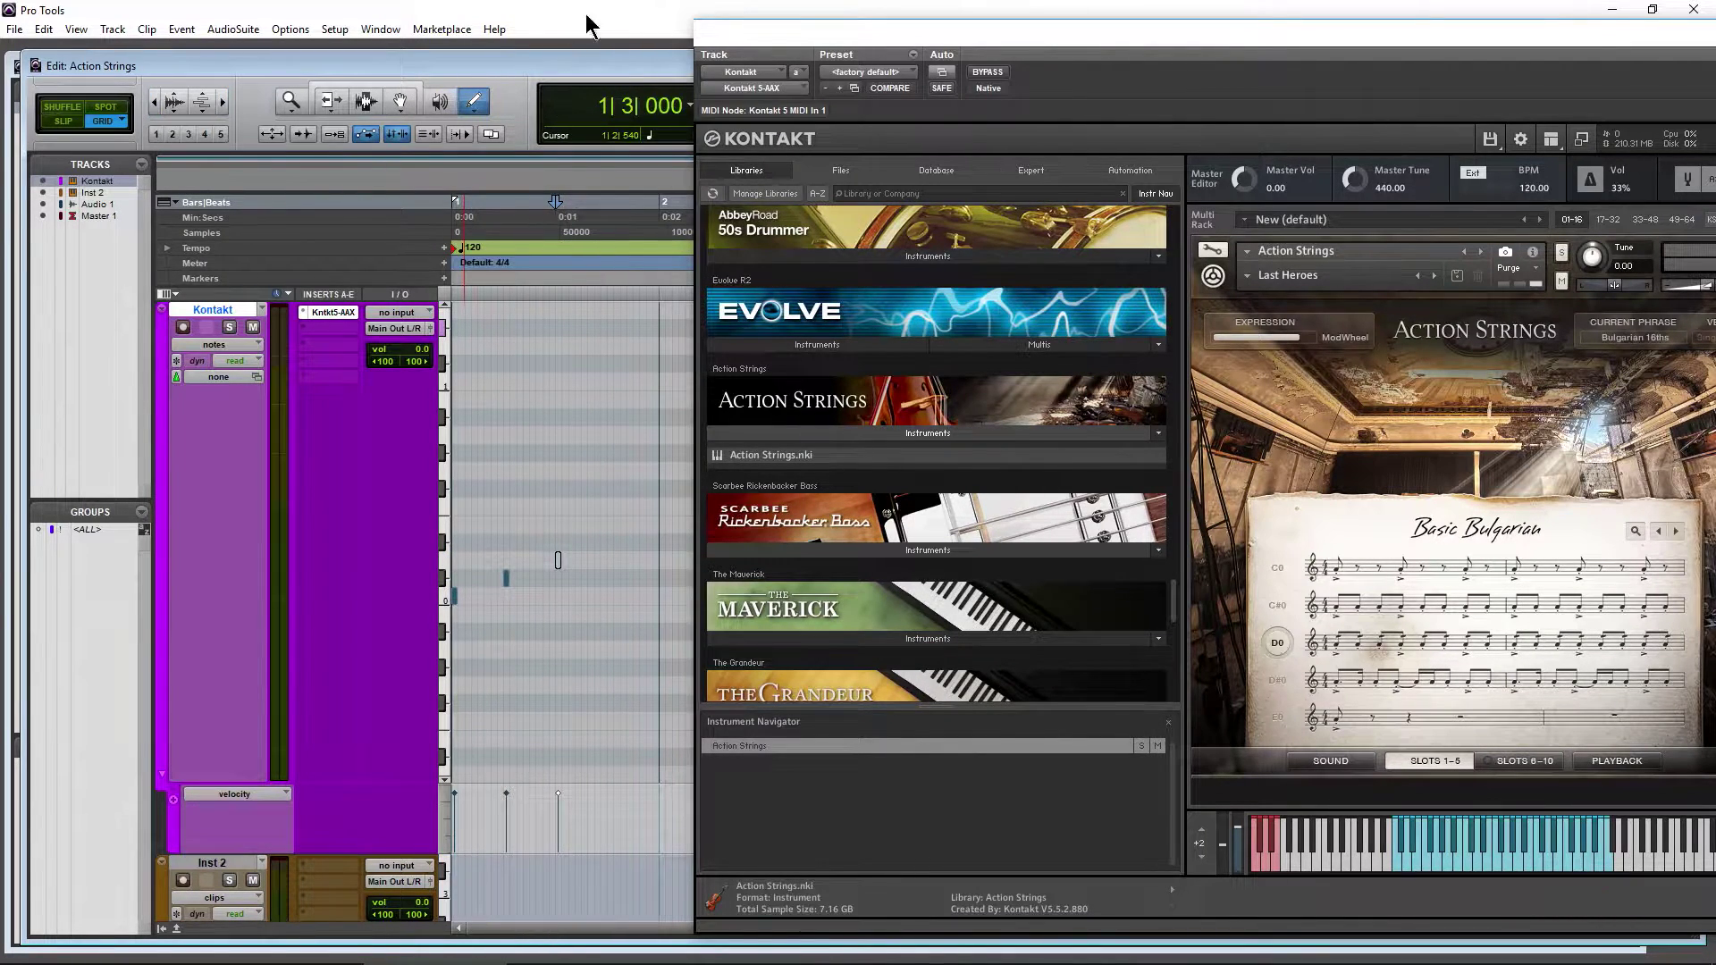
# Play the clip from the start to watch the keyswitch notes change the current phrase, and stop playback
pyautogui.press('Return')
pyautogui.press('space')
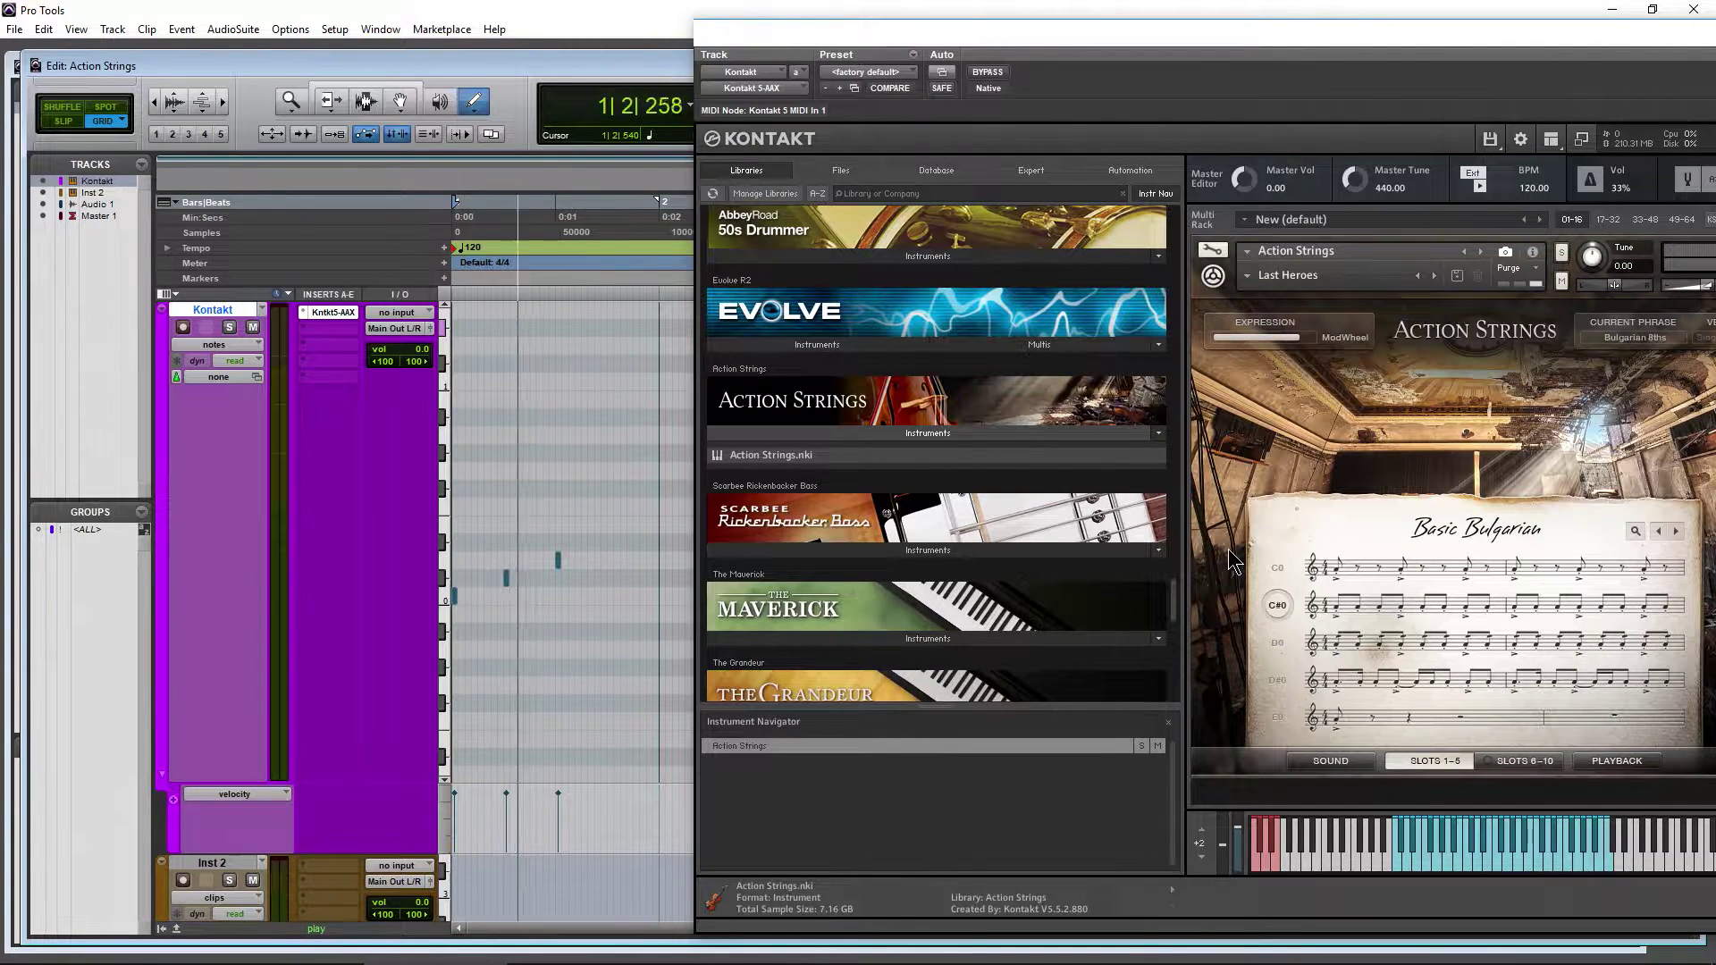
pyautogui.press('space')
# Draw a note about one bar long in the playable range, starting at bar 1, beat 1
pyautogui.scroll(5, 447, 559)
pyautogui.scroll(5, 440, 563)
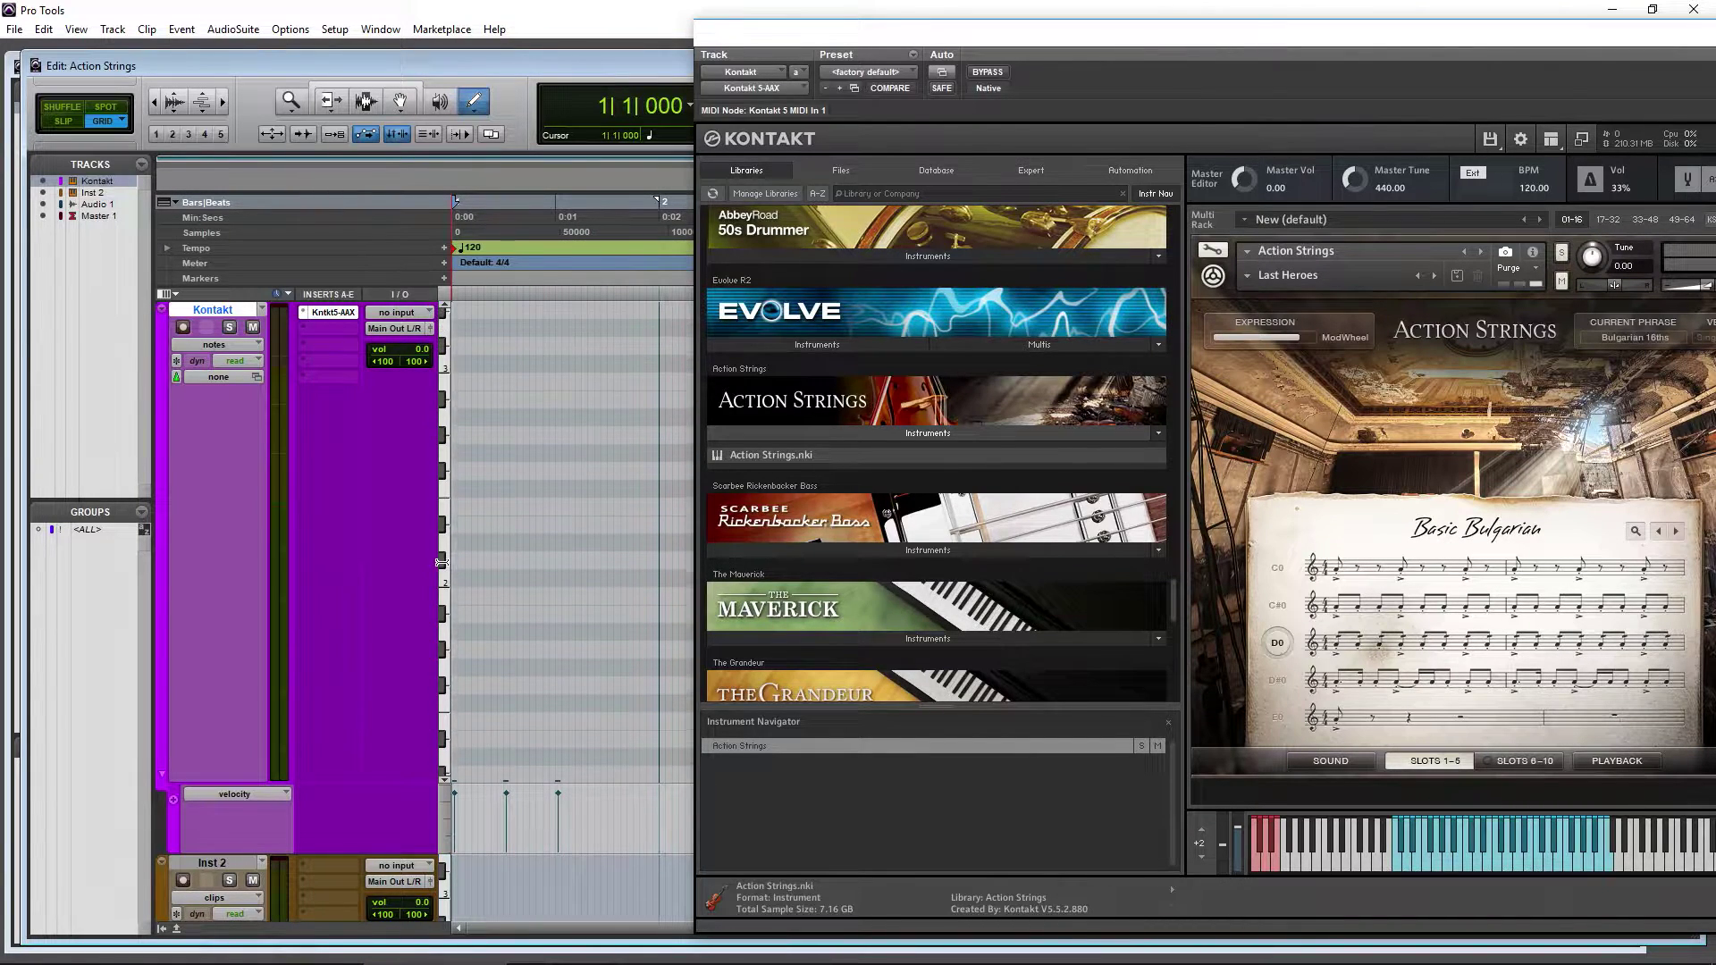
pyautogui.click(443, 404)
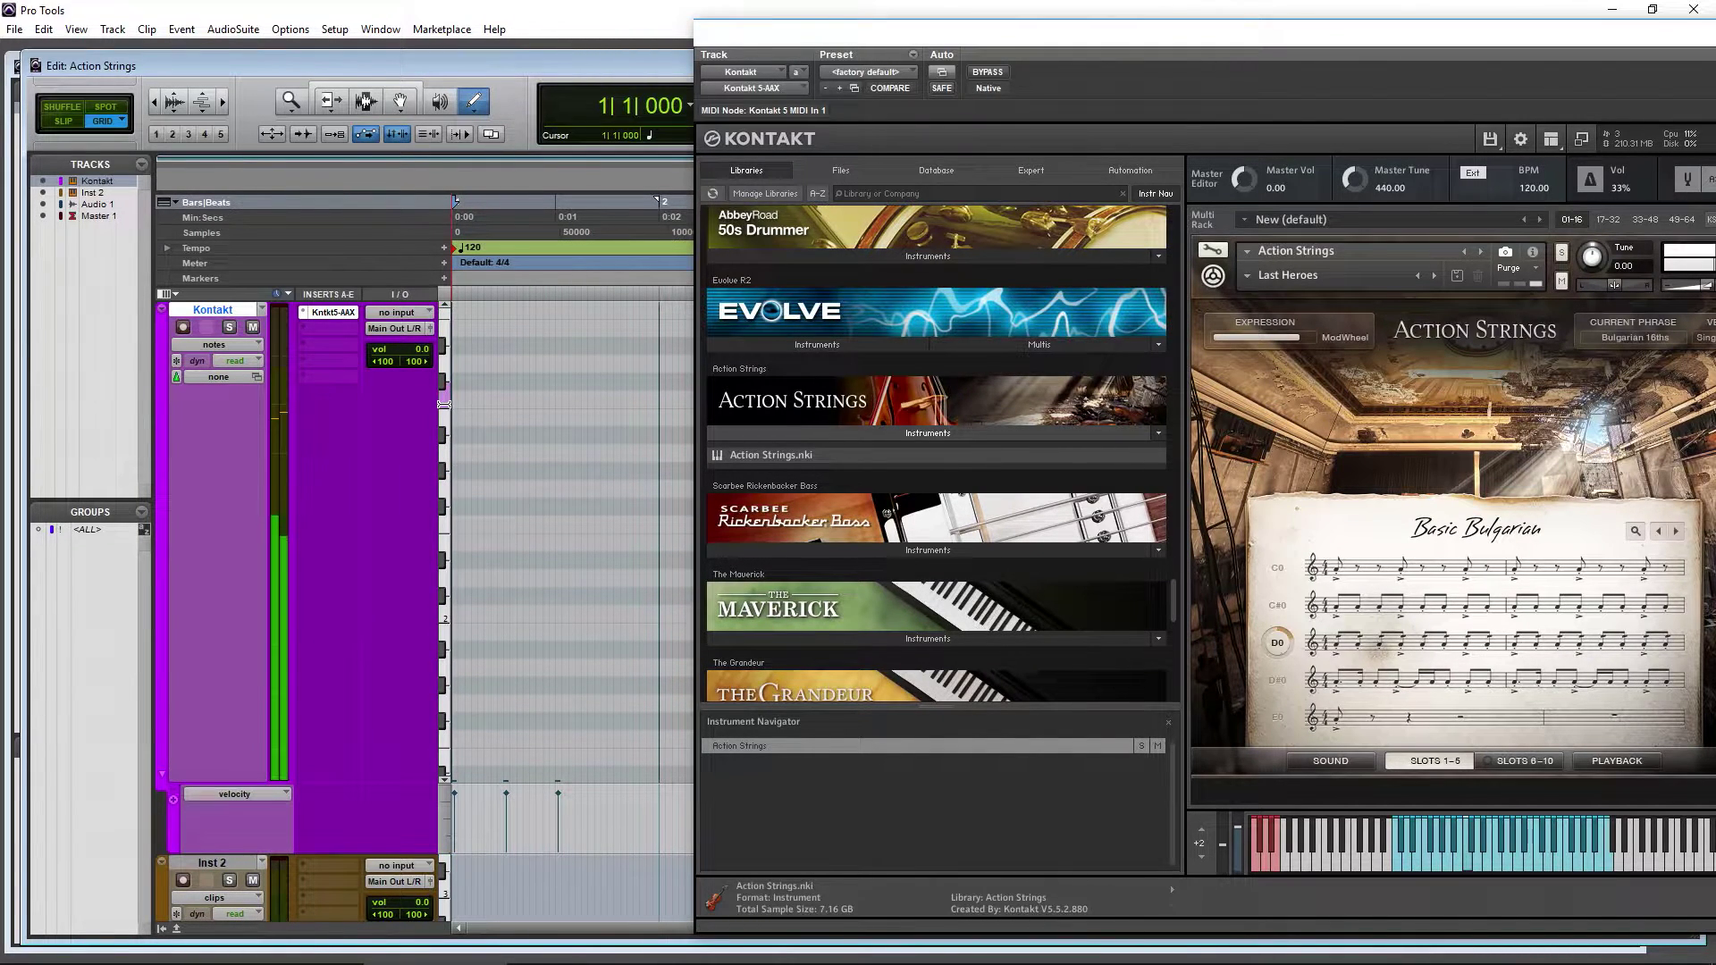
pyautogui.moveTo(454, 398); pyautogui.dragTo(670, 399)
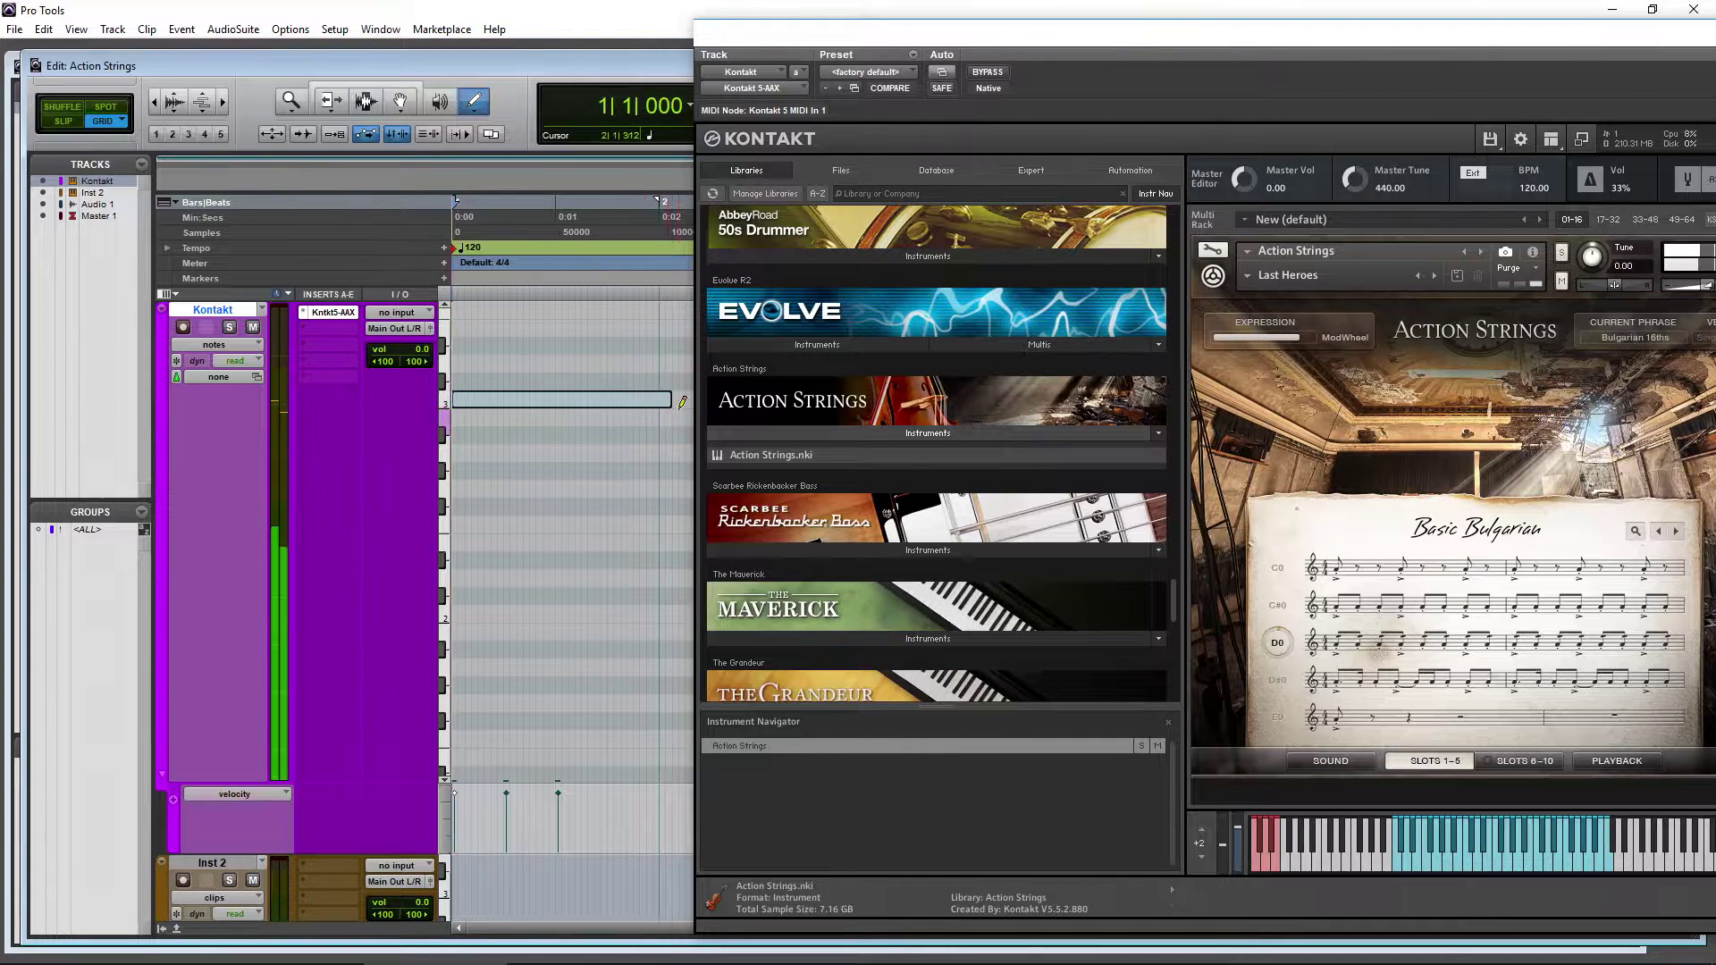
pyautogui.click(154, 101)
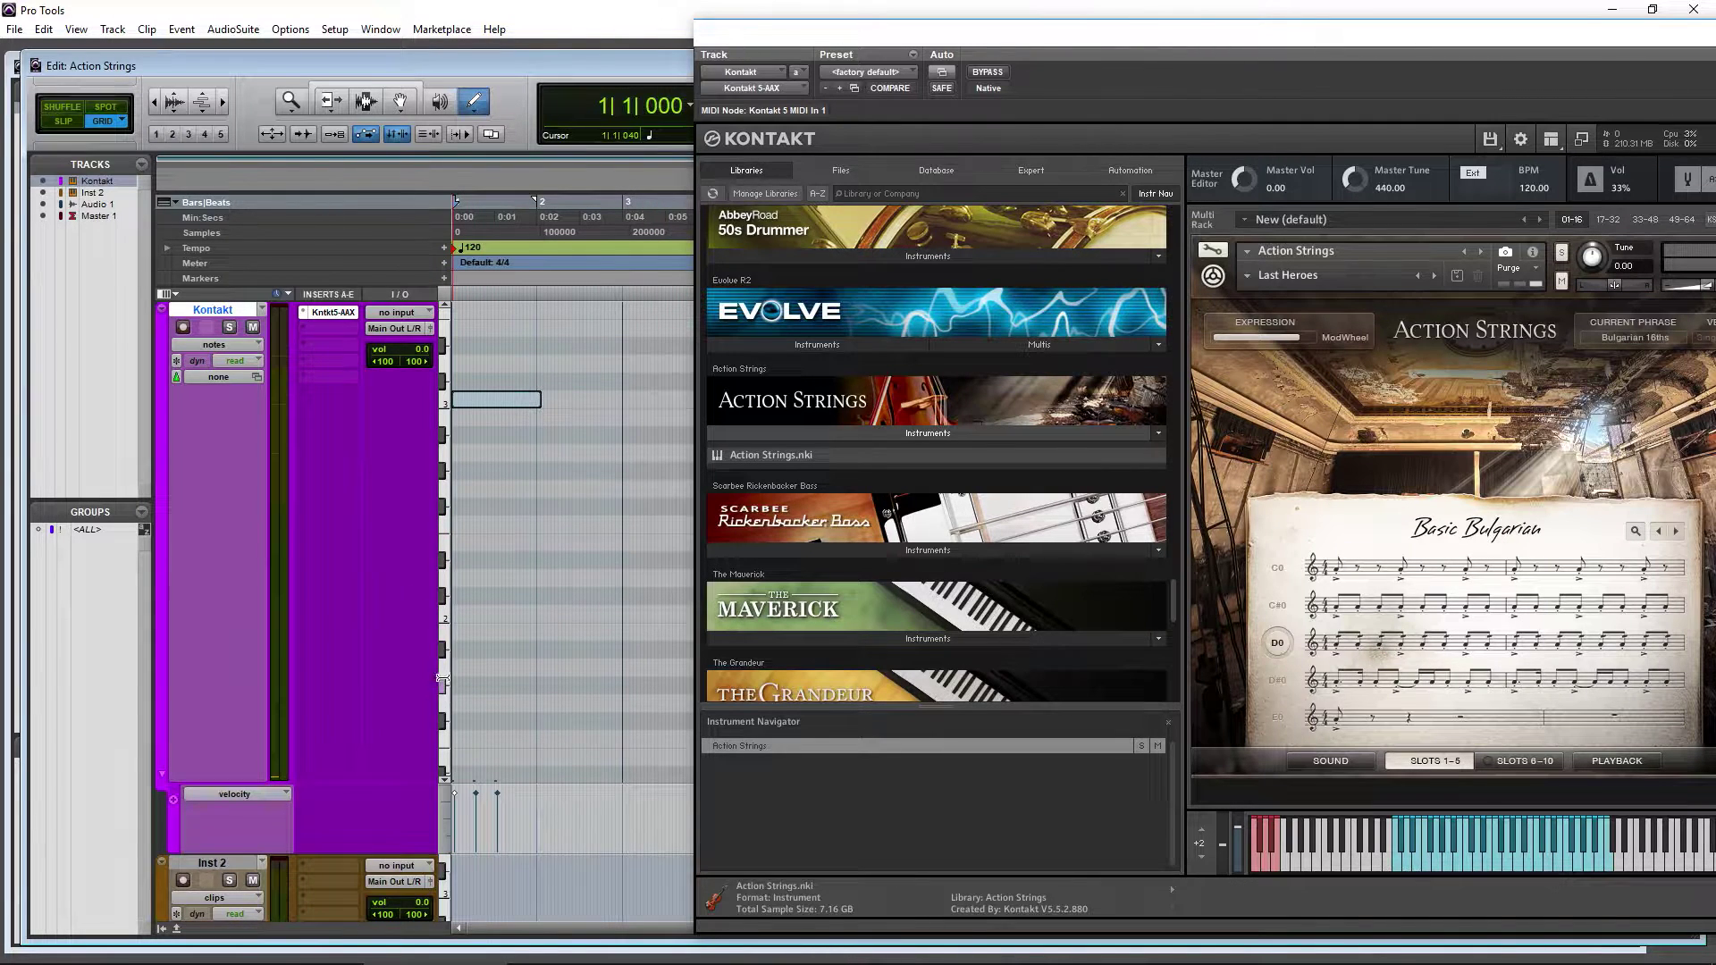
# Move the Kontakt window so the phrase display is visible and play the sustained note with its keyswitch notes
pyautogui.scroll(-8, 441, 679)
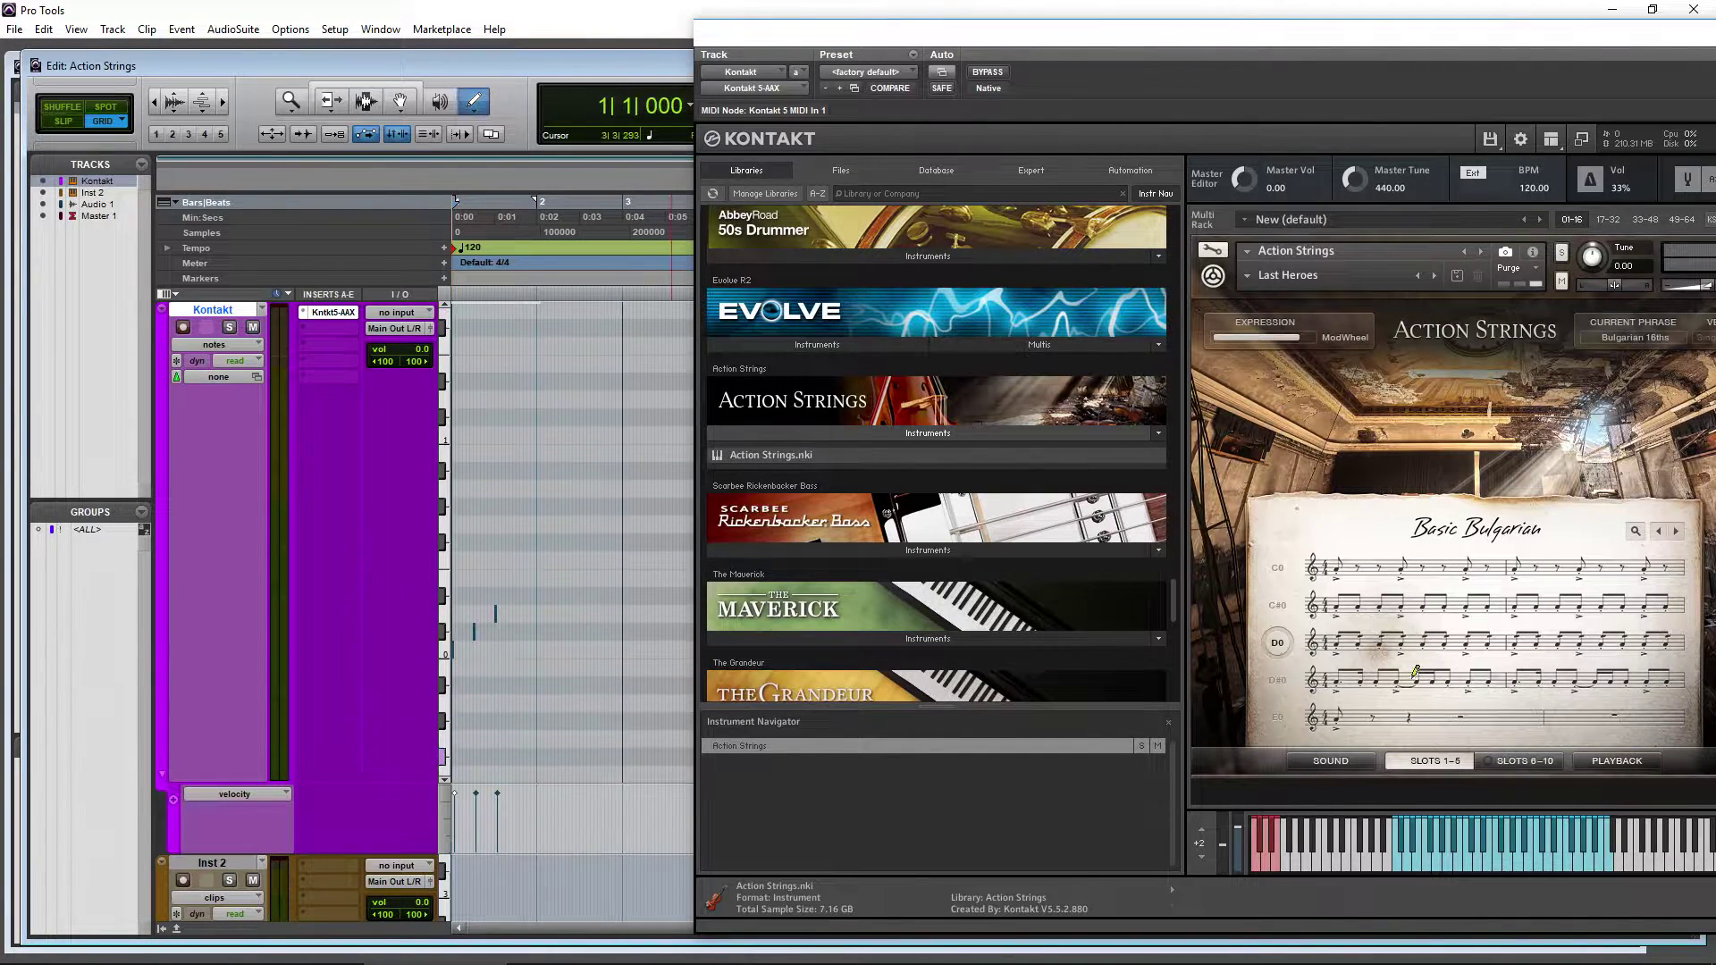
pyautogui.moveTo(1244, 46); pyautogui.dragTo(1195, 45)
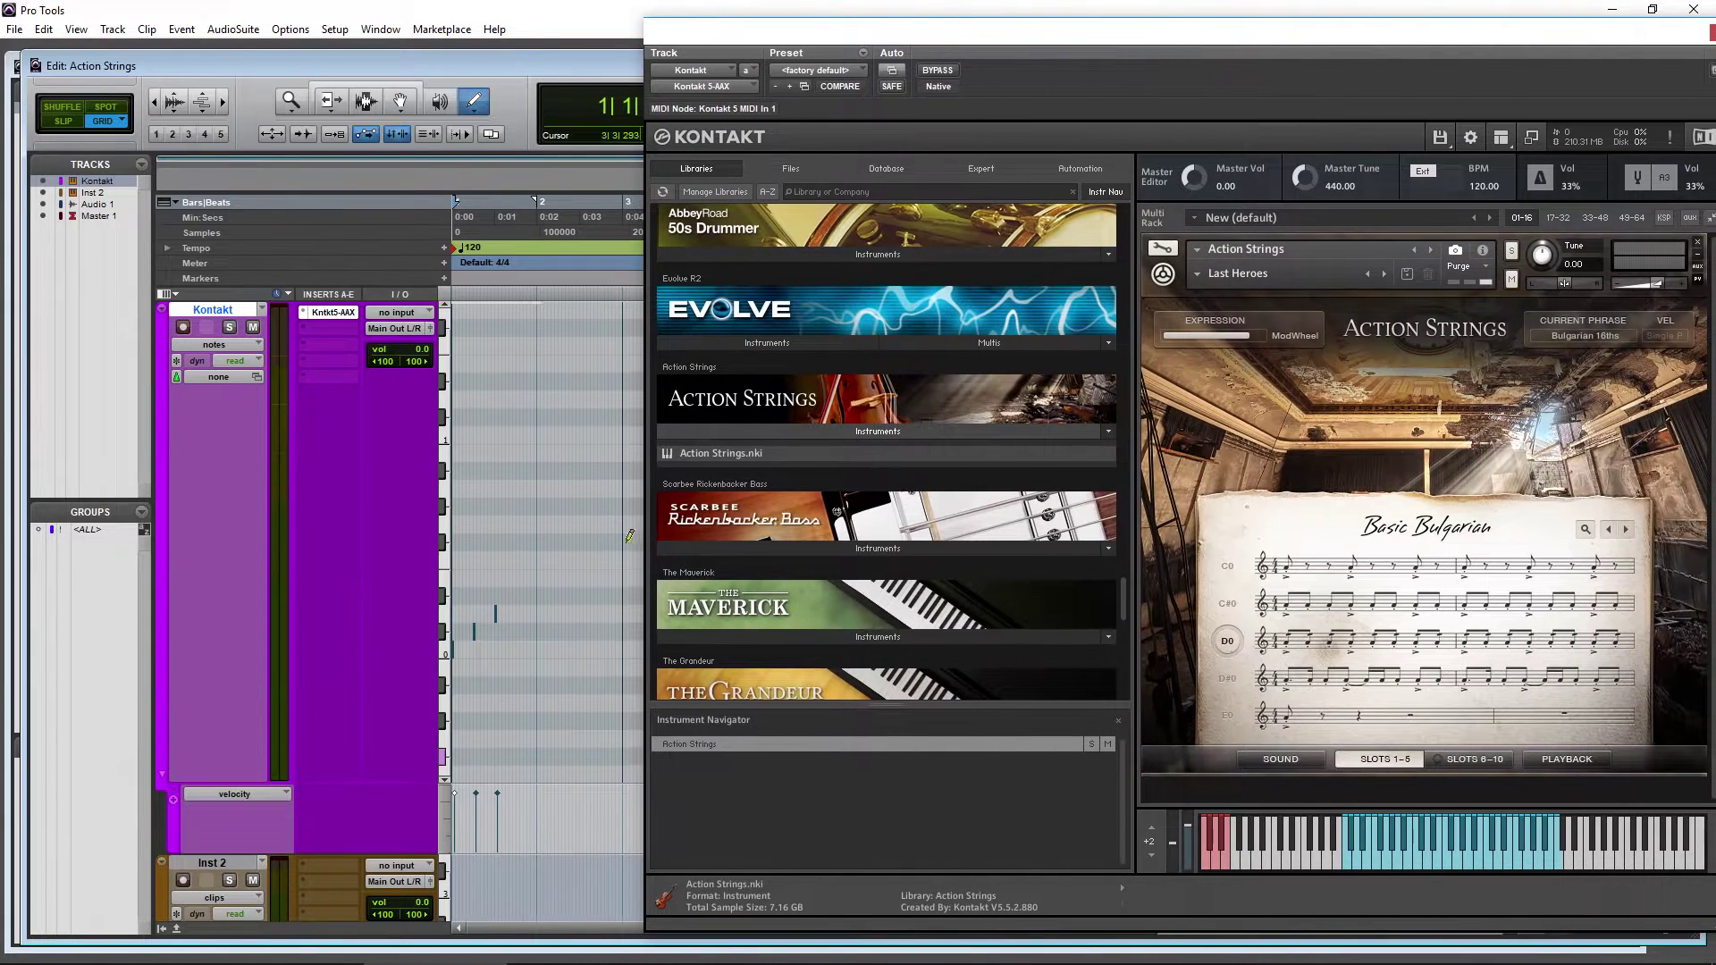
pyautogui.press('space')
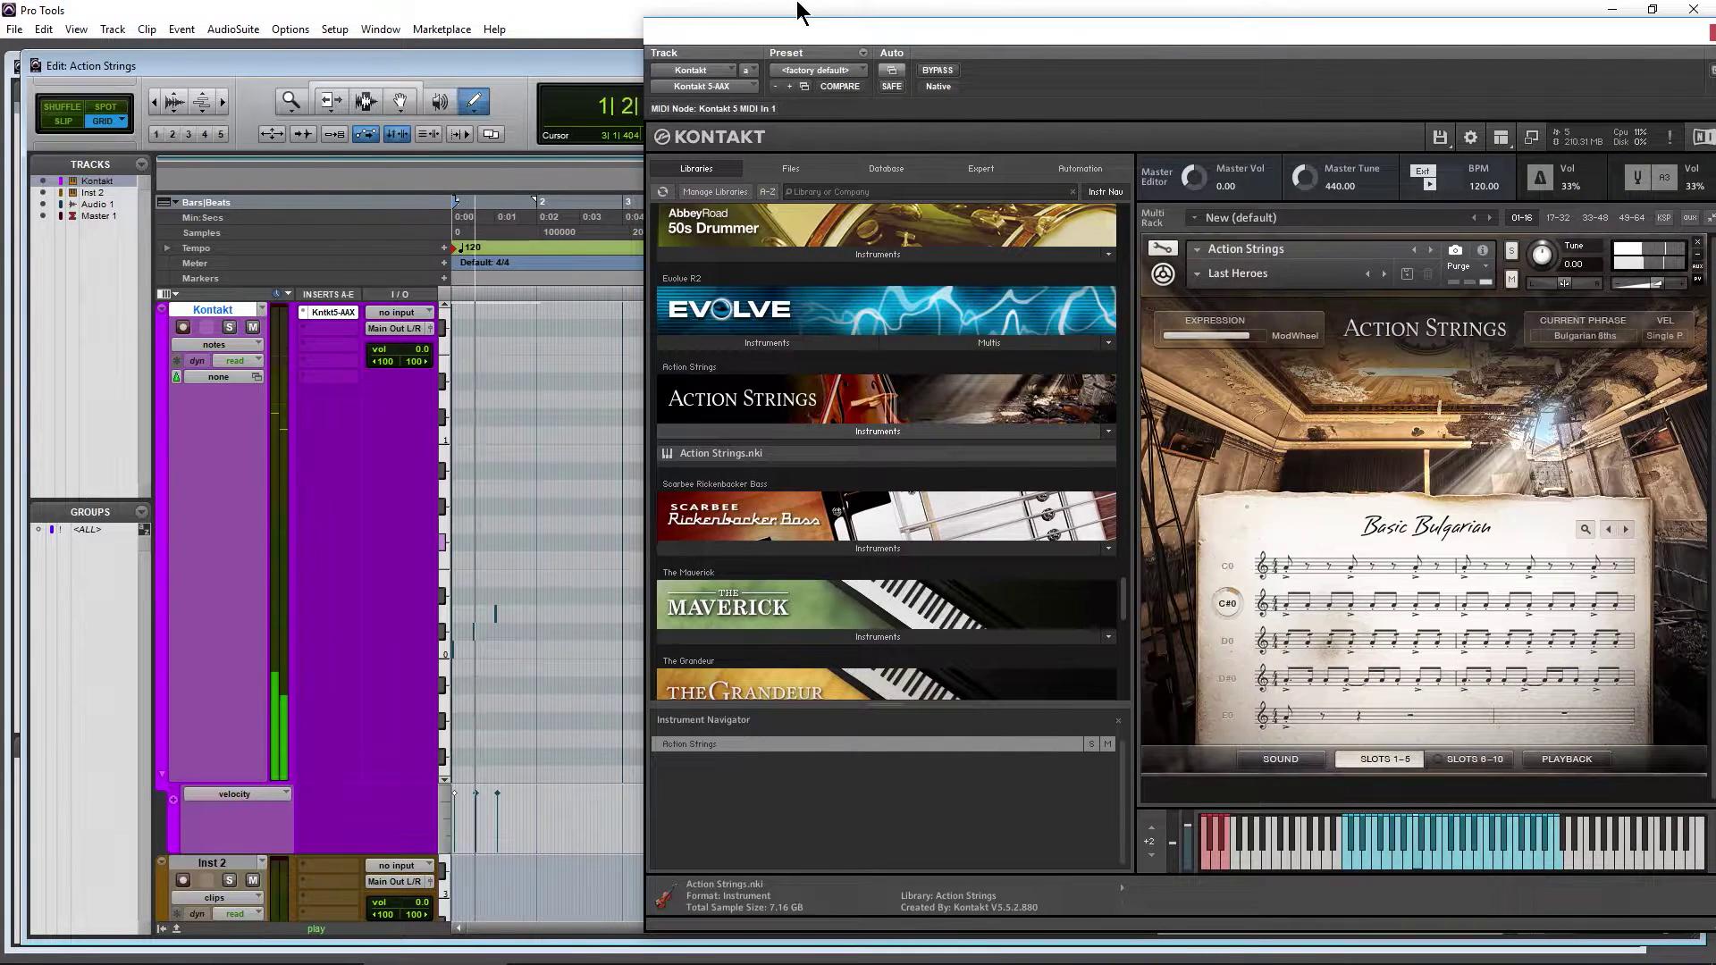
pyautogui.press('space')
# Lengthen the C0 keyswitch note to end at beat 2 and the C#0 keyswitch note to end at beat 3
pyautogui.moveTo(777, 42); pyautogui.dragTo(877, 43)
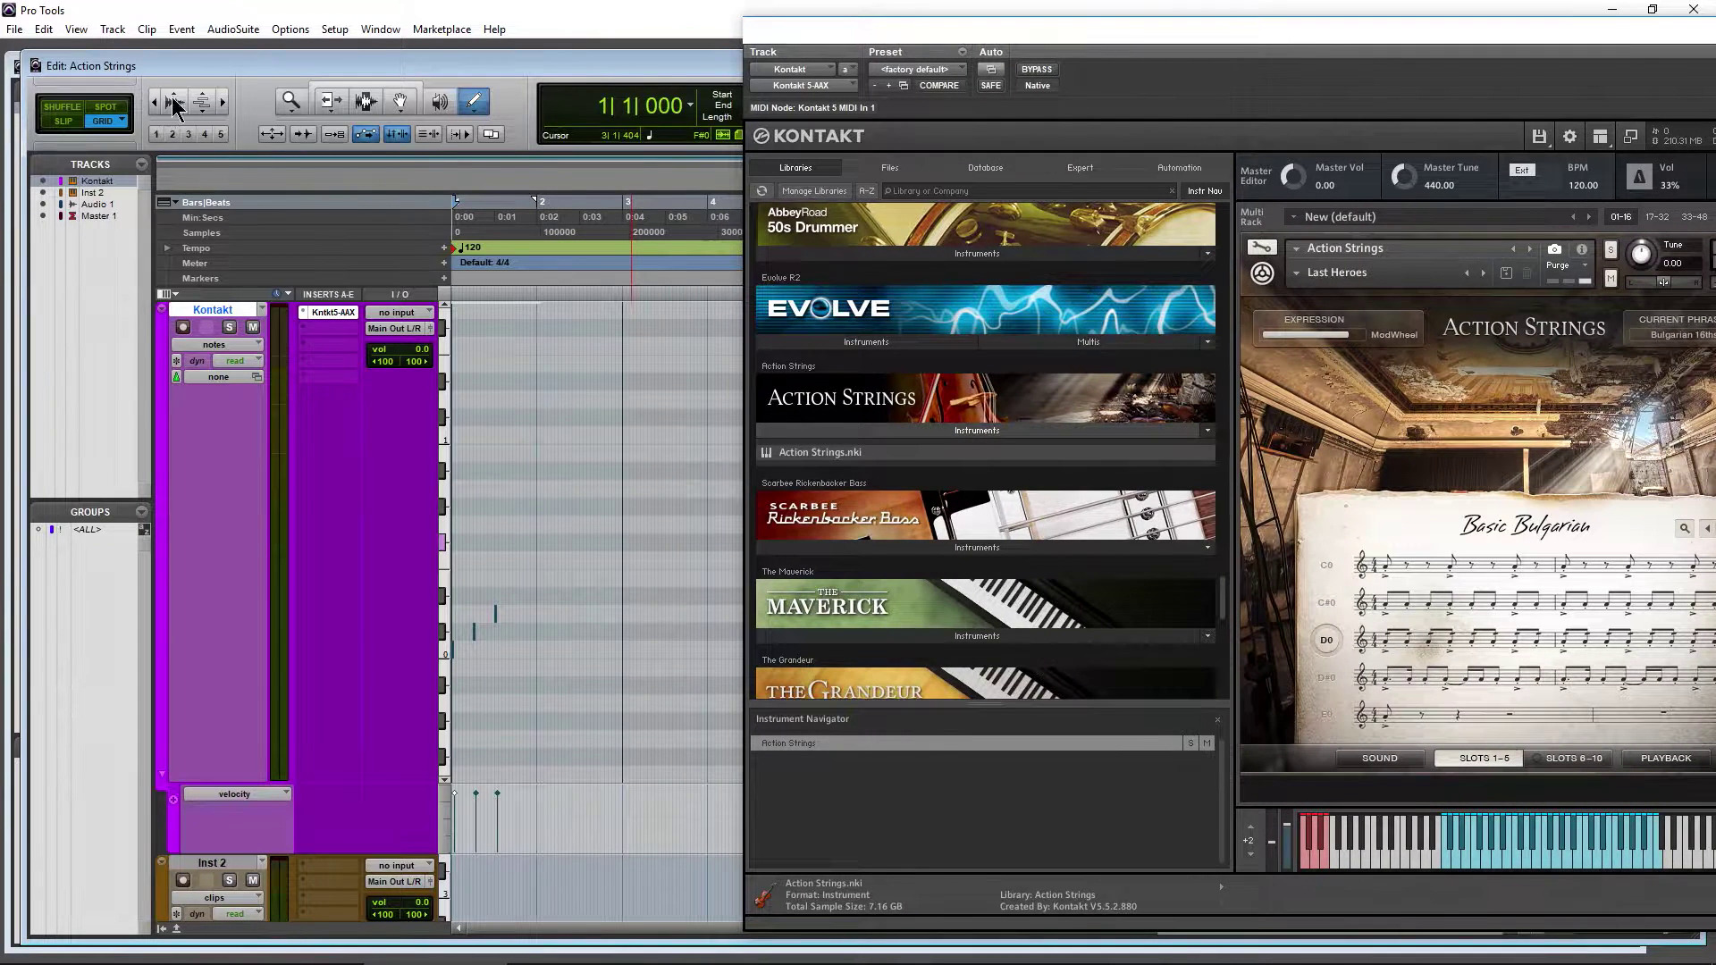
pyautogui.click(222, 102)
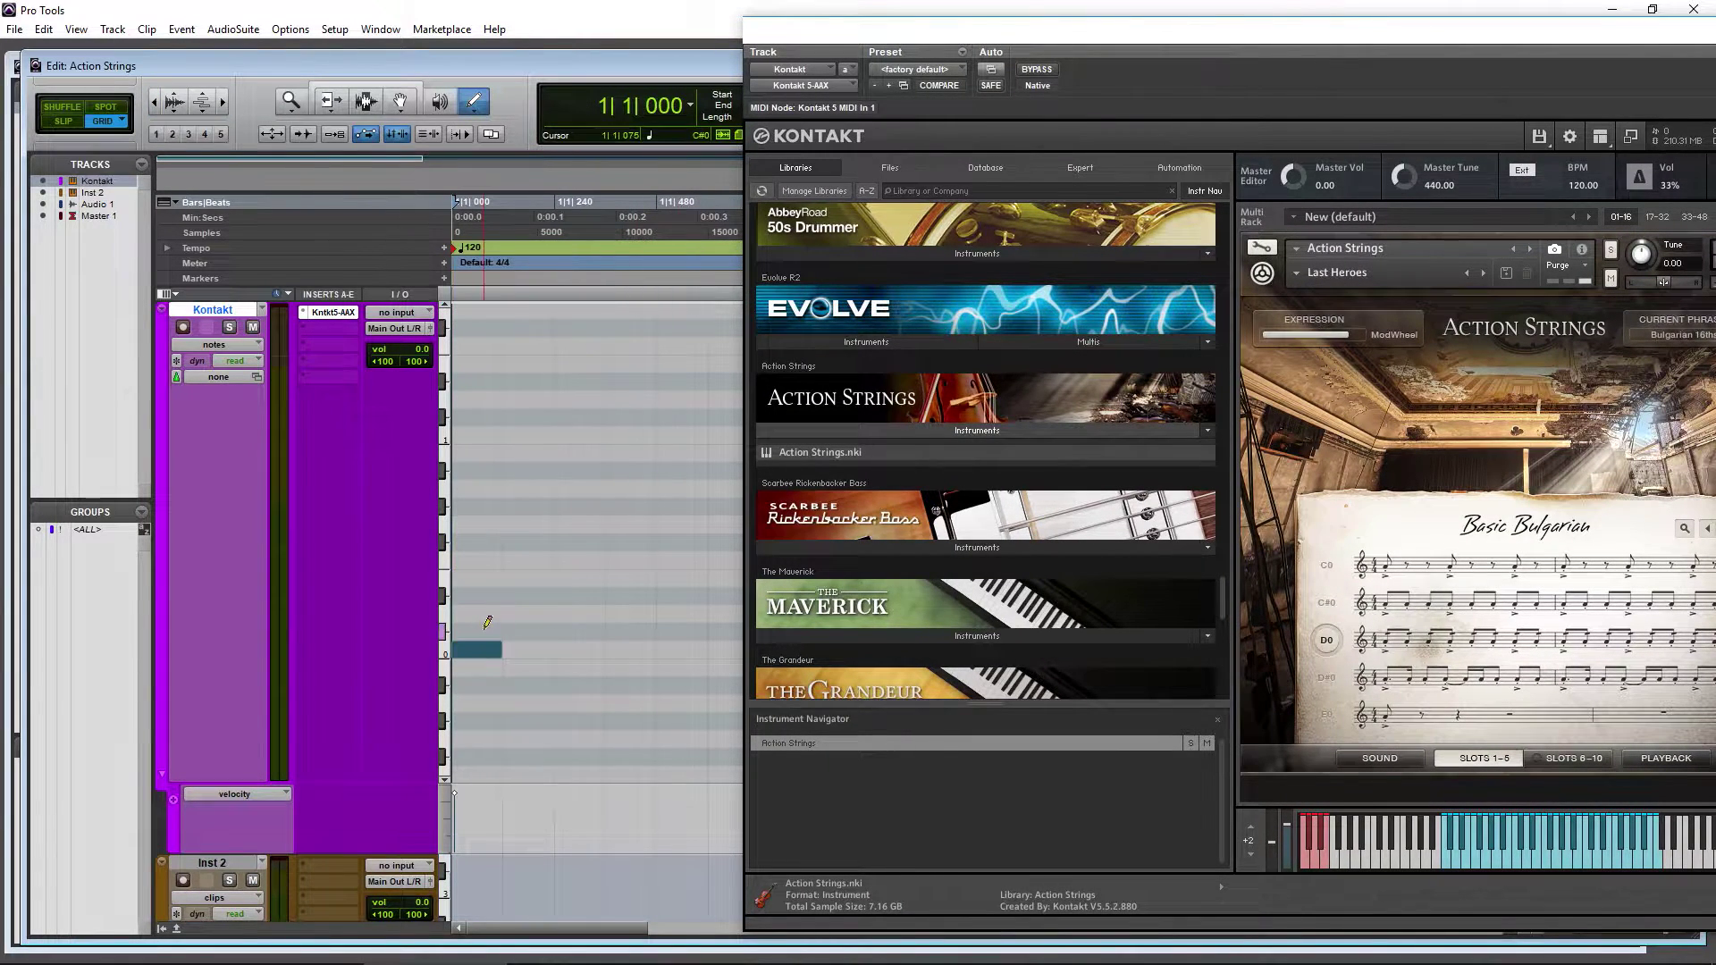
pyautogui.moveTo(491, 655); pyautogui.dragTo(747, 640)
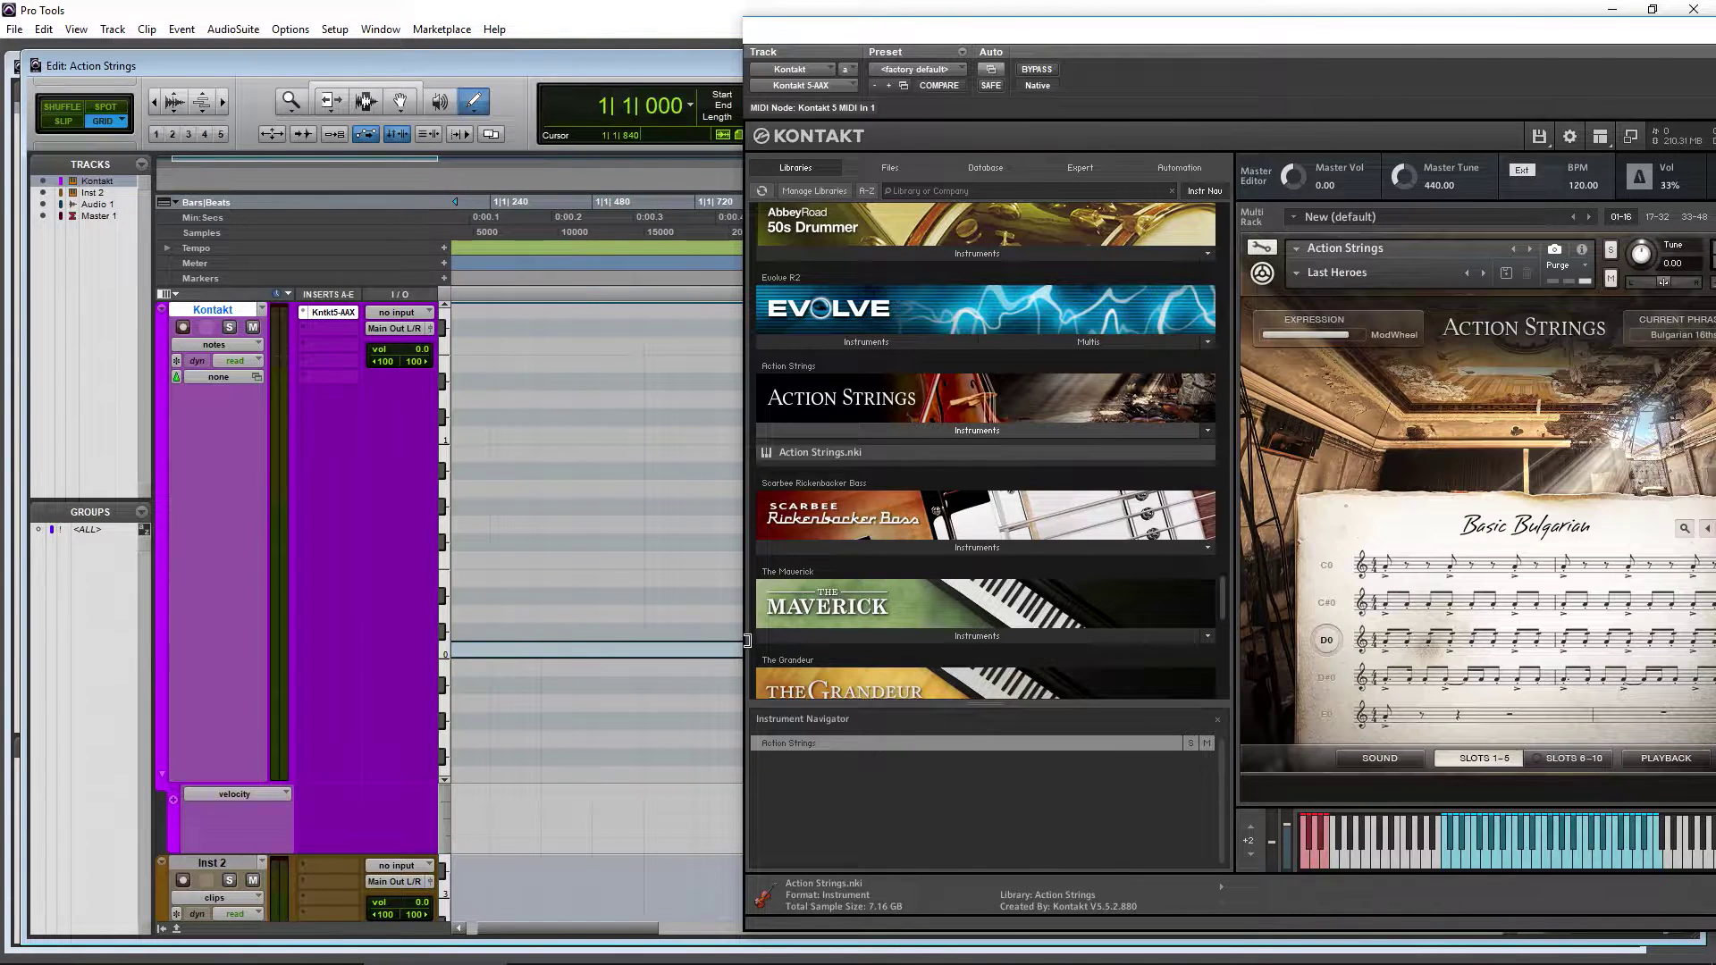
pyautogui.click(593, 630)
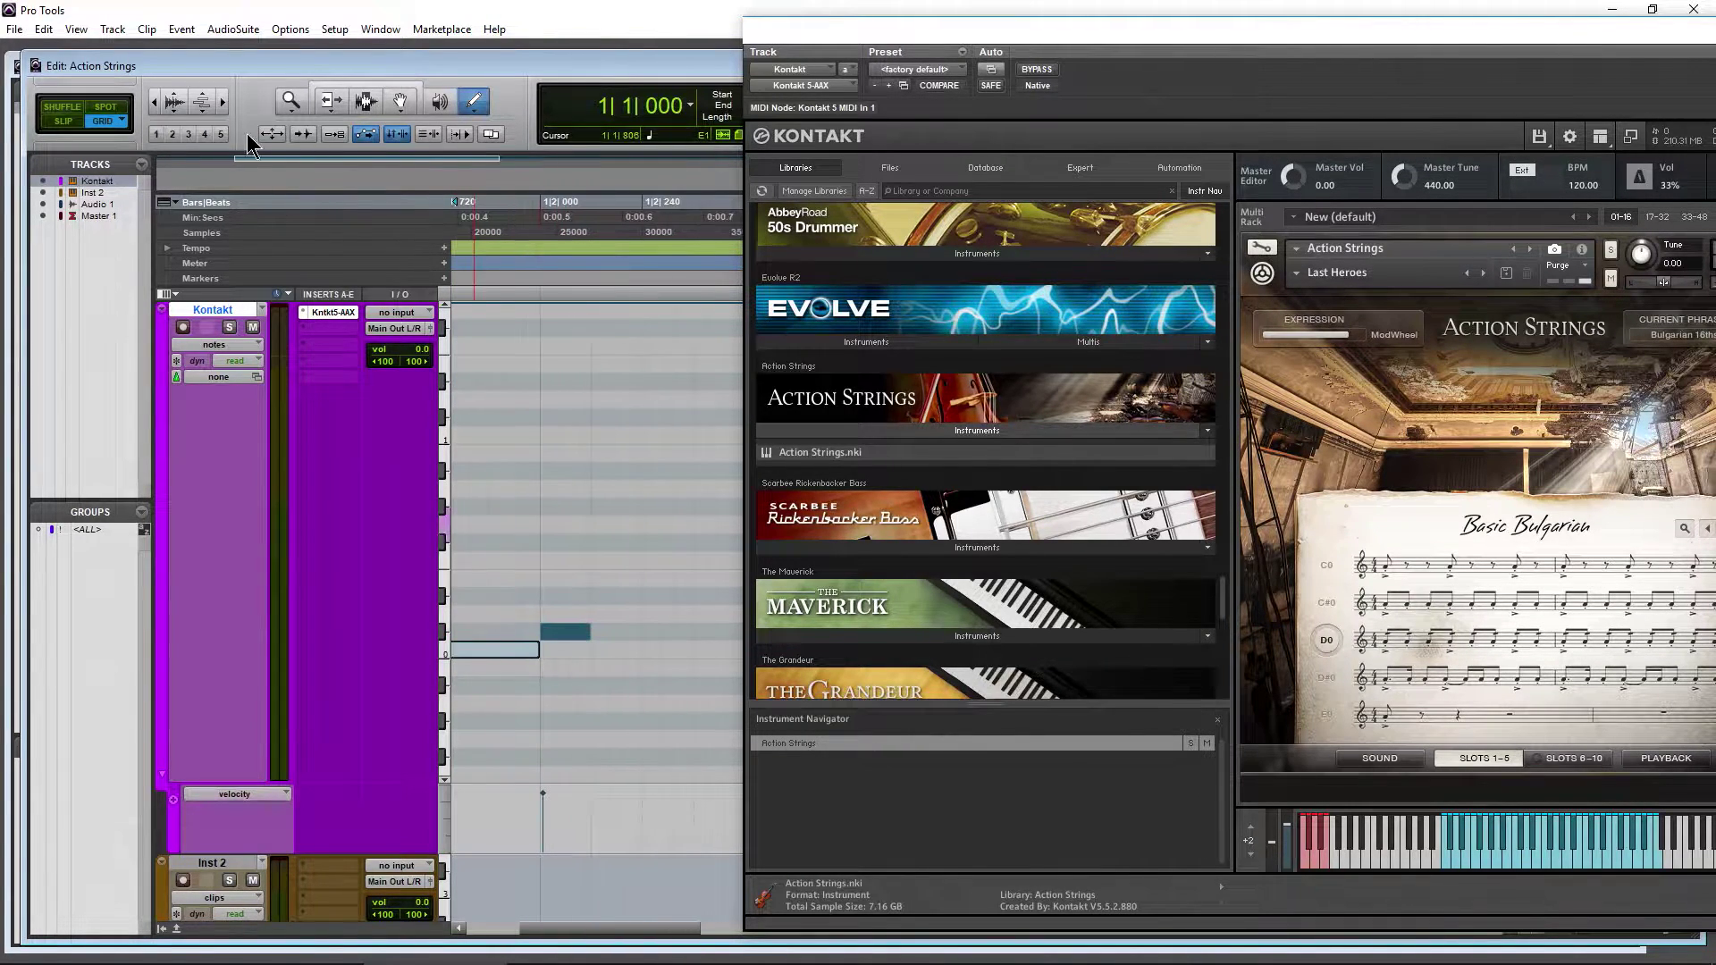
pyautogui.click(154, 101)
pyautogui.click(633, 613)
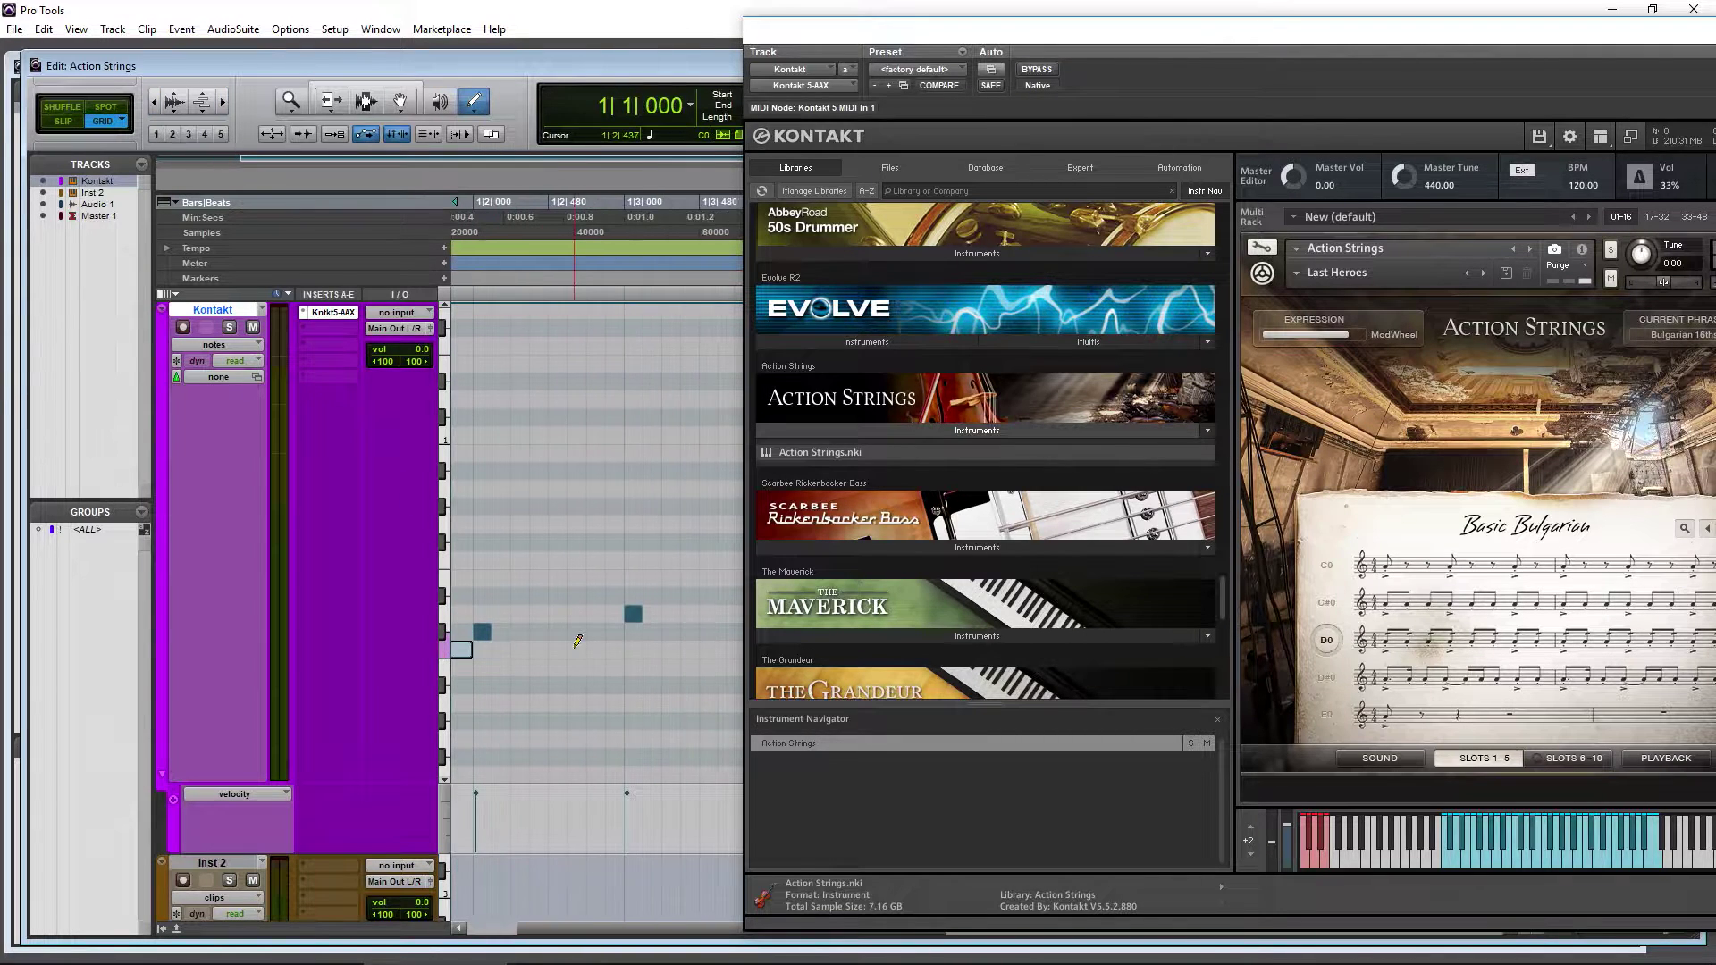
pyautogui.moveTo(486, 638); pyautogui.dragTo(622, 636)
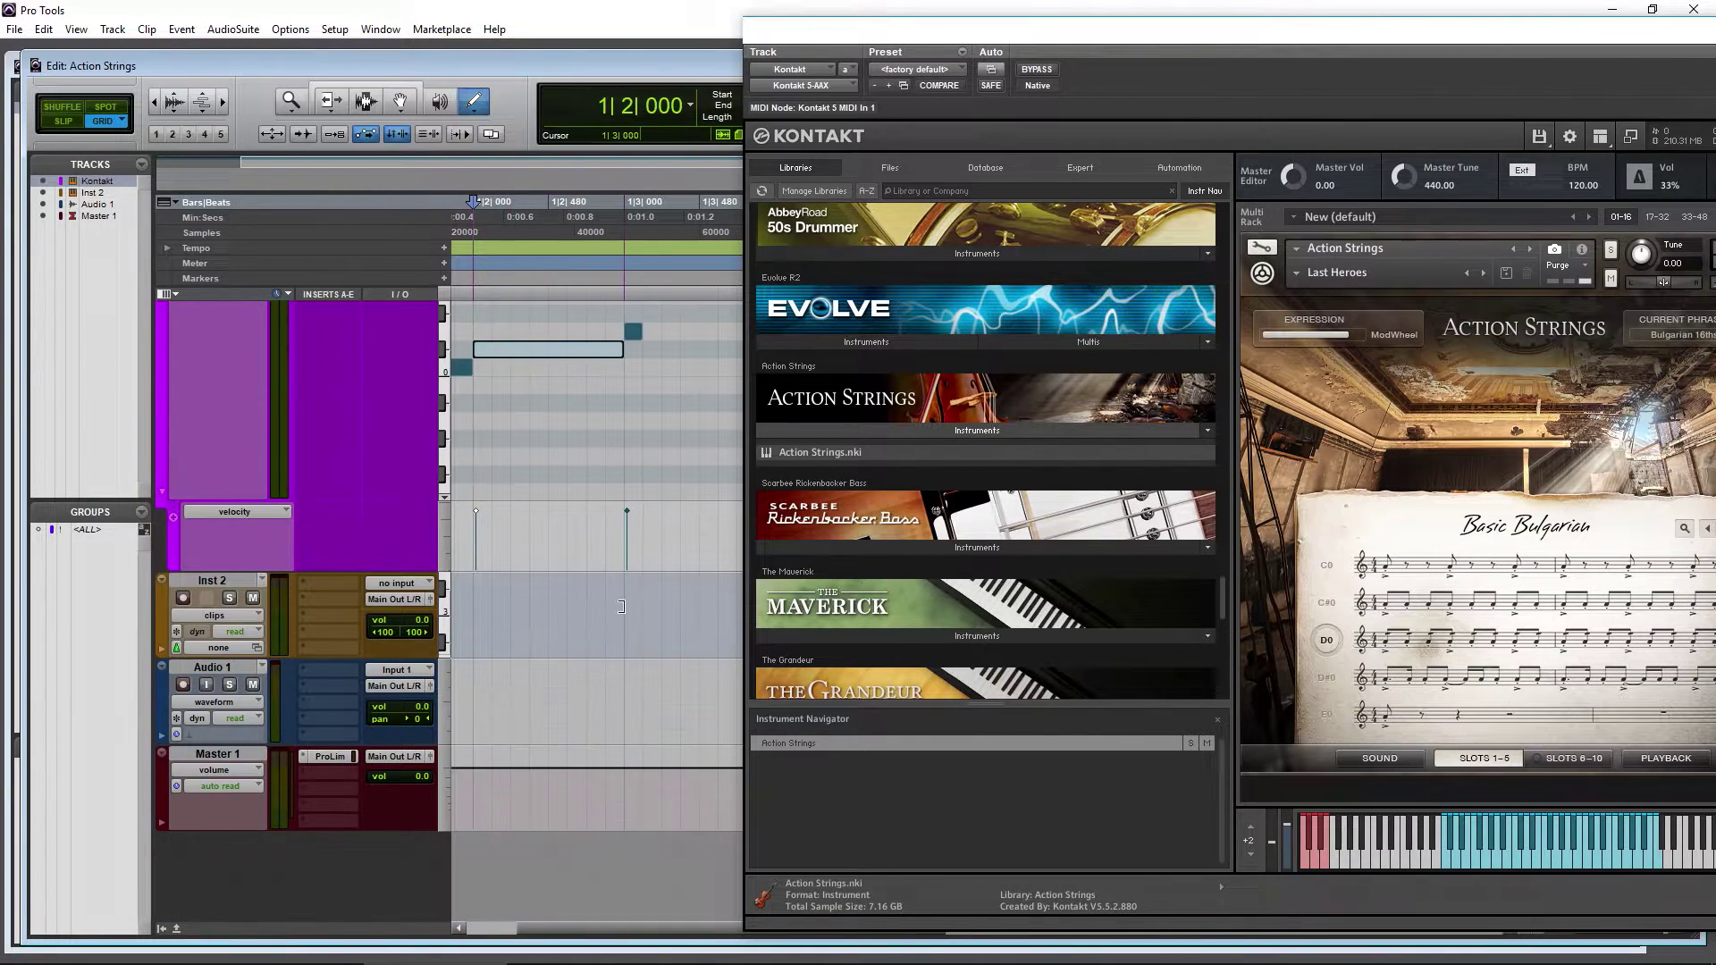
pyautogui.scroll(3, 626, 518)
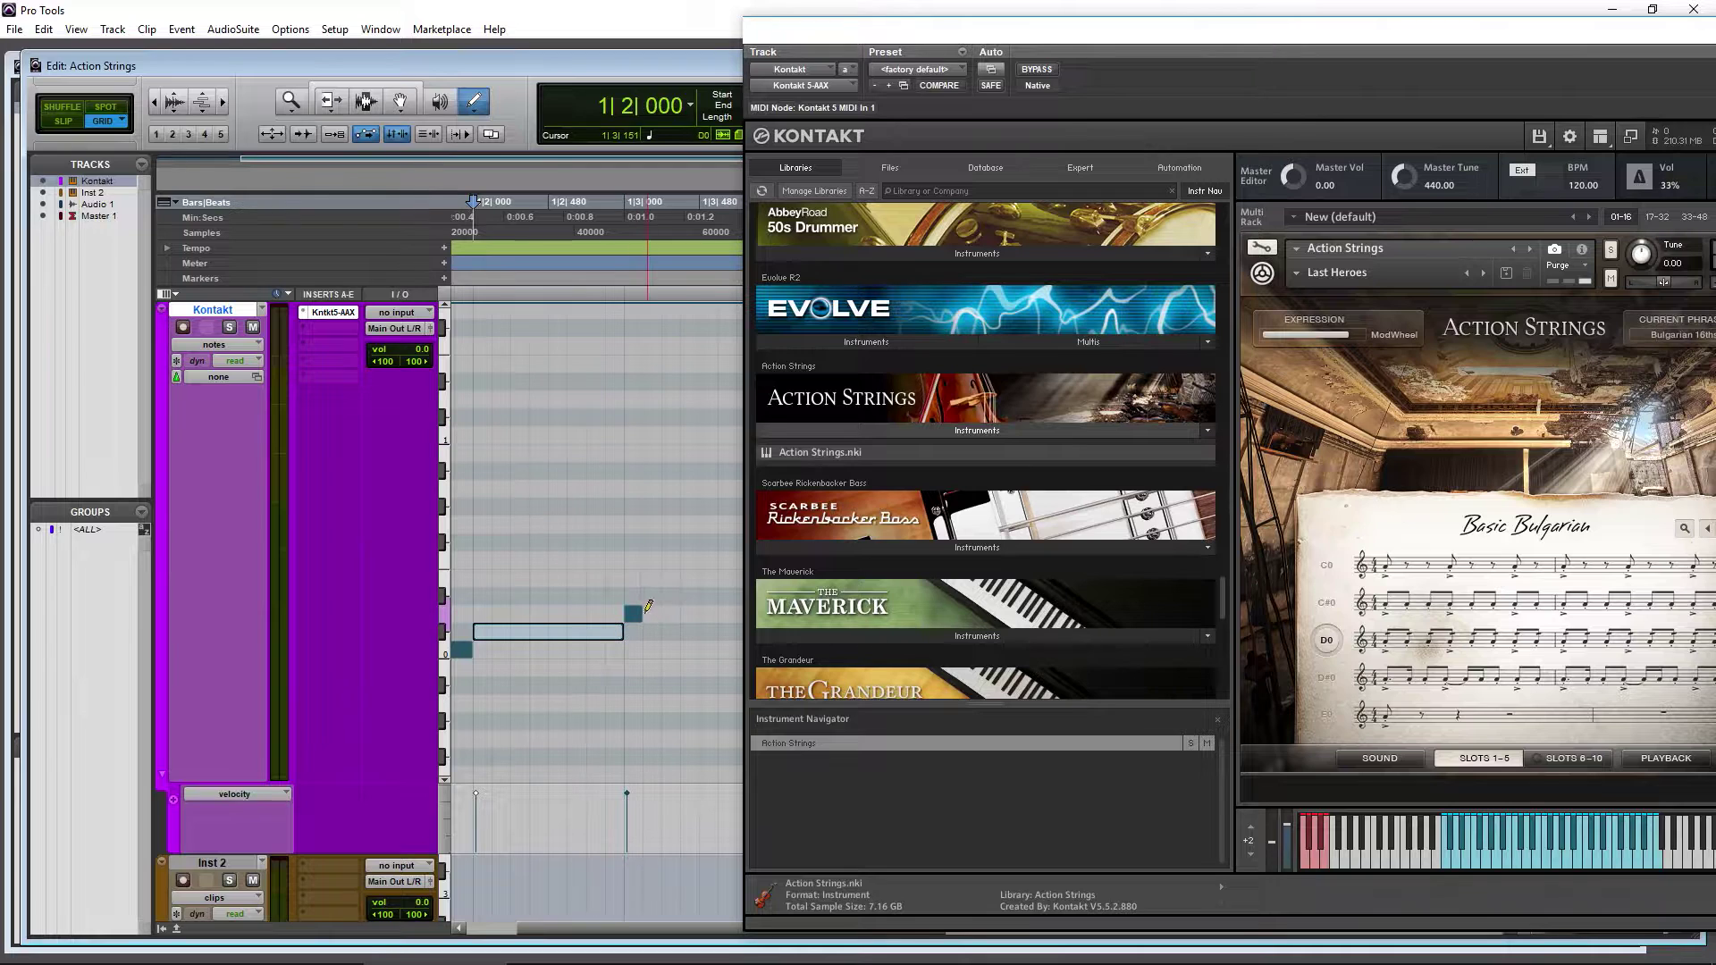
# Play back the sustained note with the lengthened keyswitch notes and stop playback
pyautogui.press('space')
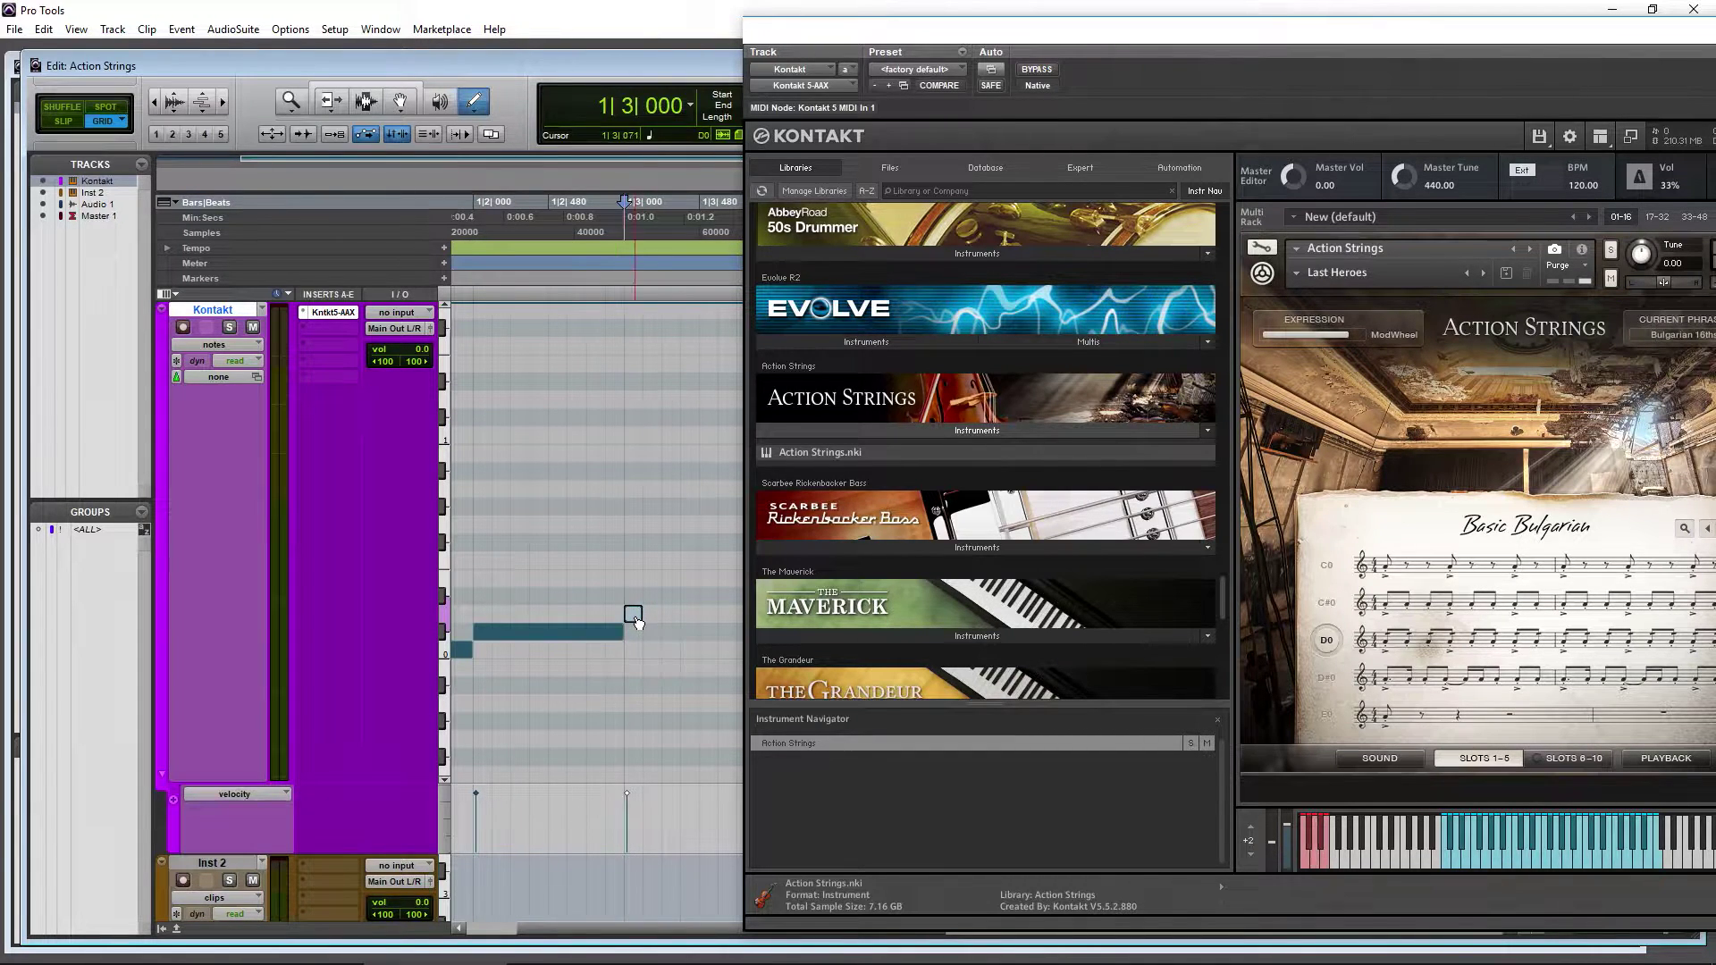
pyautogui.click(155, 102)
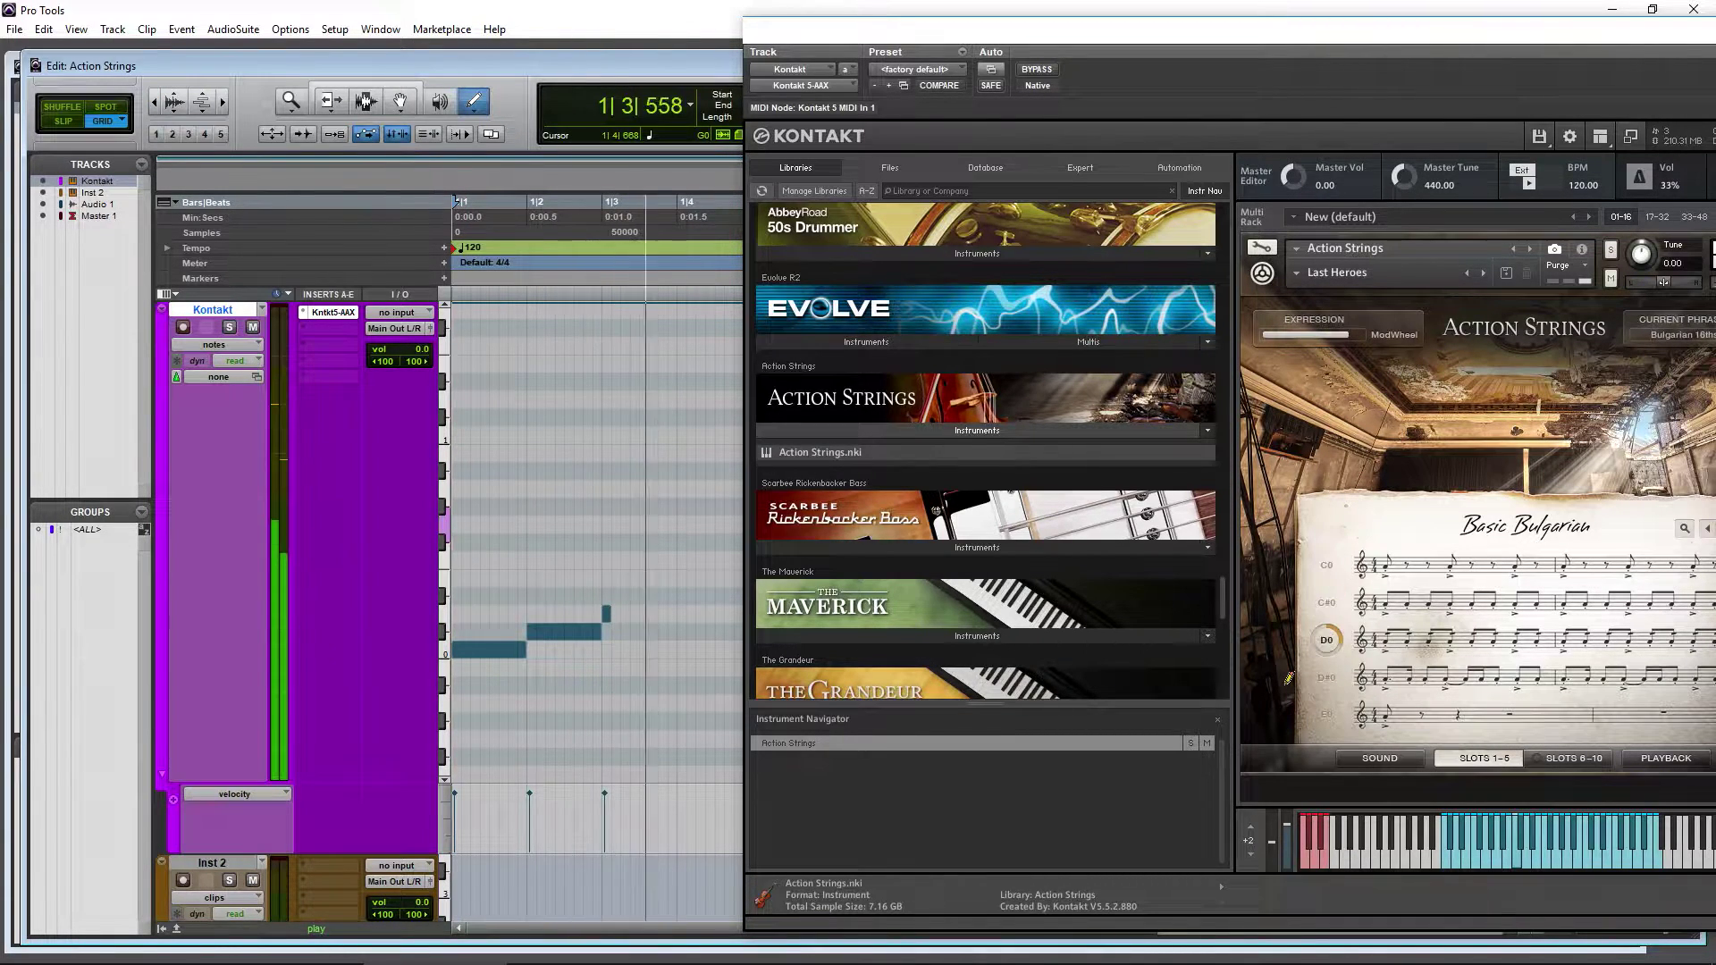
pyautogui.press('space')
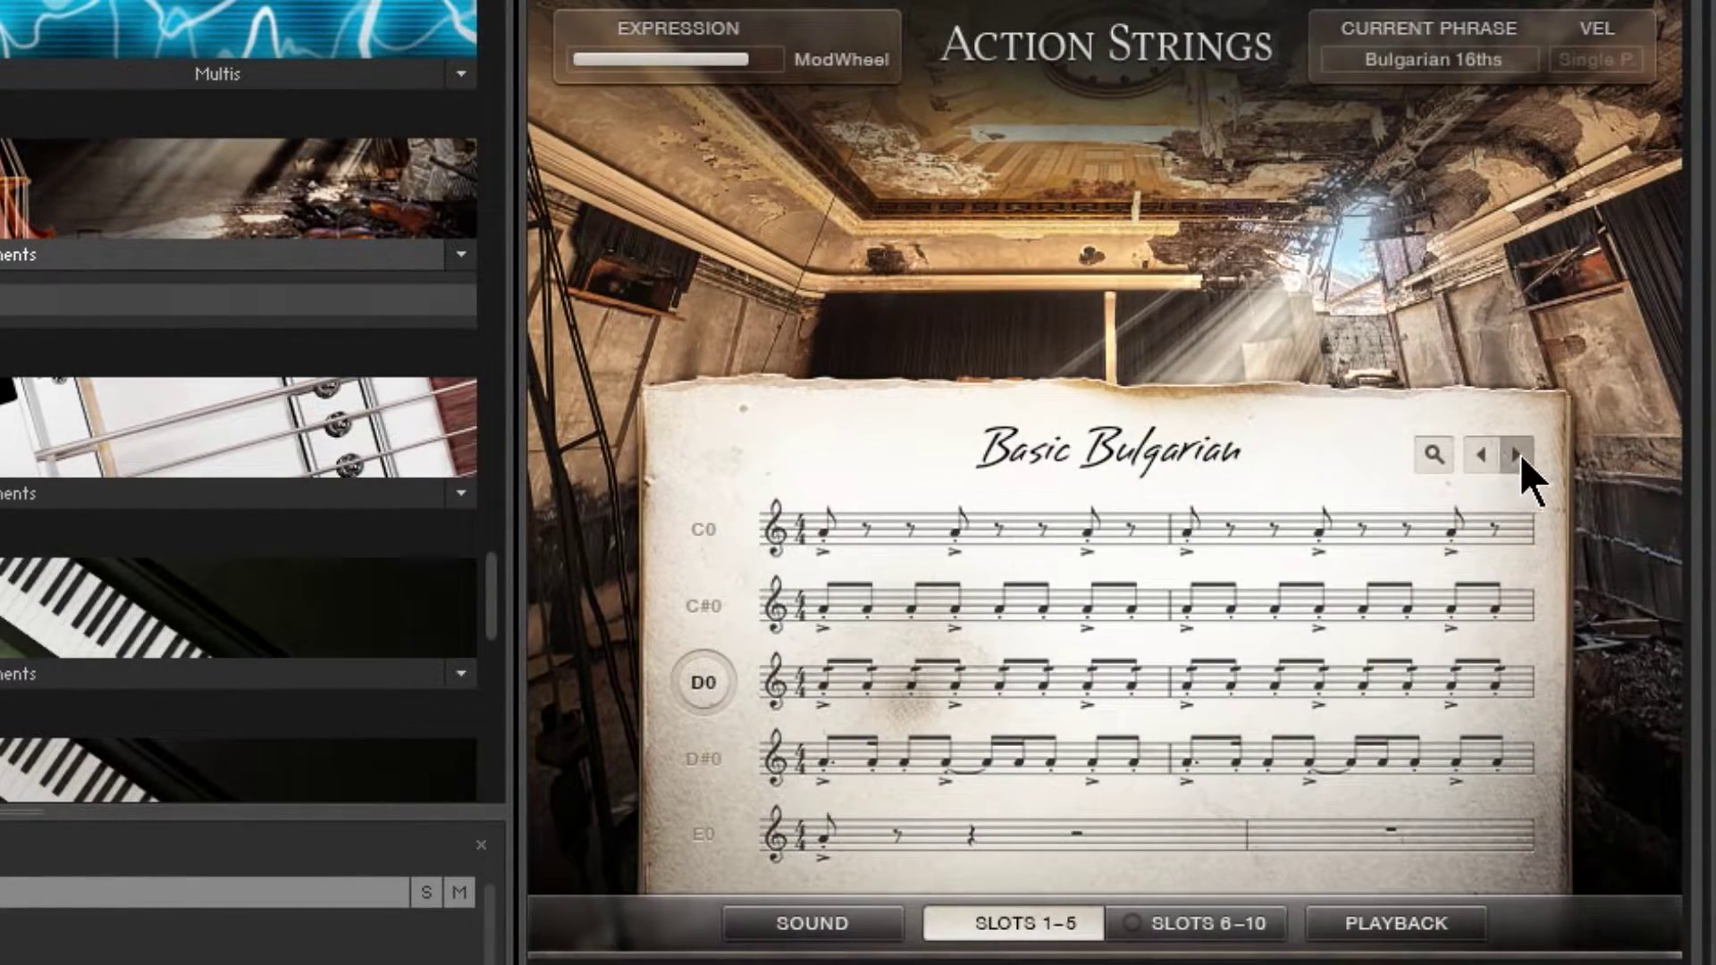
# Advance through the themes from Basic Bulgarian past Basic Breaks (Triplets) to Basic Rhythms 3/4
pyautogui.click(1516, 453)
pyautogui.click(1517, 453)
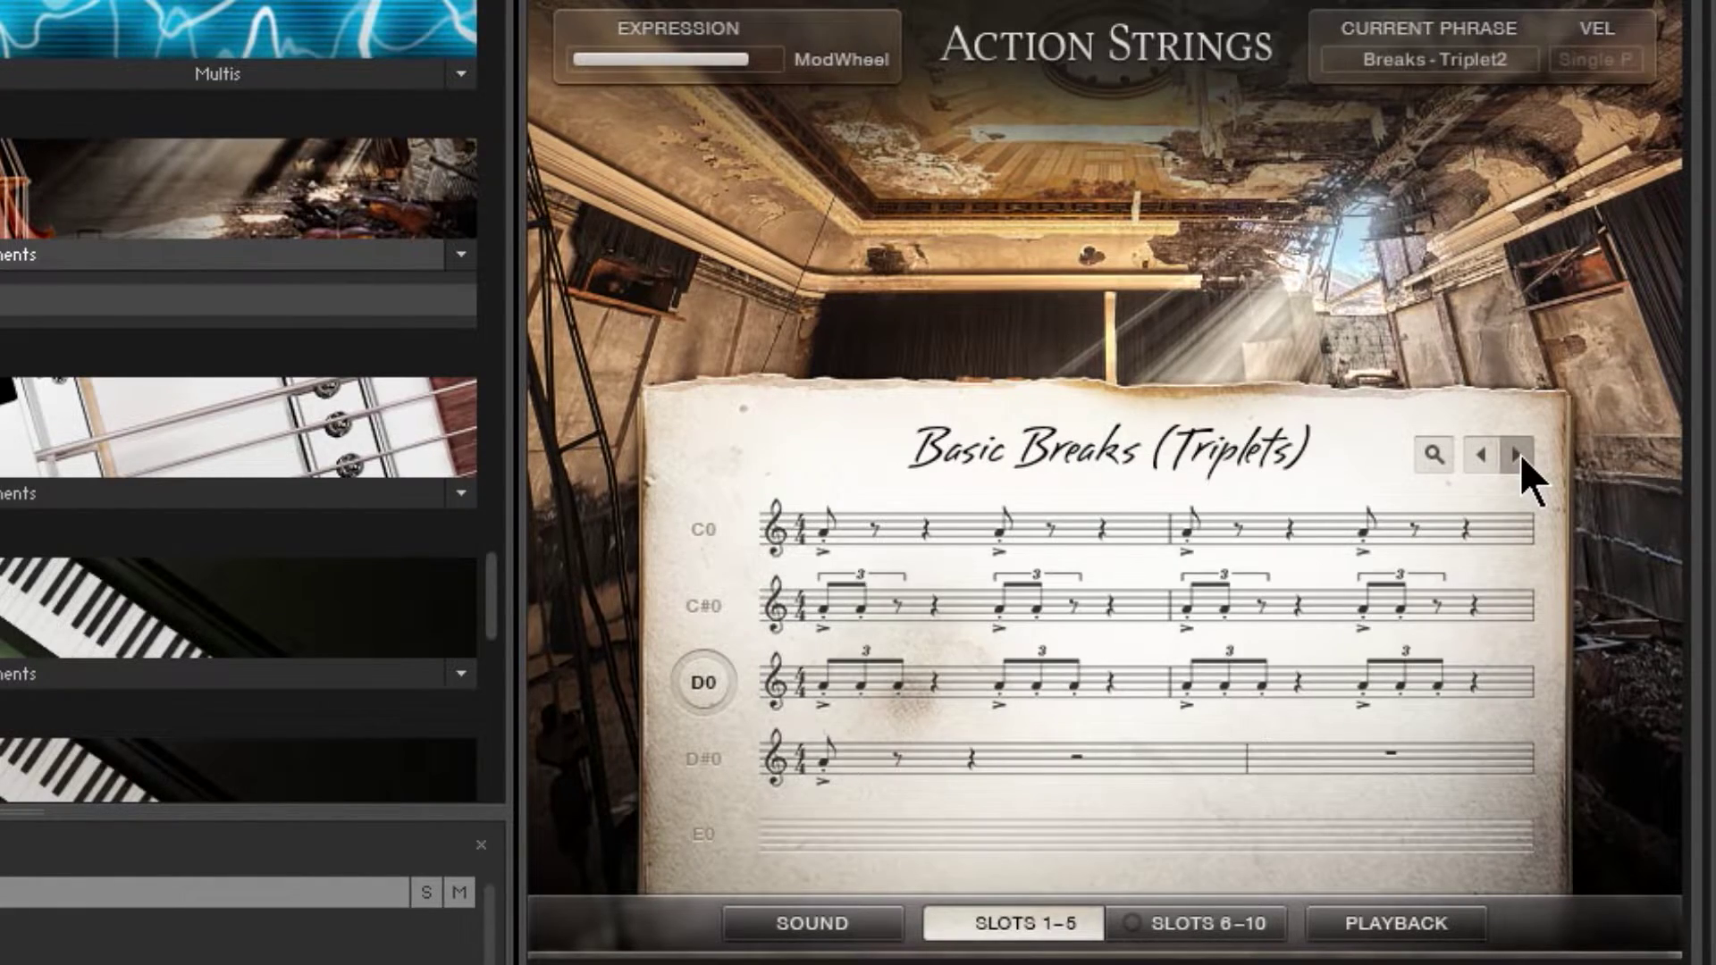
pyautogui.click(1519, 454)
pyautogui.click(1519, 454)
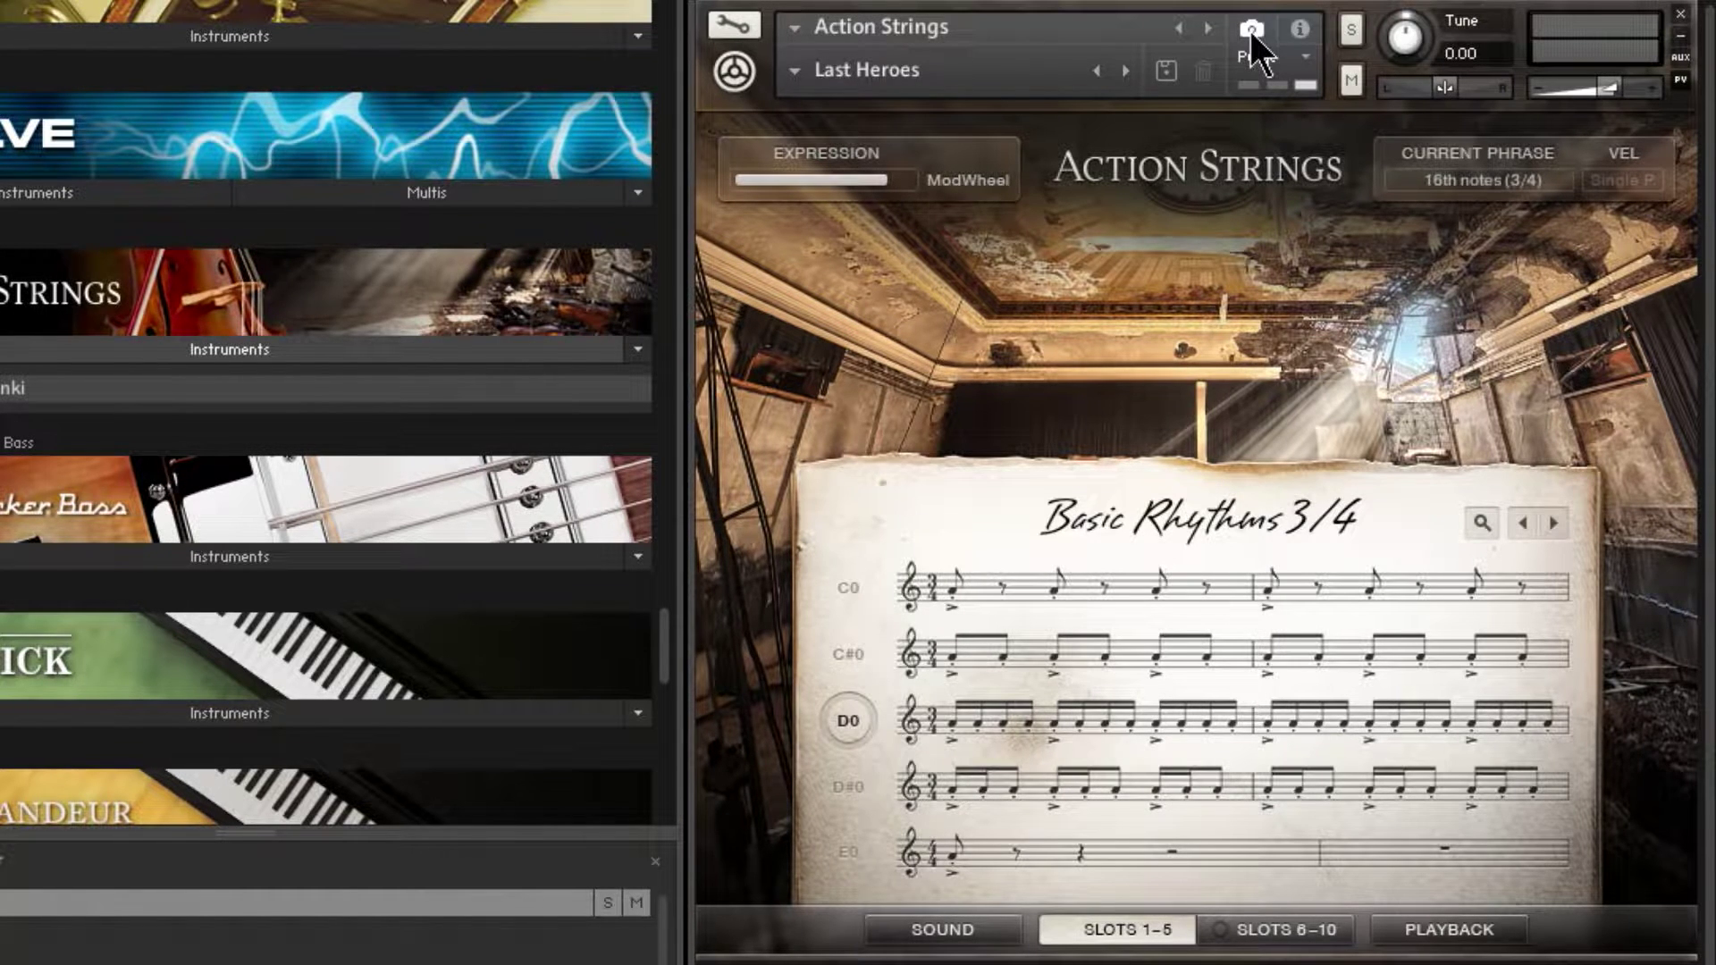
# Toggle the instrument header between info and snapshot views, browse the snapshot list and load Desert Storm
pyautogui.click(1292, 31)
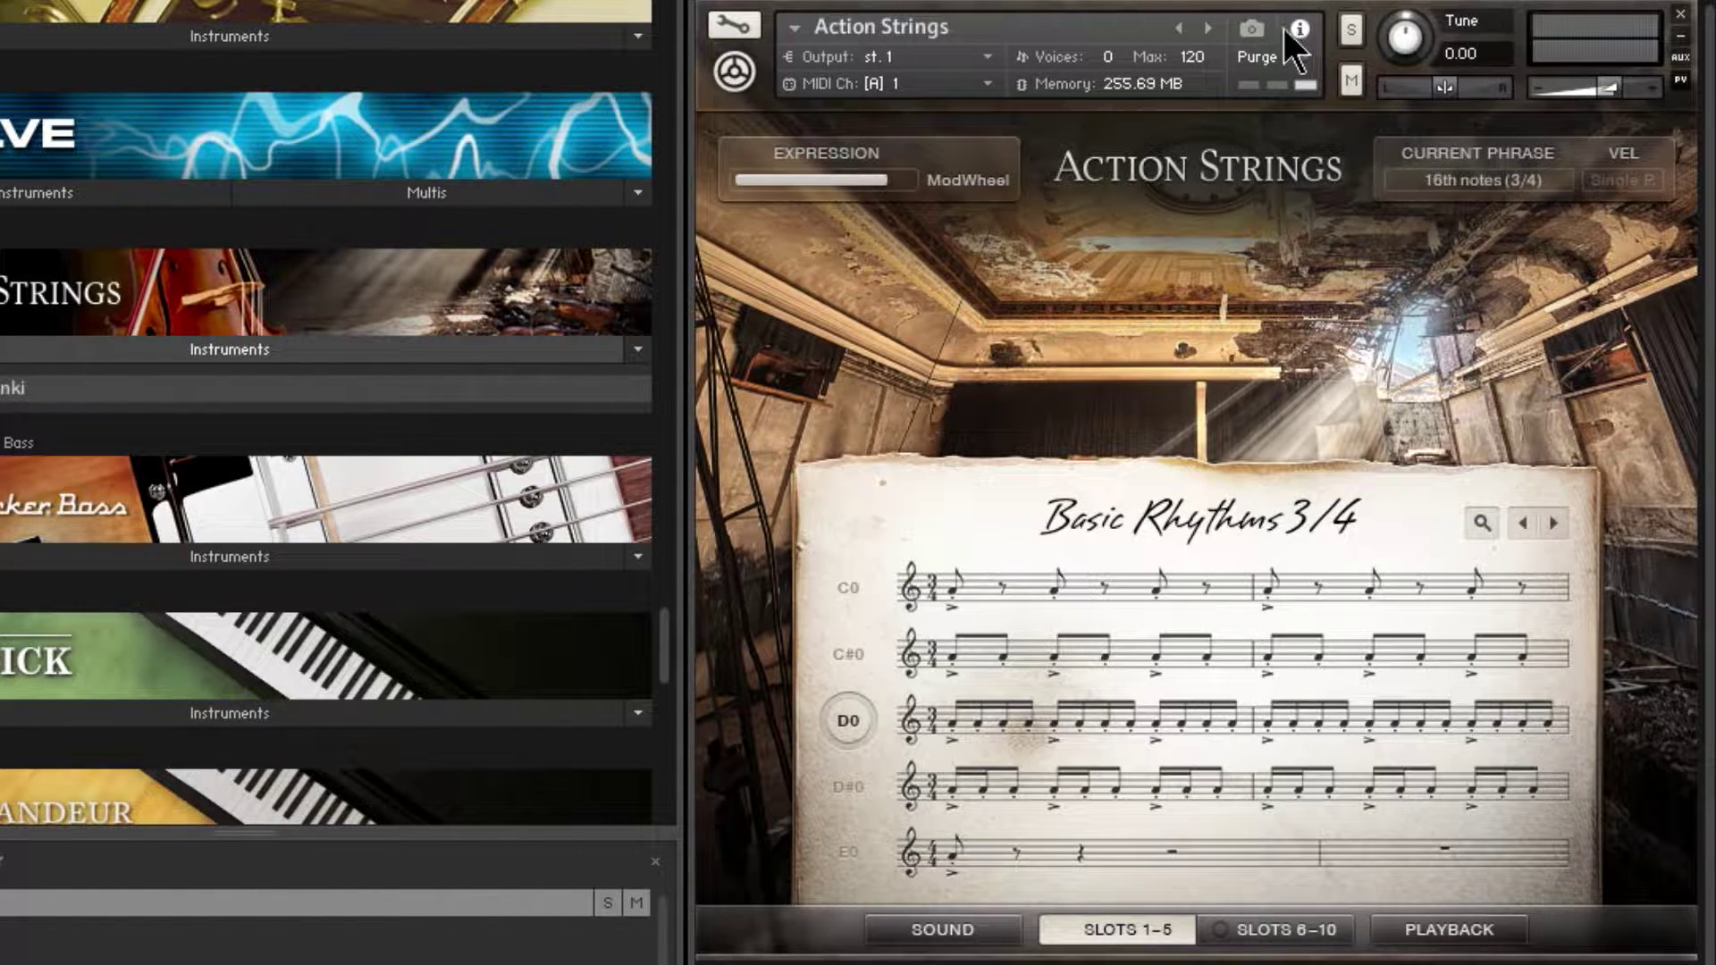
pyautogui.click(1240, 29)
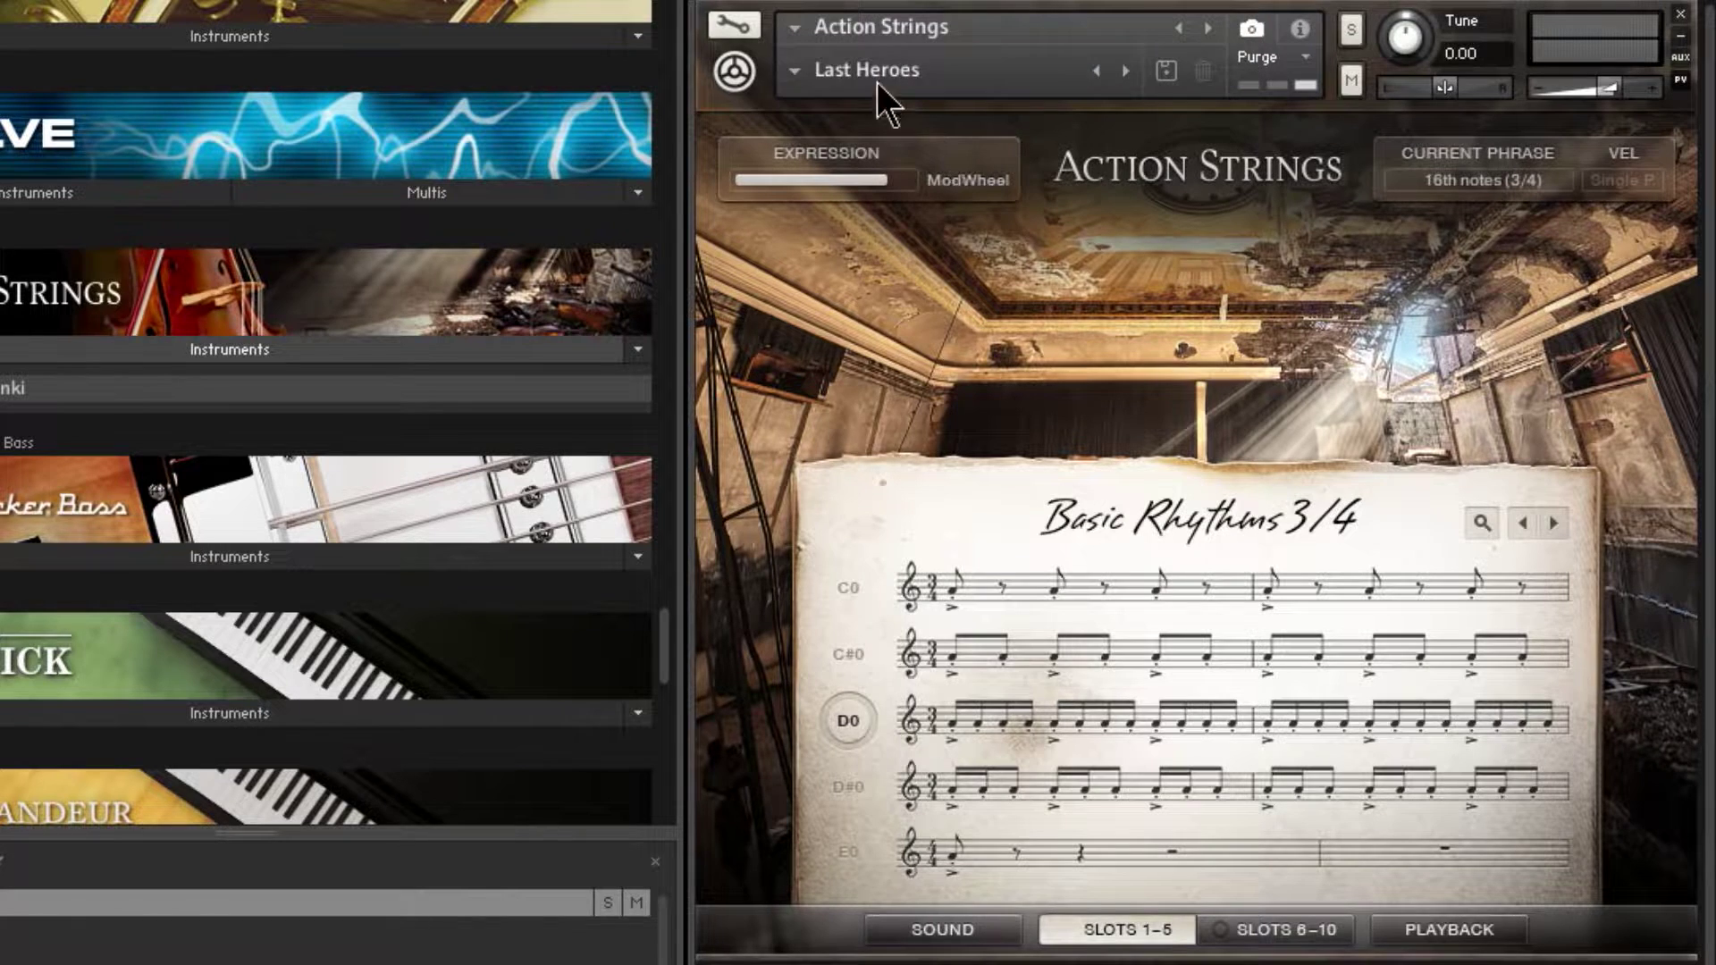
pyautogui.click(802, 73)
pyautogui.scroll(-3, 888, 728)
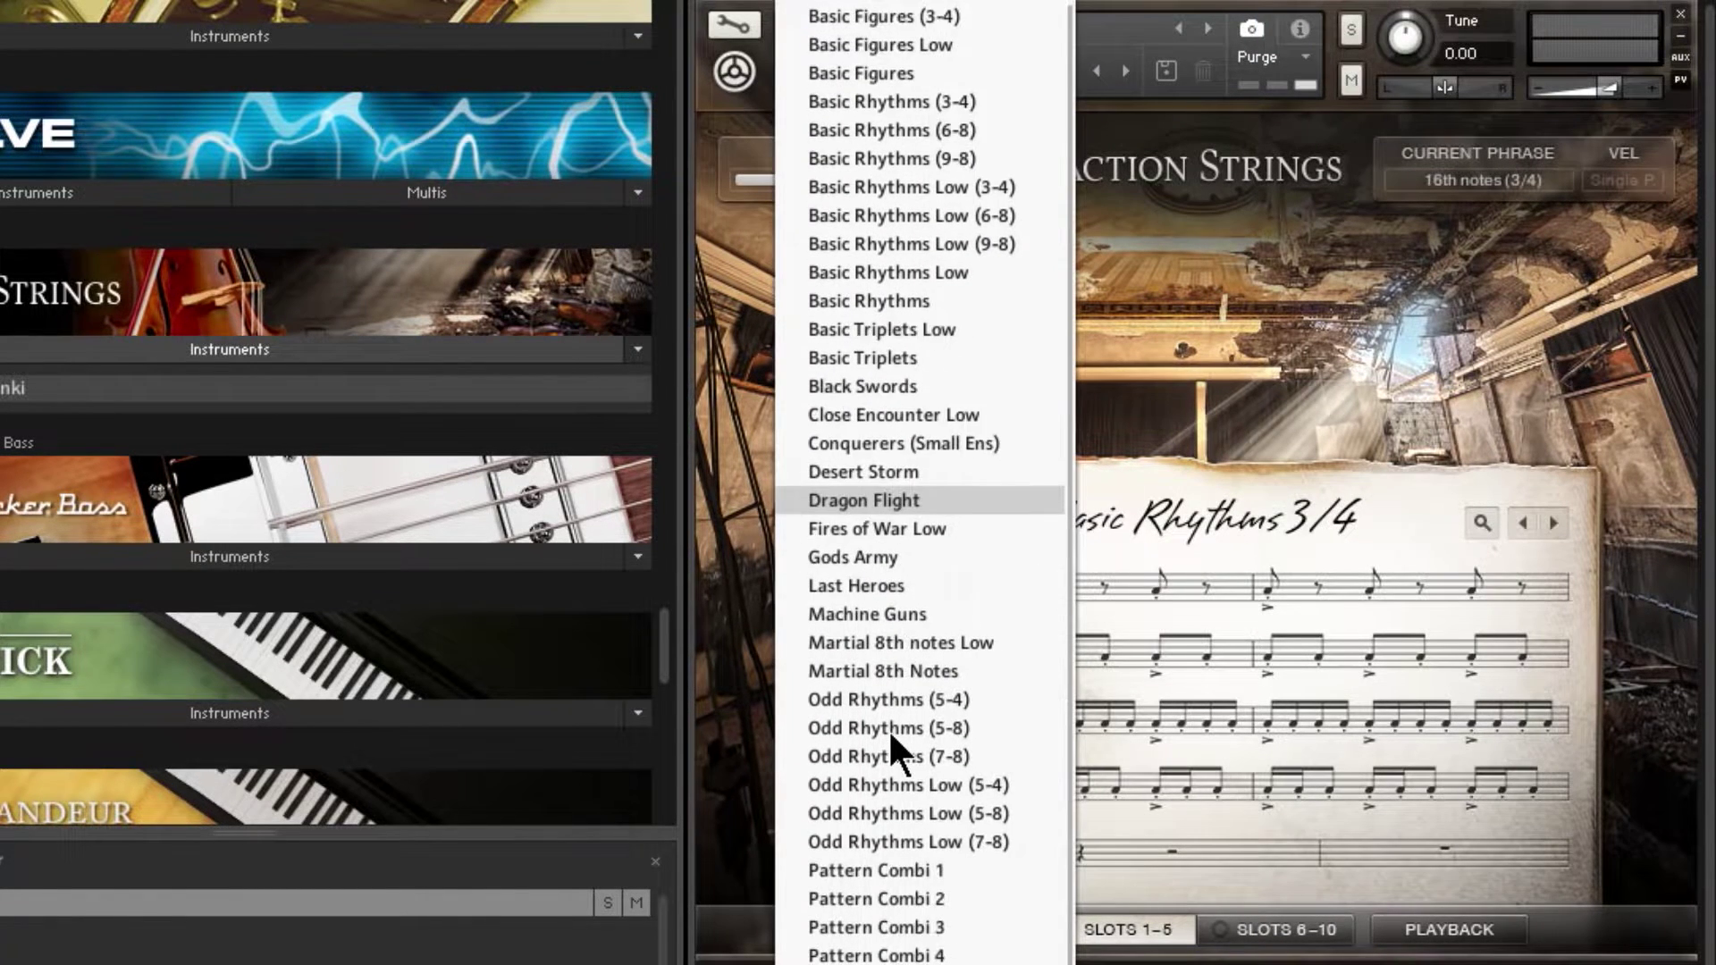
pyautogui.scroll(-1, 887, 727)
pyautogui.scroll(4, 888, 907)
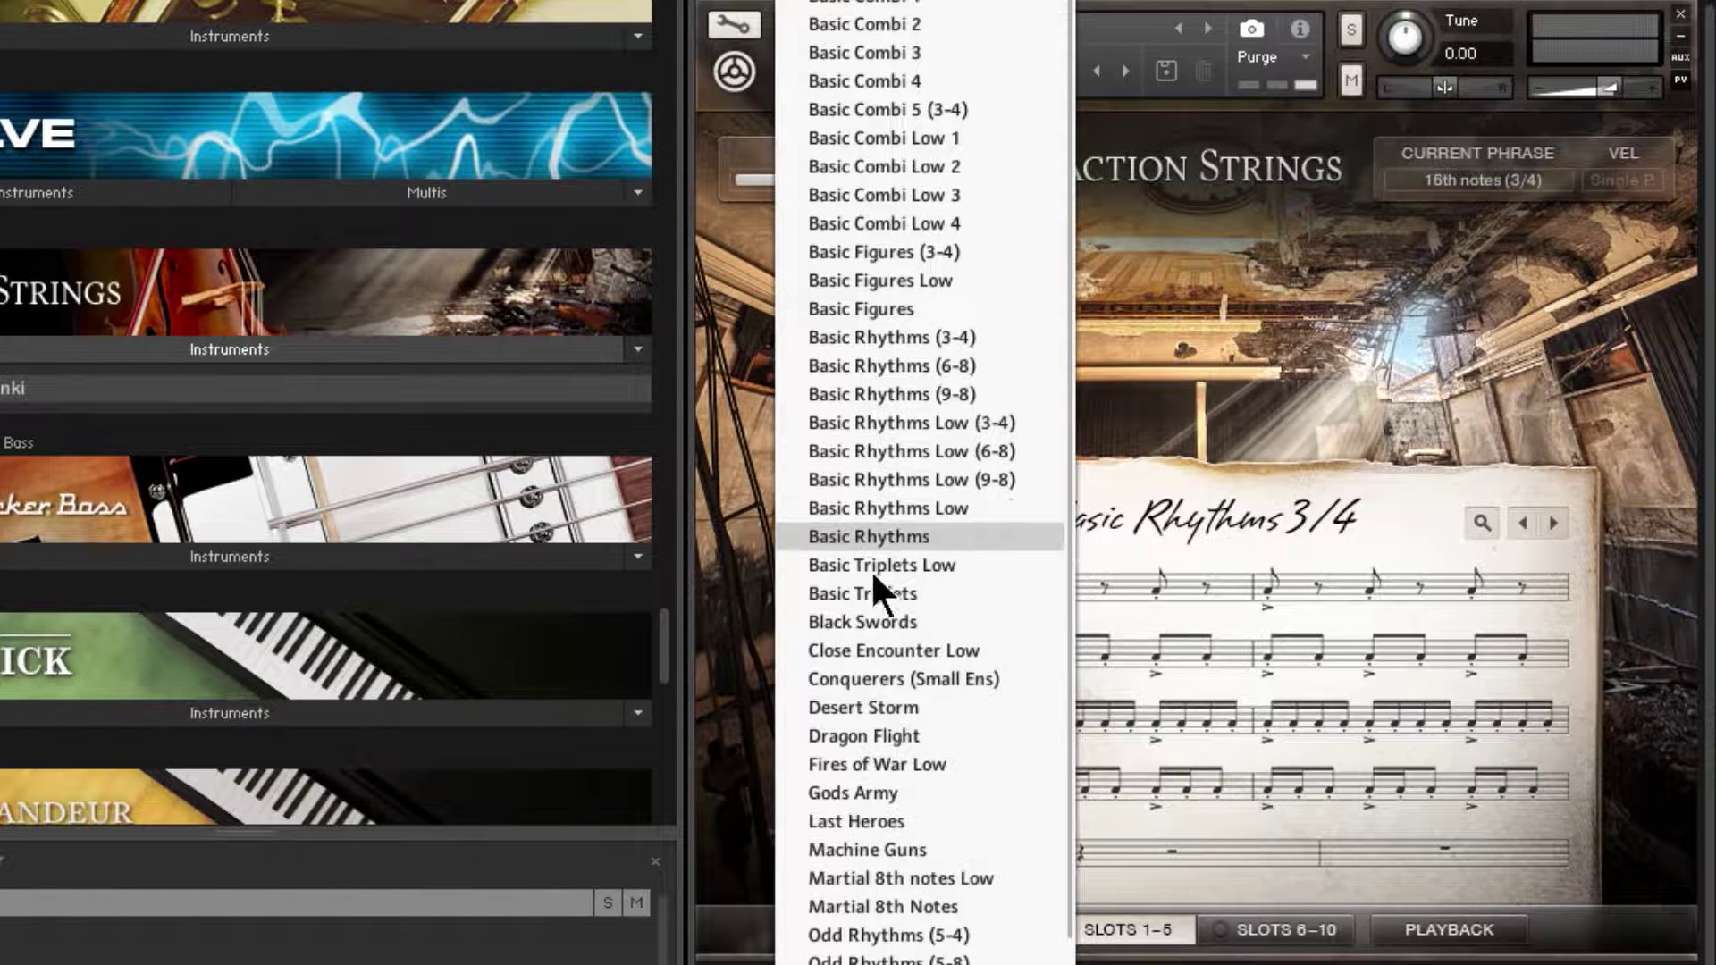
pyautogui.click(891, 706)
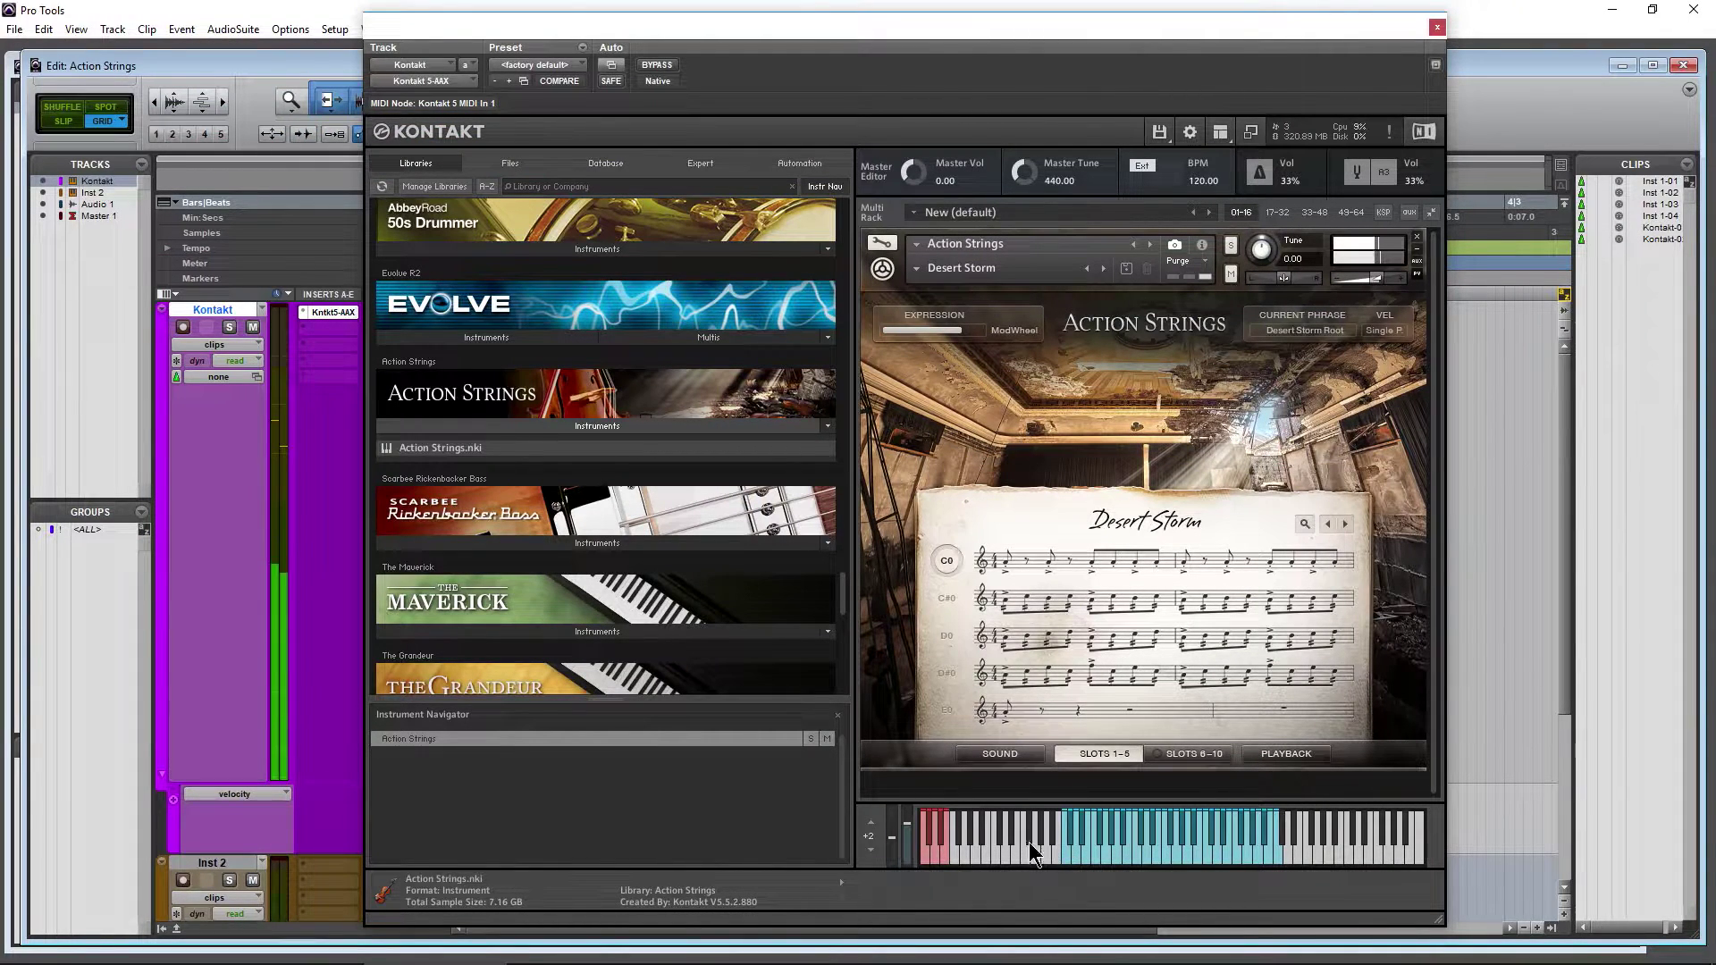
# Switch Desert Storm to the D0 phrase, audition it with a note in the playable range, and reposition the Kontakt window
pyautogui.click(935, 860)
pyautogui.click(1082, 859)
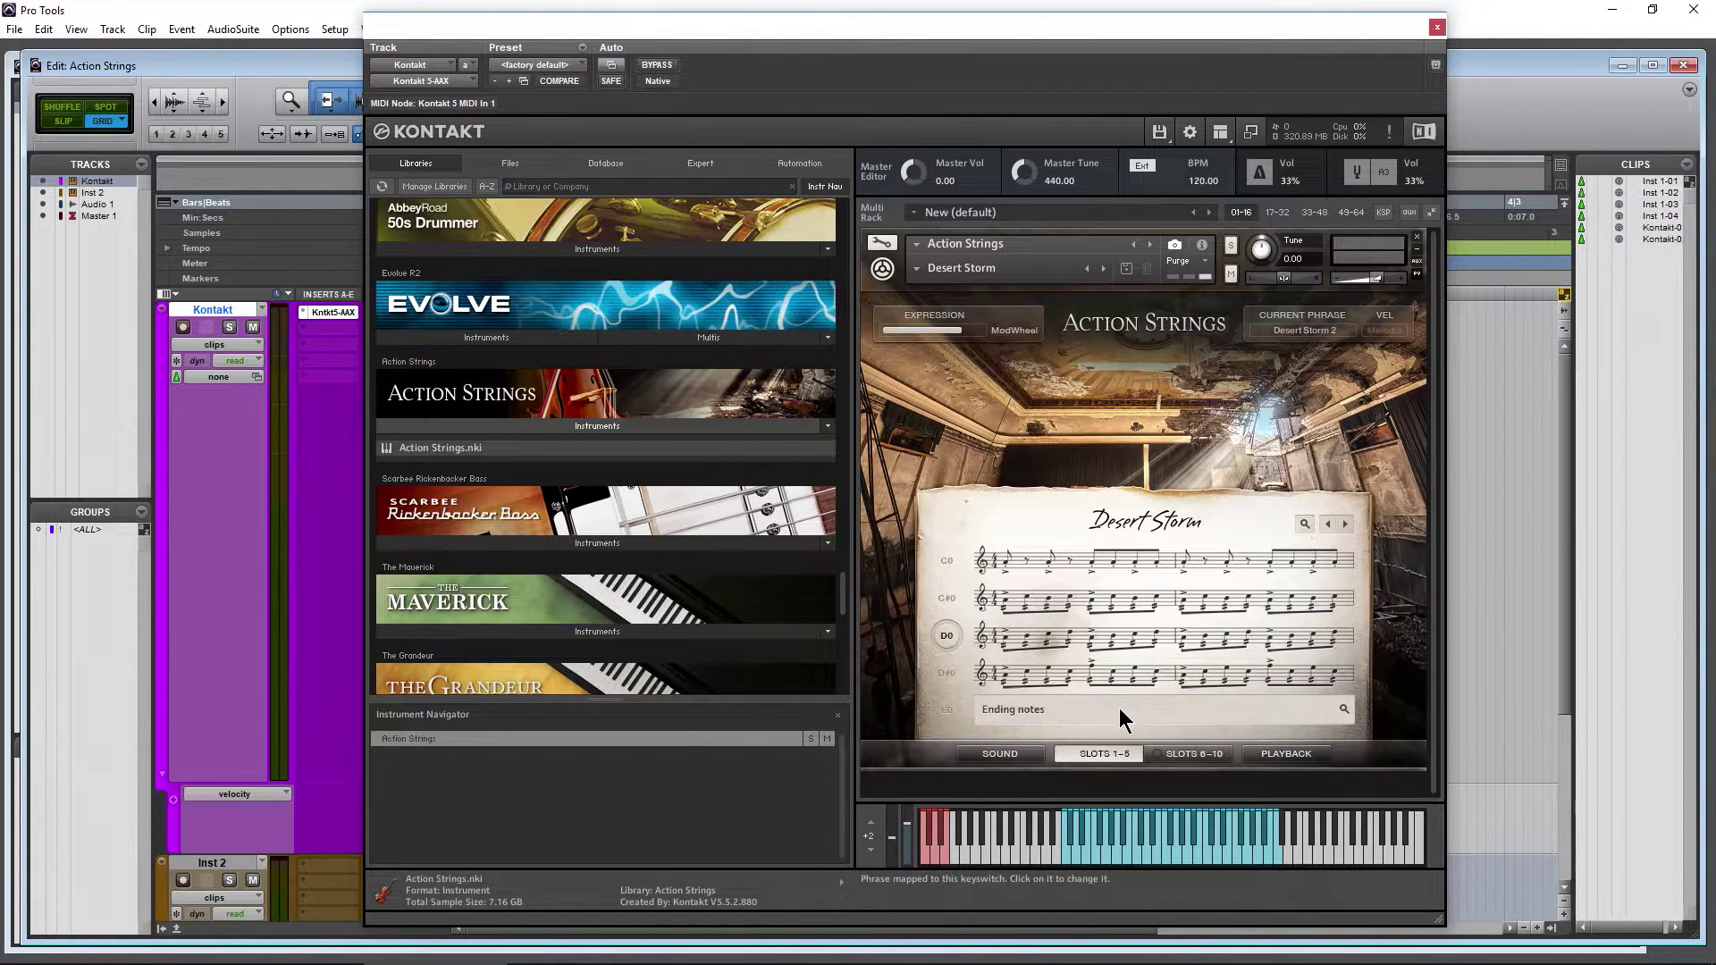
pyautogui.moveTo(1181, 33); pyautogui.dragTo(934, 39)
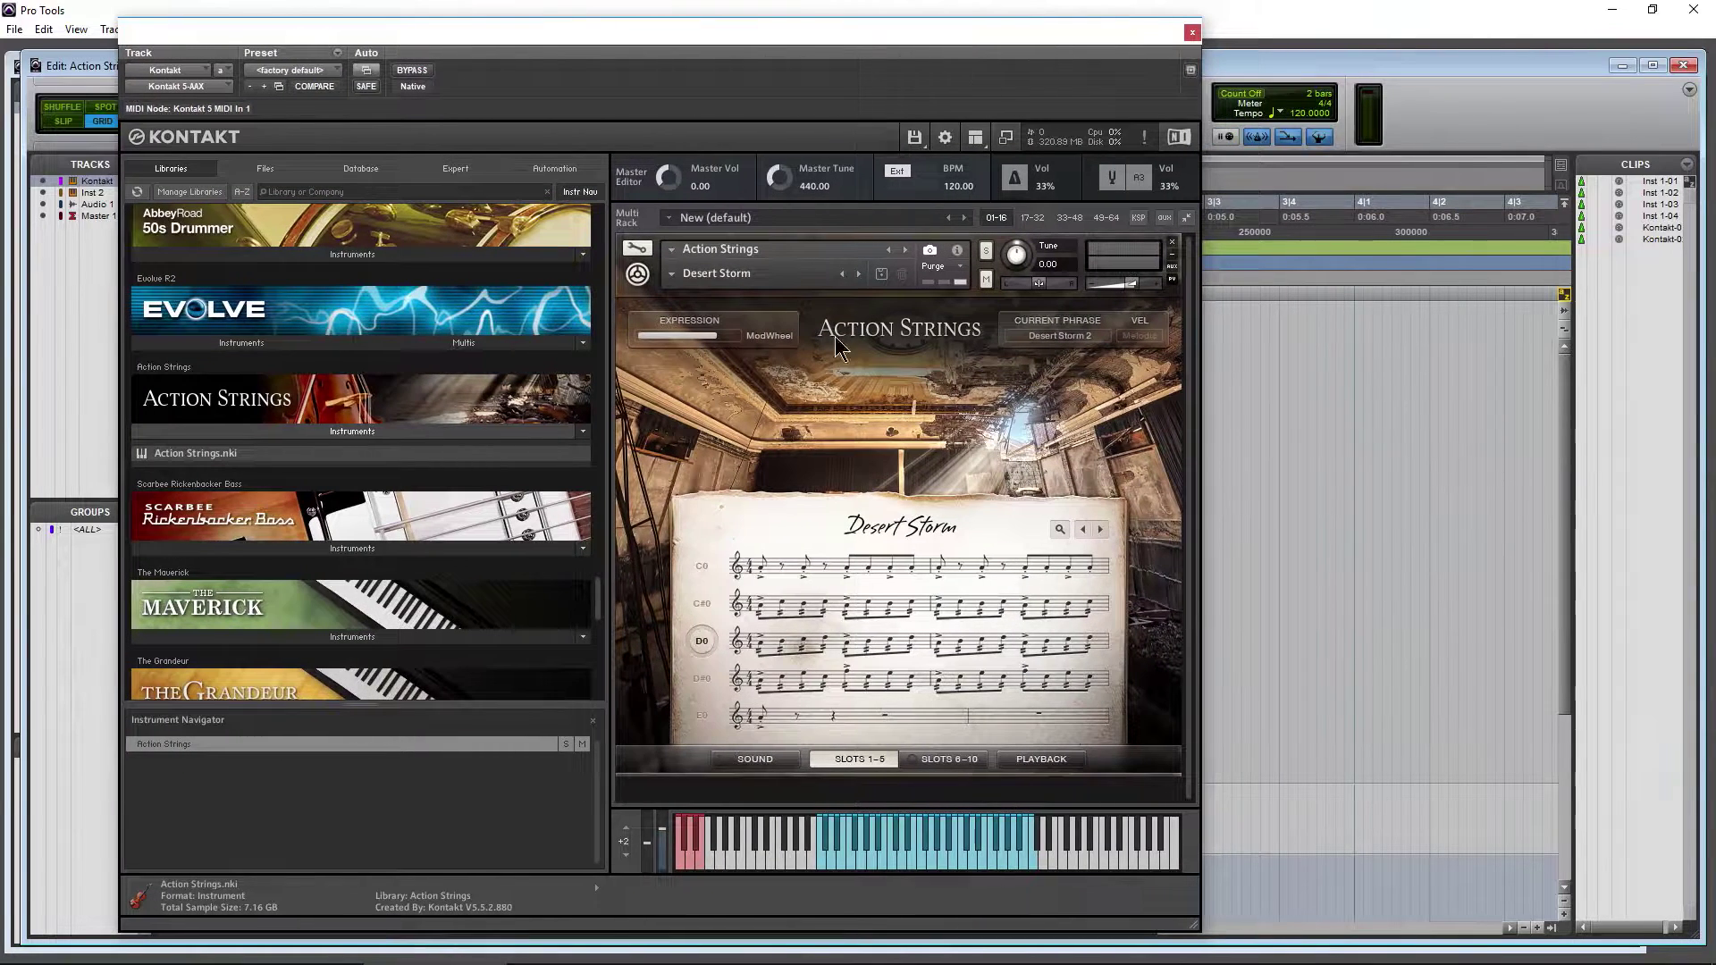
# Lower the session tempo to 90 BPM and audition the Desert Storm D0 phrase before and after the change
pyautogui.click(852, 849)
pyautogui.press('Return')
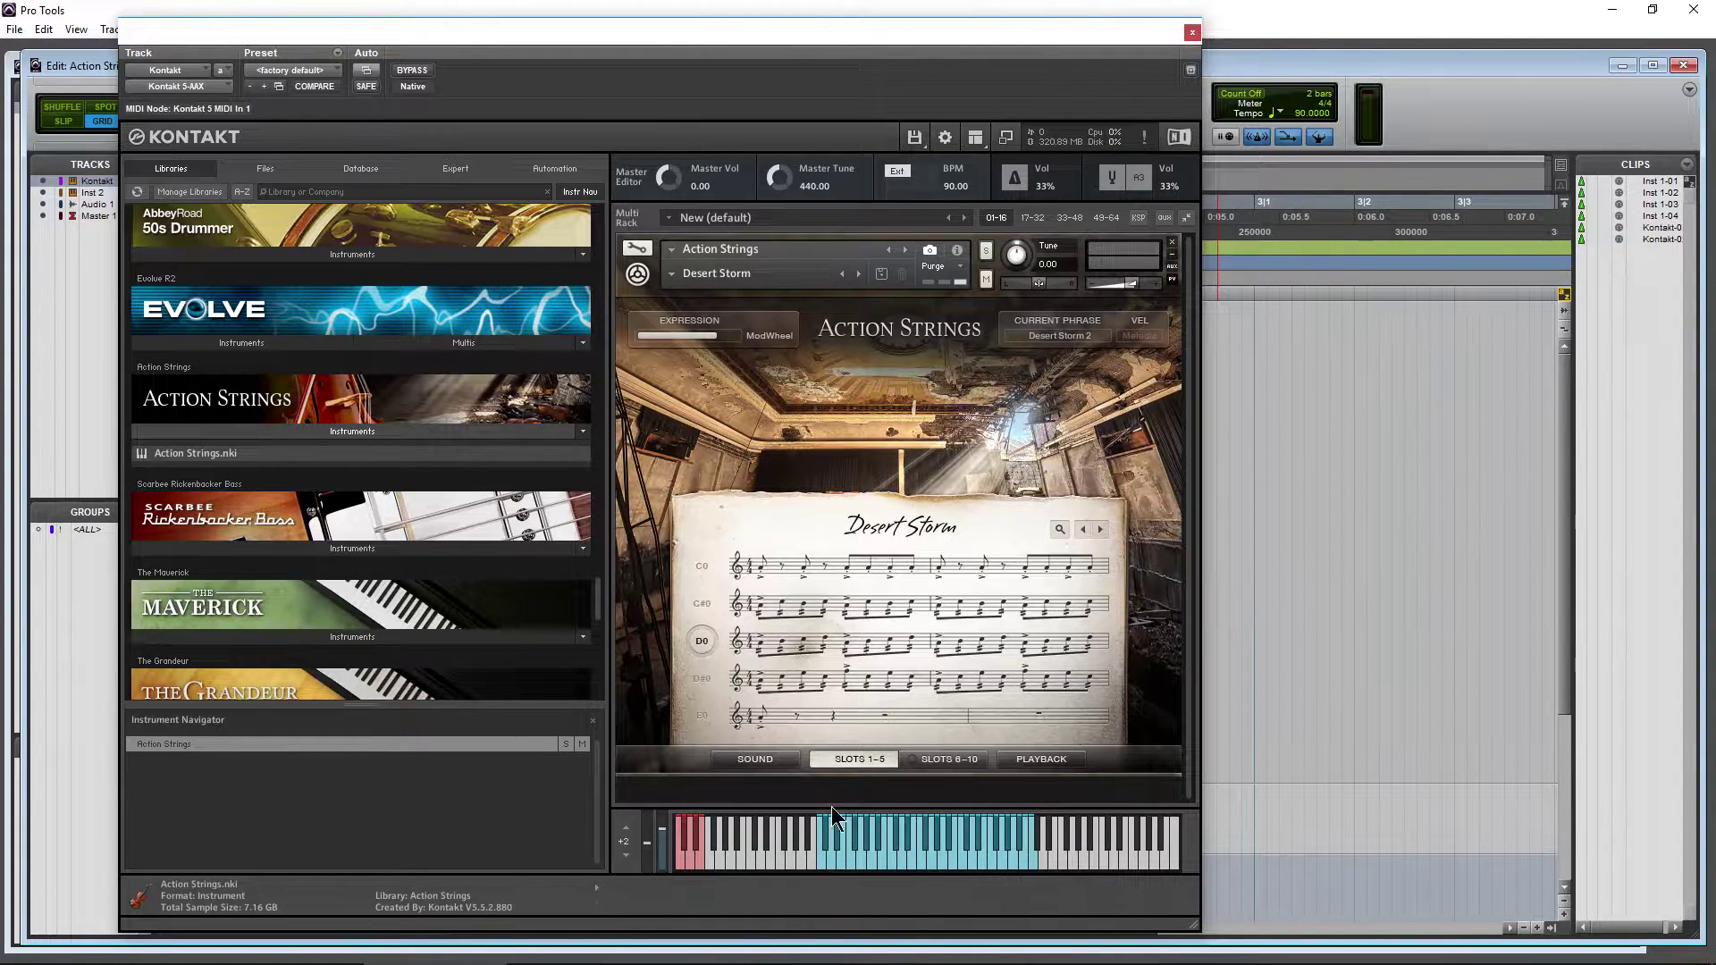
pyautogui.click(861, 849)
# Raise the session tempo to 300 BPM, then play and stop the Desert Storm D0 phrase at that speed
pyautogui.click(1299, 113)
pyautogui.press('Return')
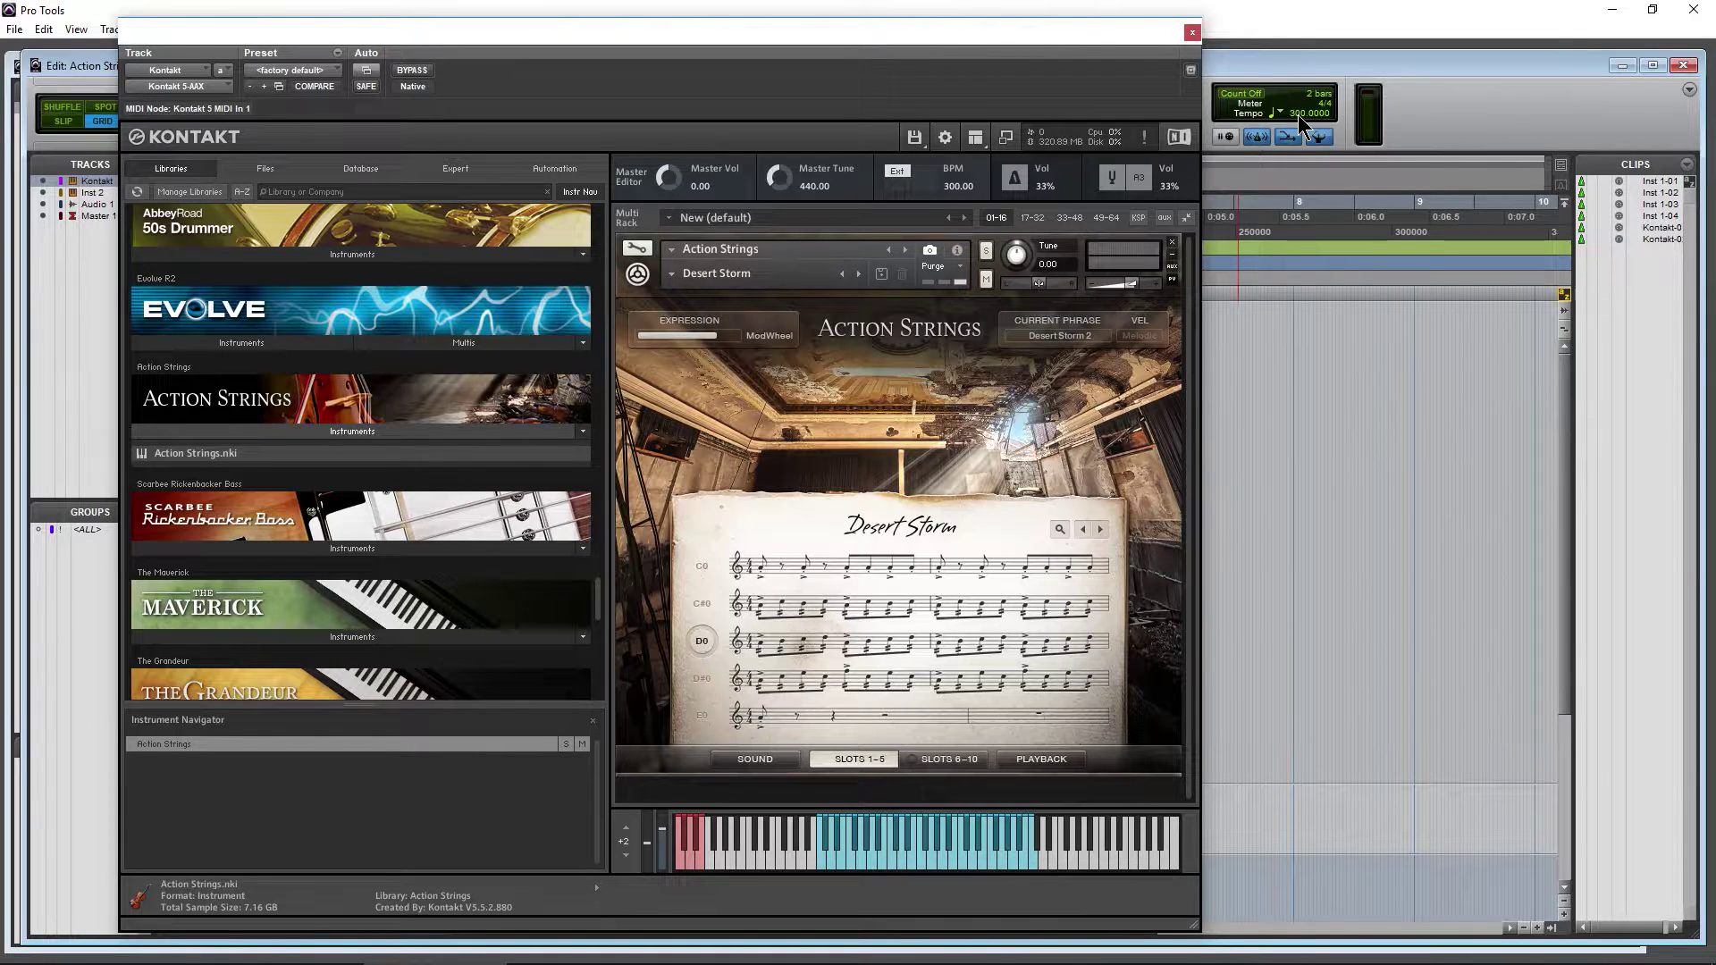
pyautogui.press('space')
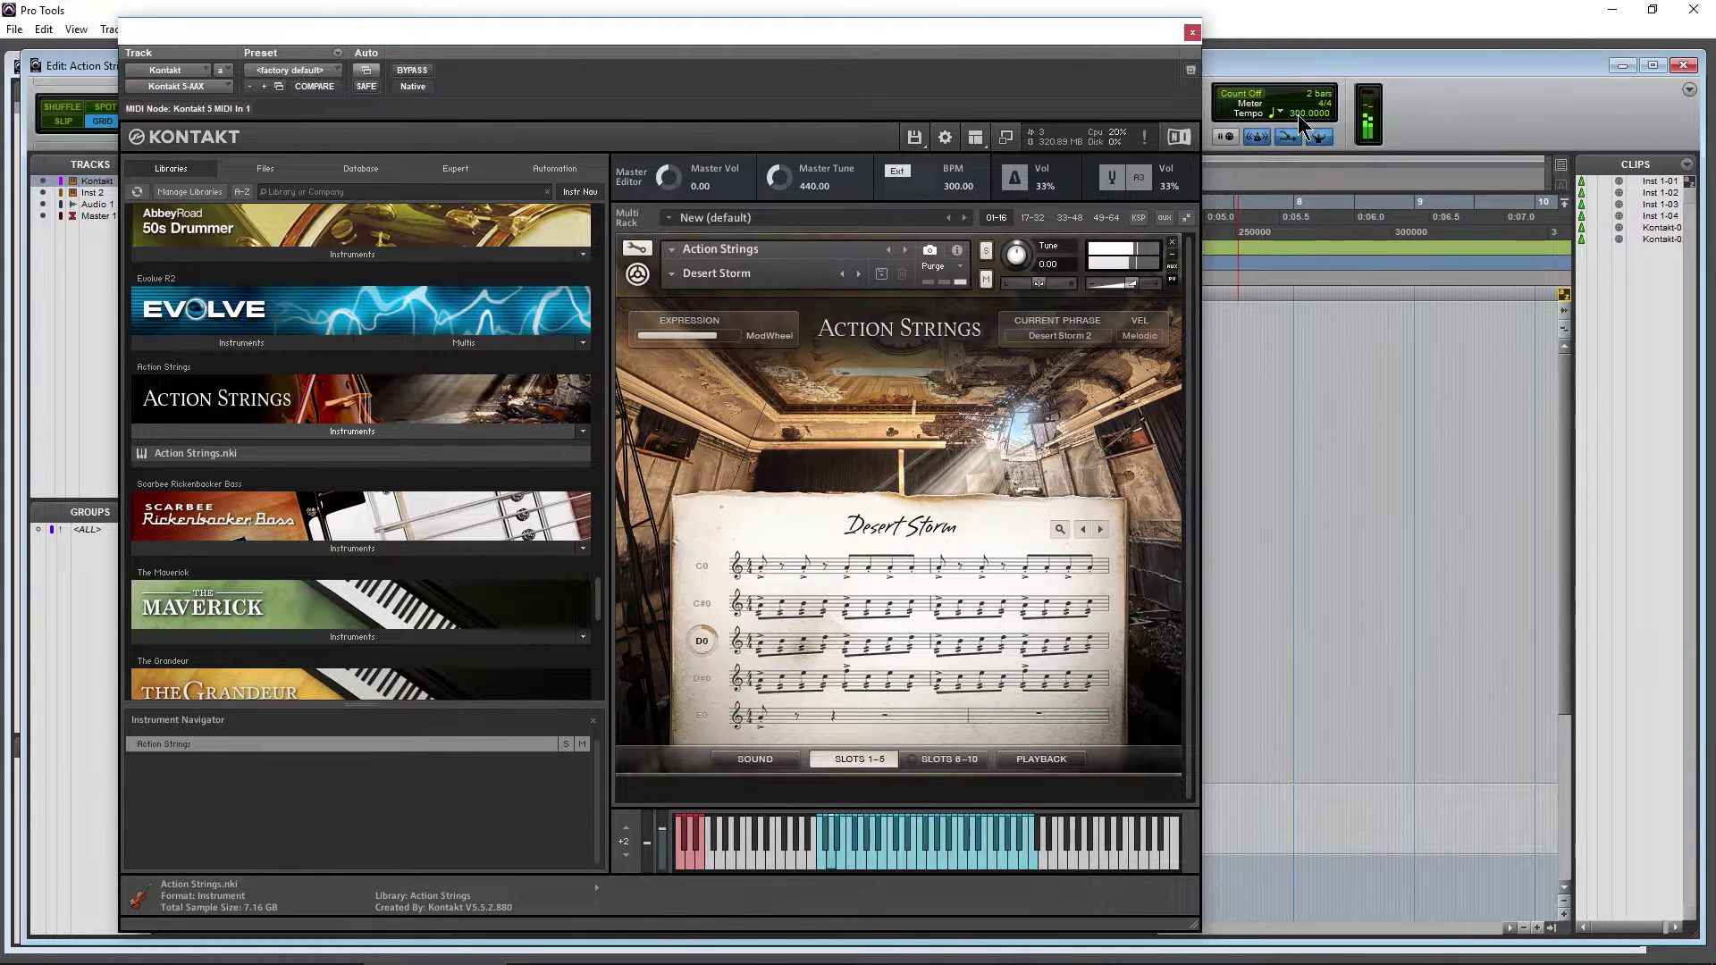
pyautogui.press('space')
# Drop the session tempo to 40 BPM, play the phrase at that speed, and restore the tempo to 120 BPM
pyautogui.click(1300, 114)
pyautogui.write('40')
pyautogui.press('Return')
pyautogui.press('space')
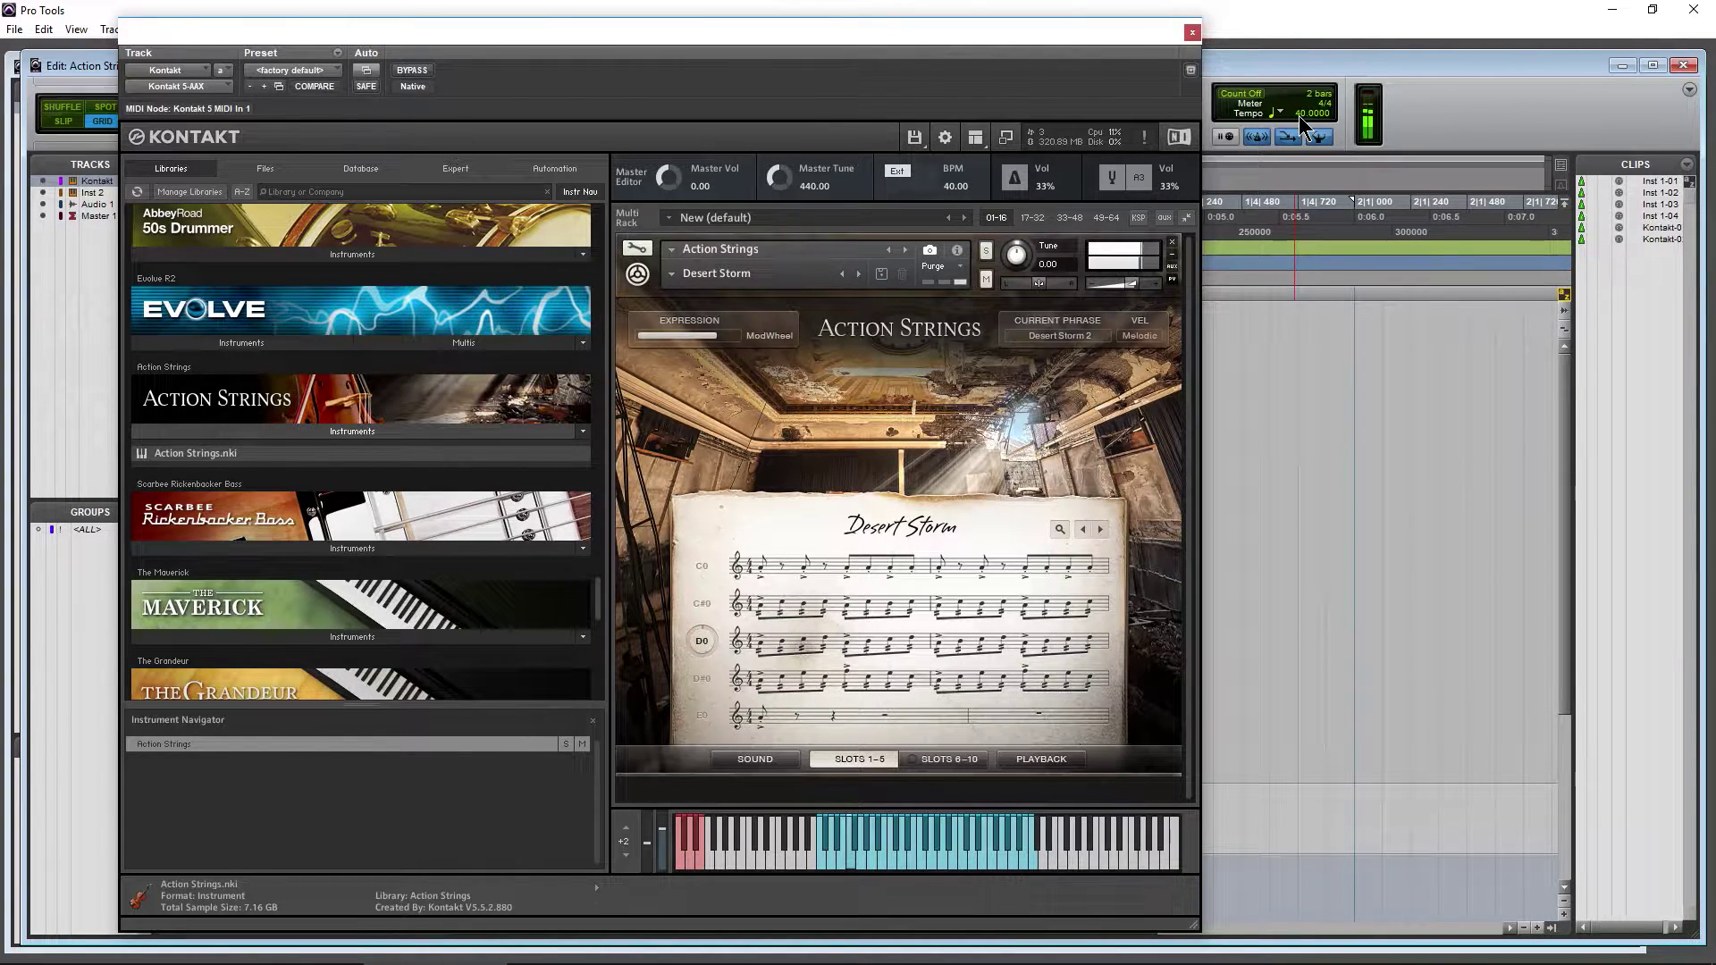
pyautogui.press('space')
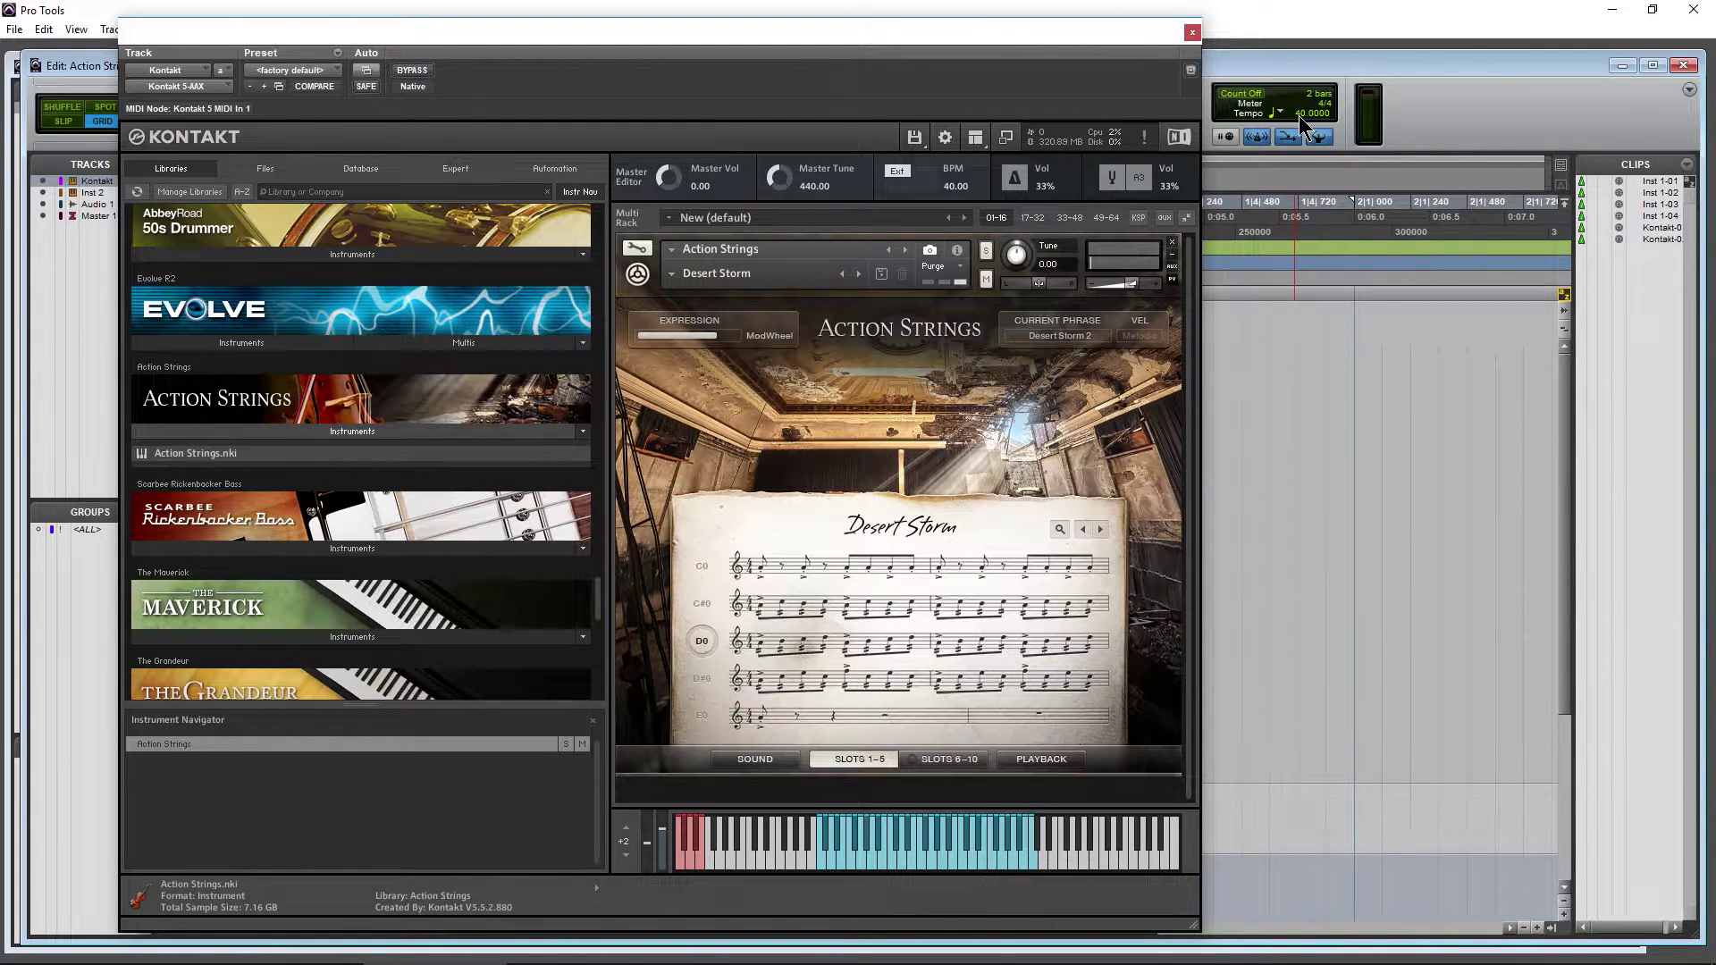
pyautogui.click(1300, 114)
pyautogui.write('120')
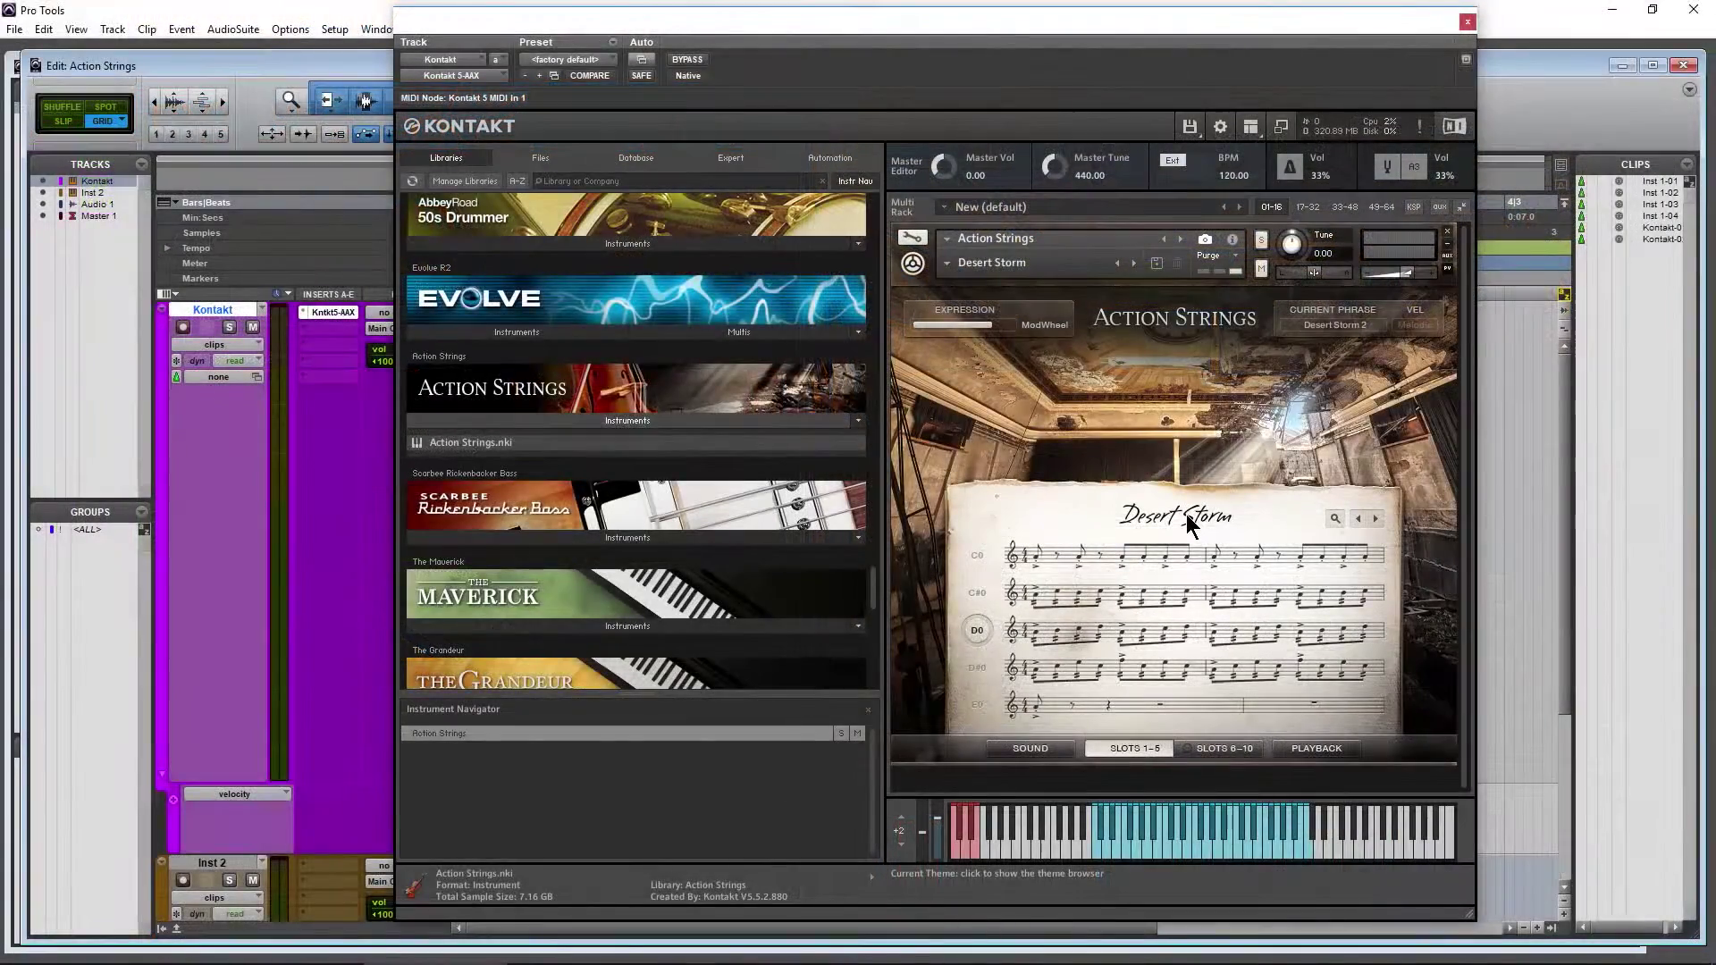
# Browse the themes filtered by Low Ens and High Ens, and leave the theme browser without choosing one
pyautogui.click(1224, 416)
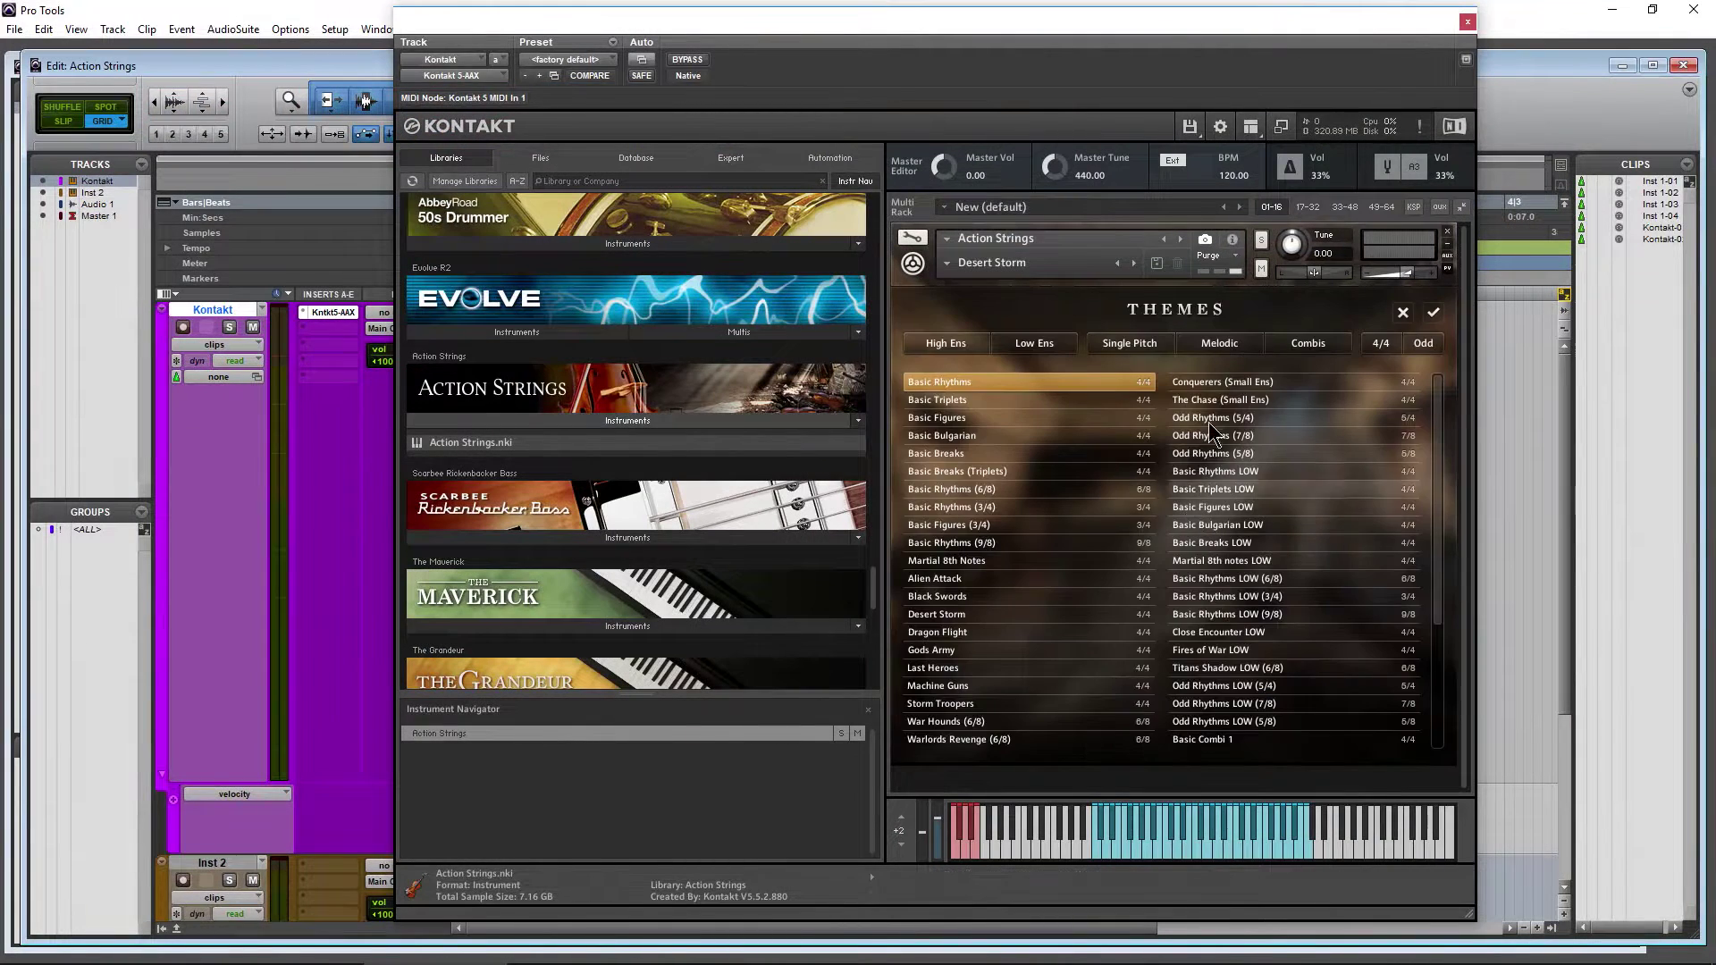
pyautogui.click(1033, 345)
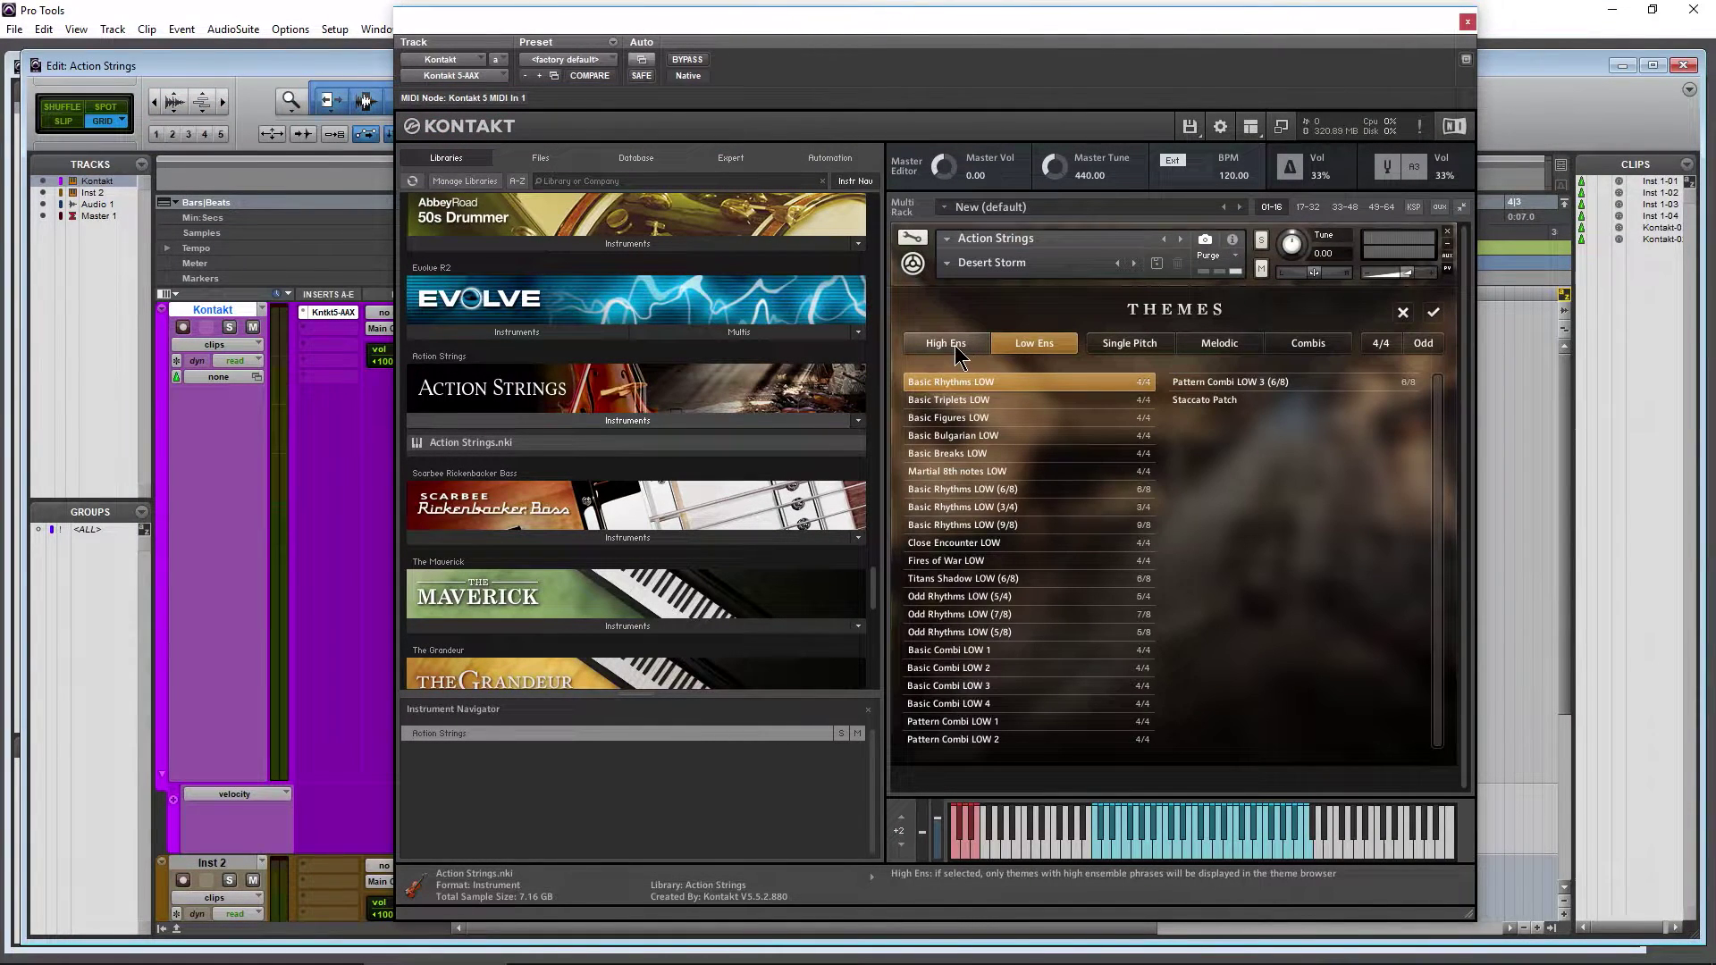
pyautogui.click(954, 349)
pyautogui.click(1402, 314)
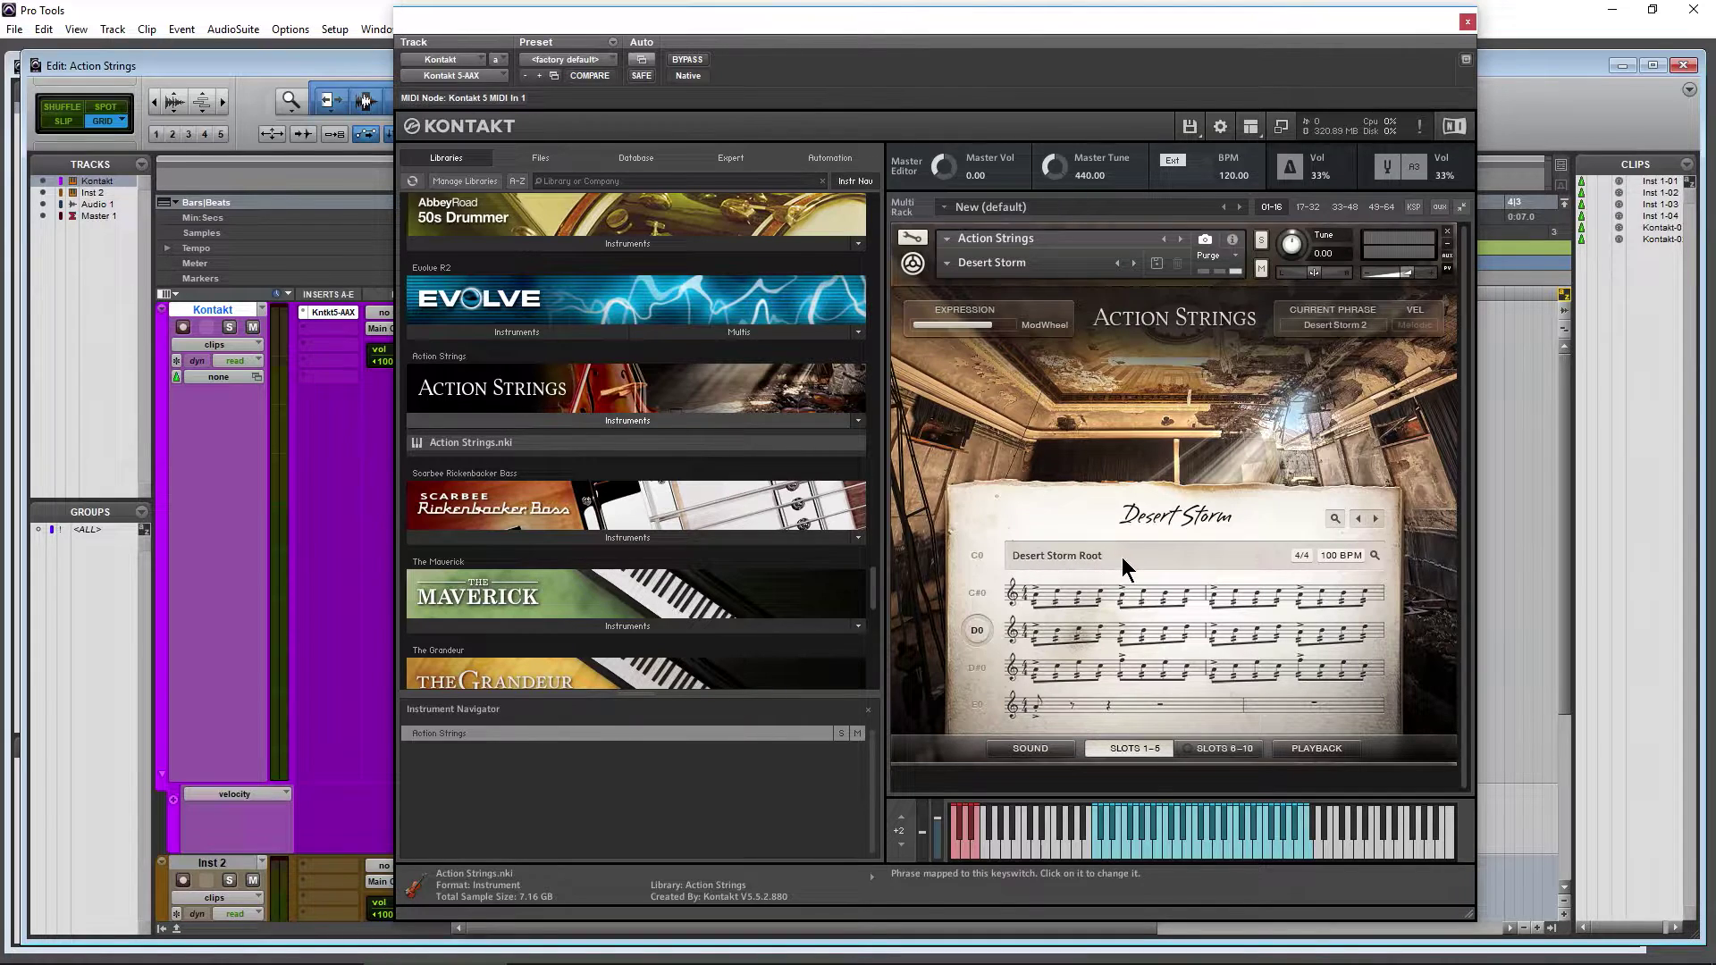
# Switch Desert Storm to the C0 phrase and audition it with a low note in the playable range
pyautogui.click(981, 556)
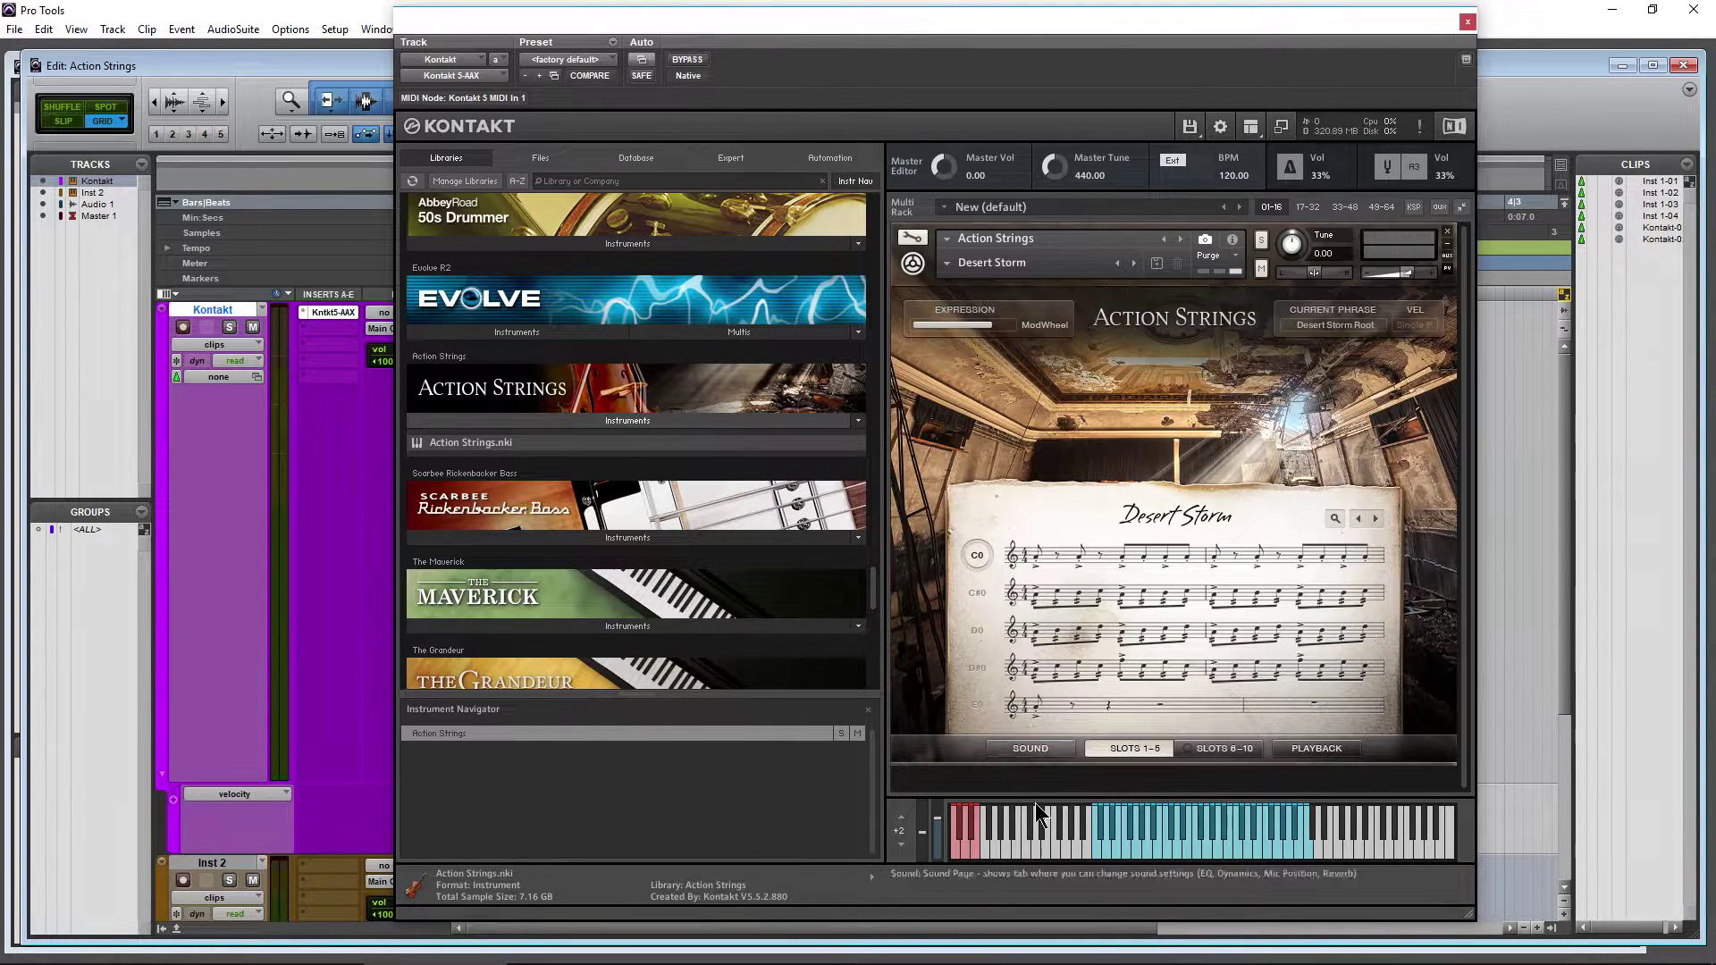
pyautogui.click(1116, 849)
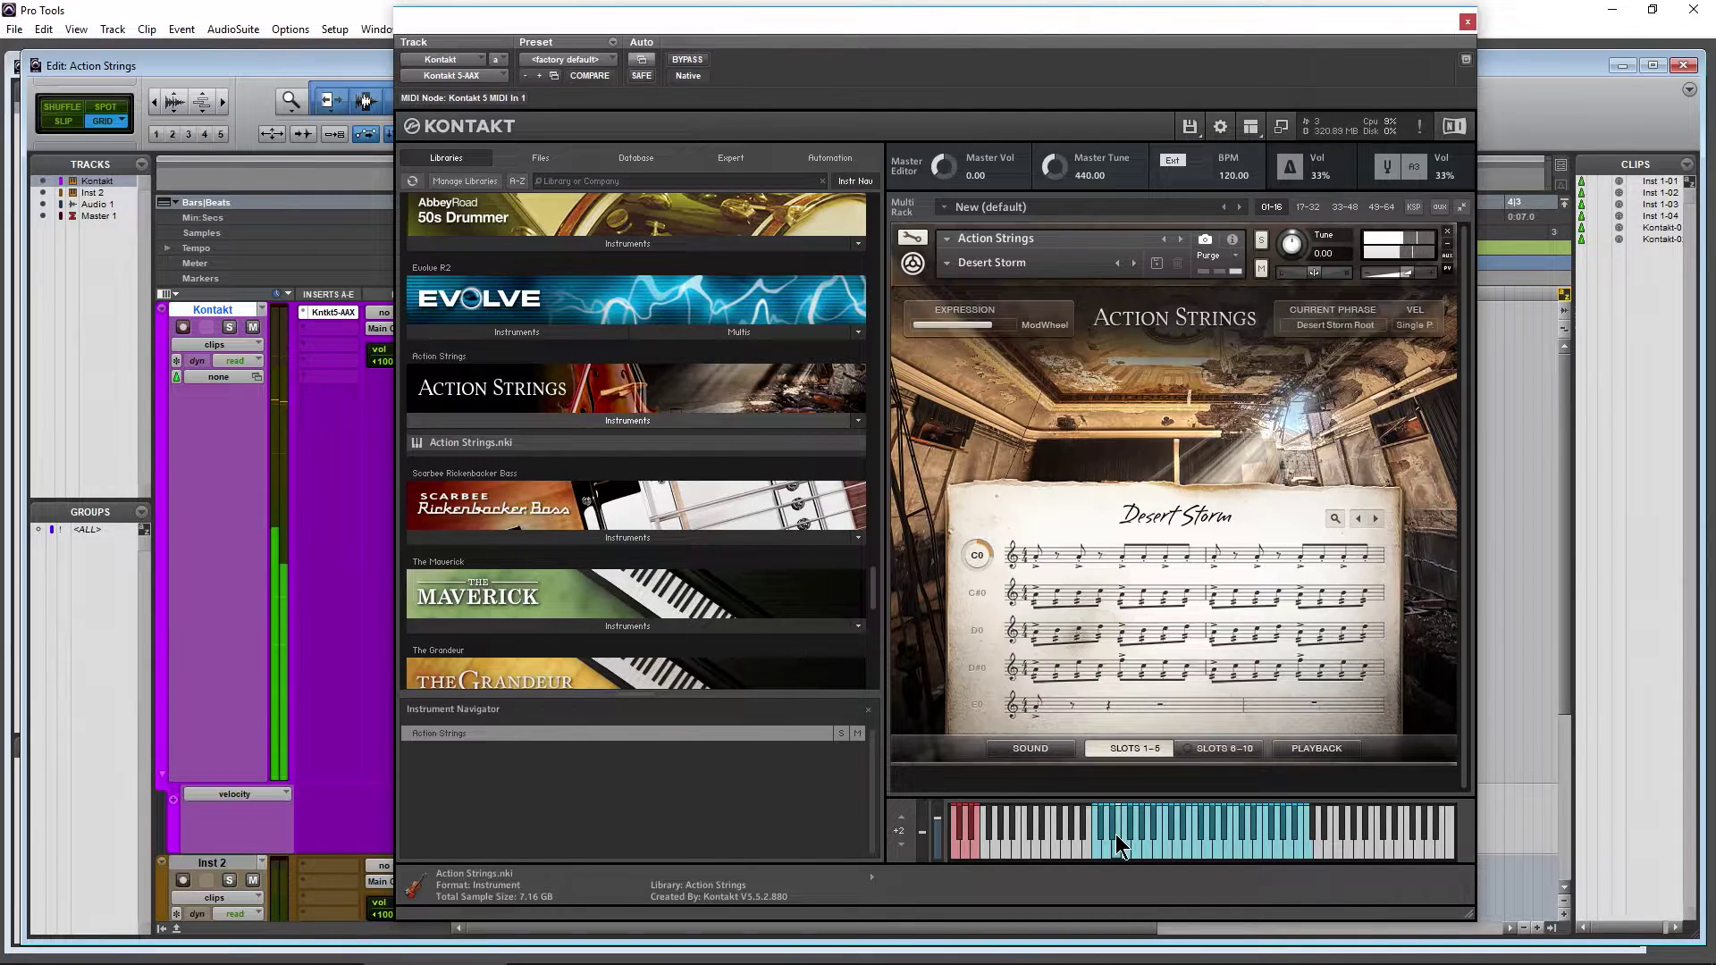
# Preview Figure1, Breaks - Triplet2, Breaks - 8th double, Machine Guns 1 and Machine Guns 2 among the 4/4 phrases for slot C0
pyautogui.click(1129, 556)
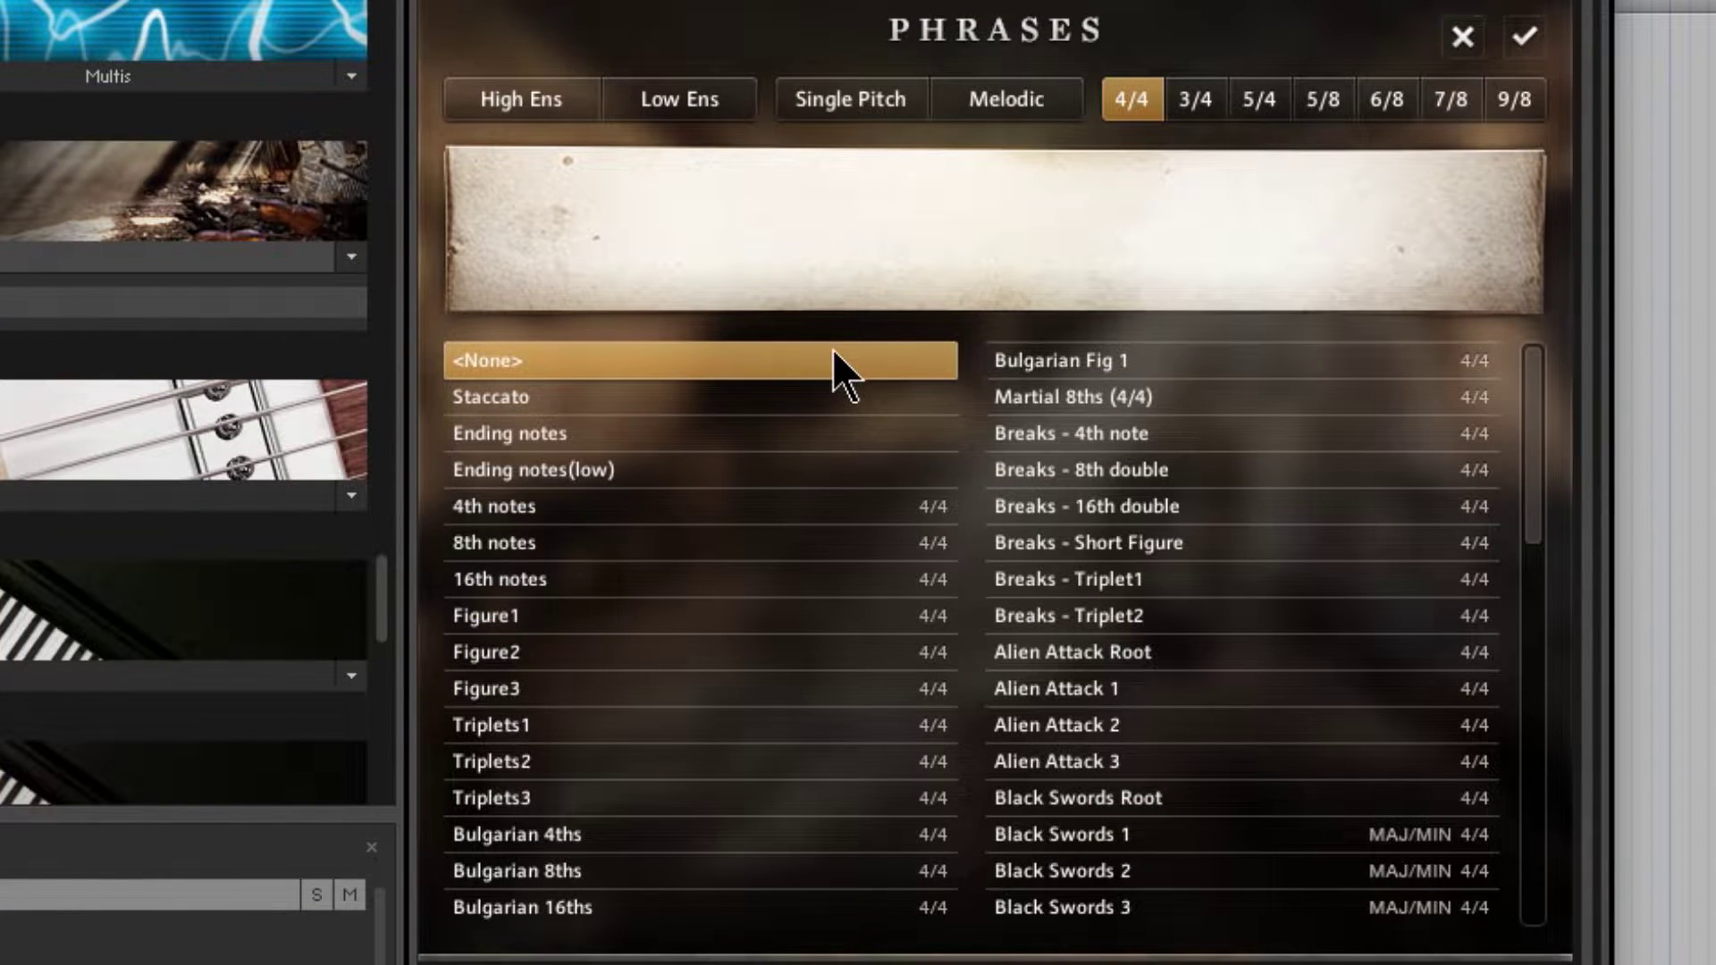
pyautogui.click(607, 628)
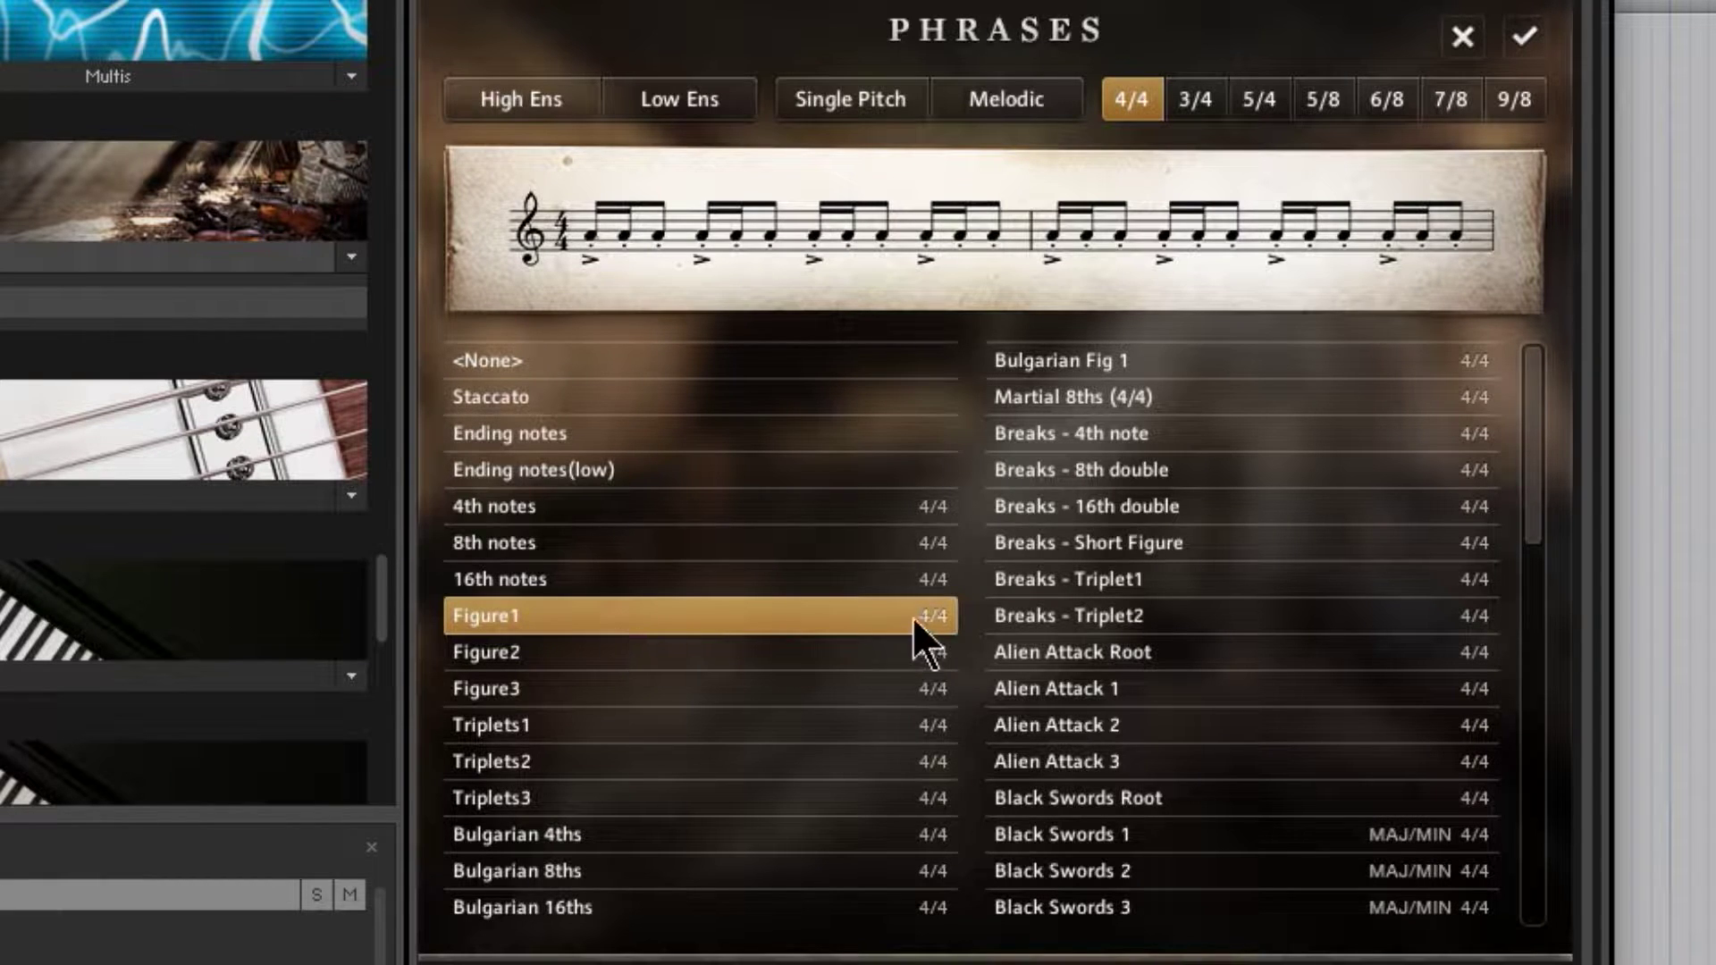
pyautogui.click(1072, 615)
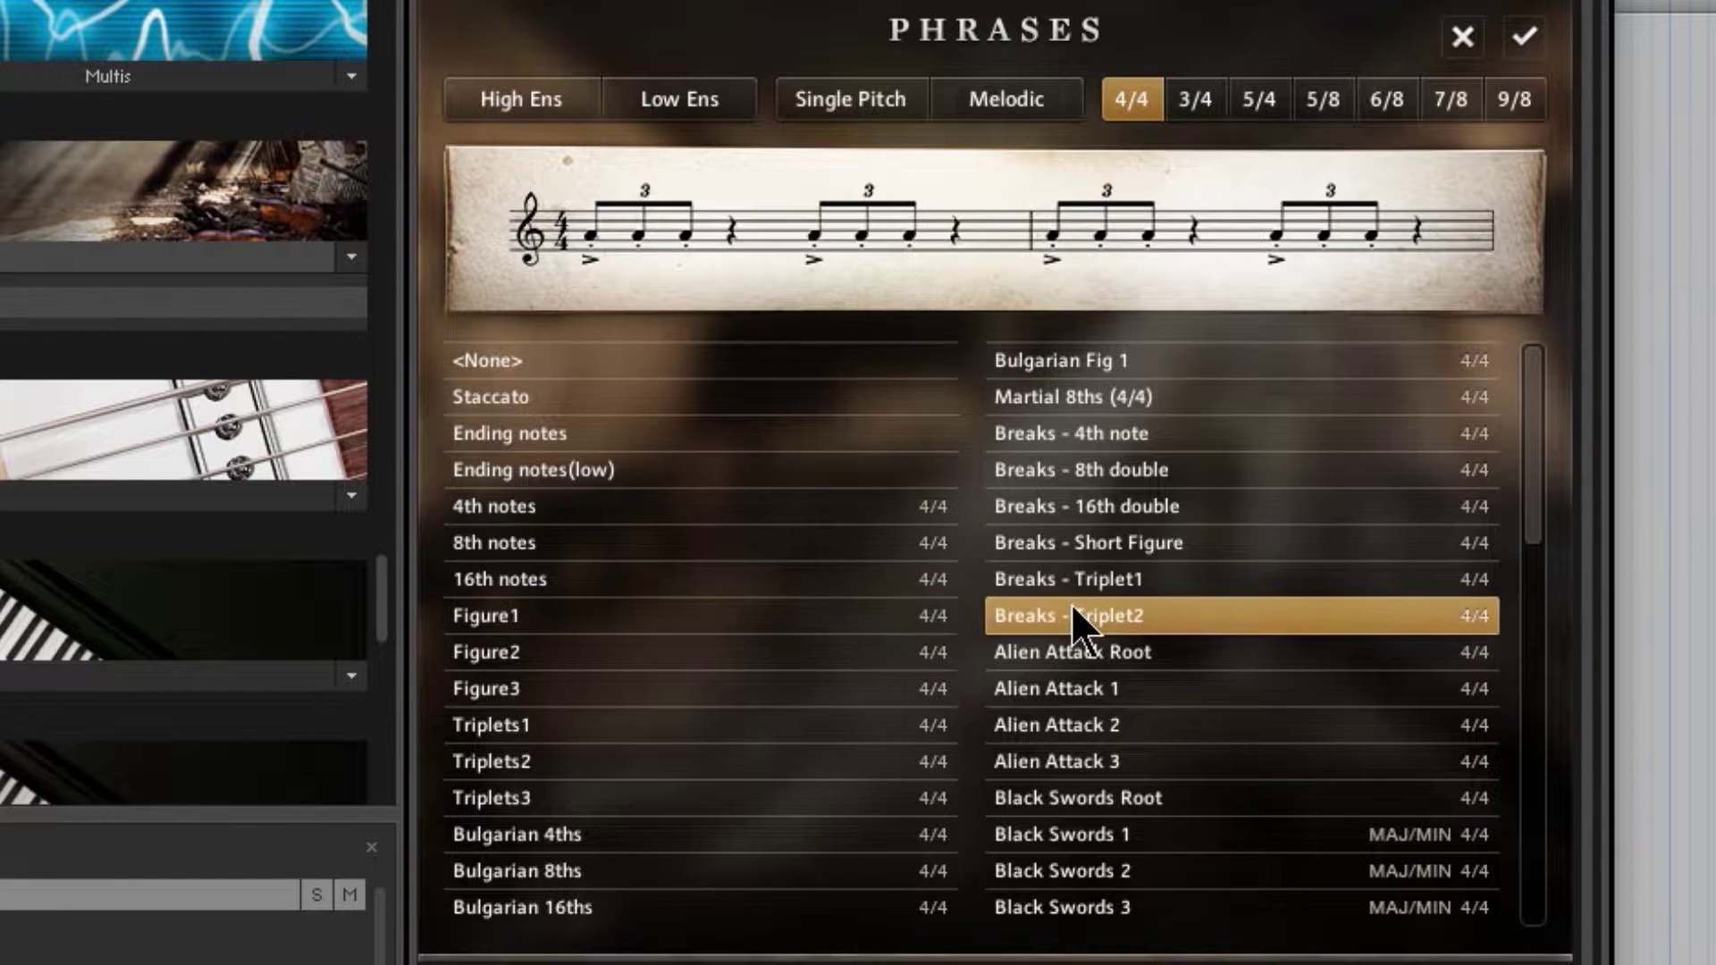
pyautogui.click(1131, 469)
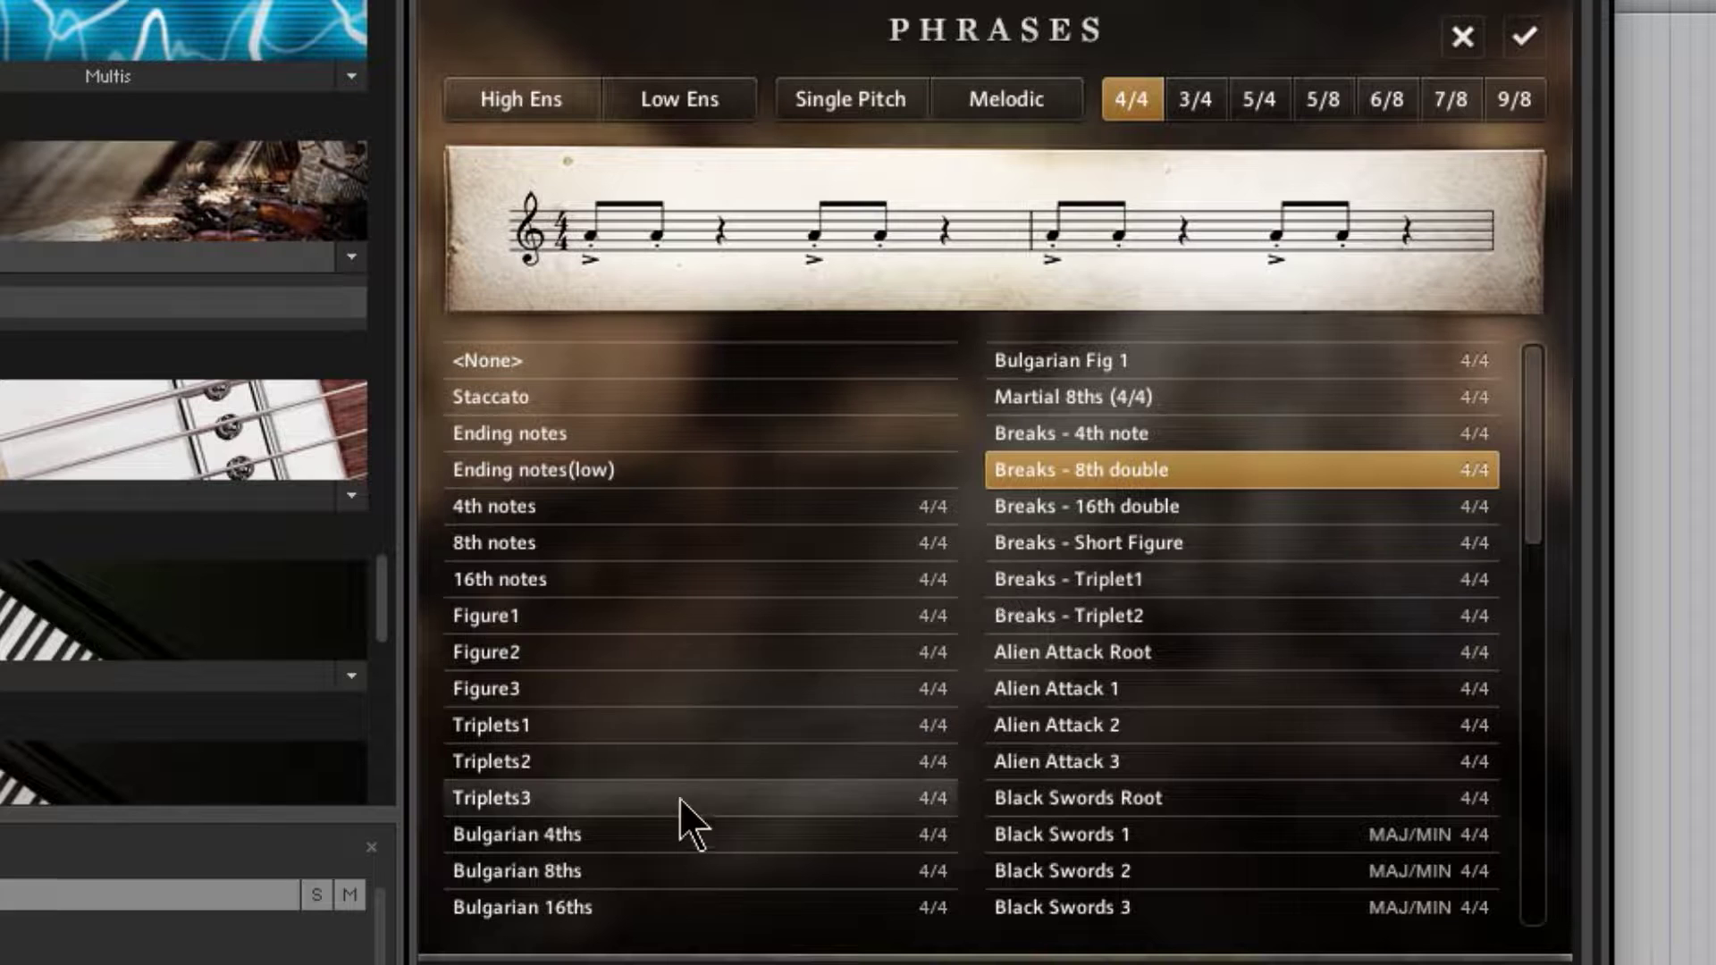
pyautogui.moveTo(1535, 464); pyautogui.dragTo(1531, 708)
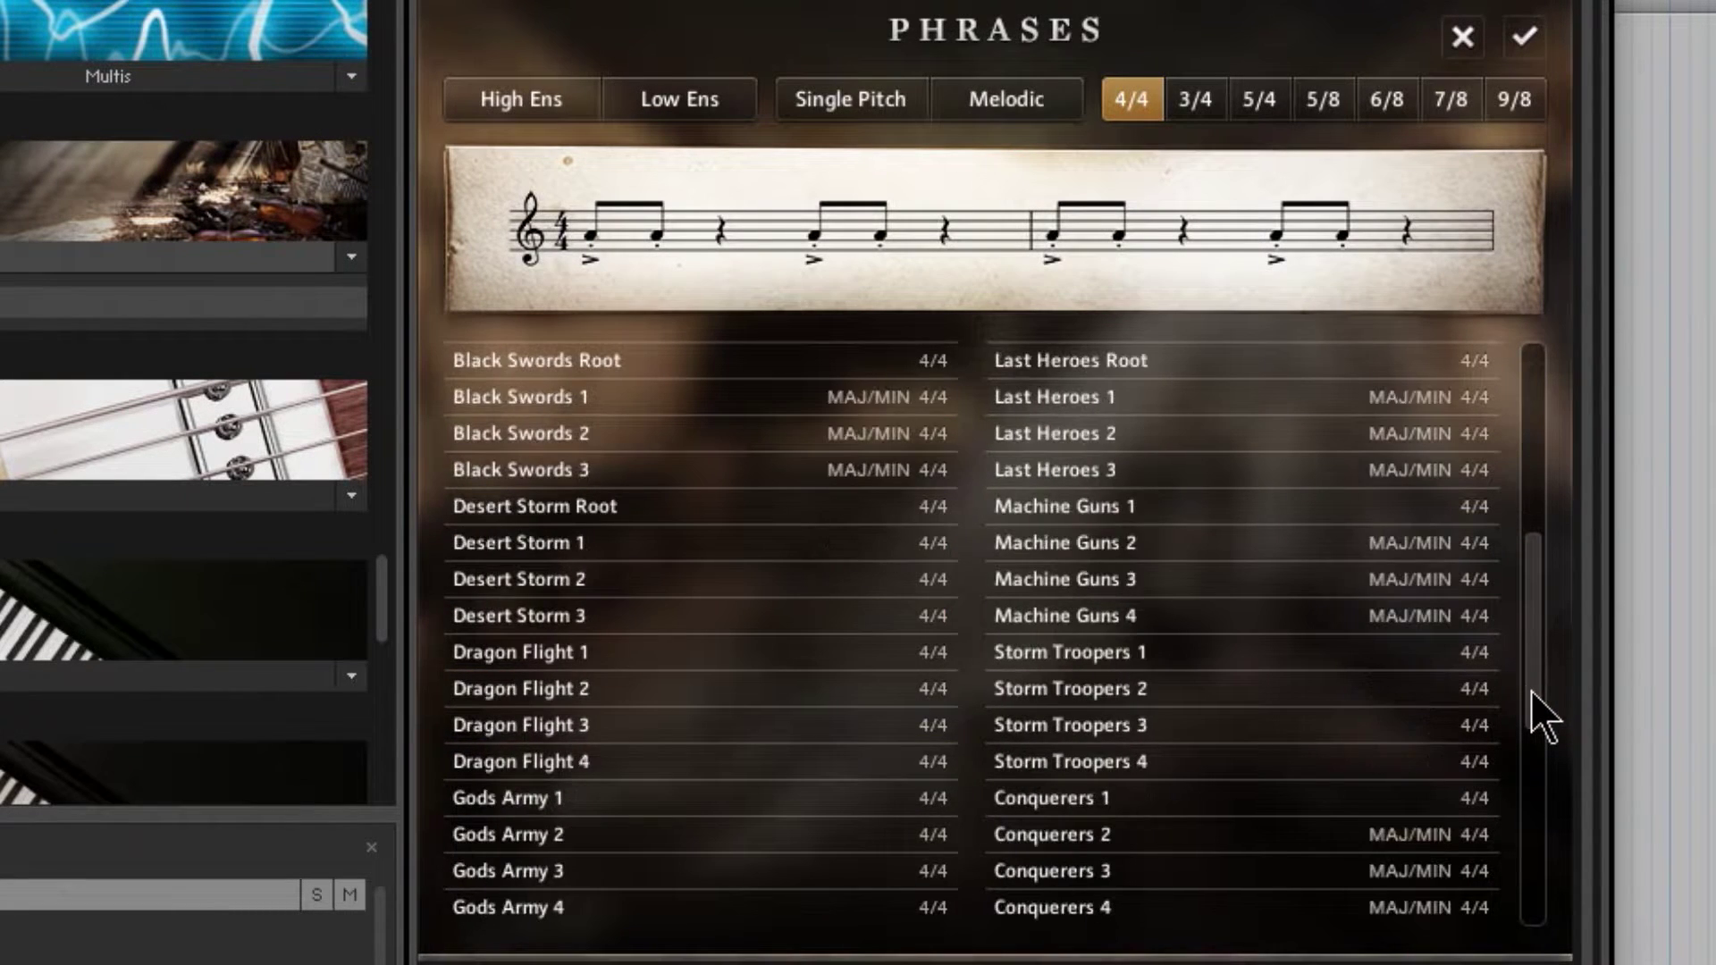
pyautogui.click(1051, 500)
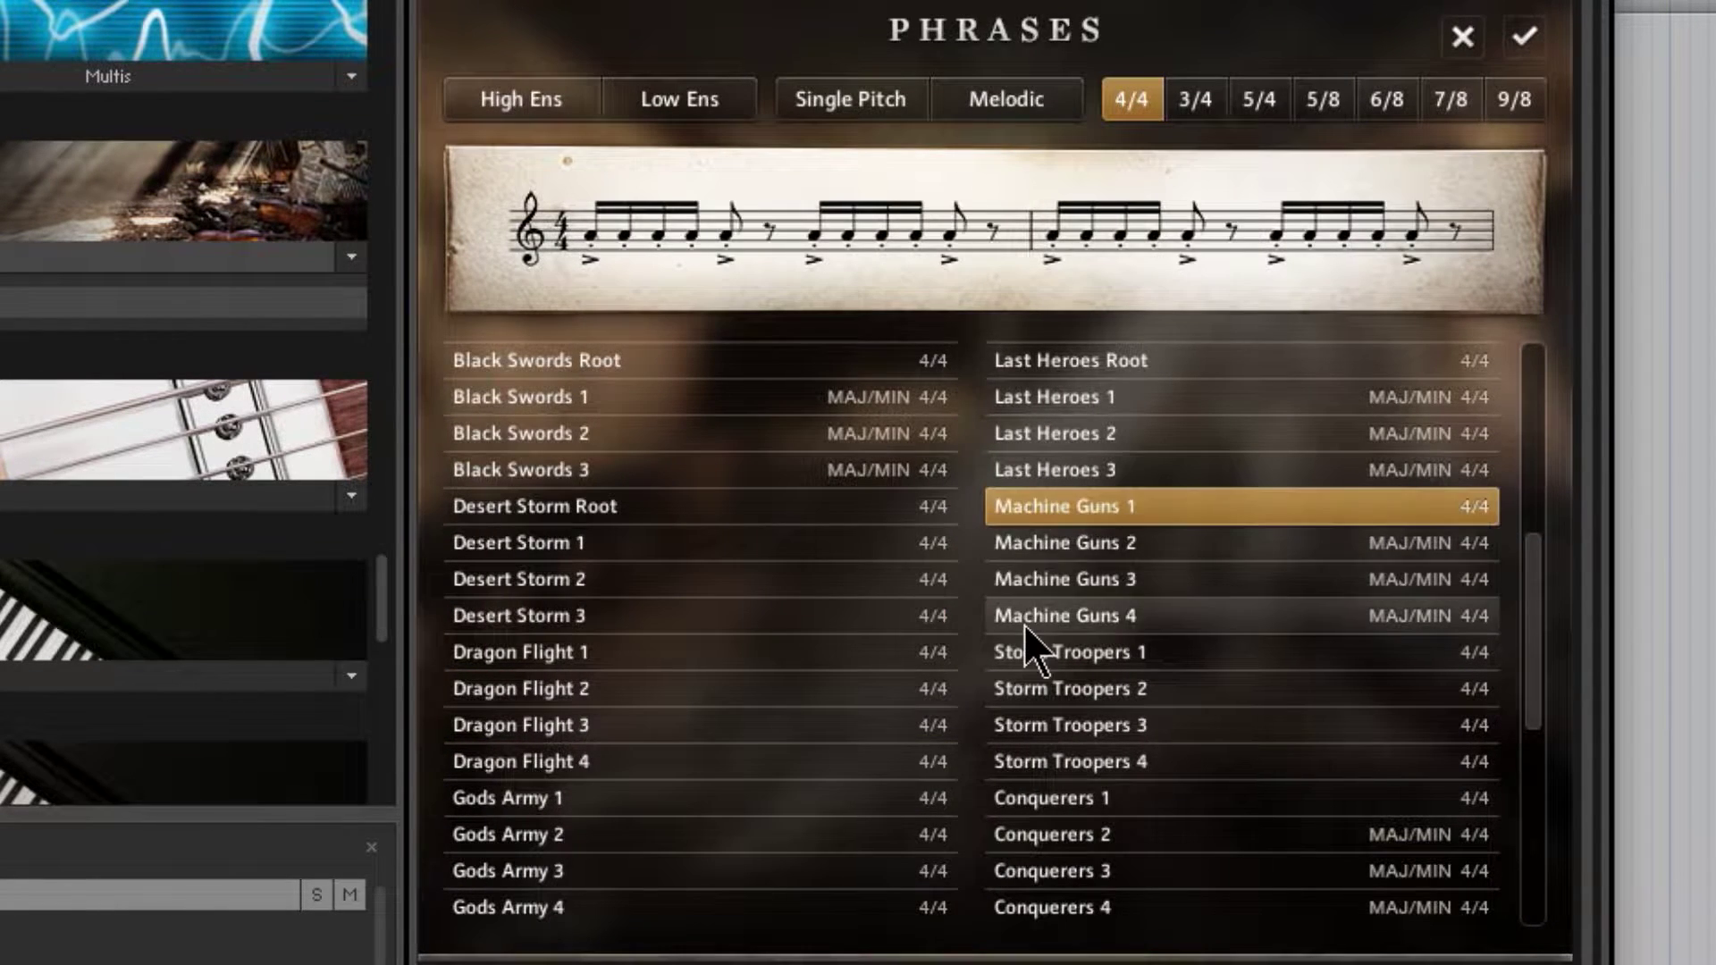
pyautogui.click(1084, 543)
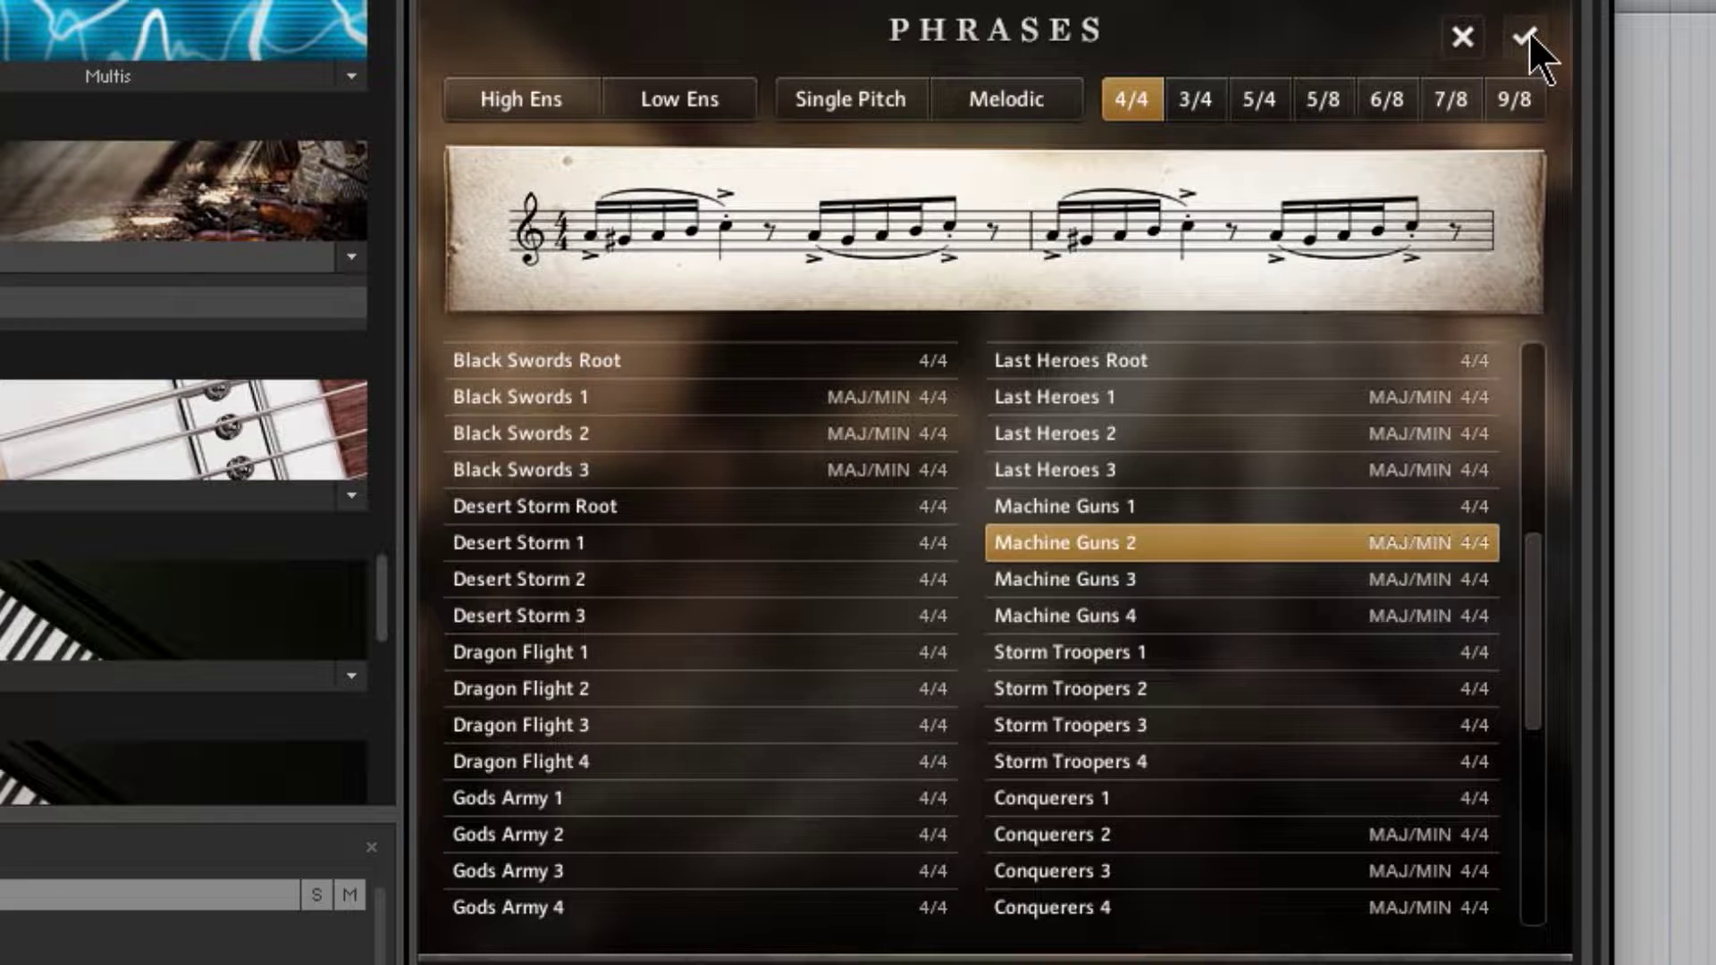
pyautogui.click(1457, 39)
# Reopen the C0 phrase browser and try the High Ens, Low Ens, Melodic, 5/4, 5/8, 7/8 and 9/8 filters
pyautogui.click(918, 532)
pyautogui.click(526, 90)
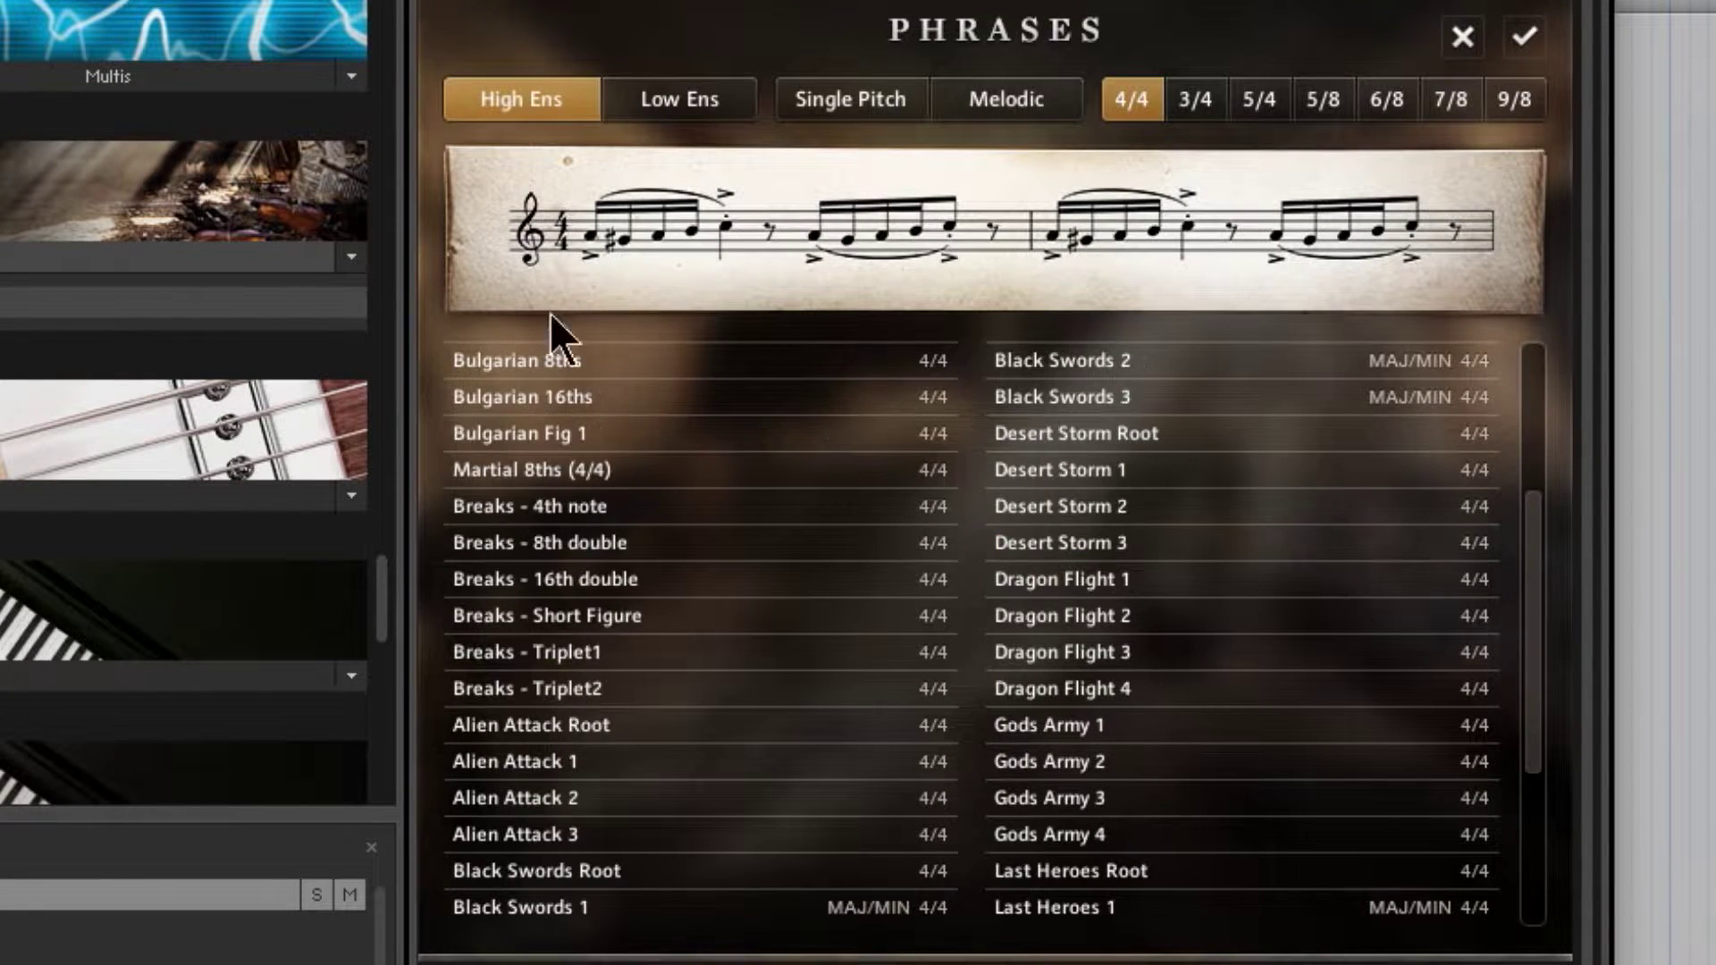
pyautogui.click(676, 109)
pyautogui.click(907, 103)
pyautogui.click(1005, 103)
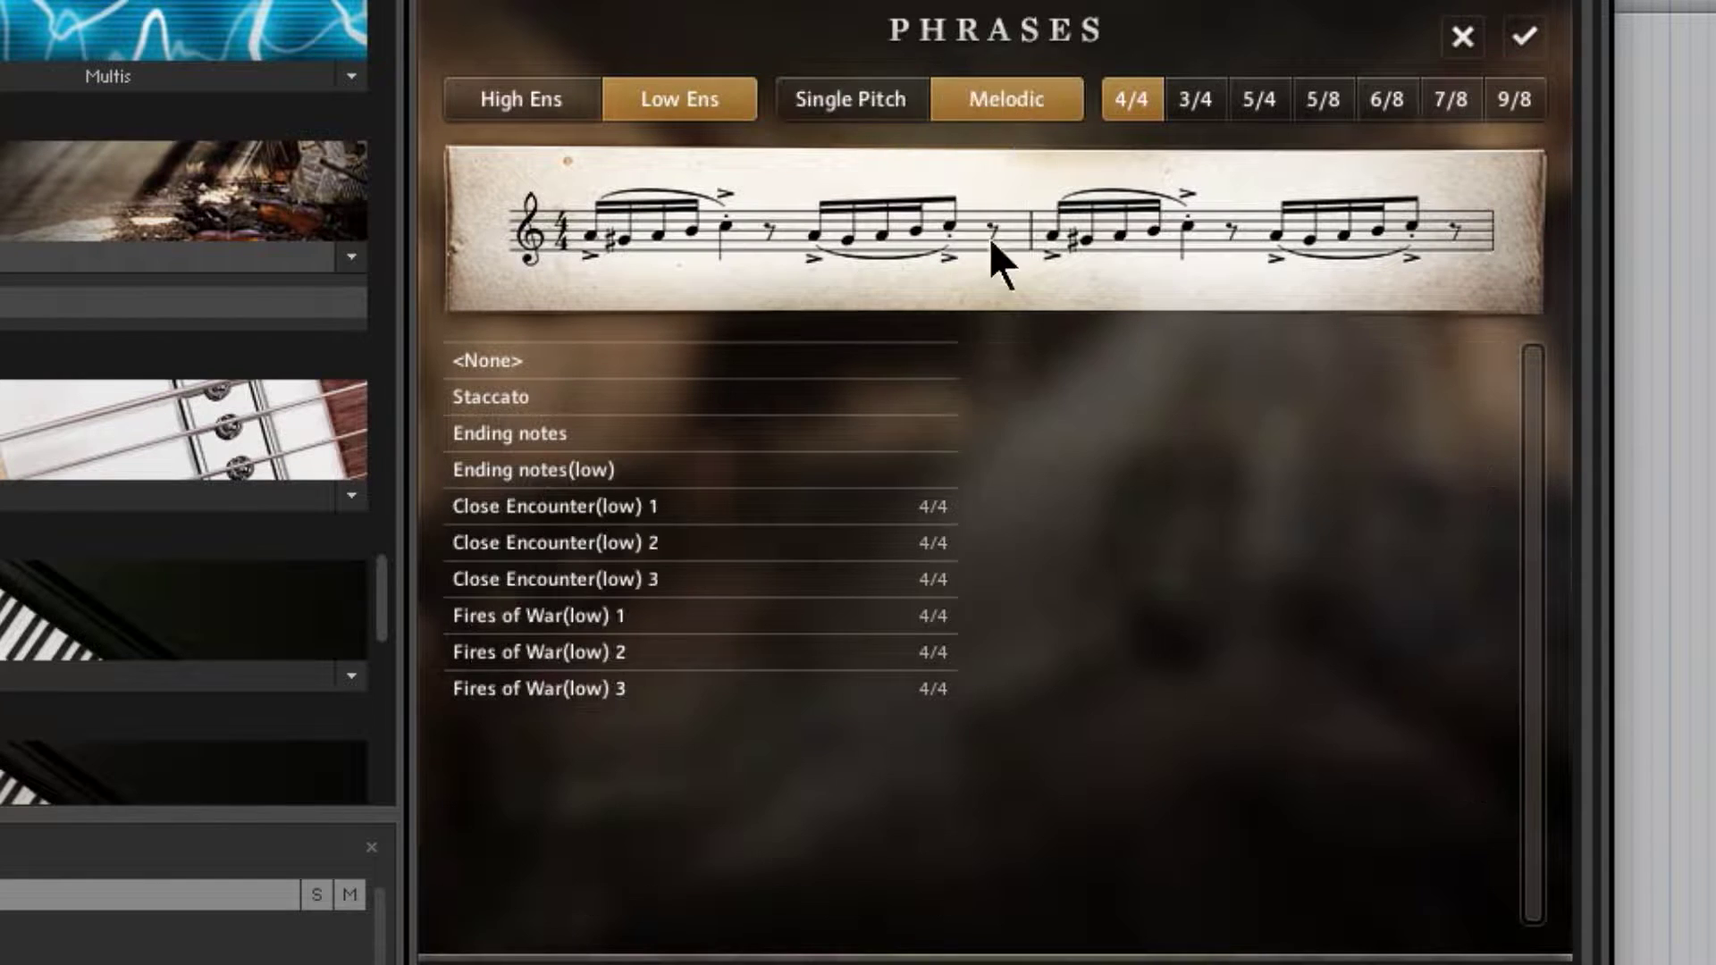
pyautogui.click(1286, 112)
pyautogui.click(1322, 105)
pyautogui.click(1453, 105)
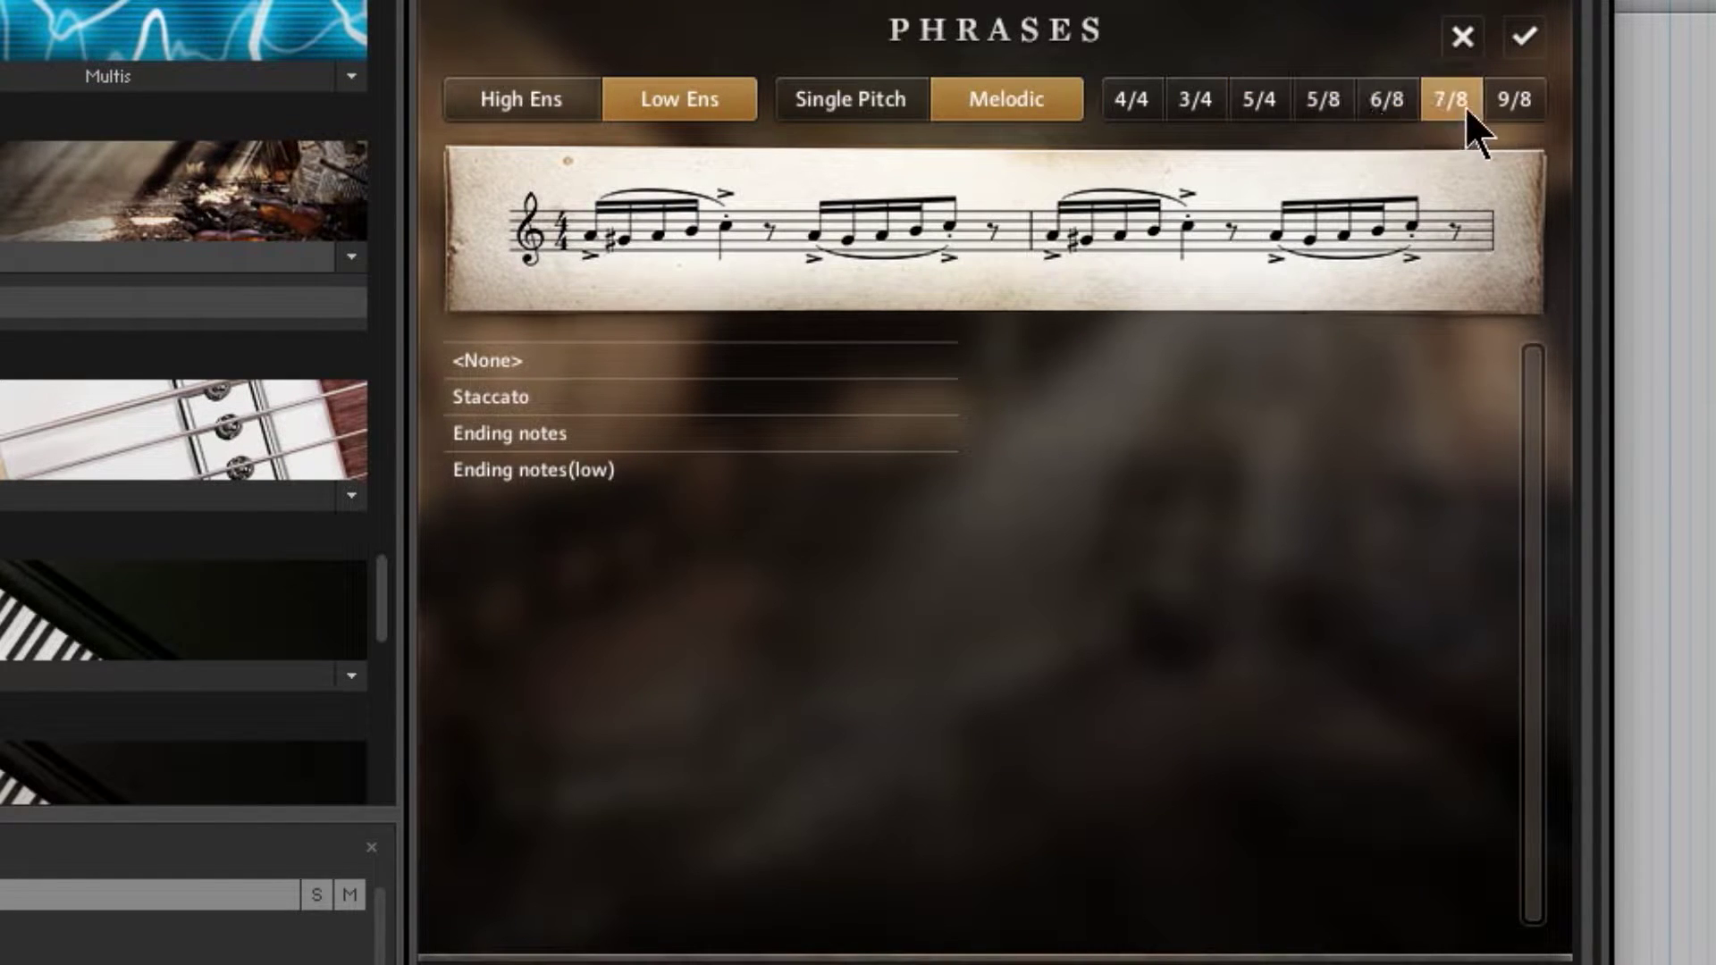
pyautogui.click(1501, 105)
pyautogui.click(715, 98)
pyautogui.click(1028, 99)
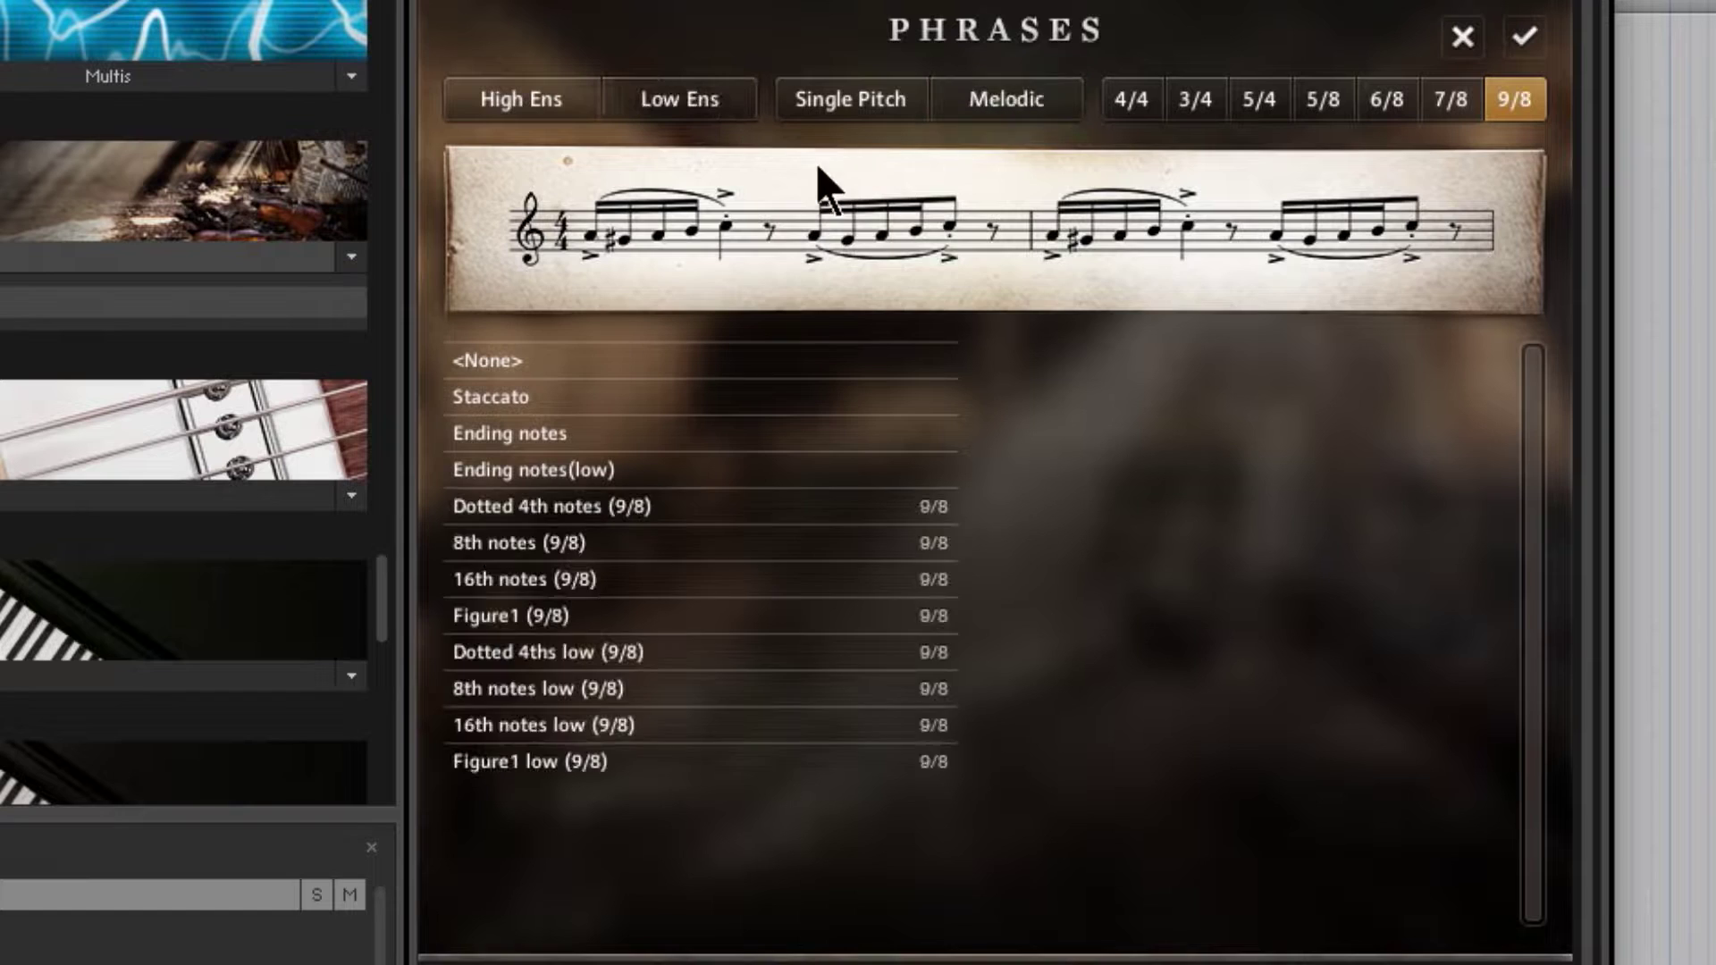
# Filter the phrases by High Ens and Melodic in any meter, preview Alien Attack 2, and assign Machine Guns 2 to slot C0
pyautogui.click(524, 98)
pyautogui.click(1512, 101)
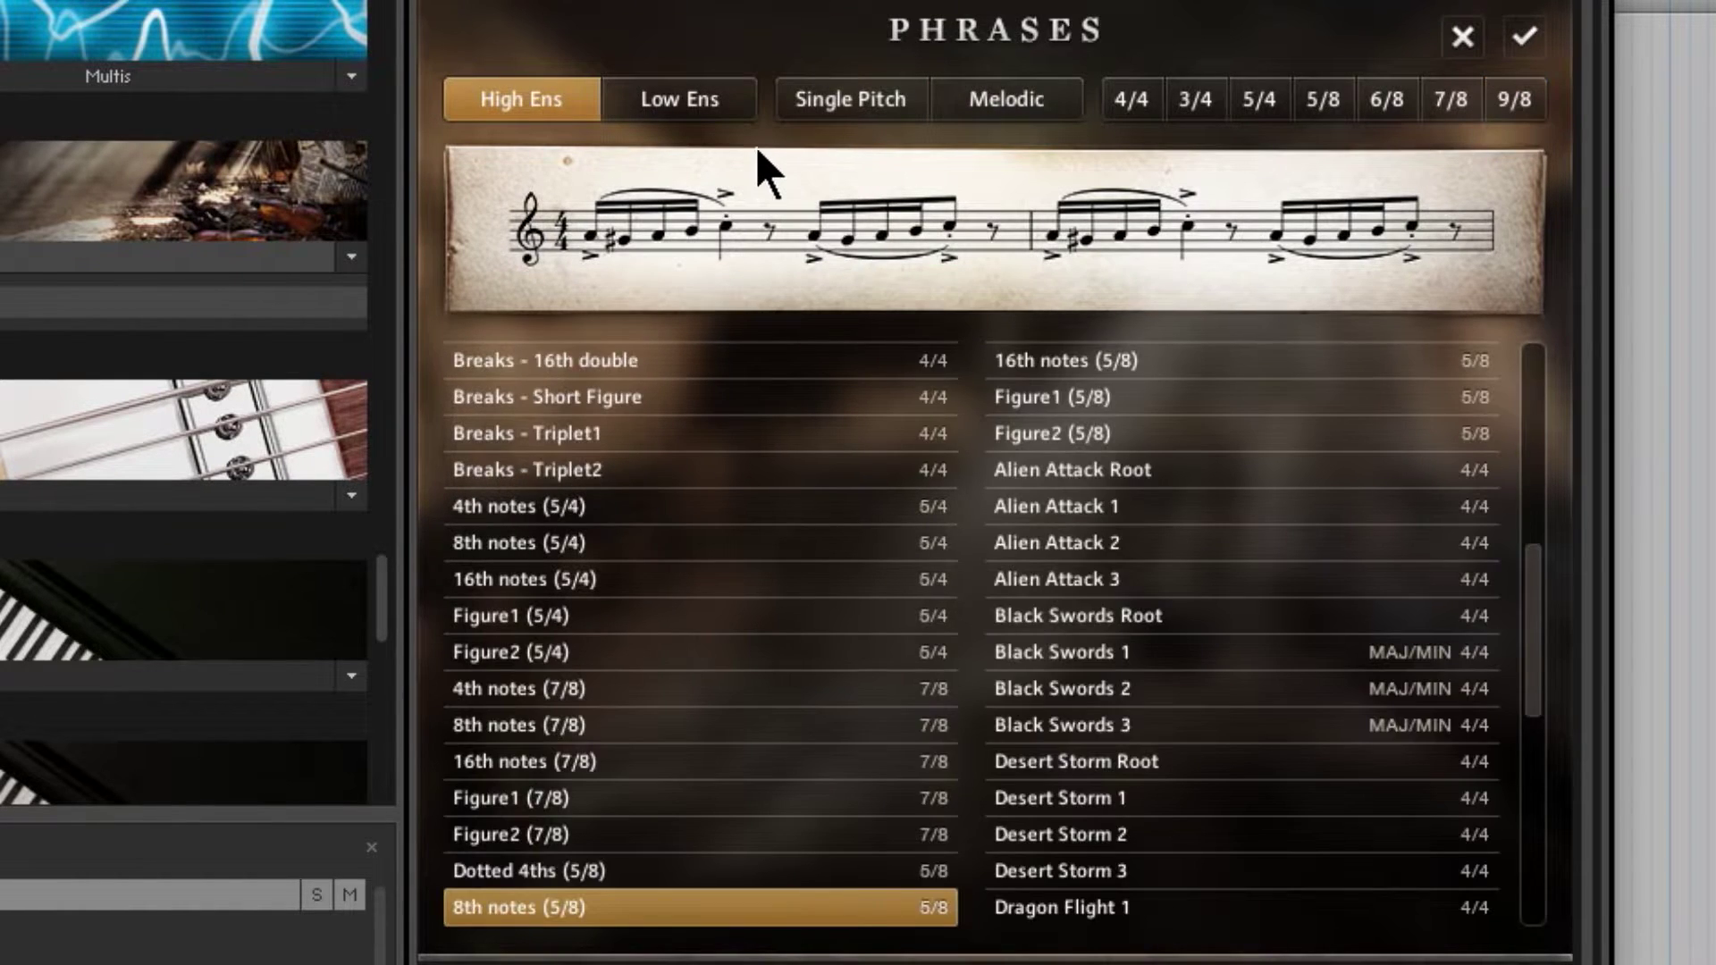
pyautogui.click(1000, 98)
pyautogui.click(561, 474)
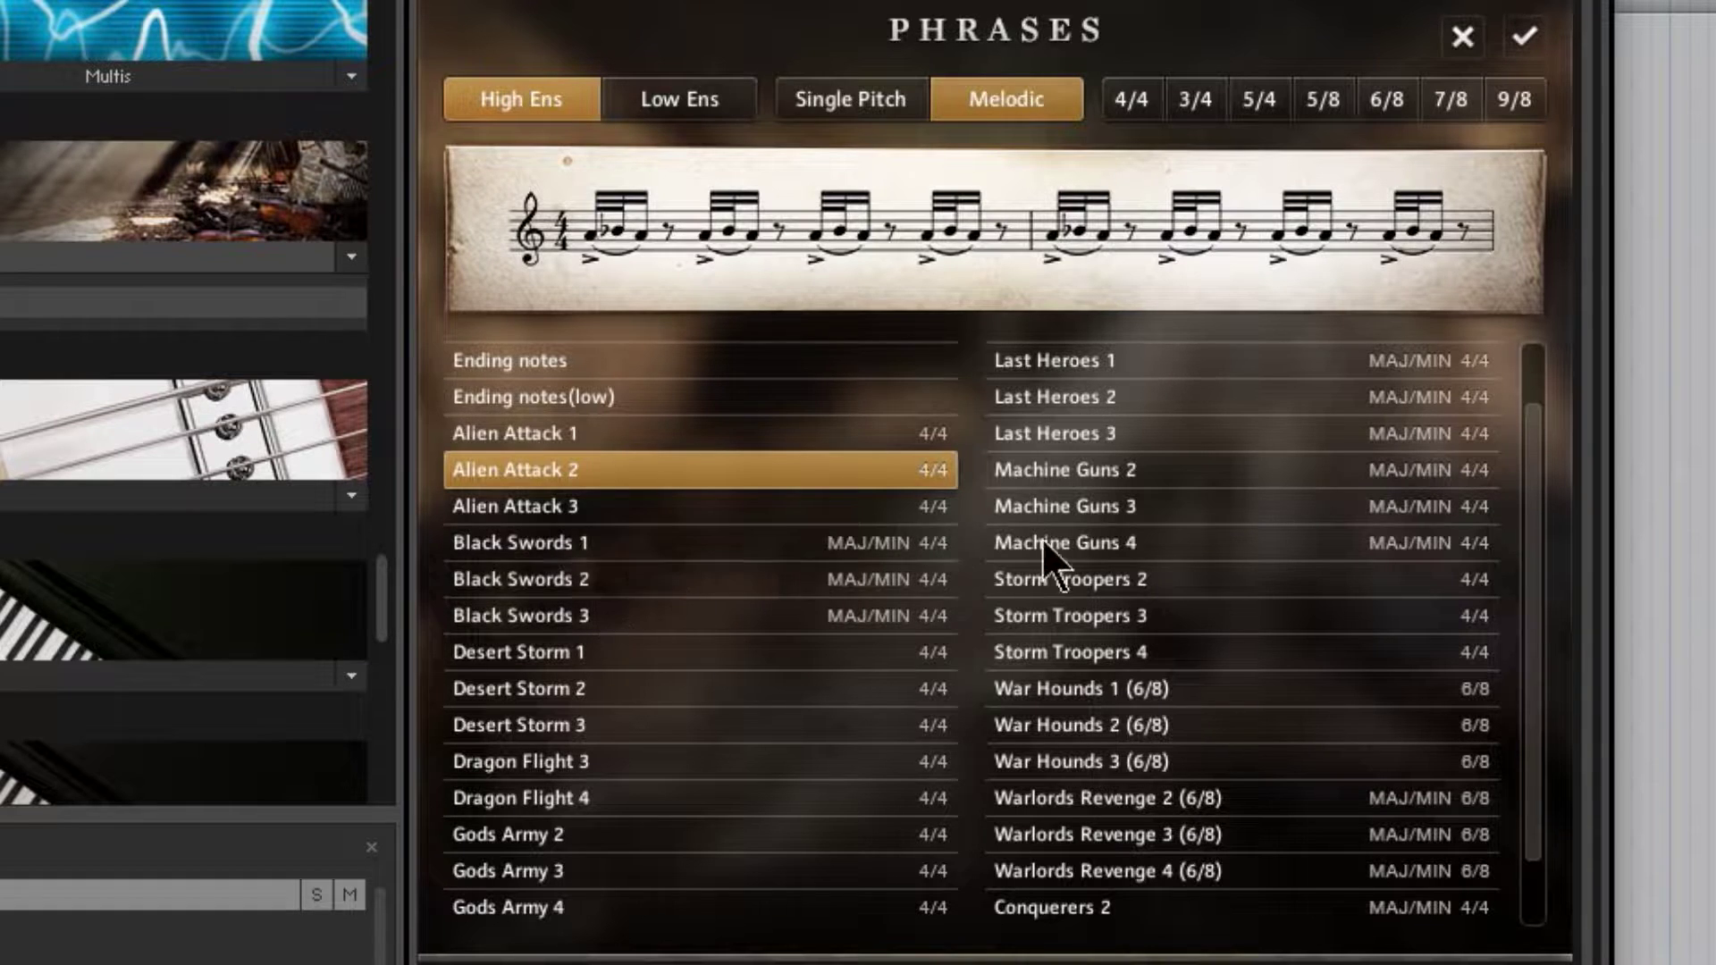
pyautogui.click(1118, 474)
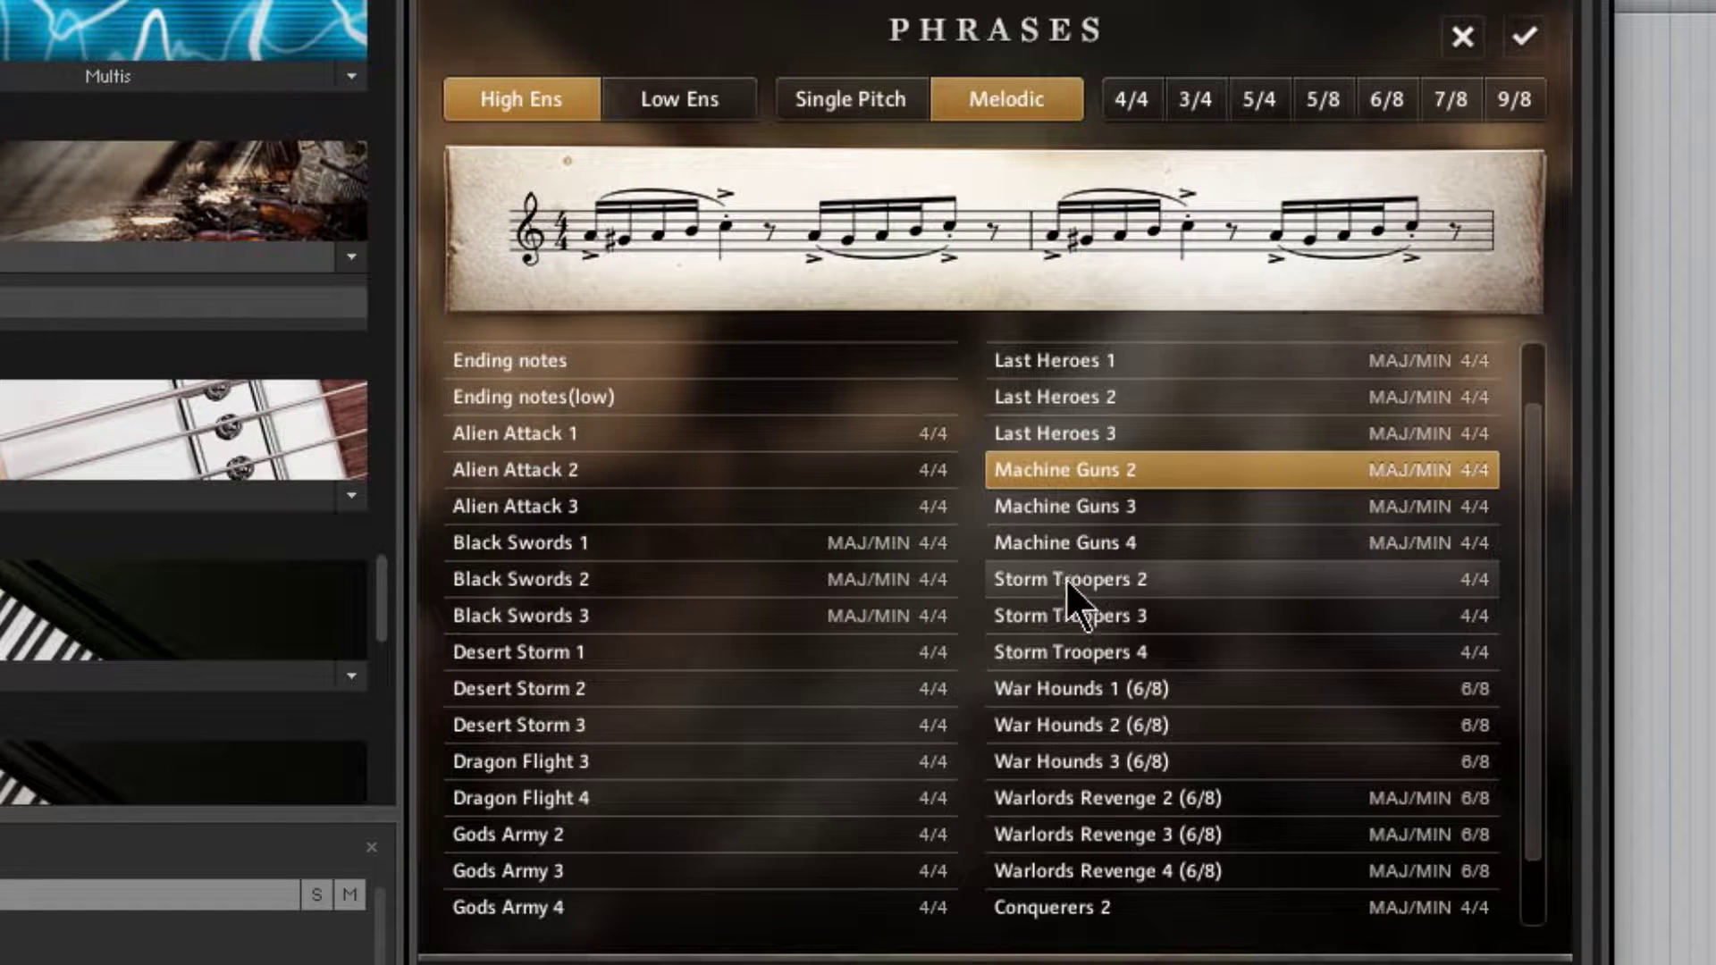
pyautogui.click(1525, 36)
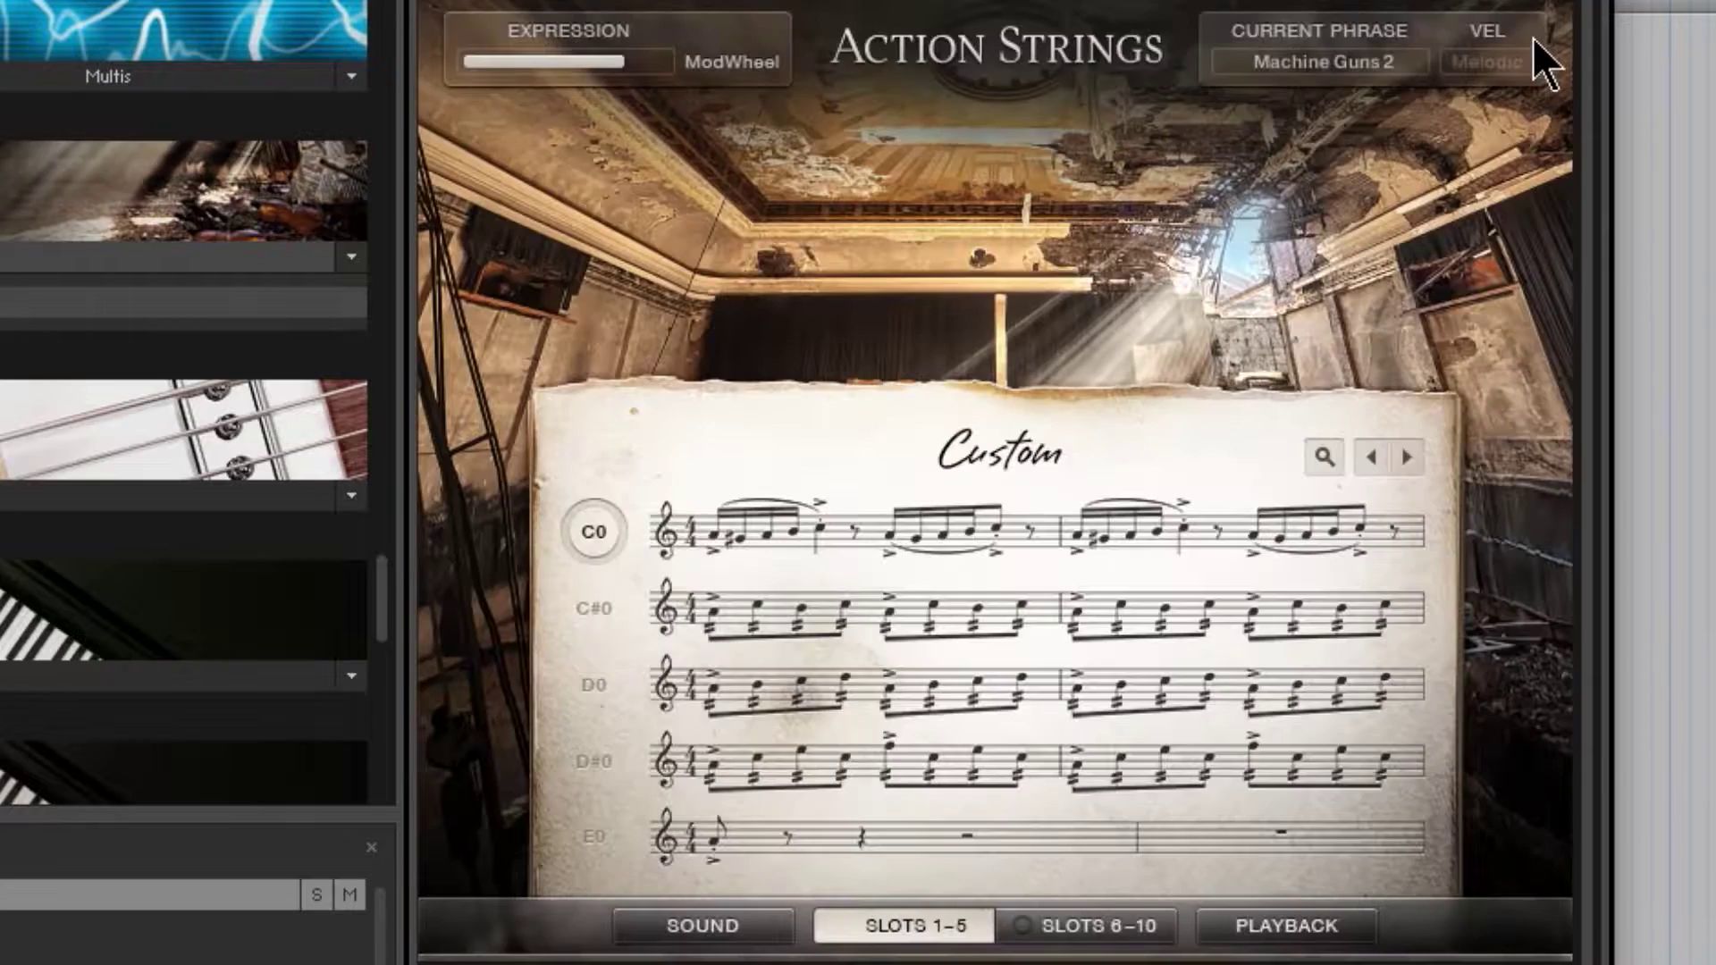
# Assign the Low Ens melodic phrase Close Encounter(low) 3 to the empty F0 slot of the User Slots
pyautogui.moveTo(842, 548)
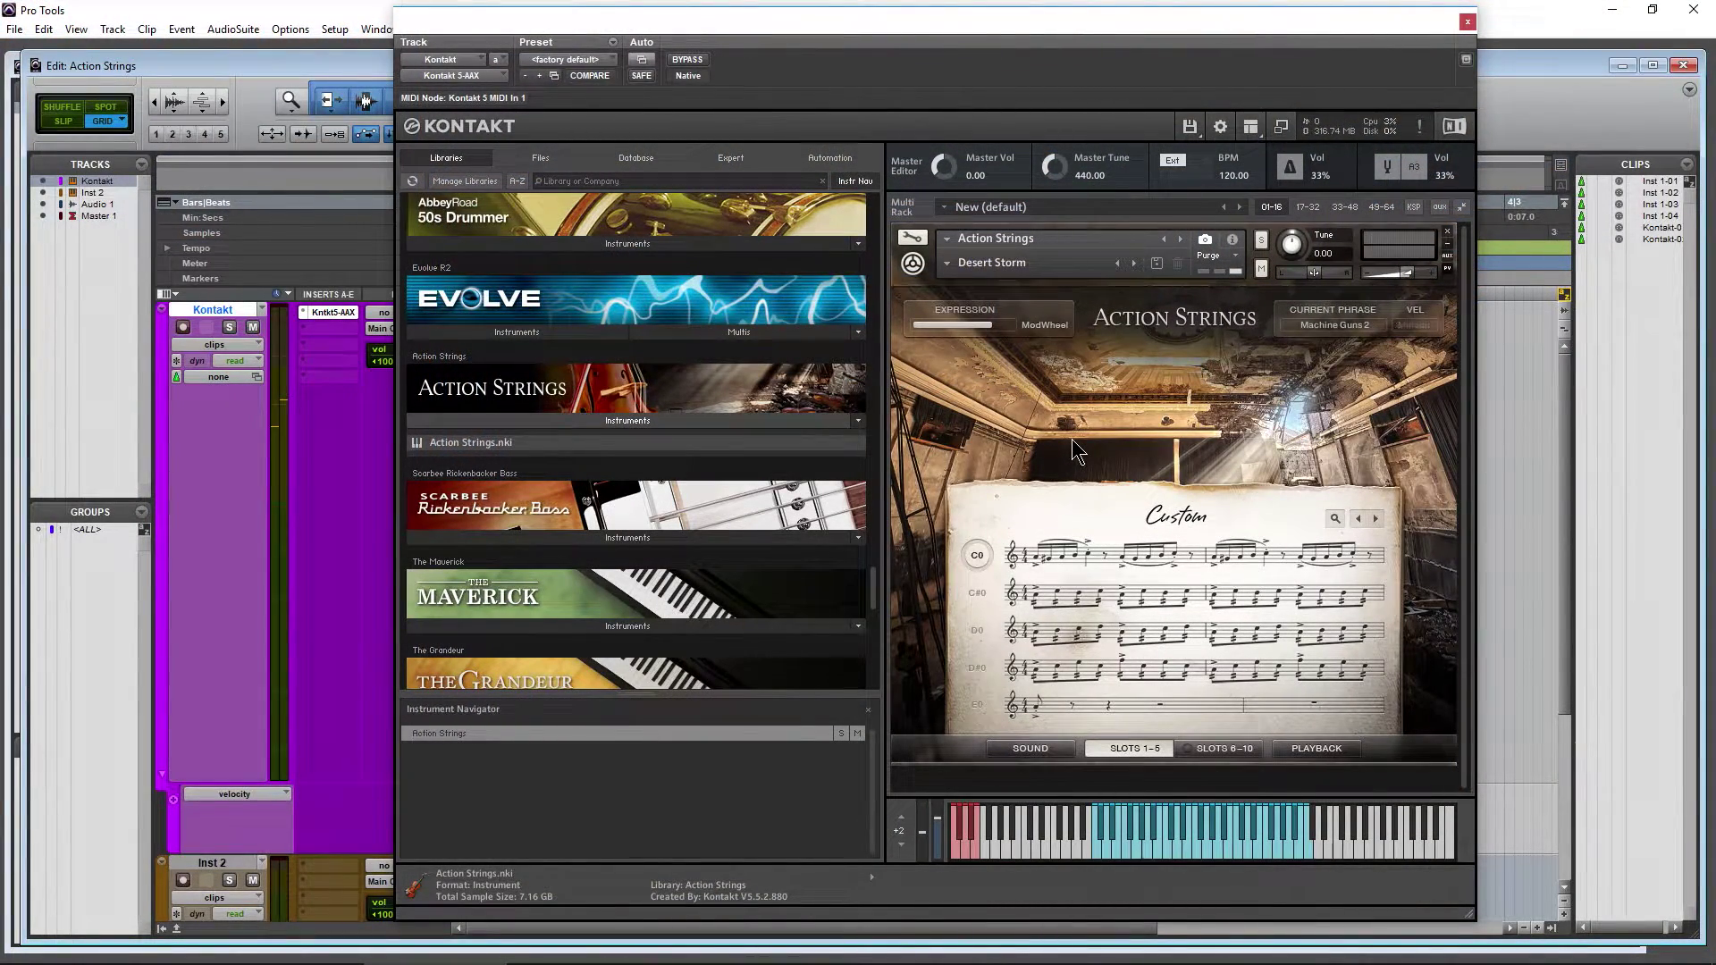
pyautogui.click(1251, 746)
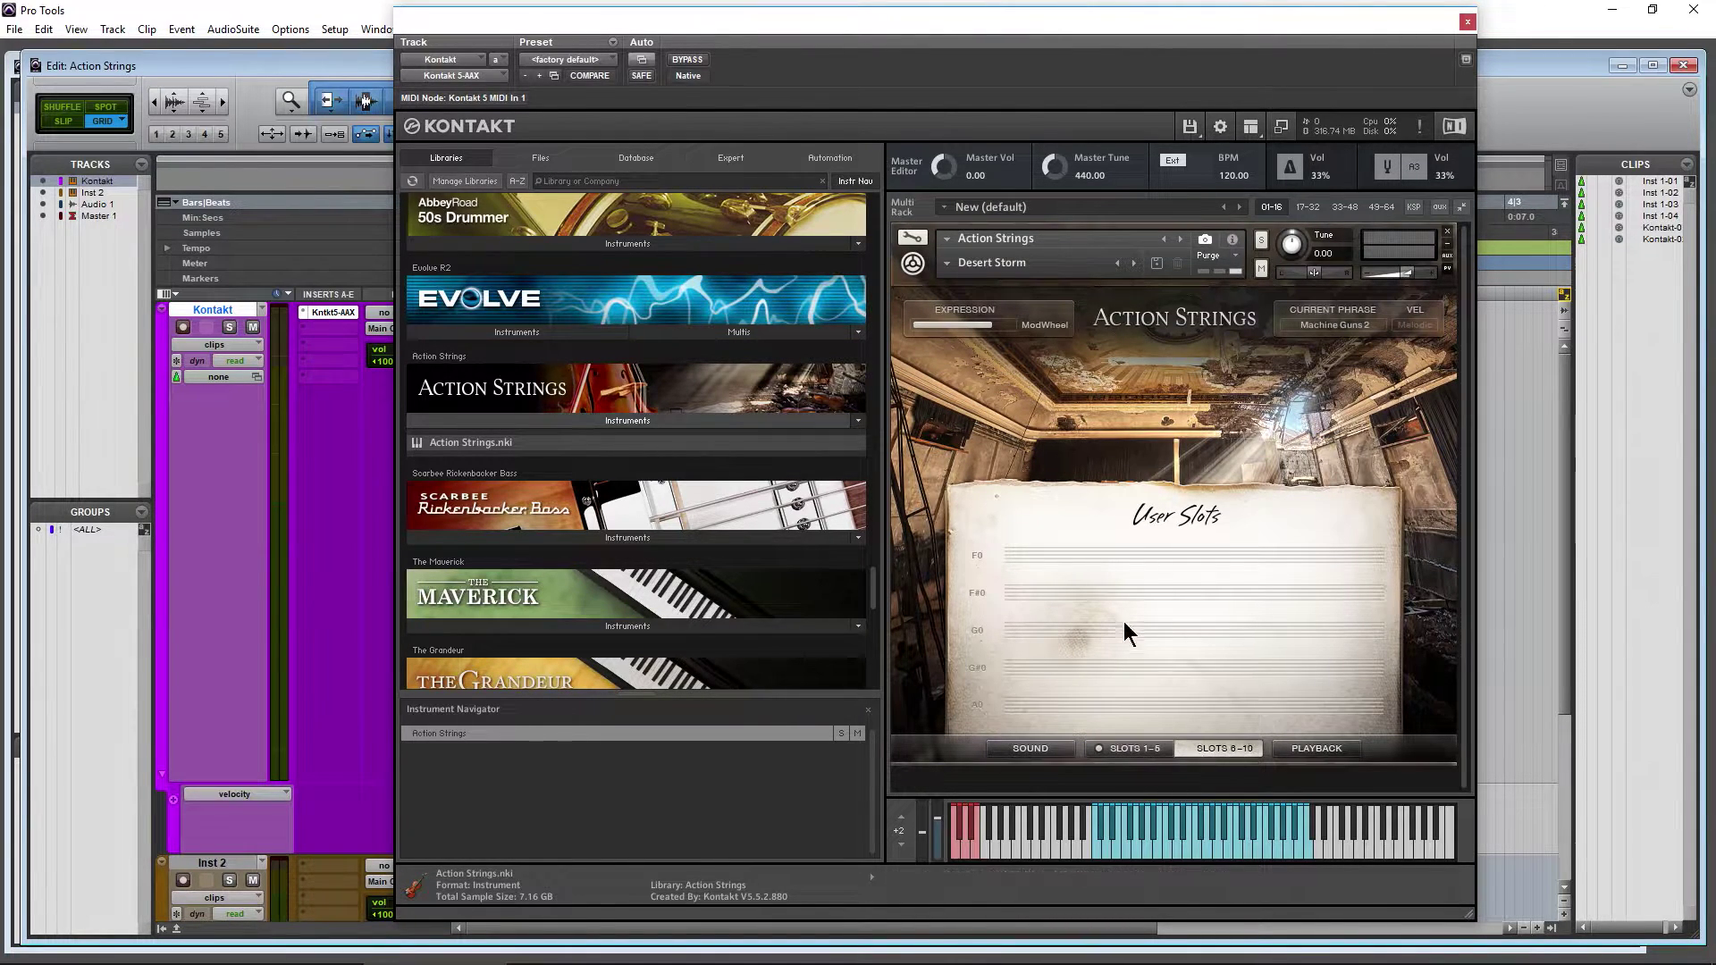
pyautogui.click(1136, 558)
pyautogui.click(1019, 343)
pyautogui.click(1172, 347)
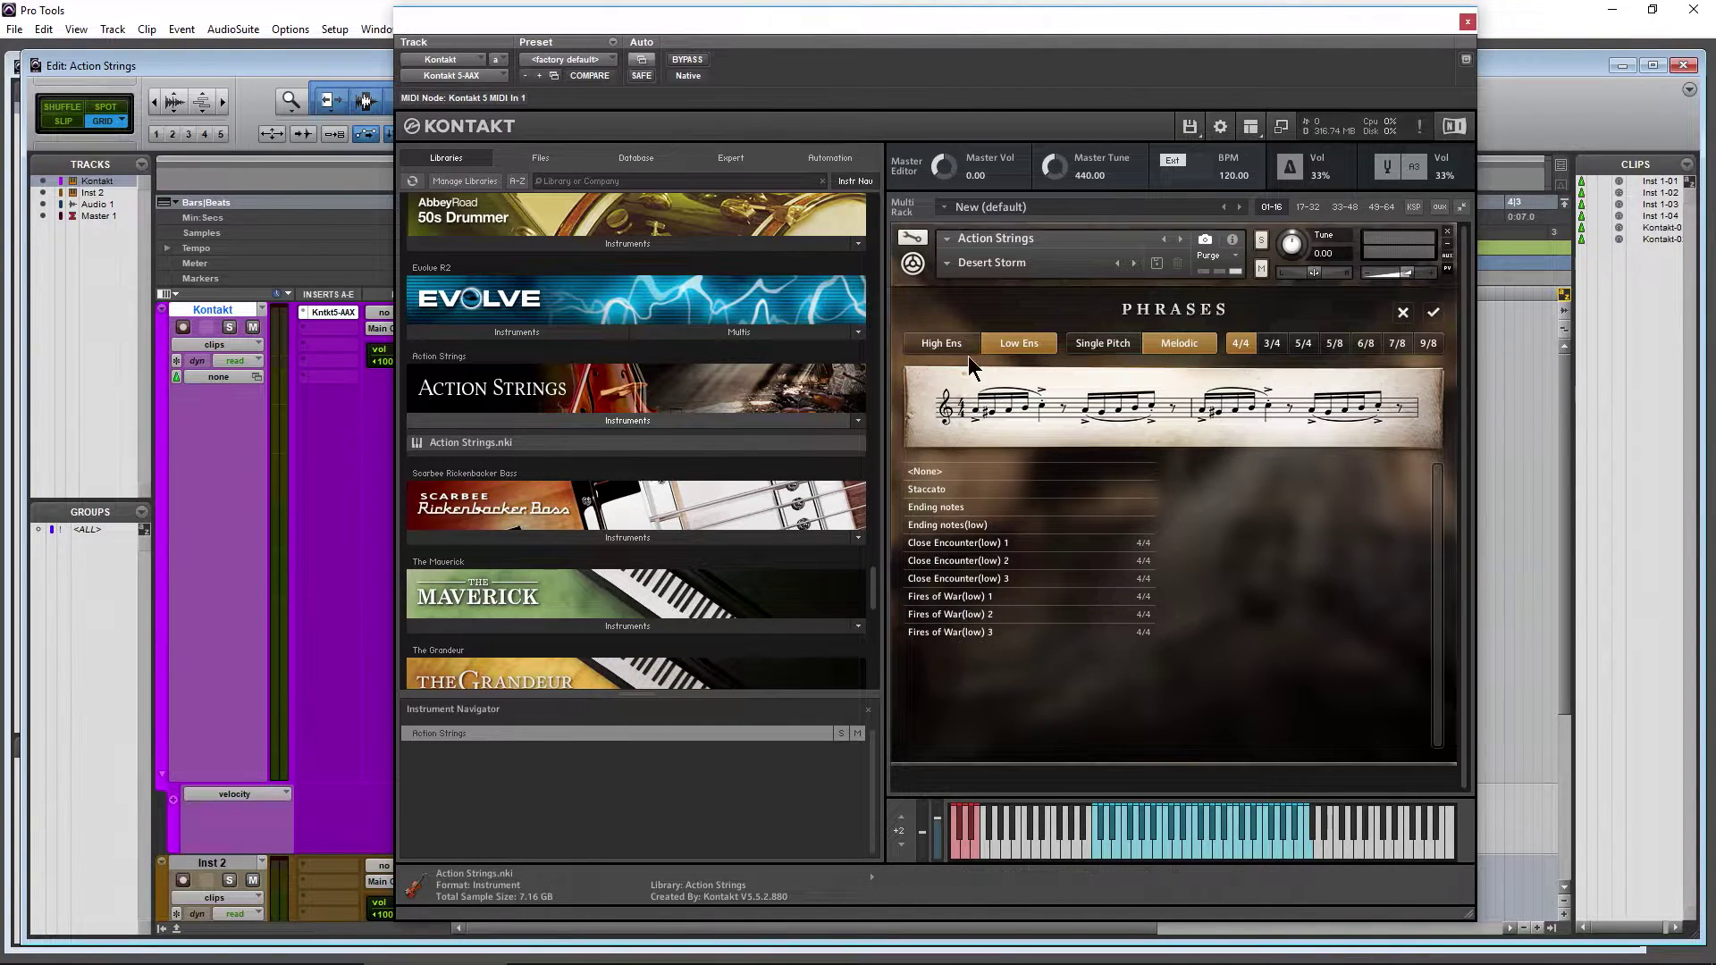
pyautogui.click(983, 578)
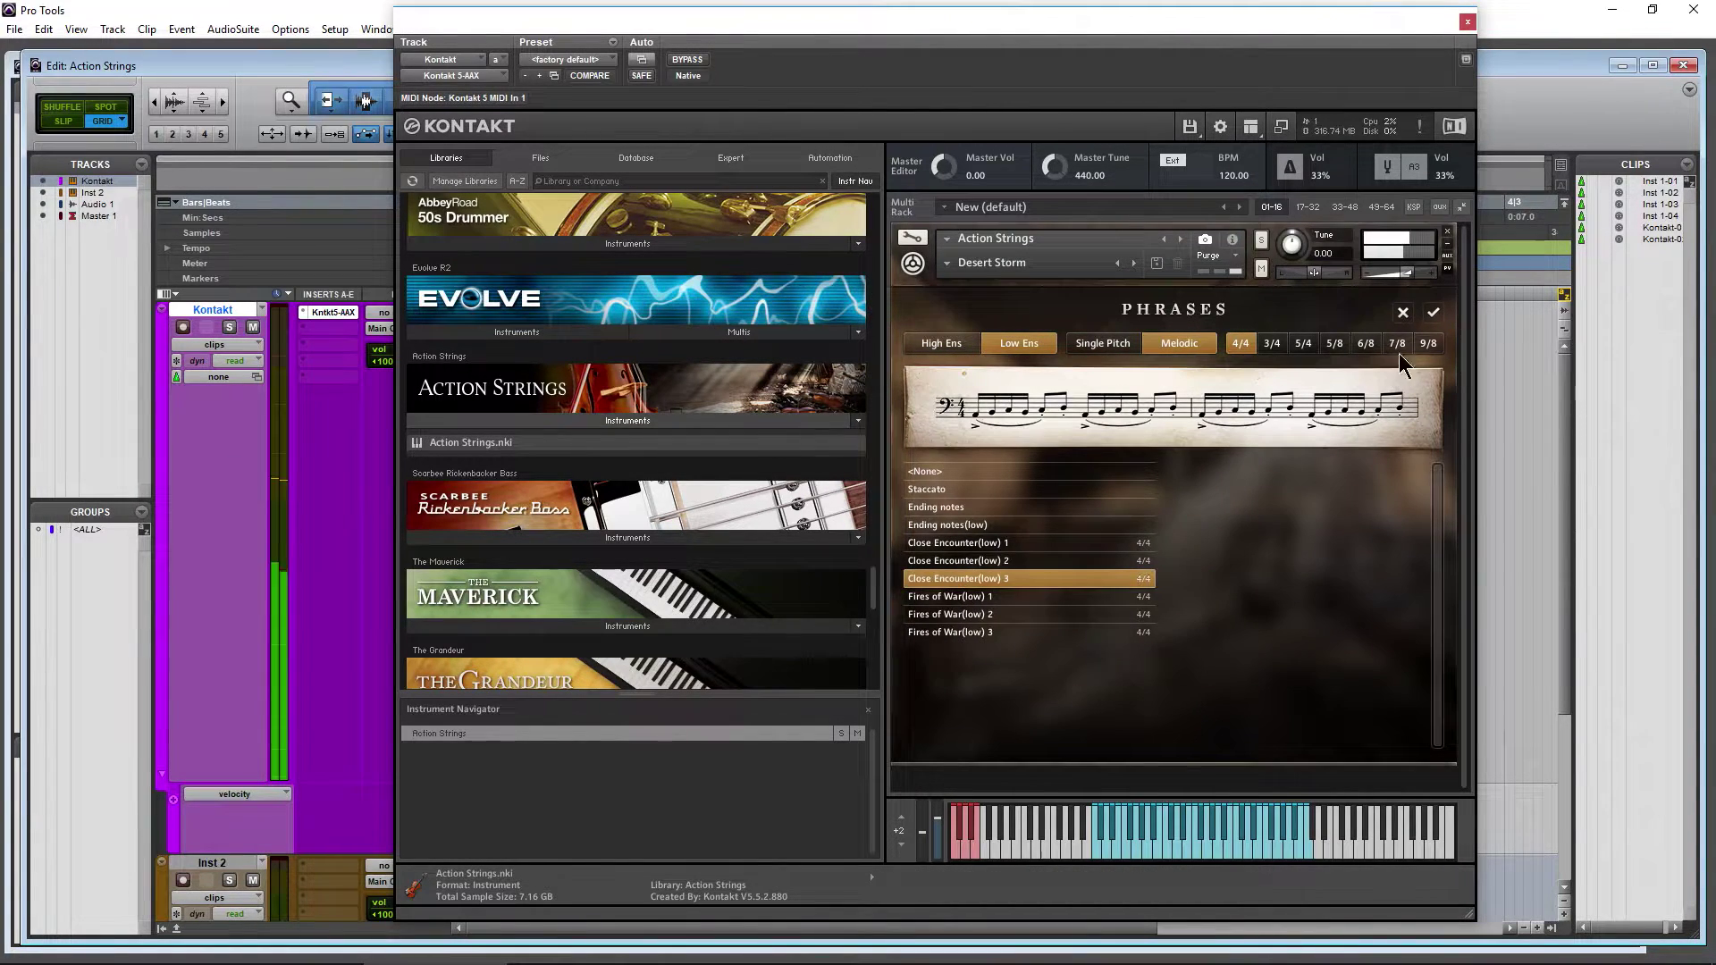
pyautogui.click(1433, 312)
# Remove the Low Ens filter and assign the melodic phrase Conquerers 3 to the F#0 user slot
pyautogui.click(1112, 563)
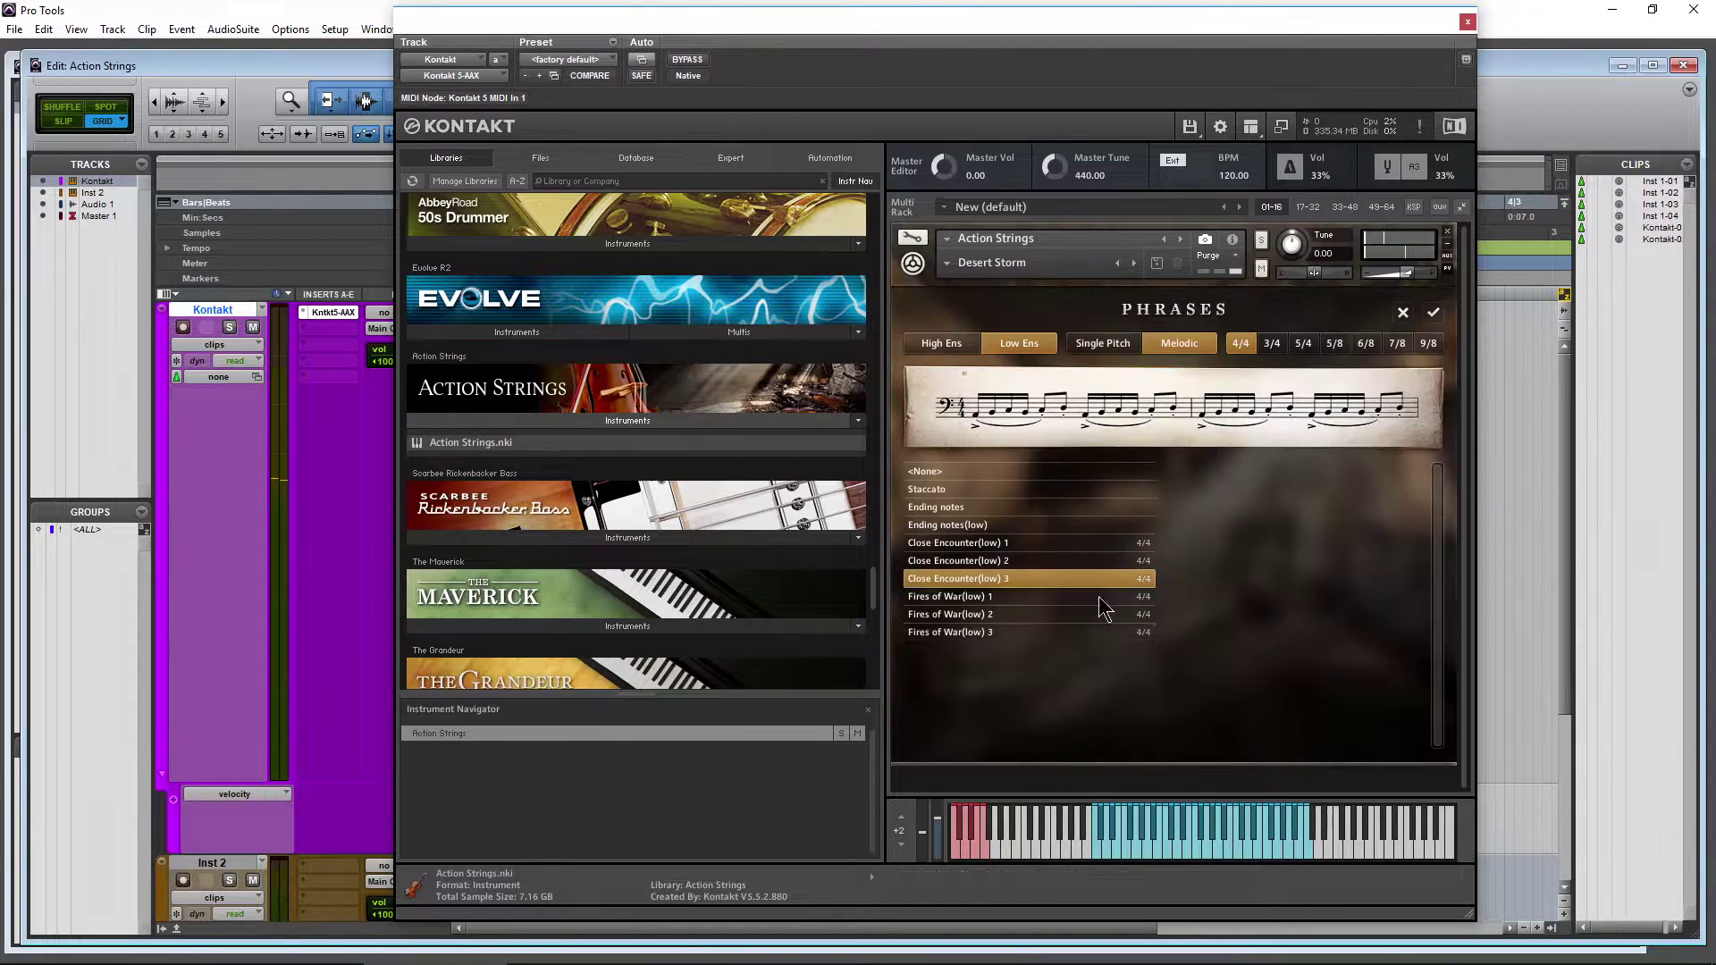
pyautogui.click(1019, 343)
pyautogui.click(1206, 651)
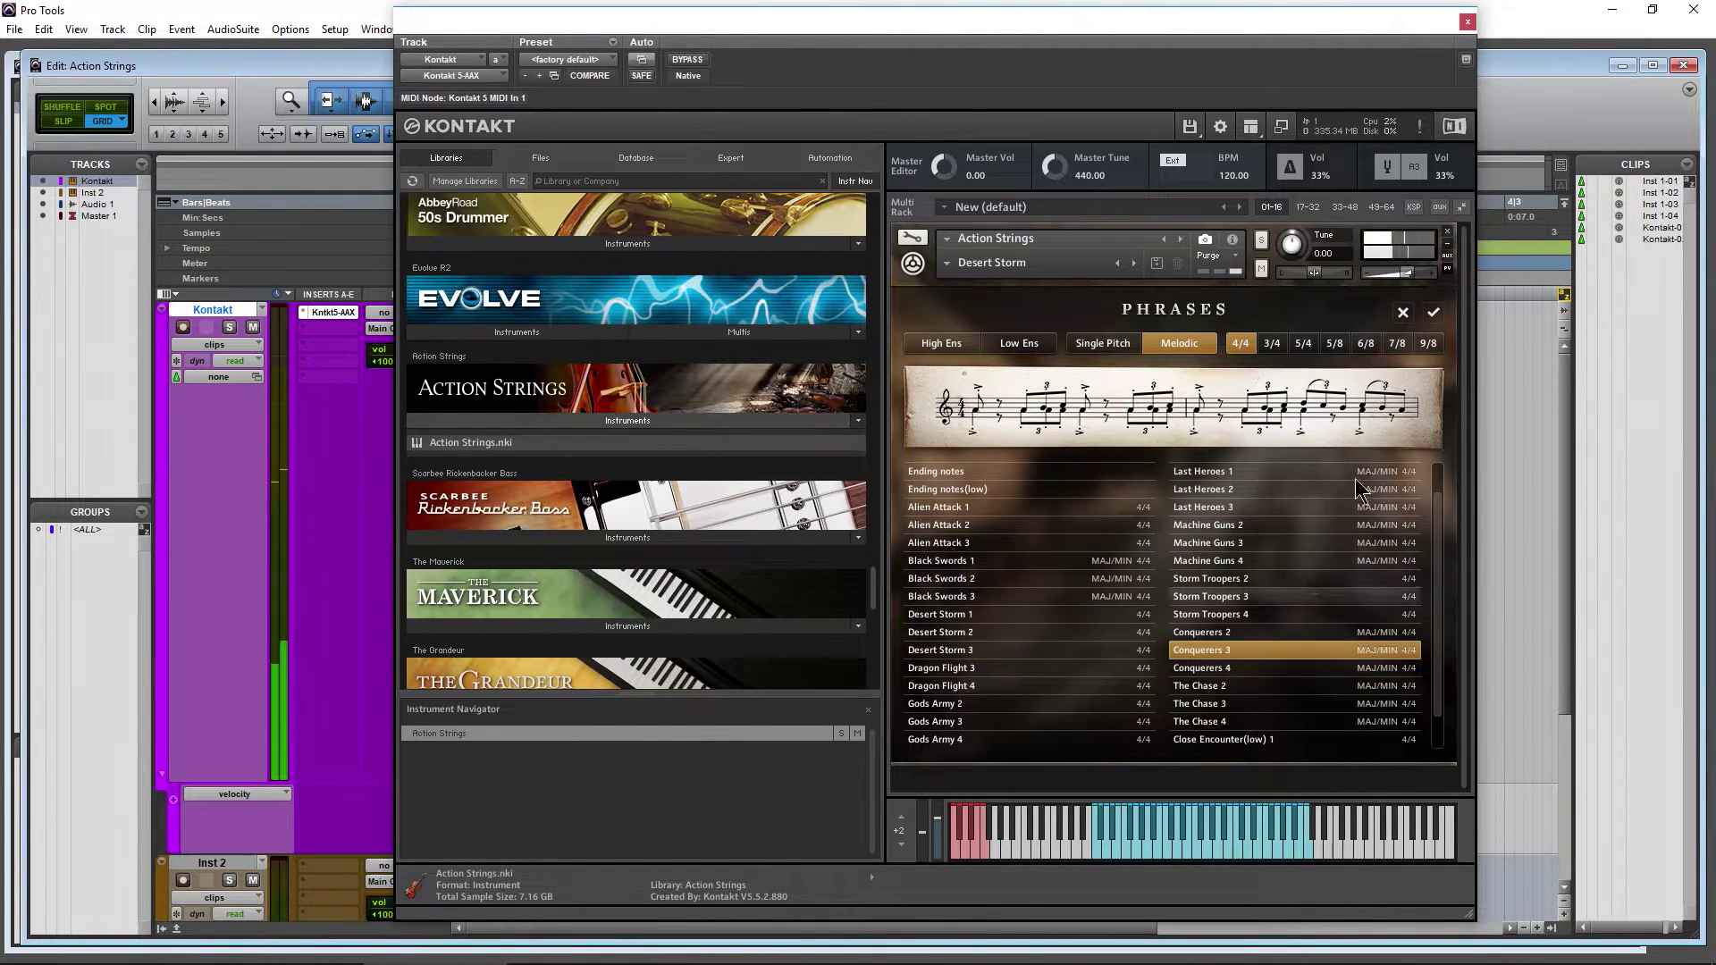
pyautogui.click(1433, 312)
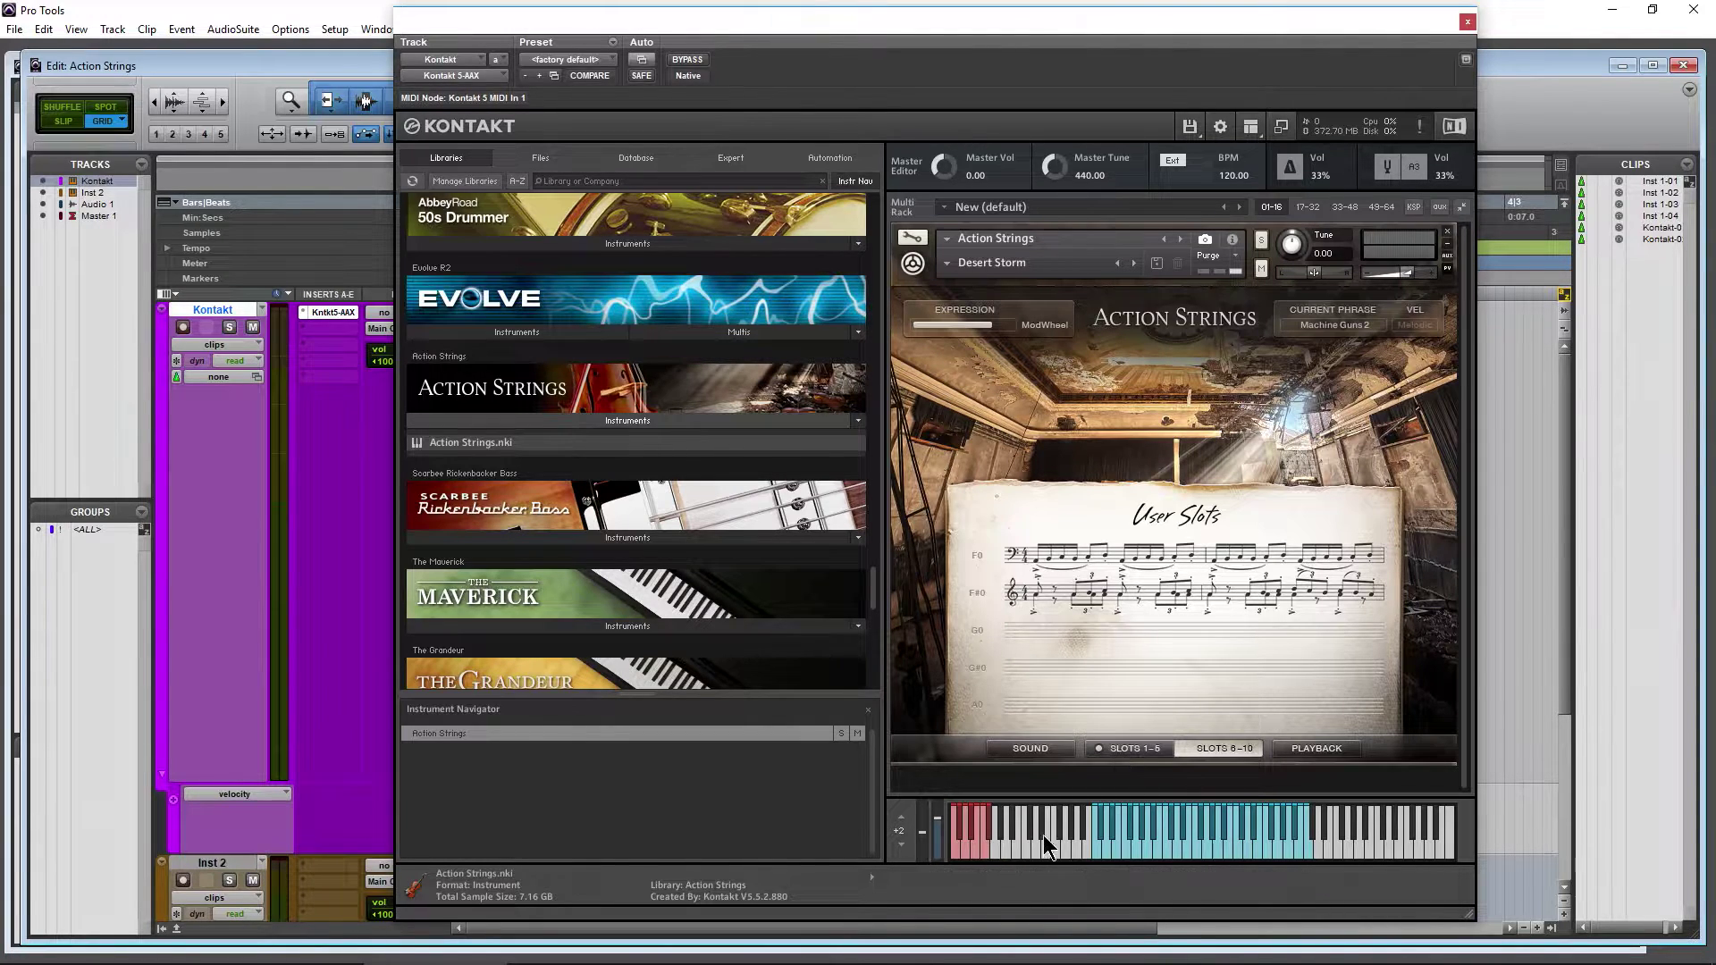
# Switch to the F#0 user phrase with its keyswitch and audition it with a note in the playable range
pyautogui.click(988, 845)
pyautogui.click(1192, 849)
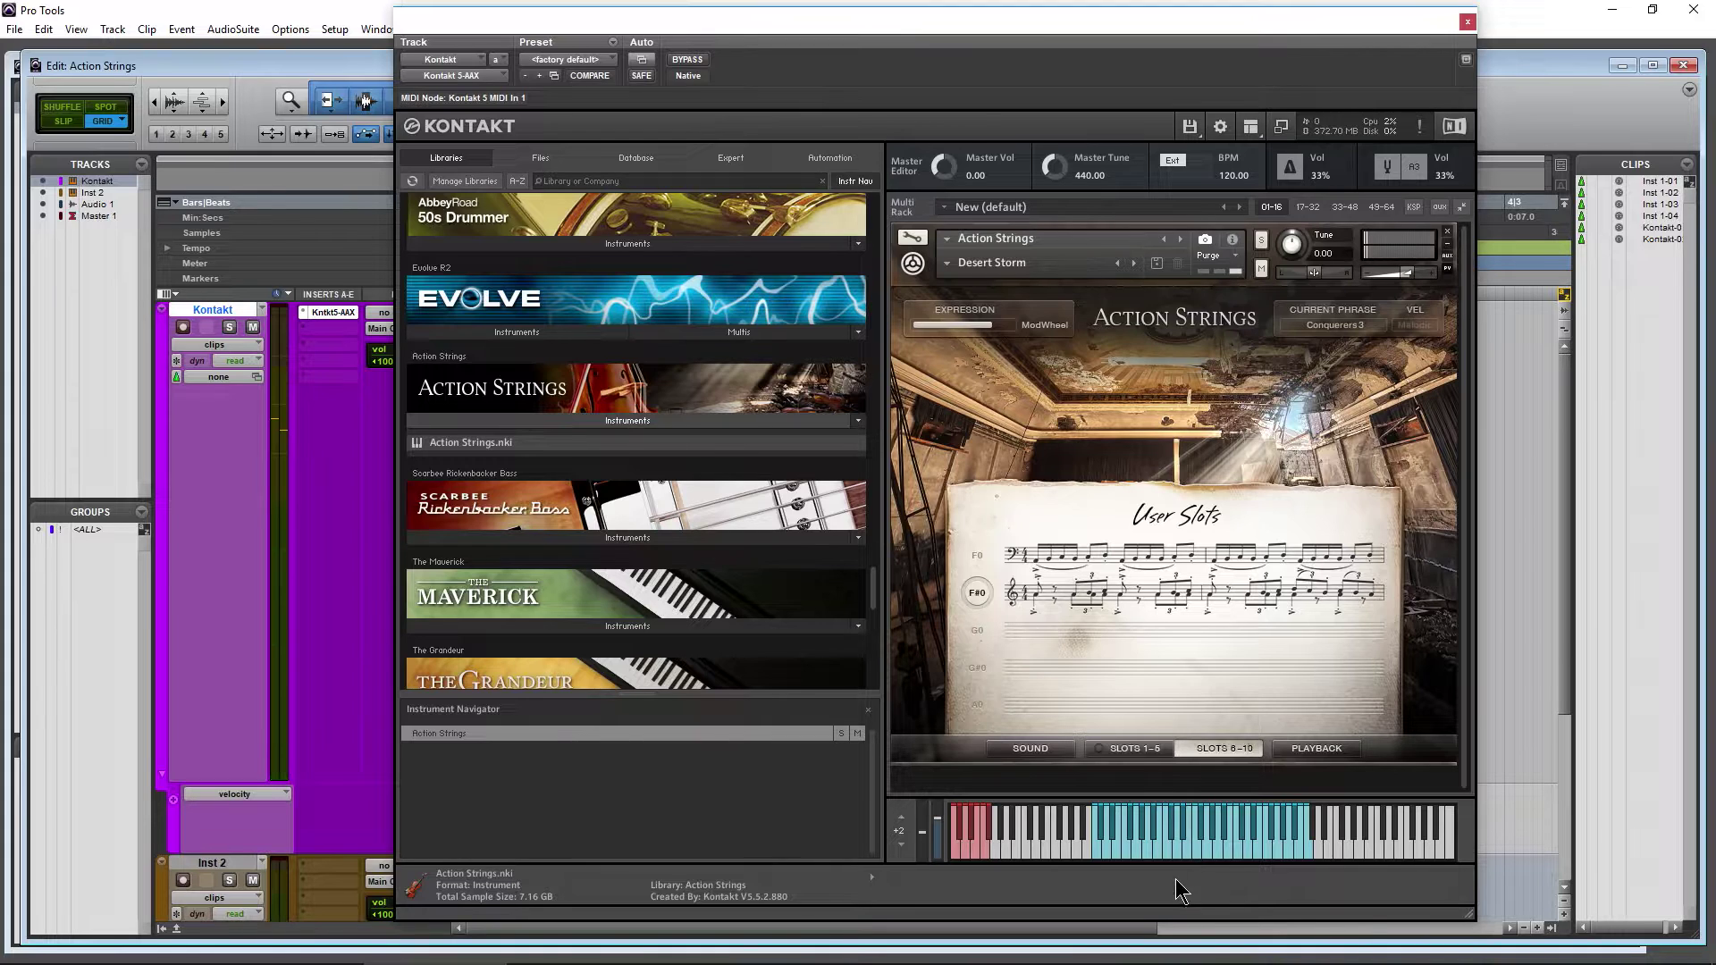
pyautogui.click(1192, 844)
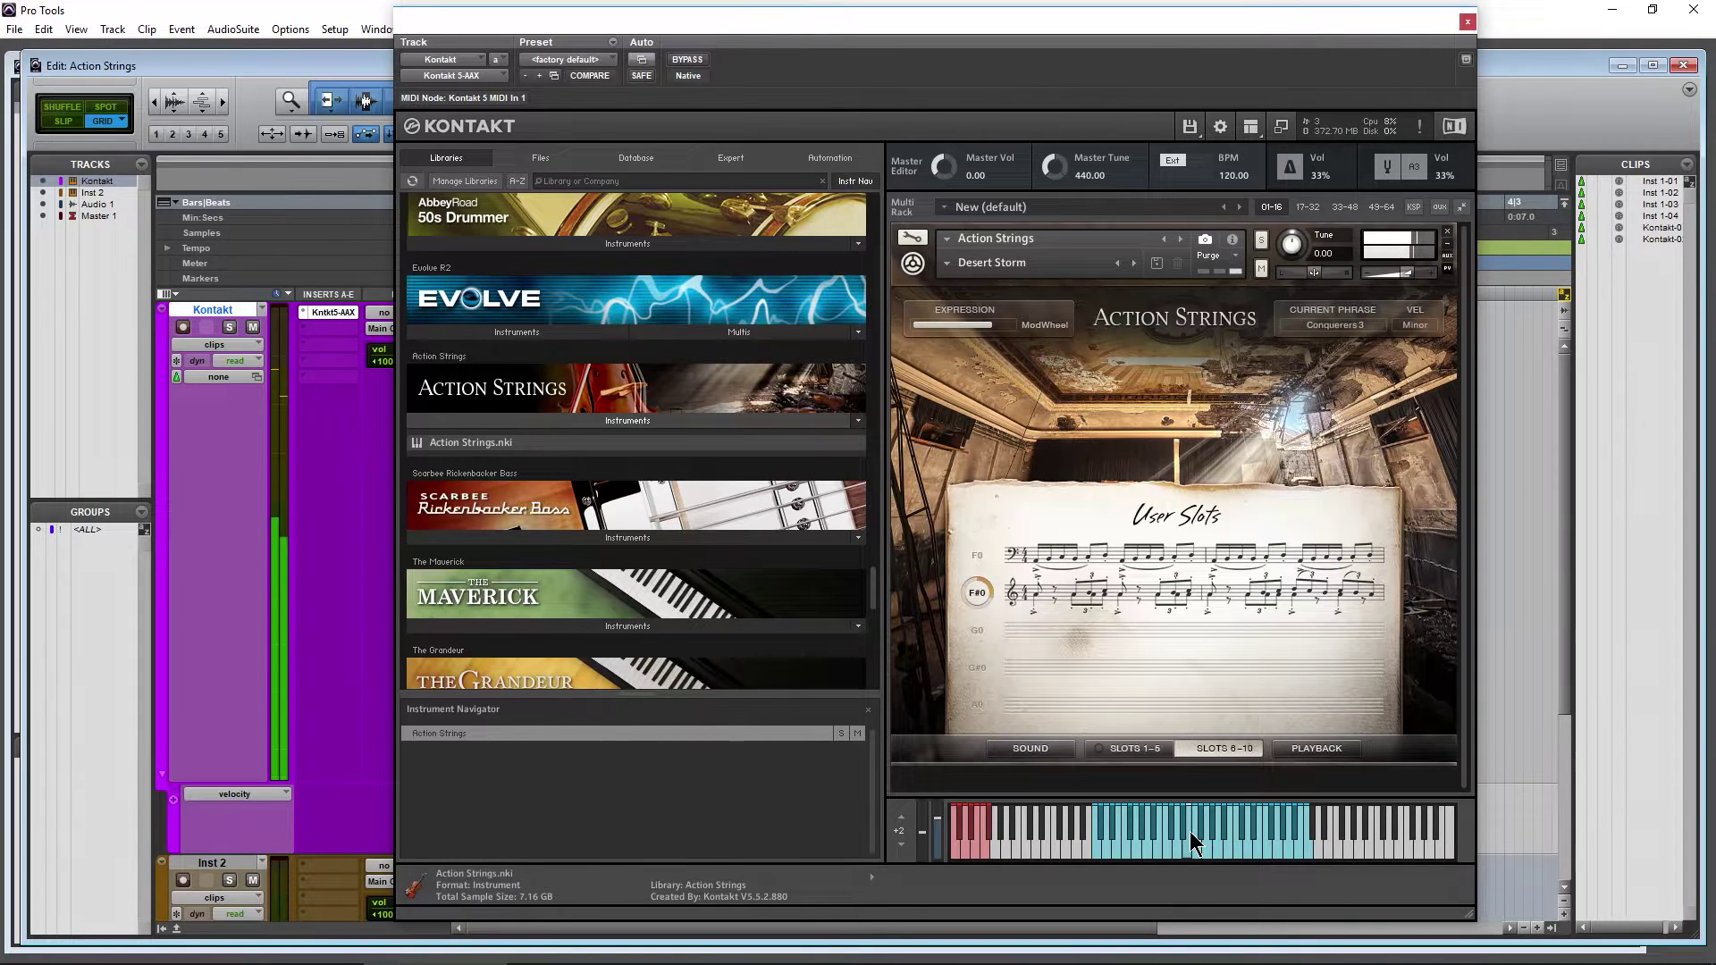
# Audition the F0 user phrase with a note in its playable range
pyautogui.click(1099, 851)
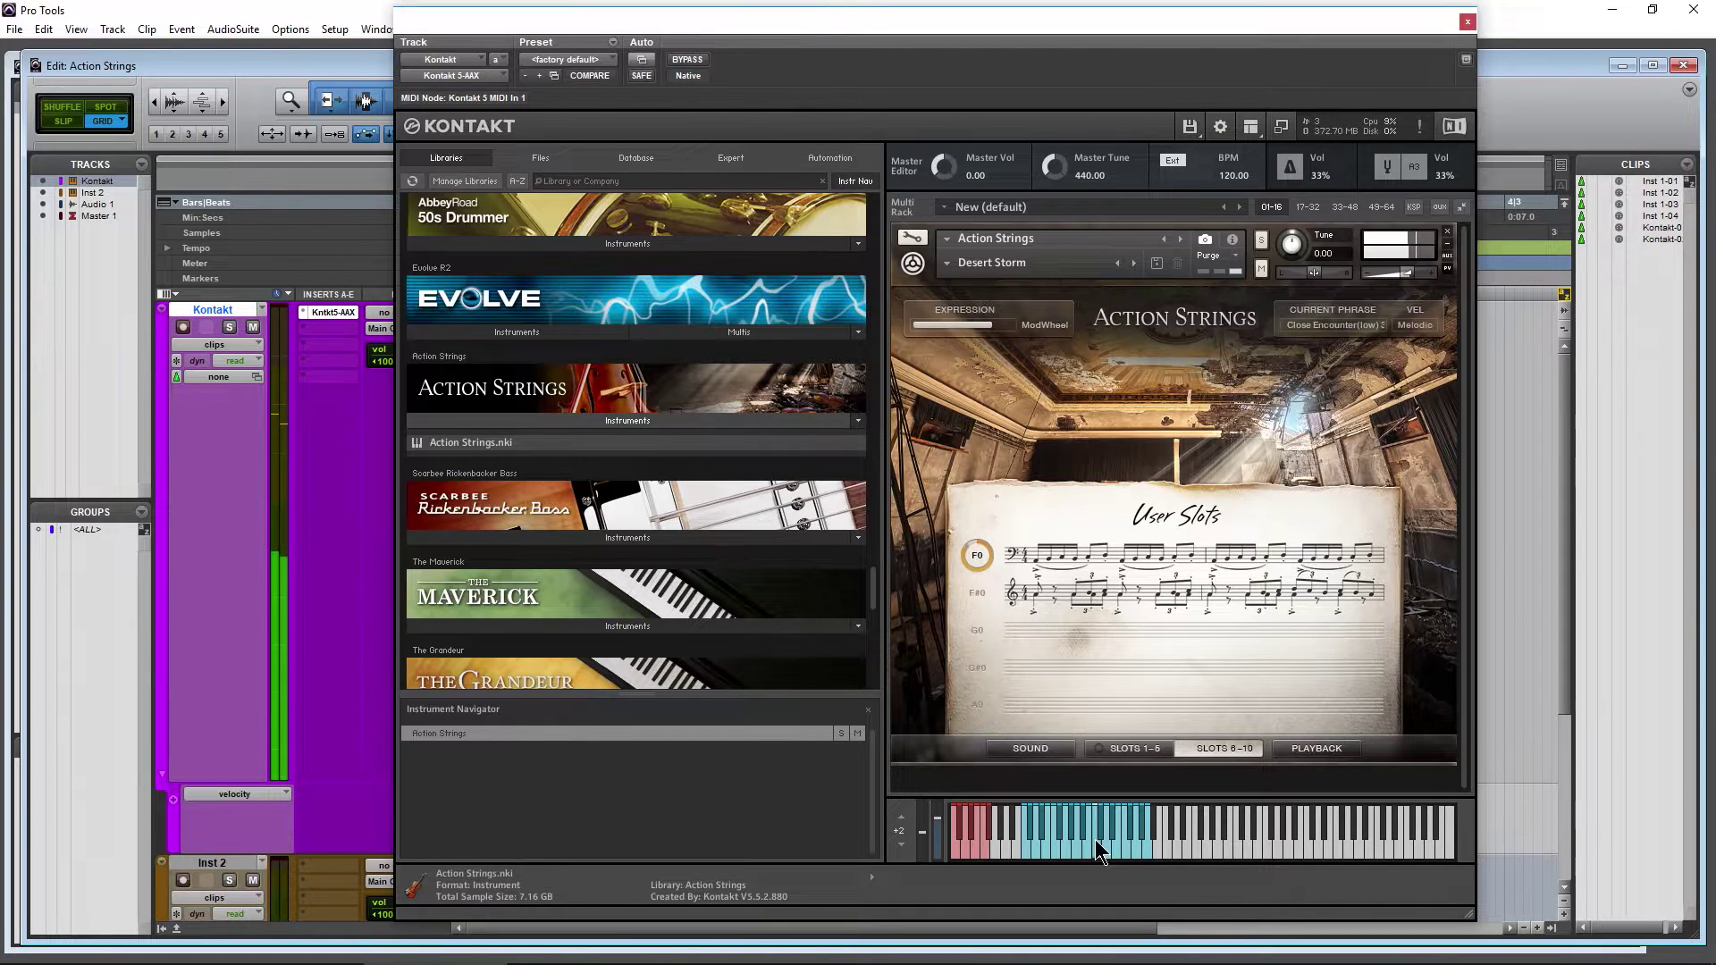
# Return to theme slots 1–5 and step through the themes to load Storm Troopers
pyautogui.click(1122, 747)
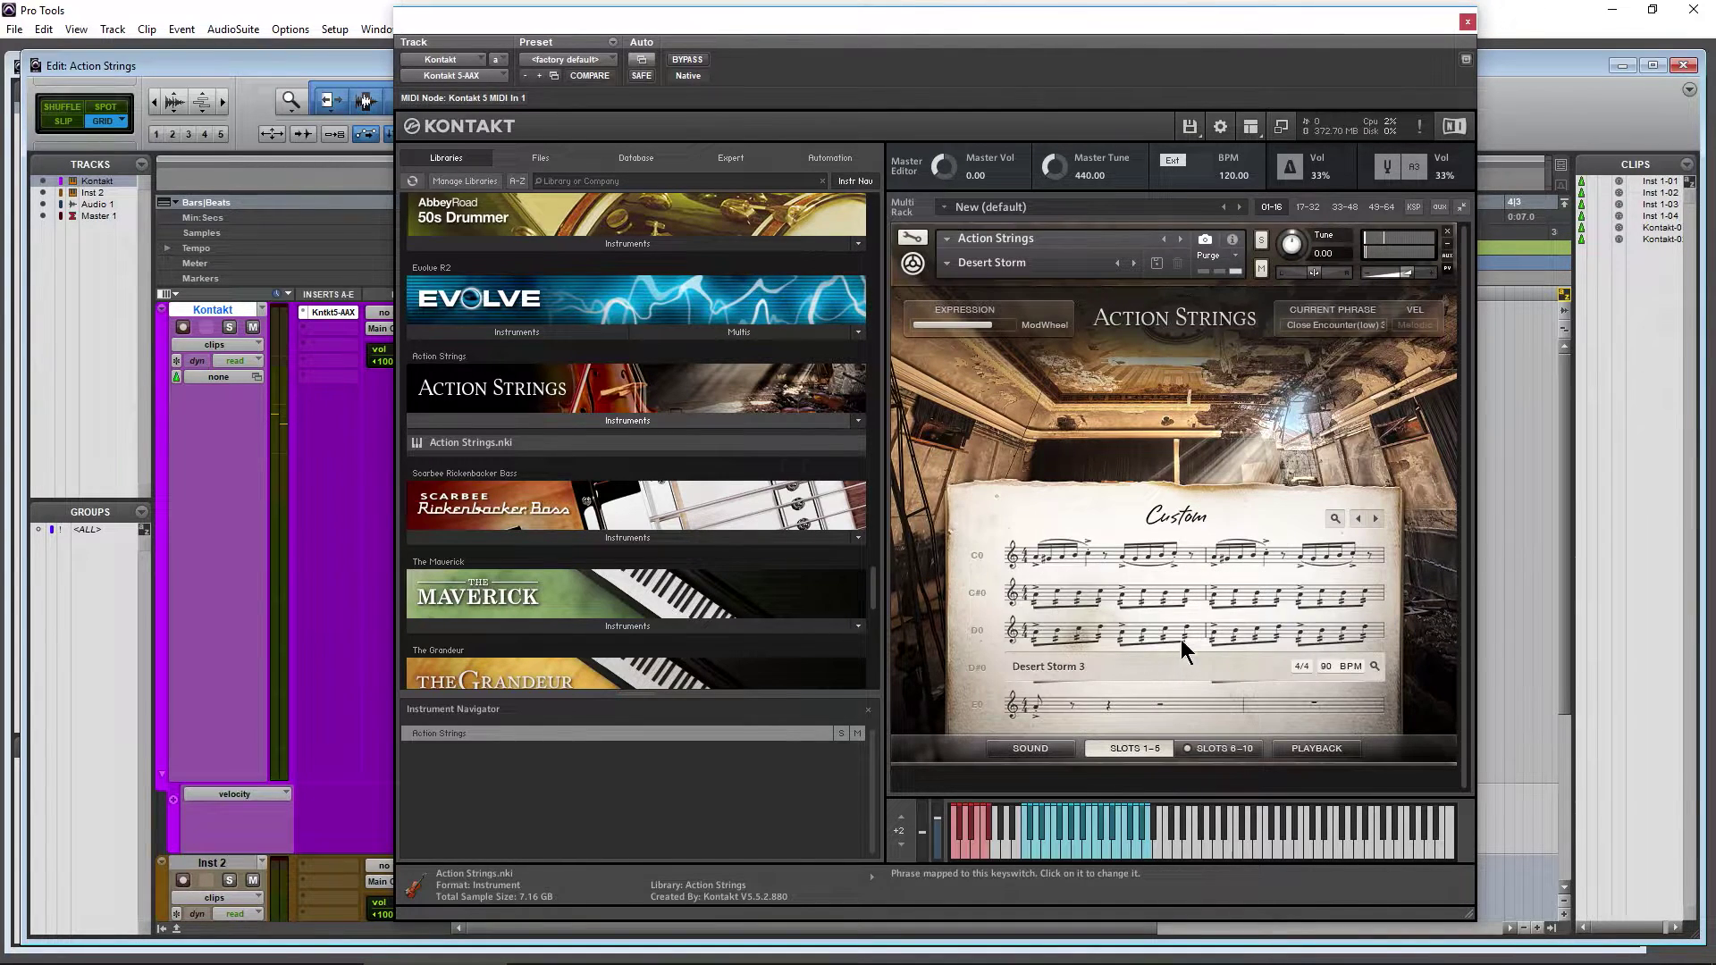
pyautogui.click(1374, 520)
pyautogui.click(1374, 520)
pyautogui.click(1374, 520)
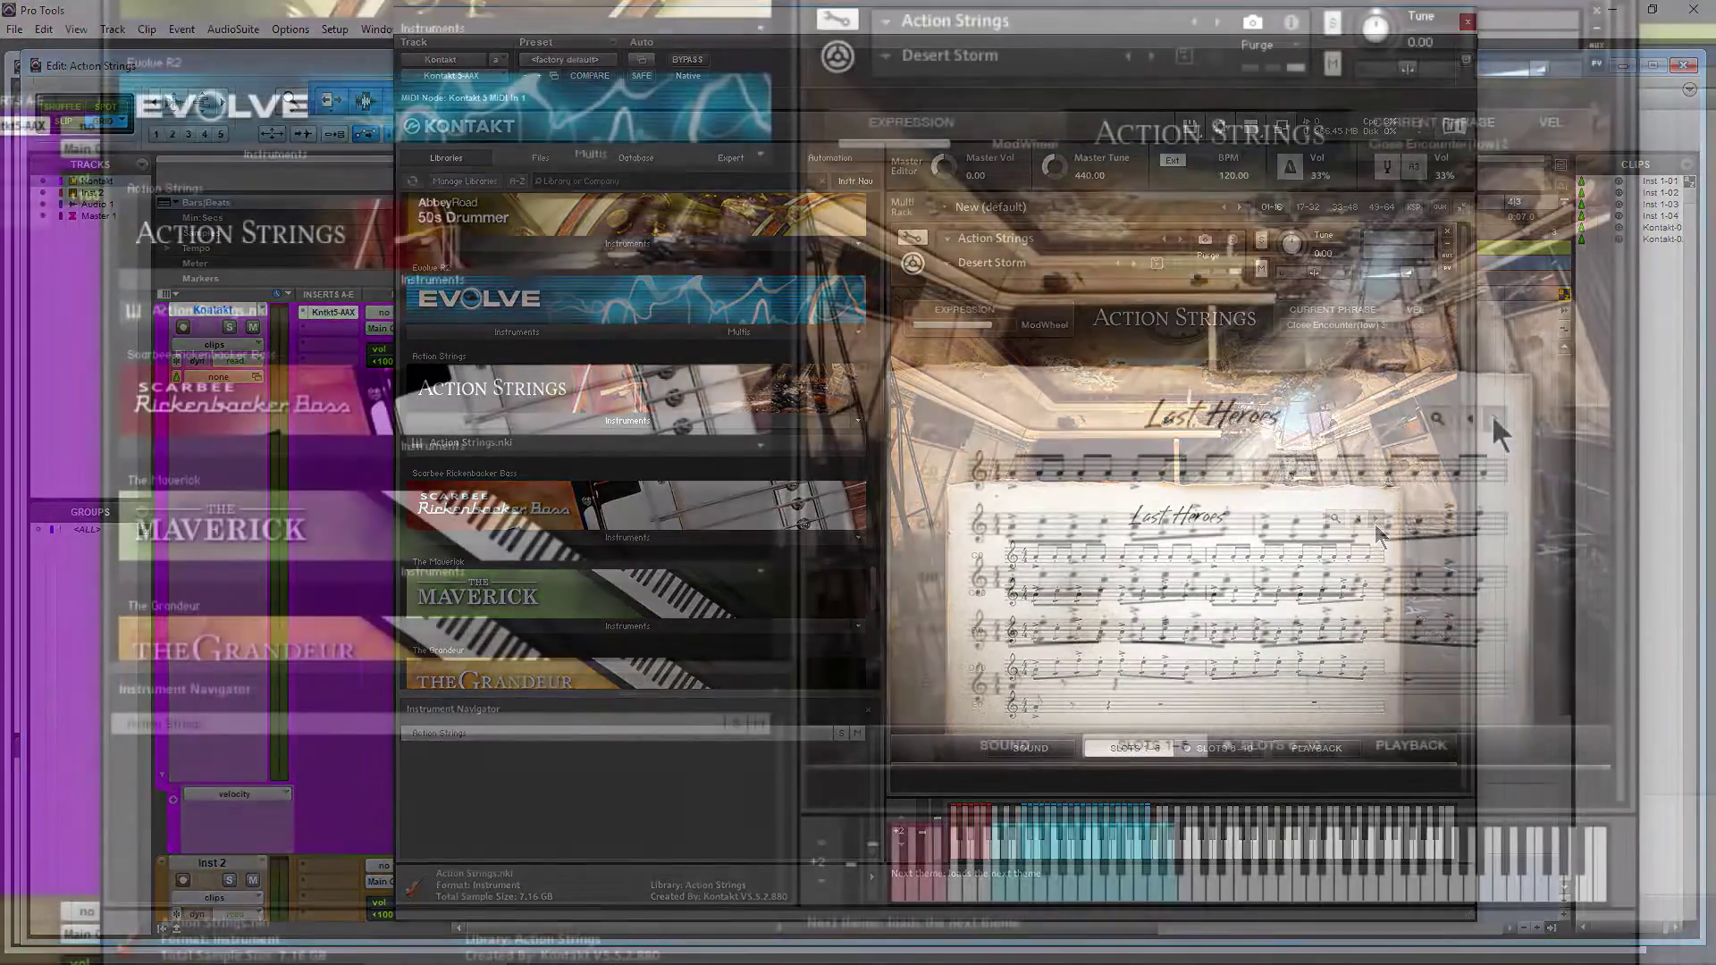
pyautogui.click(1374, 520)
pyautogui.click(1374, 520)
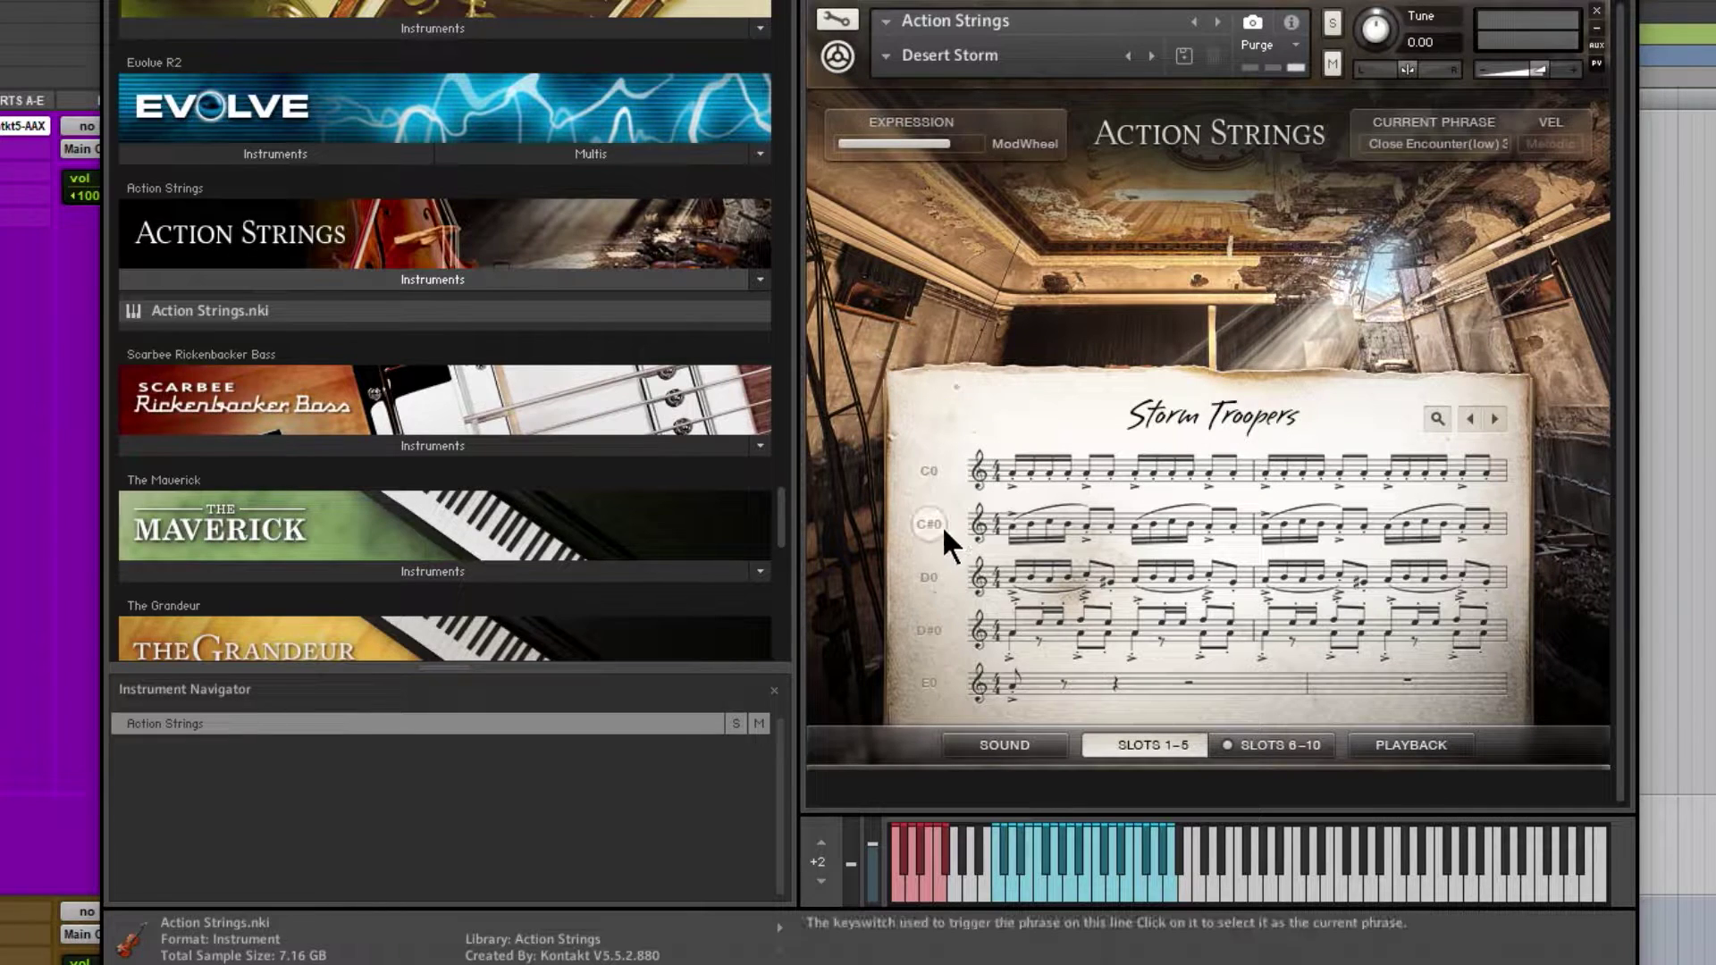
# Switch between the Storm Troopers phrases C0, D0 and C#0 by their keyswitches, finishing on C0
pyautogui.click(929, 470)
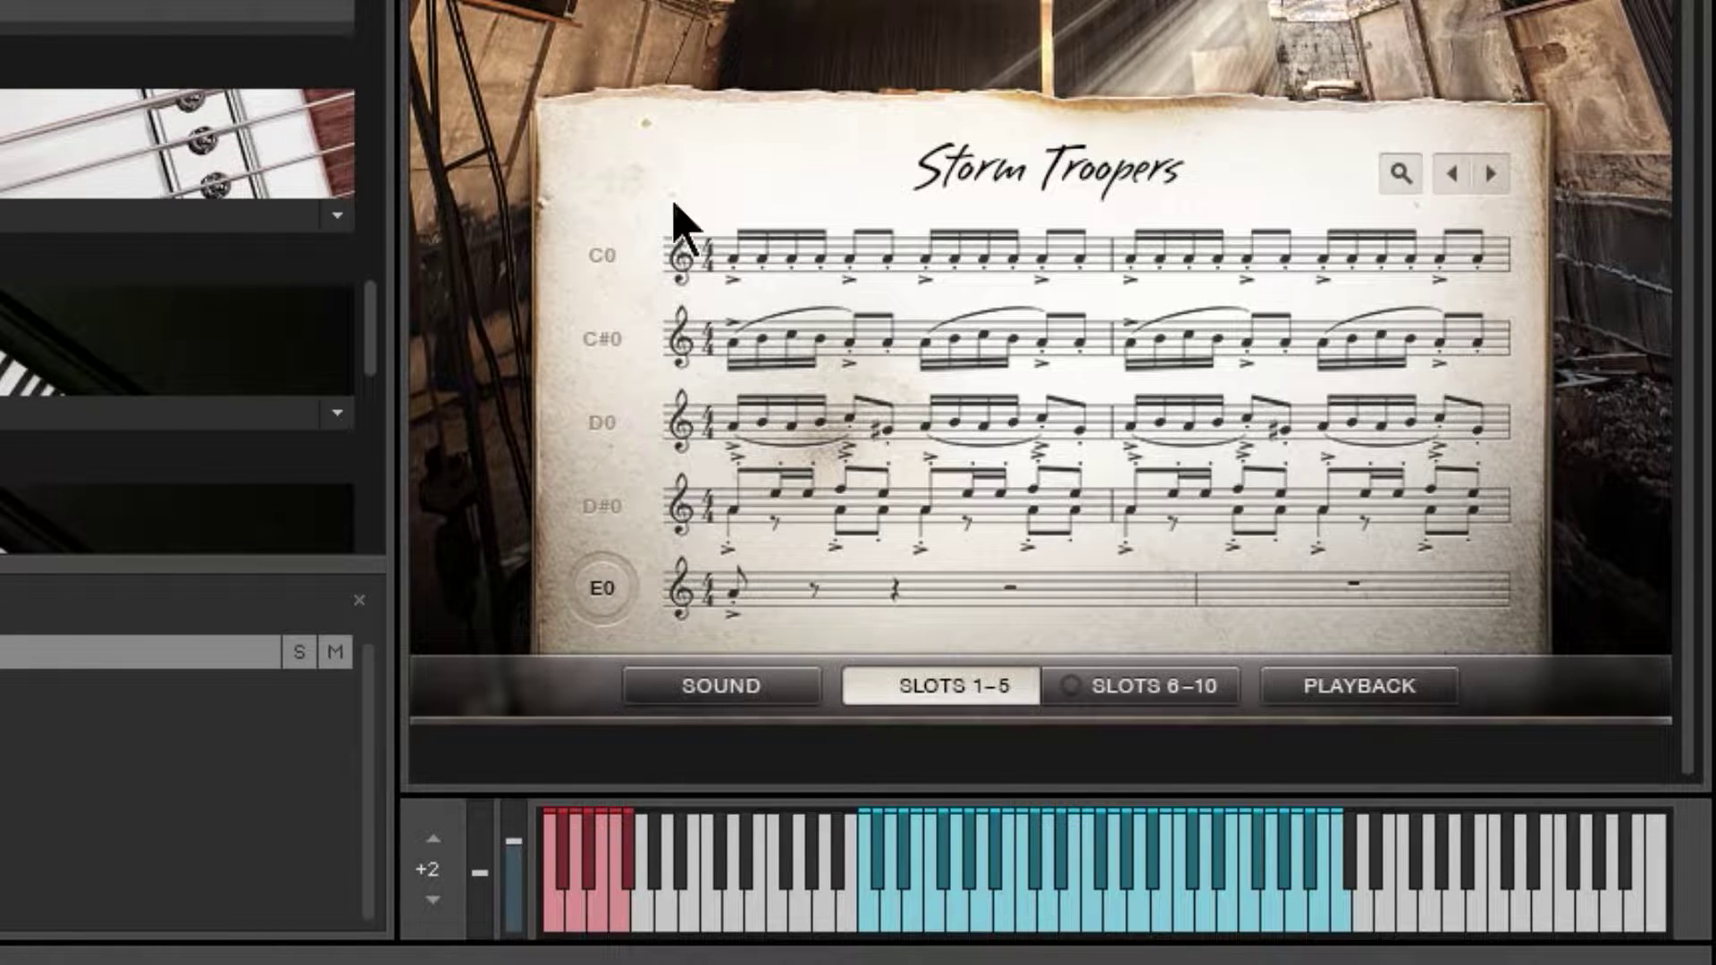
pyautogui.click(600, 256)
pyautogui.click(604, 421)
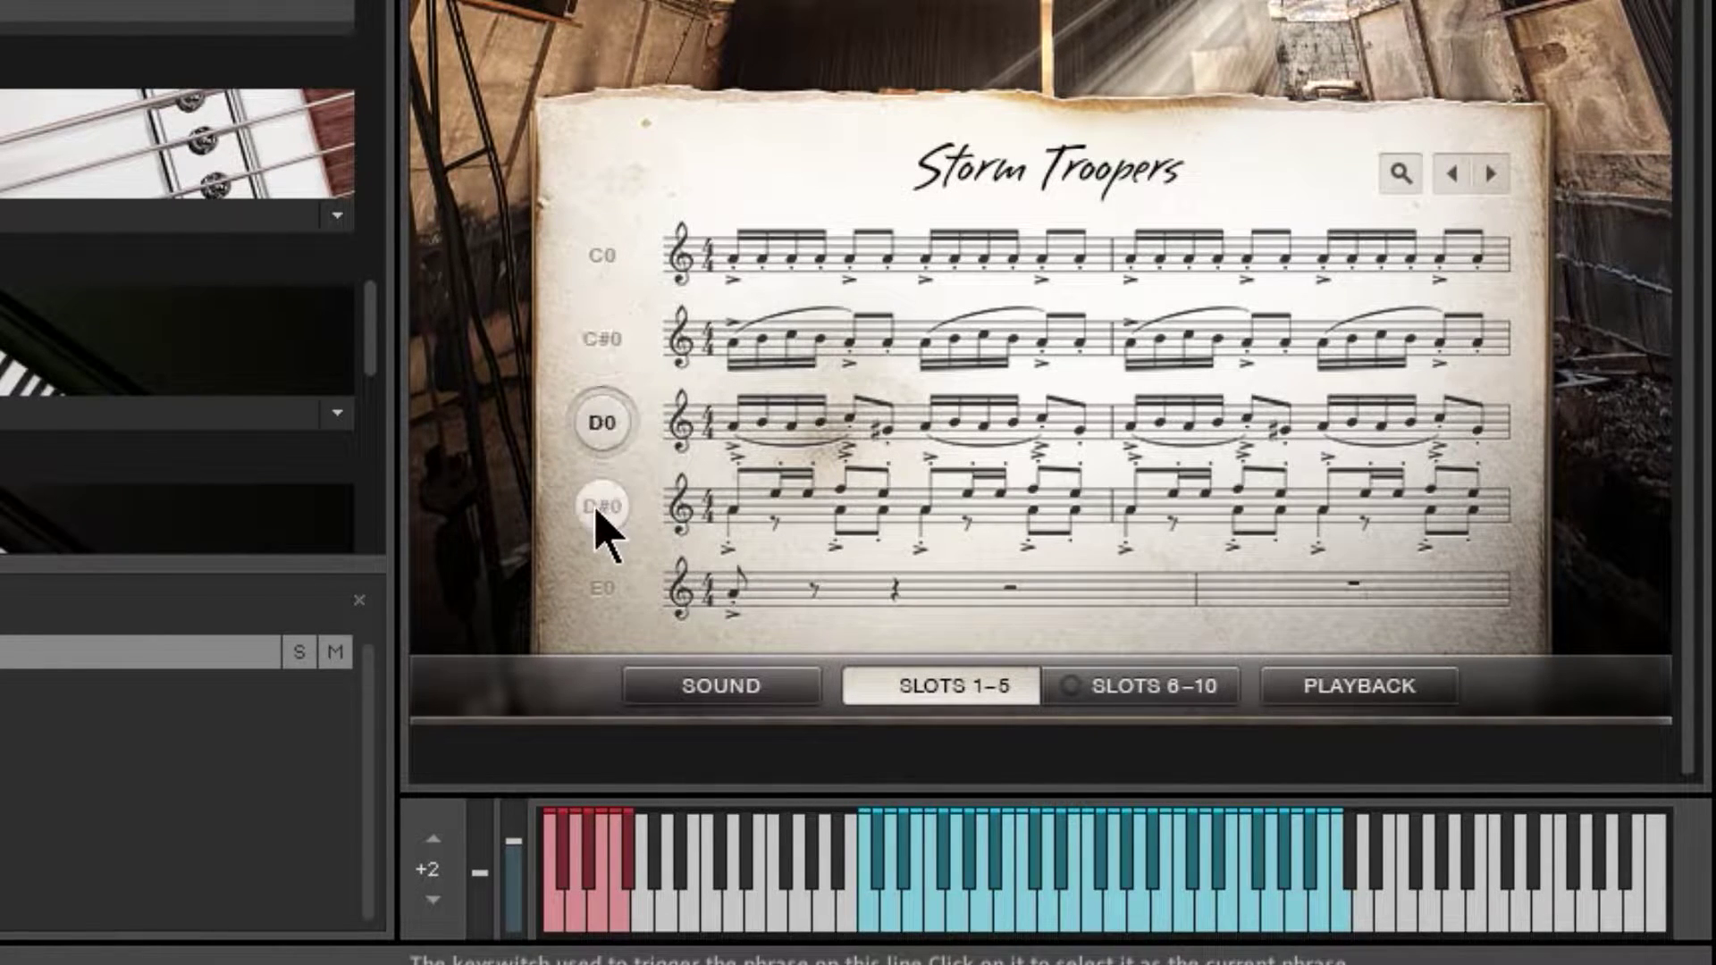
pyautogui.click(608, 344)
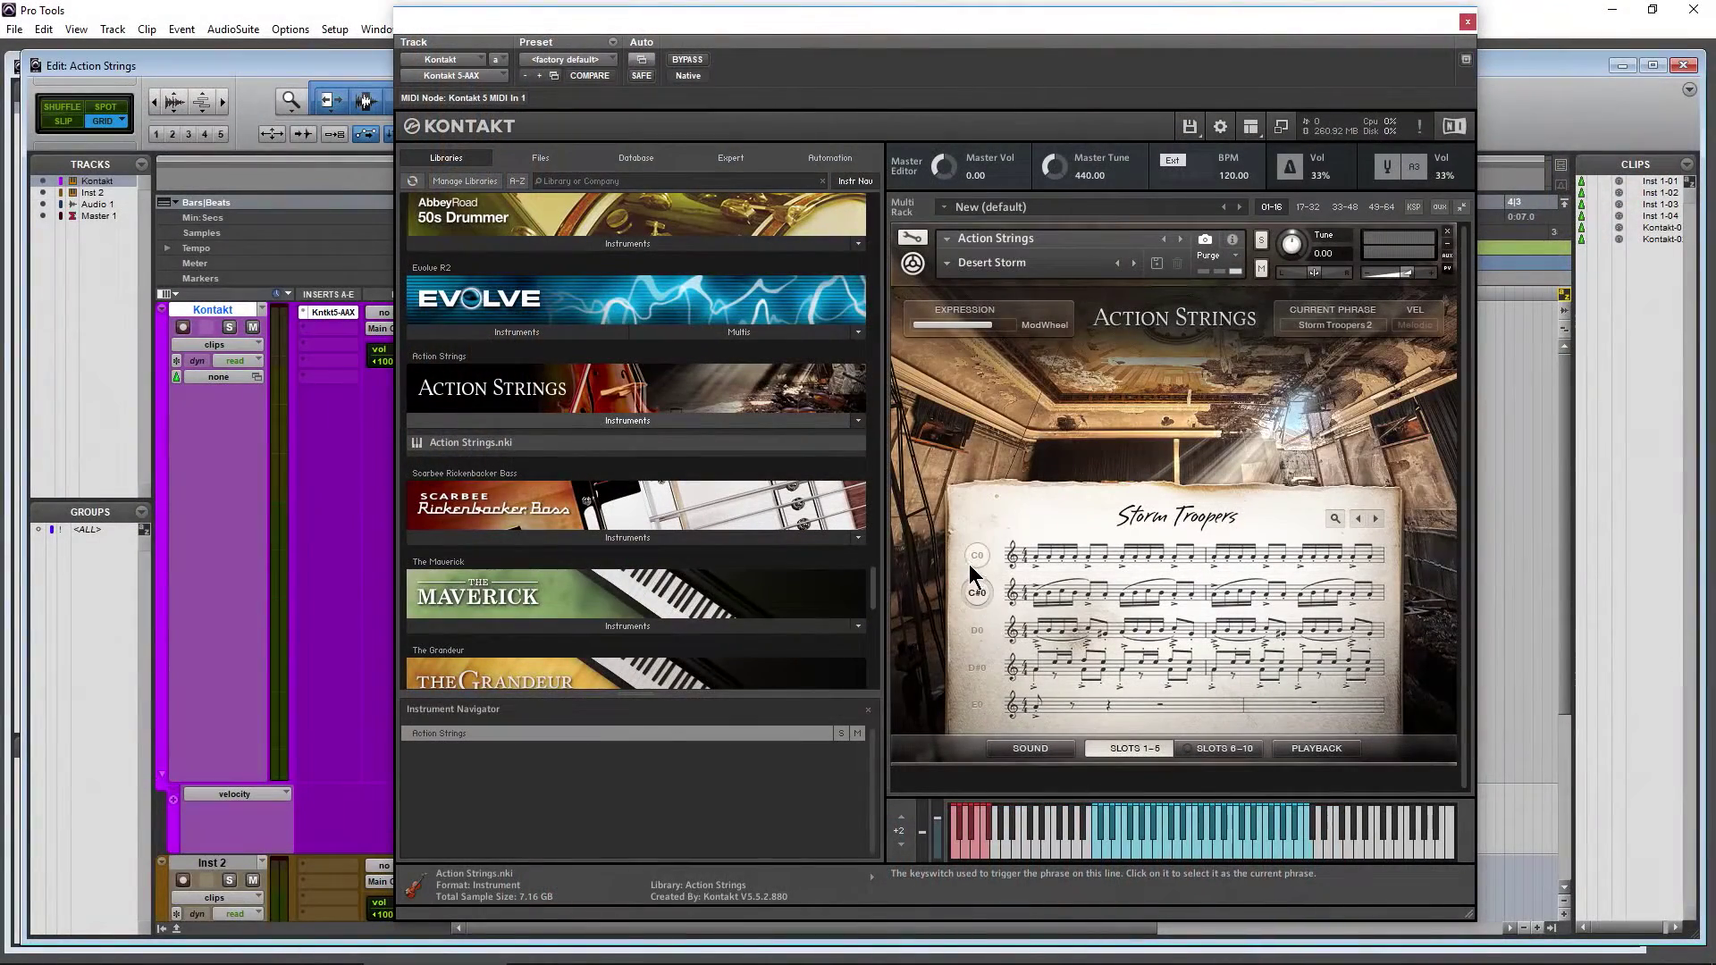
pyautogui.click(597, 267)
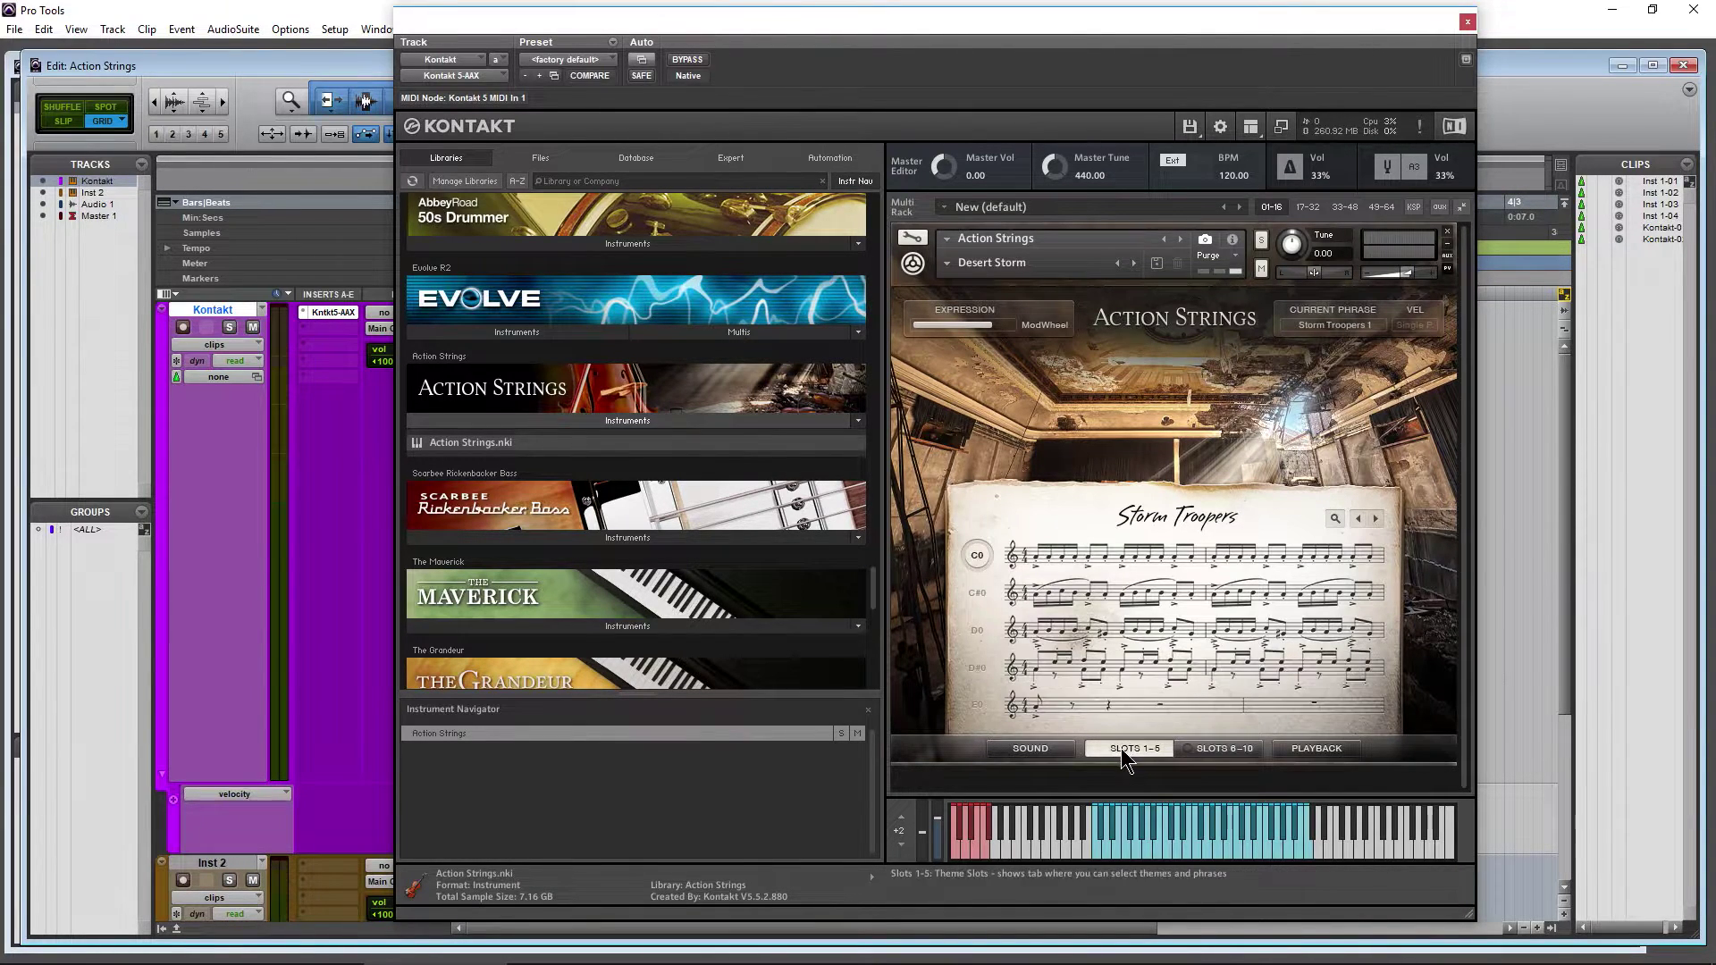
# Check slots 6–10, return to slots 1–5, and browse the phrase list for slot C#0 without assigning anything
pyautogui.click(1208, 751)
pyautogui.click(1132, 752)
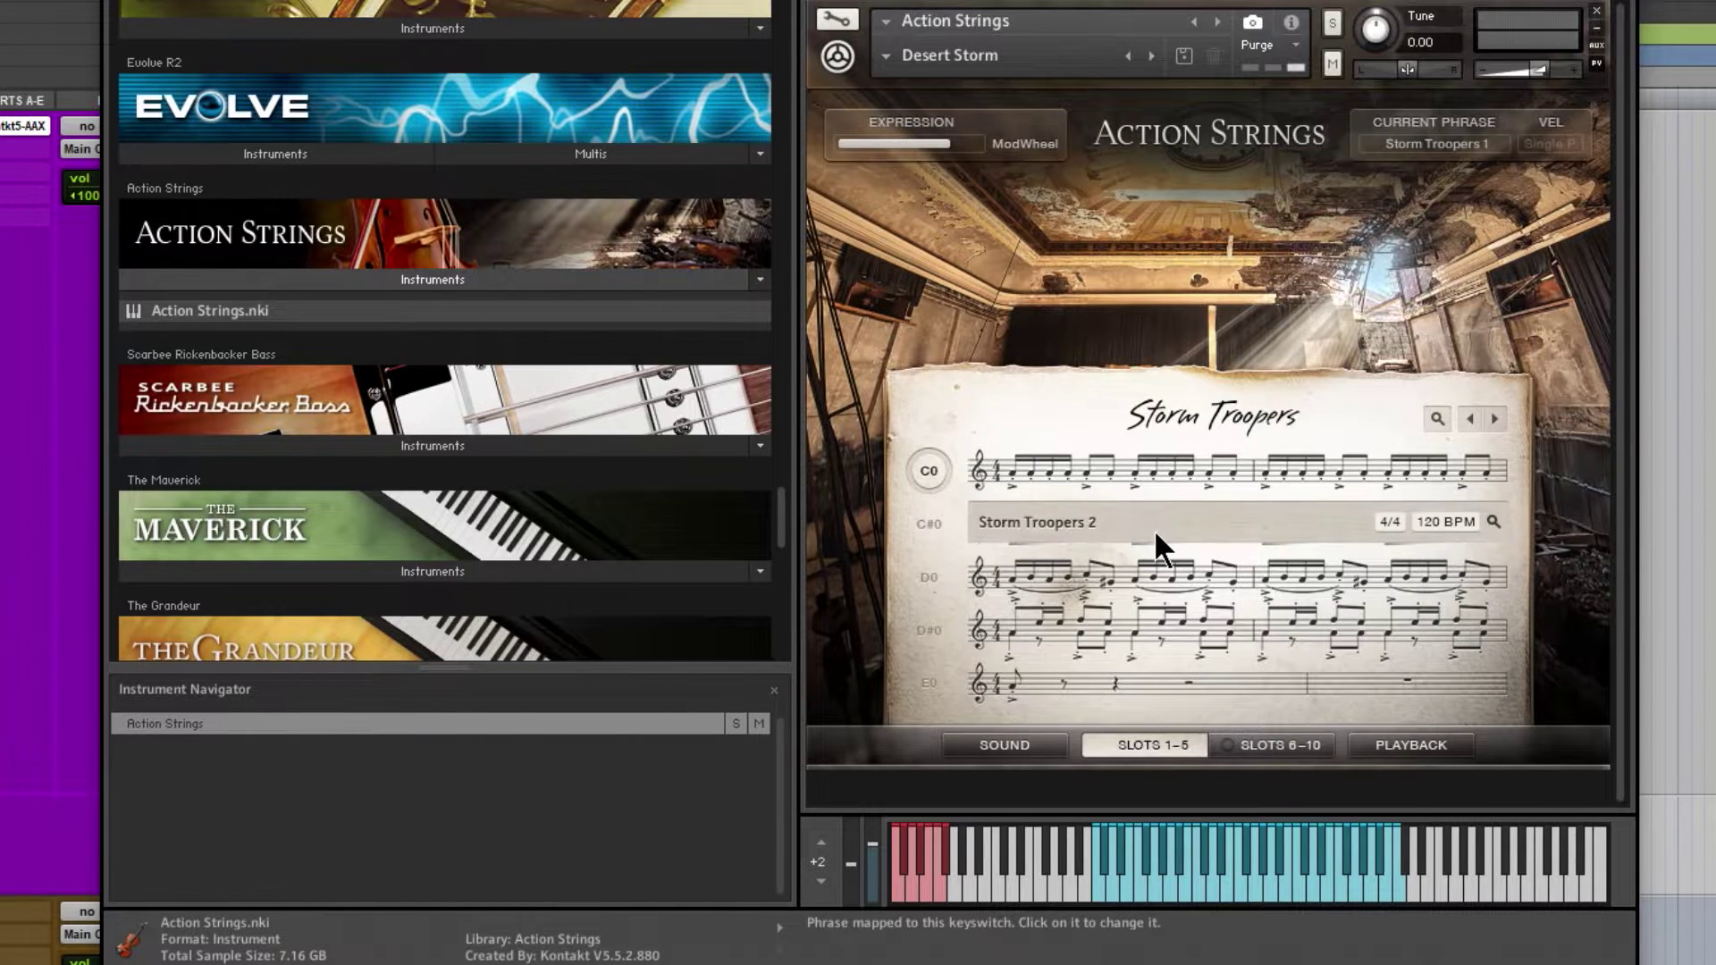
pyautogui.click(1151, 543)
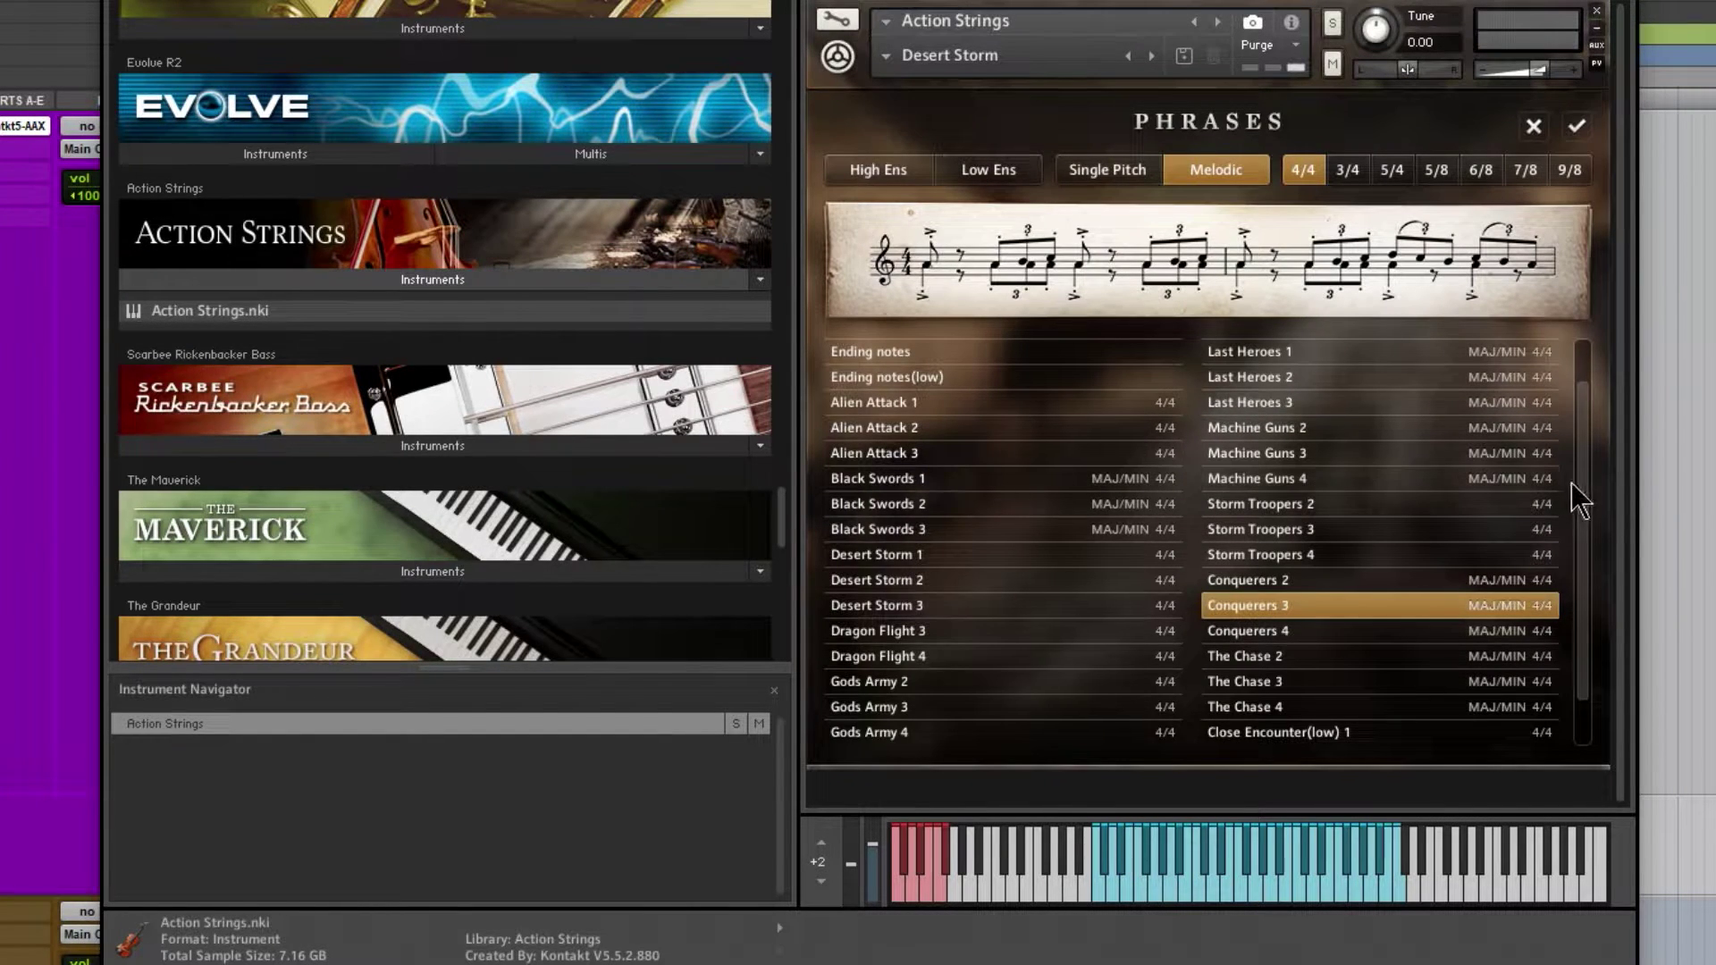
pyautogui.moveTo(1581, 498); pyautogui.dragTo(1582, 536)
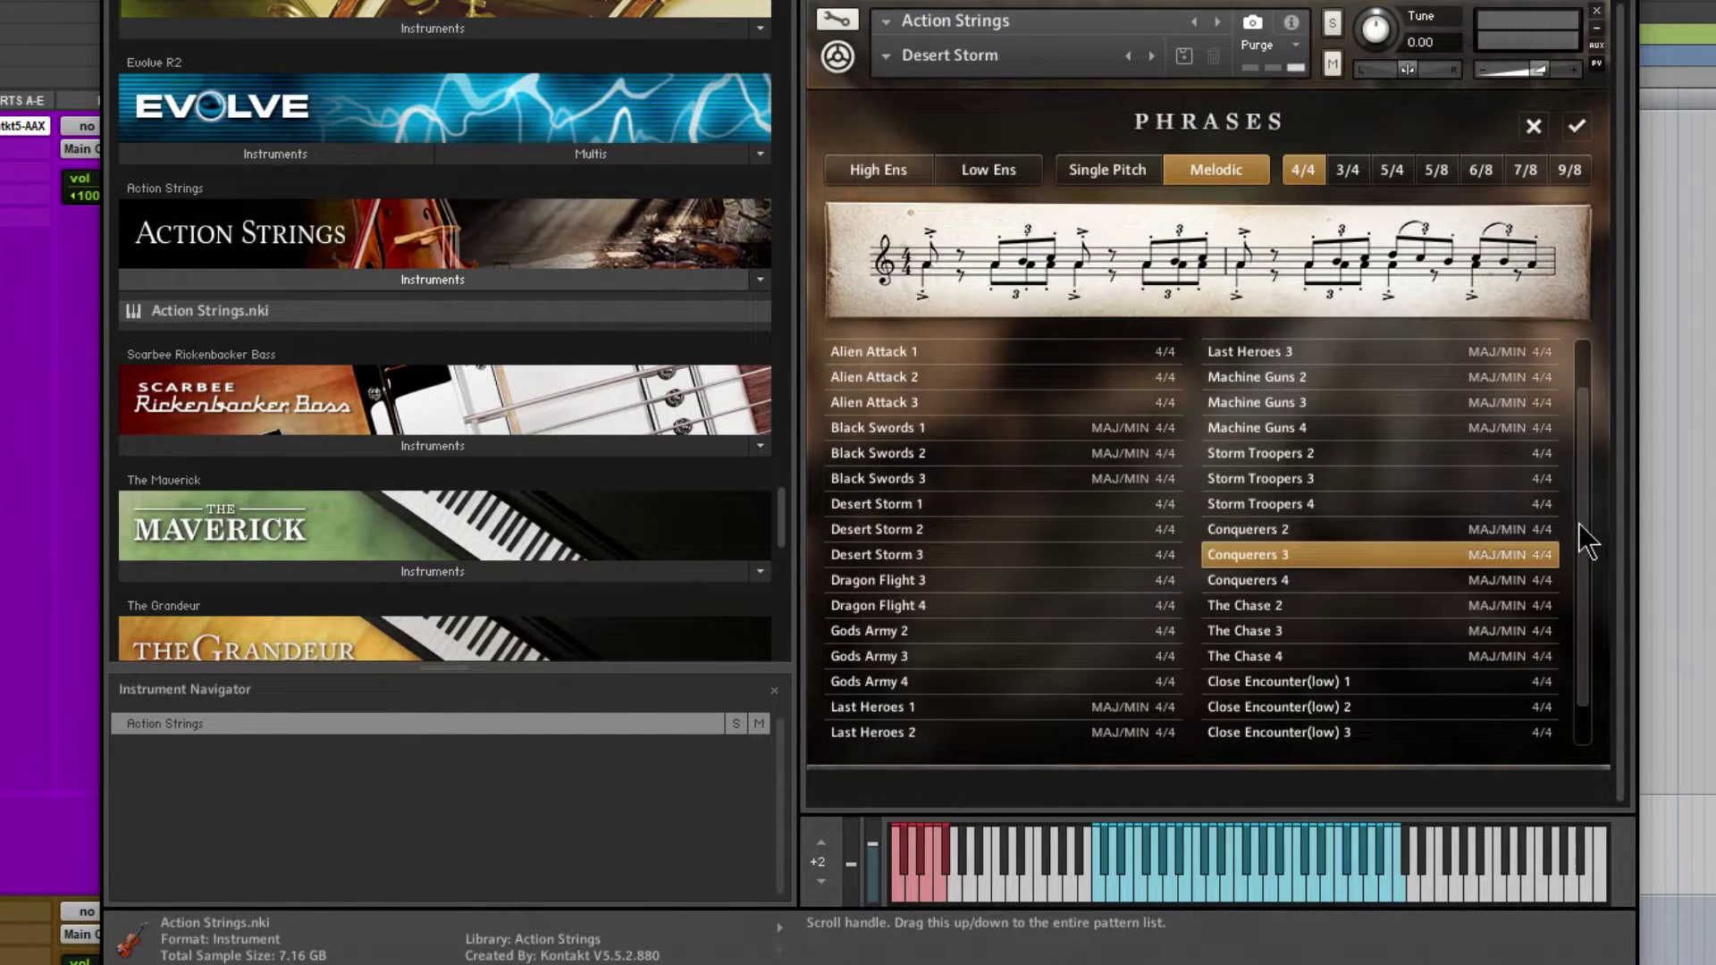
pyautogui.click(1534, 126)
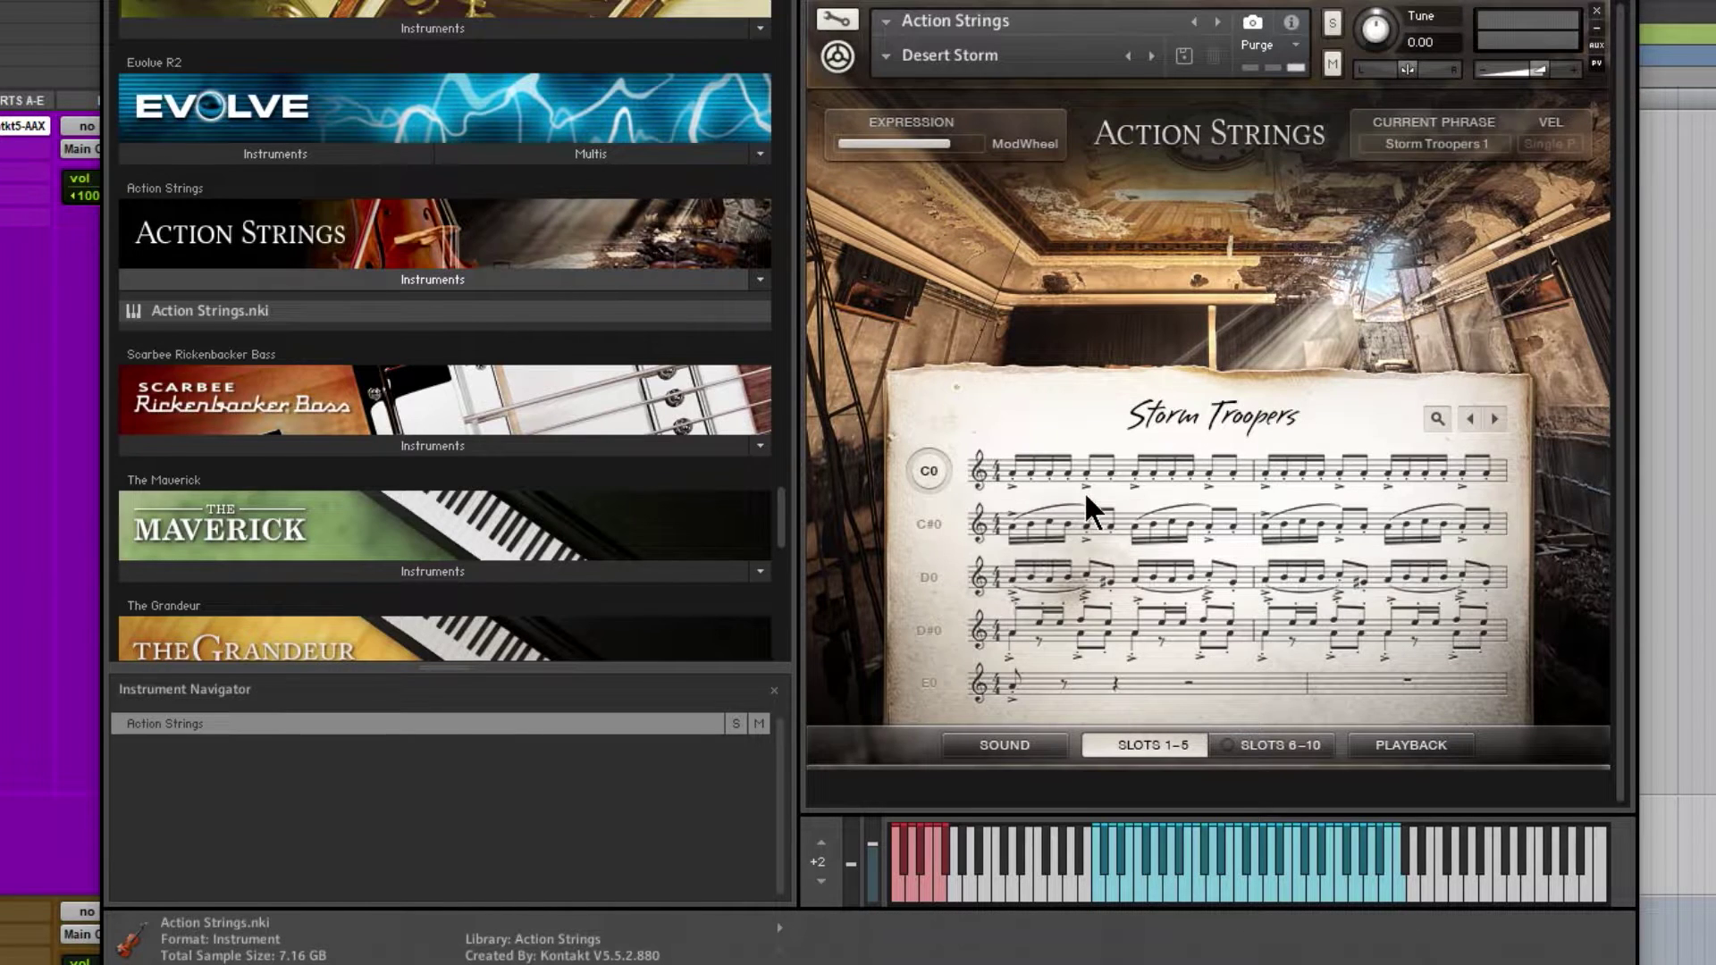
# Assign the melodic 4/4 phrase The Chase 2 to slot C#0 and Black Swords 1 to slot D0
pyautogui.click(1085, 520)
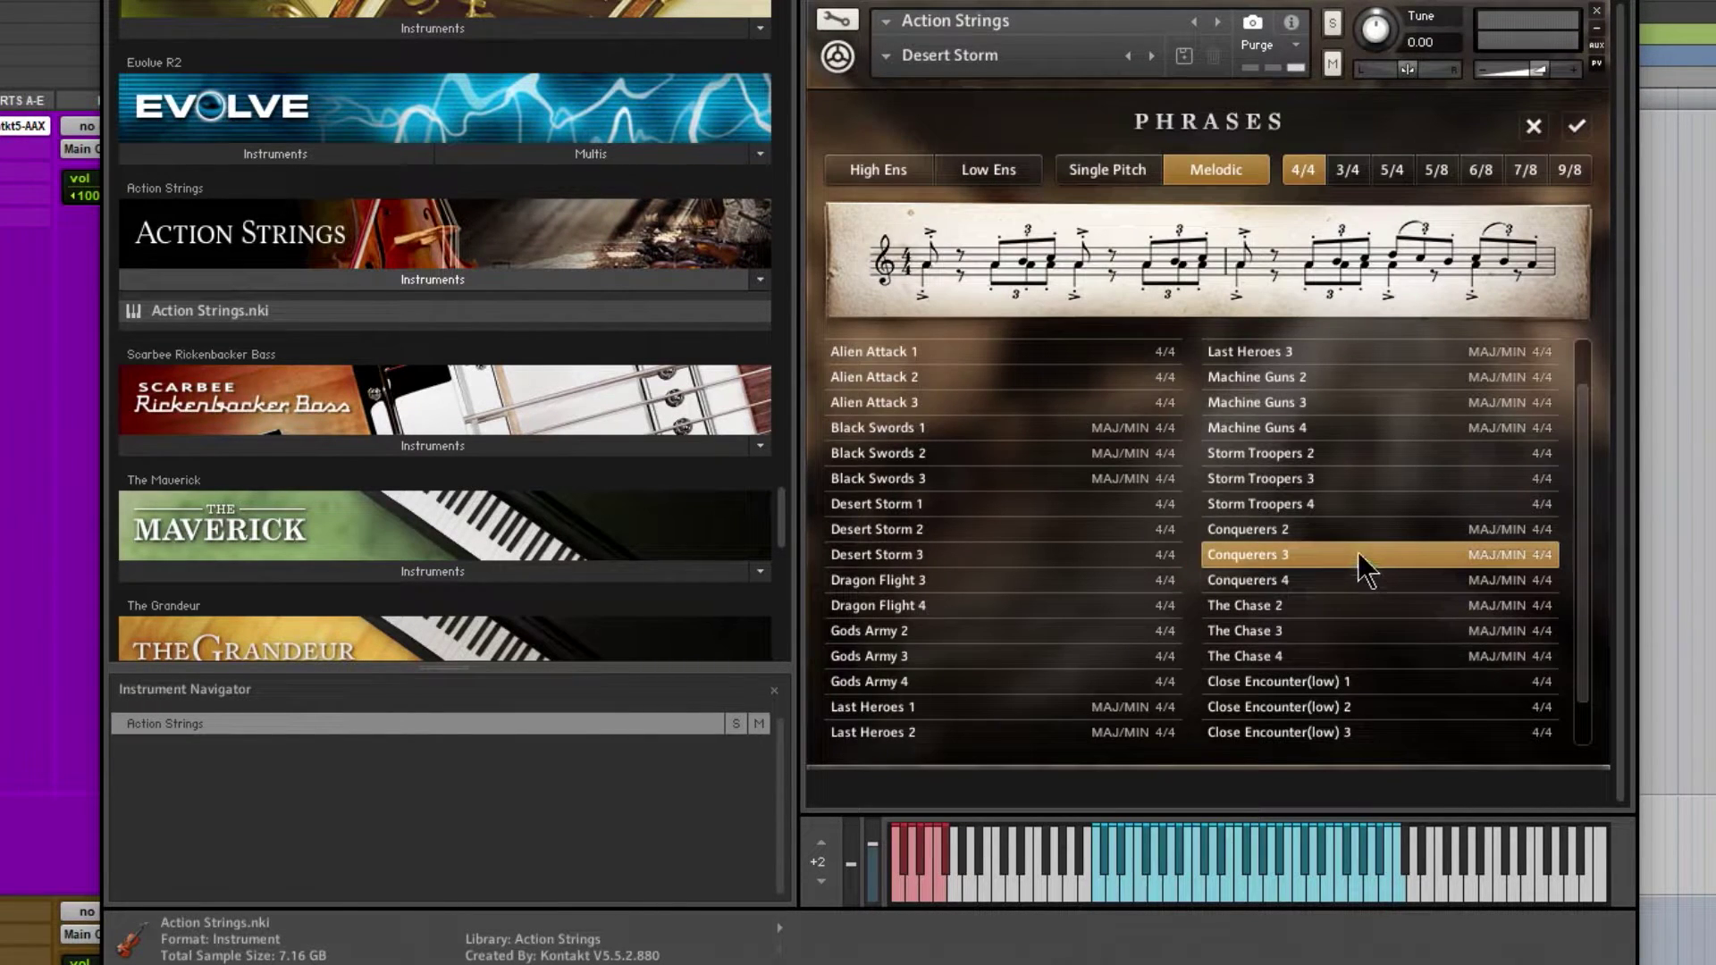
pyautogui.click(1346, 597)
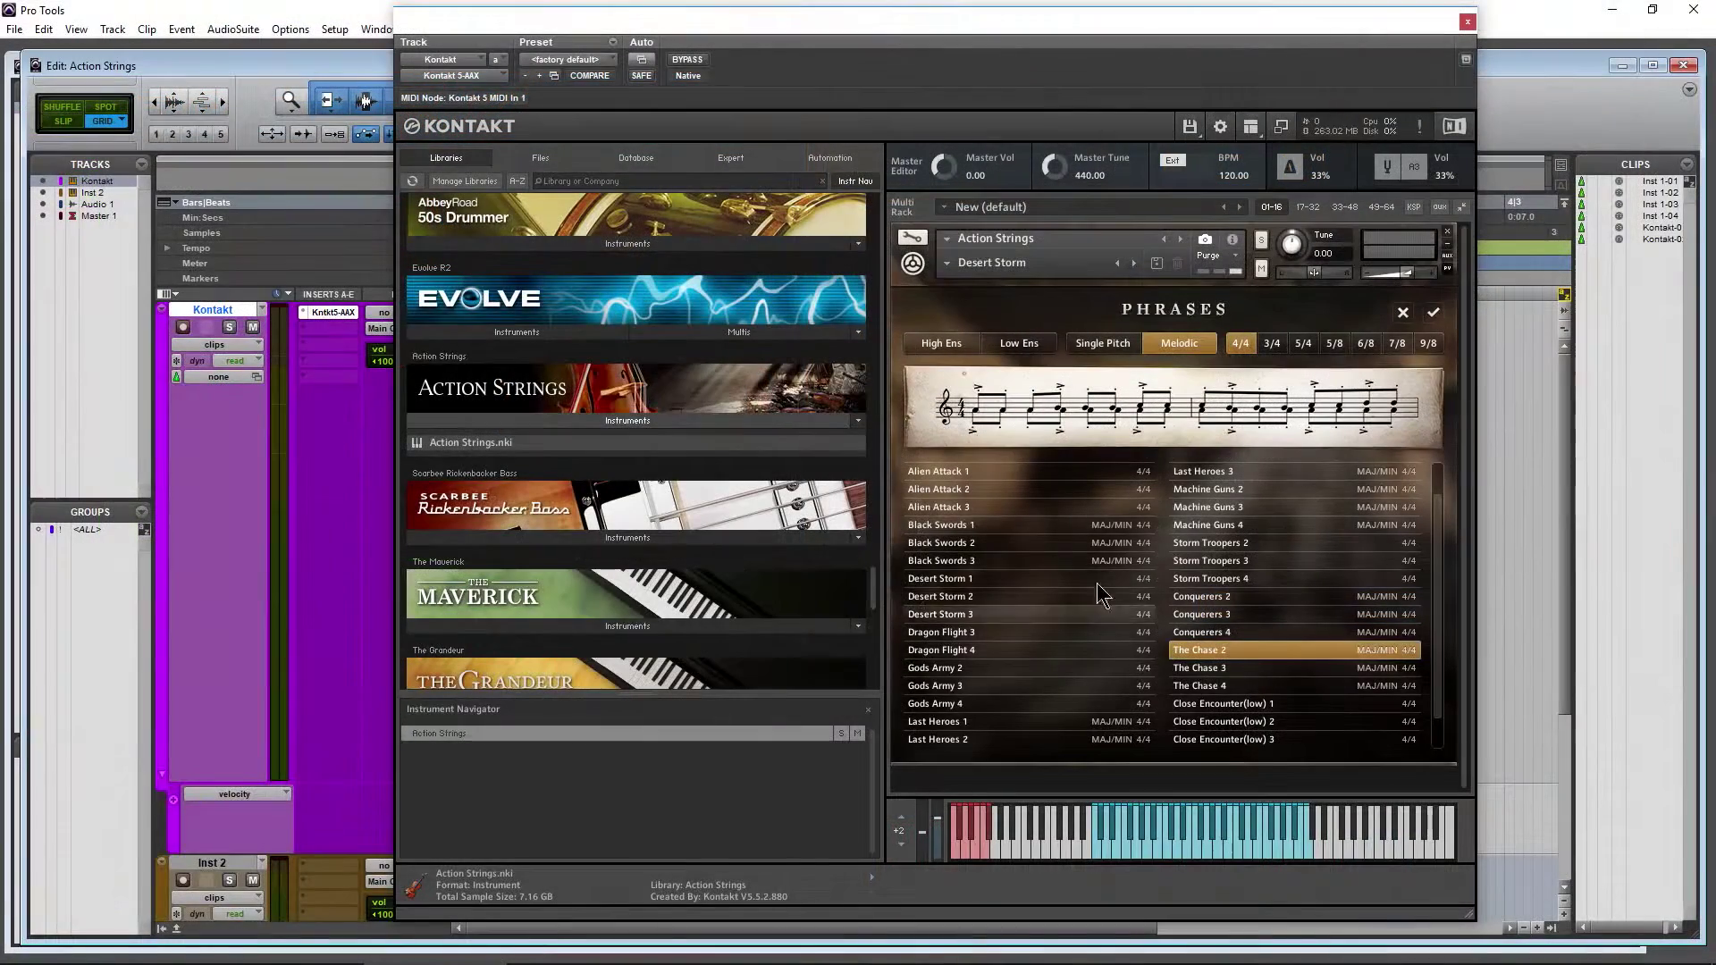
pyautogui.click(981, 528)
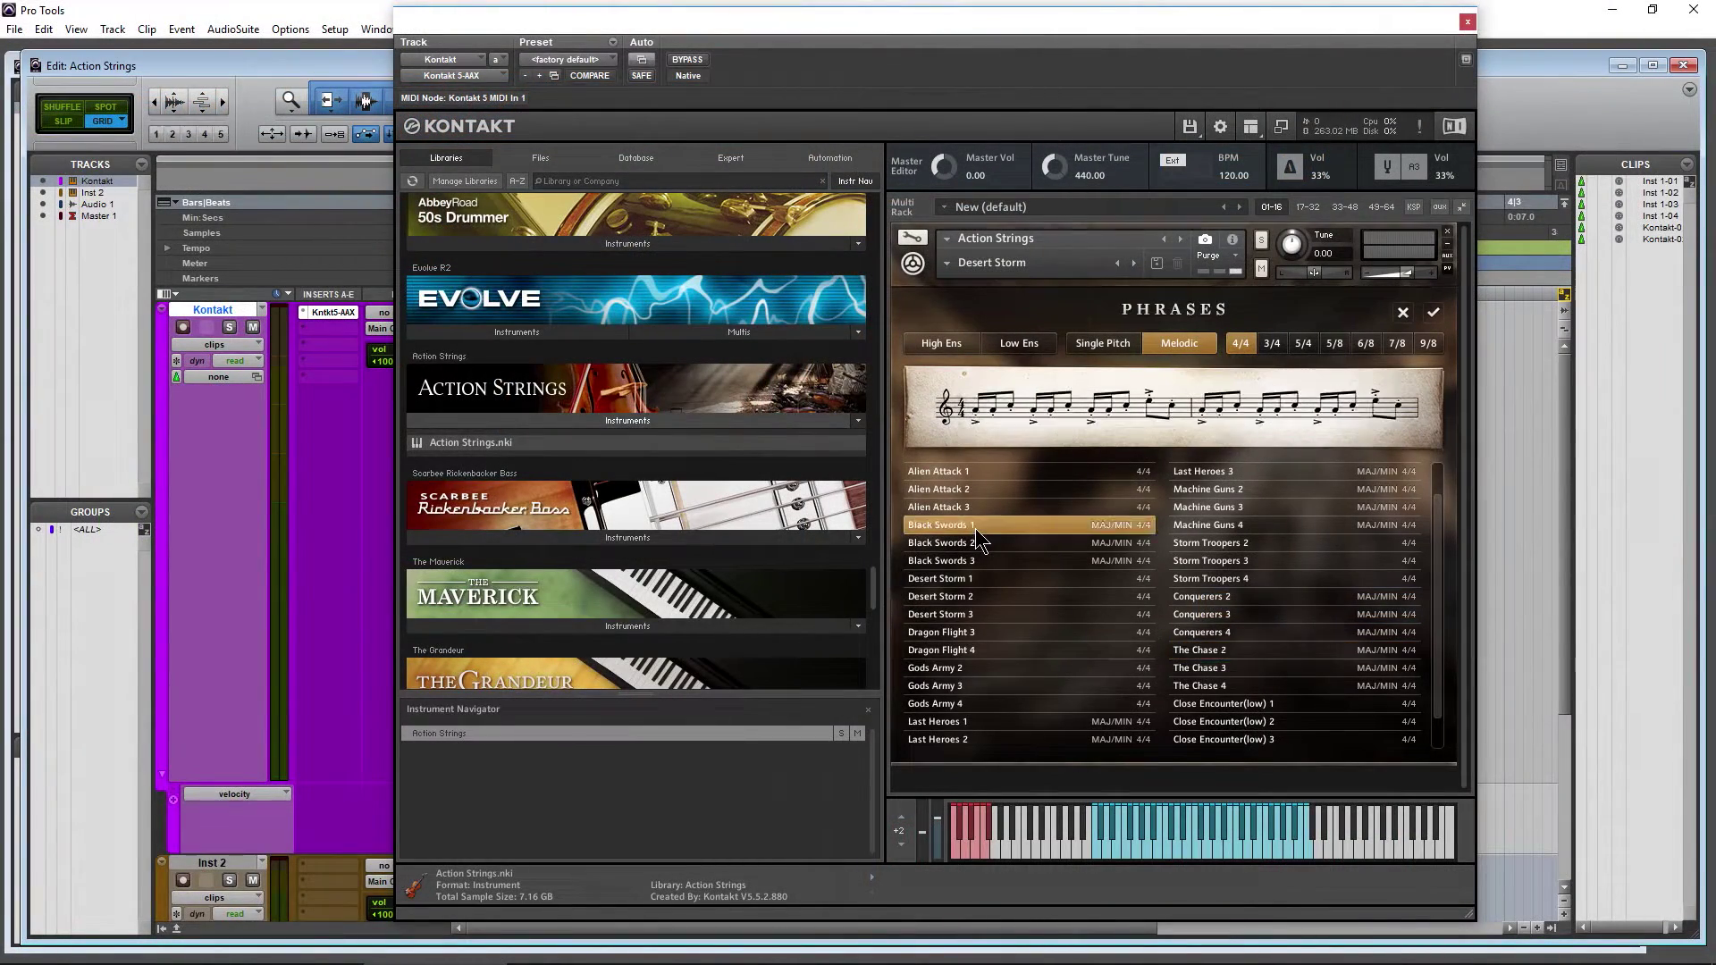
pyautogui.click(1432, 312)
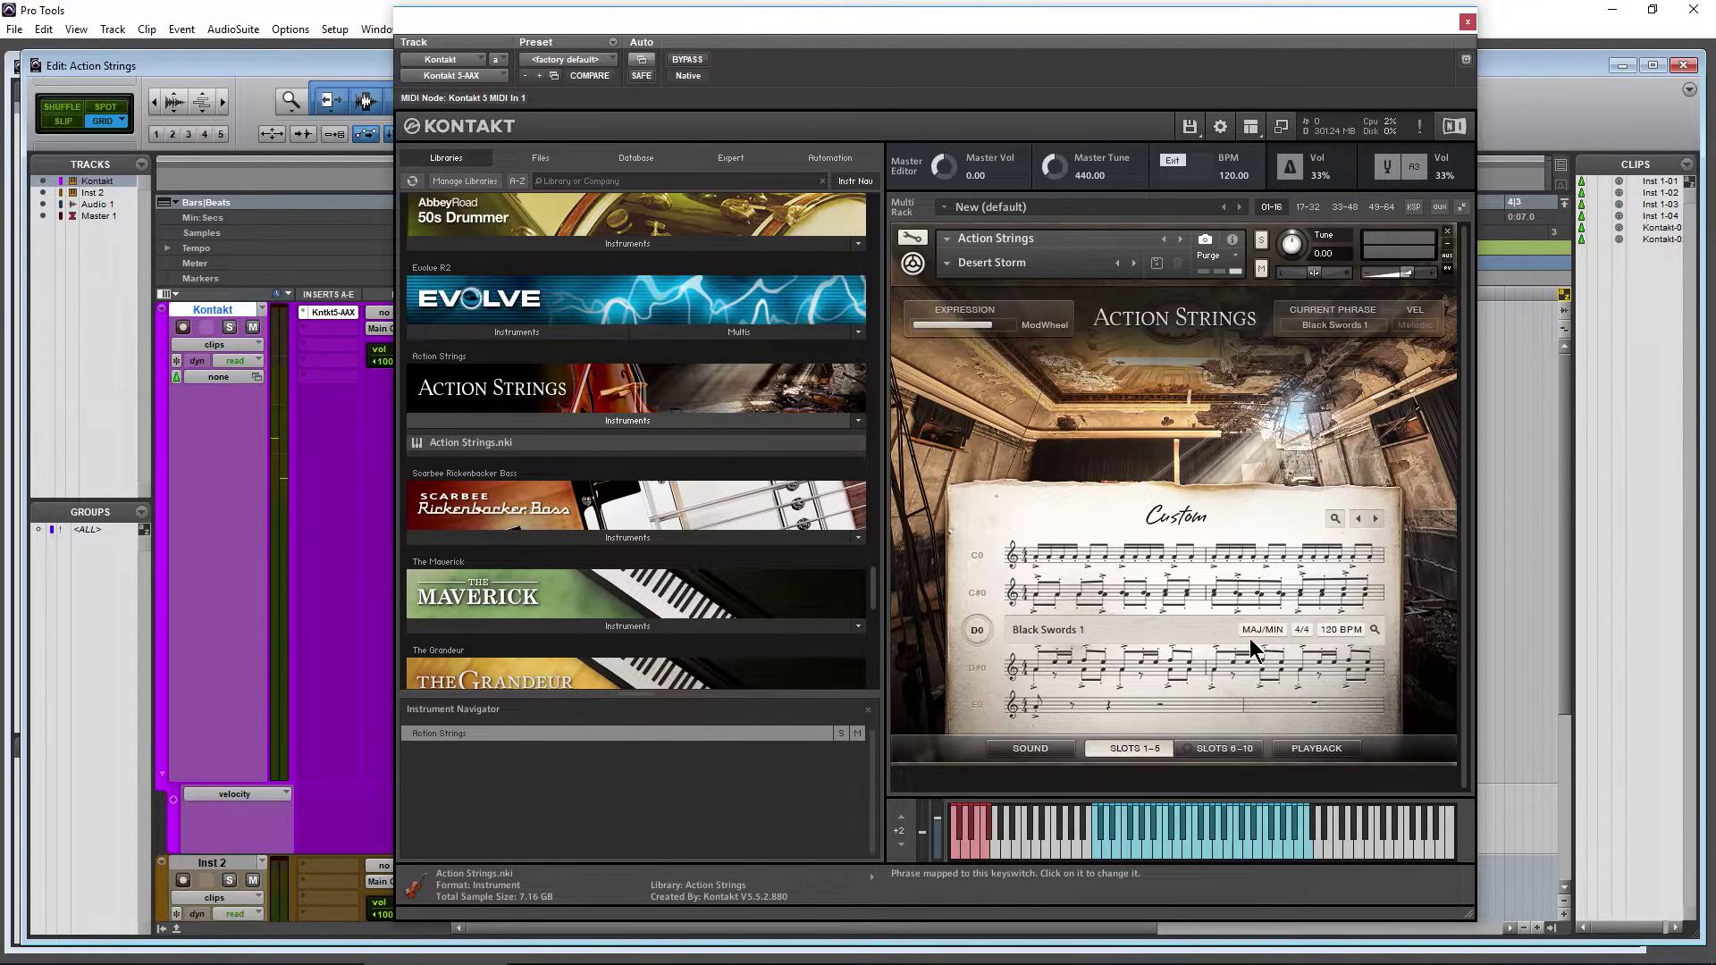
# Audition the Black Swords 1 phrase in slot D0 with notes in the playable range
pyautogui.click(1142, 829)
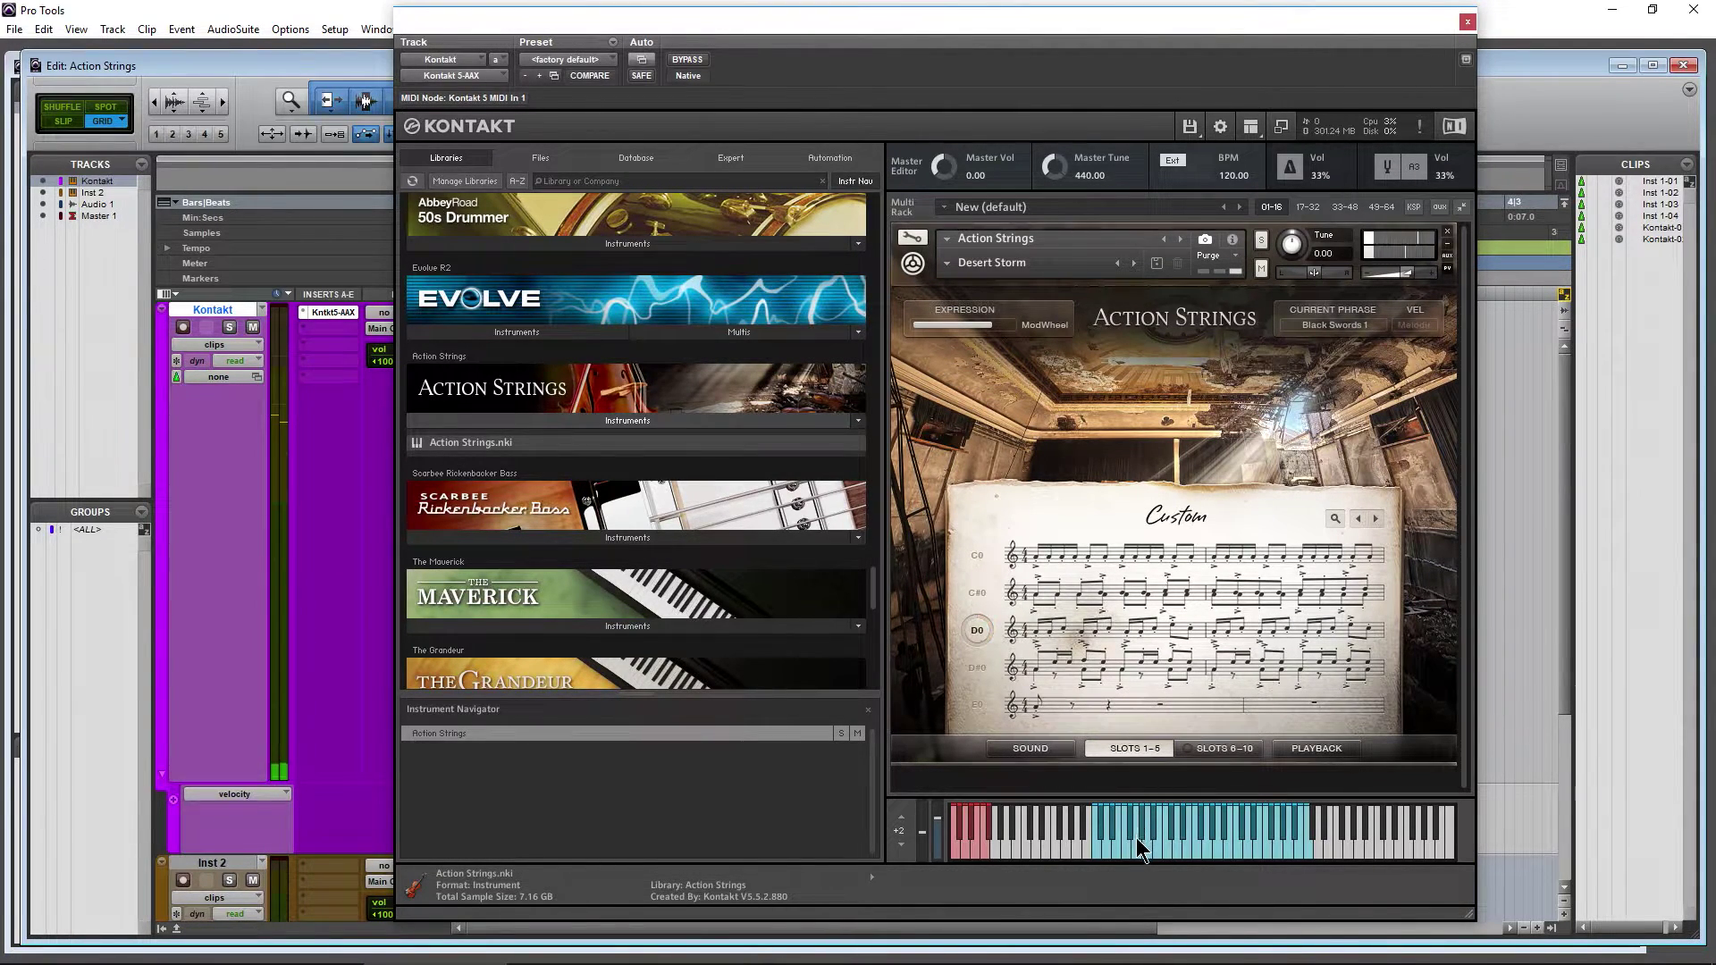
pyautogui.click(1134, 844)
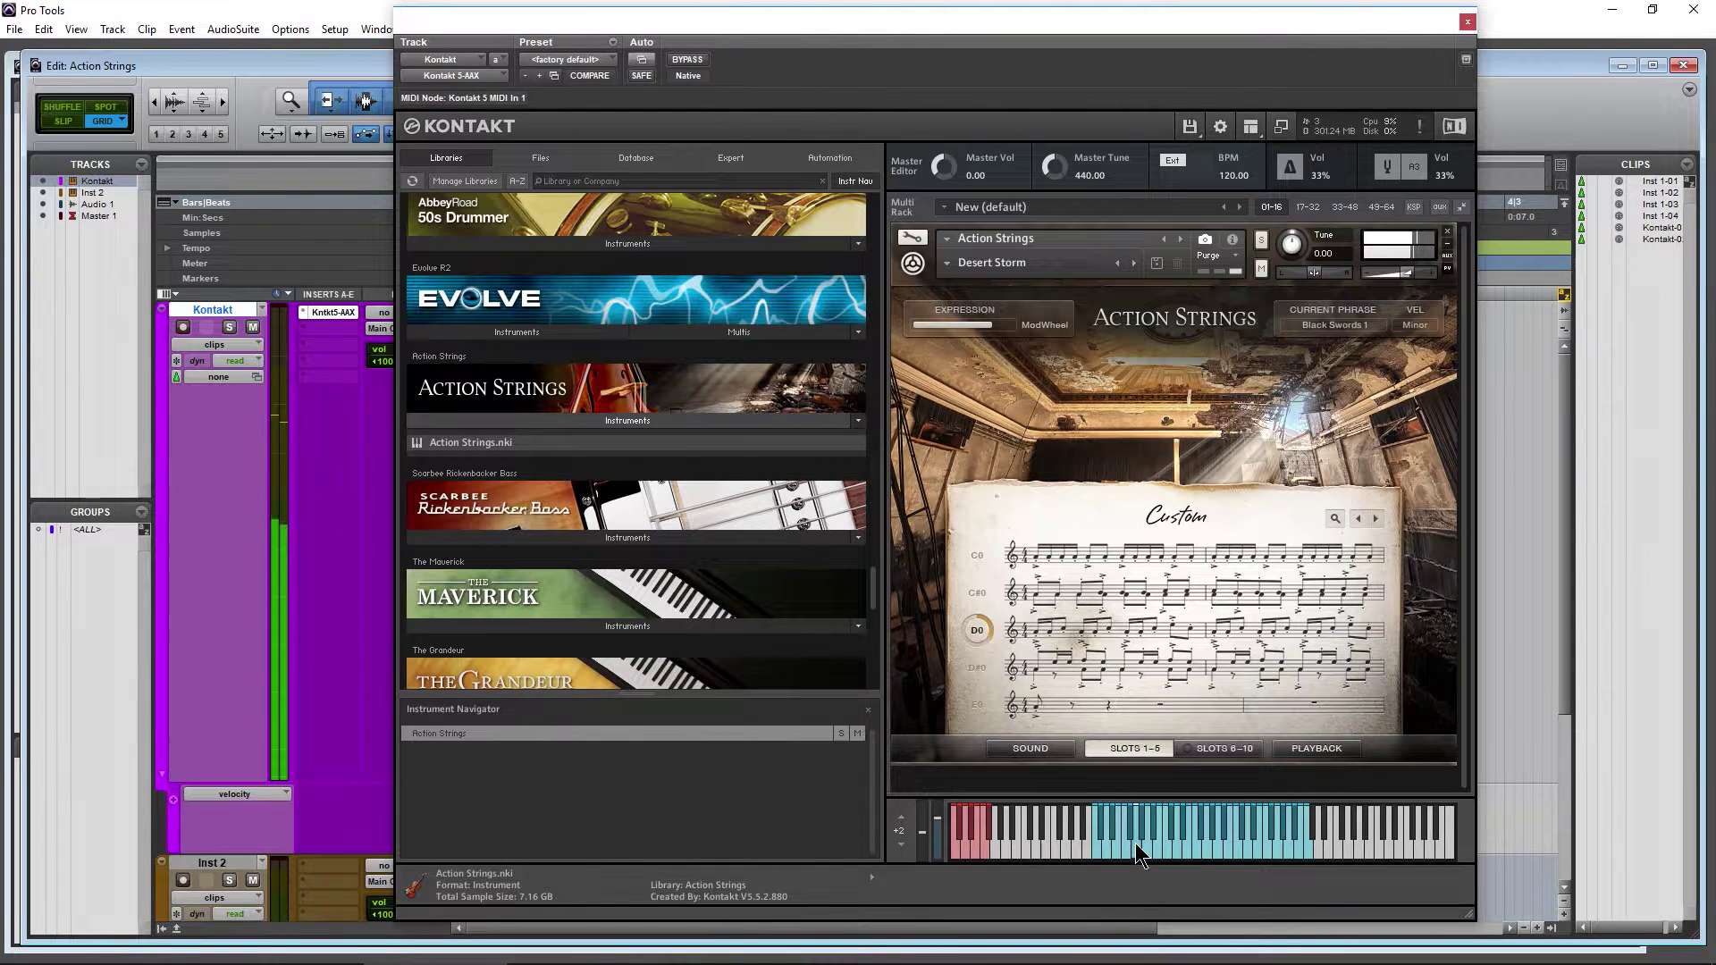
pyautogui.click(1138, 854)
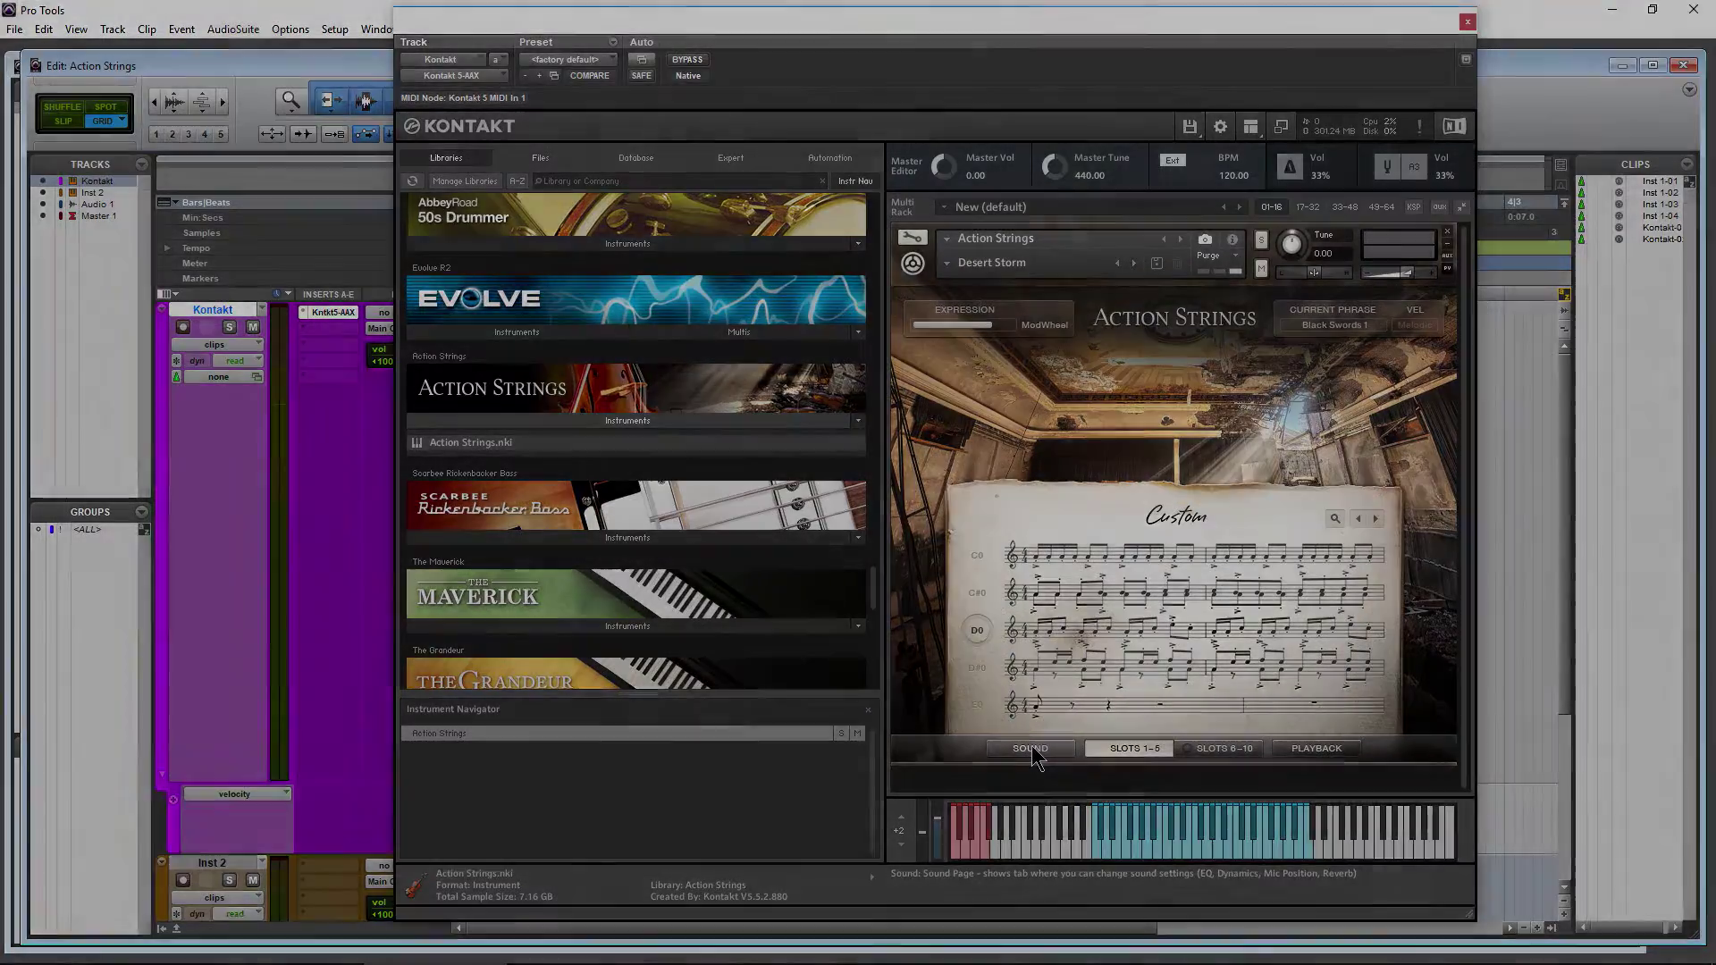
# Open the Sound settings and compare the reverb off and on, leaving it on
pyautogui.click(1031, 748)
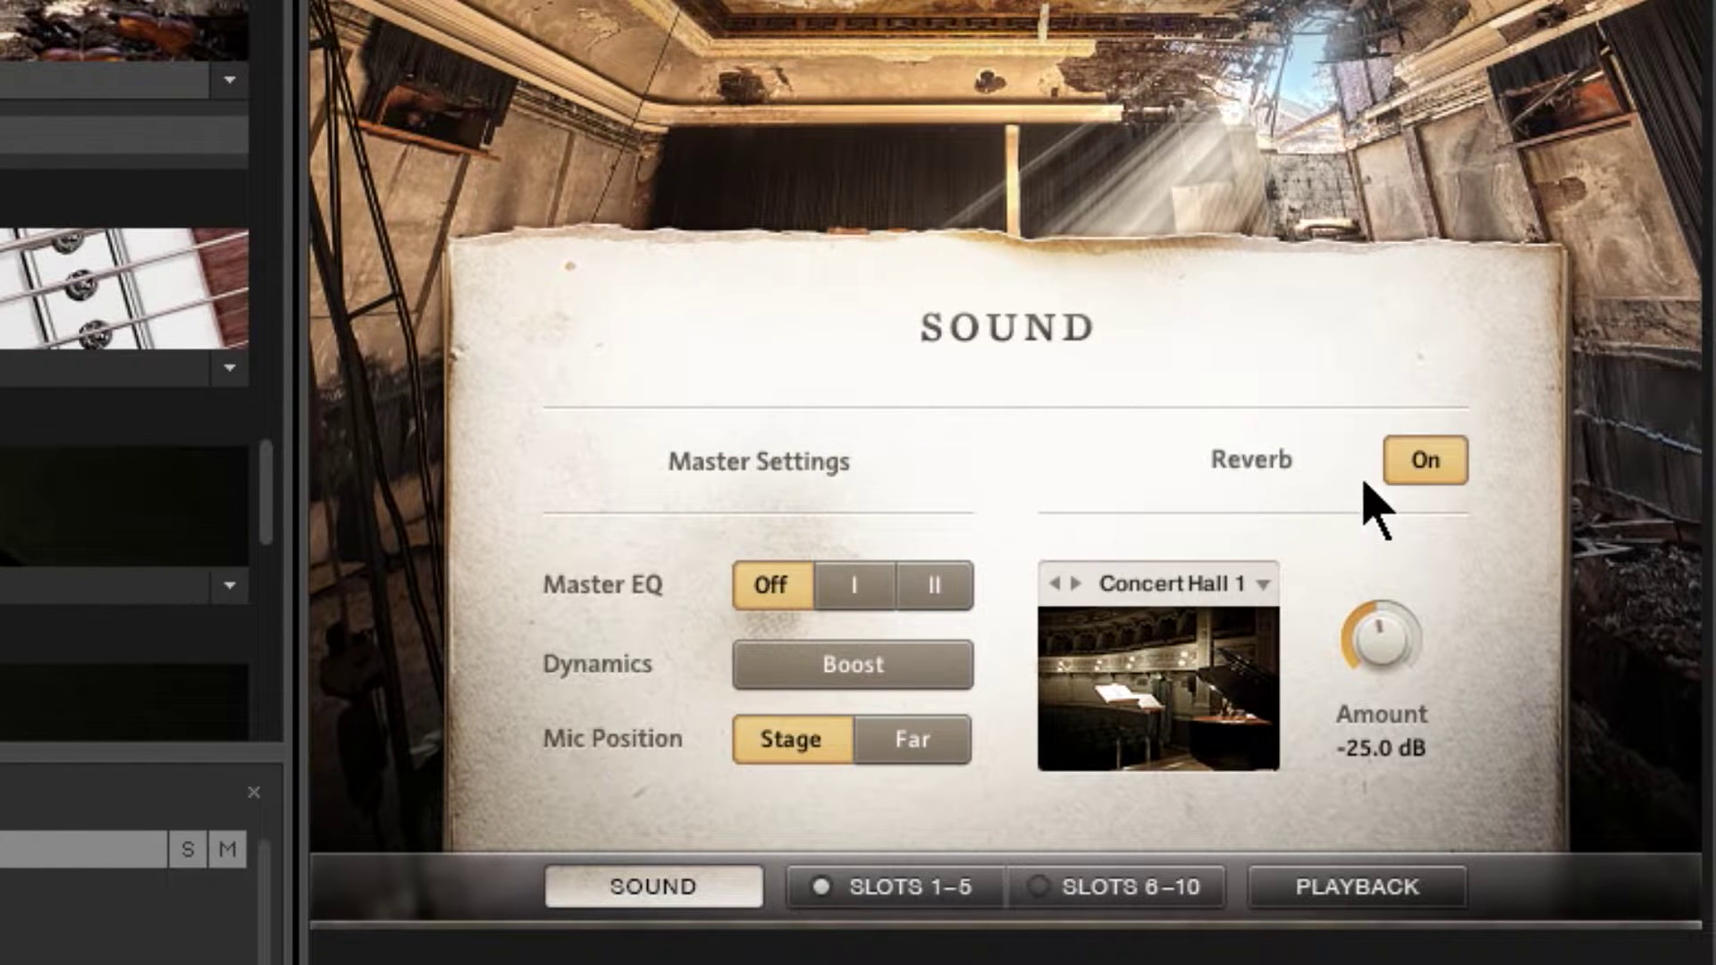
pyautogui.click(1436, 460)
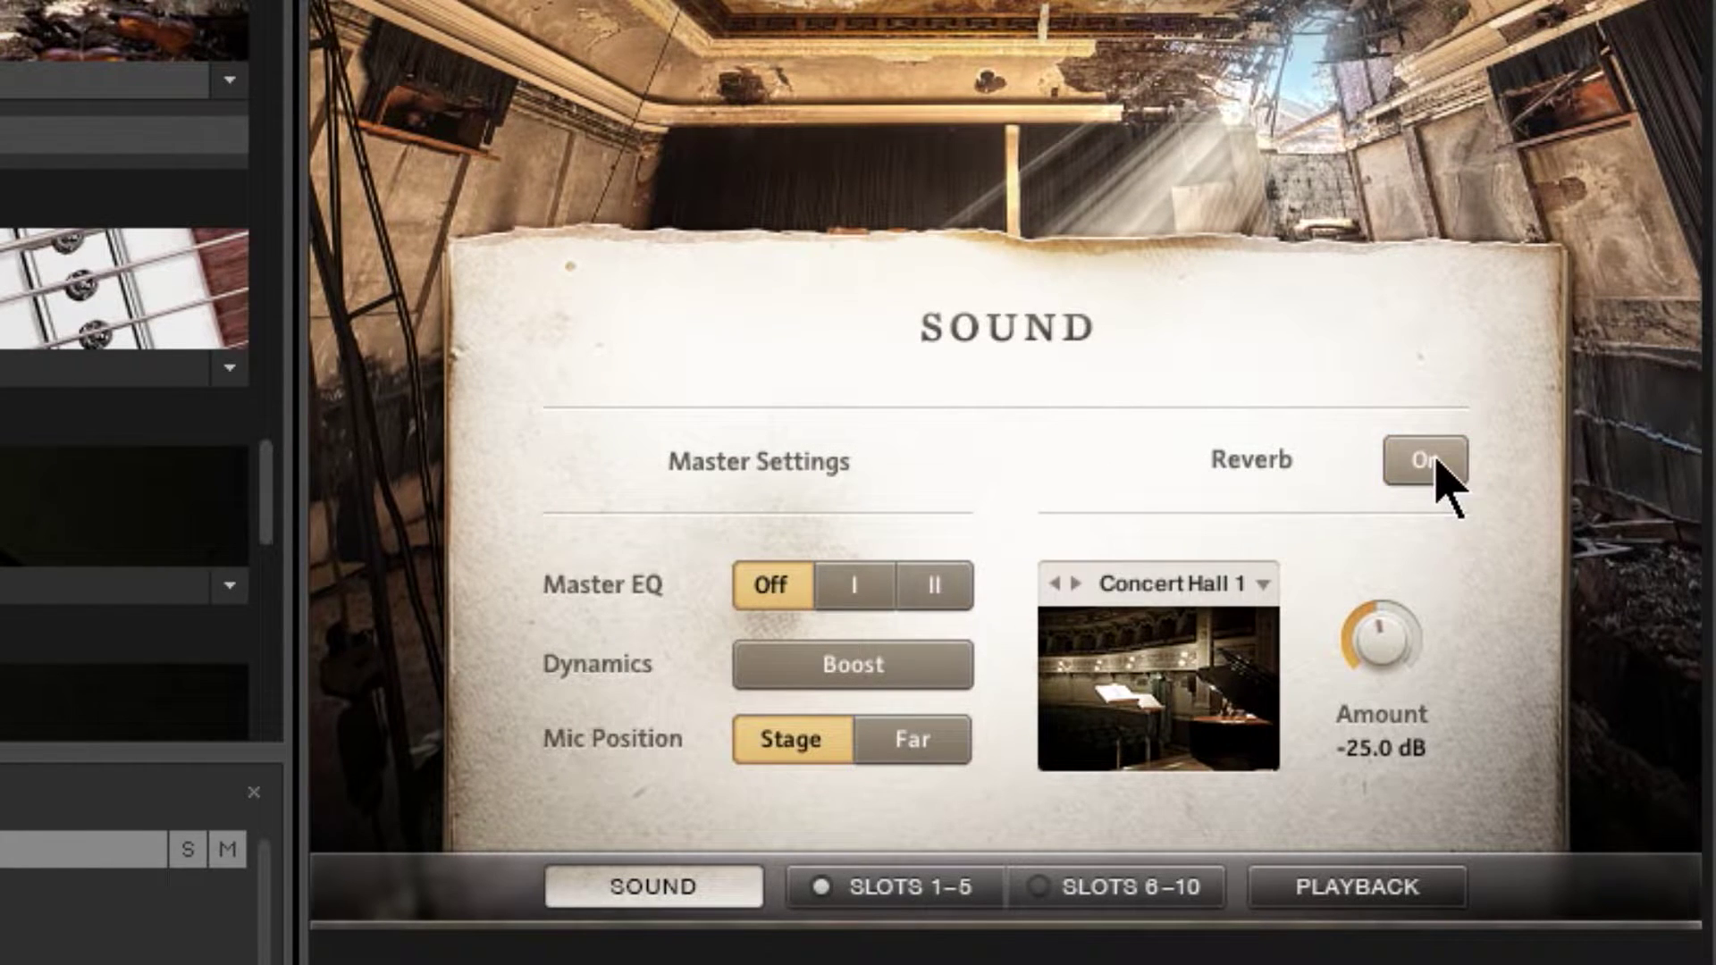
pyautogui.click(1435, 460)
pyautogui.click(1435, 460)
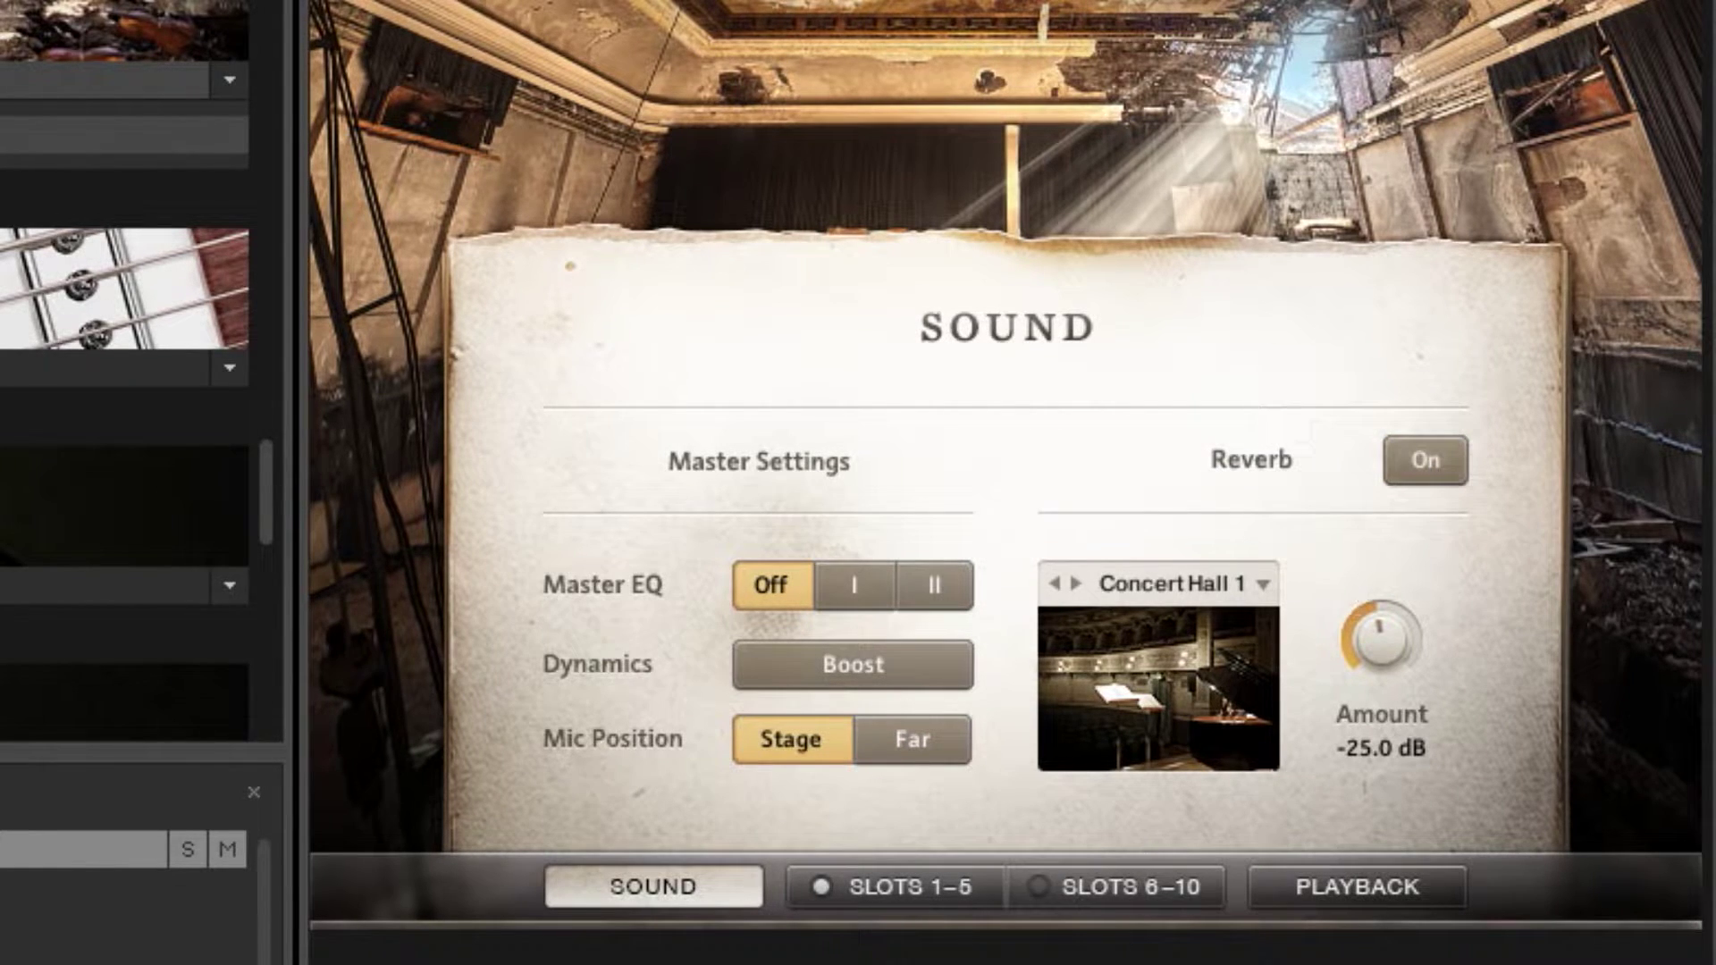
pyautogui.click(1426, 460)
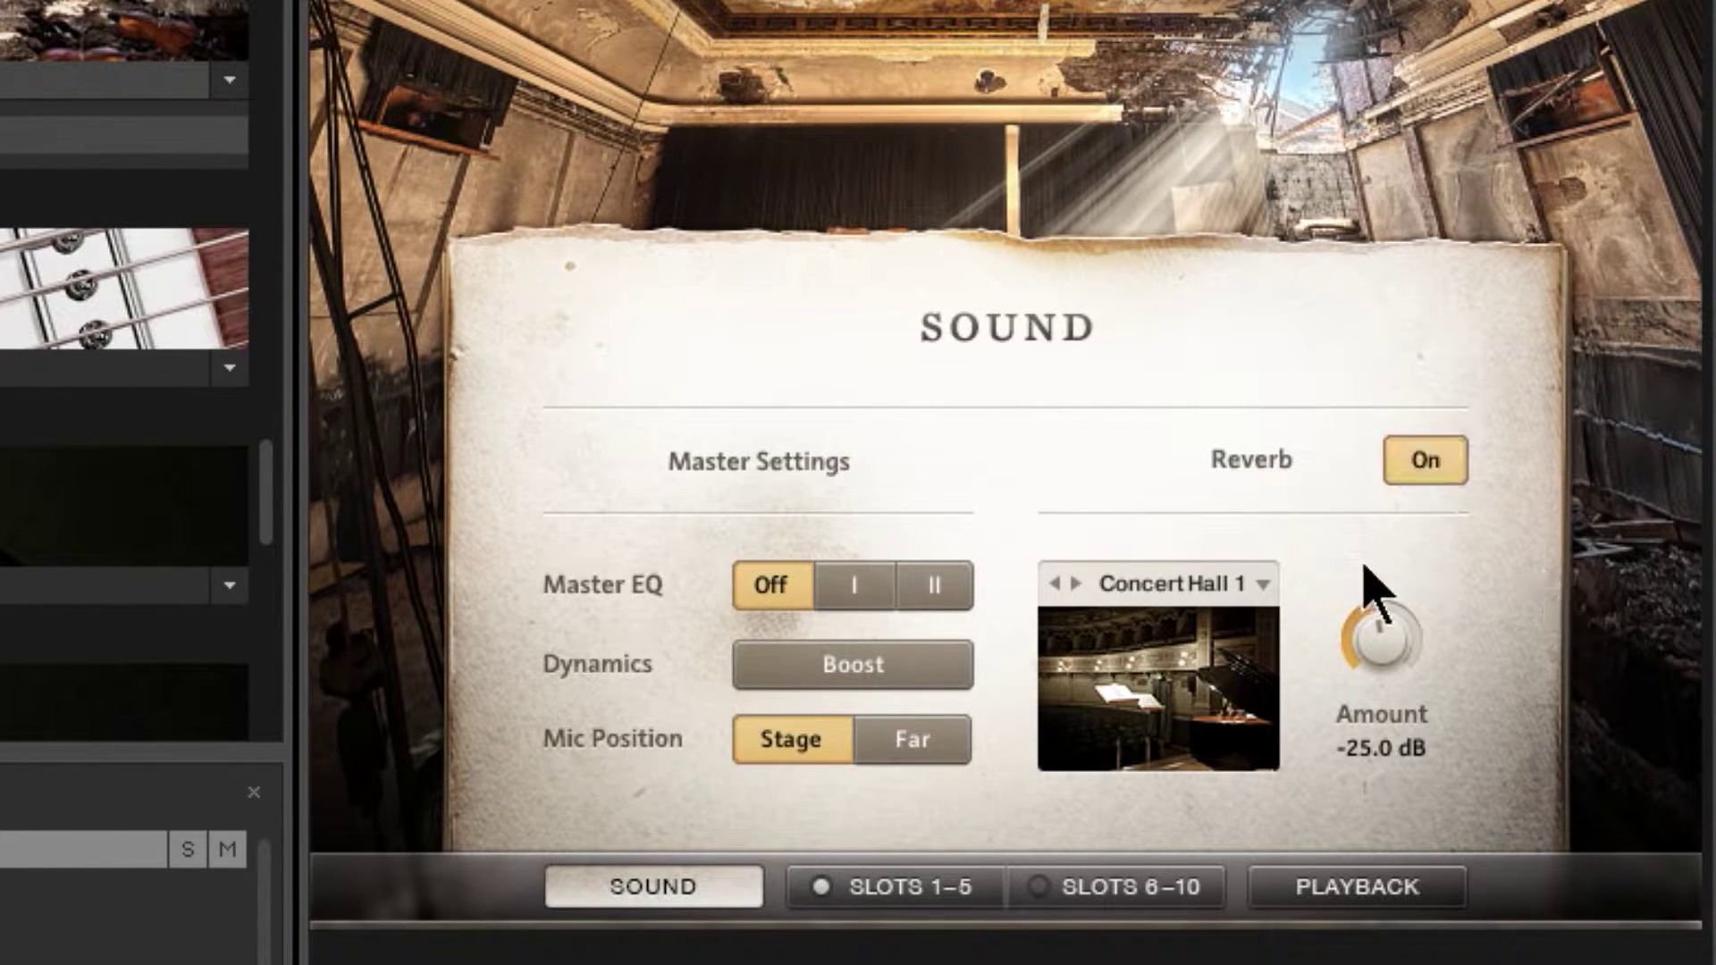
# Switch the reverb to Church, trying an amount of -8.2 dB before settling on -20.4 dB
pyautogui.moveTo(1379, 644); pyautogui.dragTo(1389, 482)
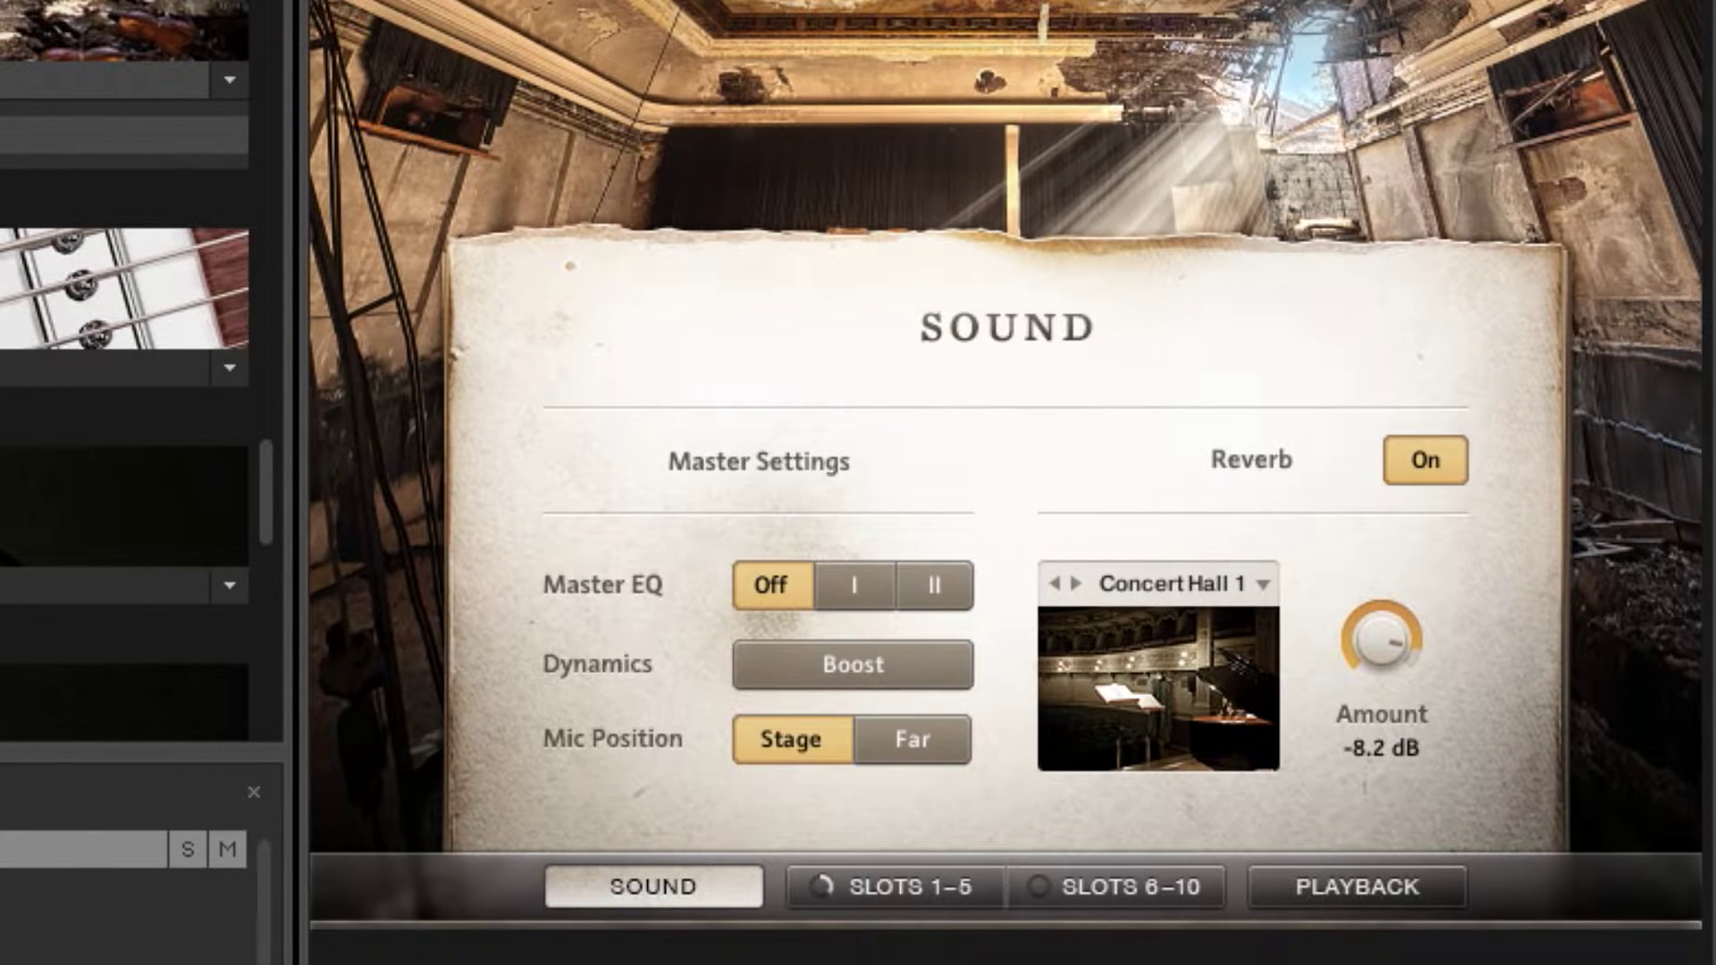
pyautogui.click(1243, 586)
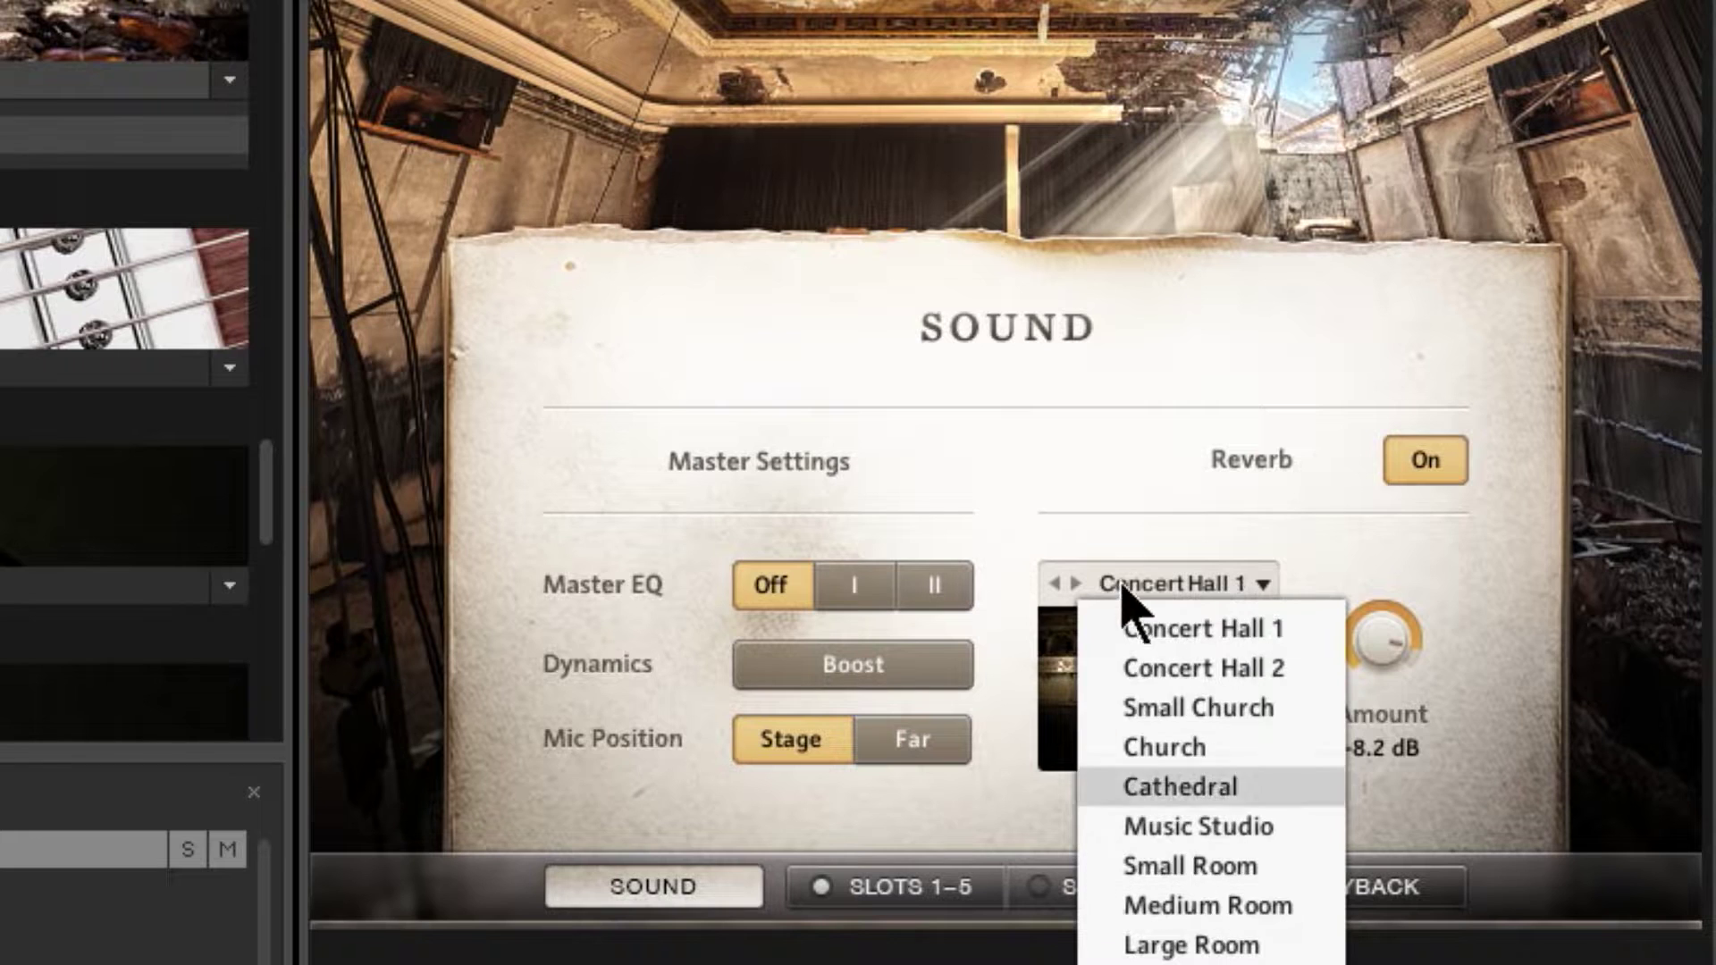
pyautogui.click(1122, 510)
pyautogui.click(1092, 585)
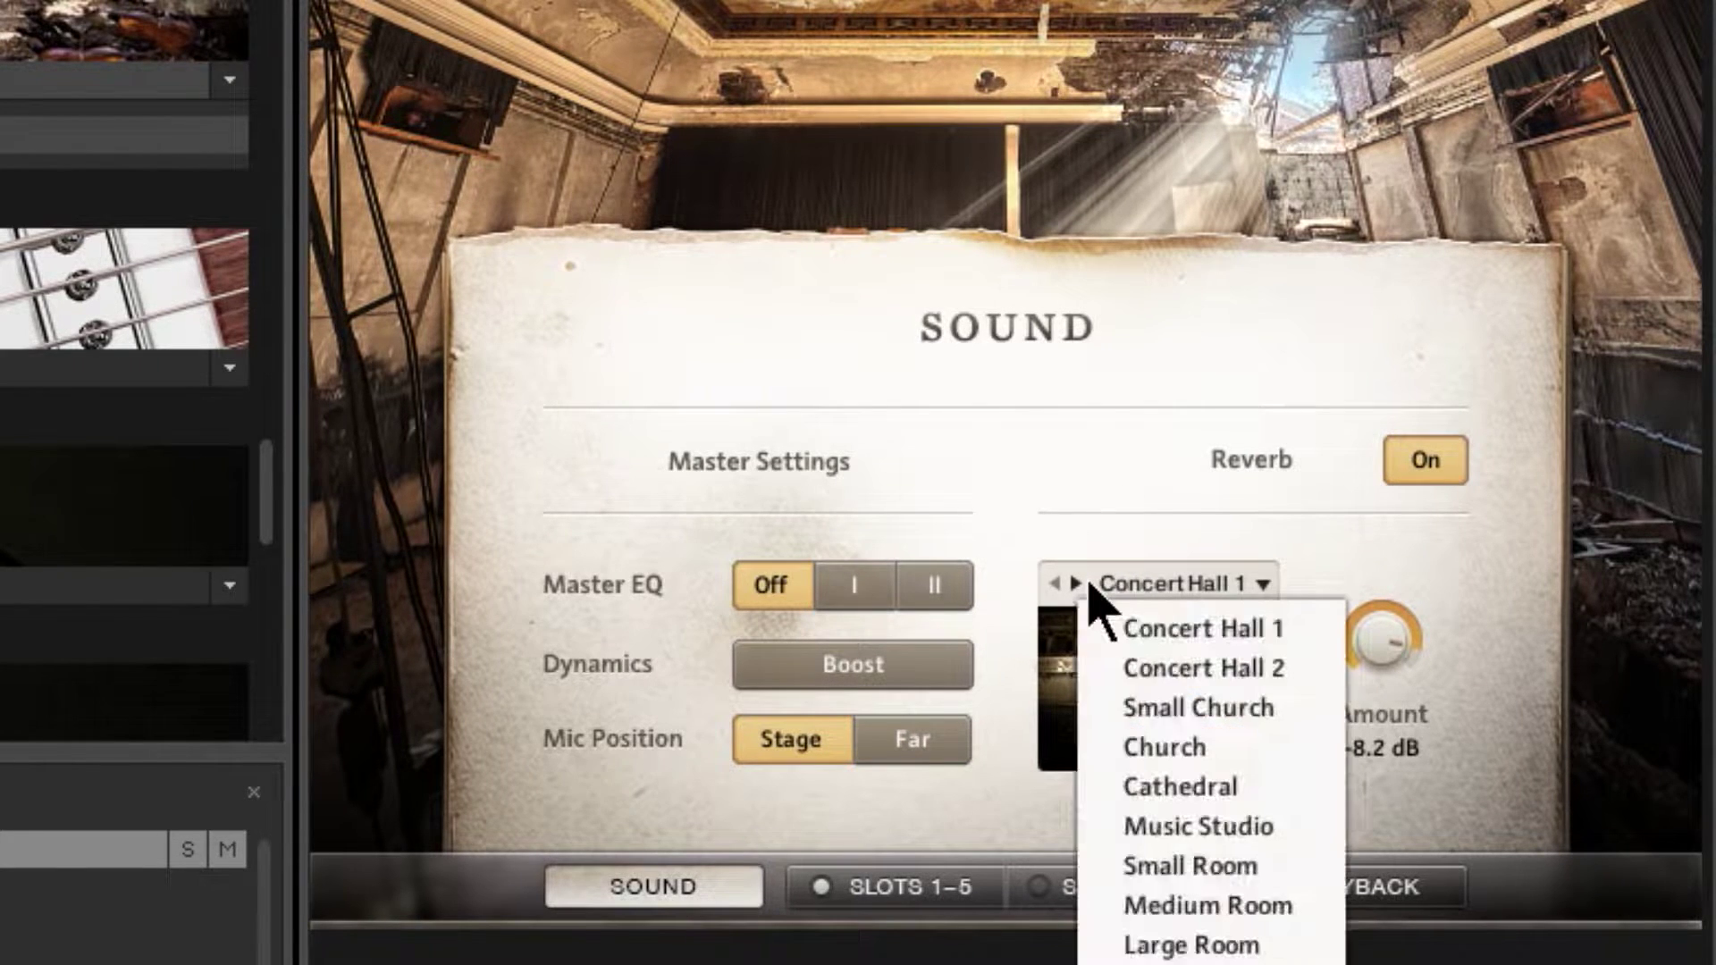
pyautogui.click(1076, 583)
pyautogui.click(1075, 582)
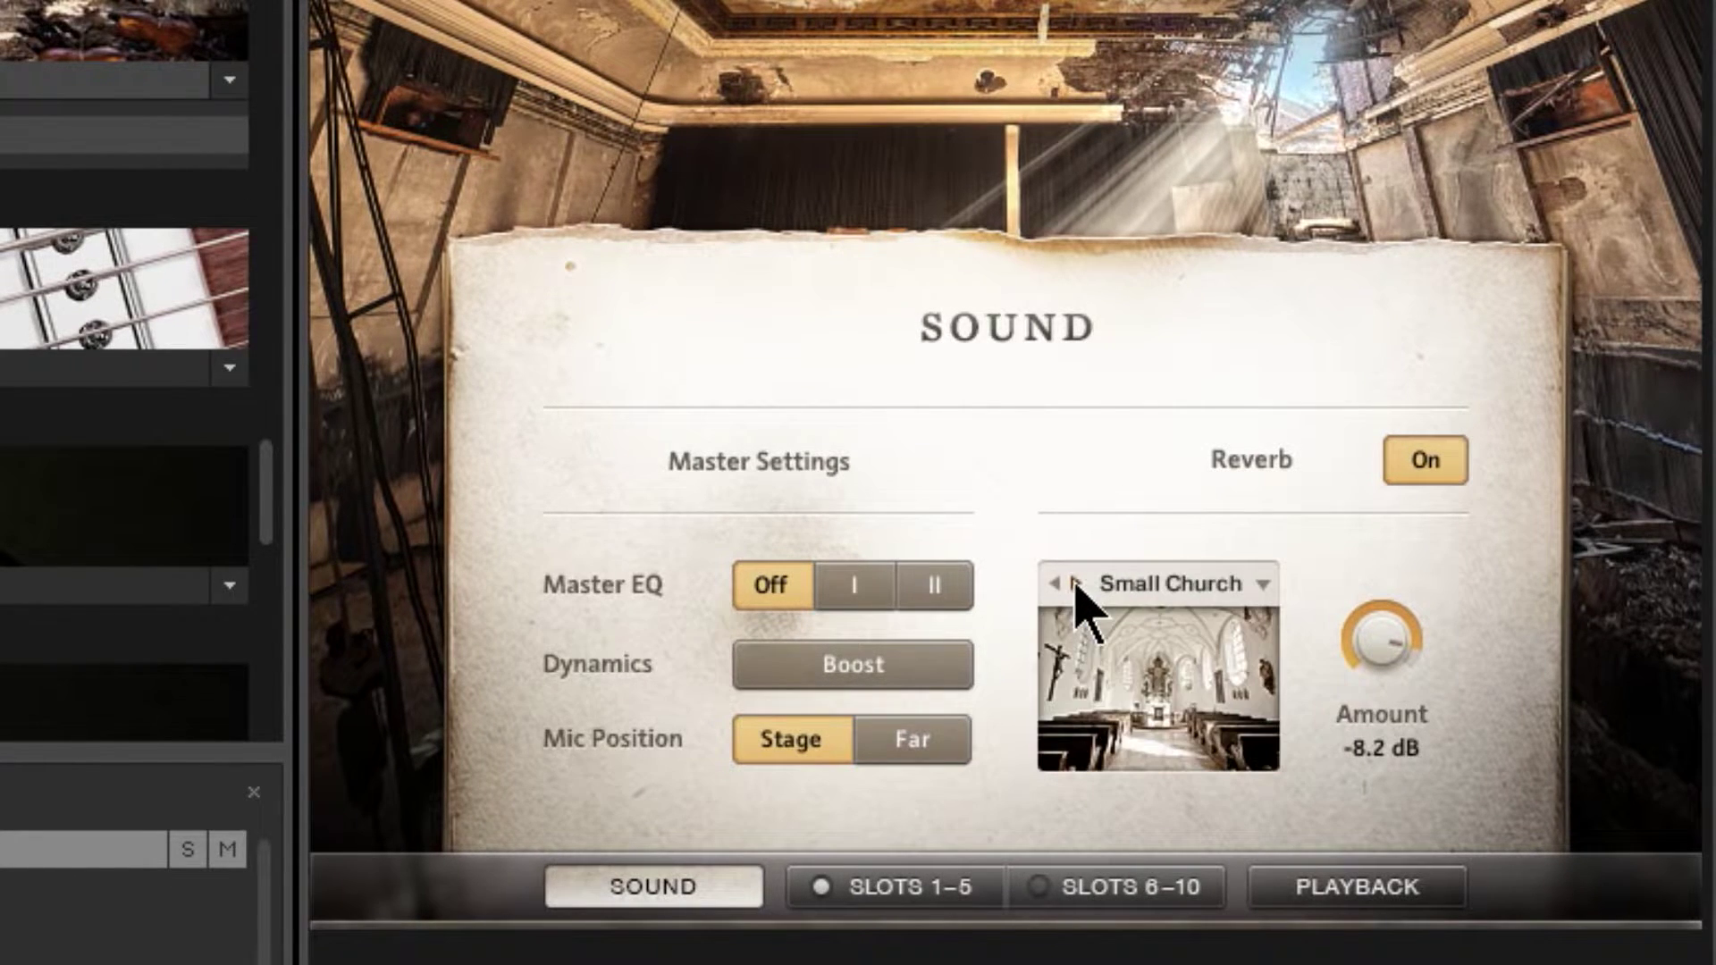
pyautogui.click(1075, 583)
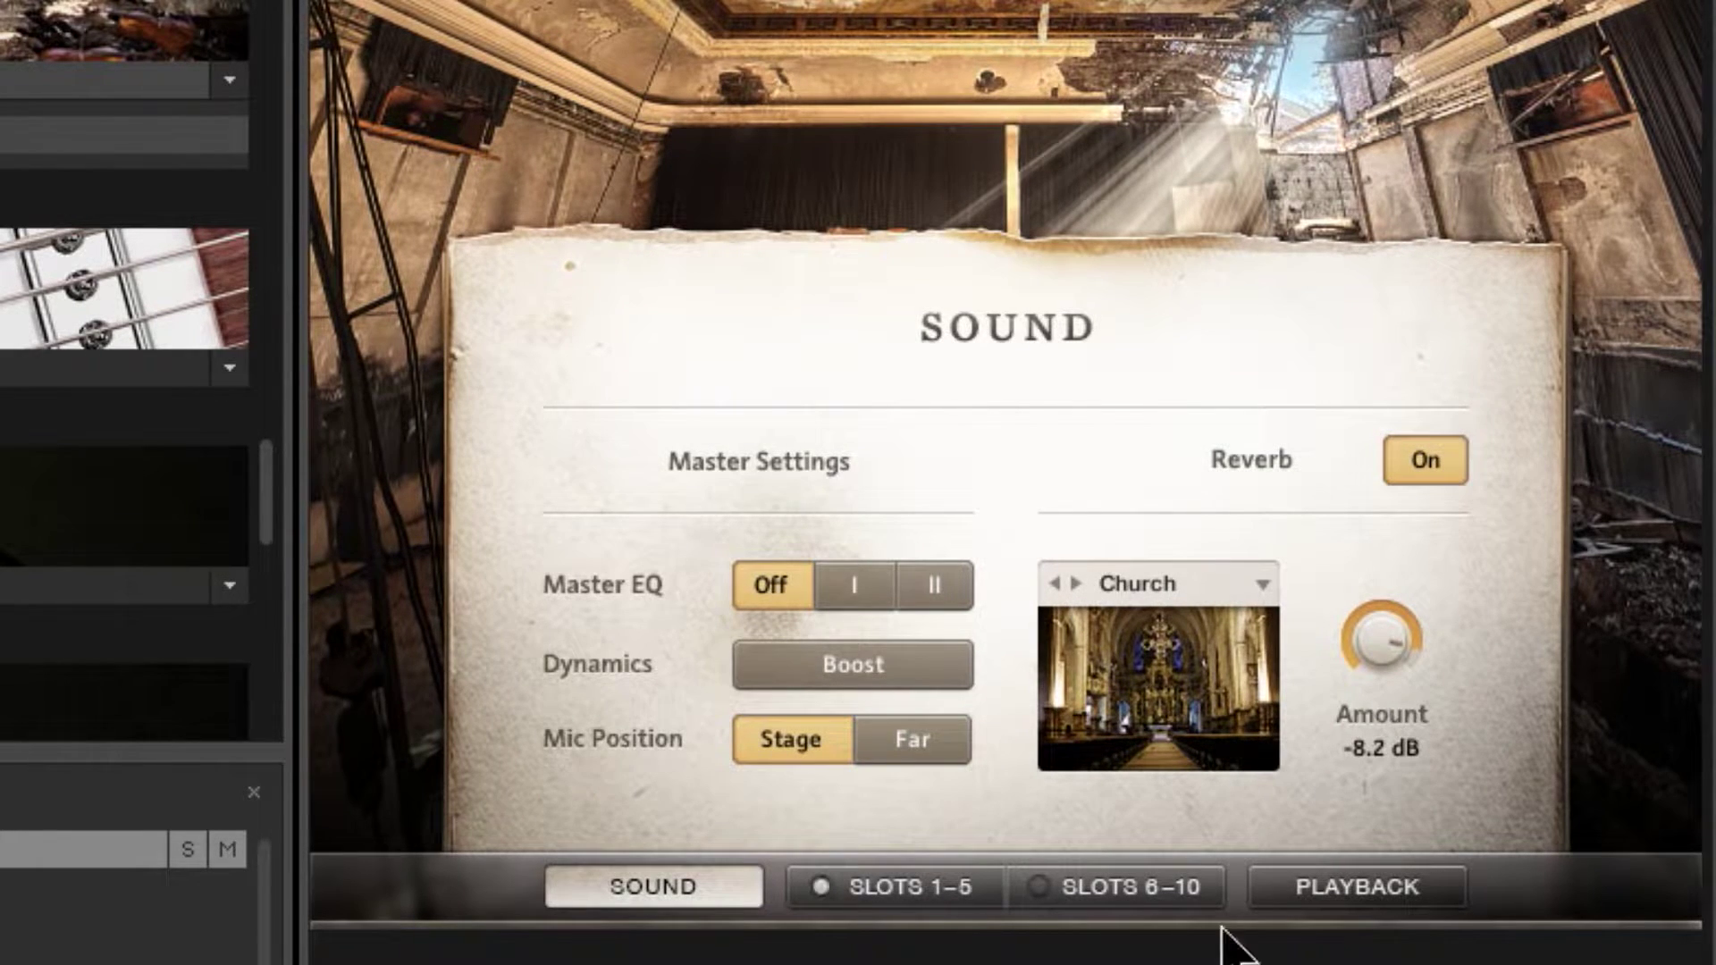
pyautogui.moveTo(1390, 652); pyautogui.dragTo(1391, 800)
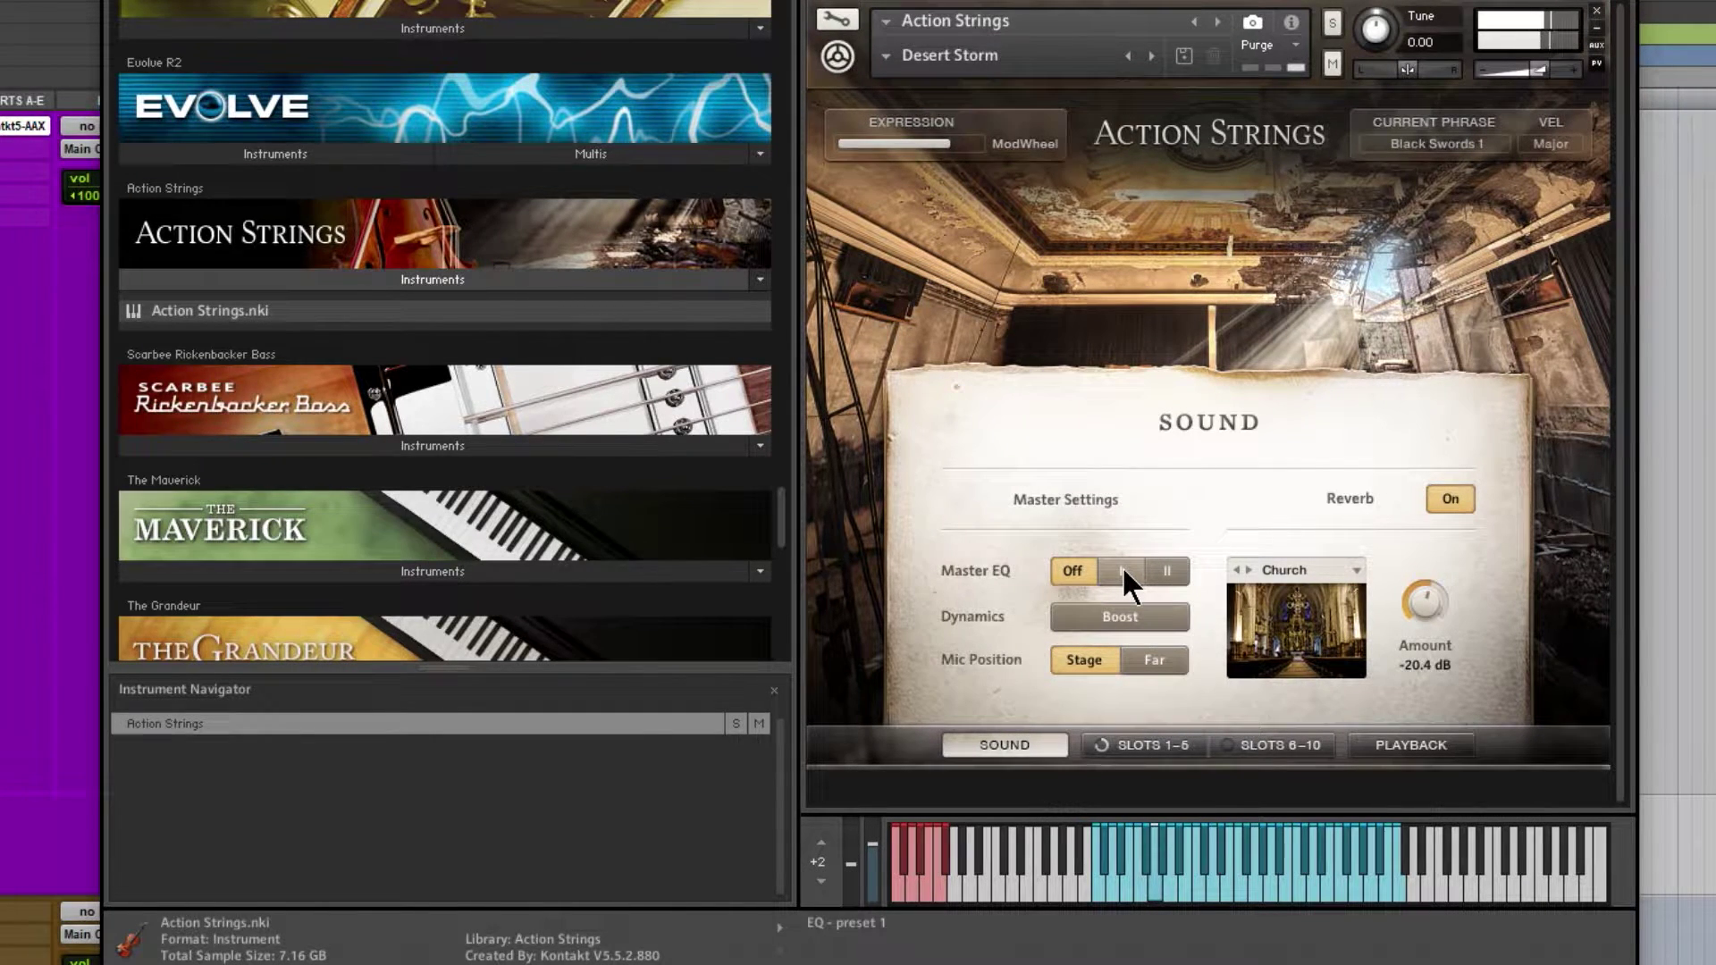
# Audition Master EQ presets I and II, and return the Master EQ to Off
pyautogui.click(1122, 570)
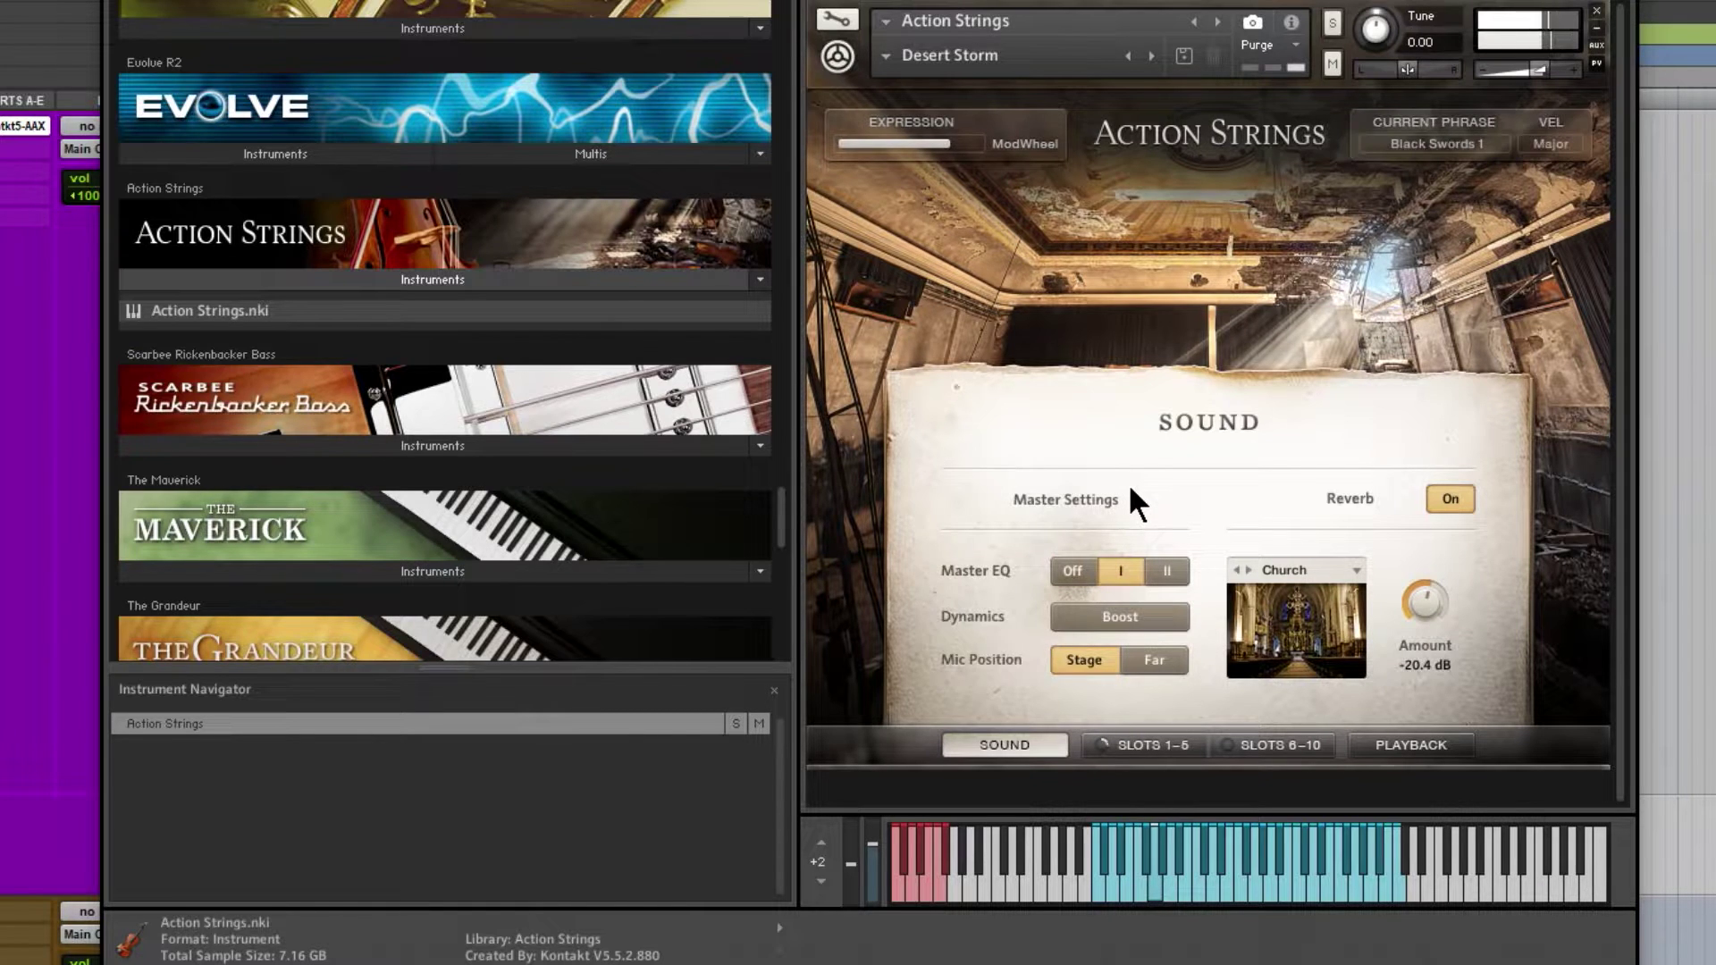
pyautogui.click(1168, 571)
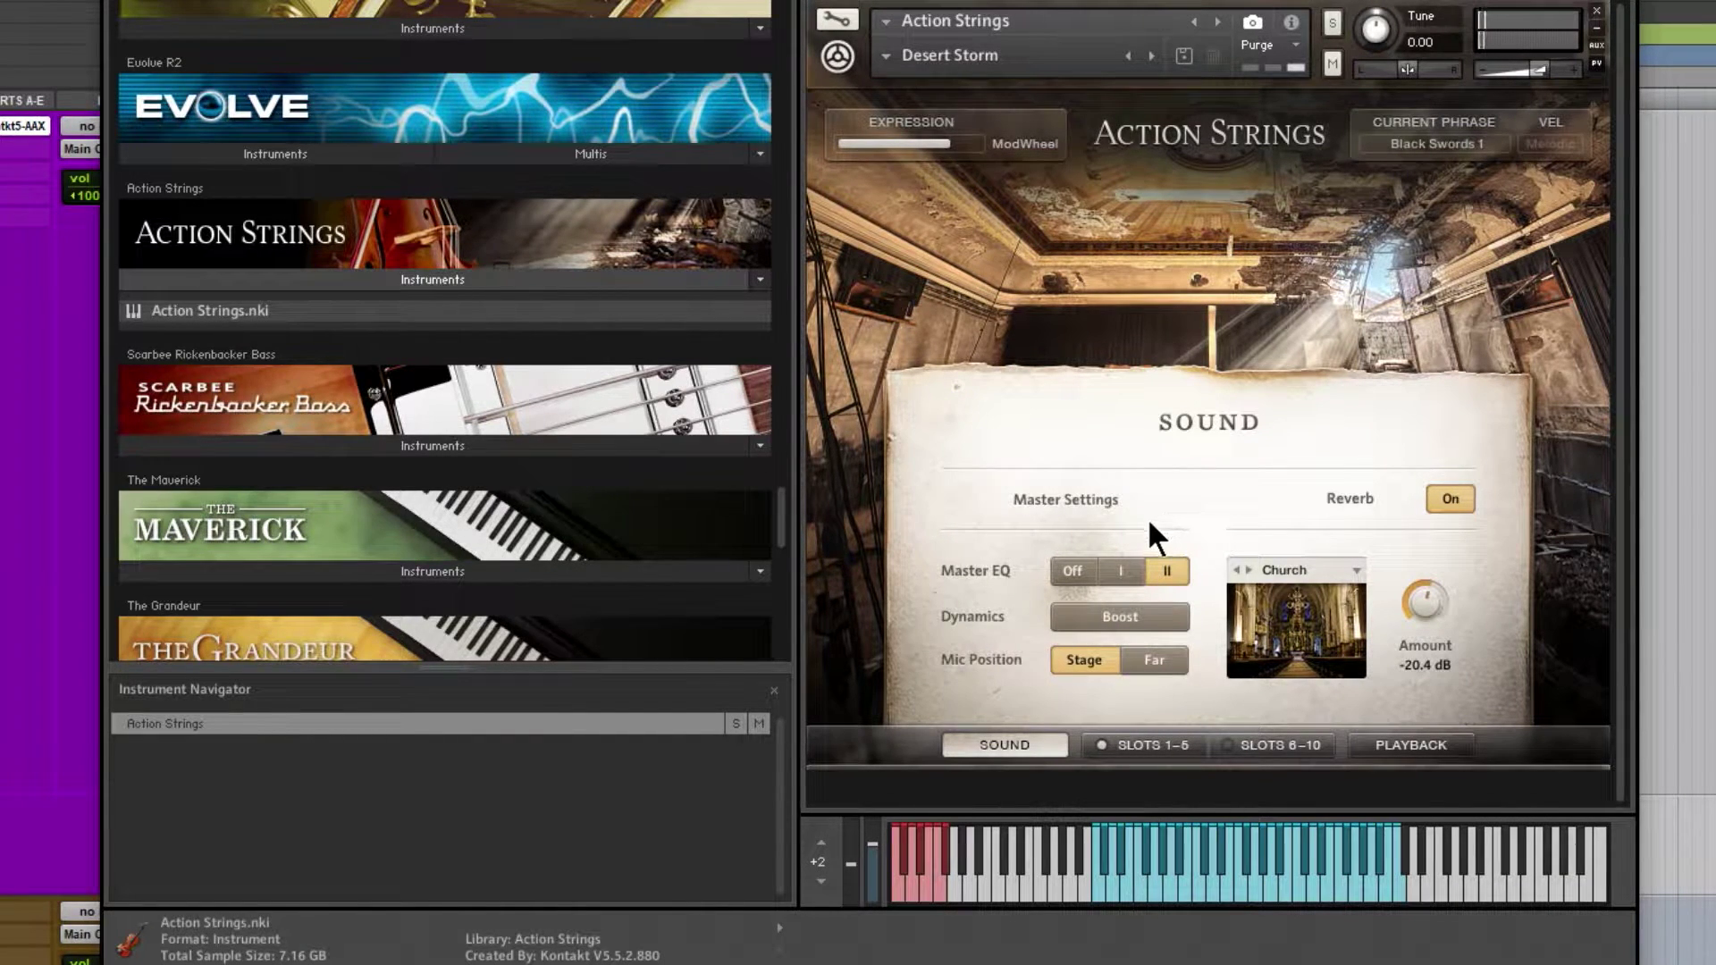
pyautogui.click(1071, 571)
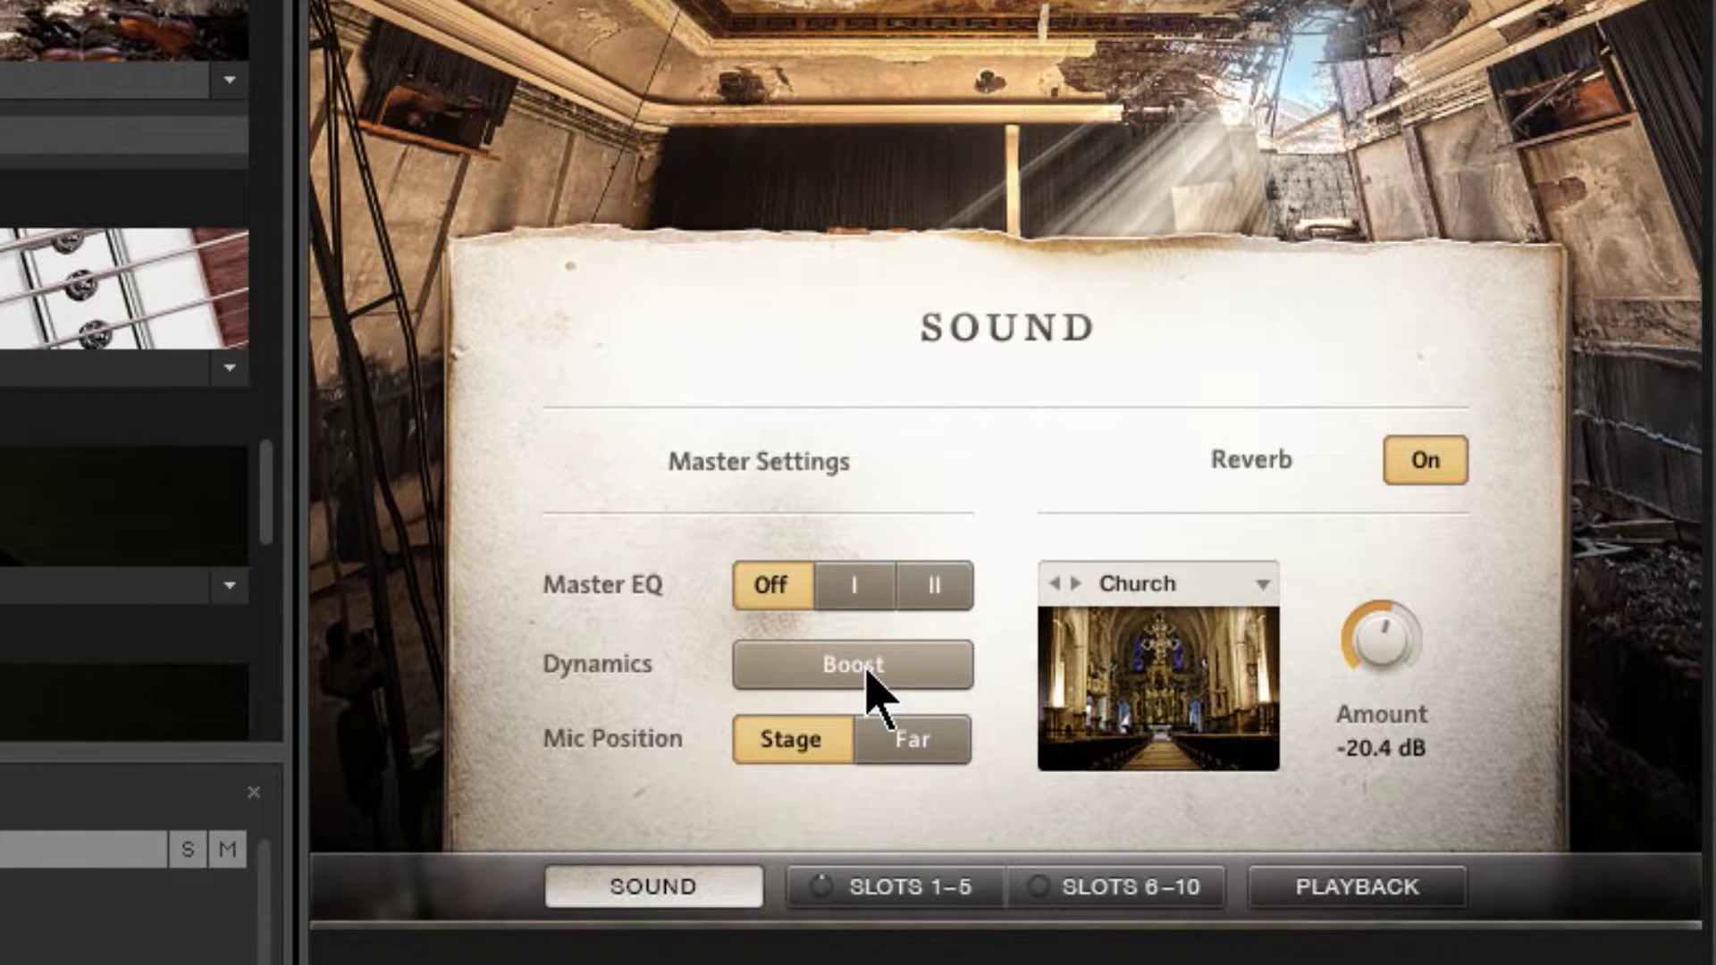
# Compare the sound with the Dynamics Boost on and off, leaving Boost enabled
pyautogui.click(866, 672)
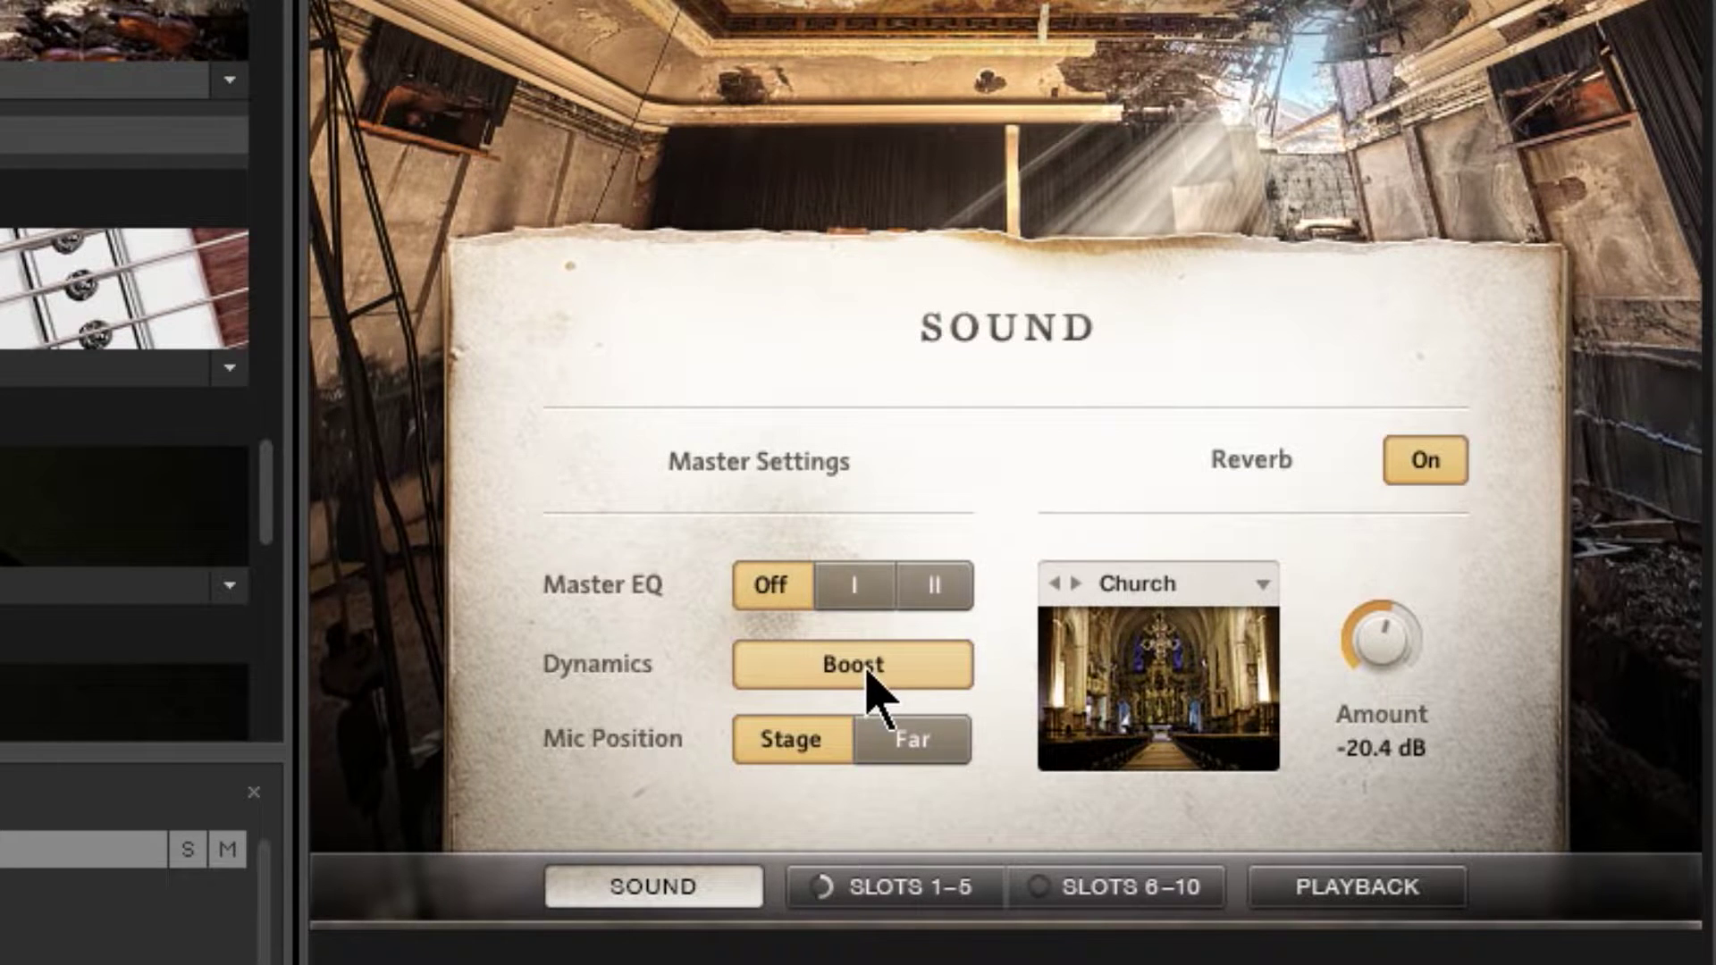
pyautogui.click(866, 672)
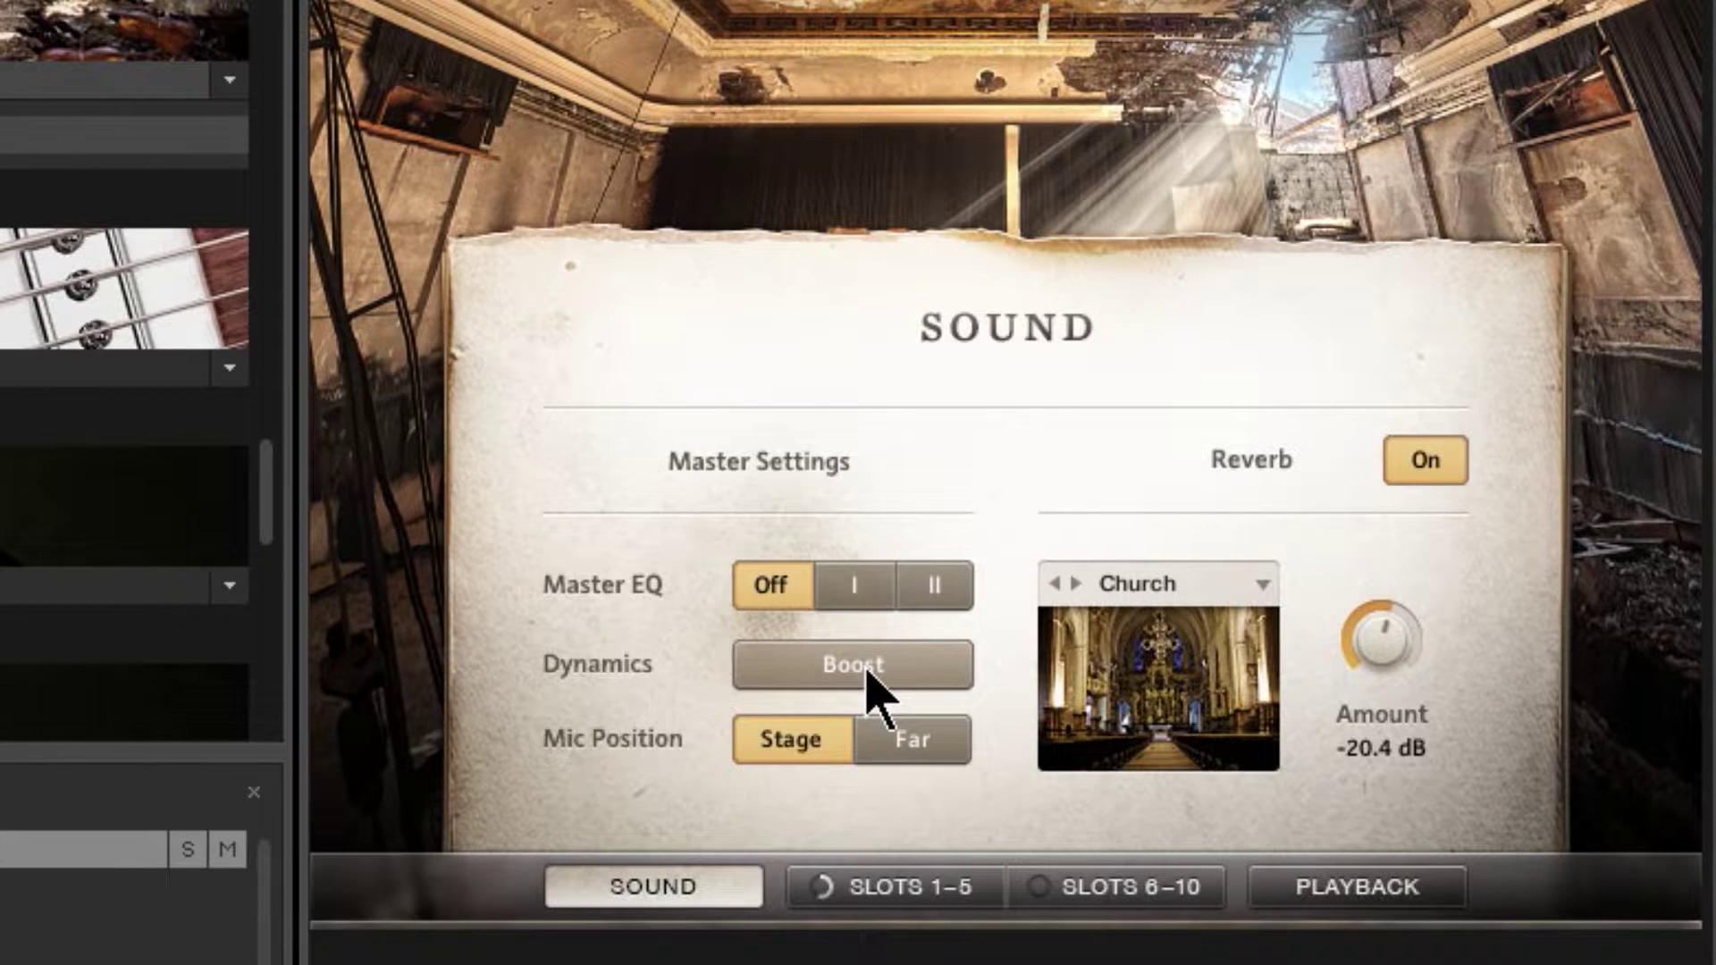
pyautogui.click(869, 680)
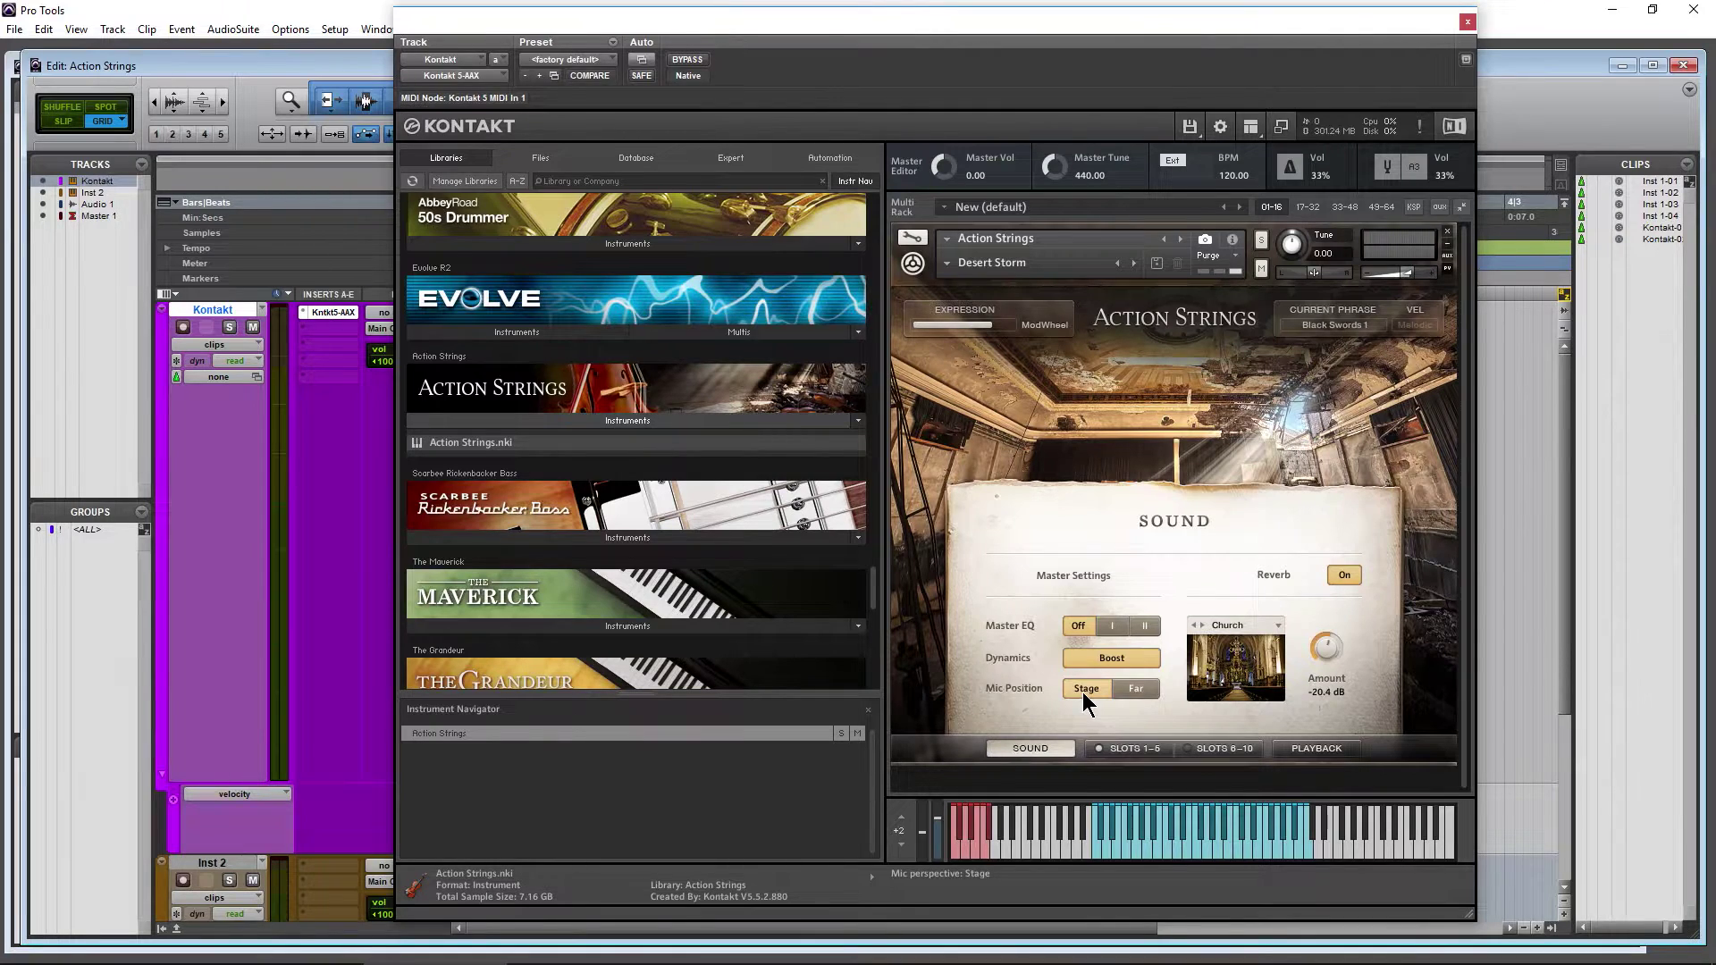
# Audition the Far mic position, turn the Dynamics Boost off, and return the mic position to Stage
pyautogui.click(1137, 689)
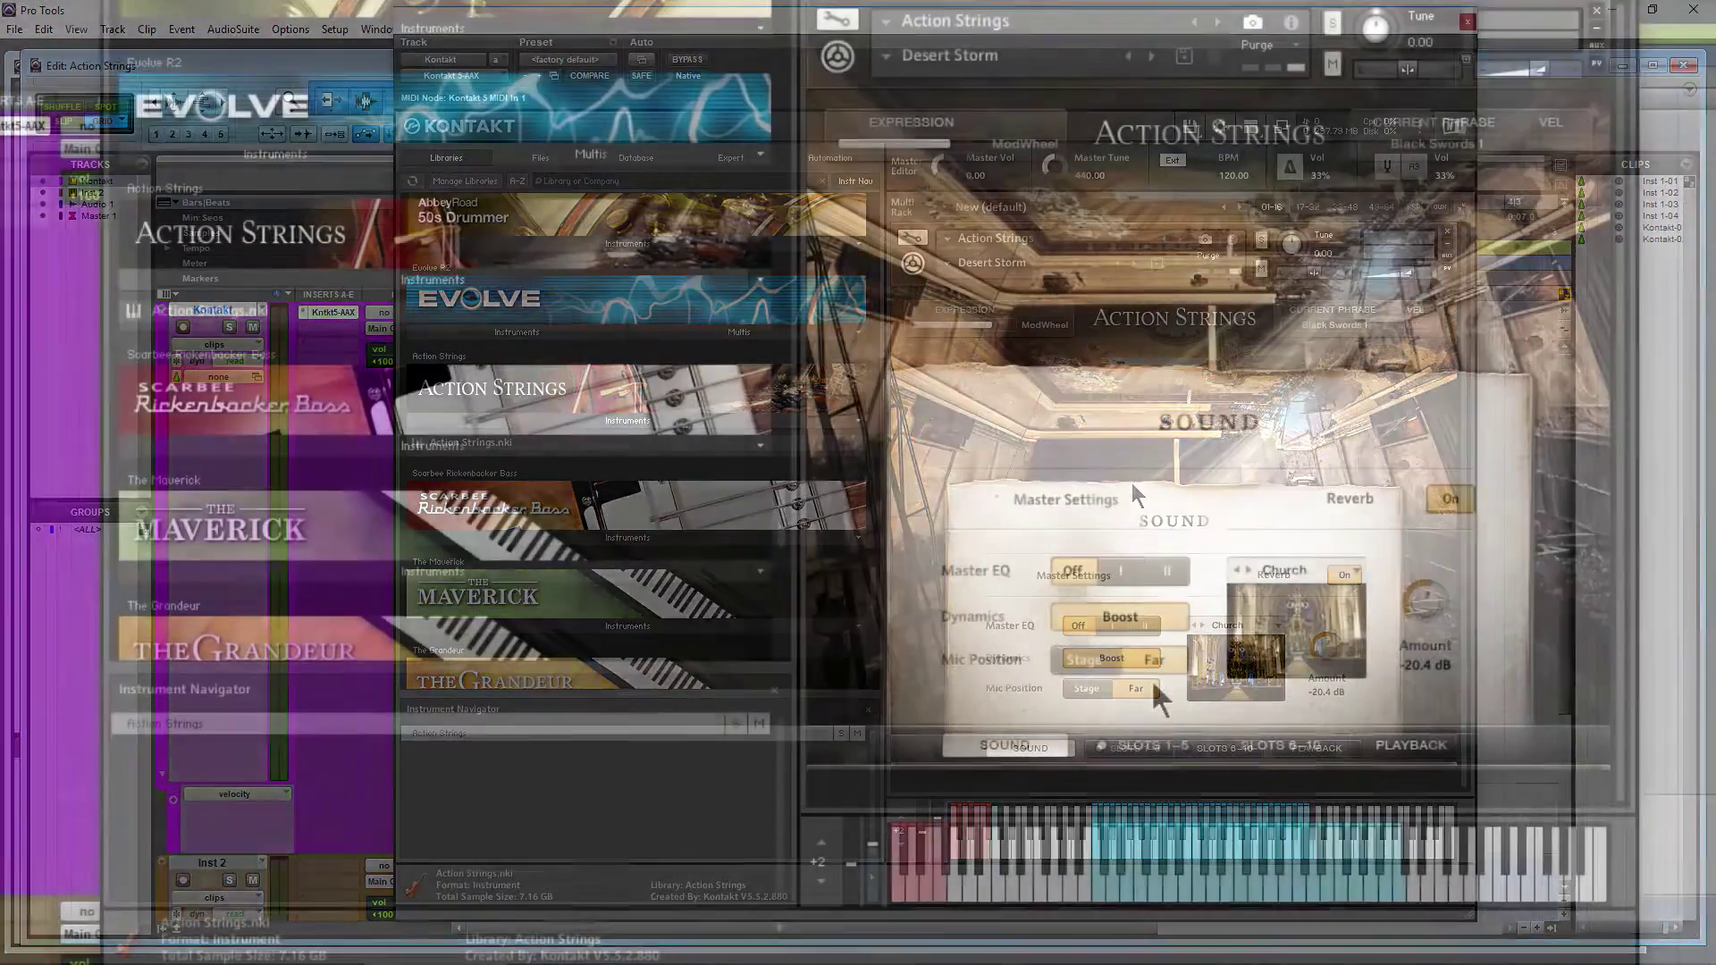
pyautogui.click(1129, 661)
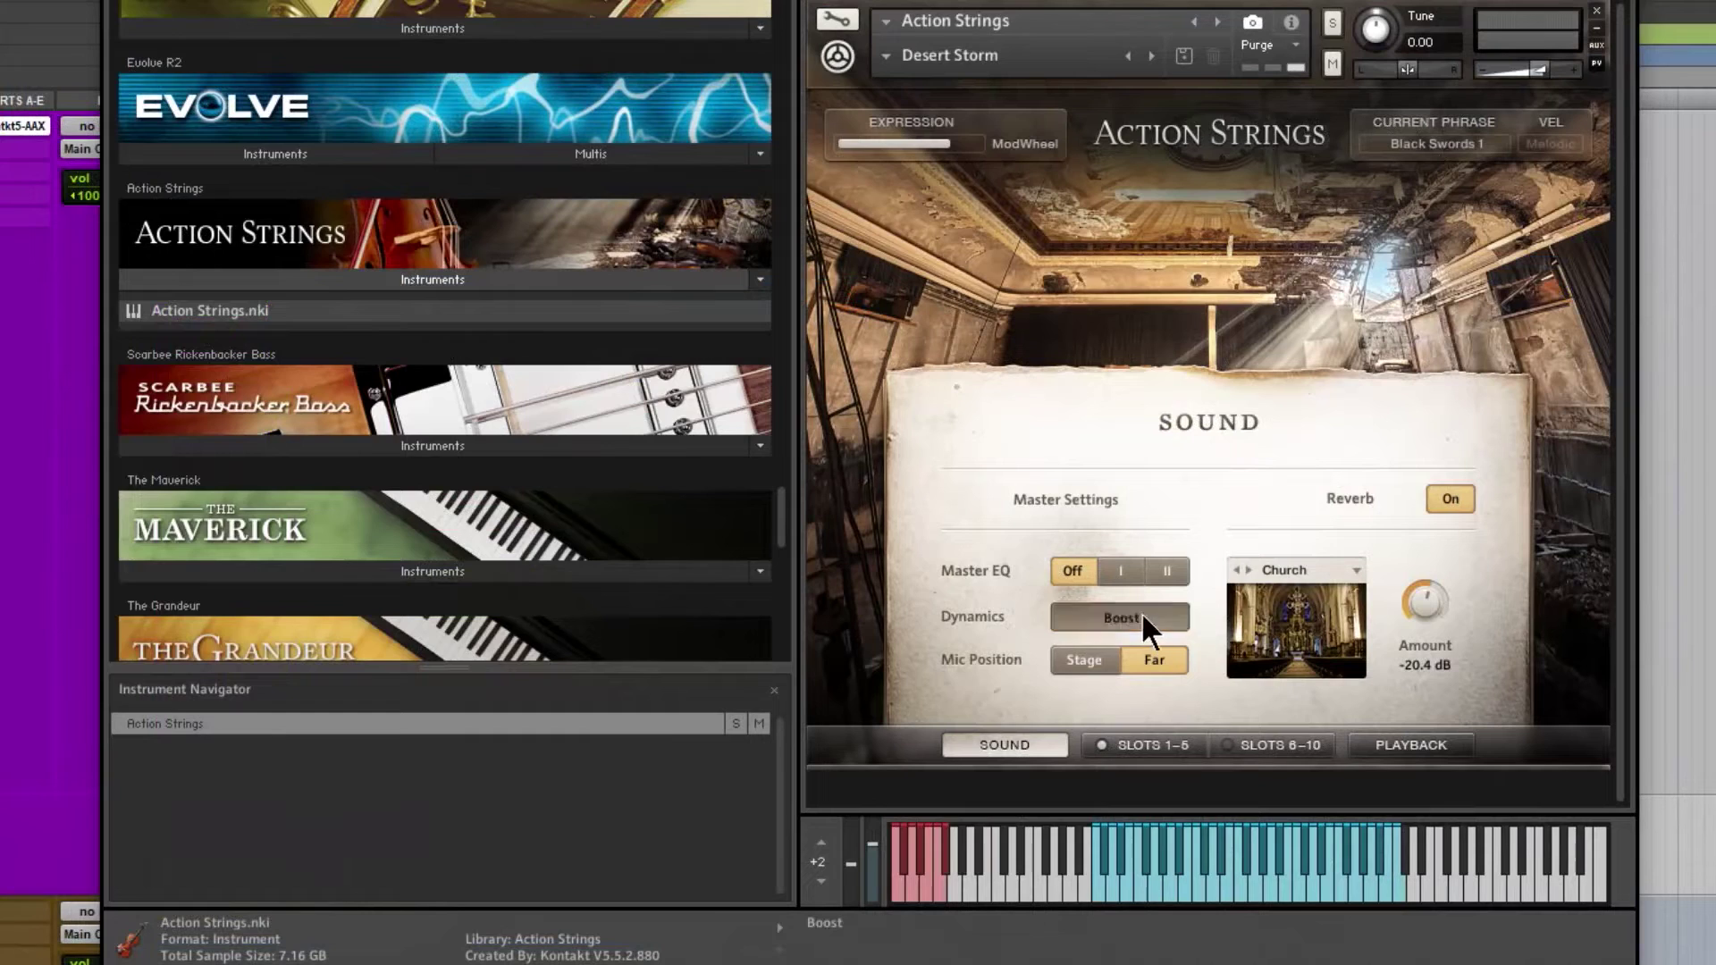
pyautogui.click(1076, 661)
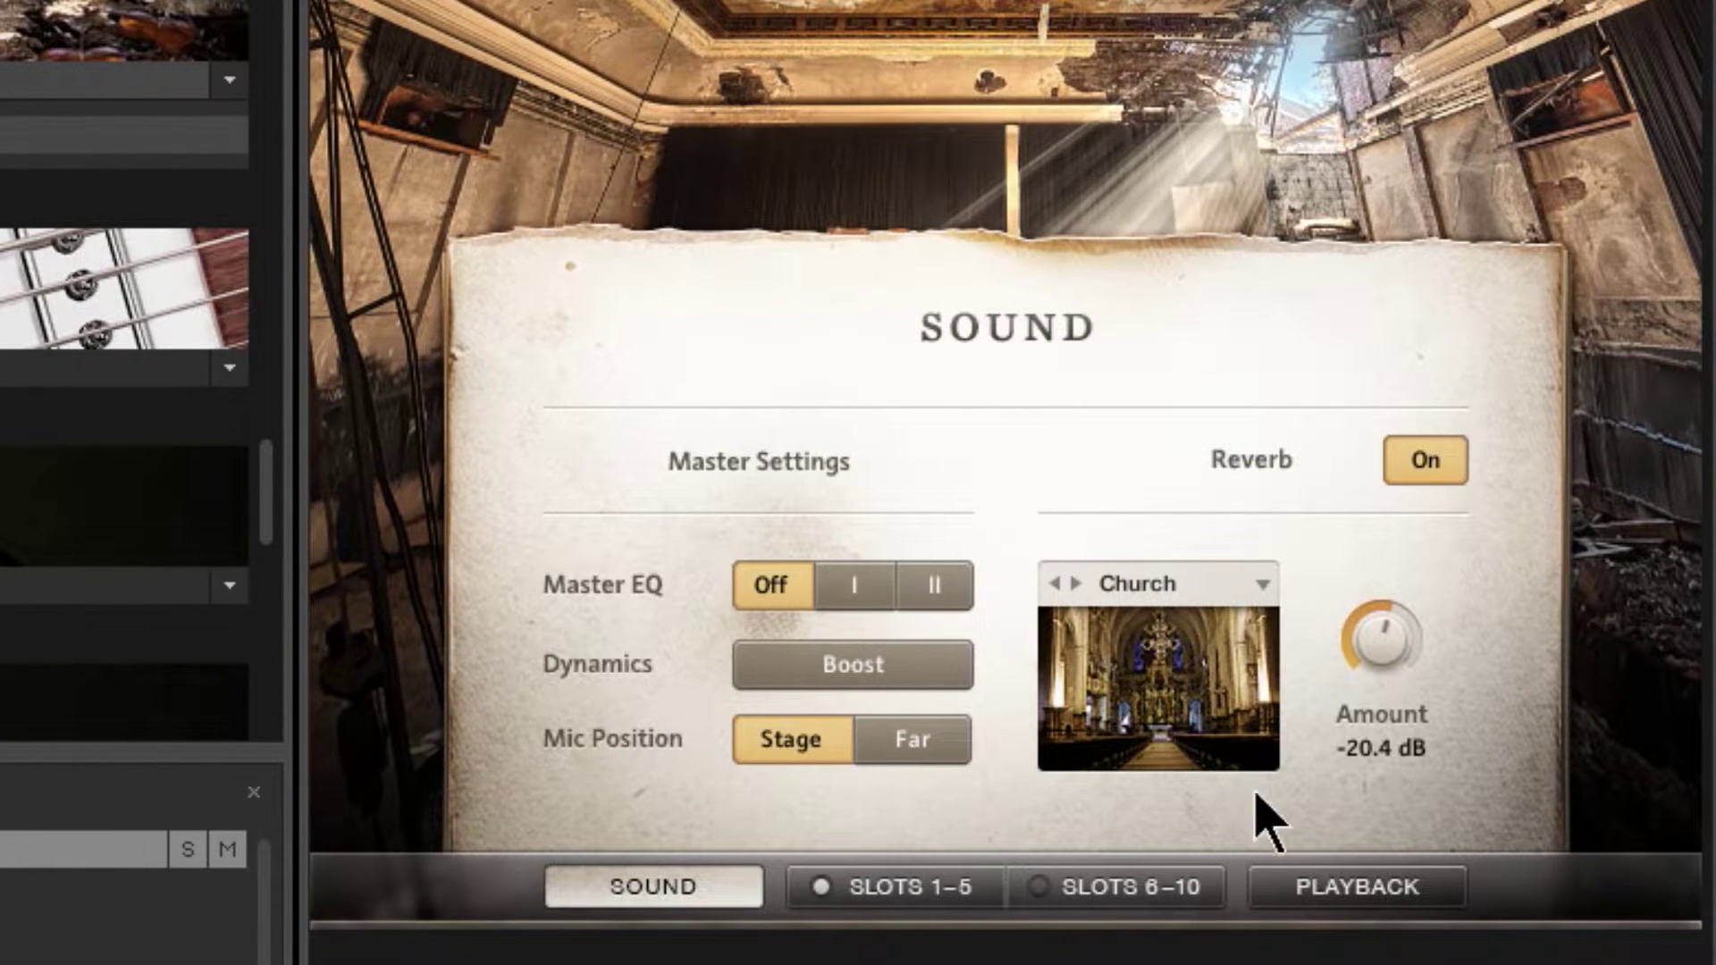
# View the Playback settings, then return to theme slots 1–5 and activate the C0 keyswitch phrase
pyautogui.click(1385, 900)
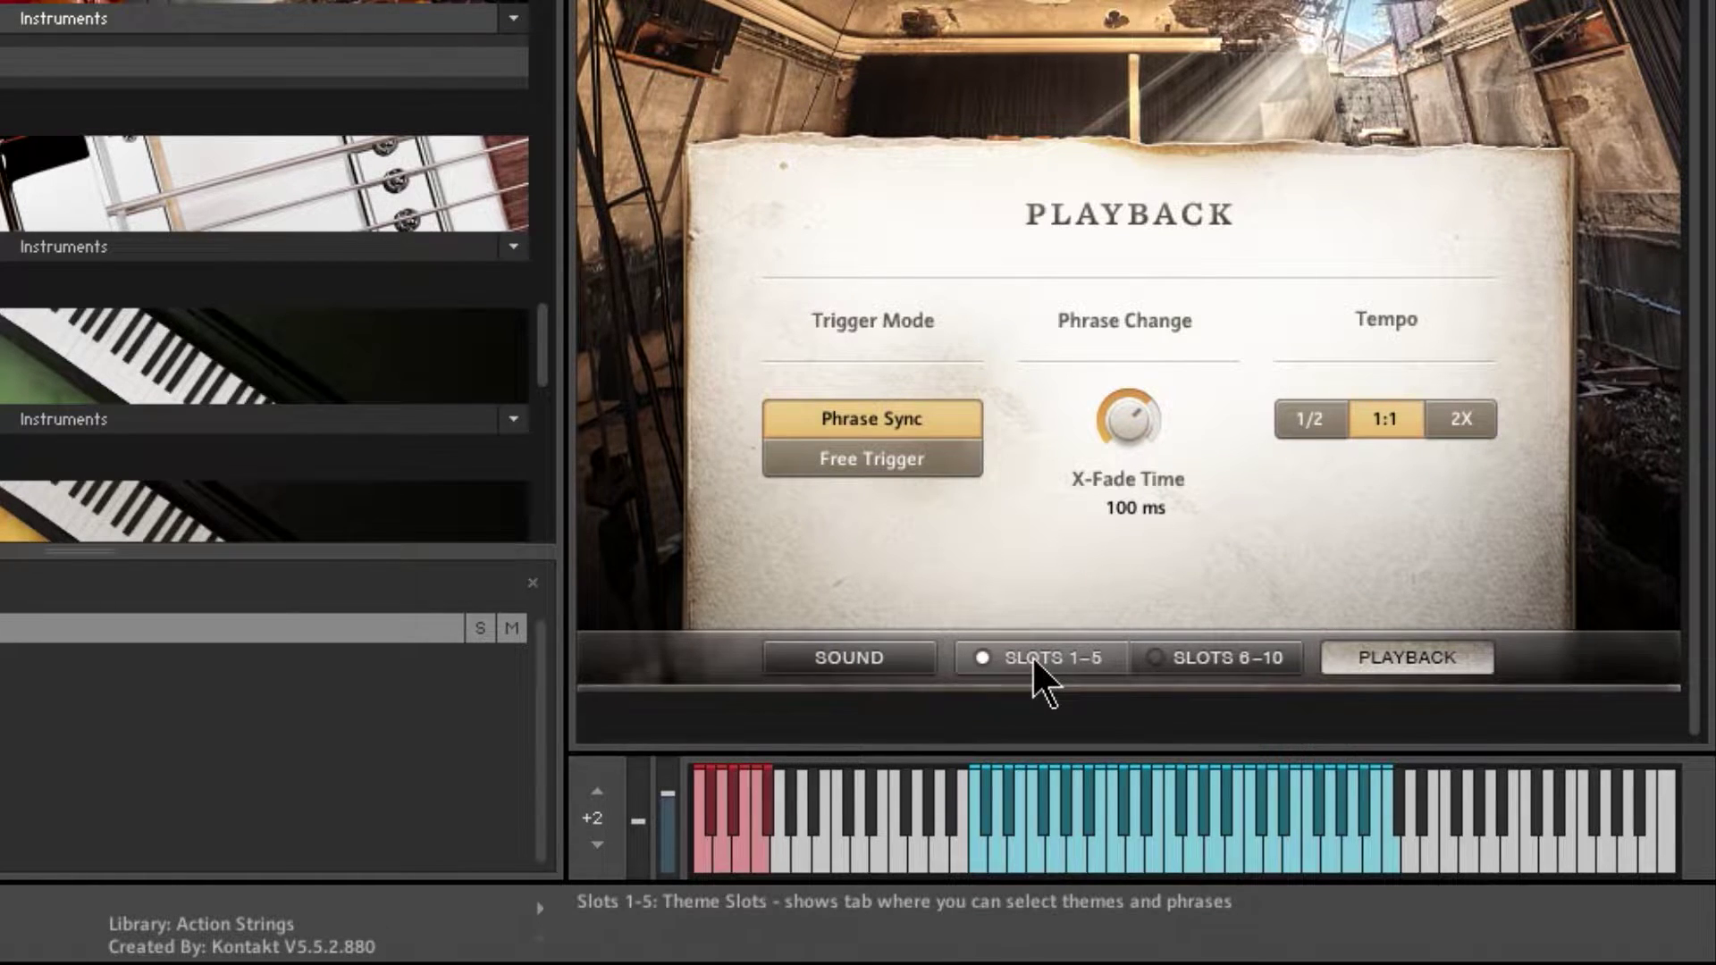
pyautogui.click(1032, 656)
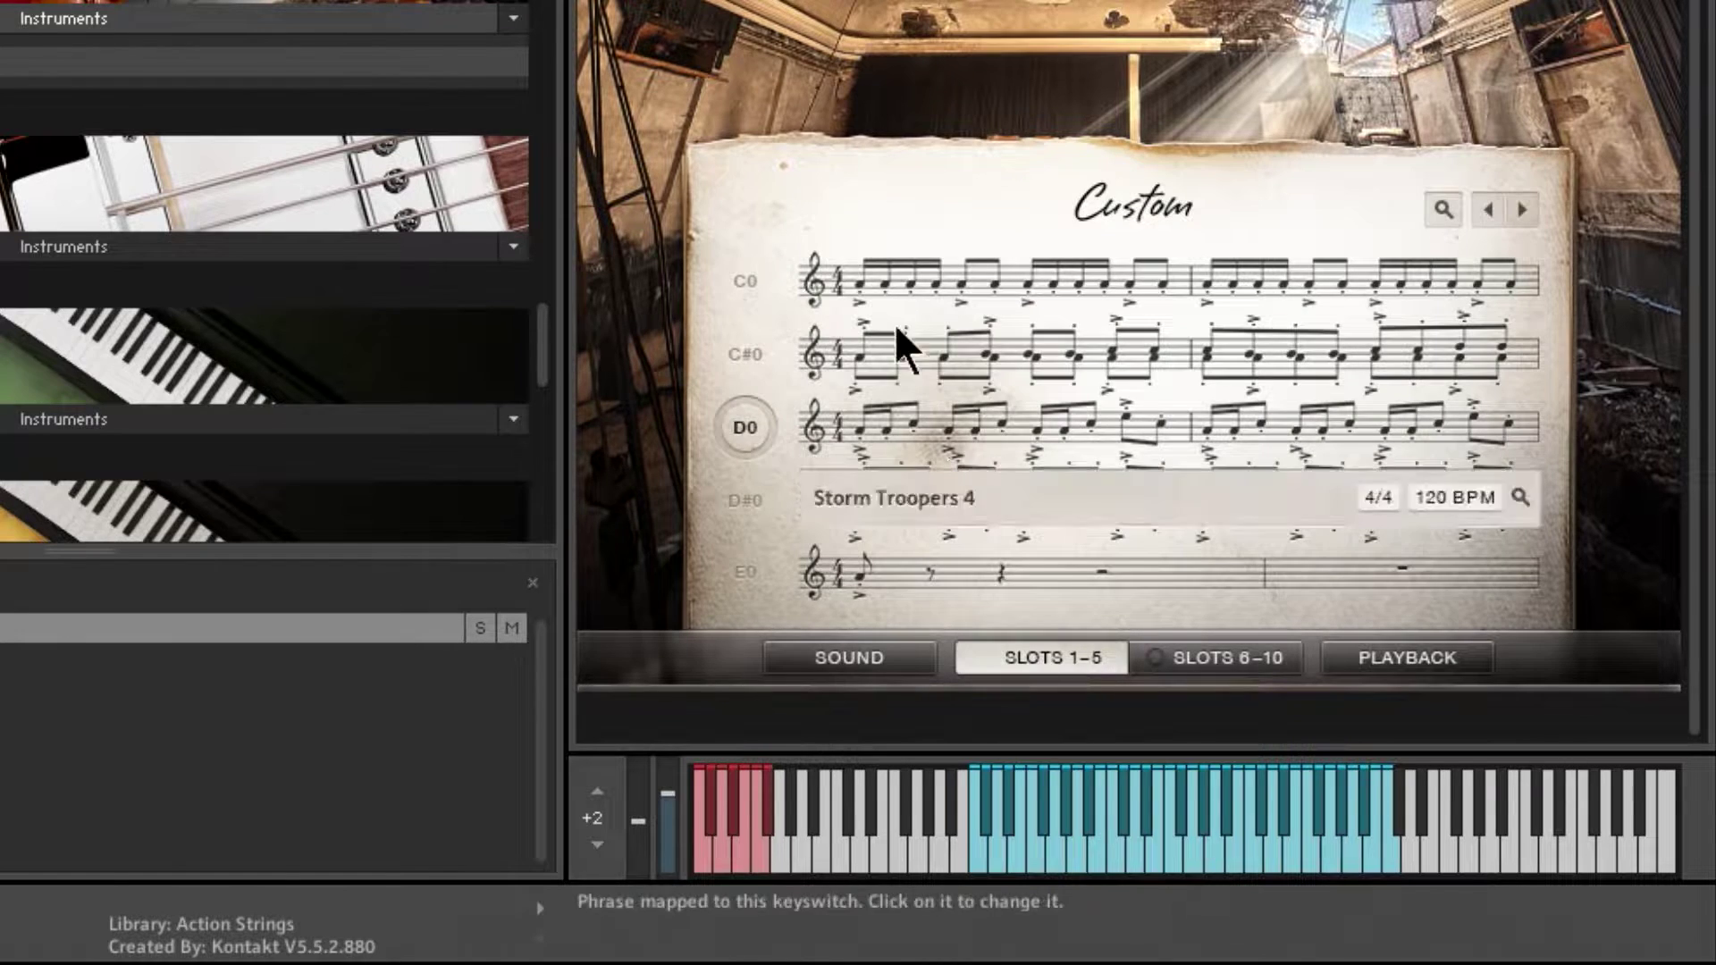
pyautogui.click(749, 282)
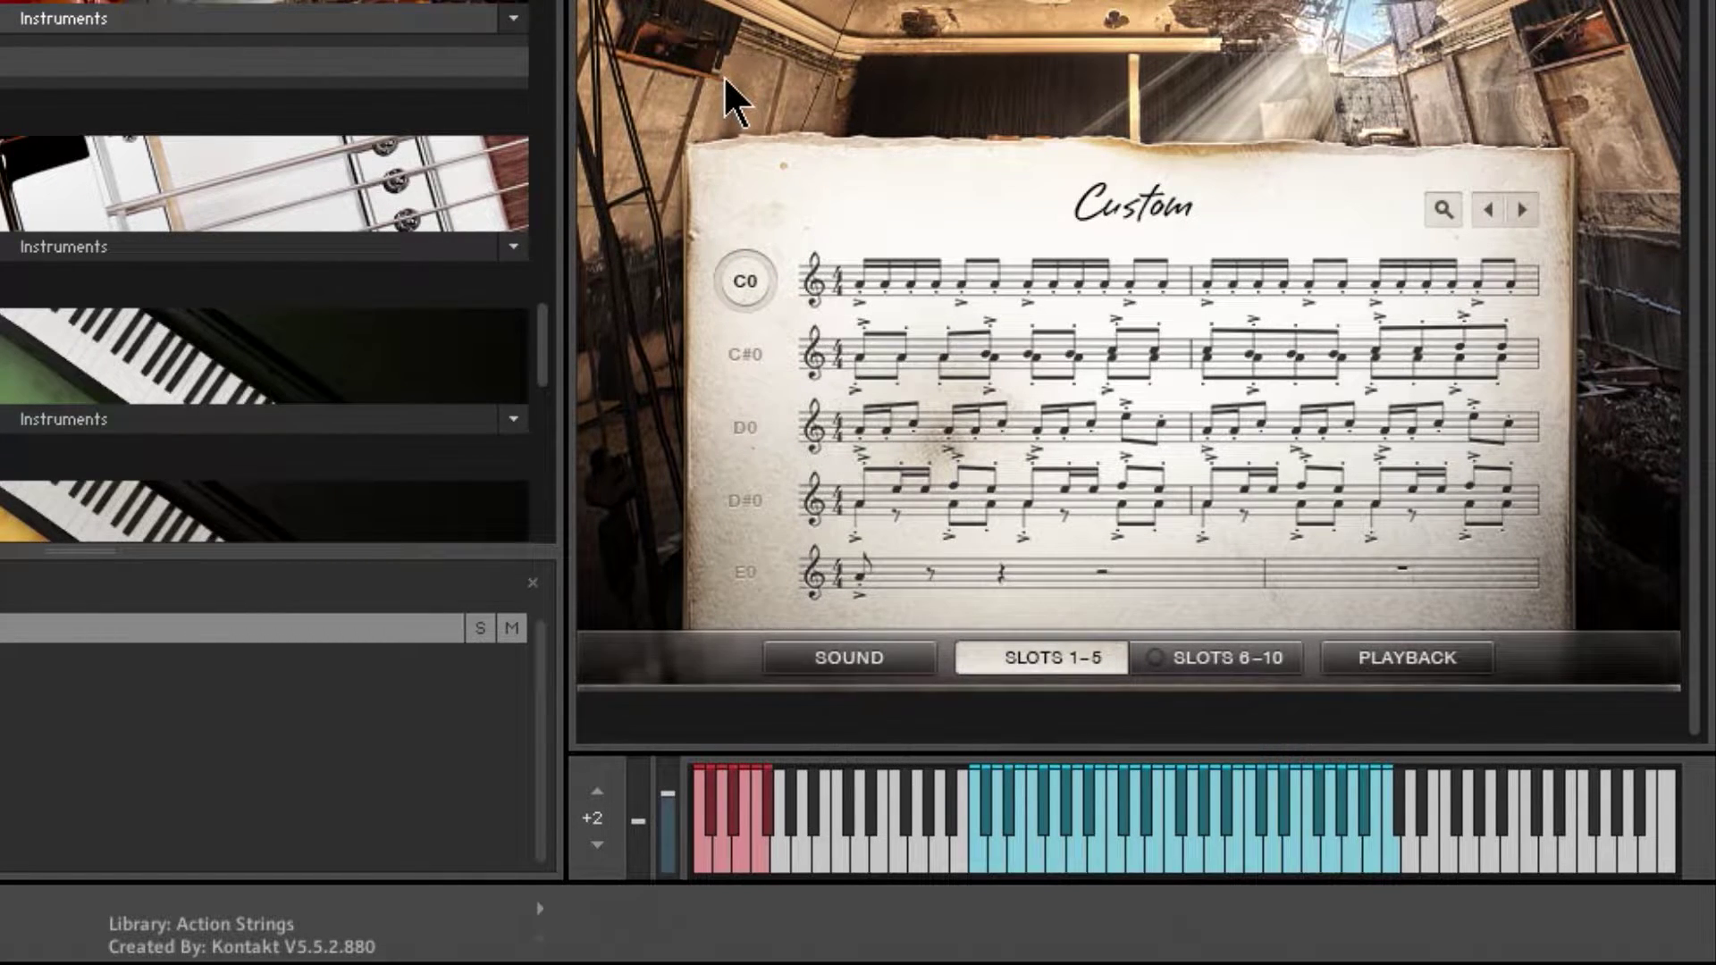
# Try the Free Trigger mode with the C0 phrase, and return the playback trigger mode to Phrase Sync
pyautogui.click(1383, 660)
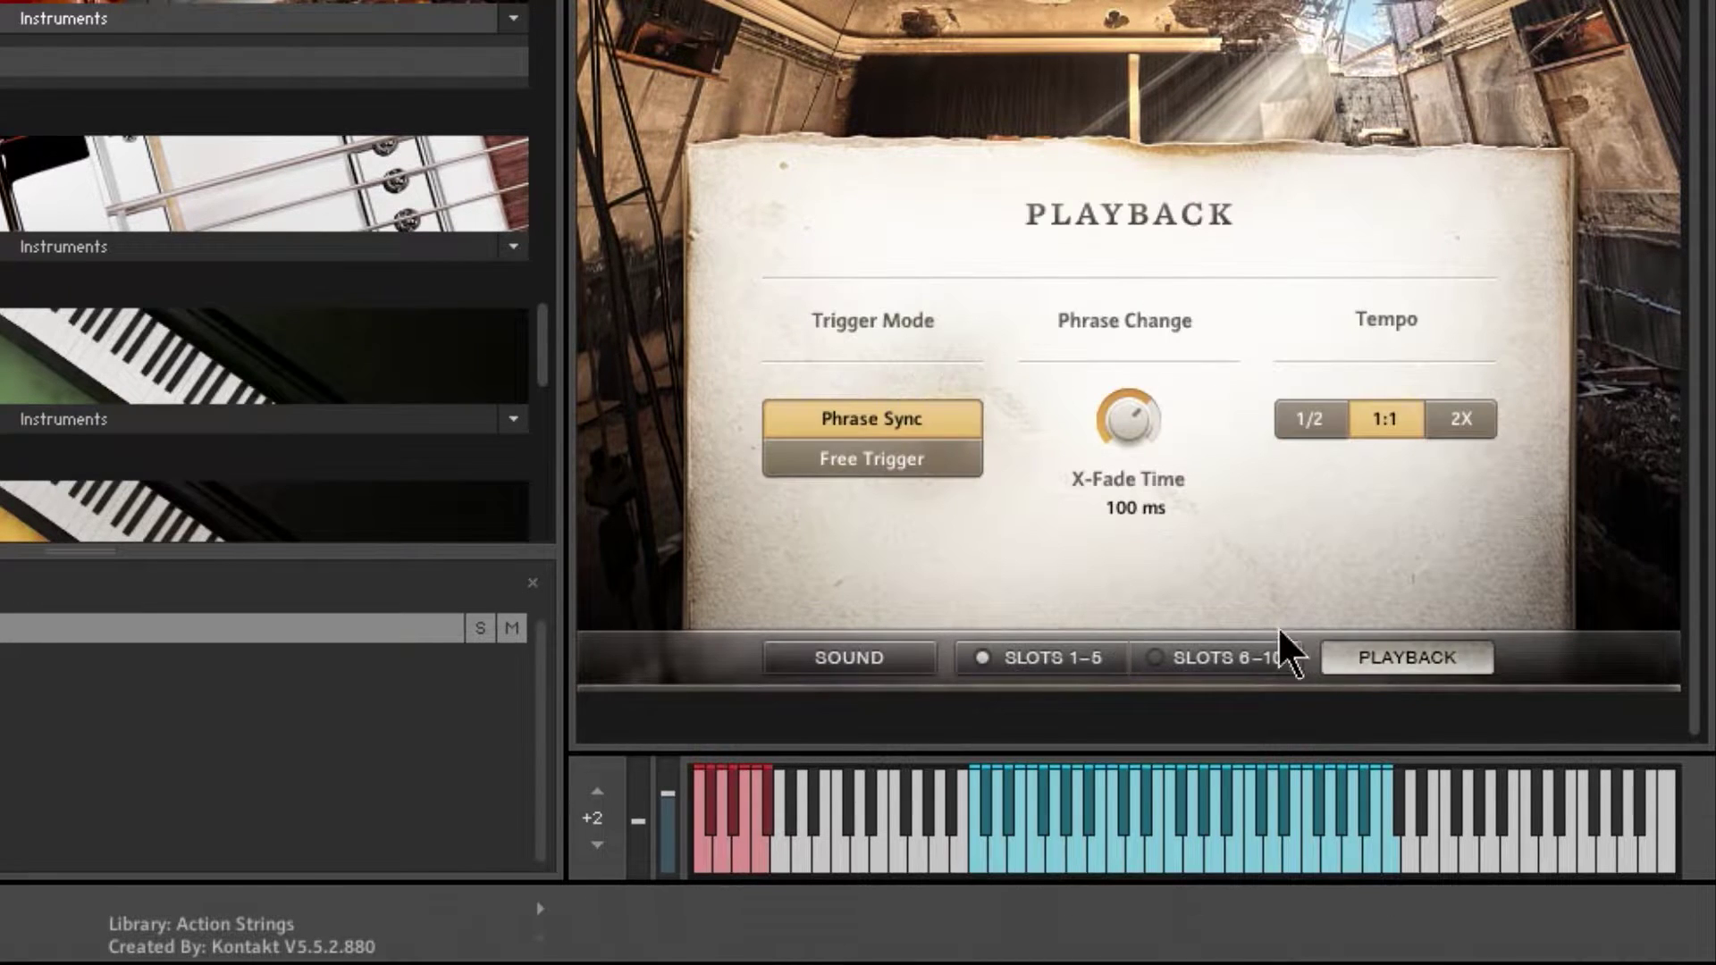
pyautogui.click(864, 463)
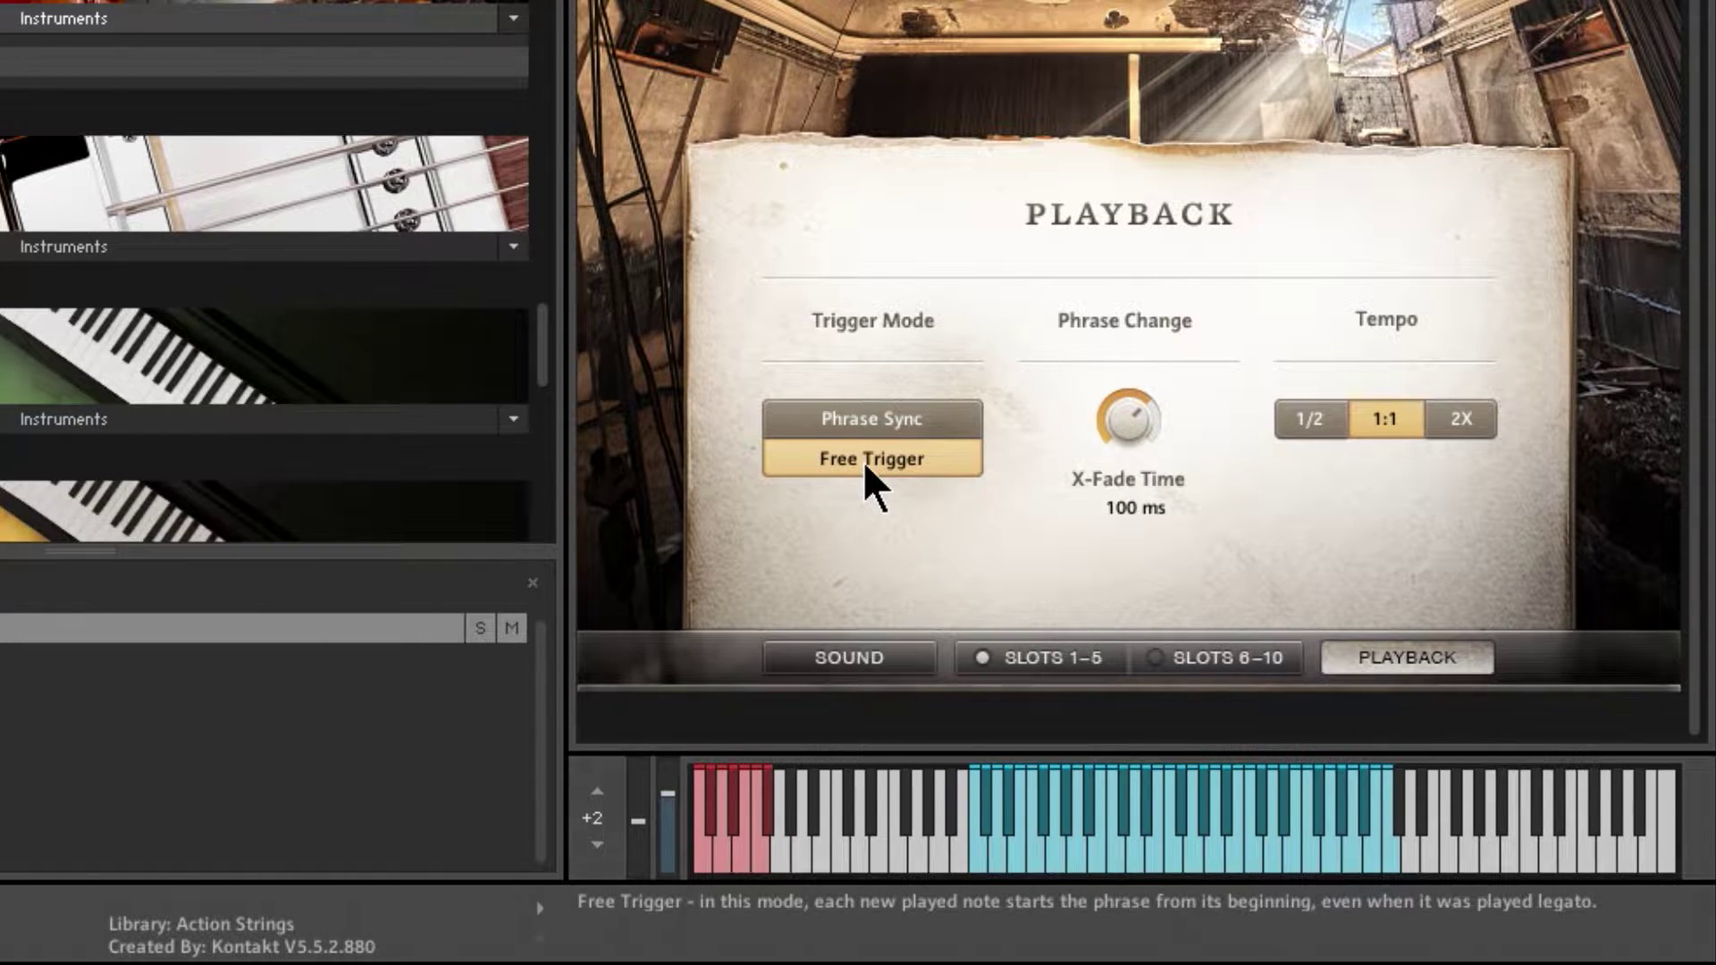
pyautogui.click(1019, 658)
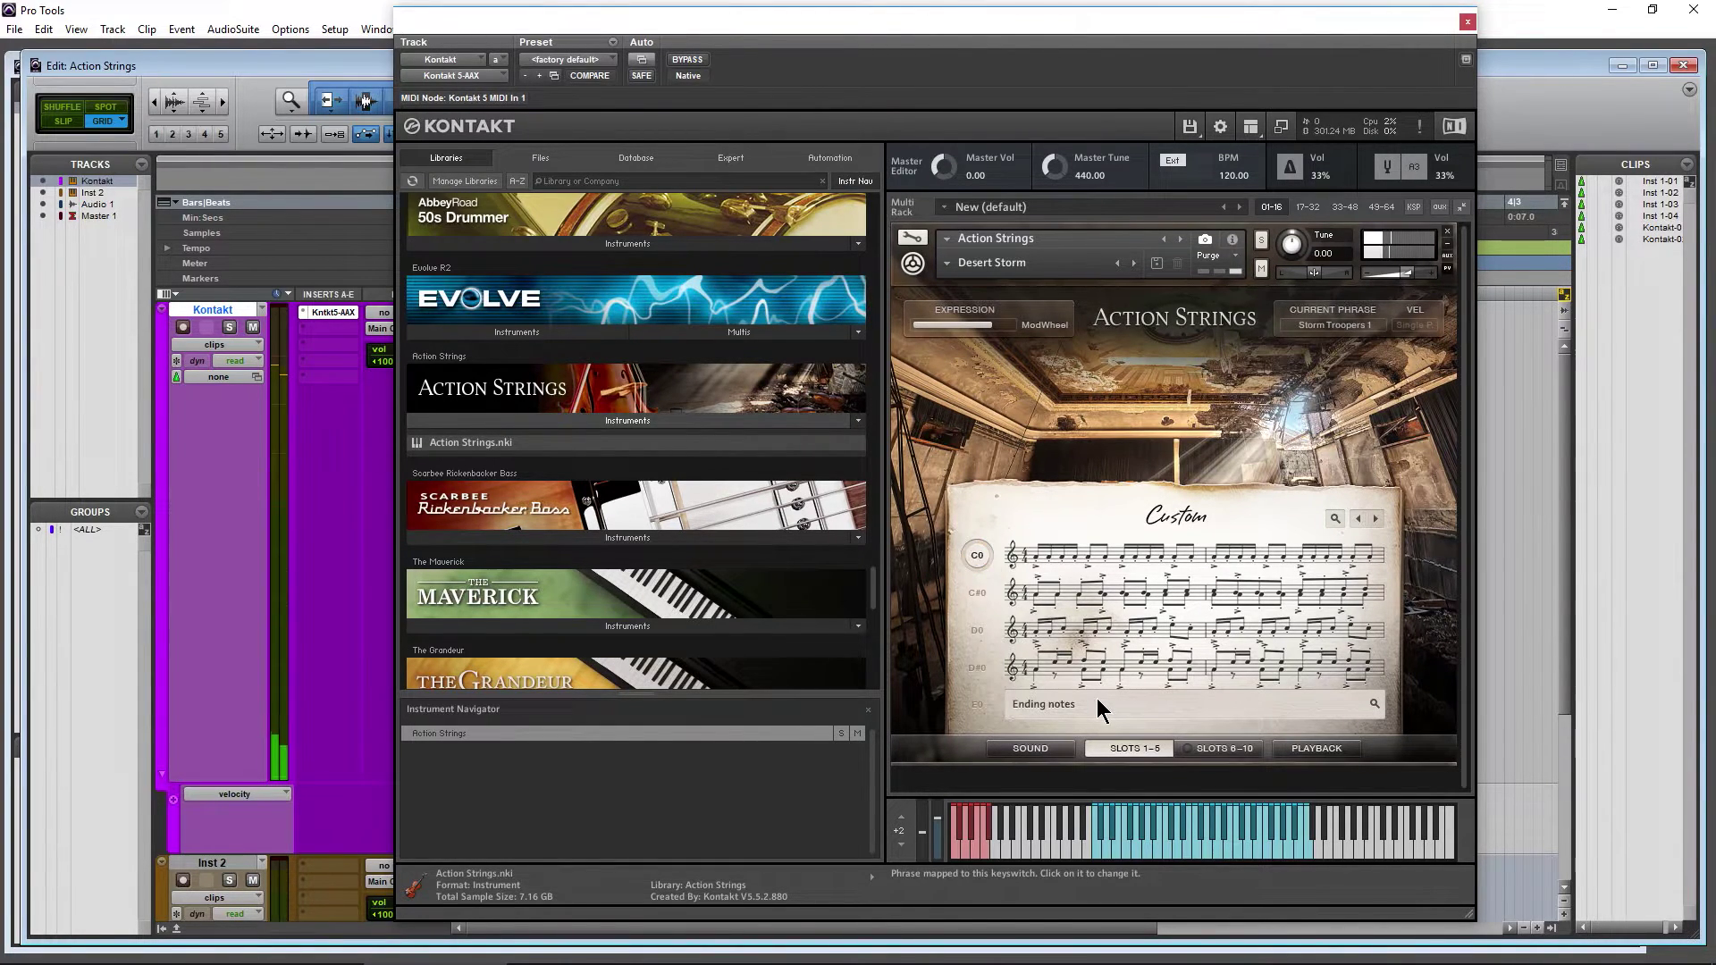
pyautogui.click(1317, 749)
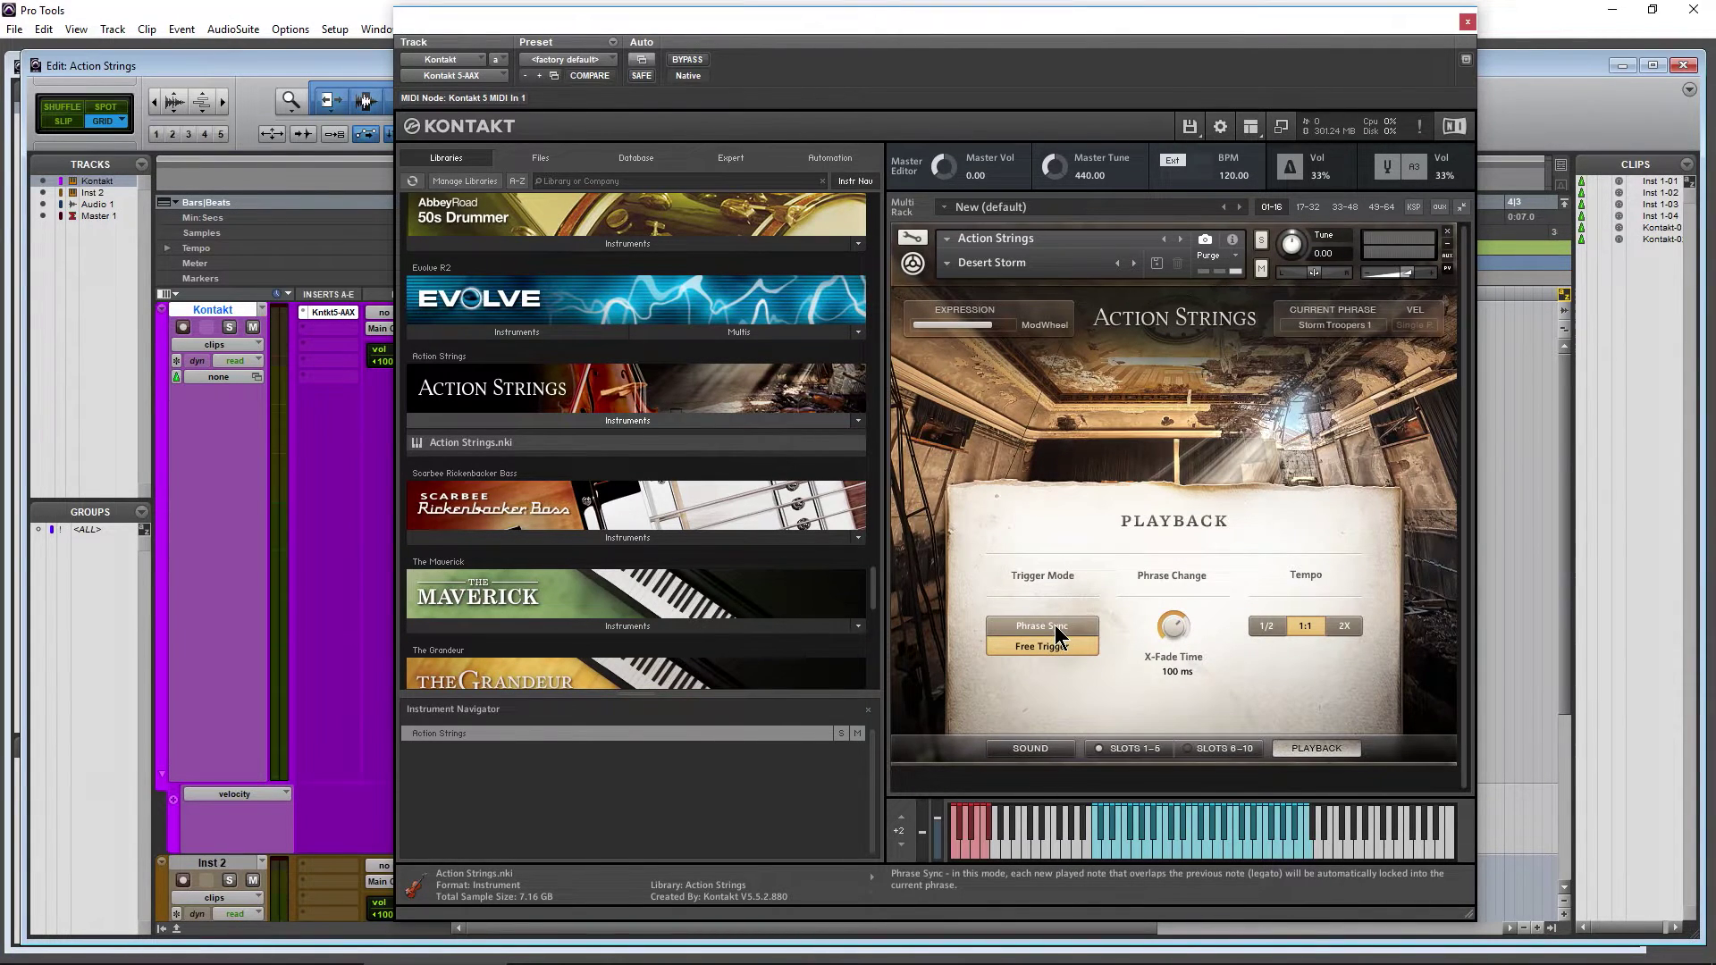
pyautogui.click(1056, 628)
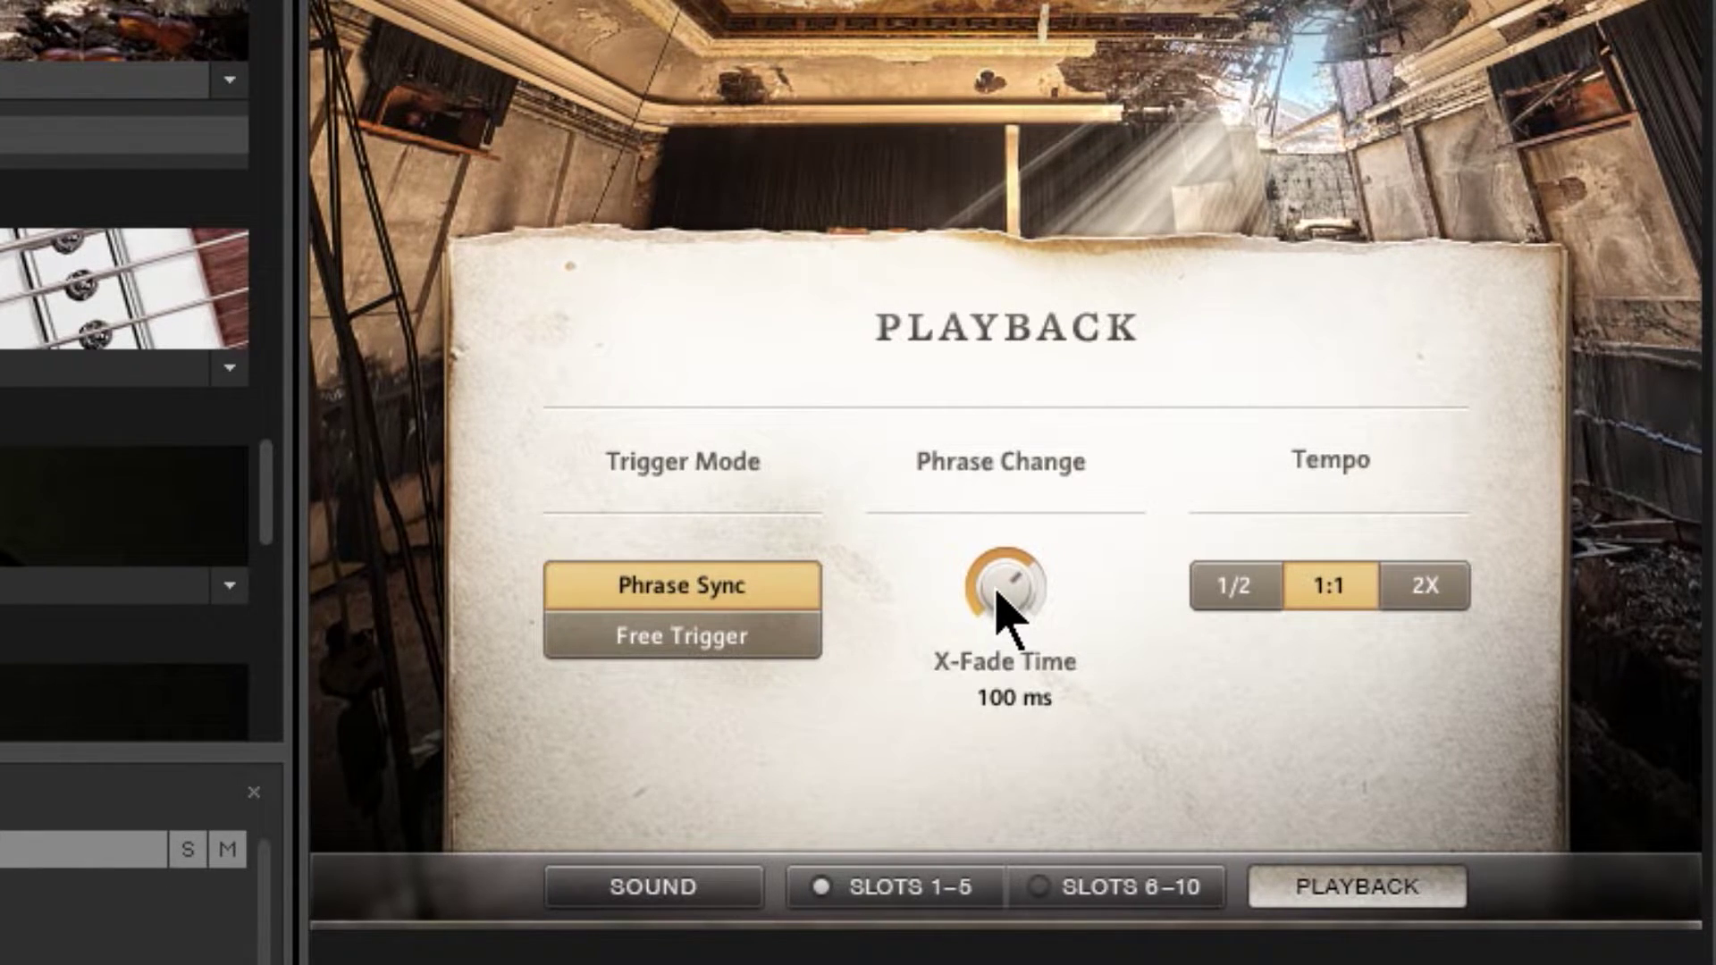
# Set the phrase-change X-Fade Time to 103 ms in the Playback settings
pyautogui.moveTo(1001, 607); pyautogui.dragTo(1004, 601)
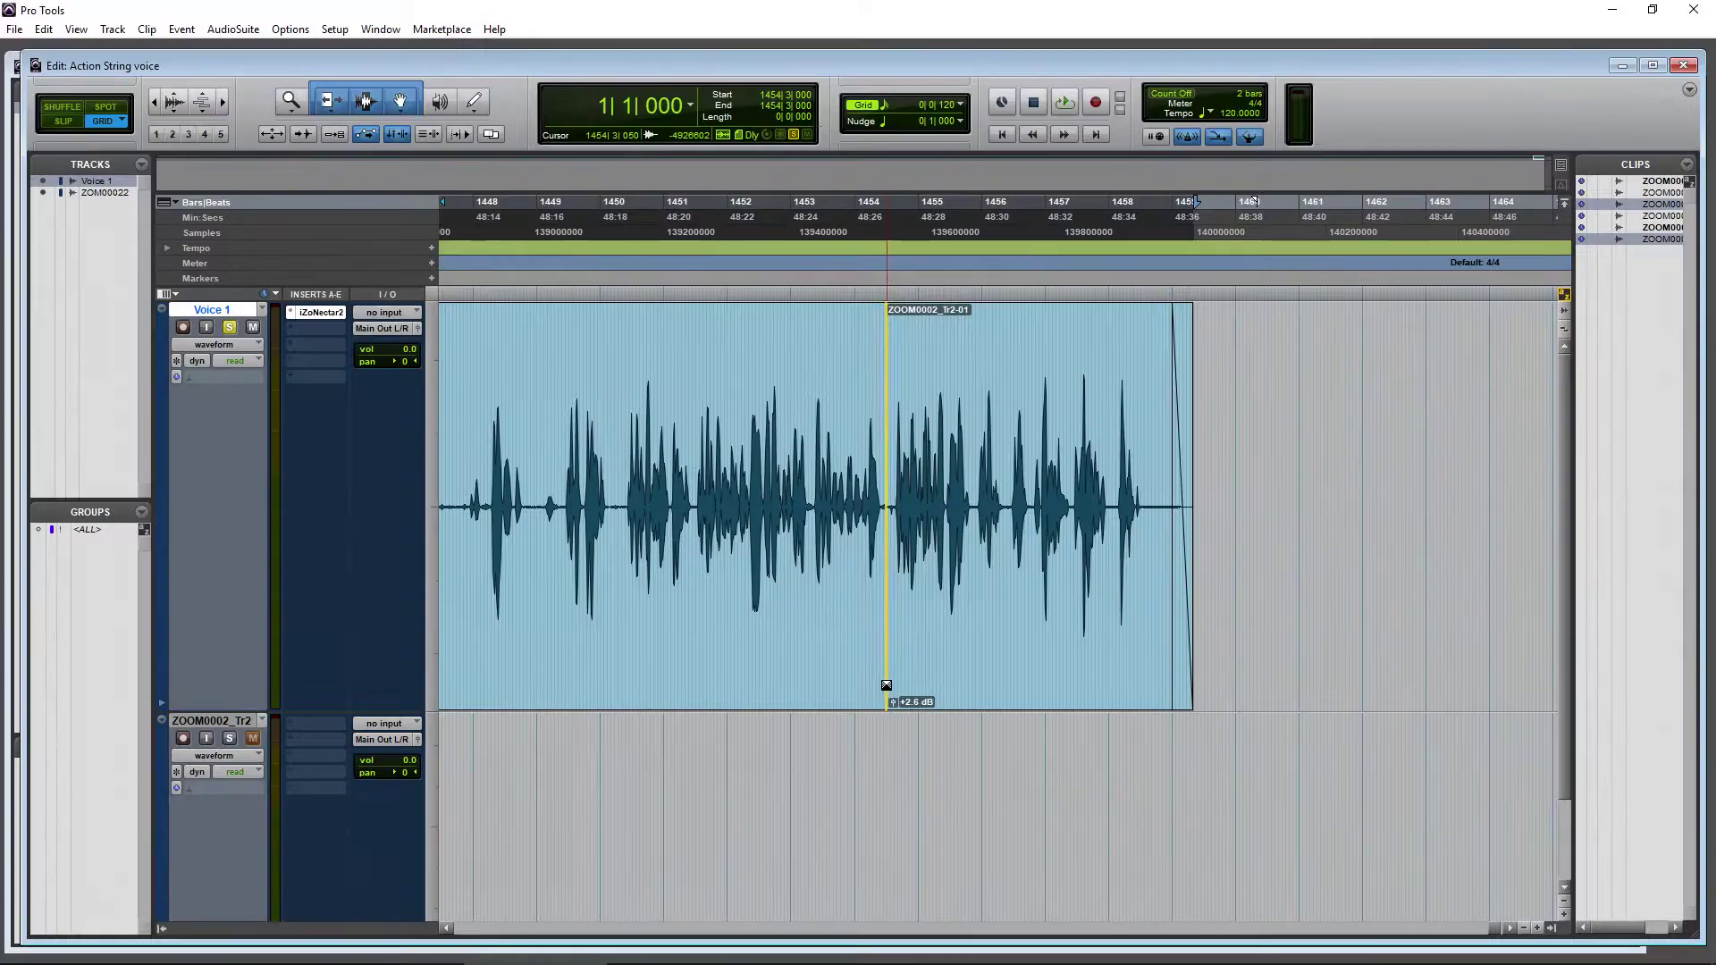
pyautogui.moveTo(884, 693); pyautogui.dragTo(942, 689)
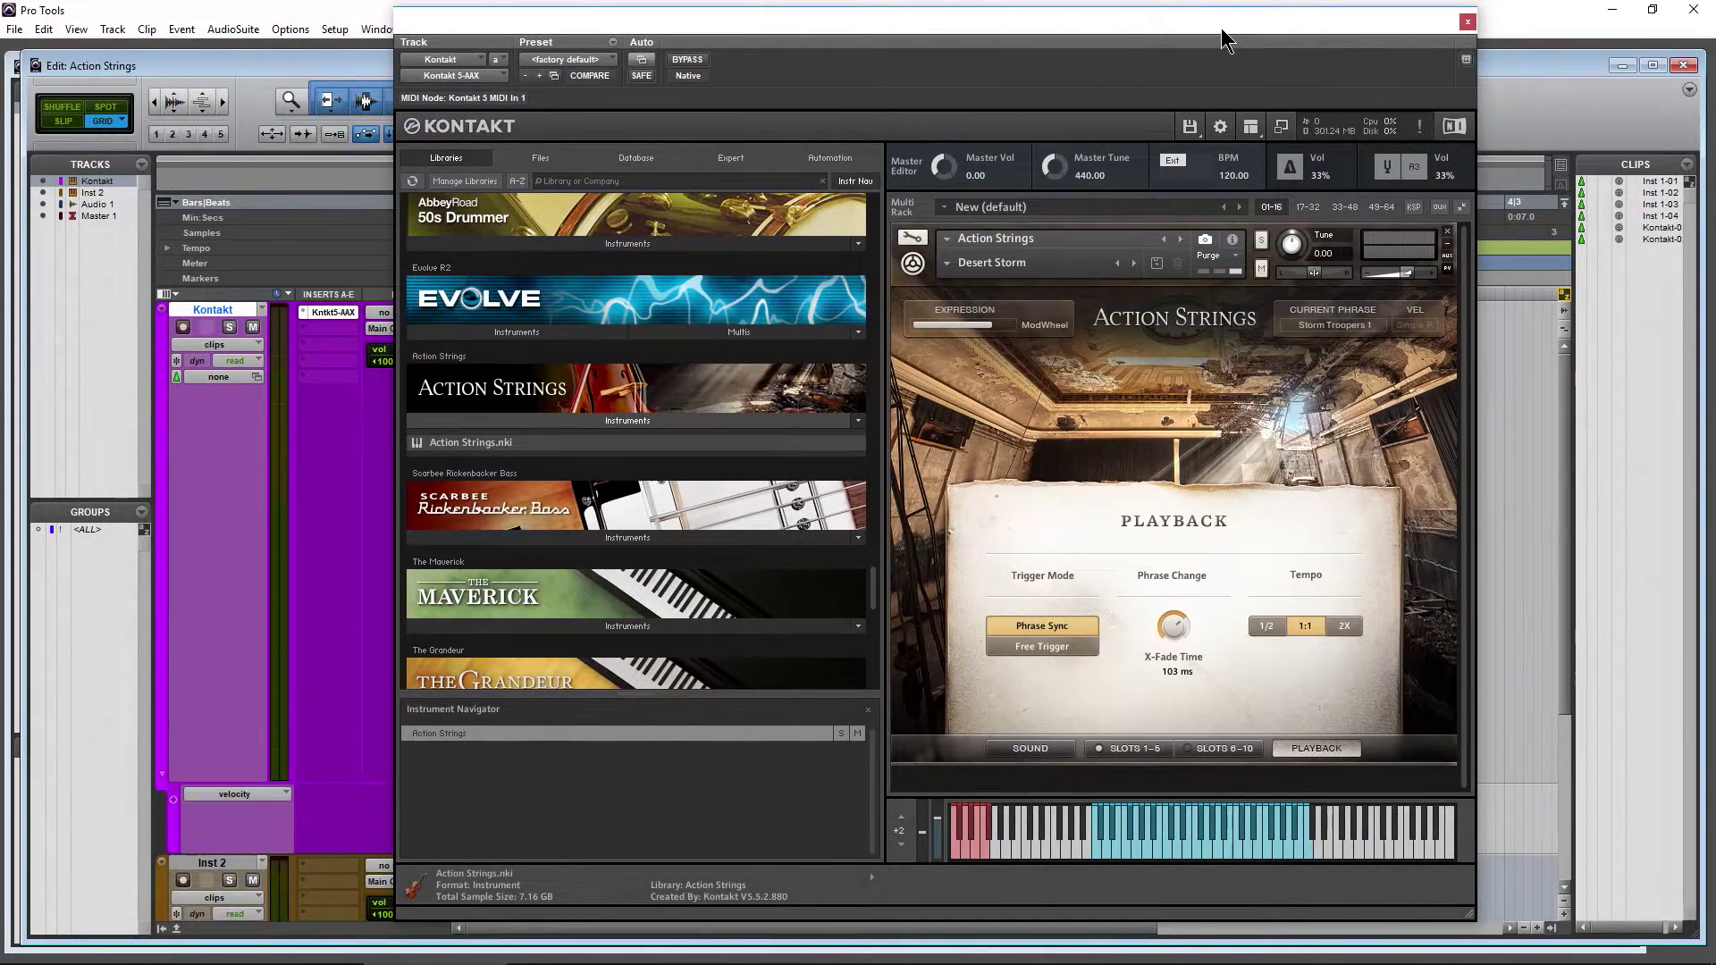
# Audition the 1/2 and 2X playback tempos, and return the tempo to 1:1
pyautogui.moveTo(1144, 30); pyautogui.dragTo(1294, 42)
pyautogui.click(1332, 626)
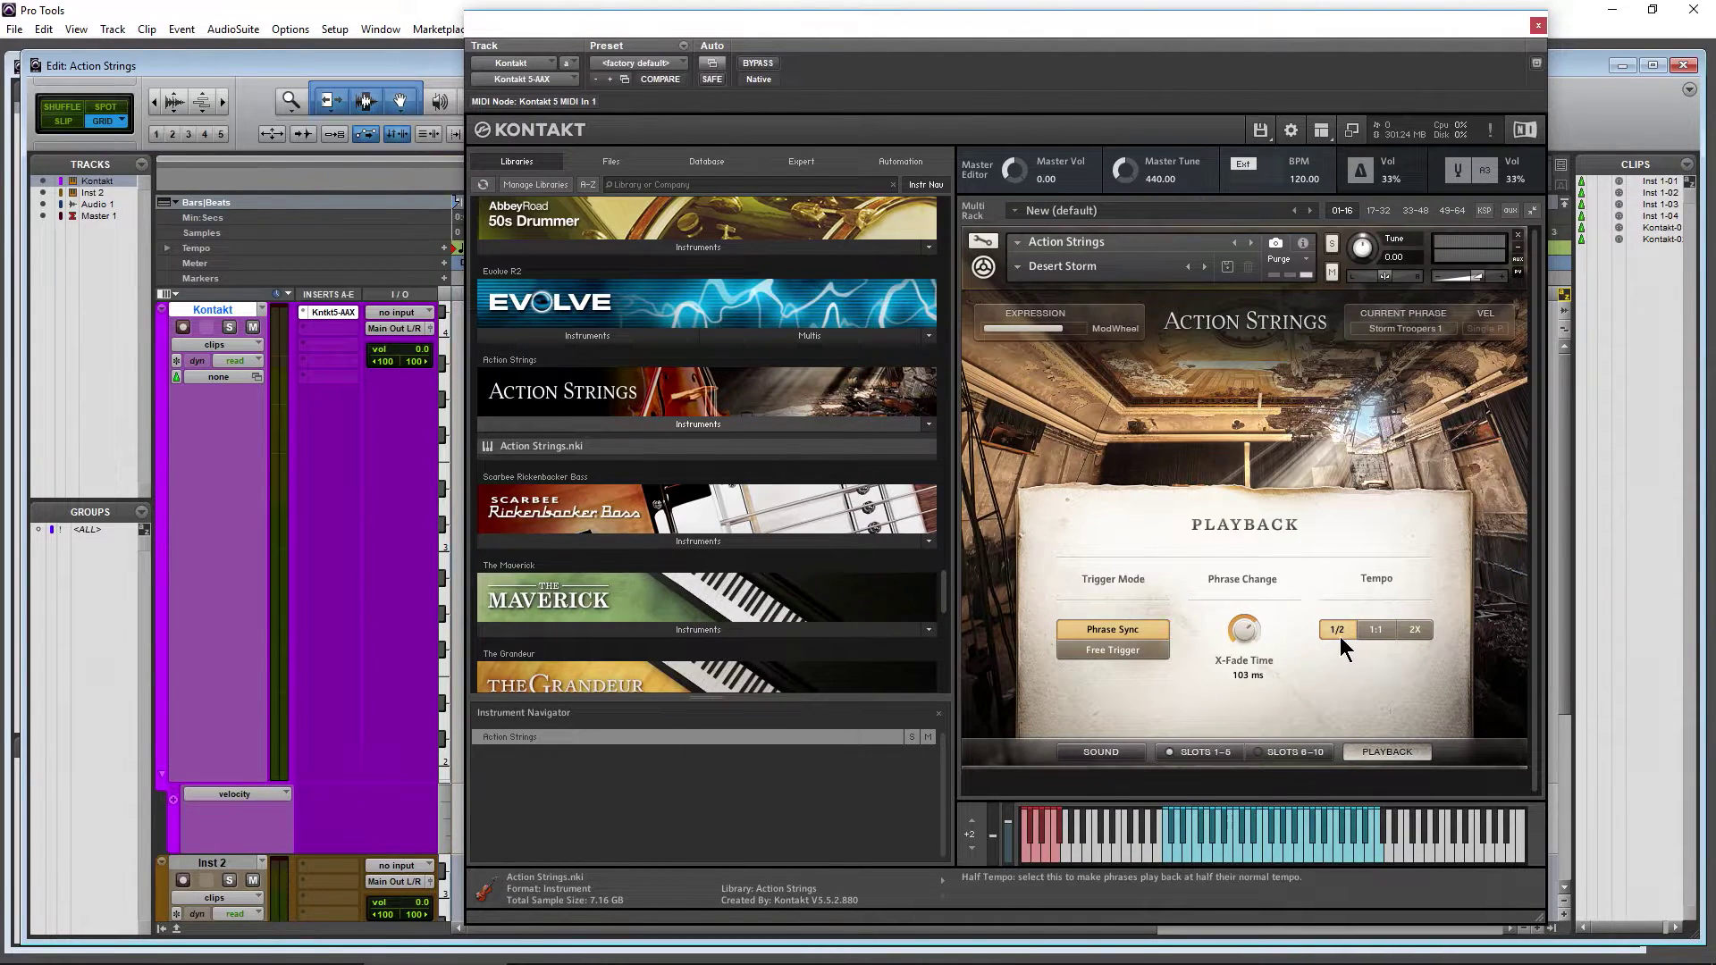
pyautogui.click(1375, 630)
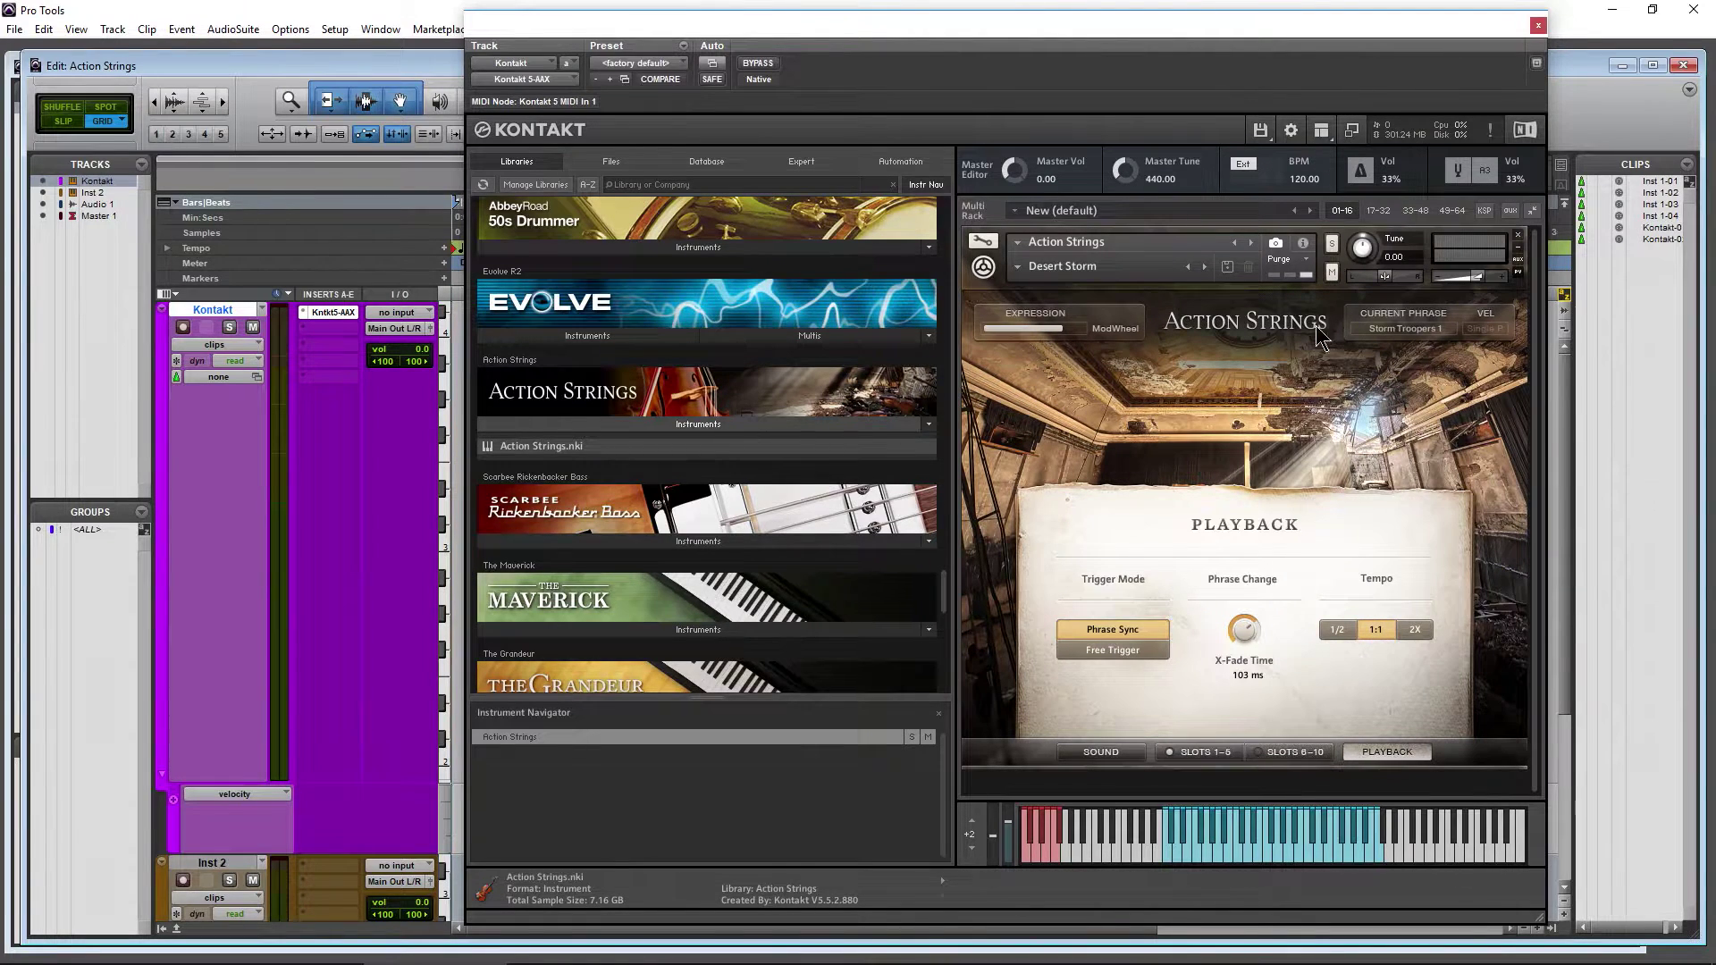
pyautogui.click(1415, 630)
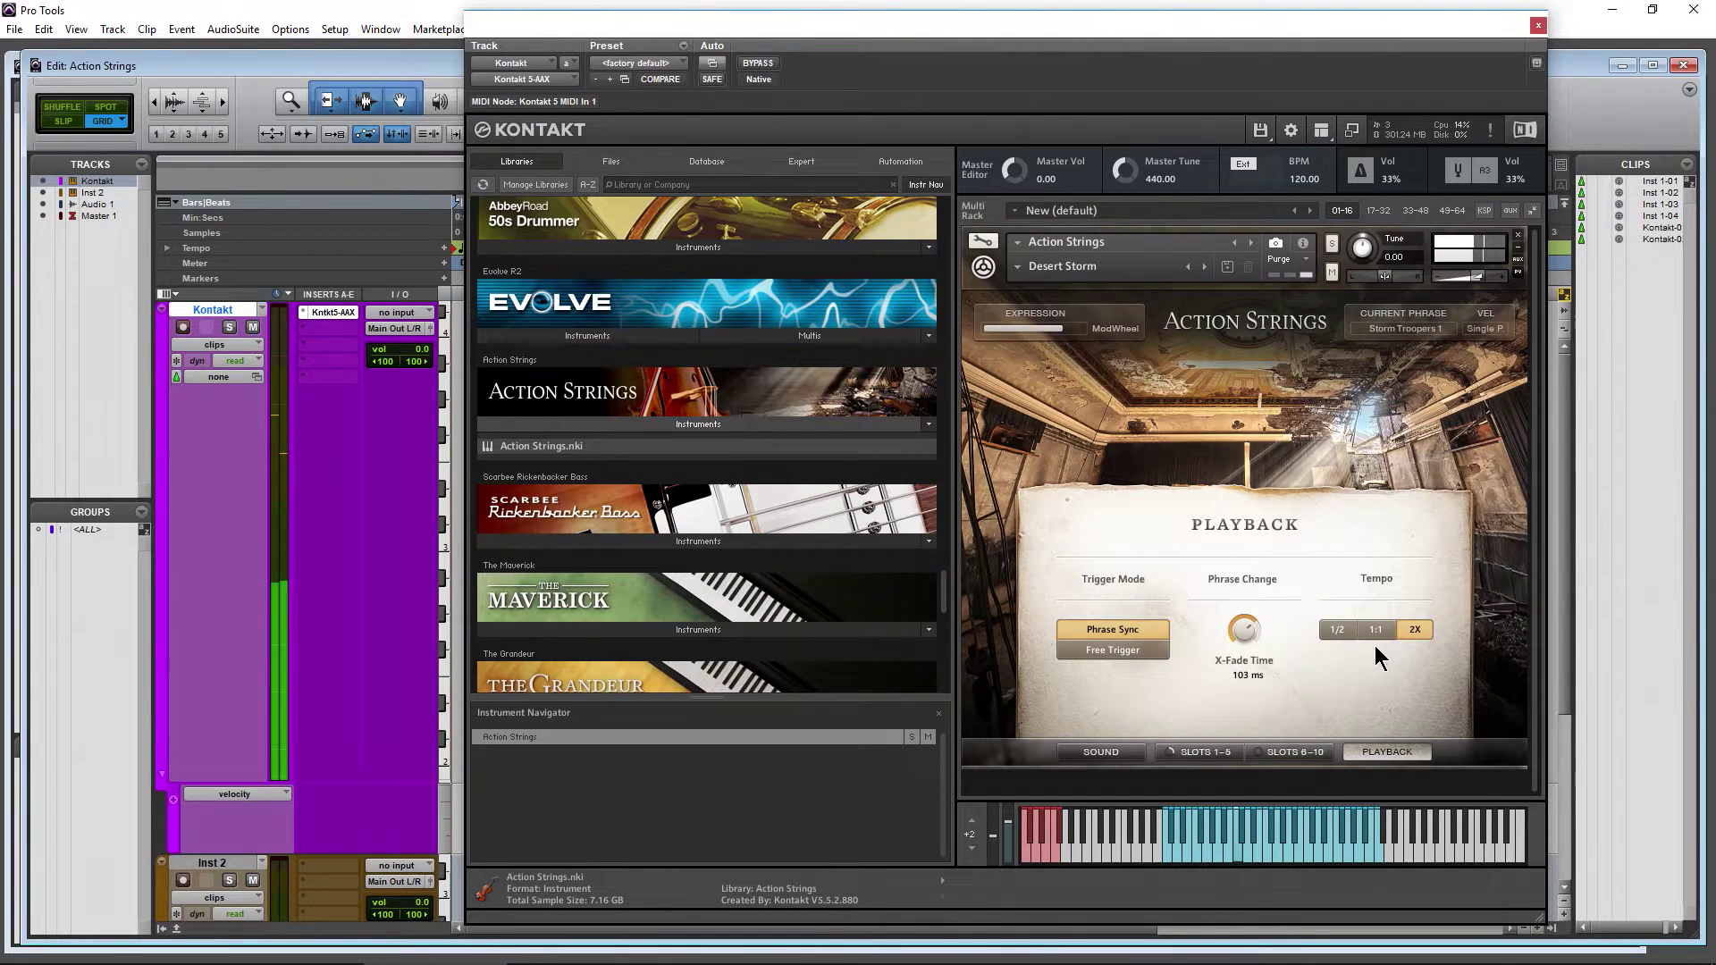
pyautogui.click(1374, 630)
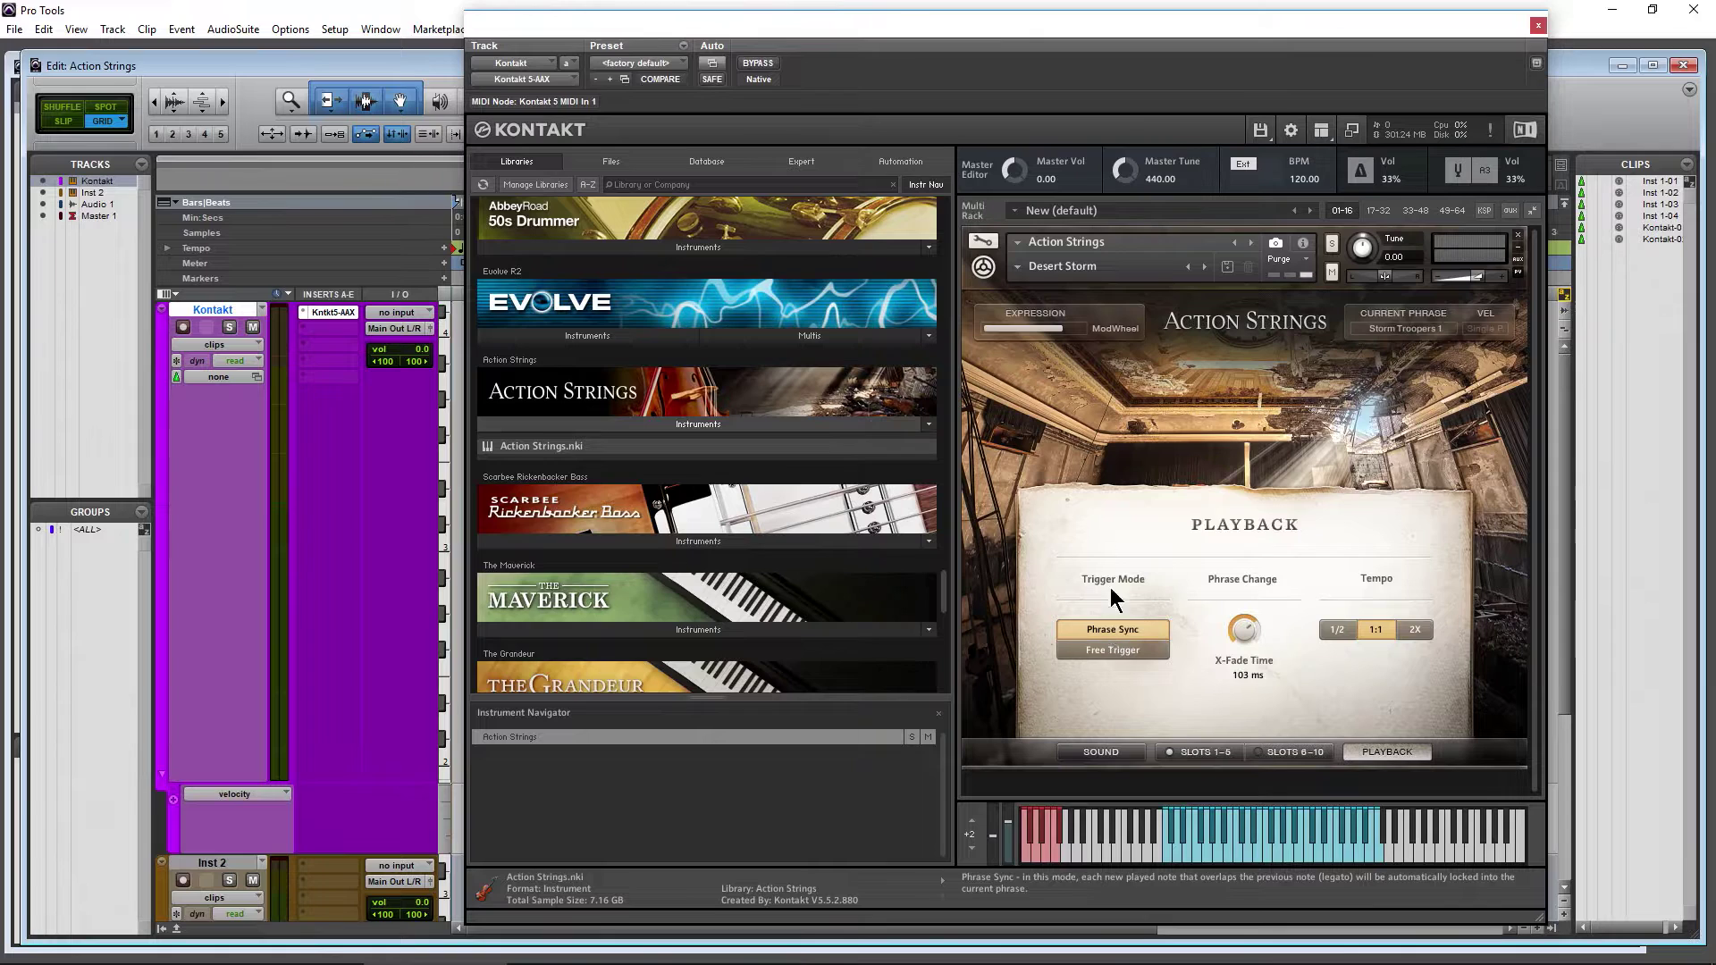
# Uncover the Kontakt track and draw a G2 note with the Pencil tool, spanning the first bar
pyautogui.moveTo(679, 24); pyautogui.dragTo(854, 50)
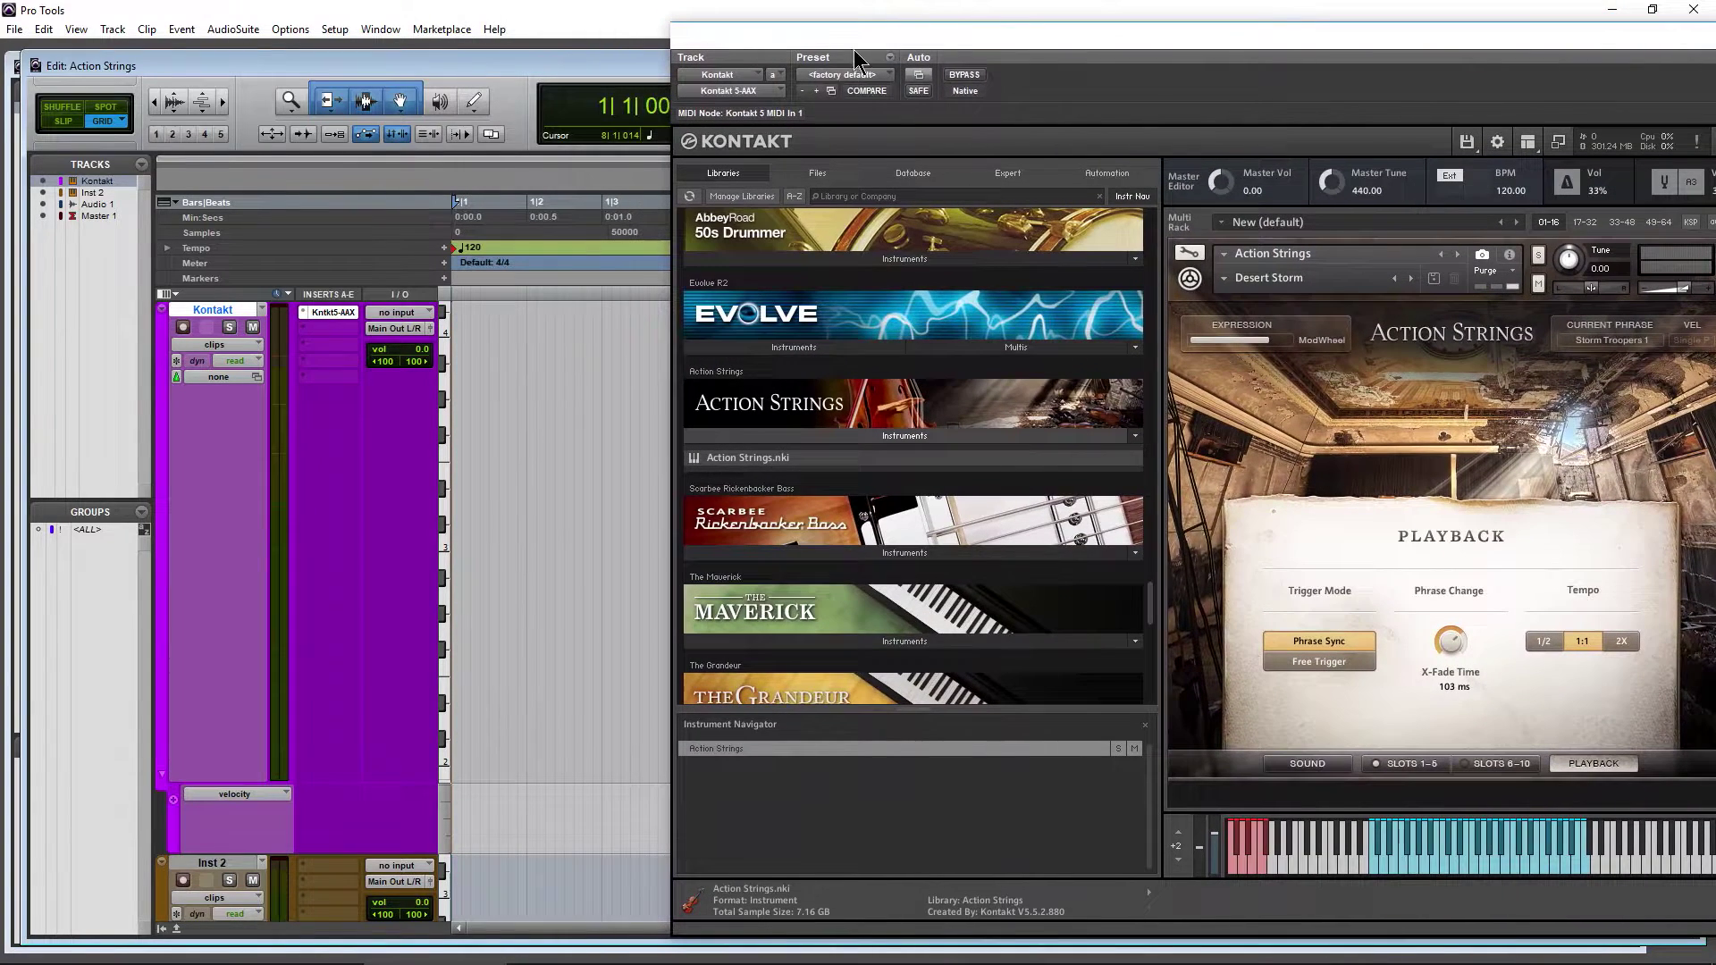
pyautogui.click(475, 103)
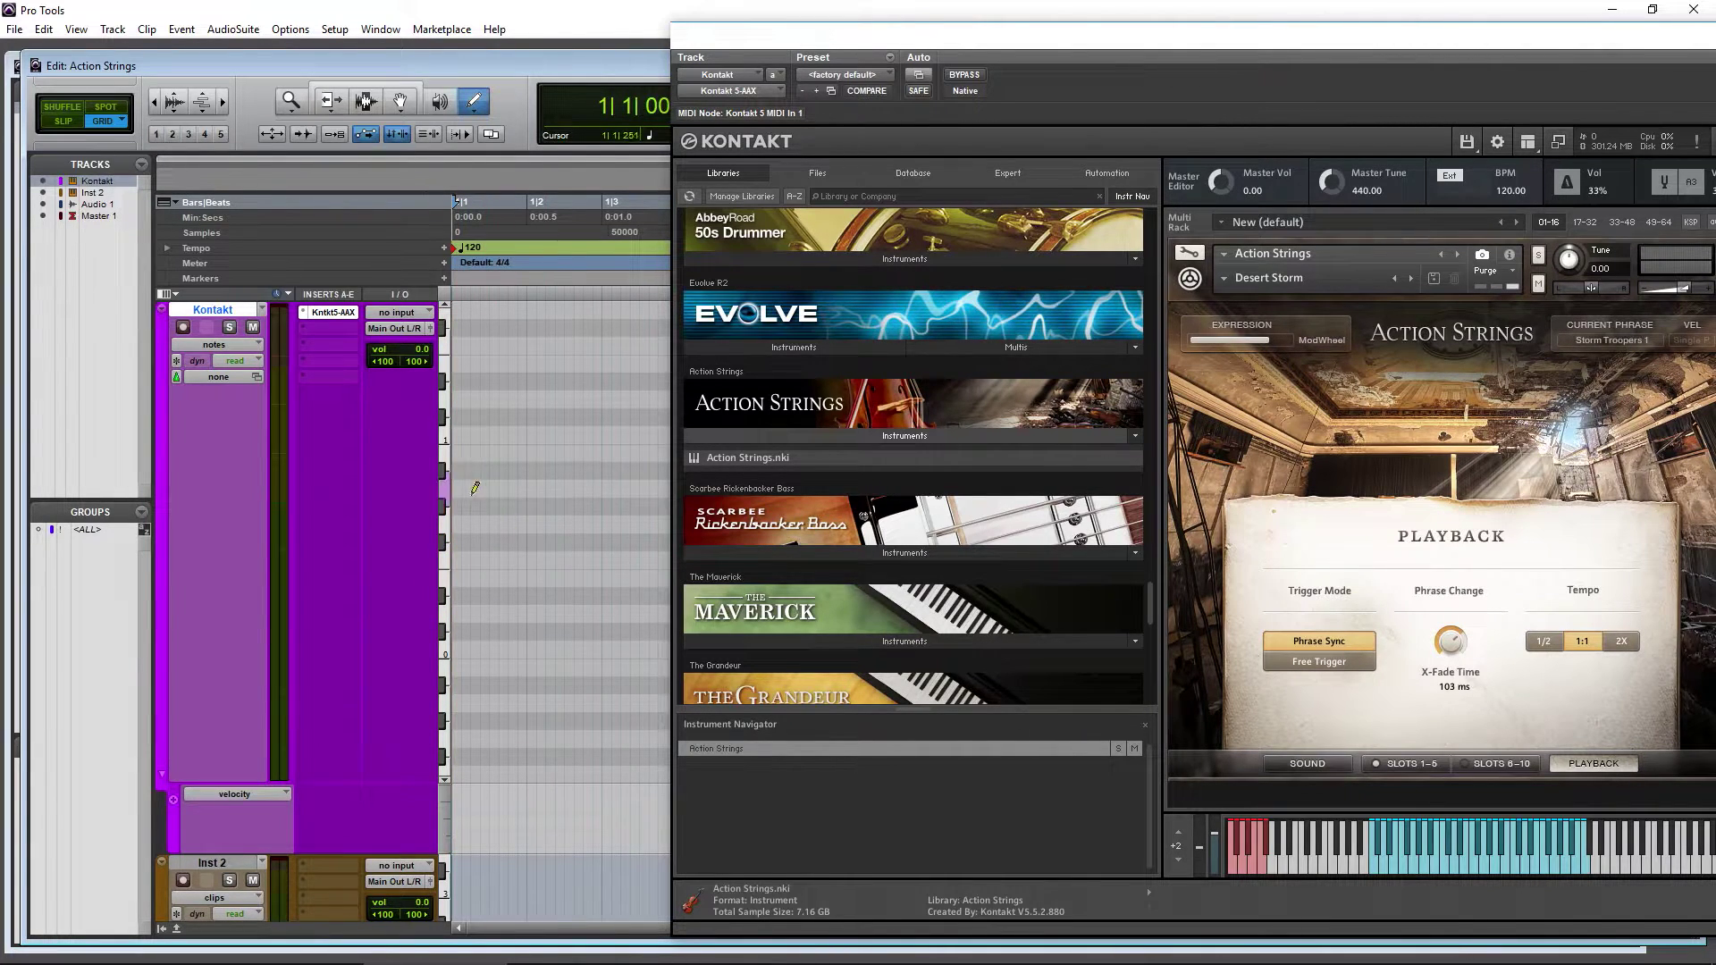
pyautogui.click(444, 310)
pyautogui.click(444, 310)
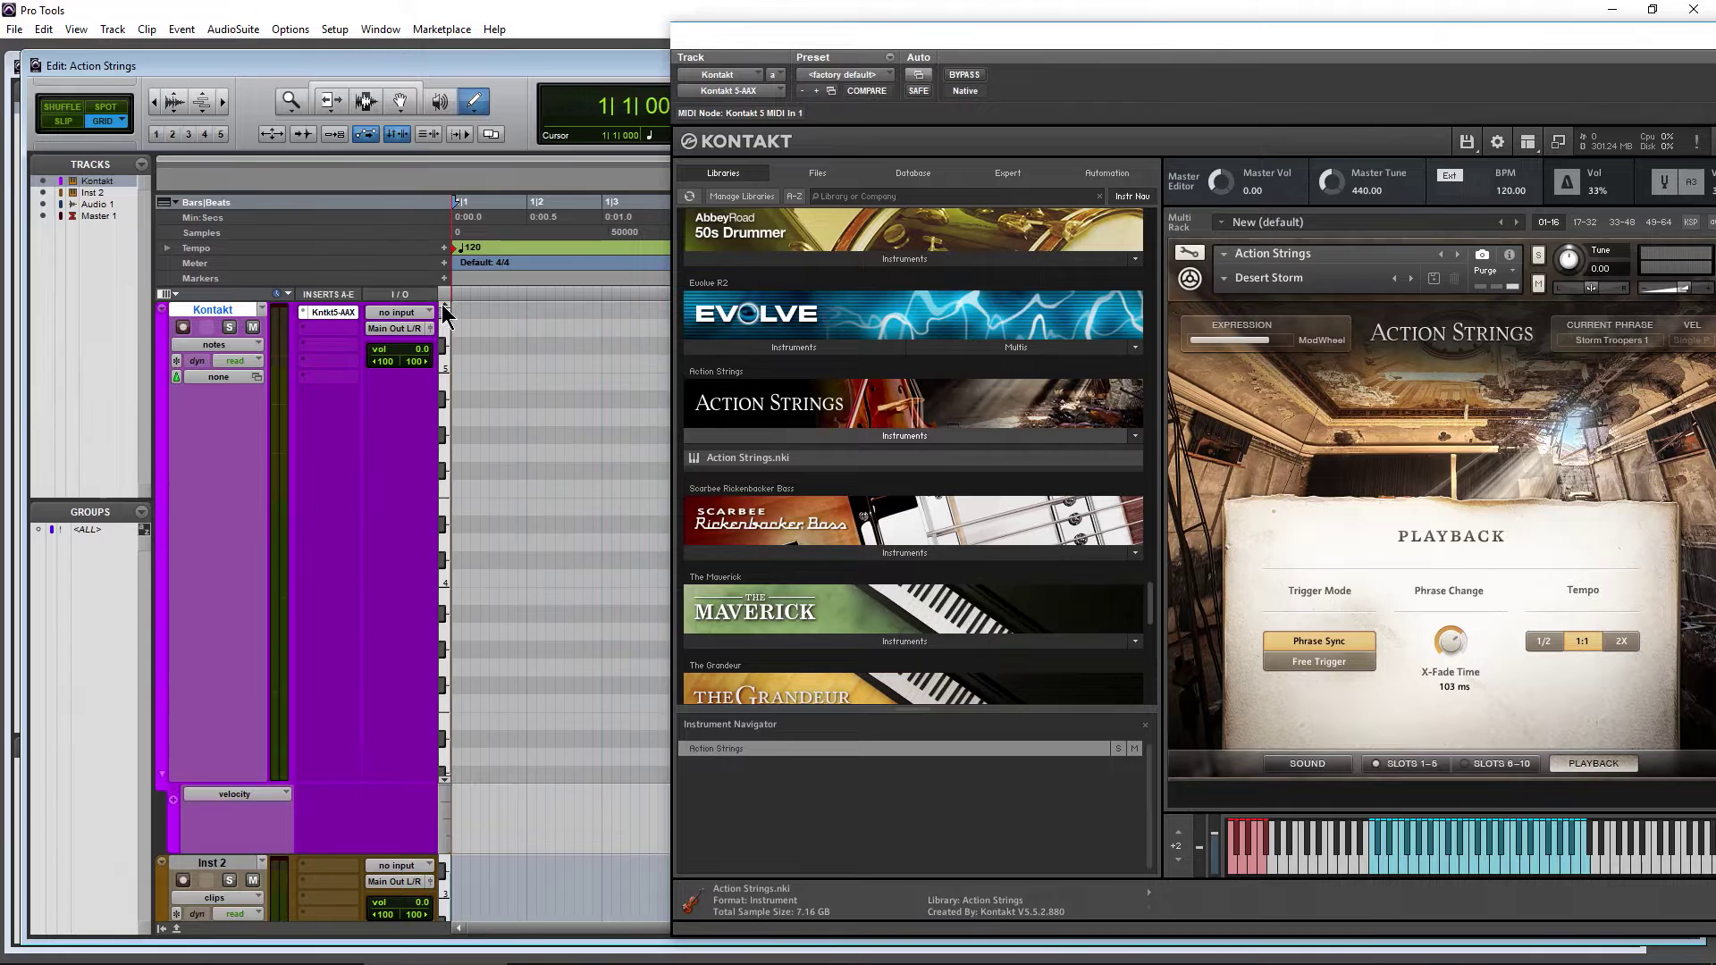
pyautogui.click(455, 723)
pyautogui.click(154, 100)
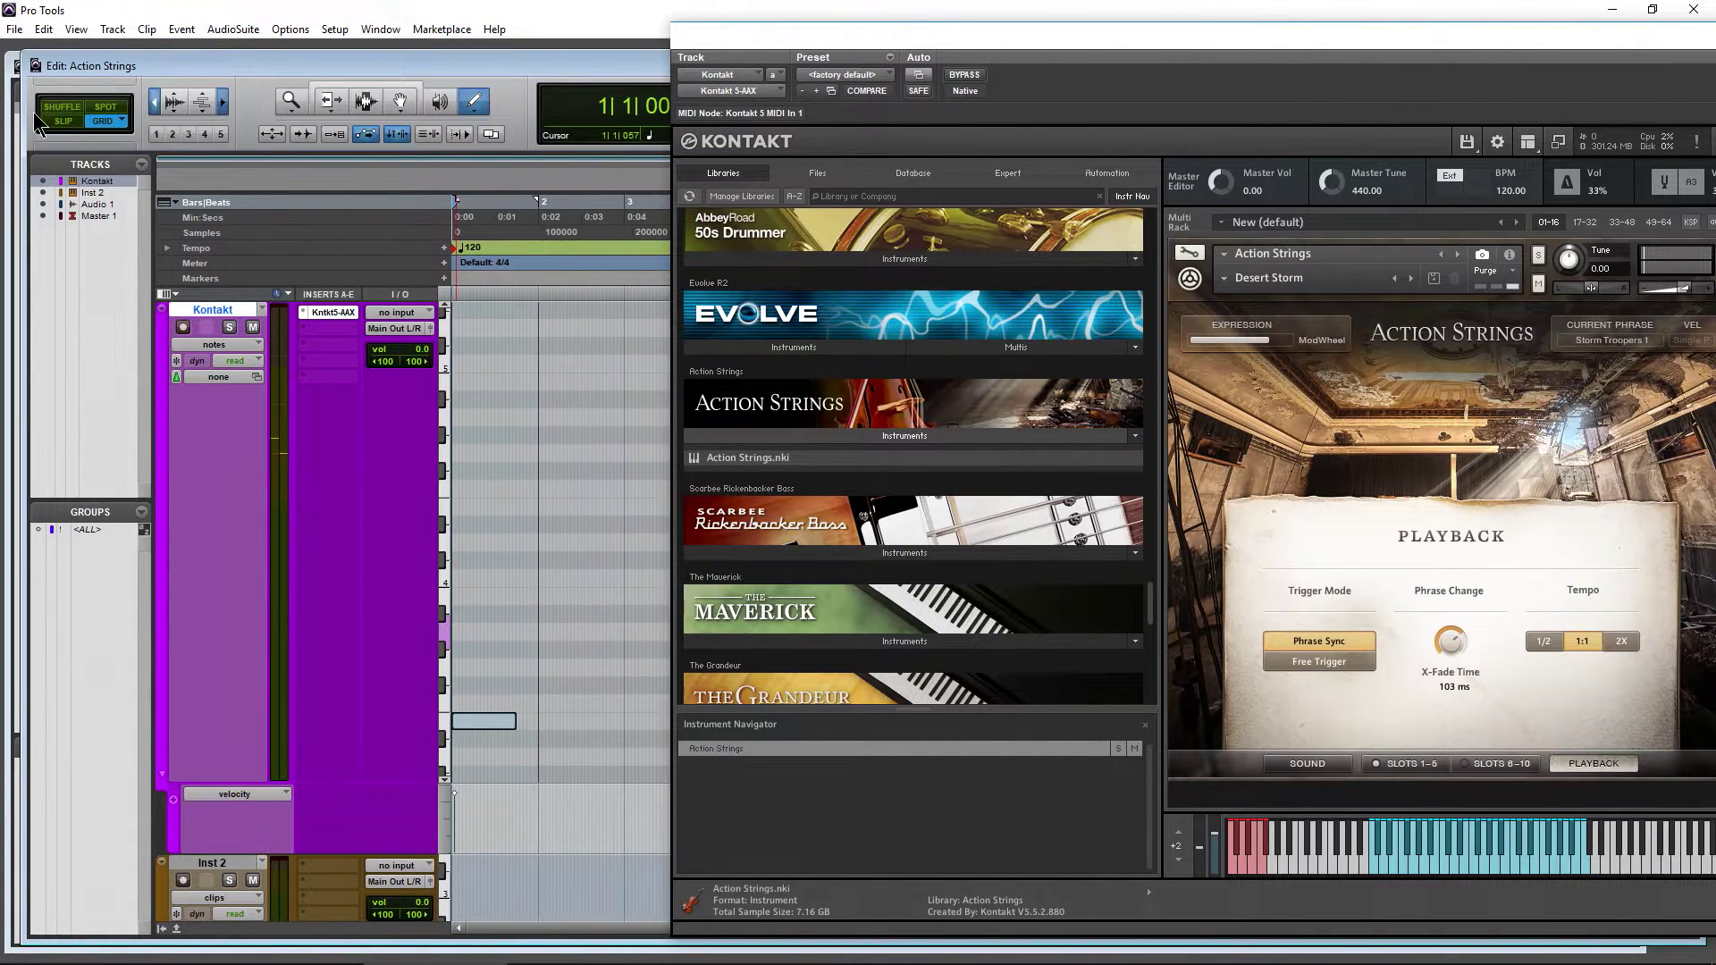
pyautogui.scroll(-4, 448, 641)
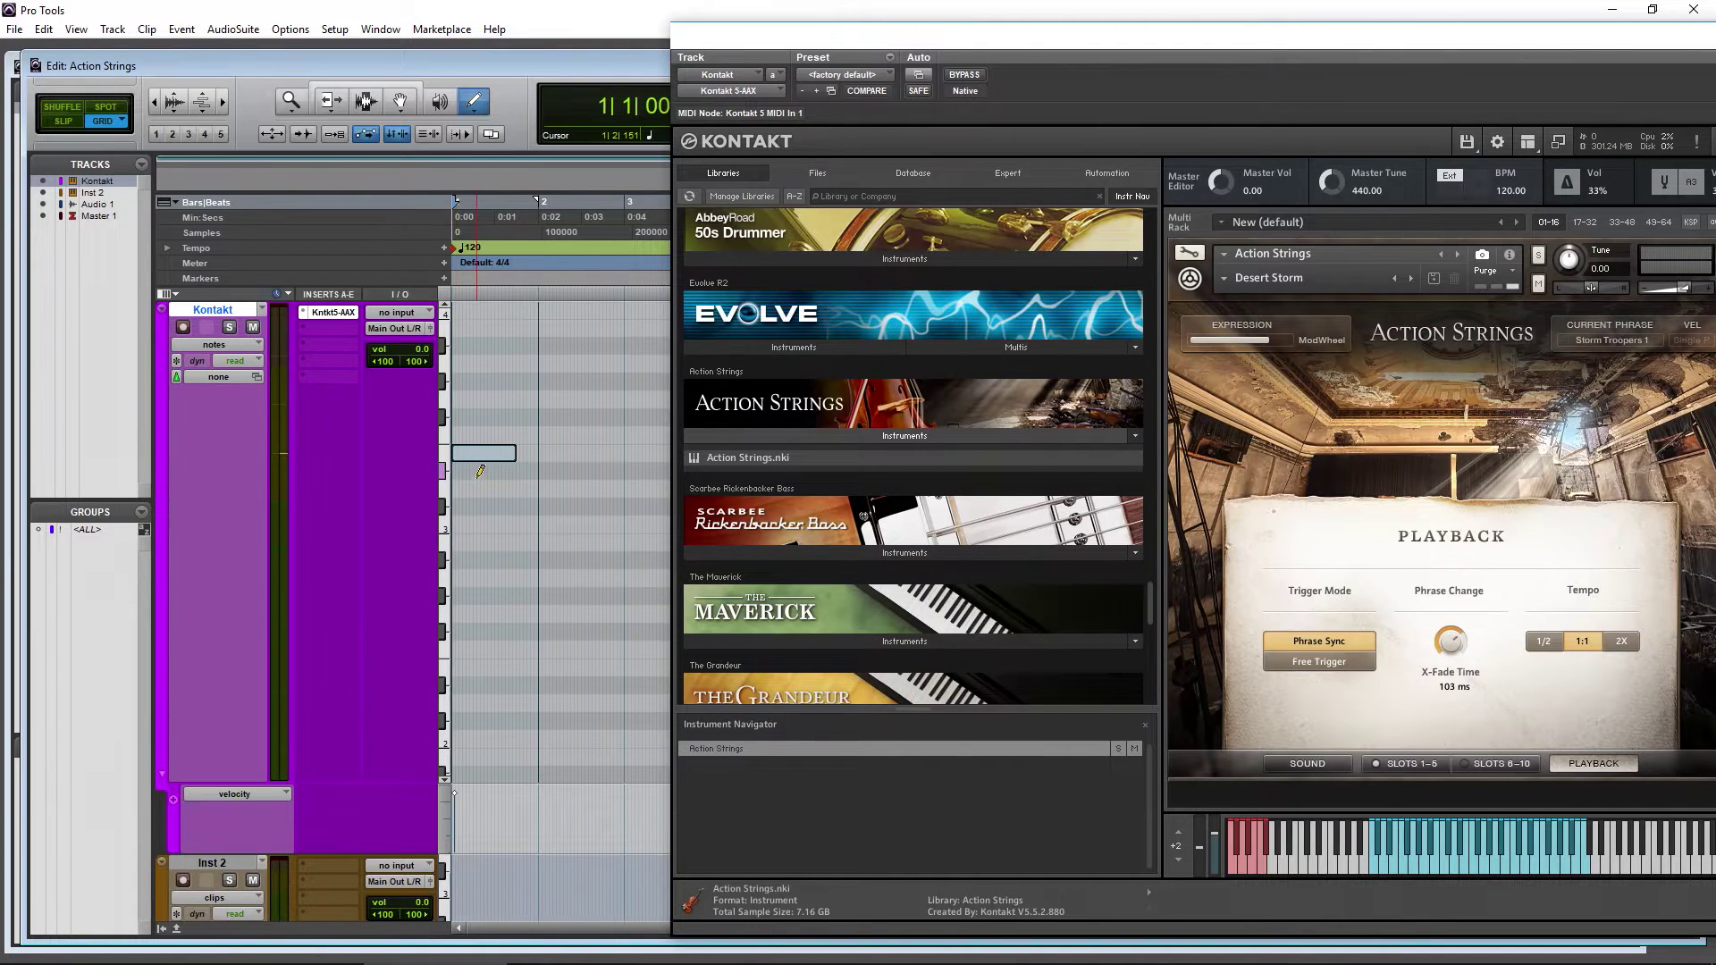
pyautogui.moveTo(481, 464); pyautogui.dragTo(540, 614)
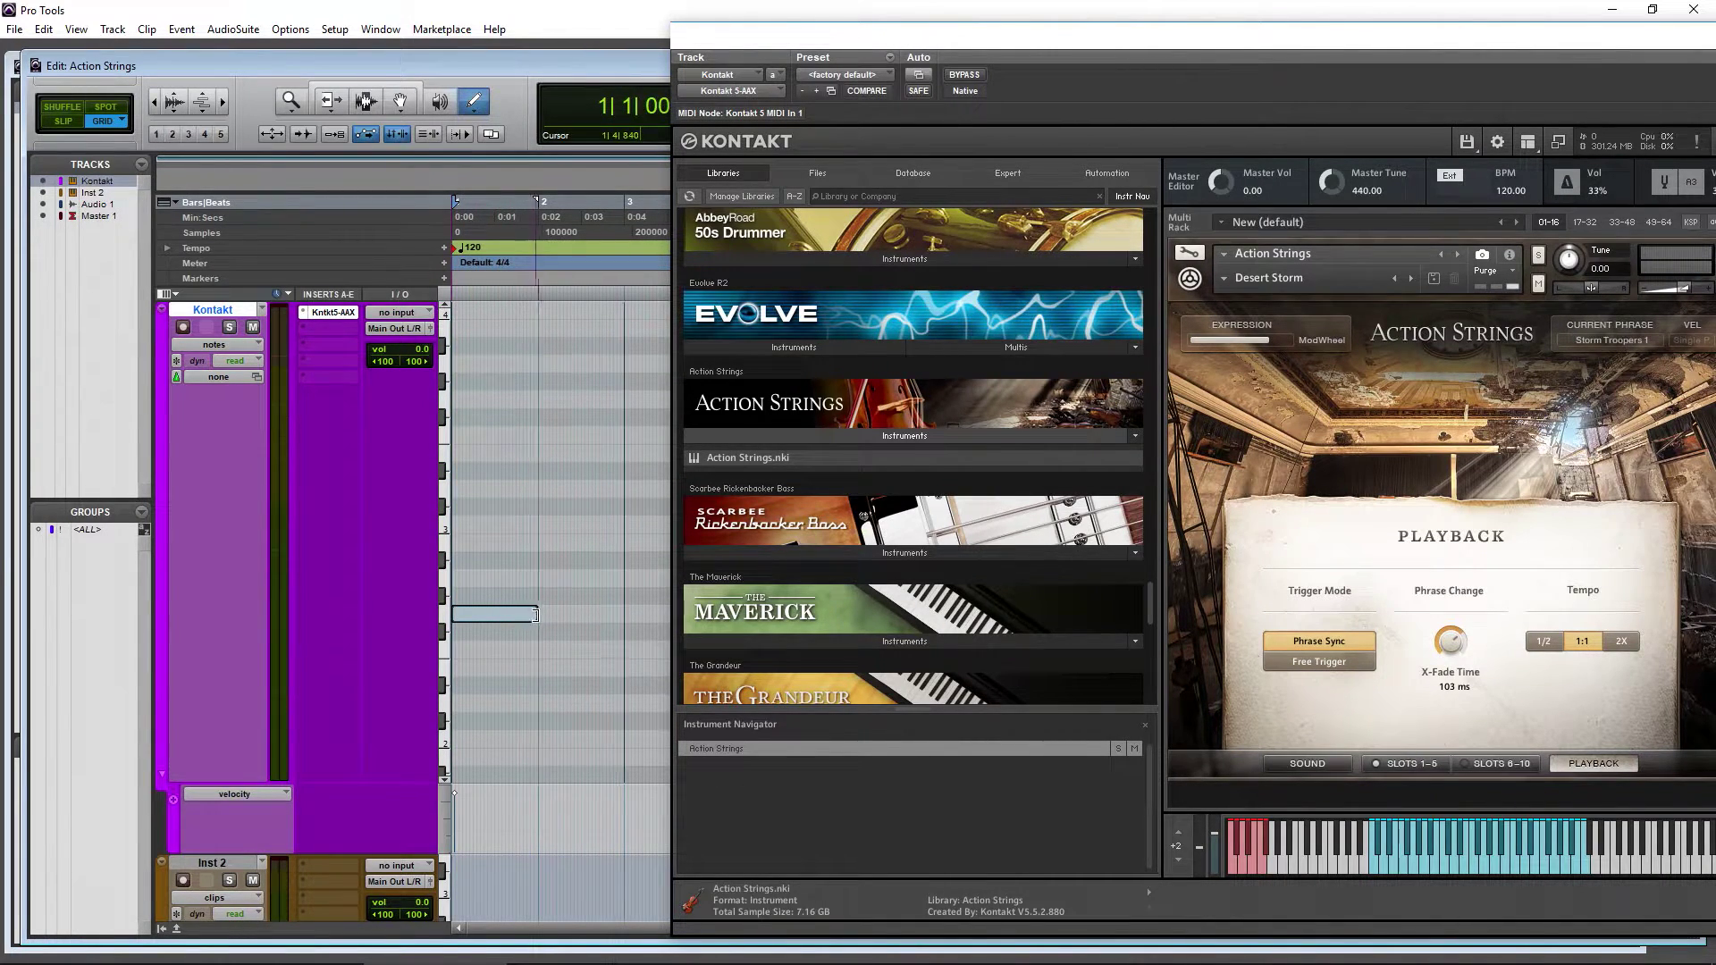
# Draw a second note starting at 2|1|000, overlapping the end of the first, and place it two semitones above the first note
pyautogui.click(538, 234)
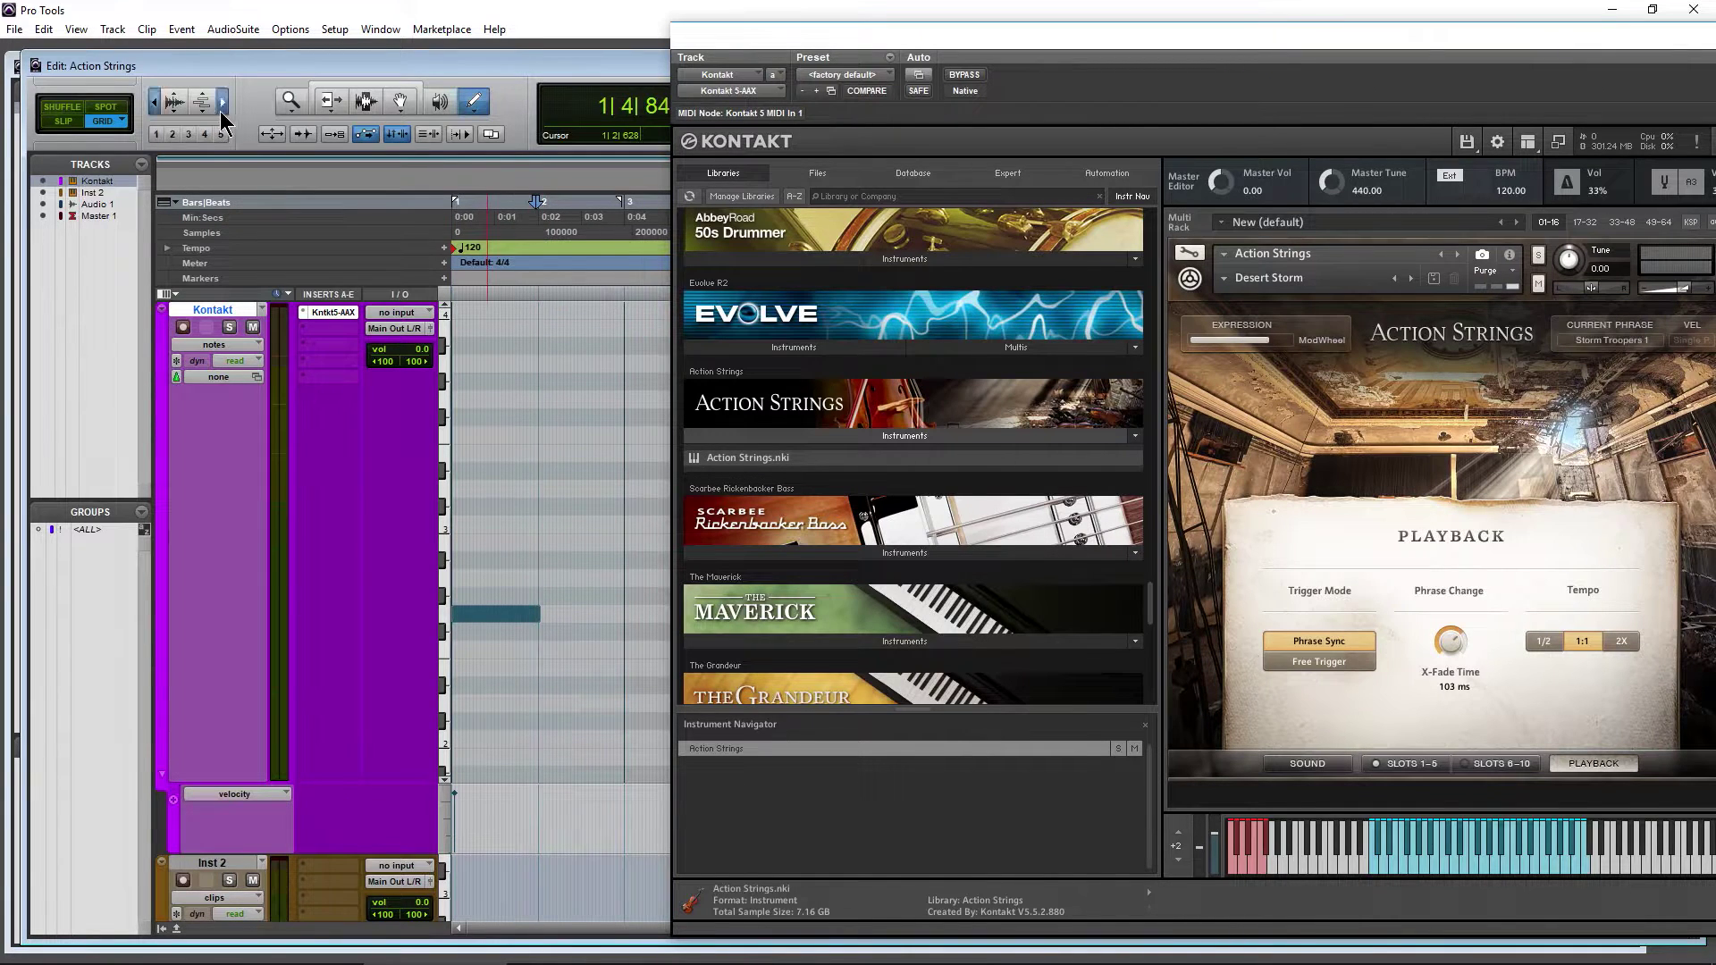
pyautogui.click(221, 133)
pyautogui.hscroll(5, 579, 624)
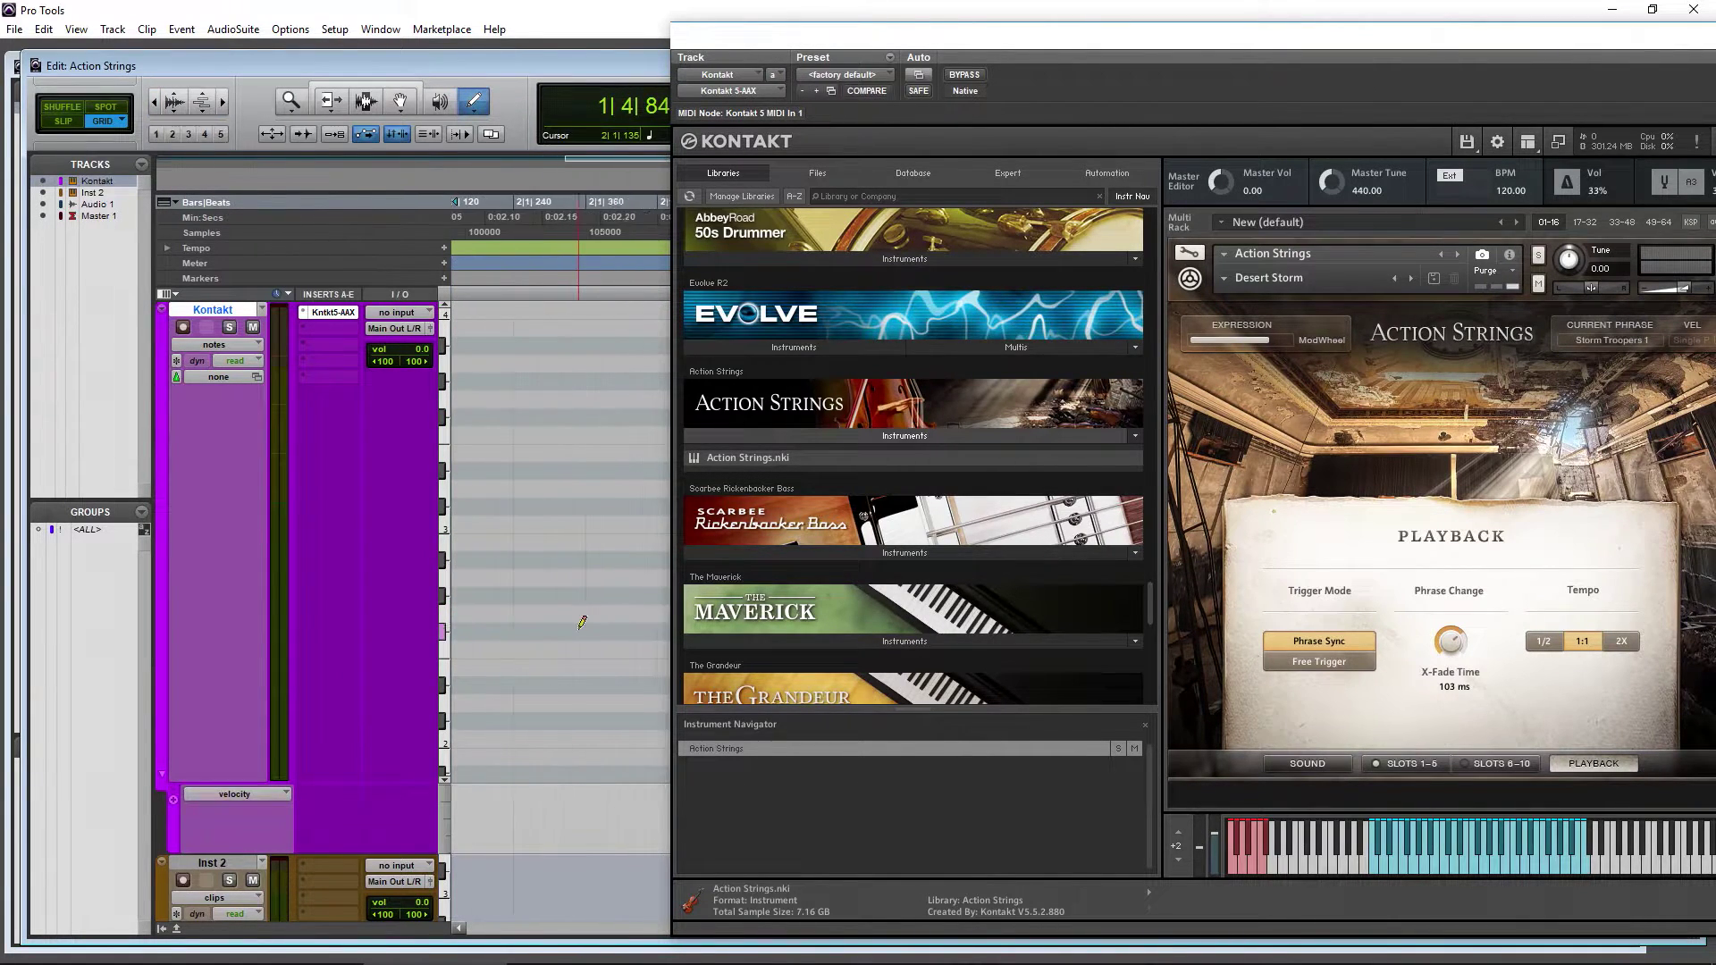
pyautogui.moveTo(475, 563)
pyautogui.mouseDown()
pyautogui.moveTo(1211, 562)
pyautogui.moveTo(804, 563)
pyautogui.mouseUp()
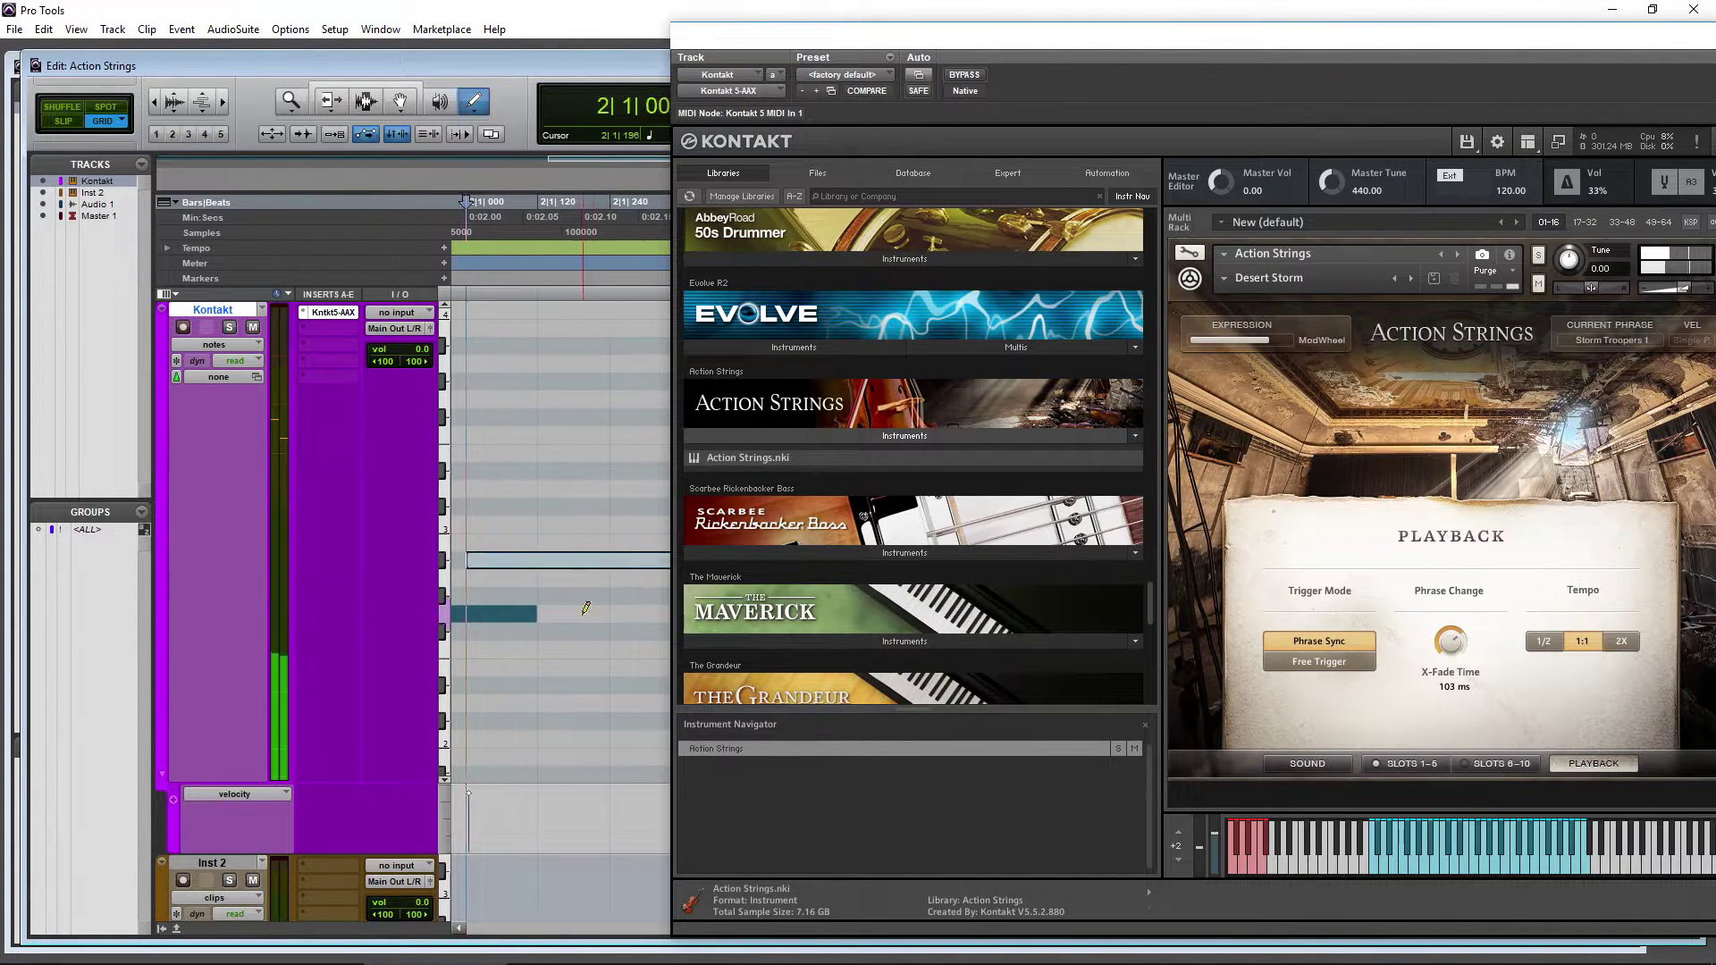
pyautogui.moveTo(513, 569); pyautogui.dragTo(514, 587)
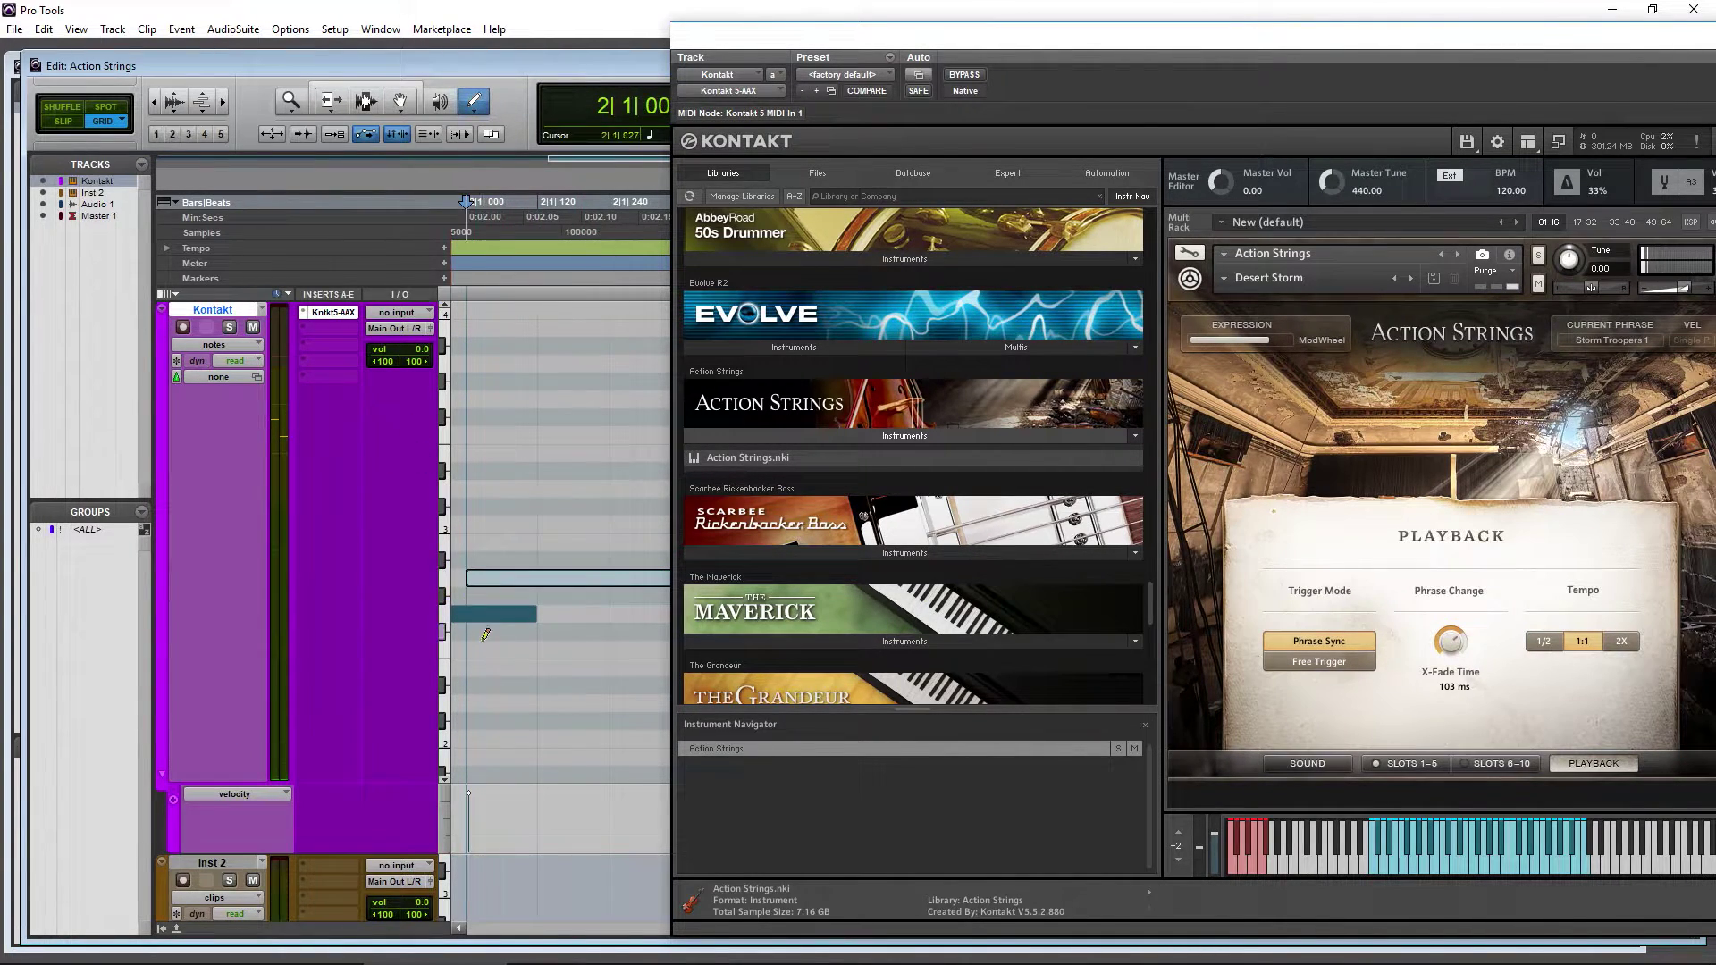
pyautogui.click(458, 928)
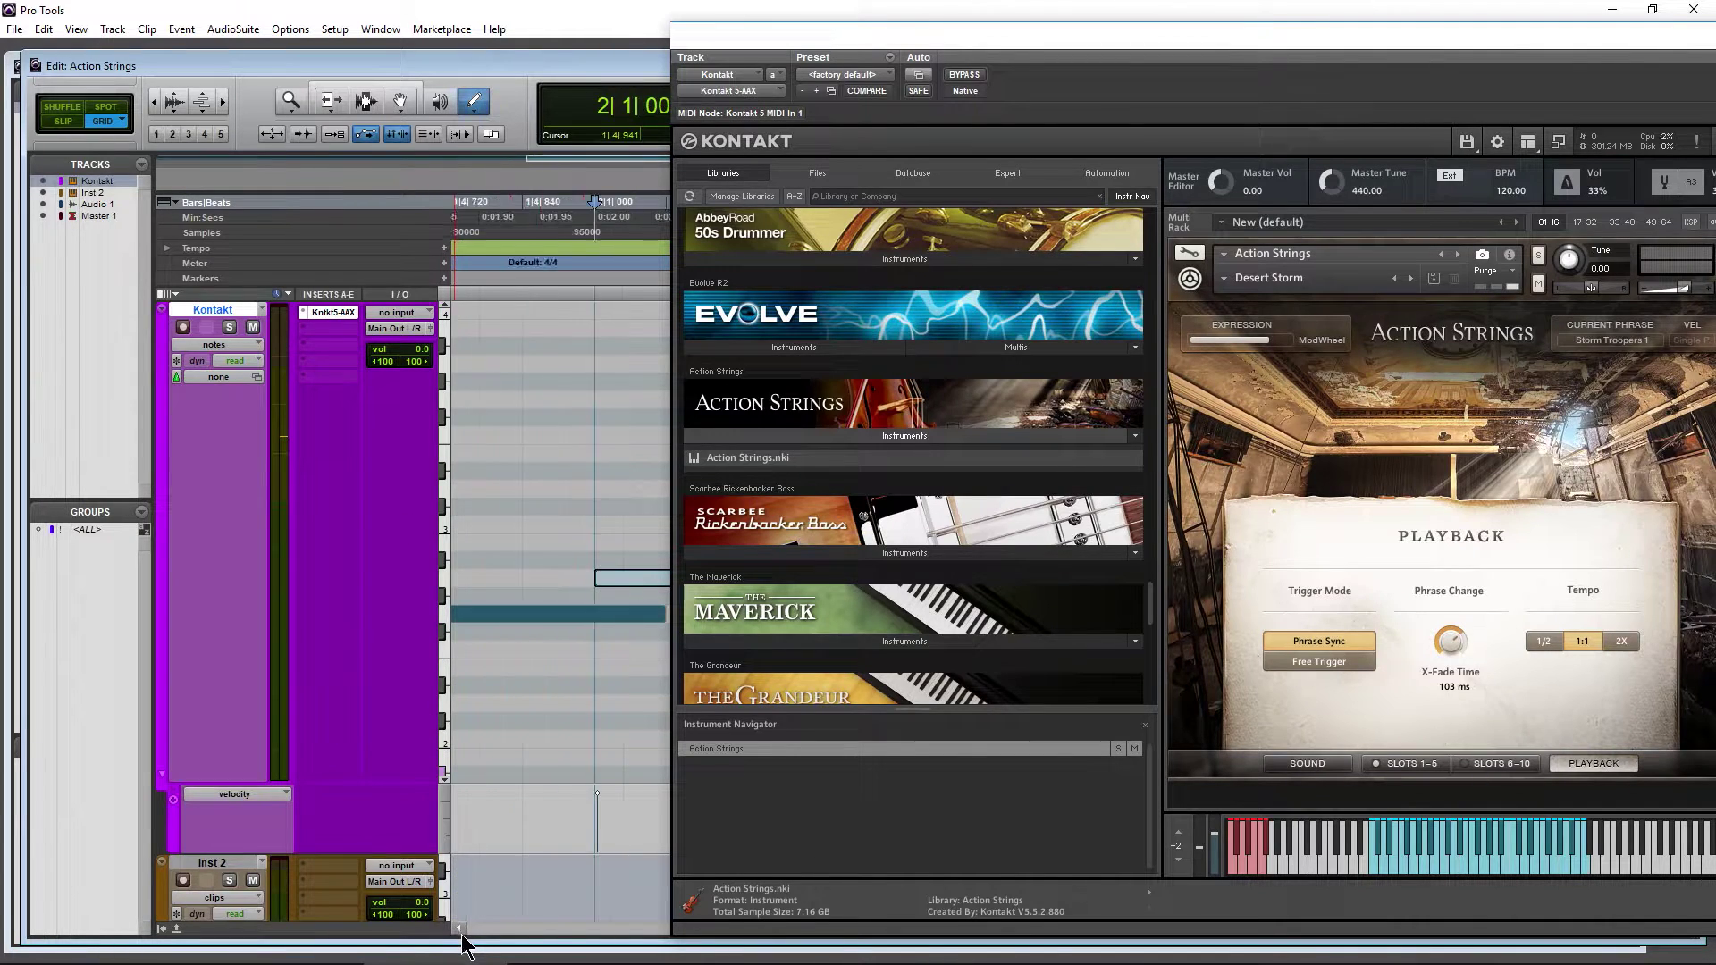
# Lengthen the second note to just past bar 6 and play back the overlapping notes
pyautogui.moveTo(869, 52); pyautogui.dragTo(1273, 69)
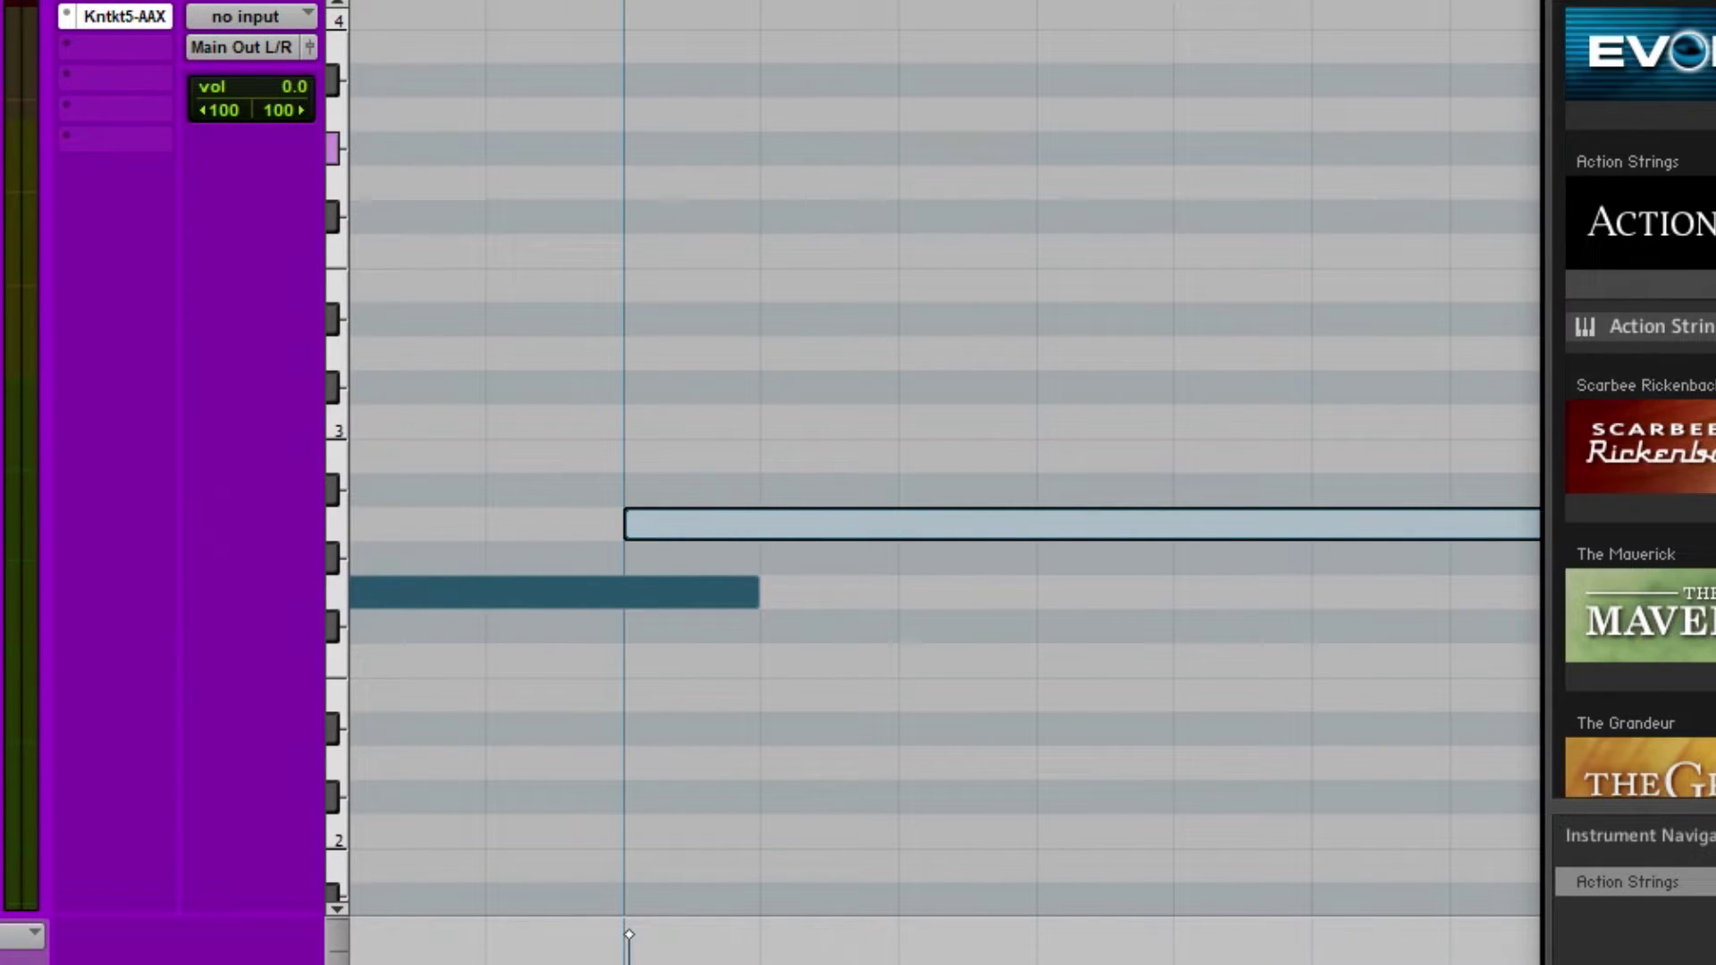
pyautogui.hotkey('ctrl', '[')
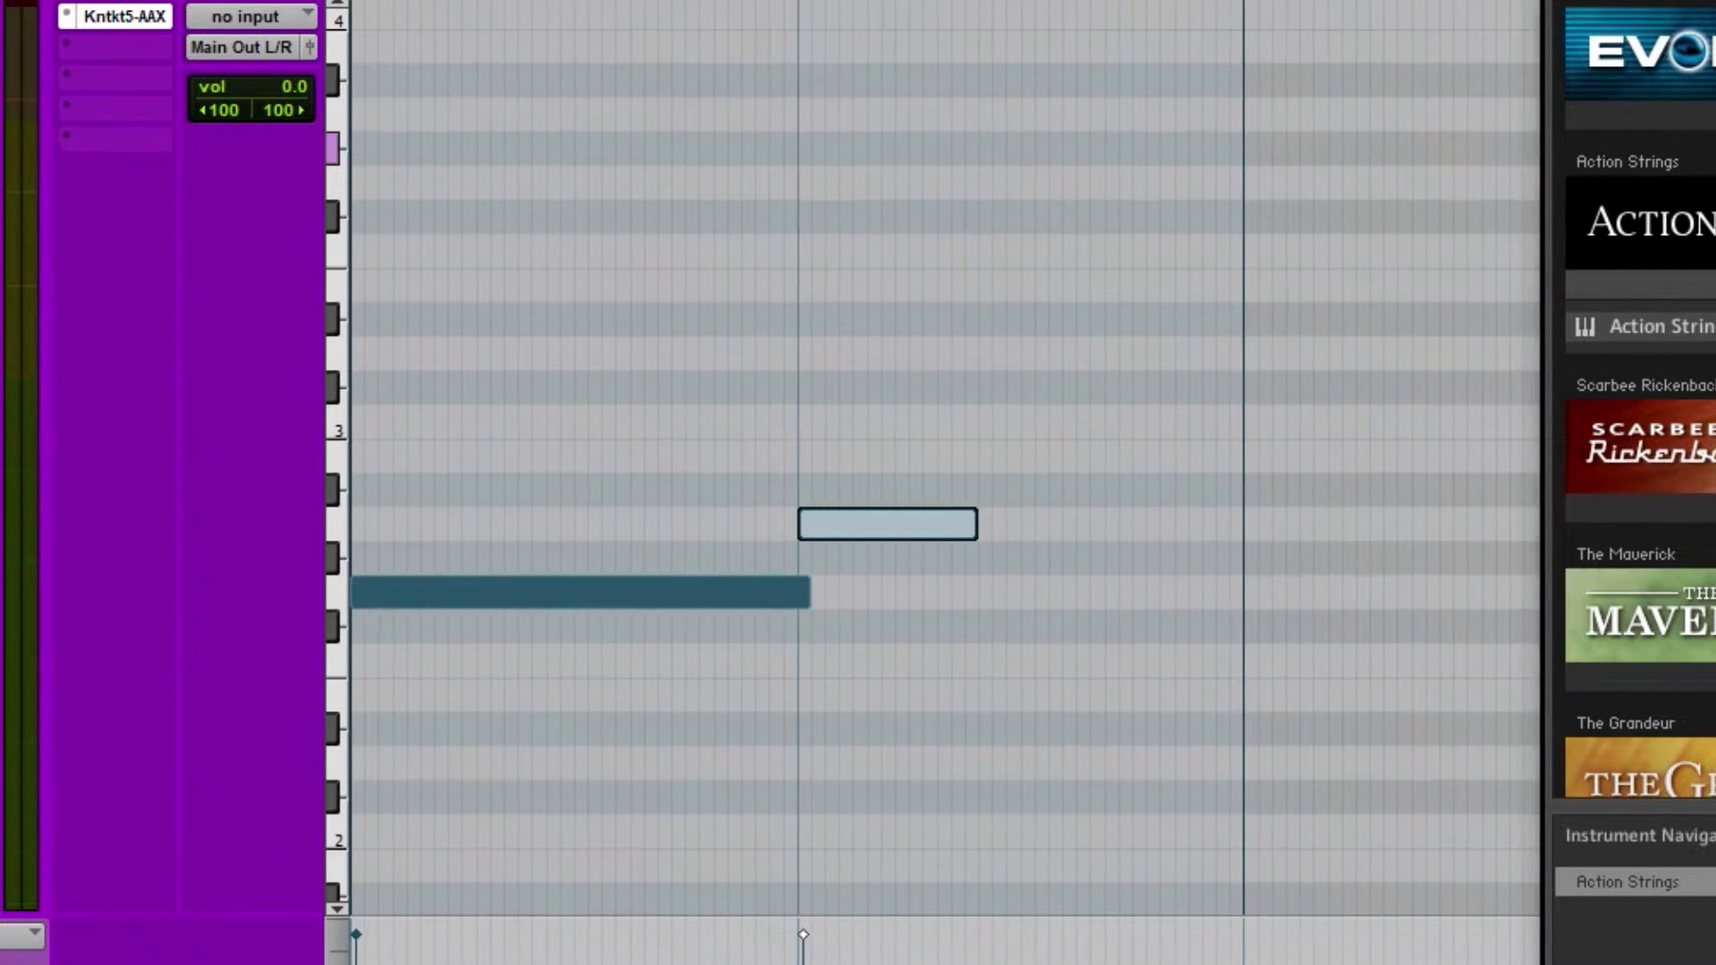
pyautogui.hotkey('ctrl', '[')
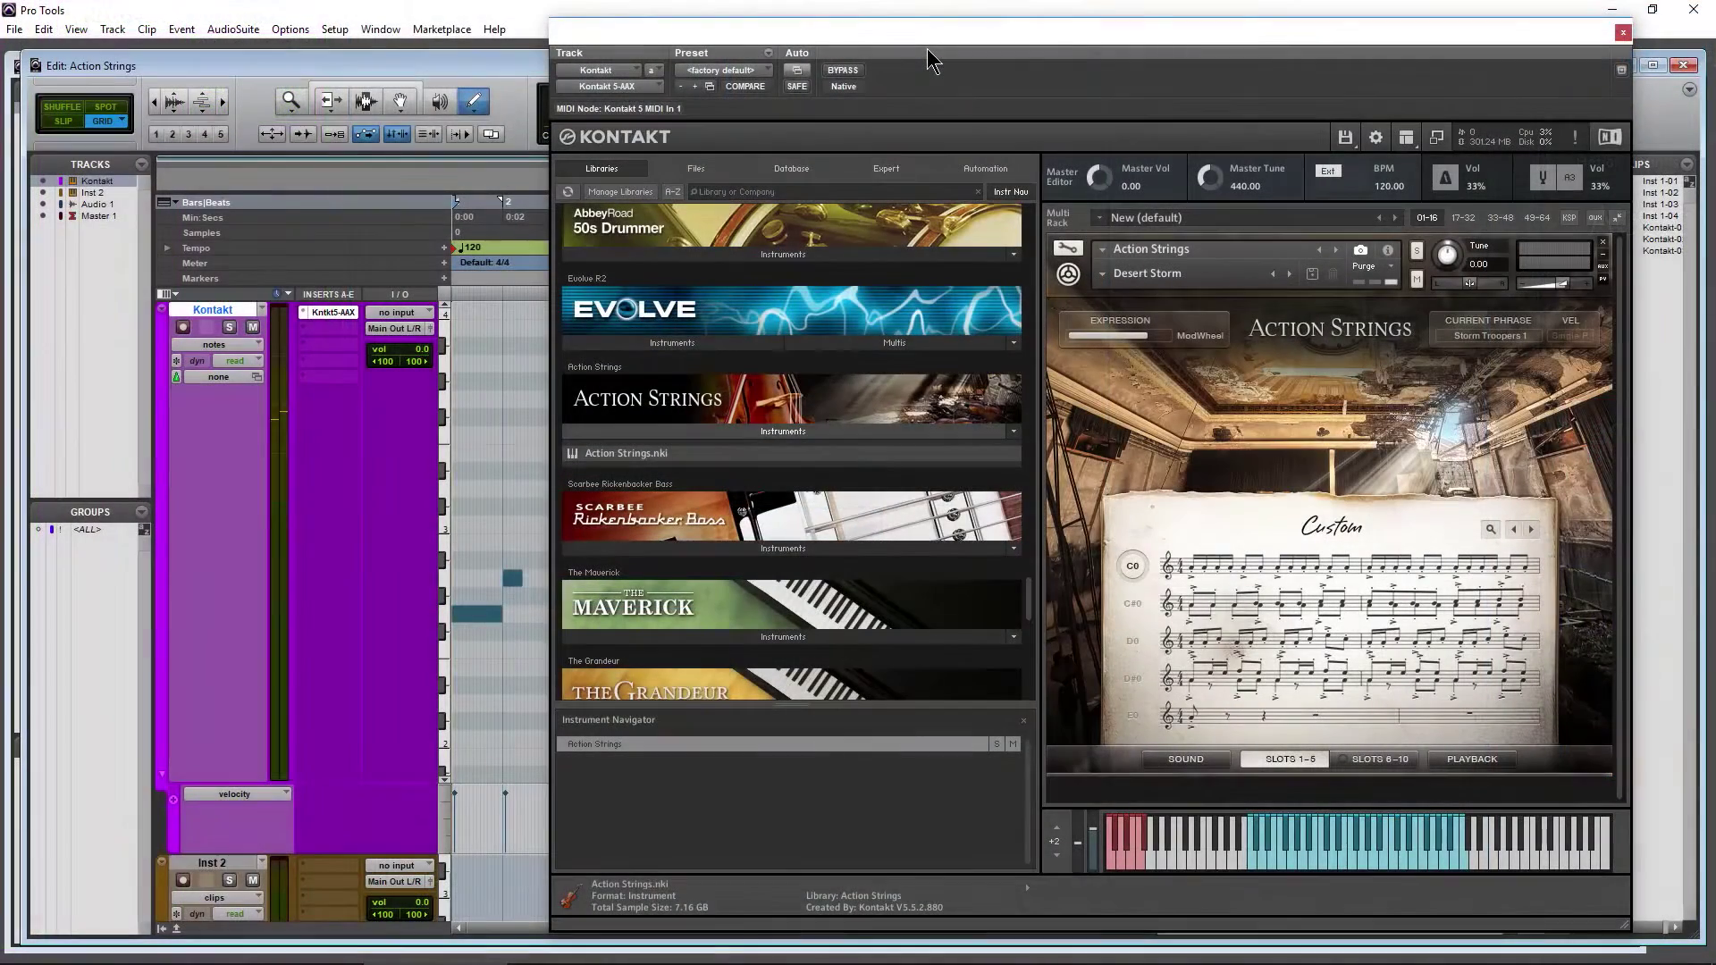
pyautogui.press('space')
pyautogui.moveTo(514, 574); pyautogui.dragTo(720, 590)
pyautogui.press('space')
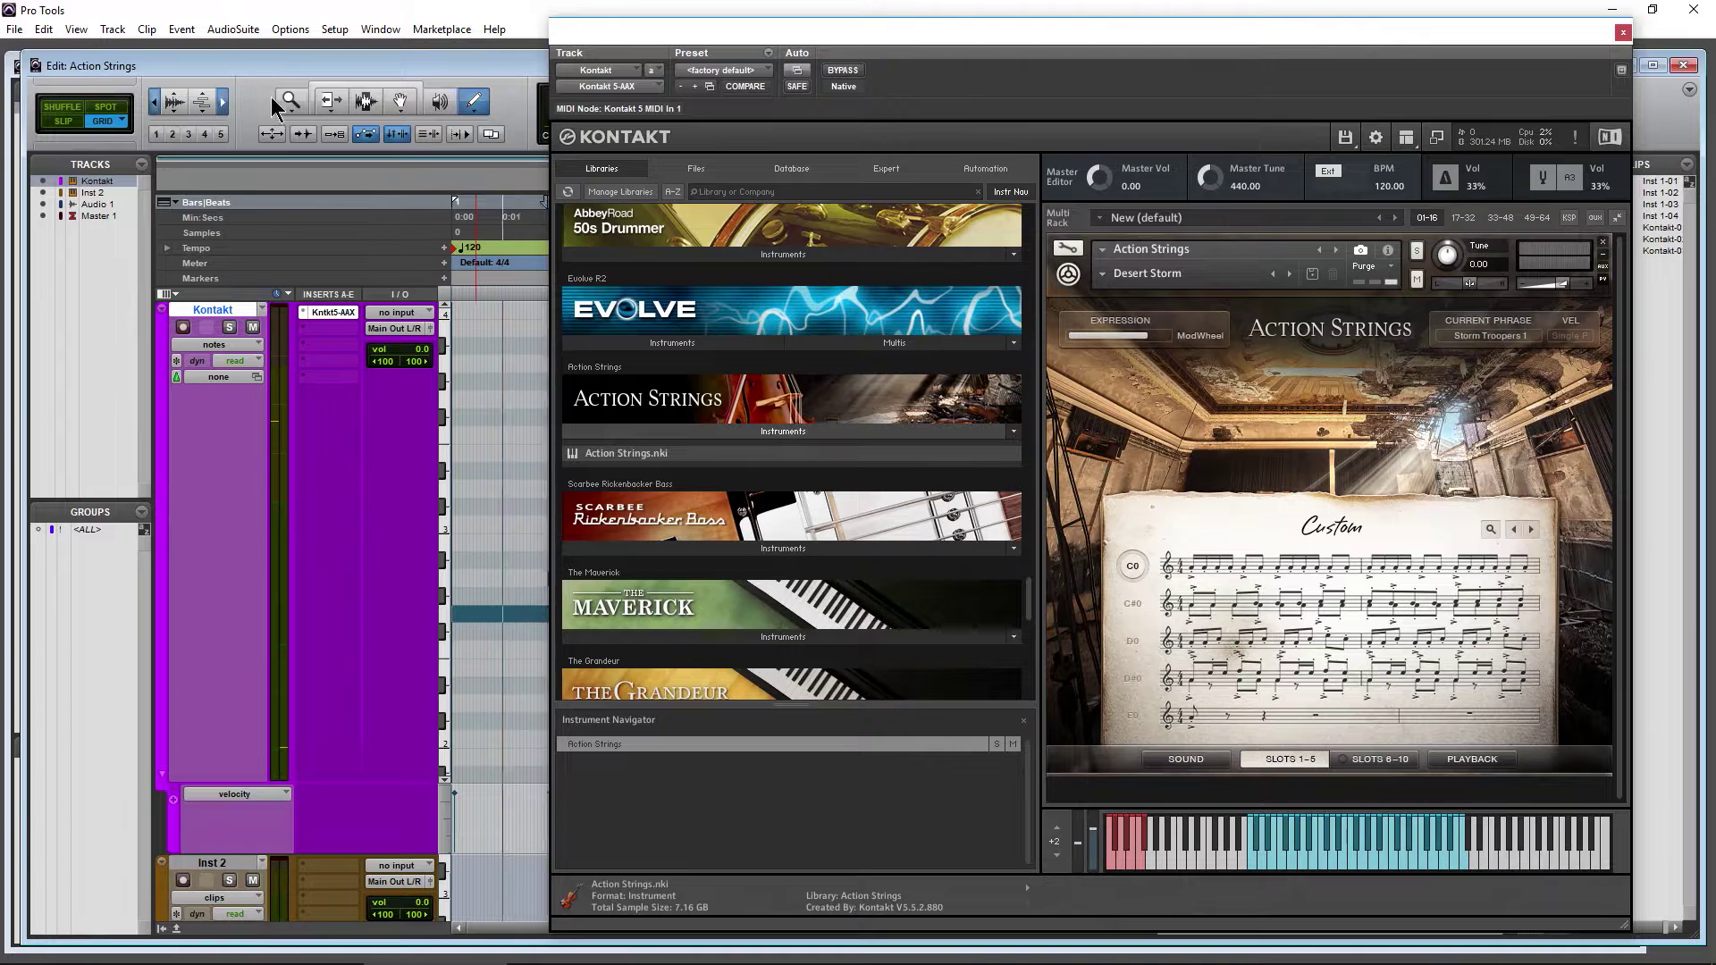
# Shorten the first note to end at 2|1|000, exactly where the second note starts
pyautogui.moveTo(569, 52); pyautogui.dragTo(1134, 96)
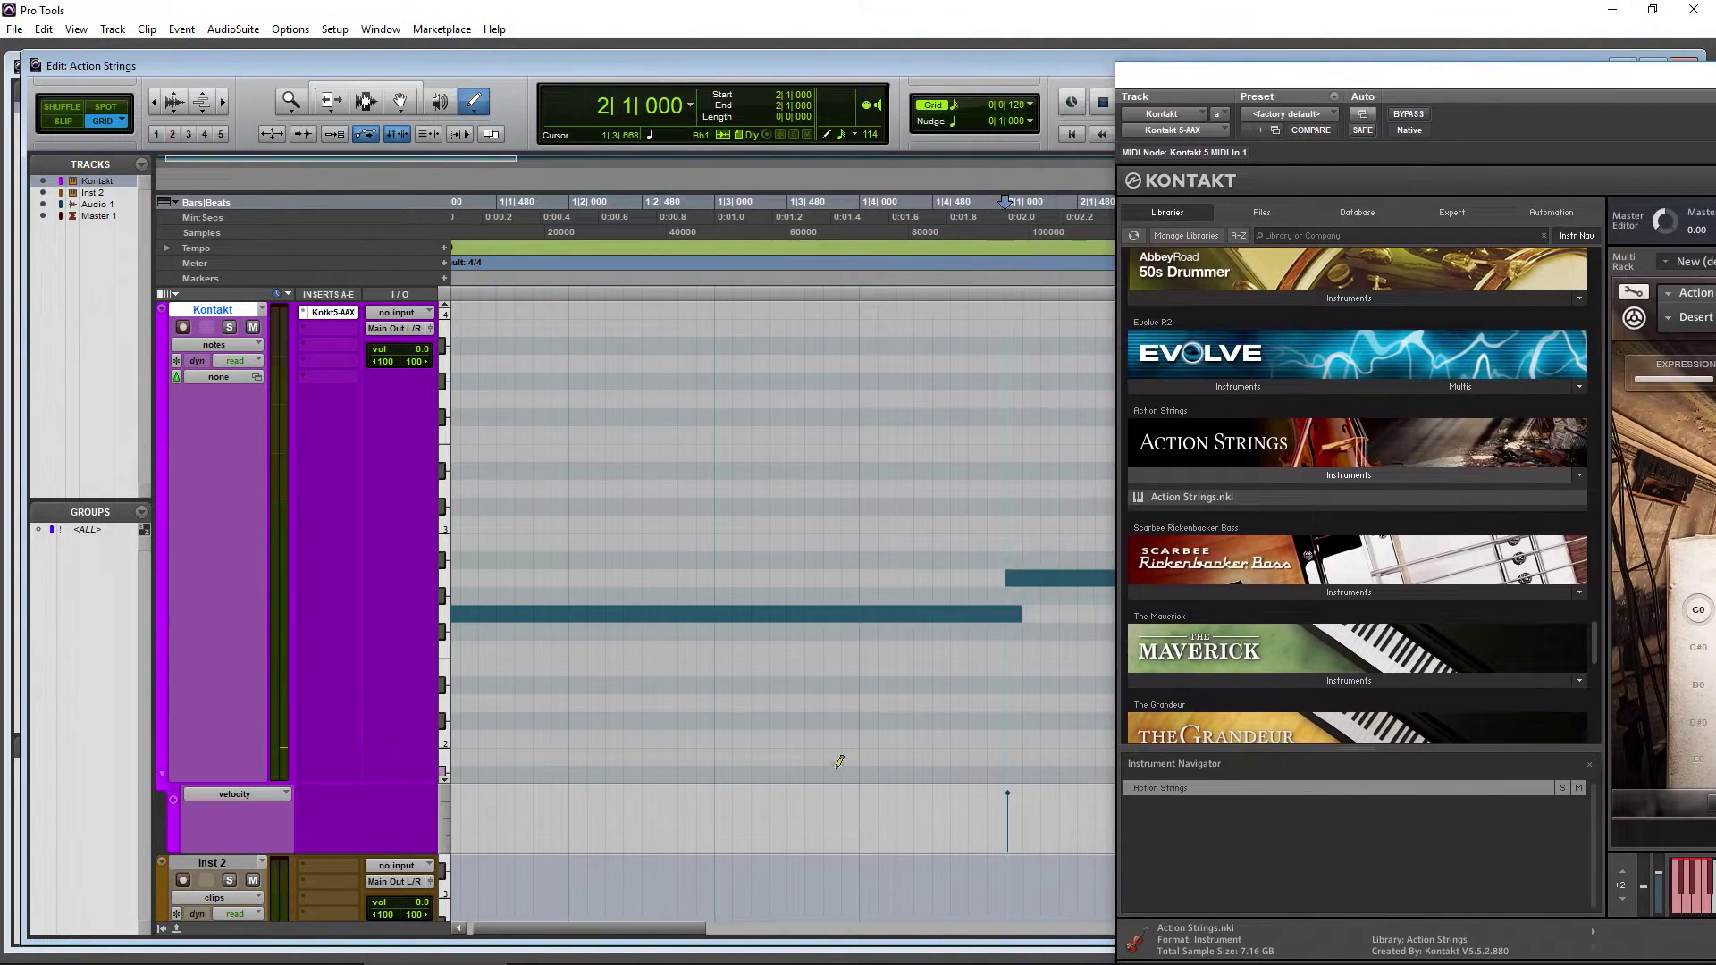
pyautogui.click(1019, 616)
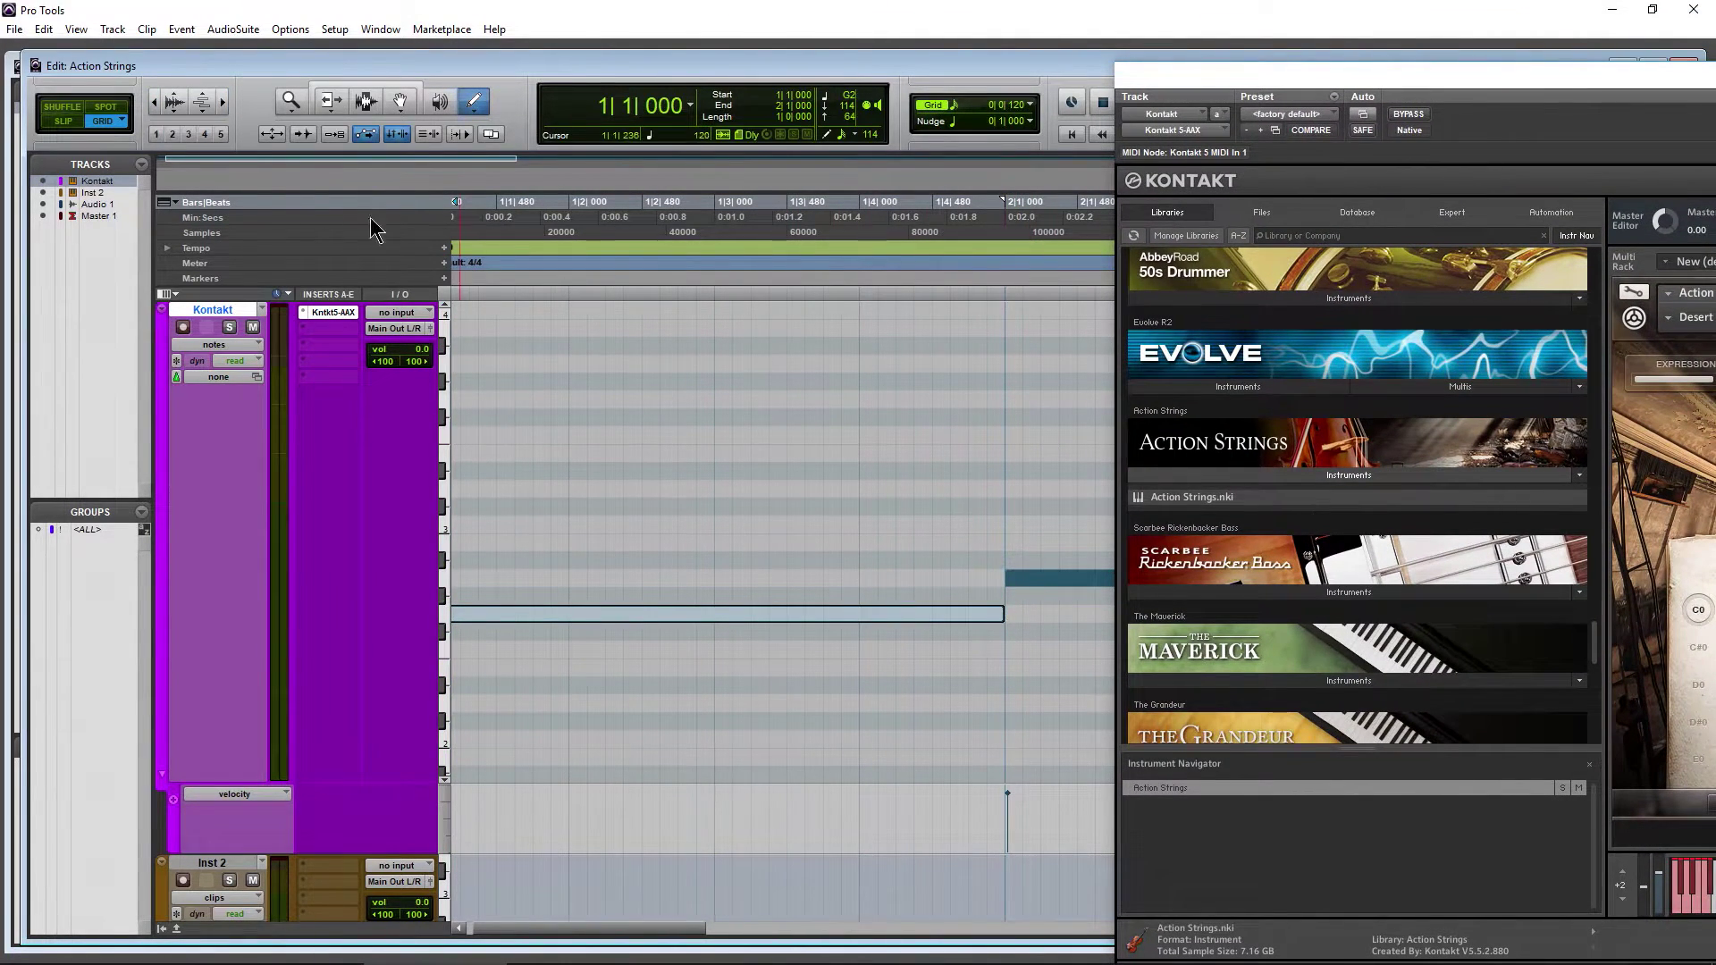
pyautogui.click(154, 102)
pyautogui.click(155, 102)
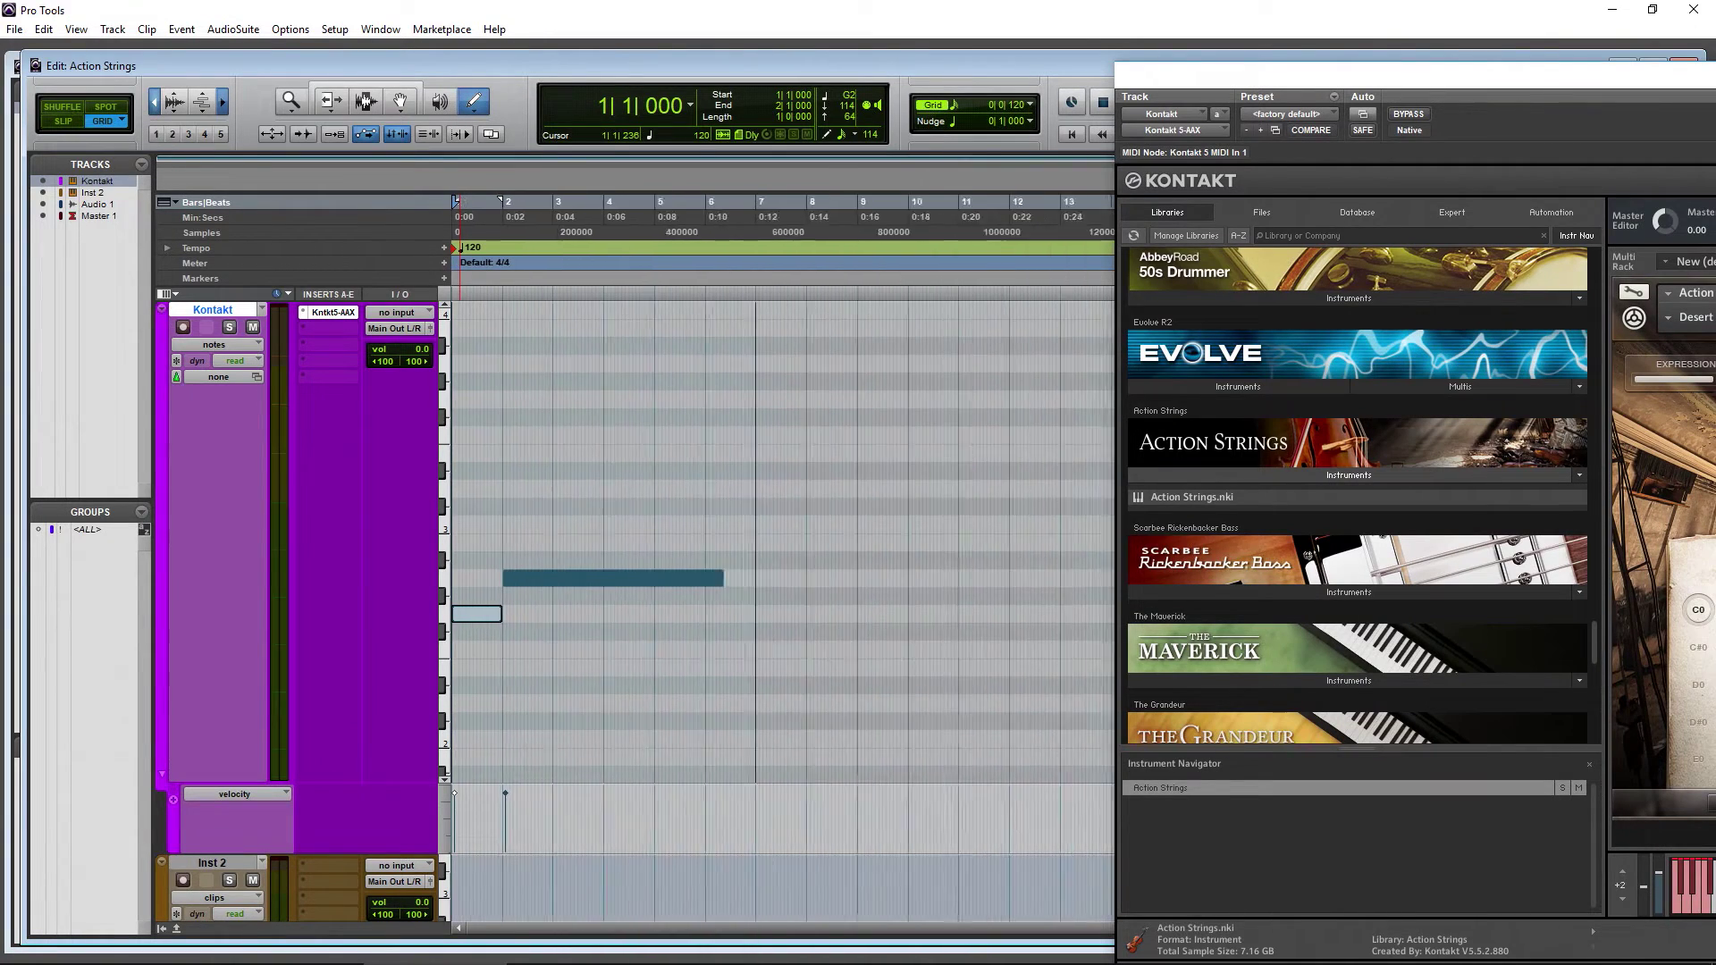
# Bring the full Action Strings interface into view and play back the two adjoining notes
pyautogui.click(154, 102)
pyautogui.moveTo(1417, 89); pyautogui.dragTo(838, 49)
pyautogui.press('space')
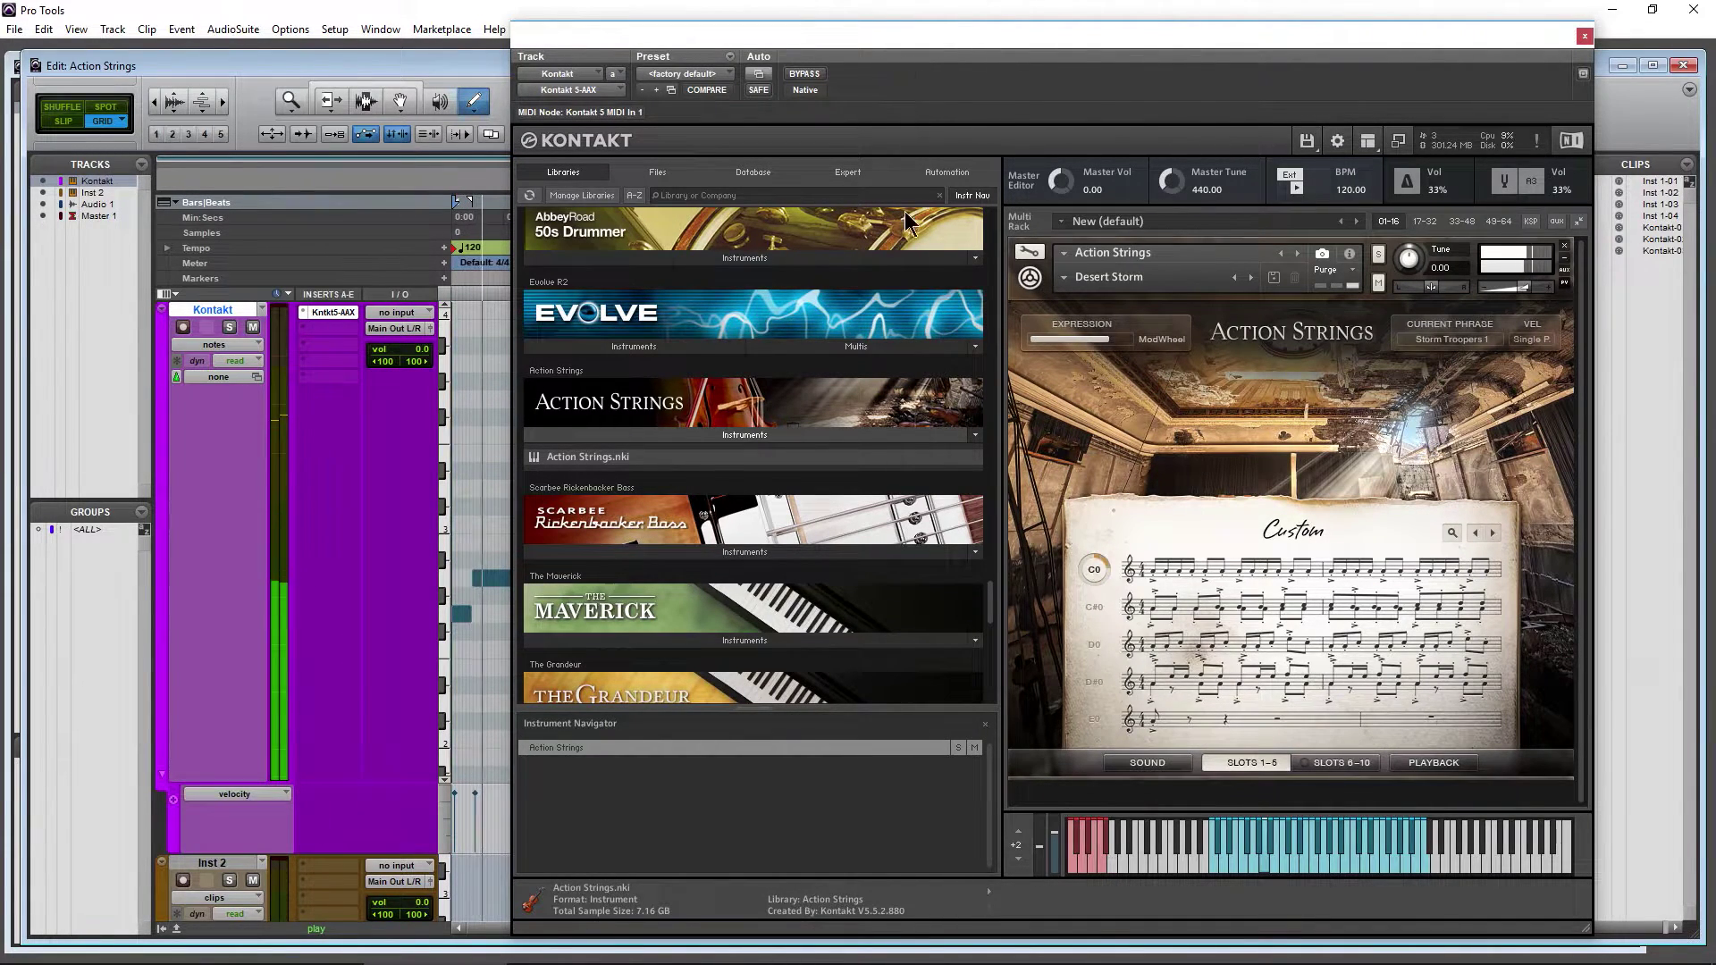
pyautogui.press('space')
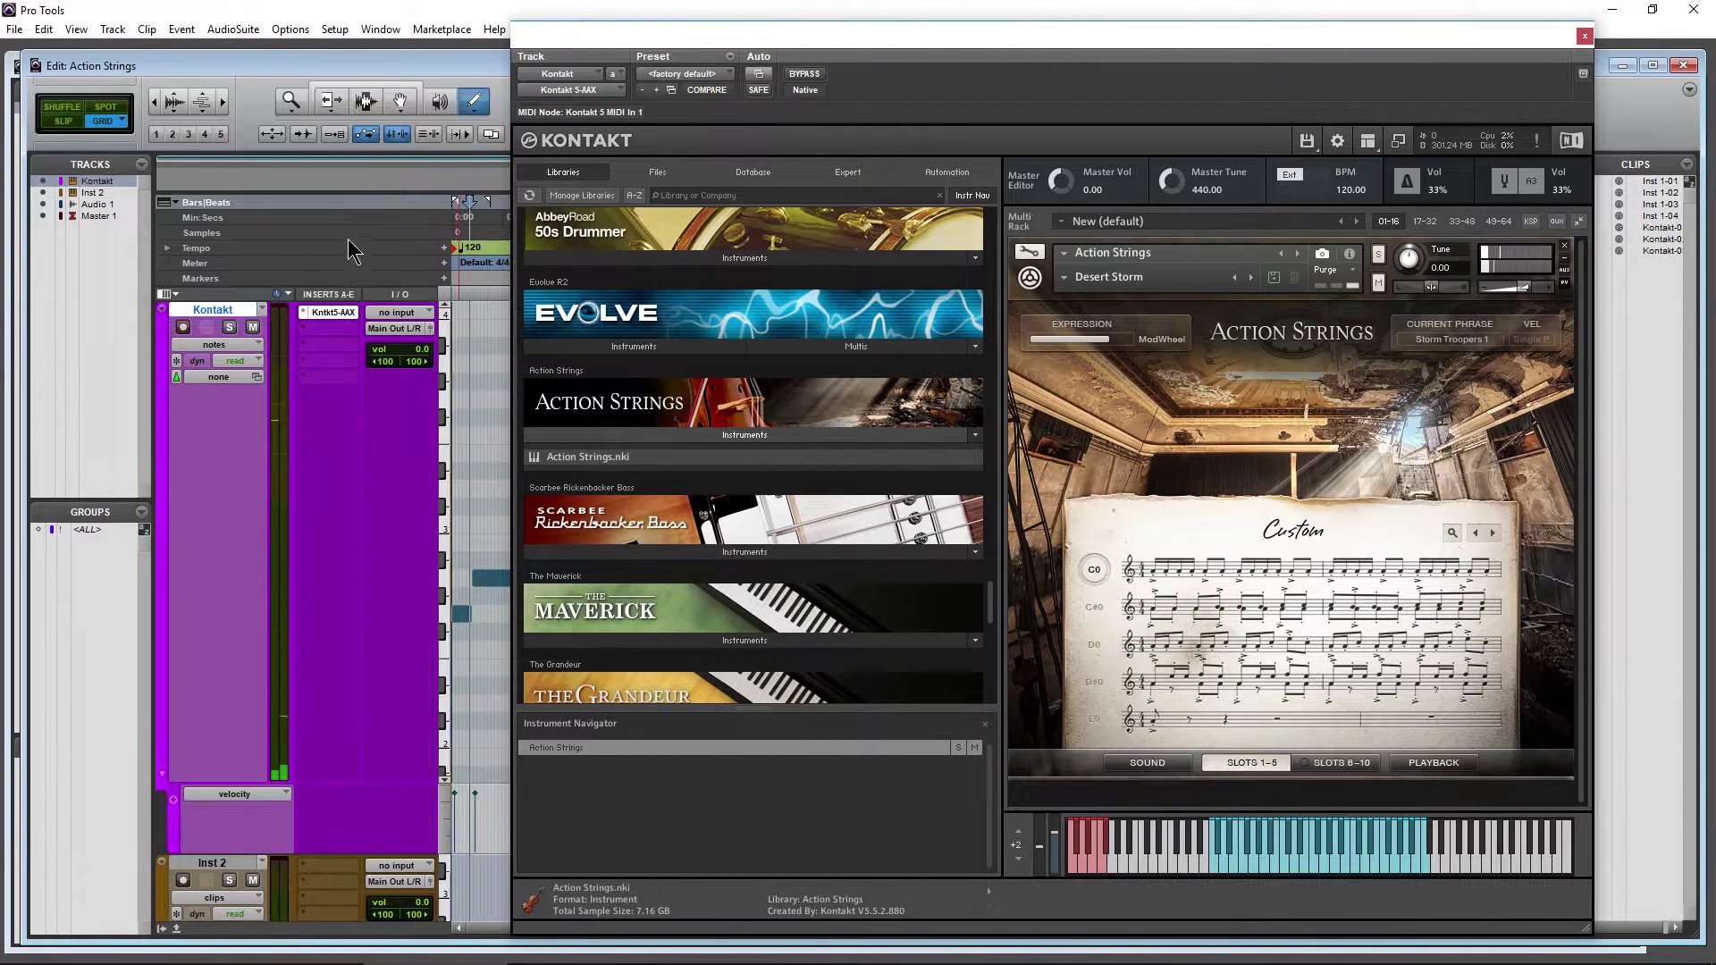
# Lengthen the first note slightly so that its end overlaps the start of the second note
pyautogui.click(222, 101)
pyautogui.moveTo(608, 47); pyautogui.dragTo(1311, 110)
pyautogui.click(1170, 617)
pyautogui.moveTo(1171, 617); pyautogui.dragTo(1200, 616)
pyautogui.click(155, 102)
pyautogui.click(155, 102)
# Set the Action Strings trigger mode to Free Trigger and play back the notes with slots 1–5 shown
pyautogui.moveTo(1479, 111); pyautogui.dragTo(742, 68)
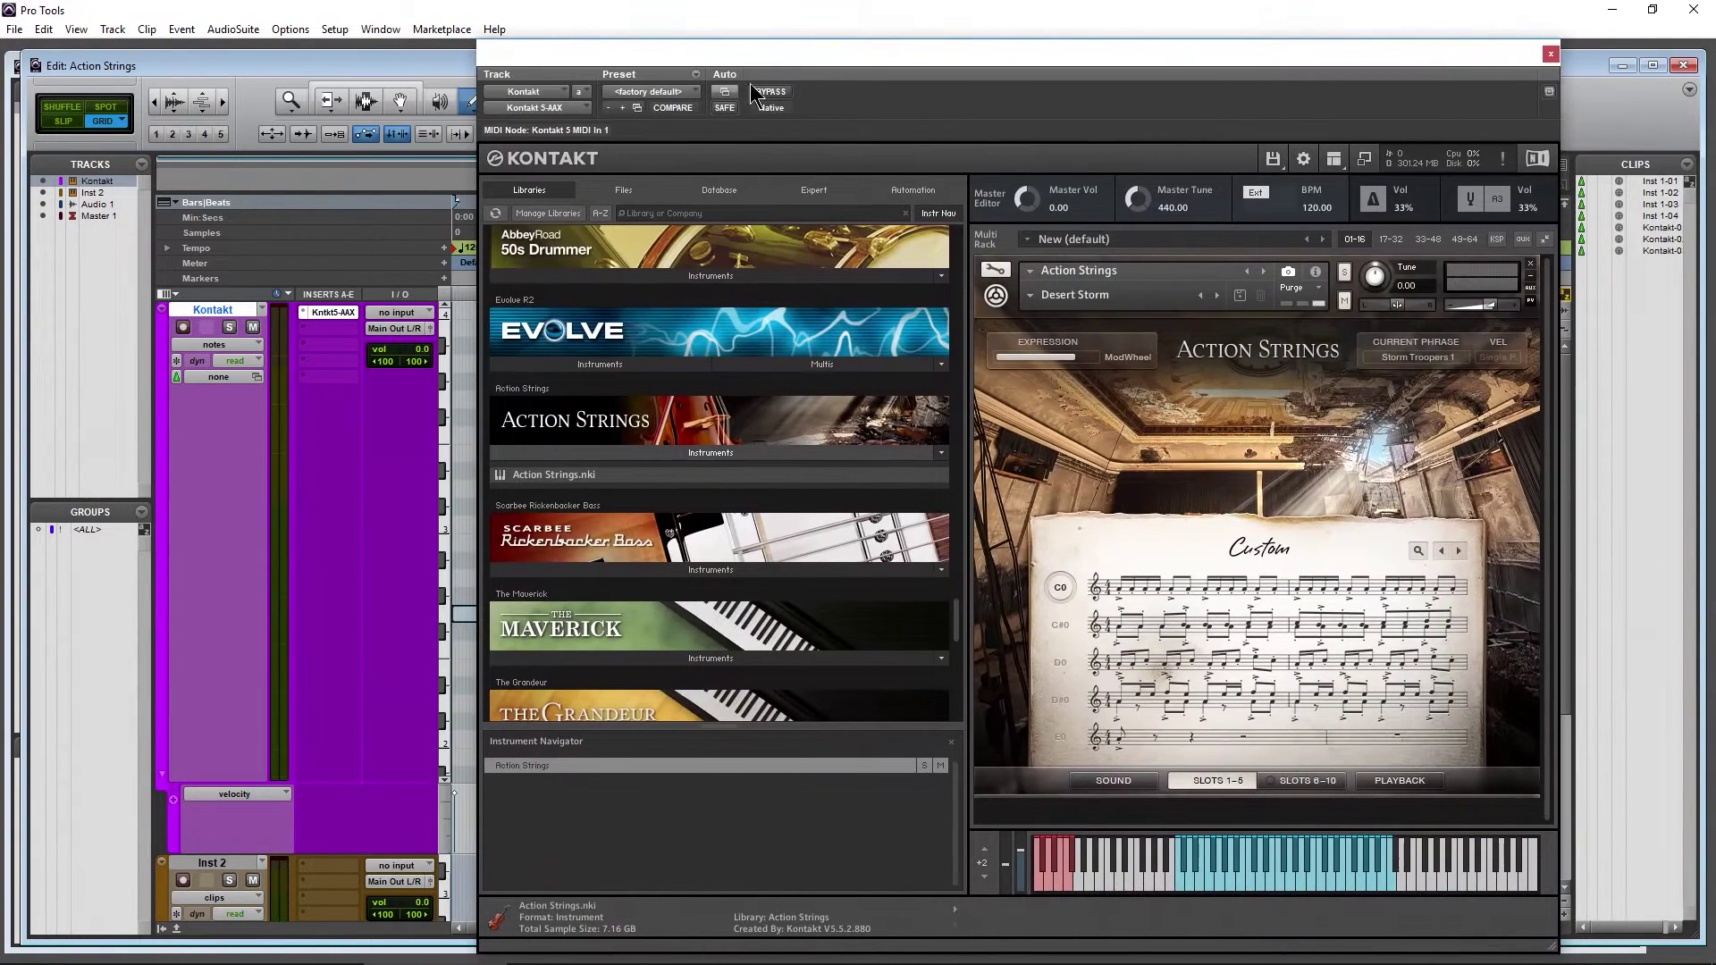
pyautogui.click(1399, 780)
pyautogui.click(1124, 679)
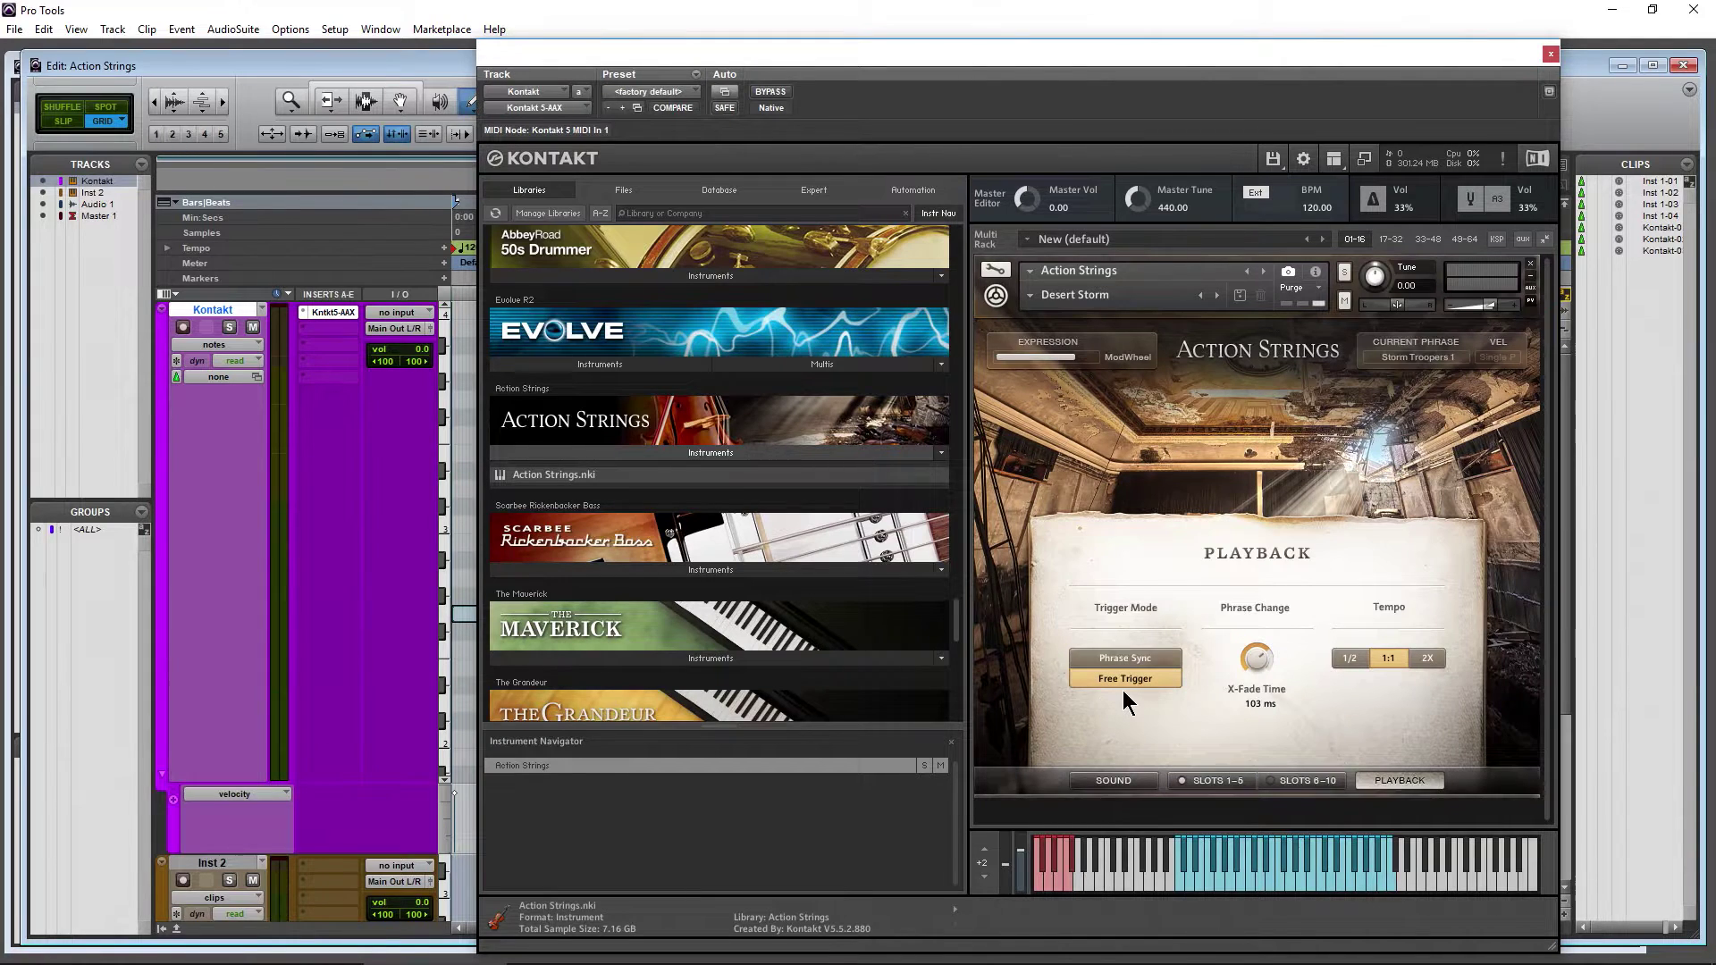
pyautogui.click(1217, 784)
pyautogui.moveTo(664, 48); pyautogui.dragTo(824, 36)
pyautogui.press('space')
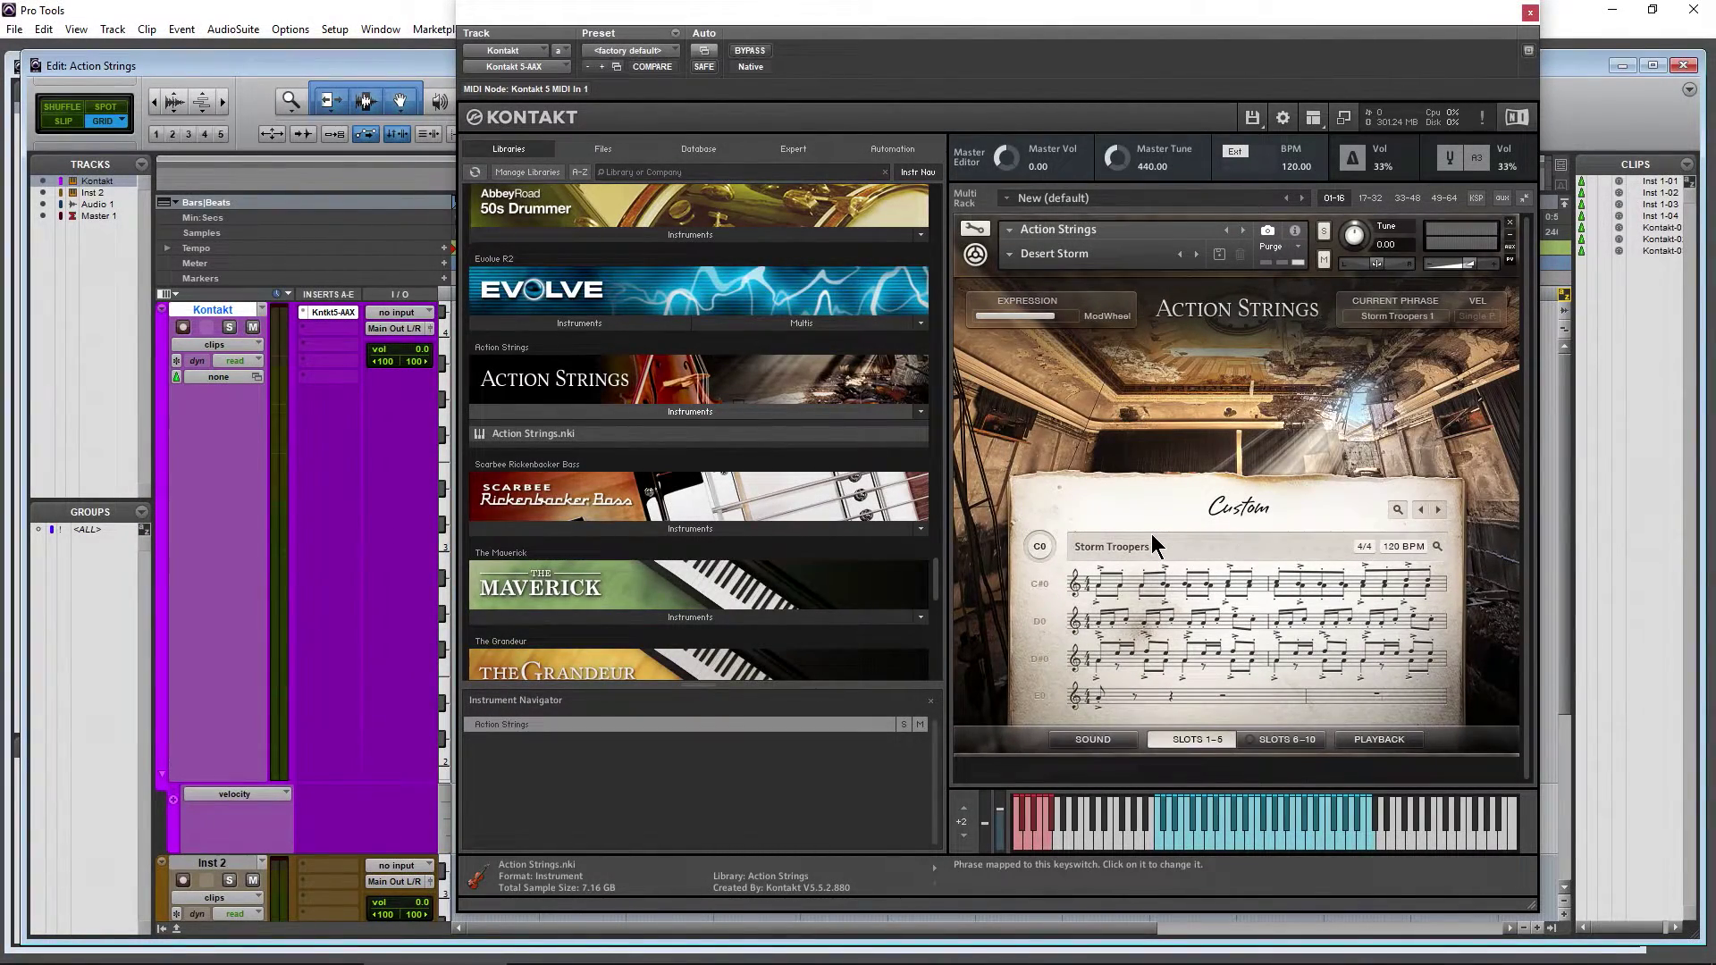
# Load the War Hounds 6/8 theme and adjust the expression level of the instrument
pyautogui.click(1437, 508)
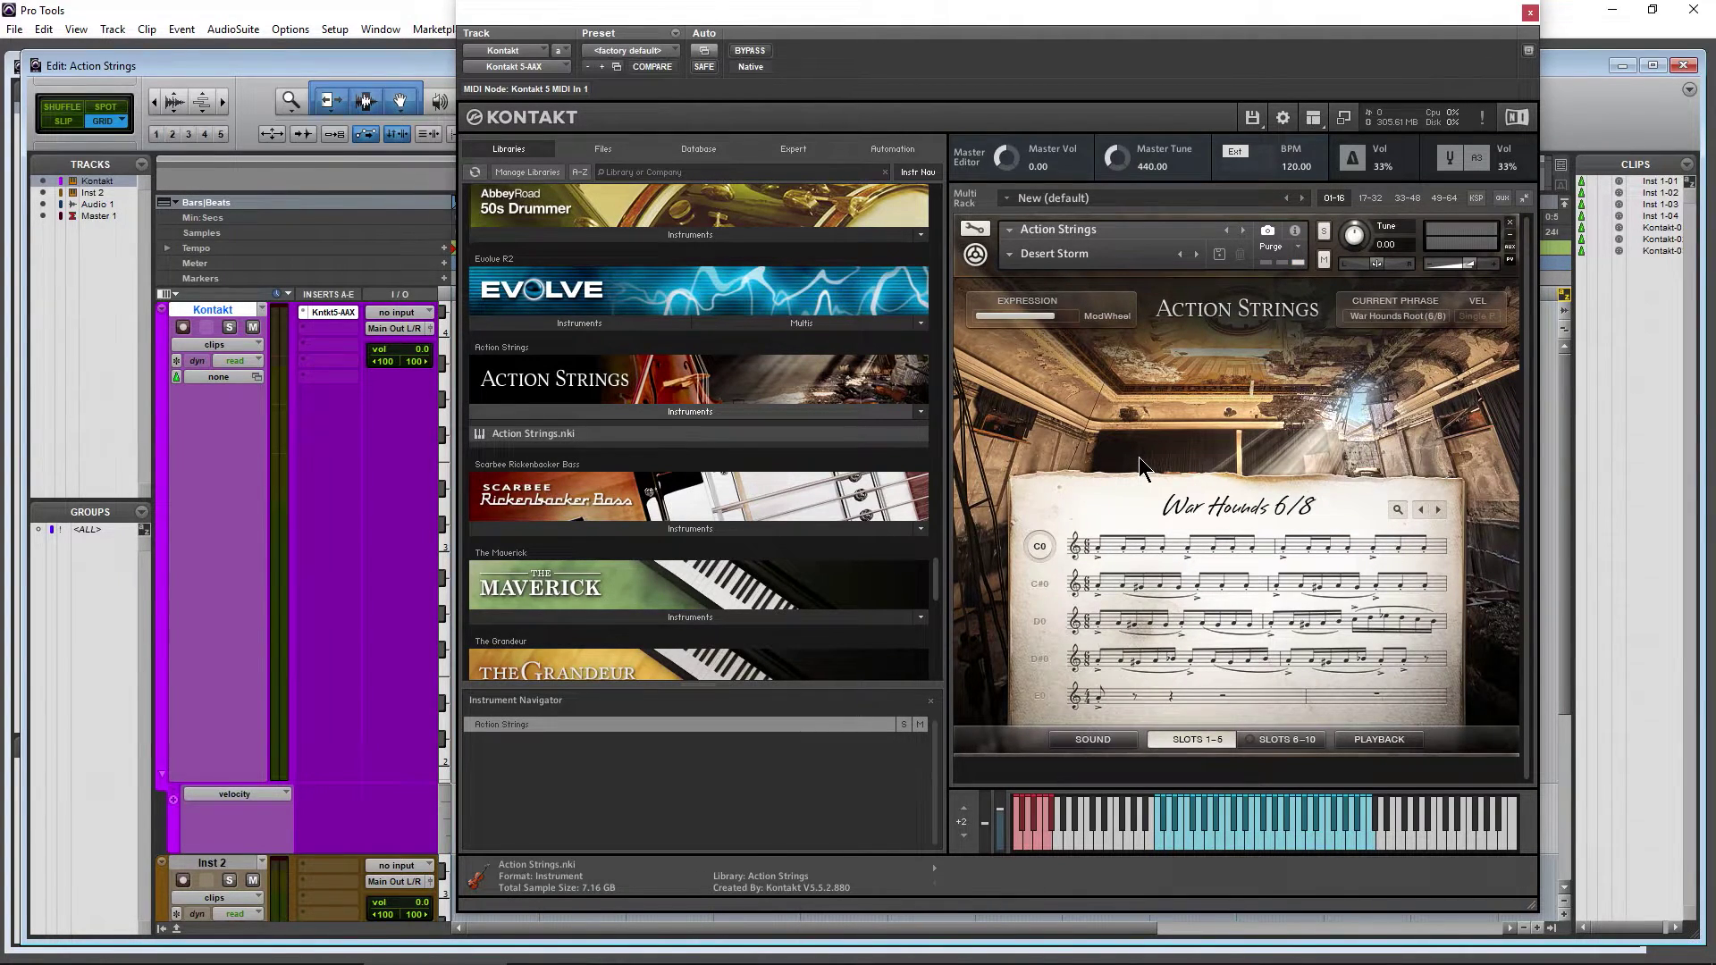
pyautogui.moveTo(1006, 29); pyautogui.dragTo(1028, 36)
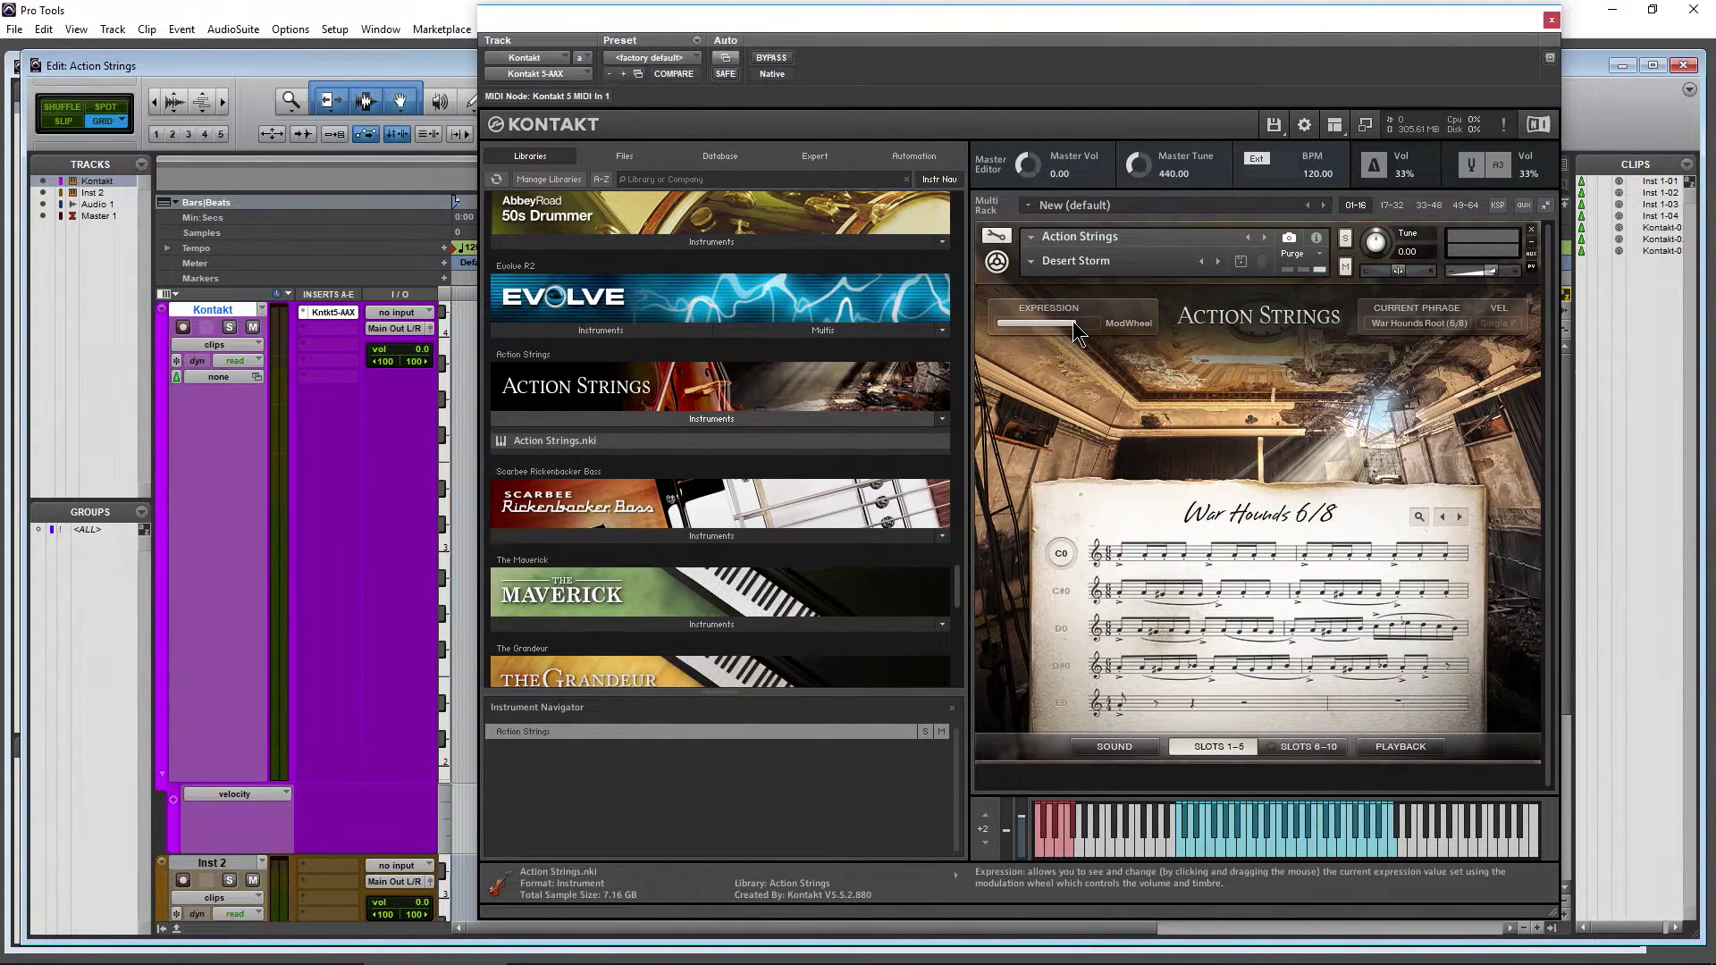
pyautogui.moveTo(1089, 323); pyautogui.dragTo(1045, 324)
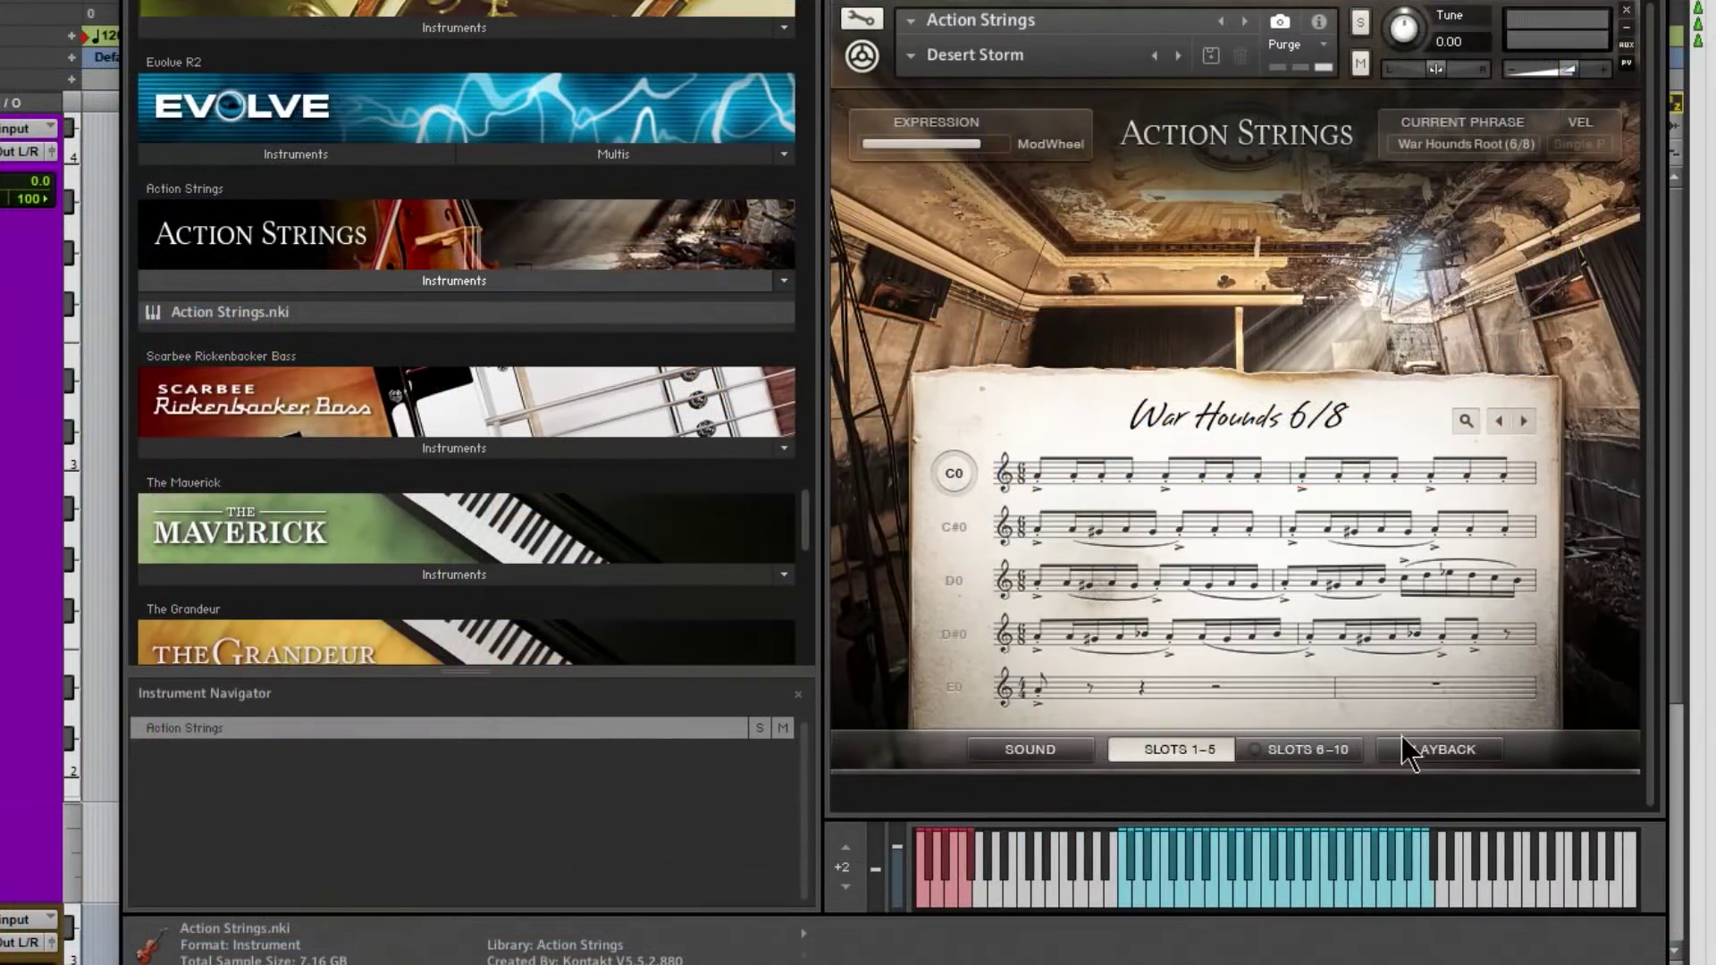
# Set the trigger mode to Phrase Sync and the X-Fade Time to 99 ms, and return to slots 1–5
pyautogui.click(1430, 751)
pyautogui.click(1053, 574)
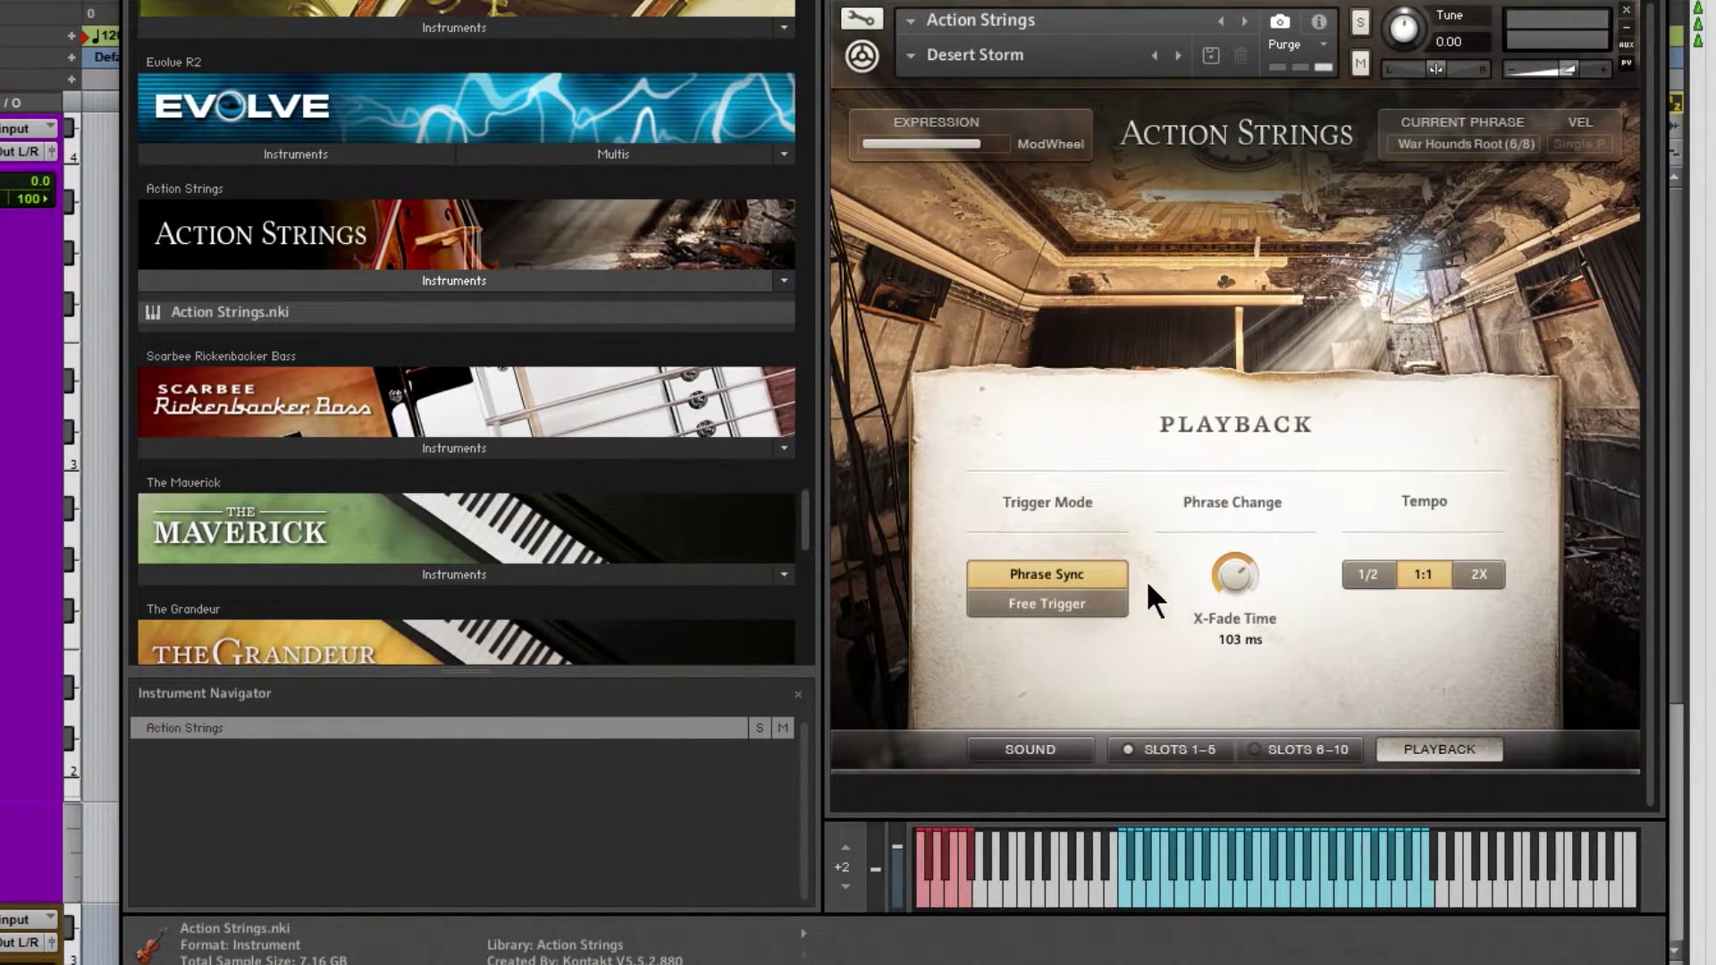
pyautogui.scroll(-2, 1236, 587)
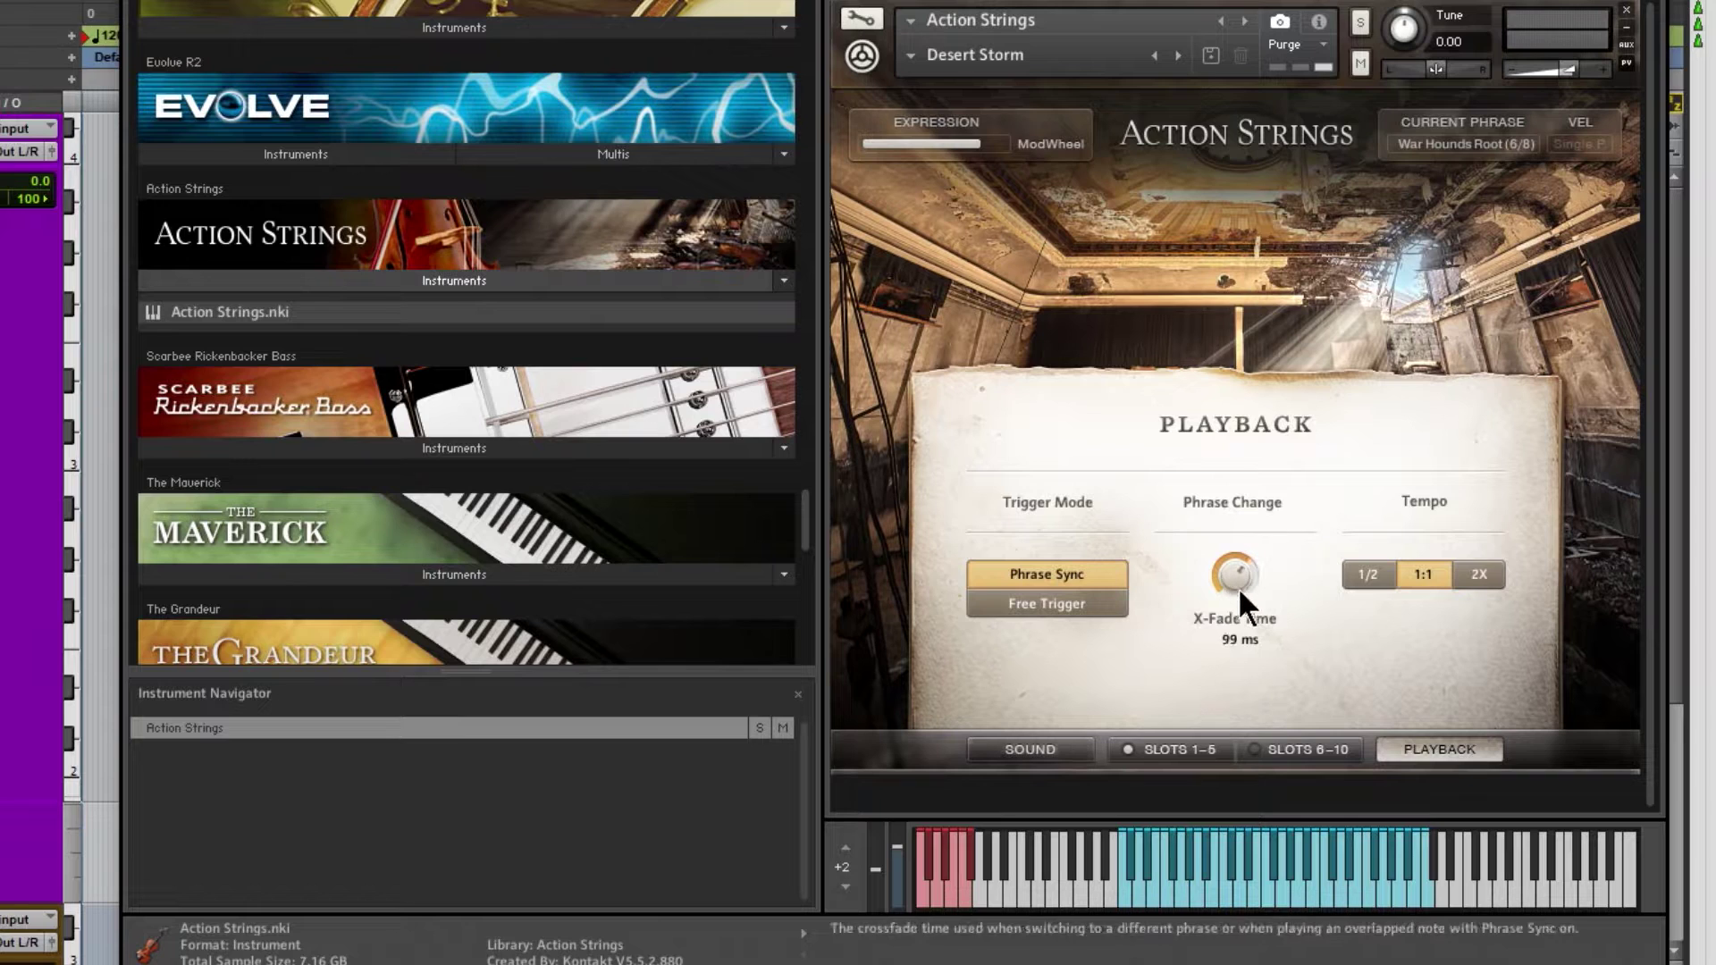
pyautogui.click(1064, 755)
pyautogui.click(1177, 753)
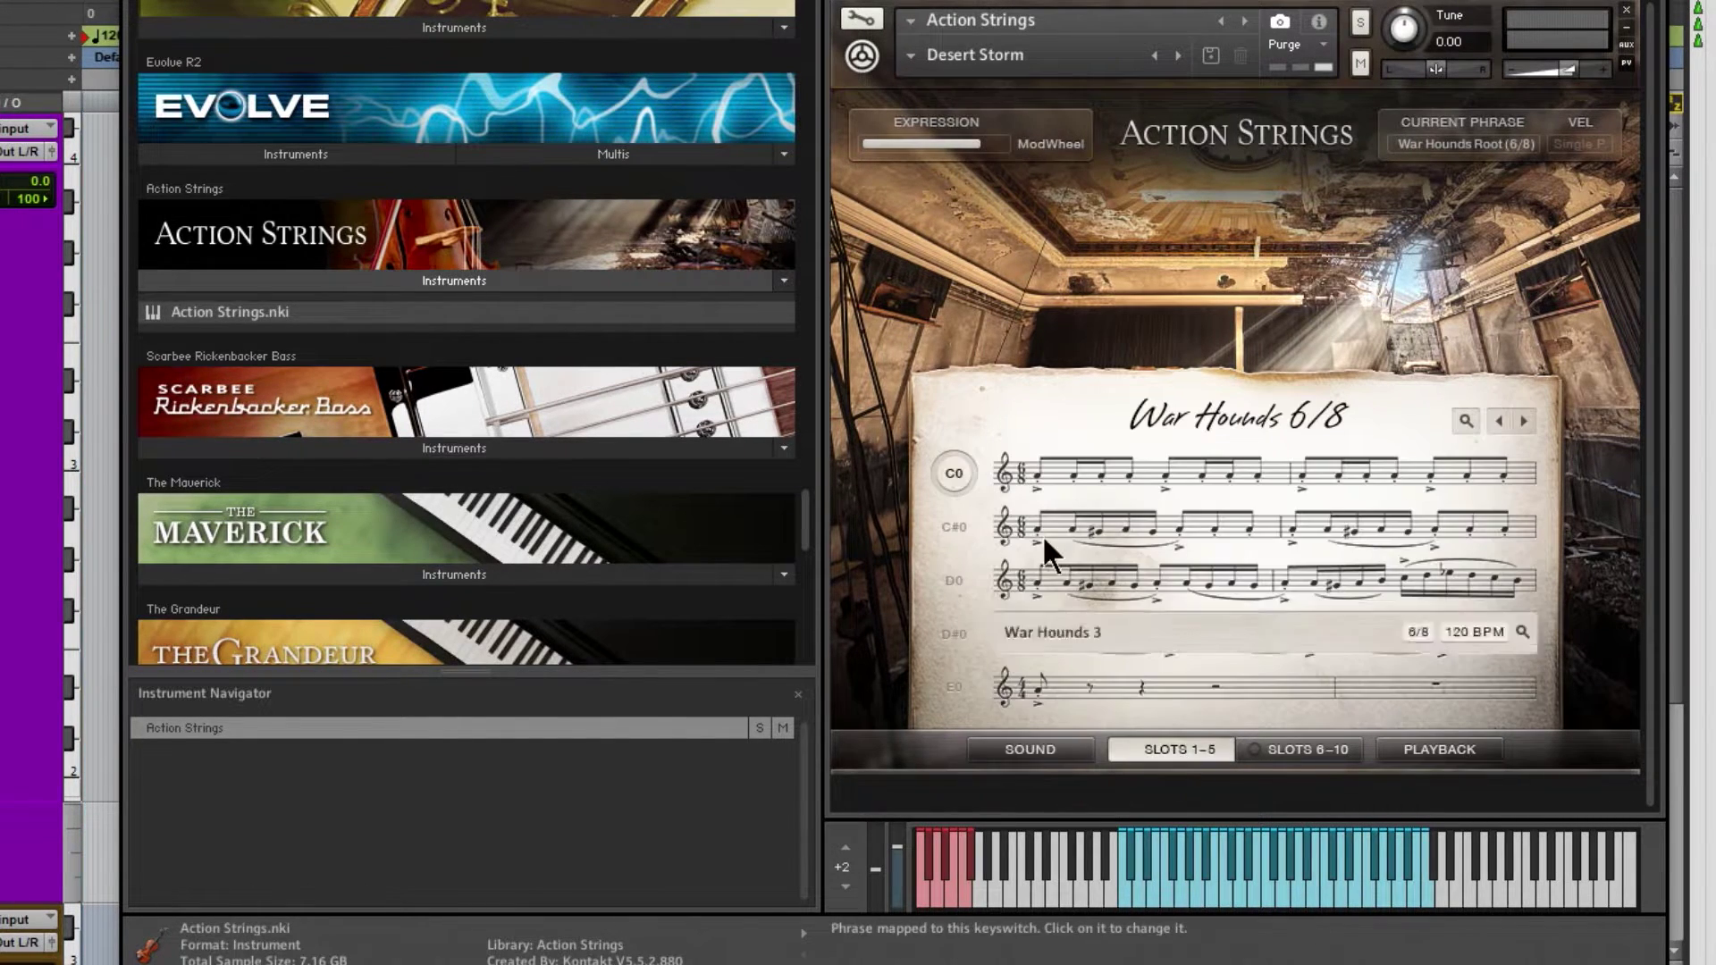
# Load the Warlords Revenge 6/8 theme and audition its C0 phrase on the virtual keyboard
pyautogui.click(1501, 421)
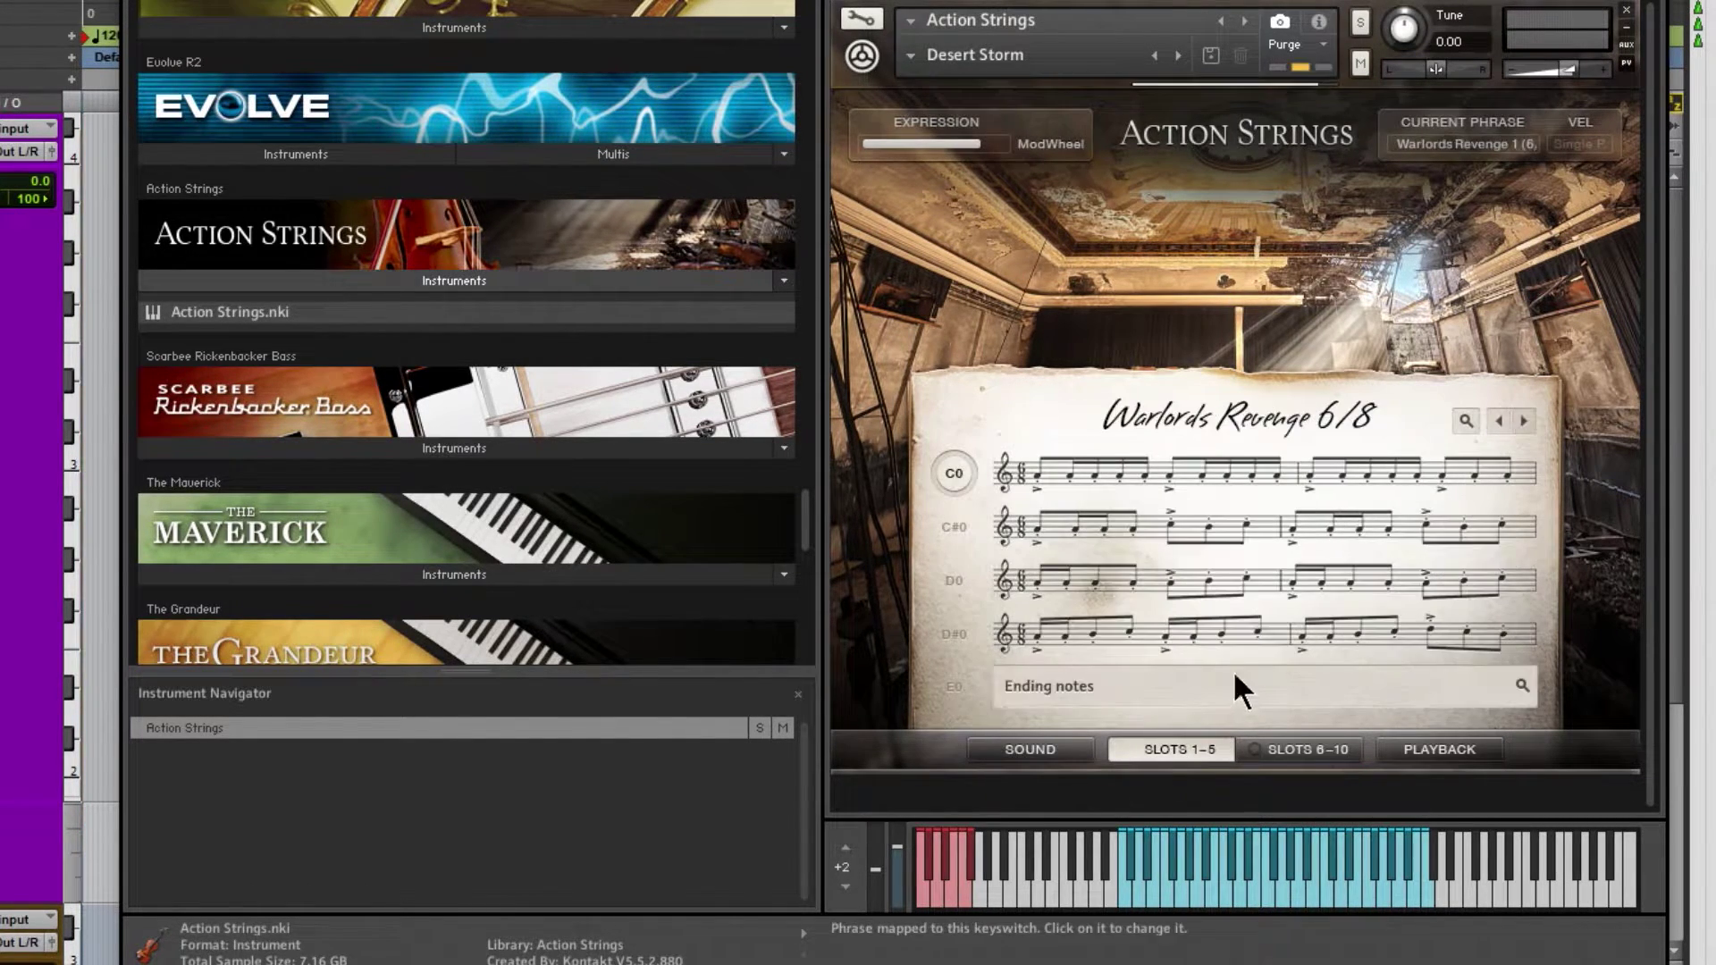
pyautogui.click(1167, 899)
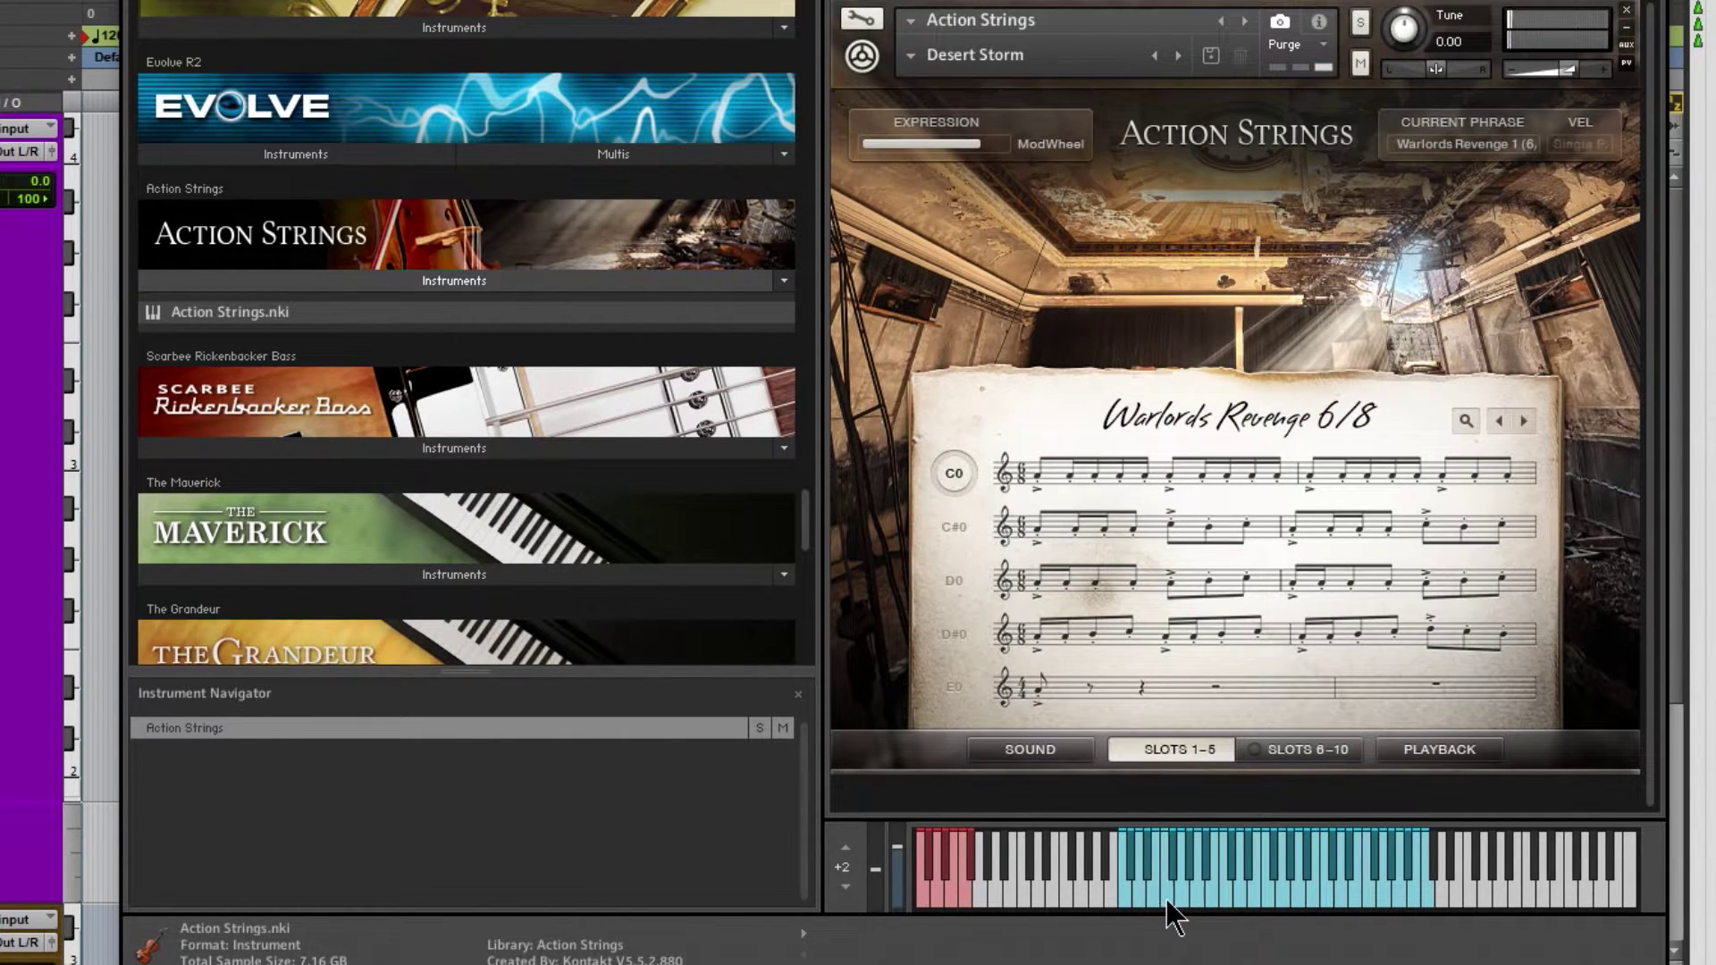
pyautogui.click(1167, 886)
pyautogui.click(1167, 899)
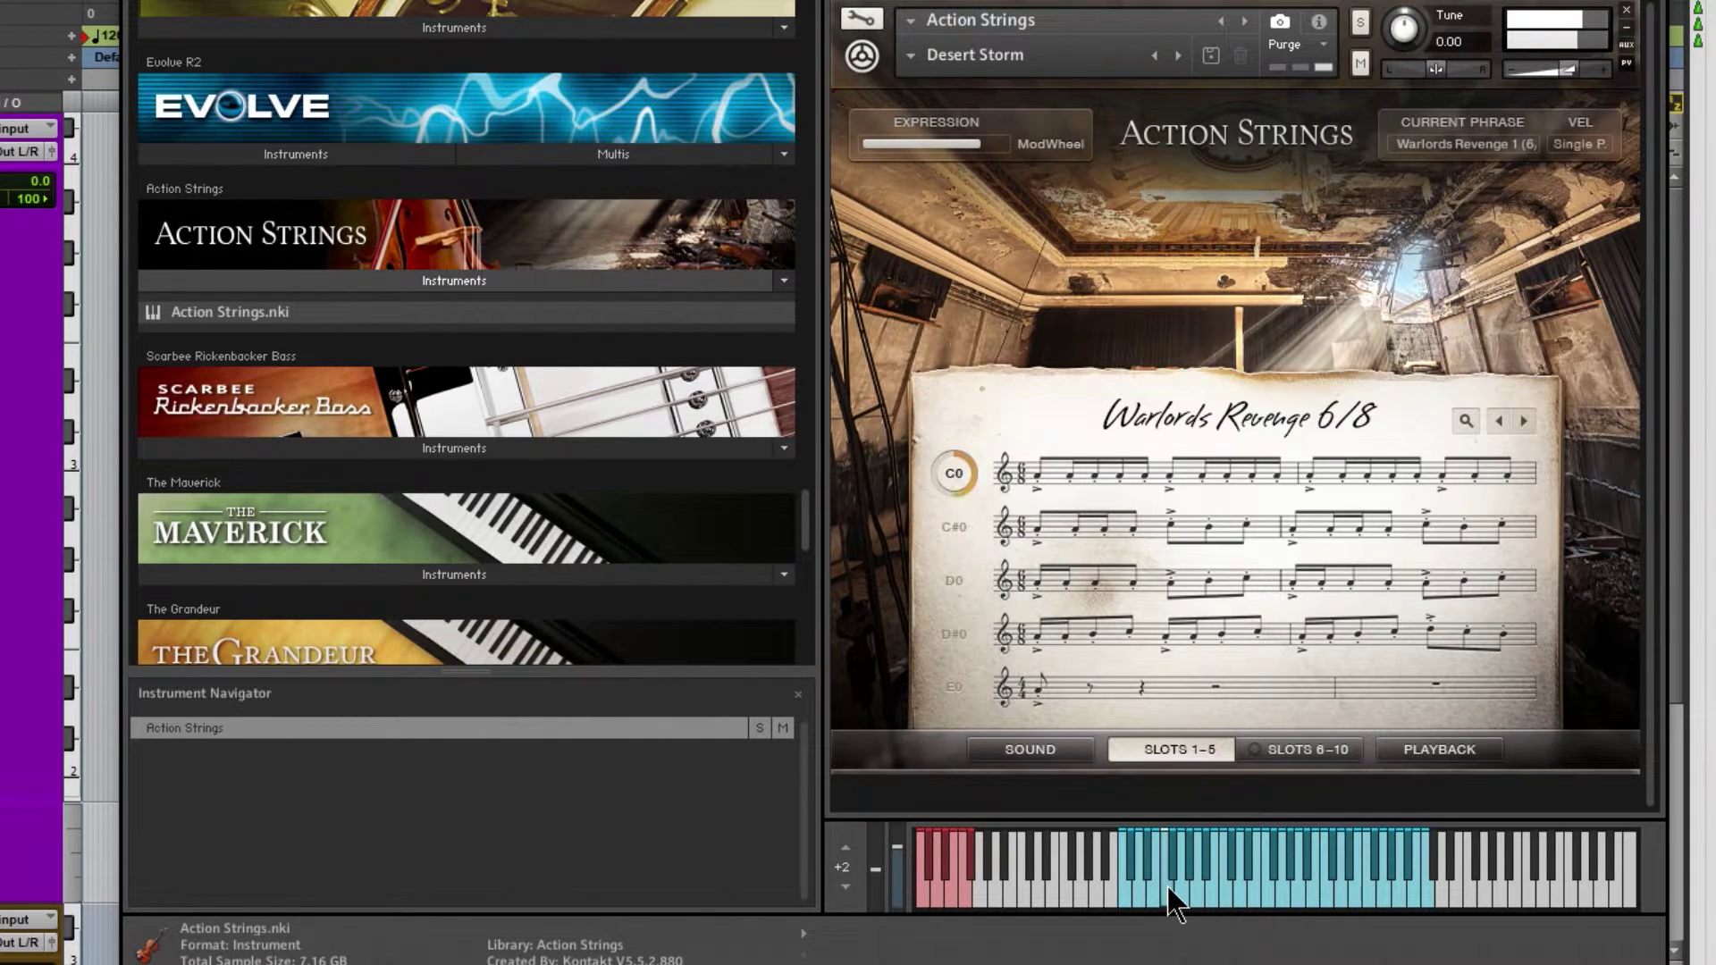
# Select the C#0 phrase of Warlords Revenge 6/8 and audition it at several velocities
pyautogui.click(952, 528)
pyautogui.click(1195, 885)
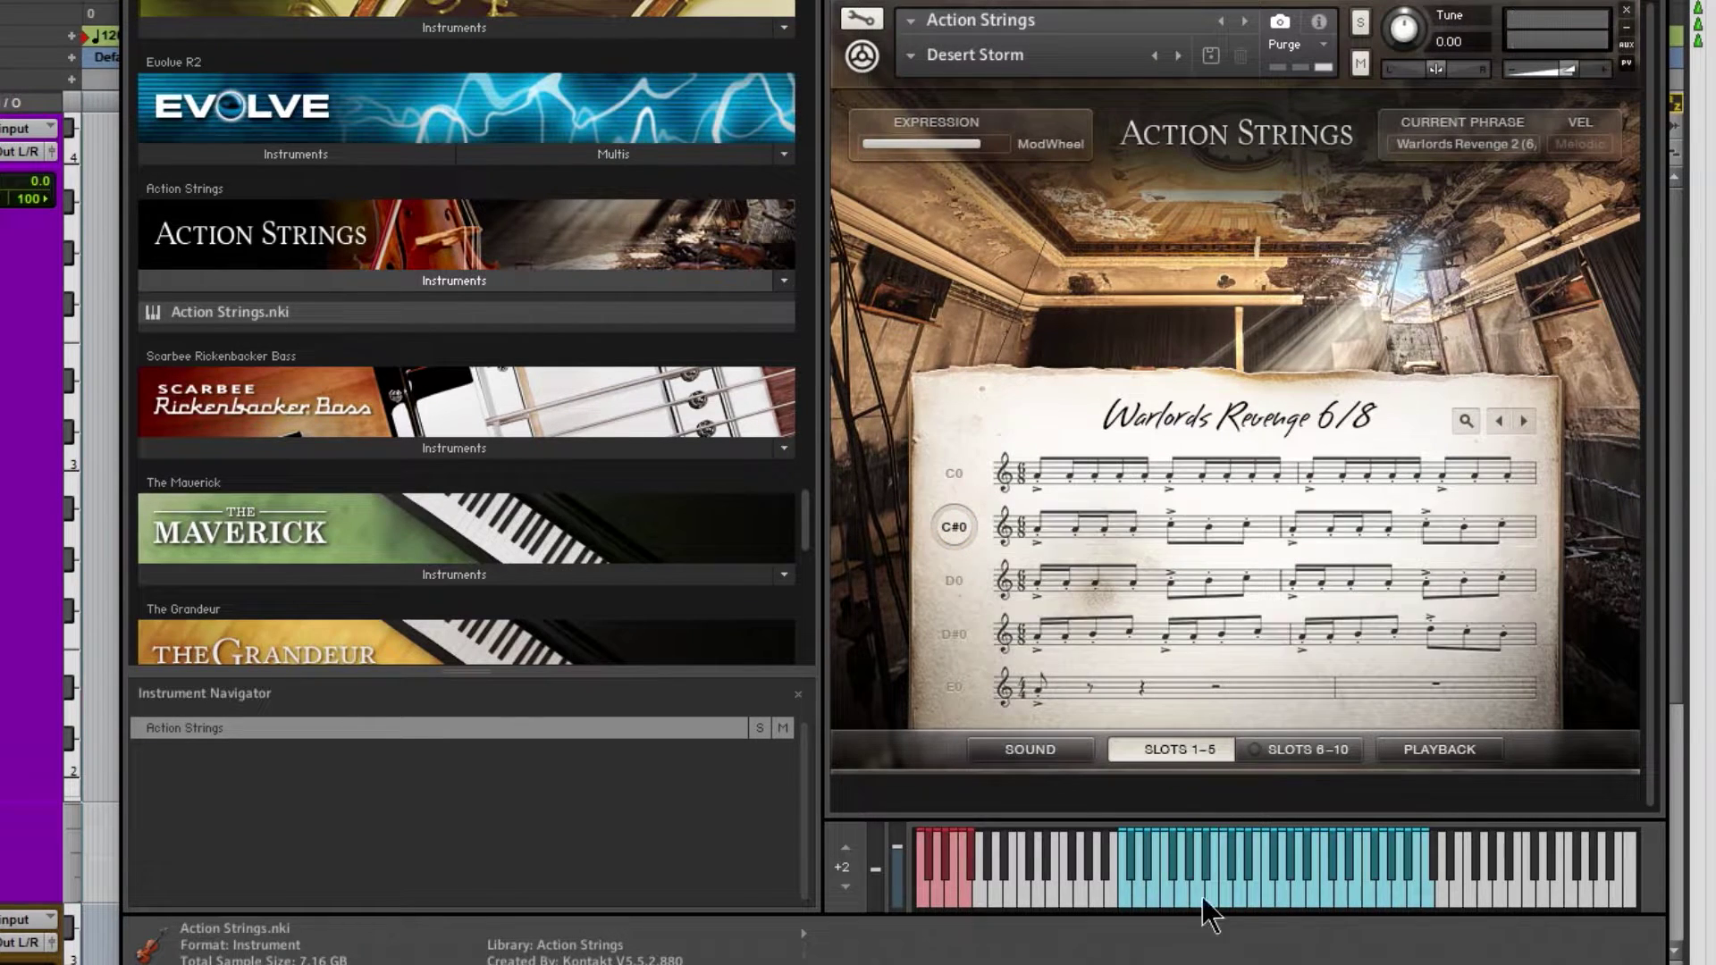
pyautogui.click(1212, 861)
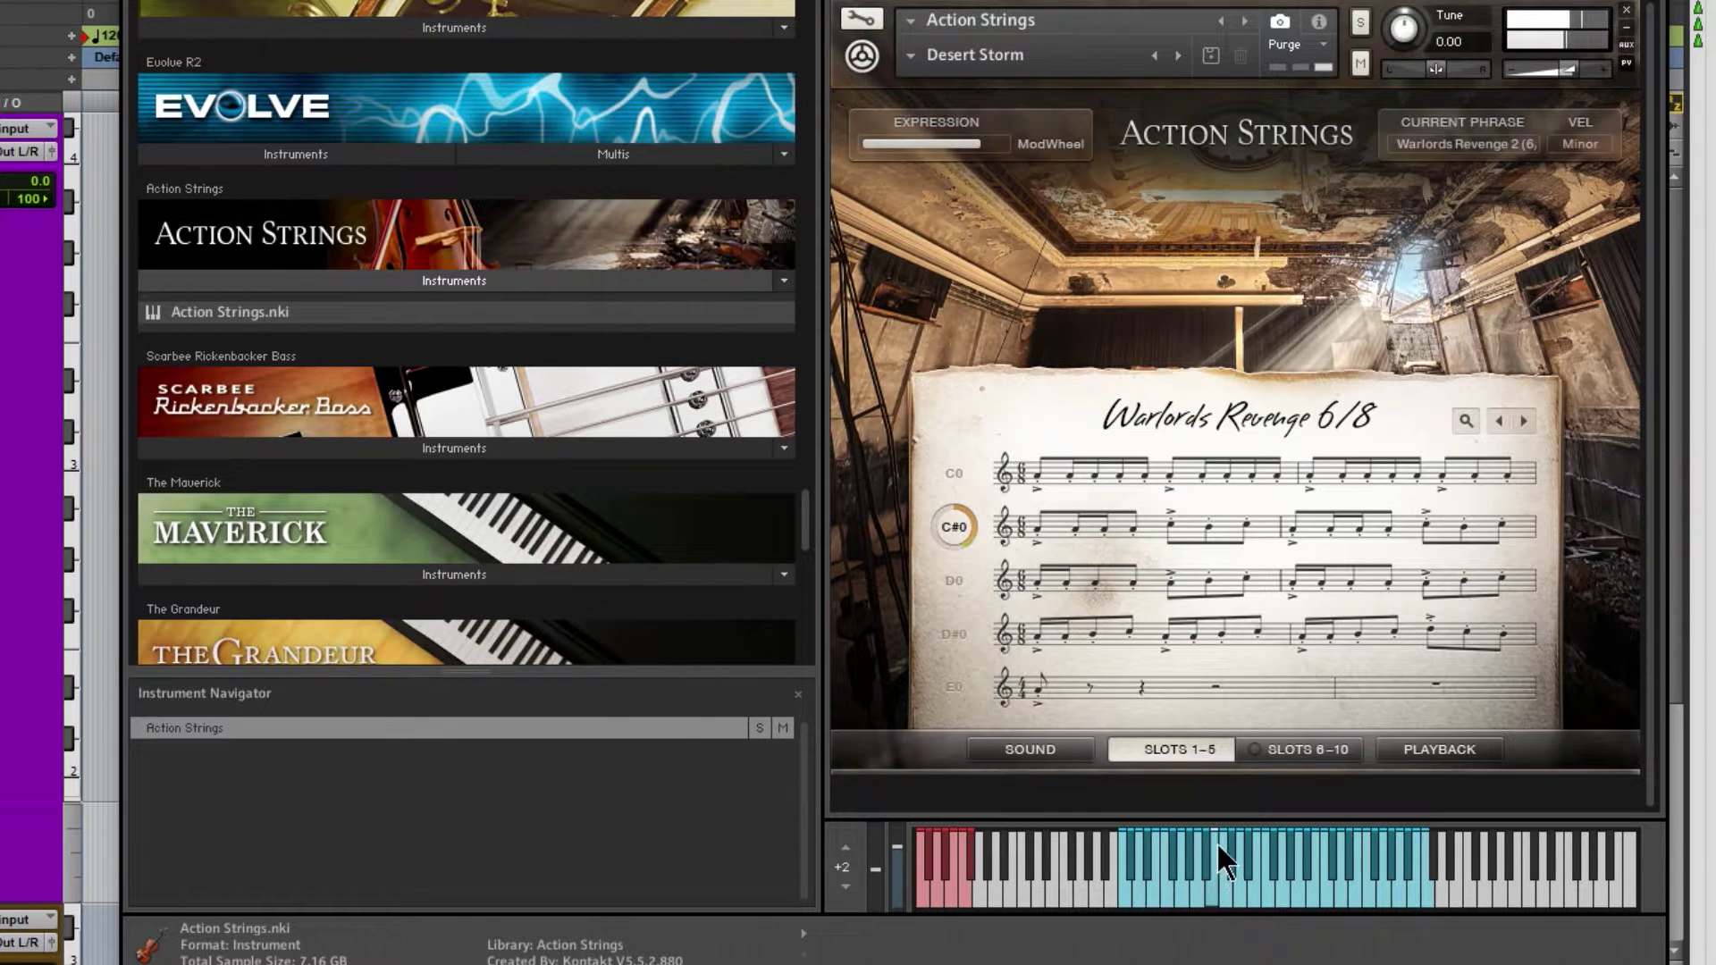
pyautogui.click(1214, 840)
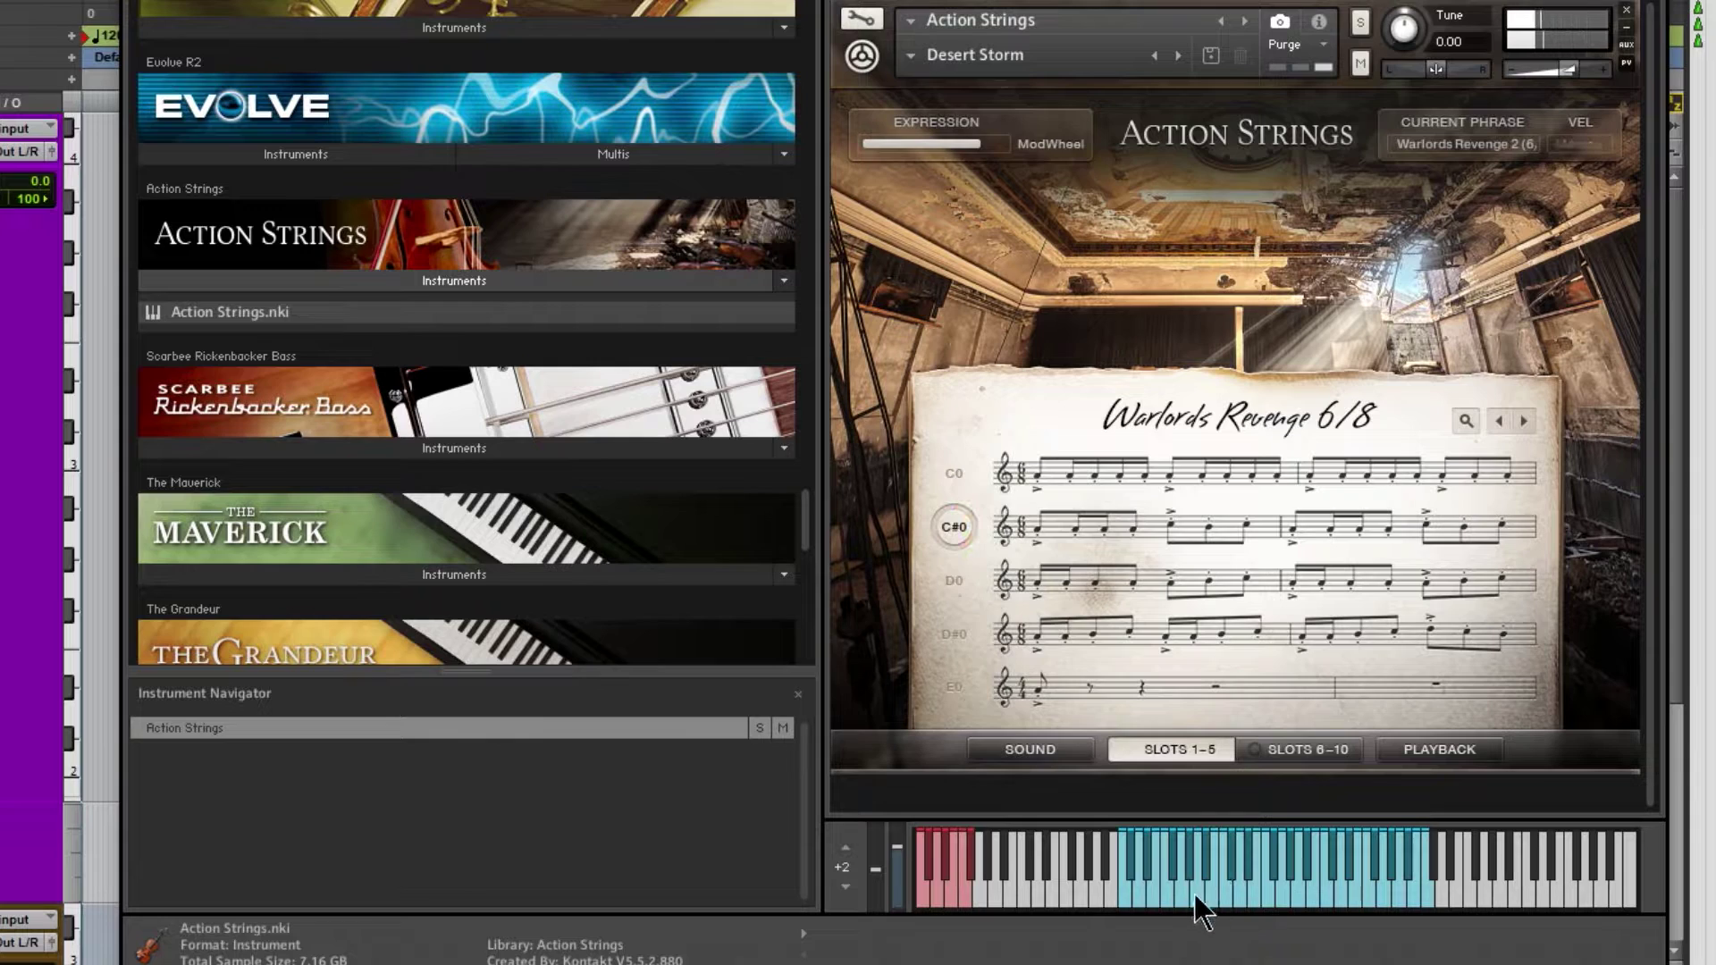
# Audition the D0, D#0 and E0 phrases of the Warlords Revenge 6/8 theme
pyautogui.click(954, 582)
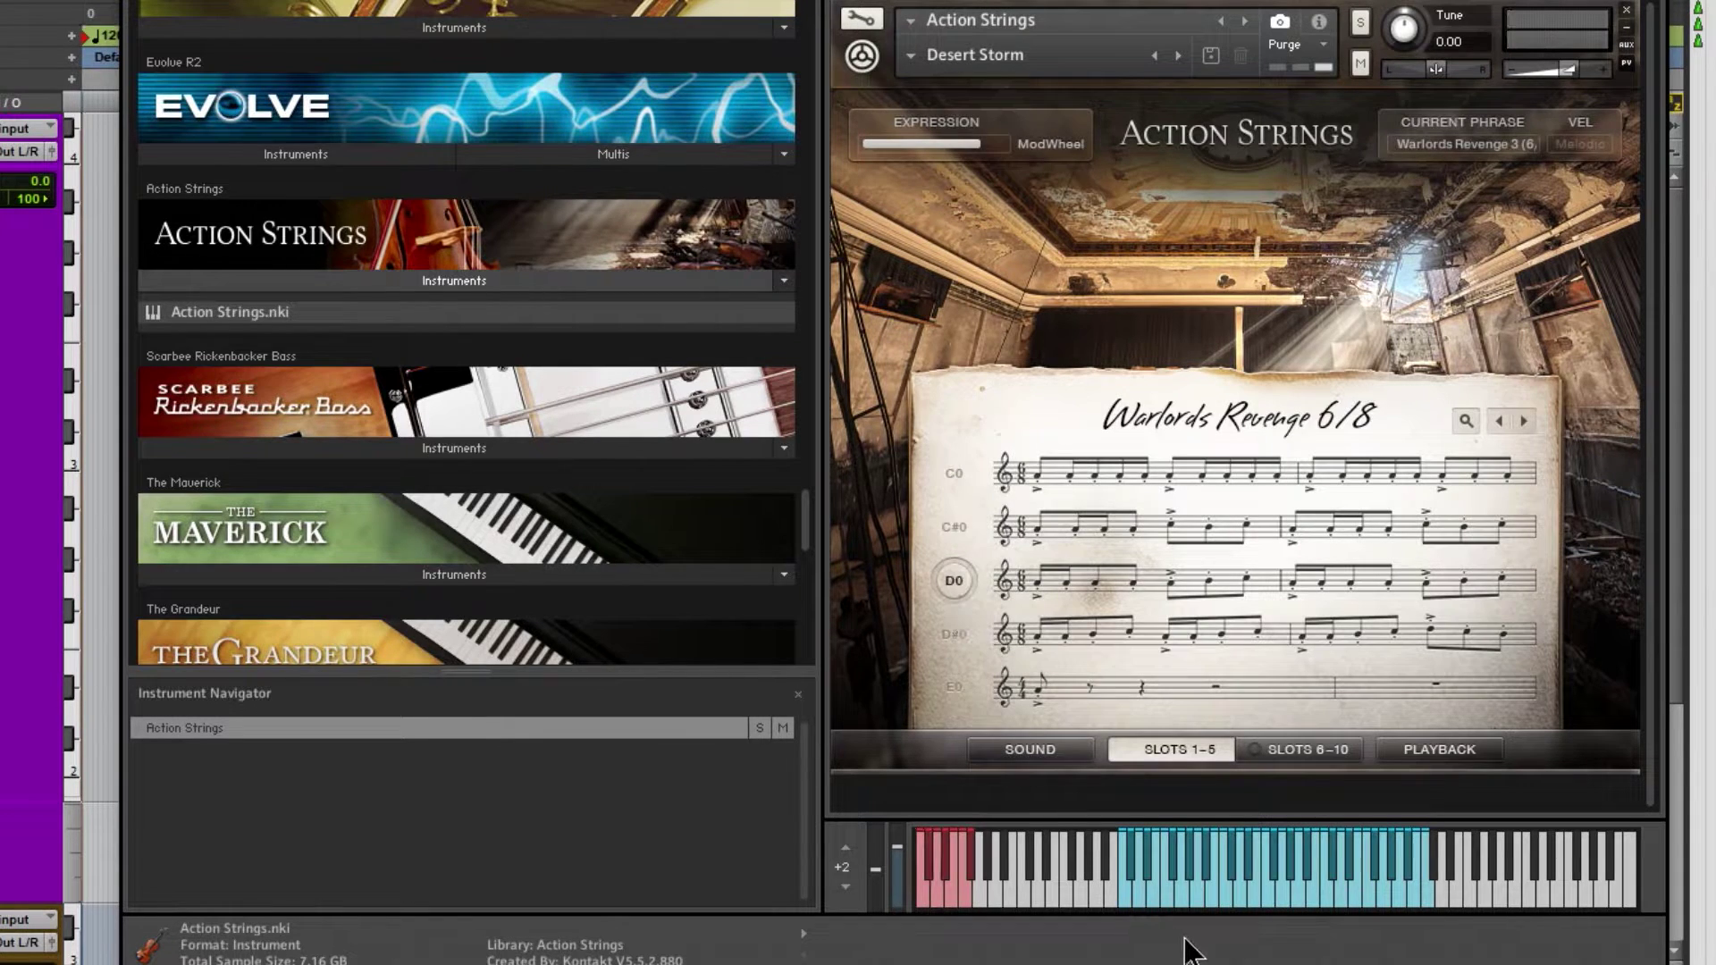
pyautogui.click(1167, 892)
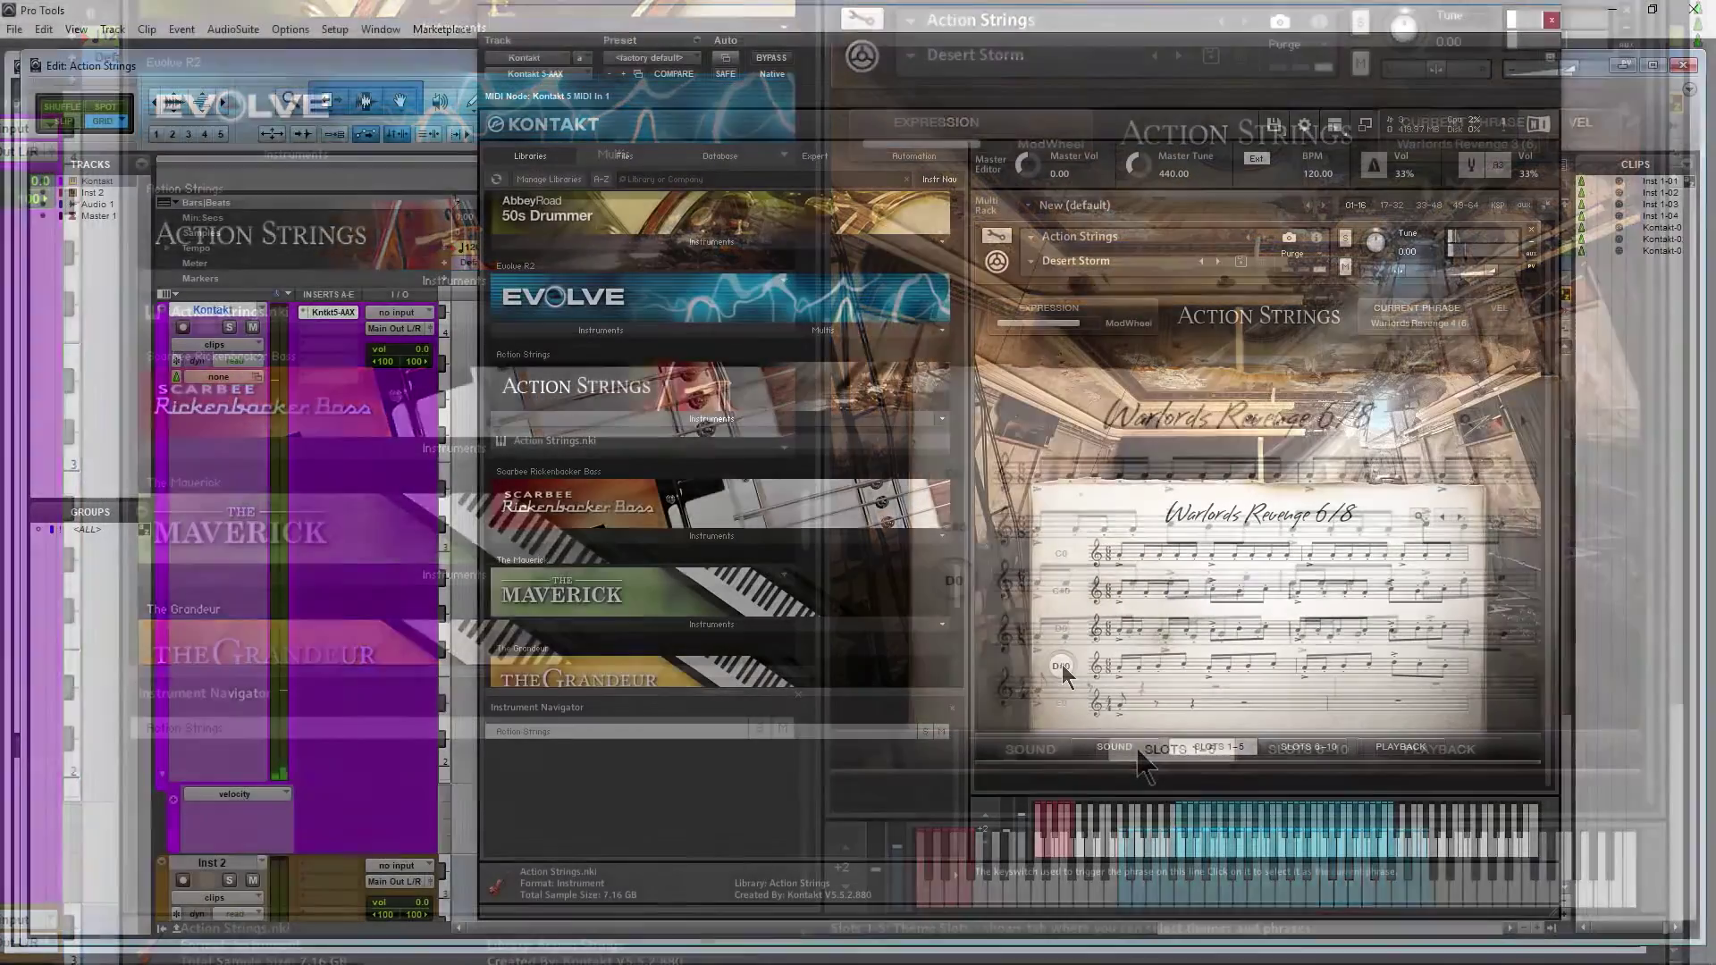
pyautogui.click(955, 636)
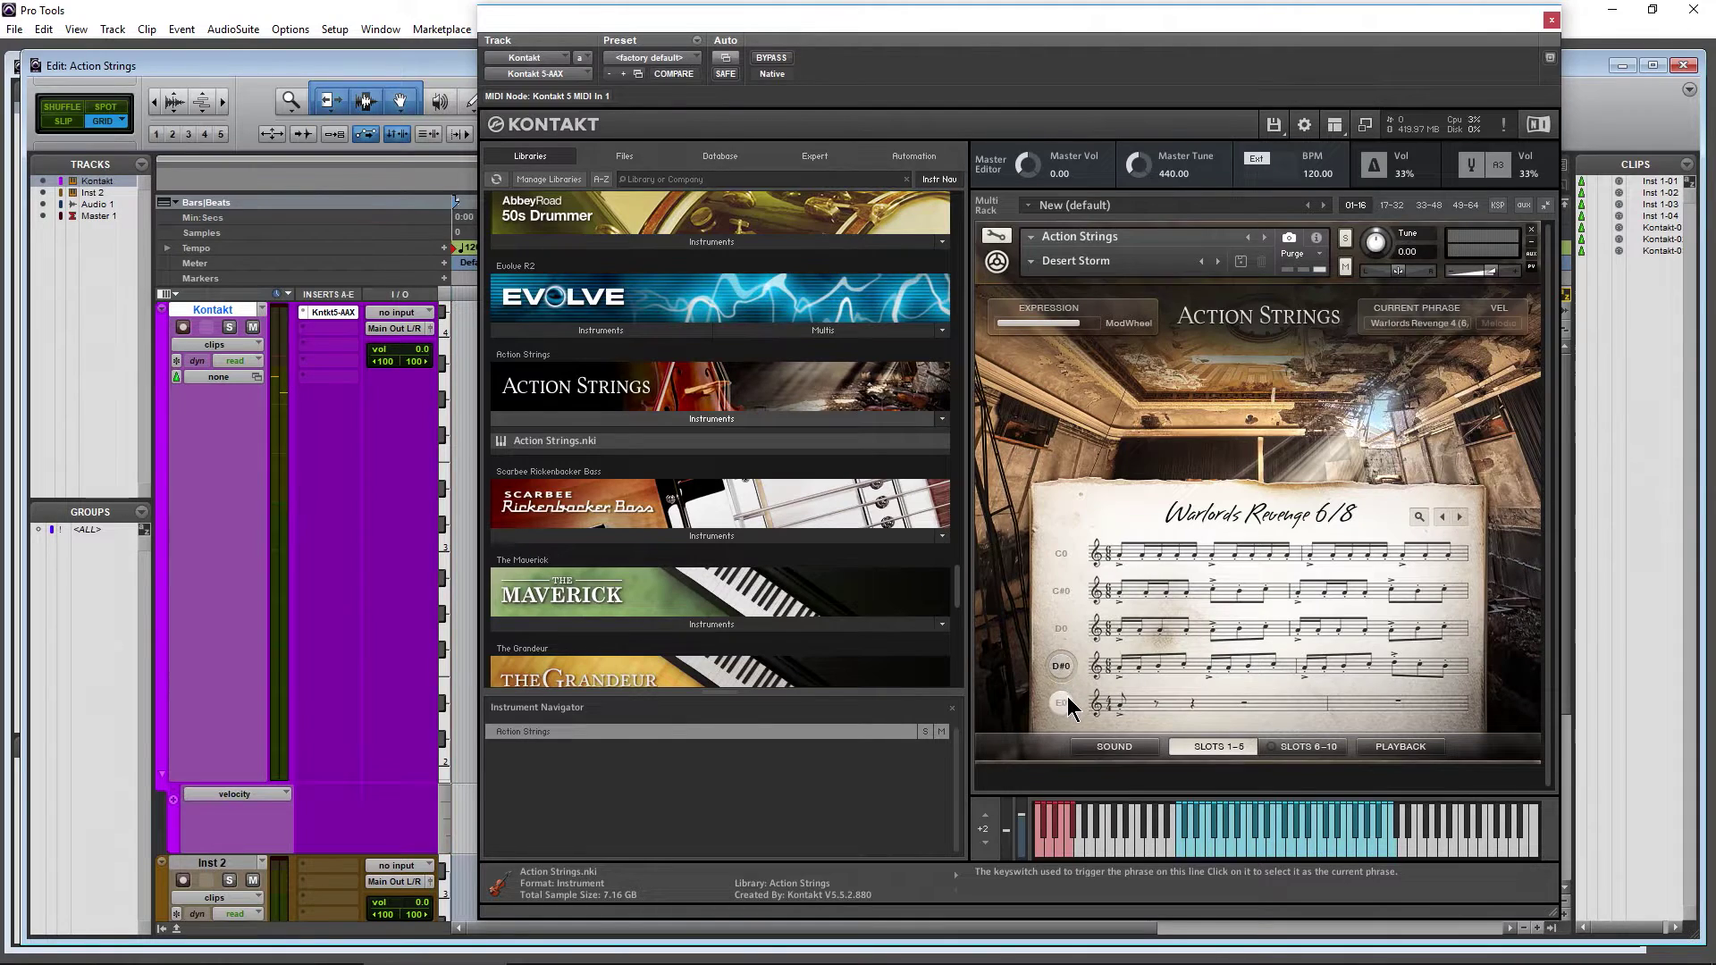
pyautogui.click(1063, 702)
pyautogui.click(1063, 665)
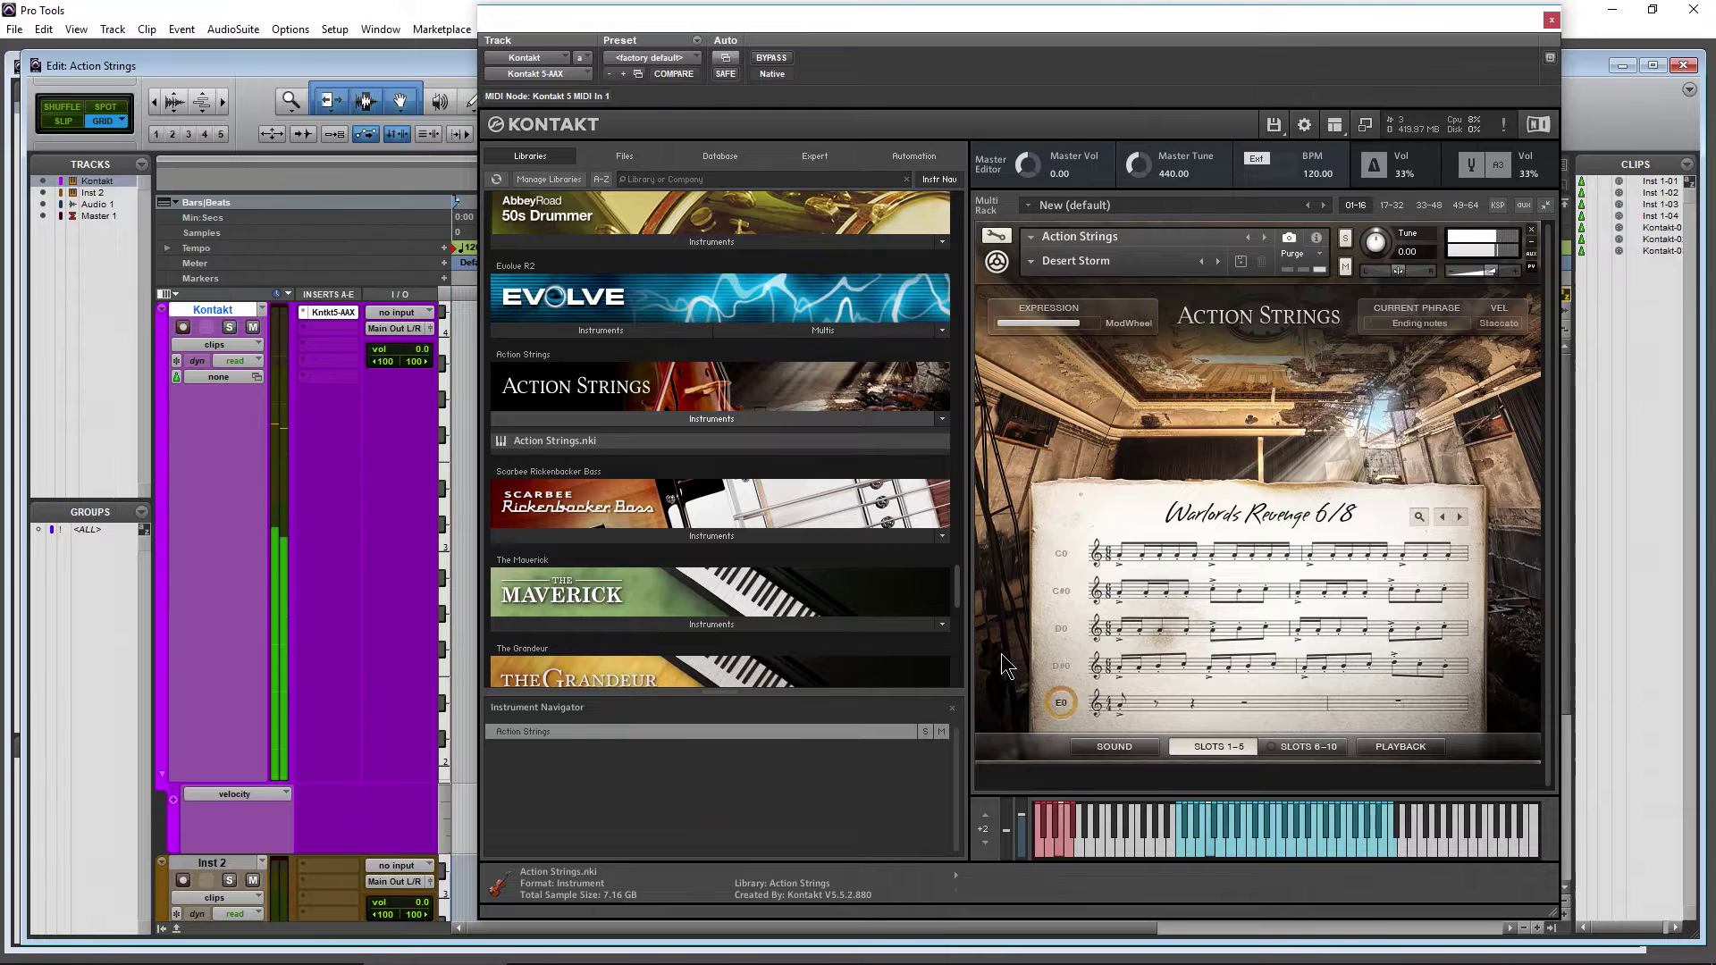
# Load the Conquerers (Small Ens) theme and audition its phrases, including C0, C#0 and D0
pyautogui.moveTo(1430, 545)
pyautogui.click(1458, 516)
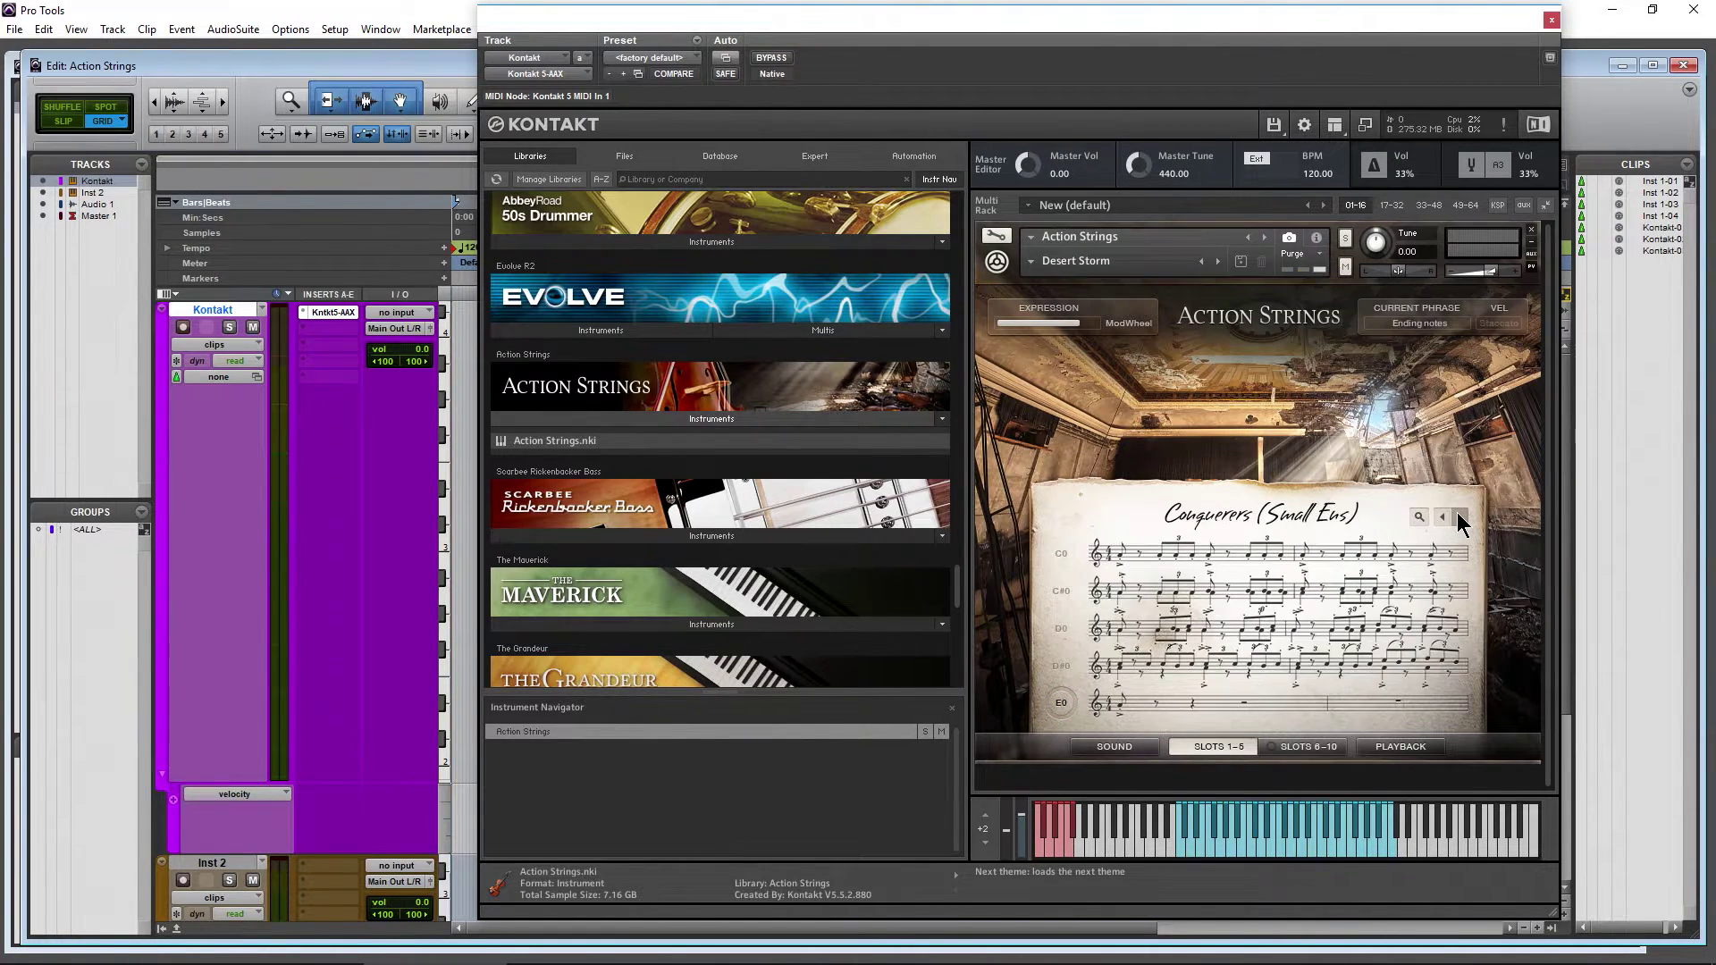
pyautogui.click(1061, 560)
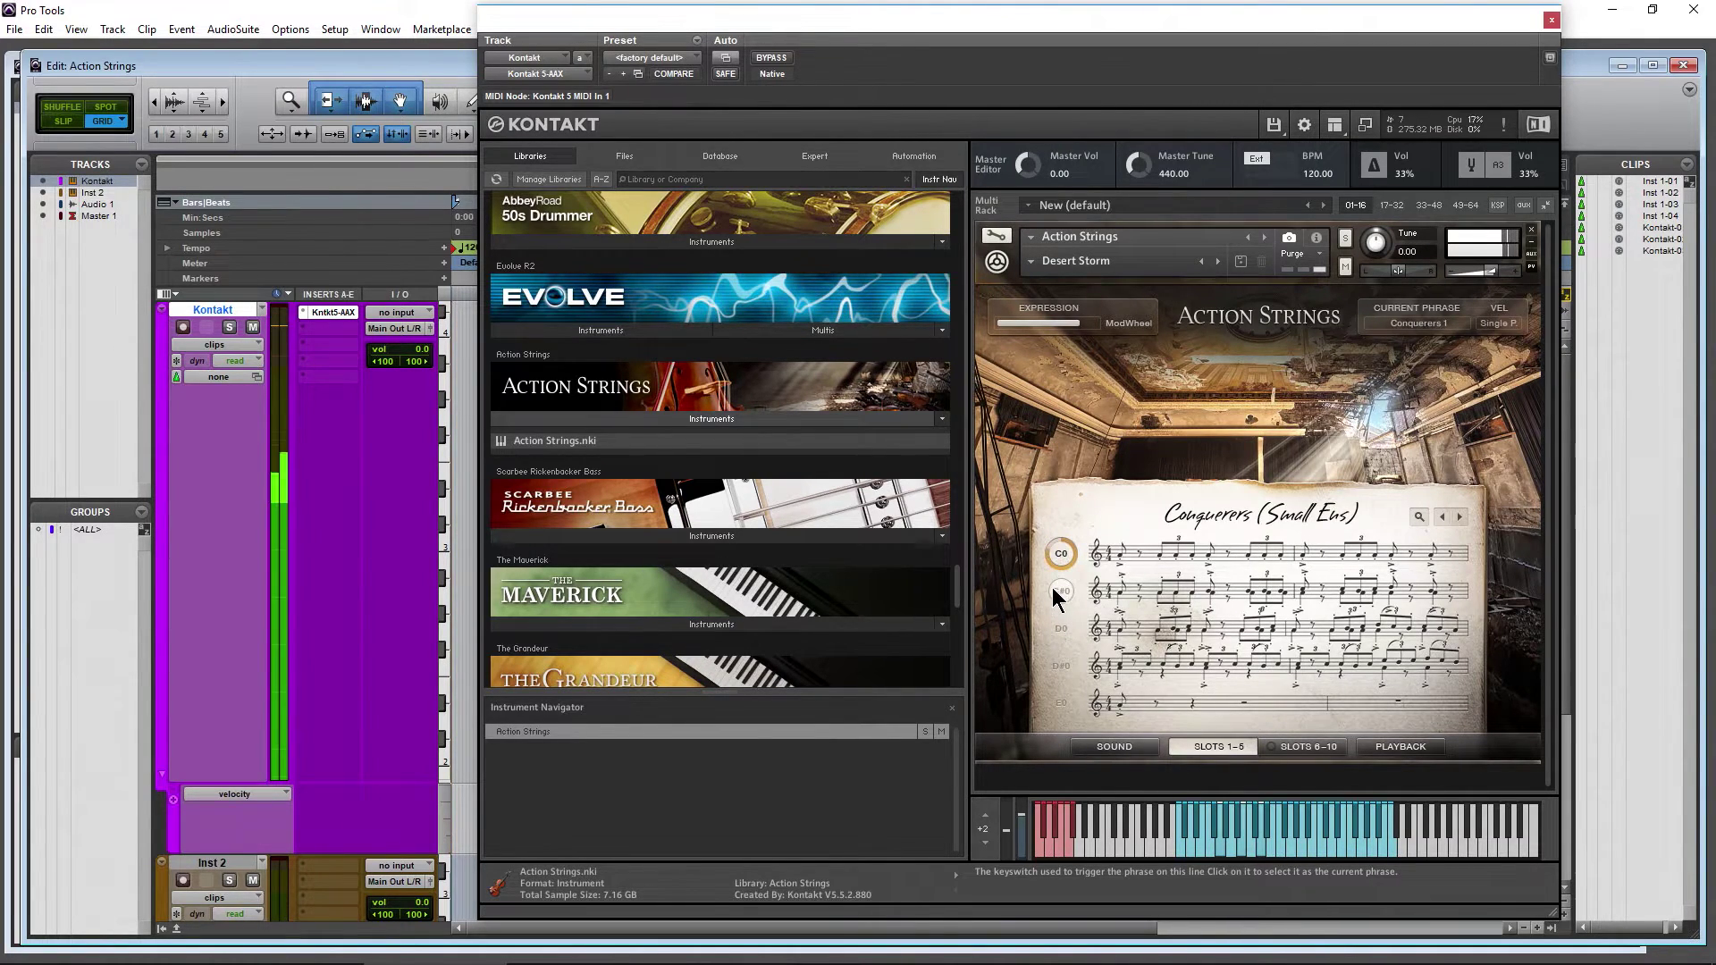
pyautogui.click(1053, 589)
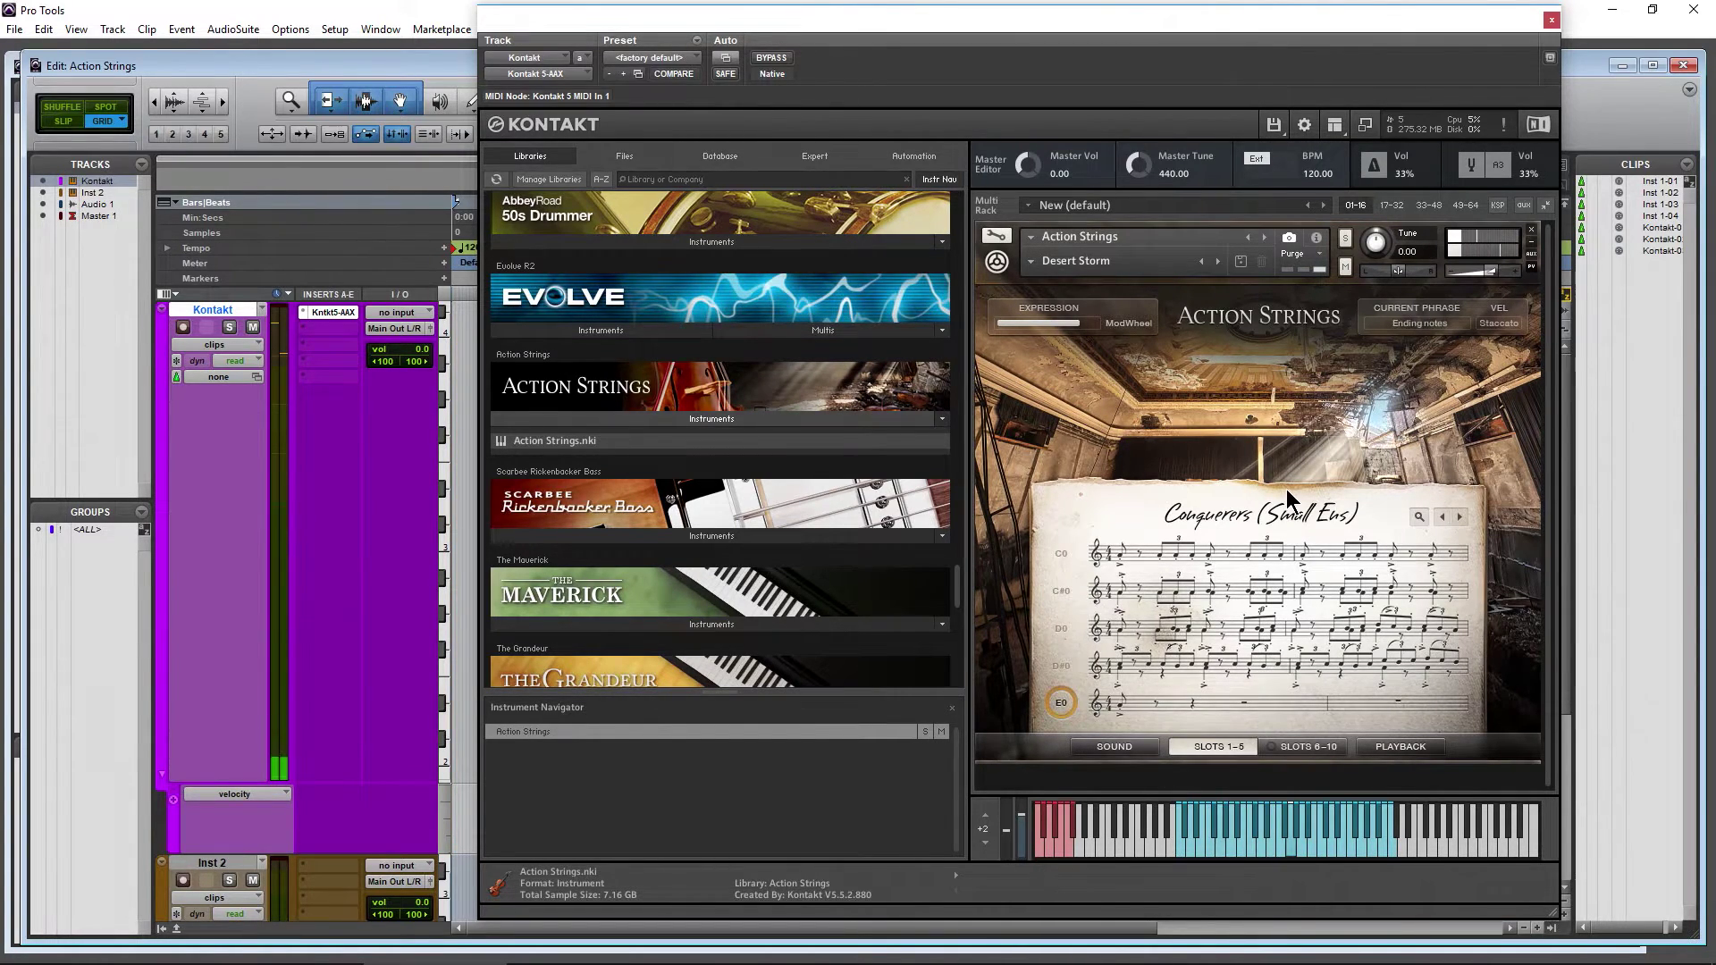
pyautogui.click(1060, 628)
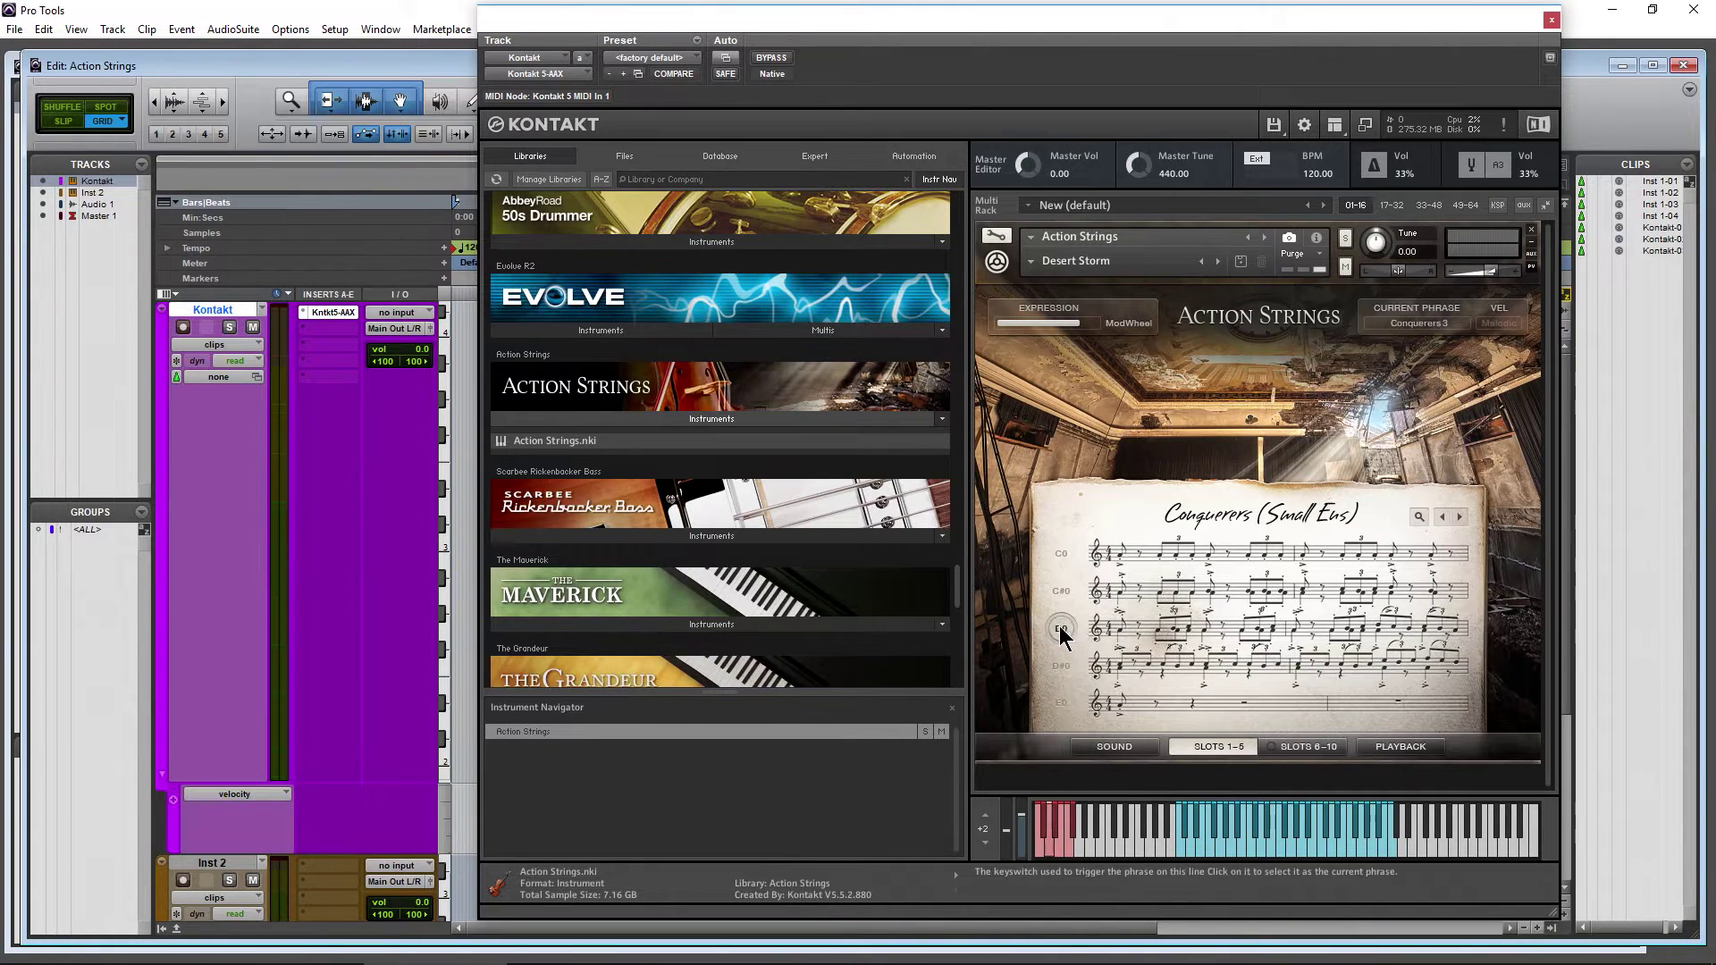
pyautogui.click(1244, 852)
pyautogui.click(1242, 834)
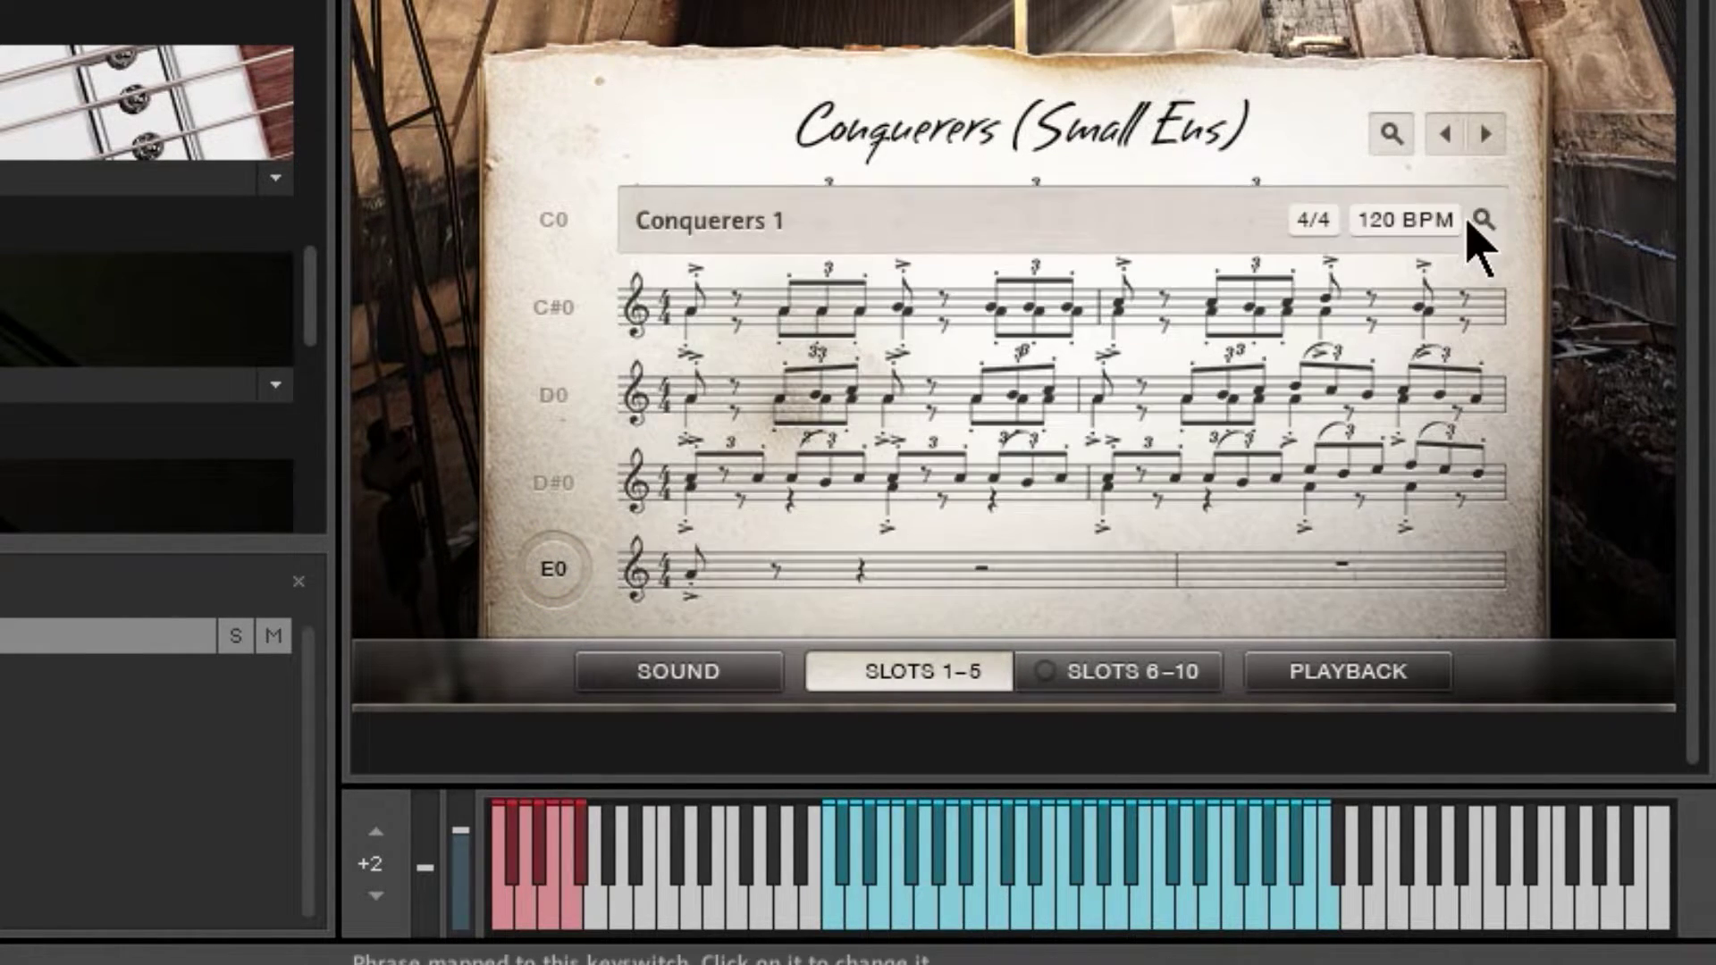
# Load The Chase (Small Ens) theme and audition its phrases, including C0 and C#0
pyautogui.click(1487, 134)
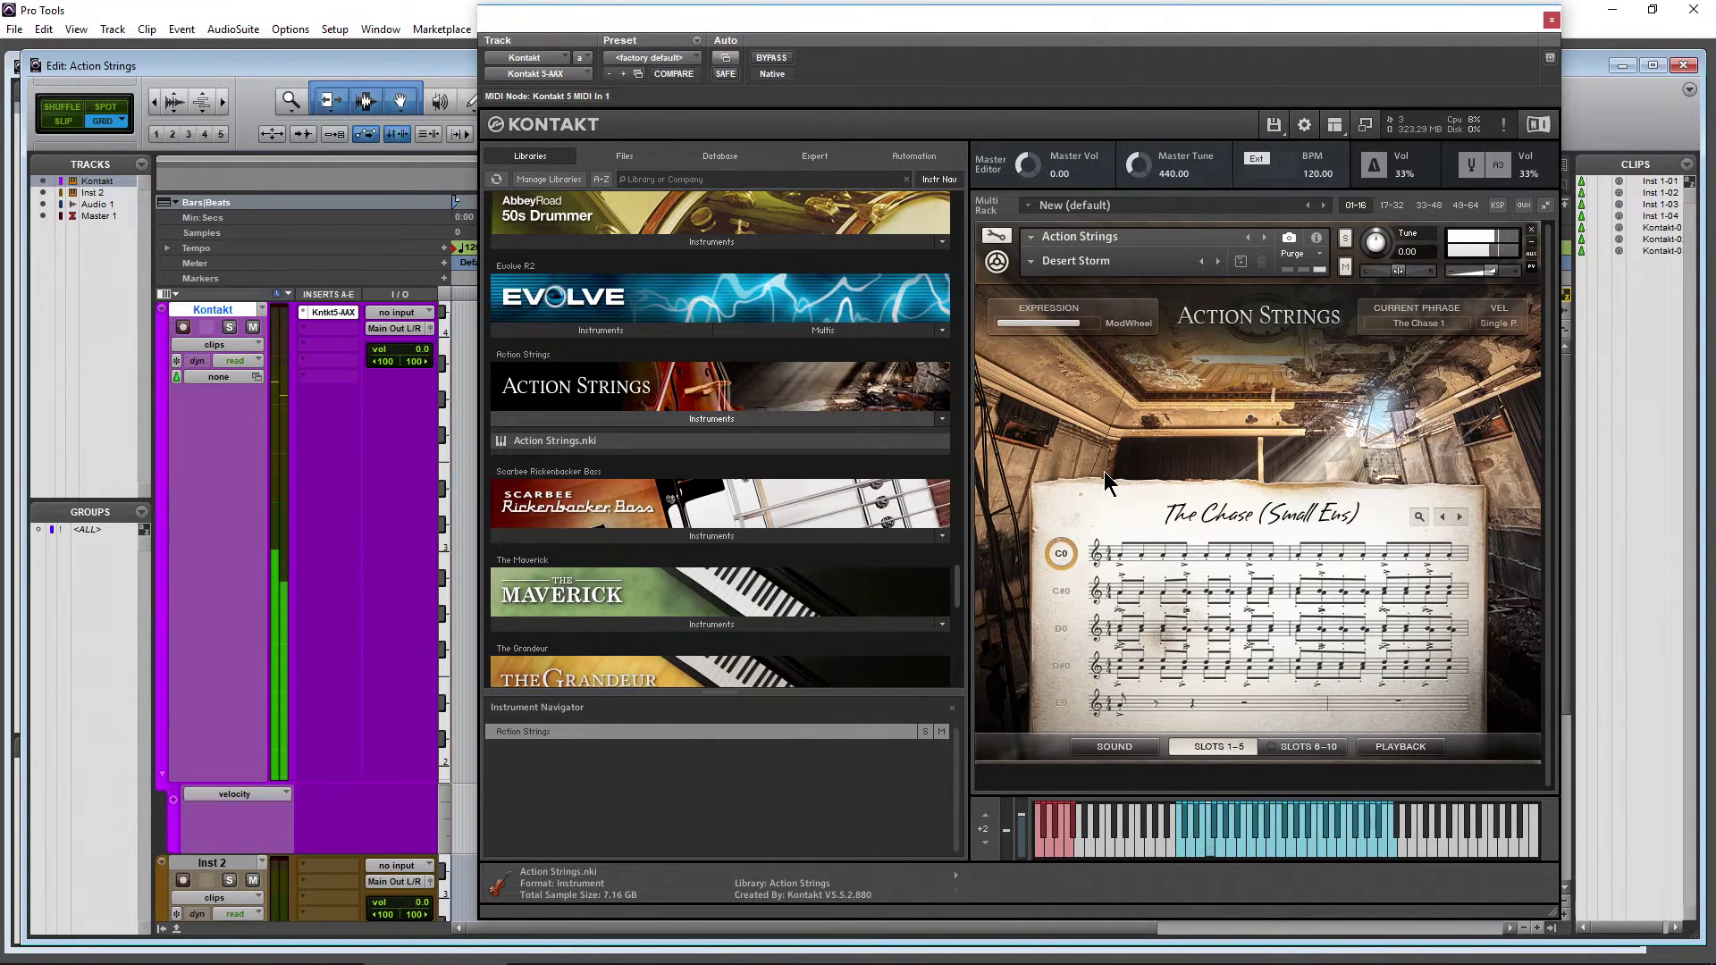
pyautogui.click(1062, 592)
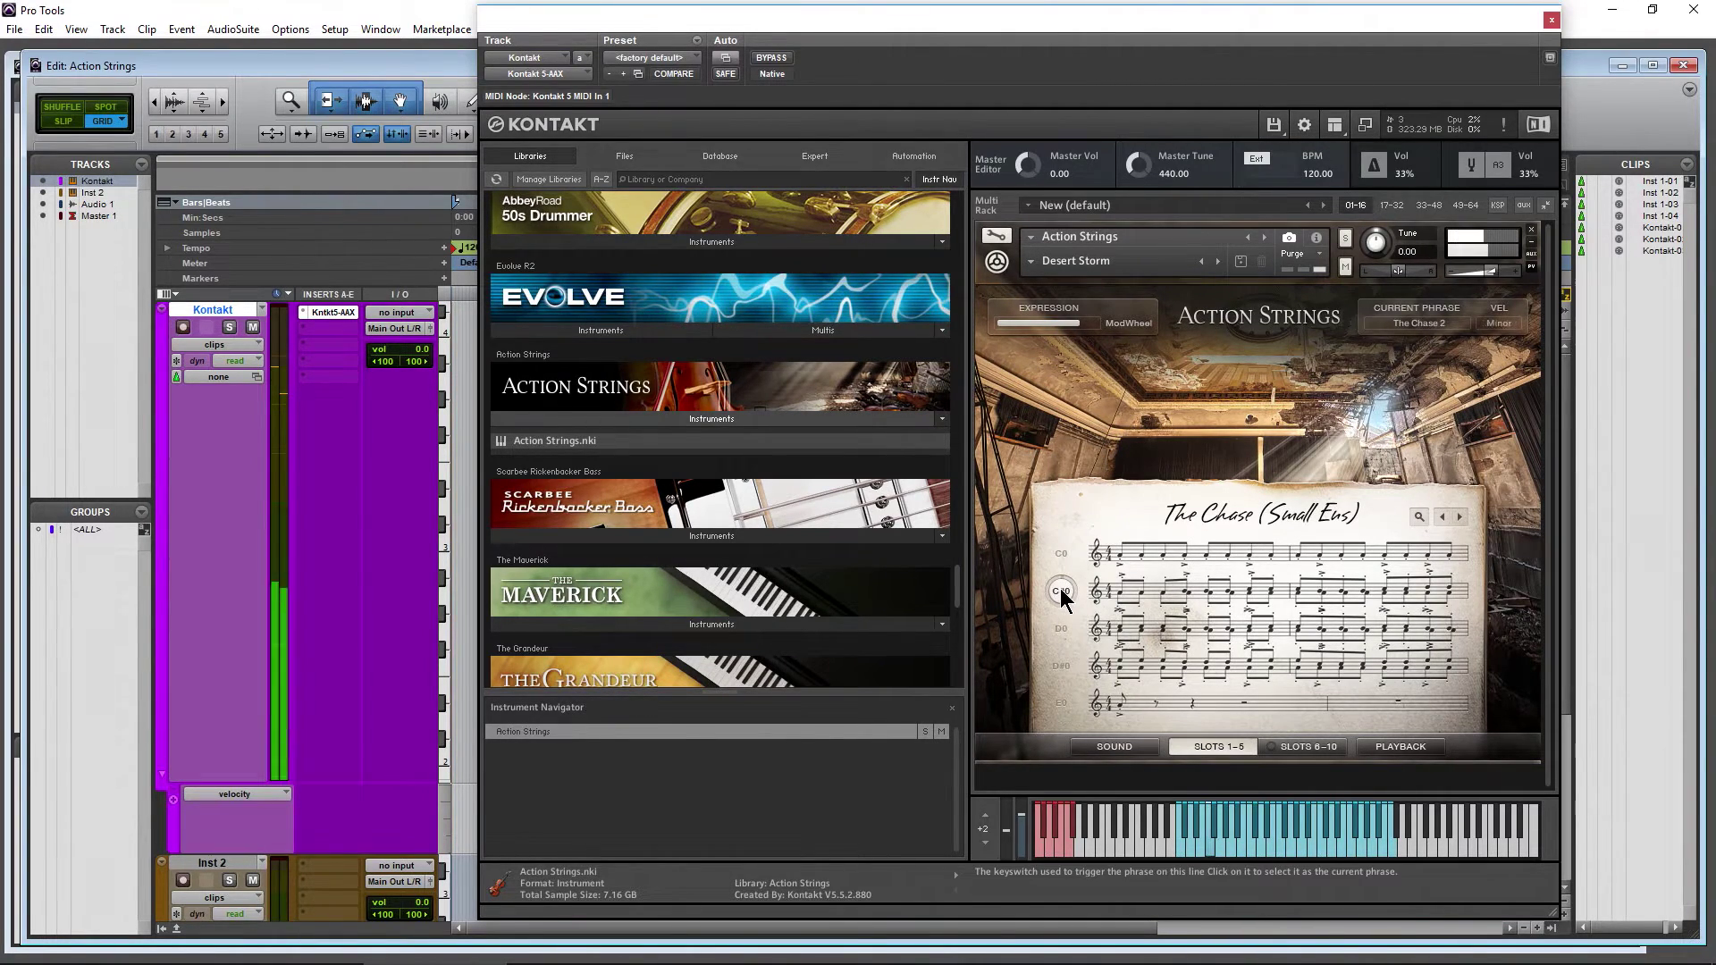
pyautogui.moveTo(1126, 594)
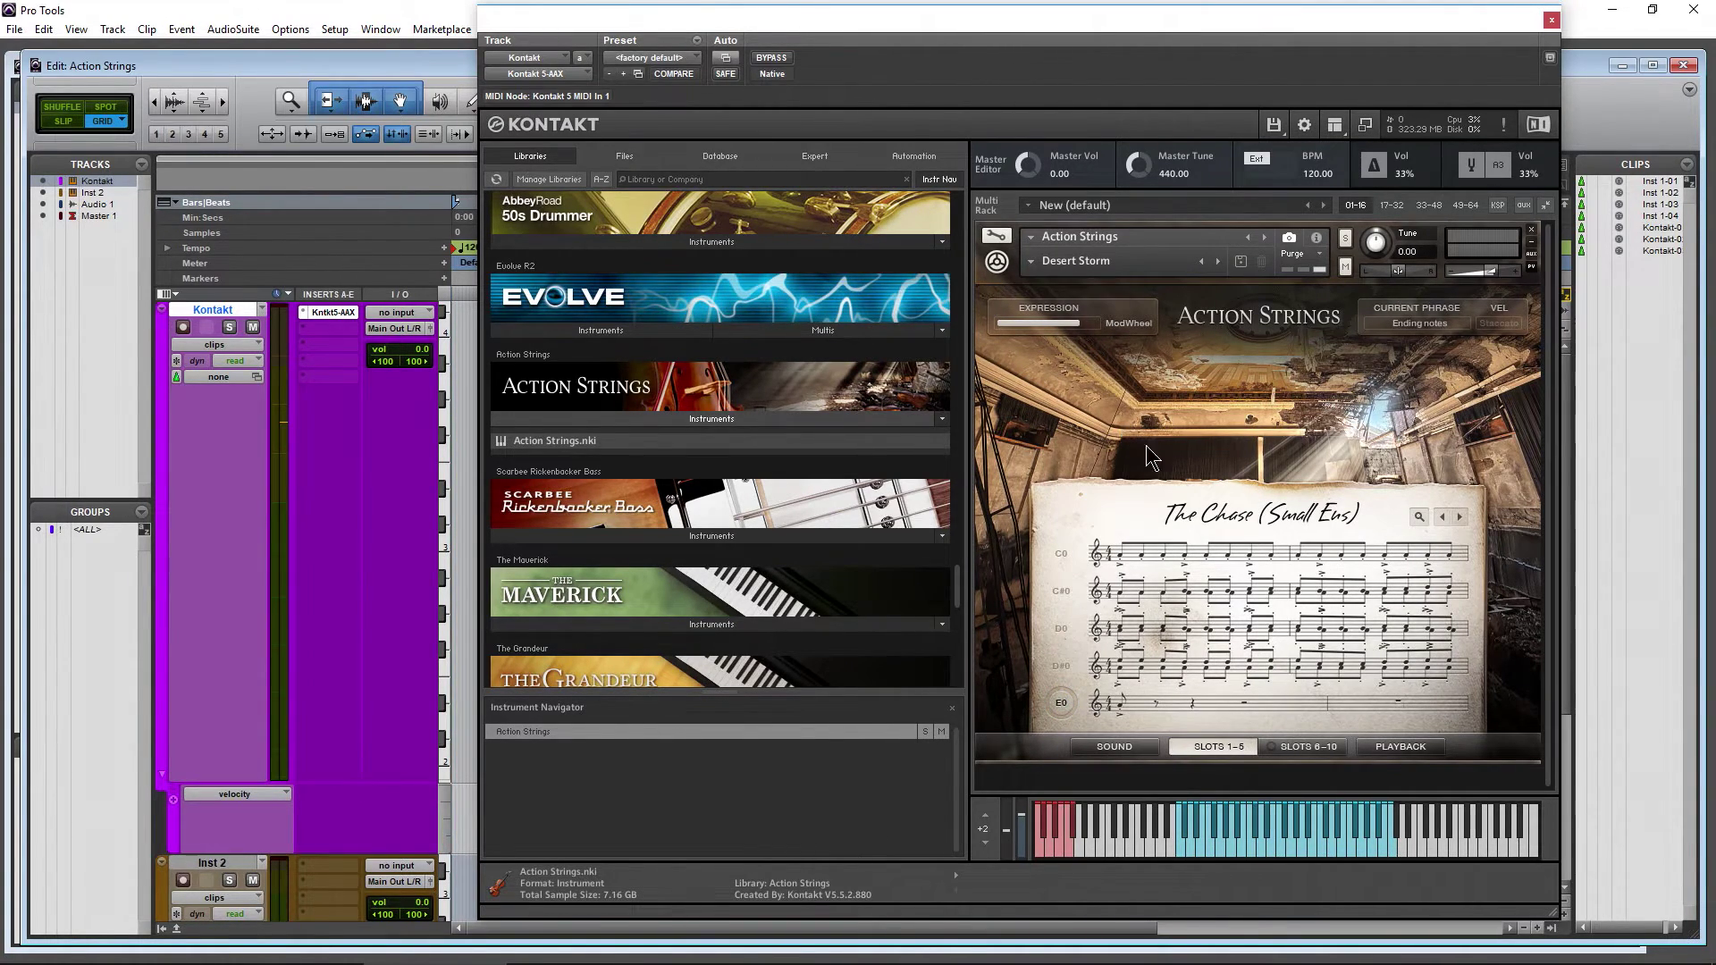
# Advance through the themes, including Odd Rhythms 5/4, until Basic Rhythms Low is loaded
pyautogui.click(1458, 518)
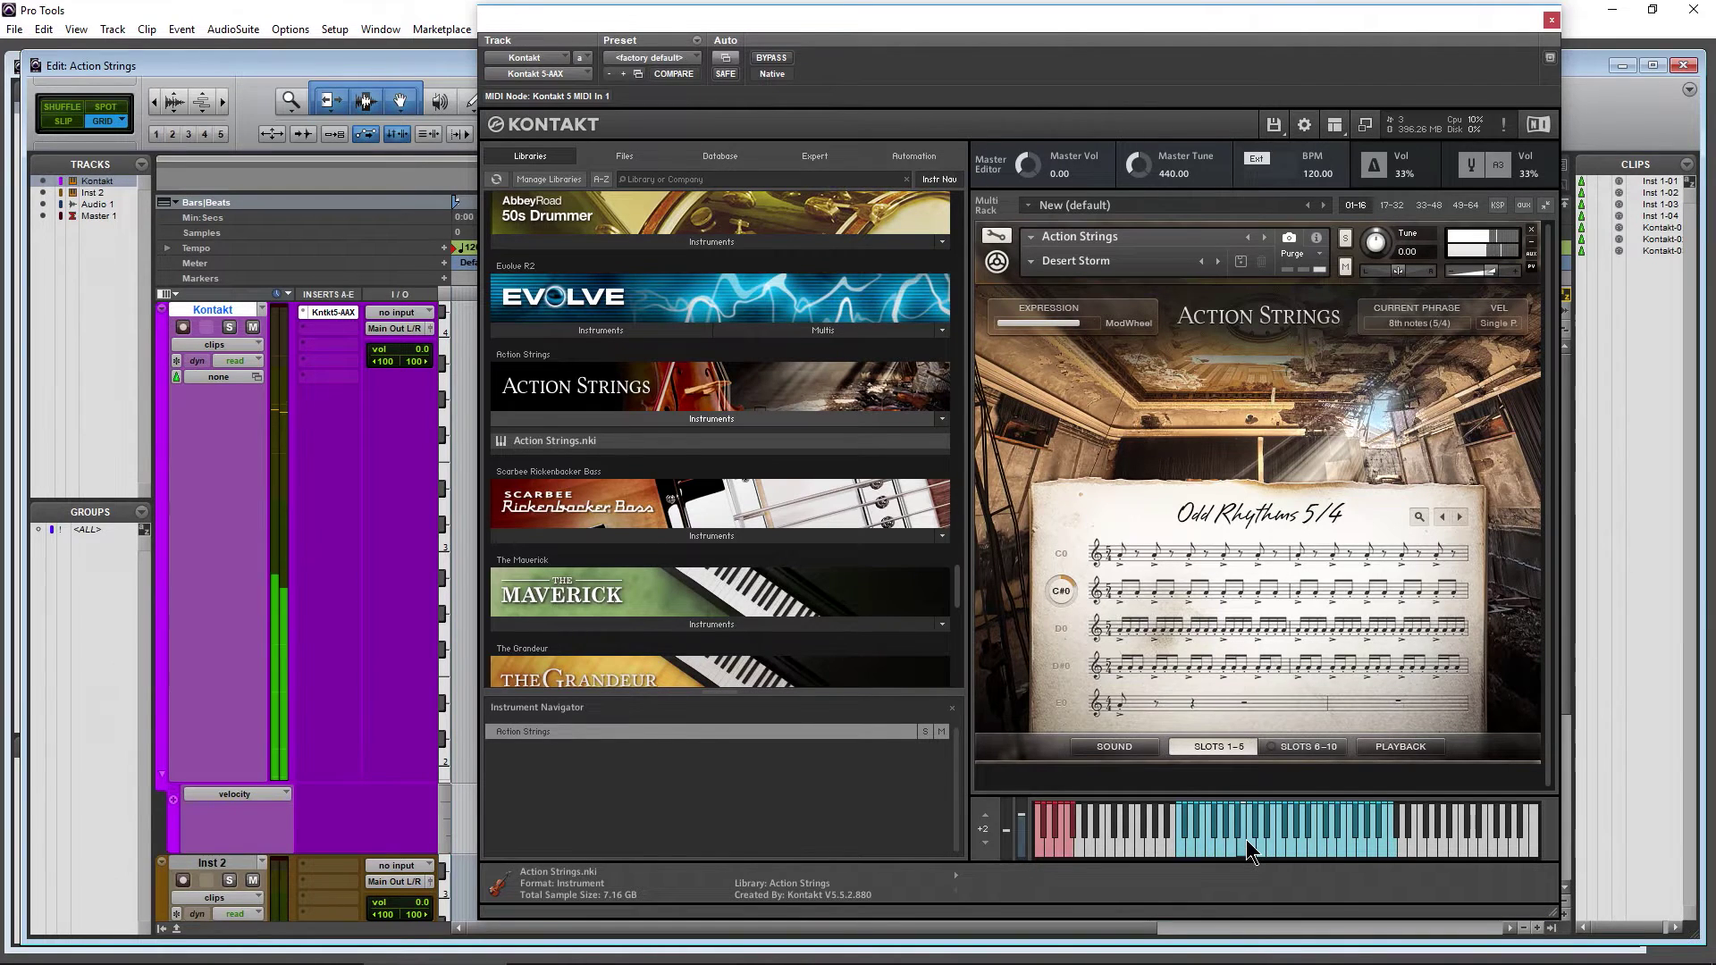
pyautogui.click(1455, 516)
pyautogui.click(1461, 515)
pyautogui.click(1461, 516)
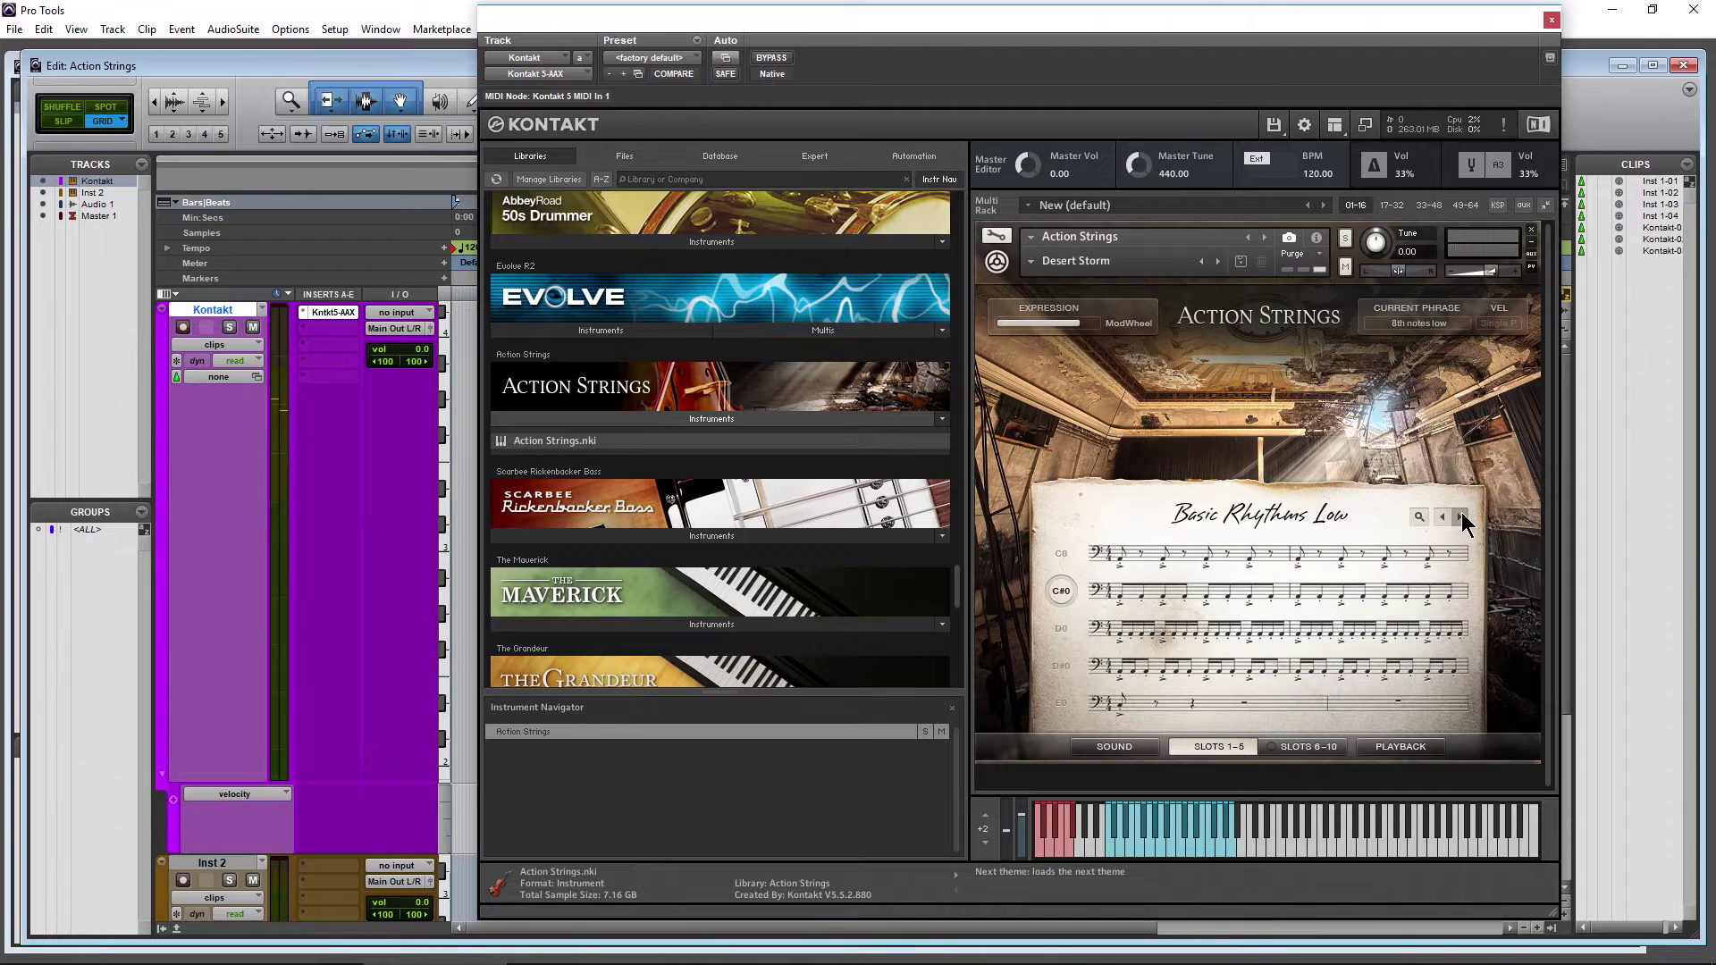
# Audition the C#0 8th-note and D0 16th-note phrases of the Basic Rhythms Low theme on its low key range
pyautogui.click(1138, 845)
pyautogui.click(1139, 837)
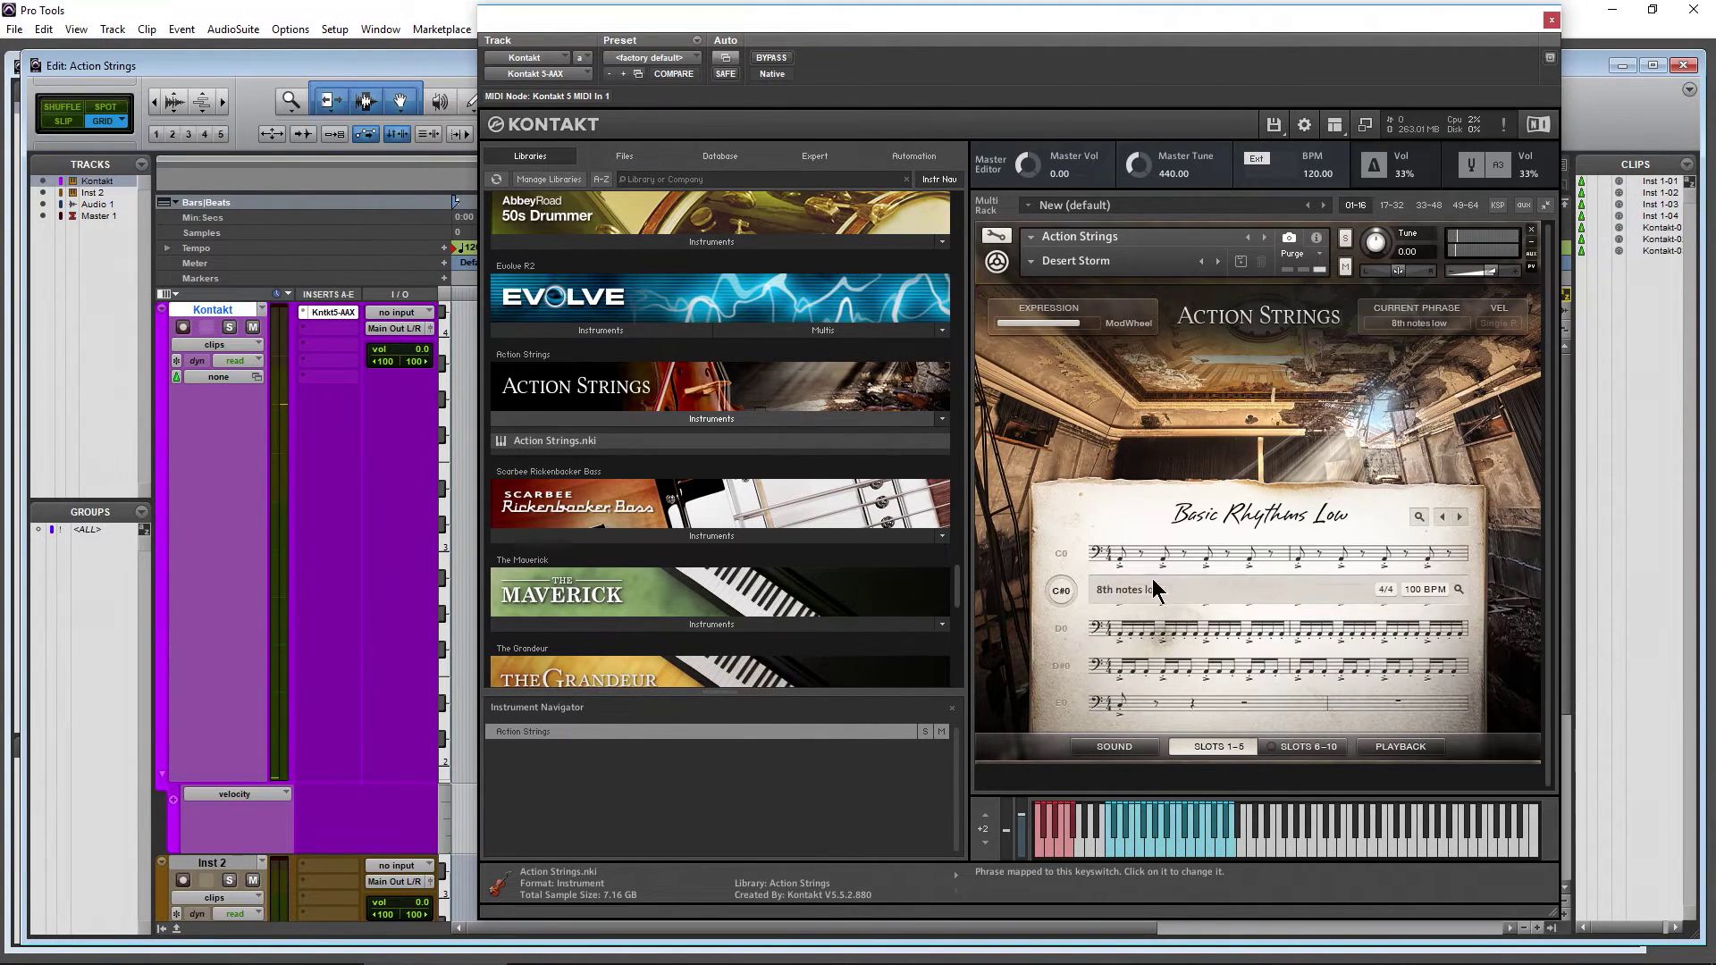
pyautogui.click(1156, 841)
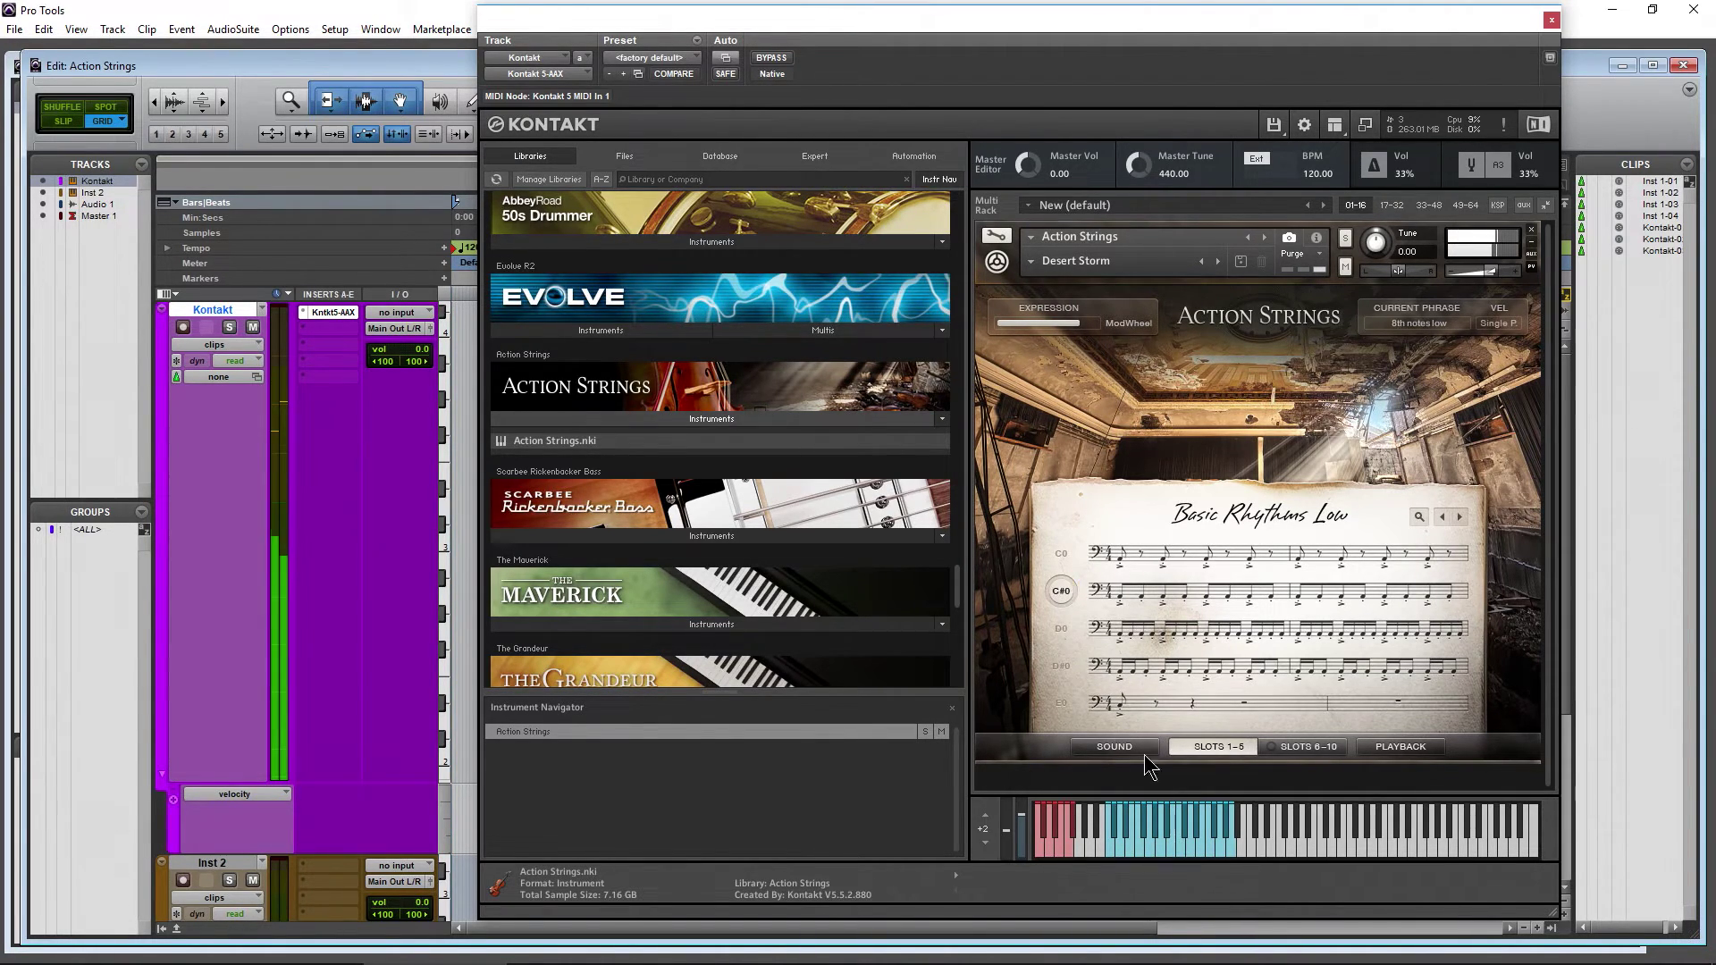
pyautogui.click(1061, 628)
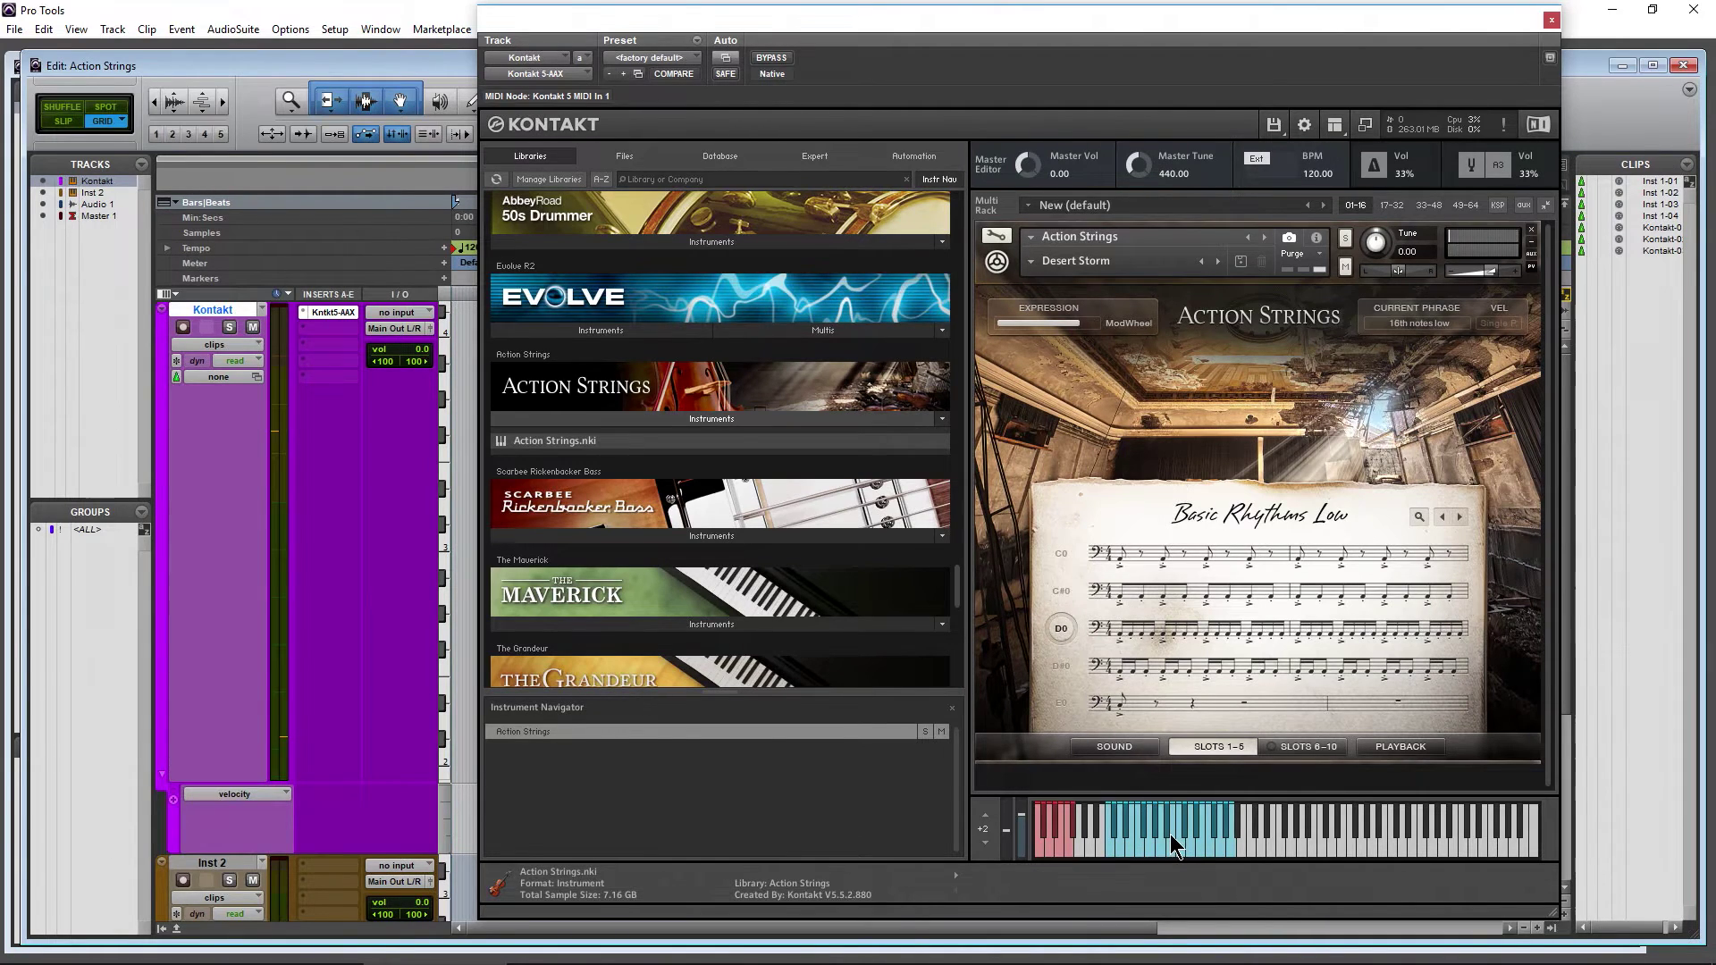
pyautogui.click(1172, 845)
# Show the Action Strings instrument's info view with its output, MIDI channel, voices and memory
pyautogui.click(1316, 237)
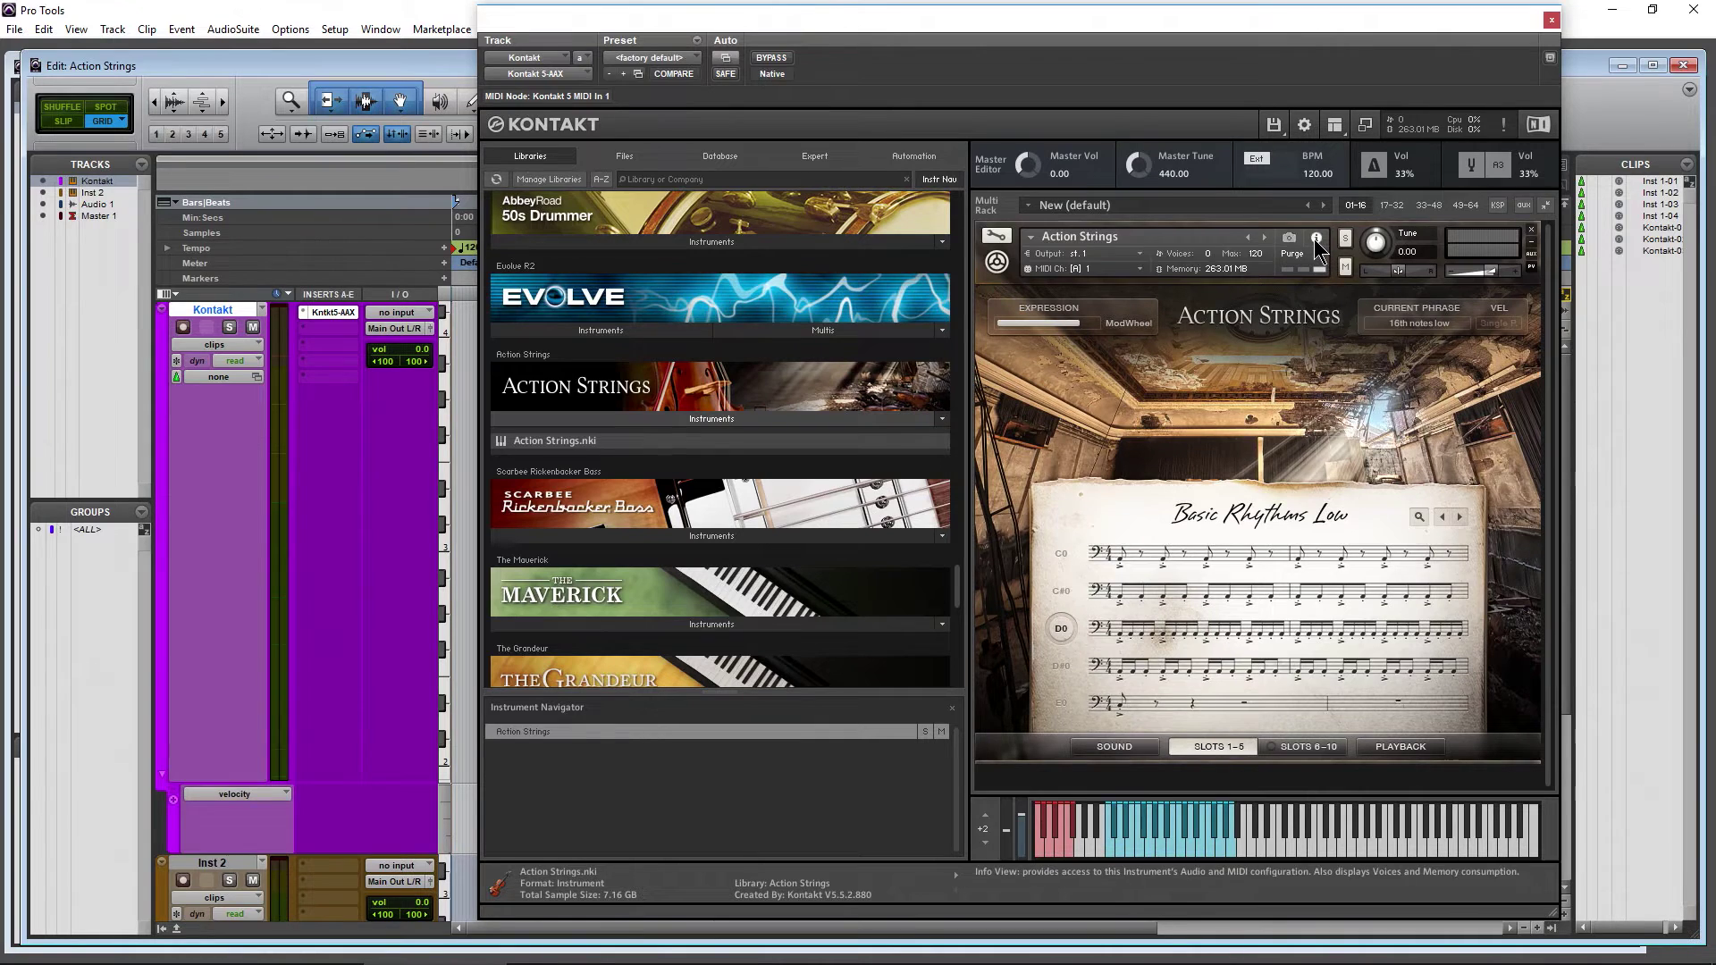
pyautogui.click(1104, 268)
pyautogui.click(1022, 405)
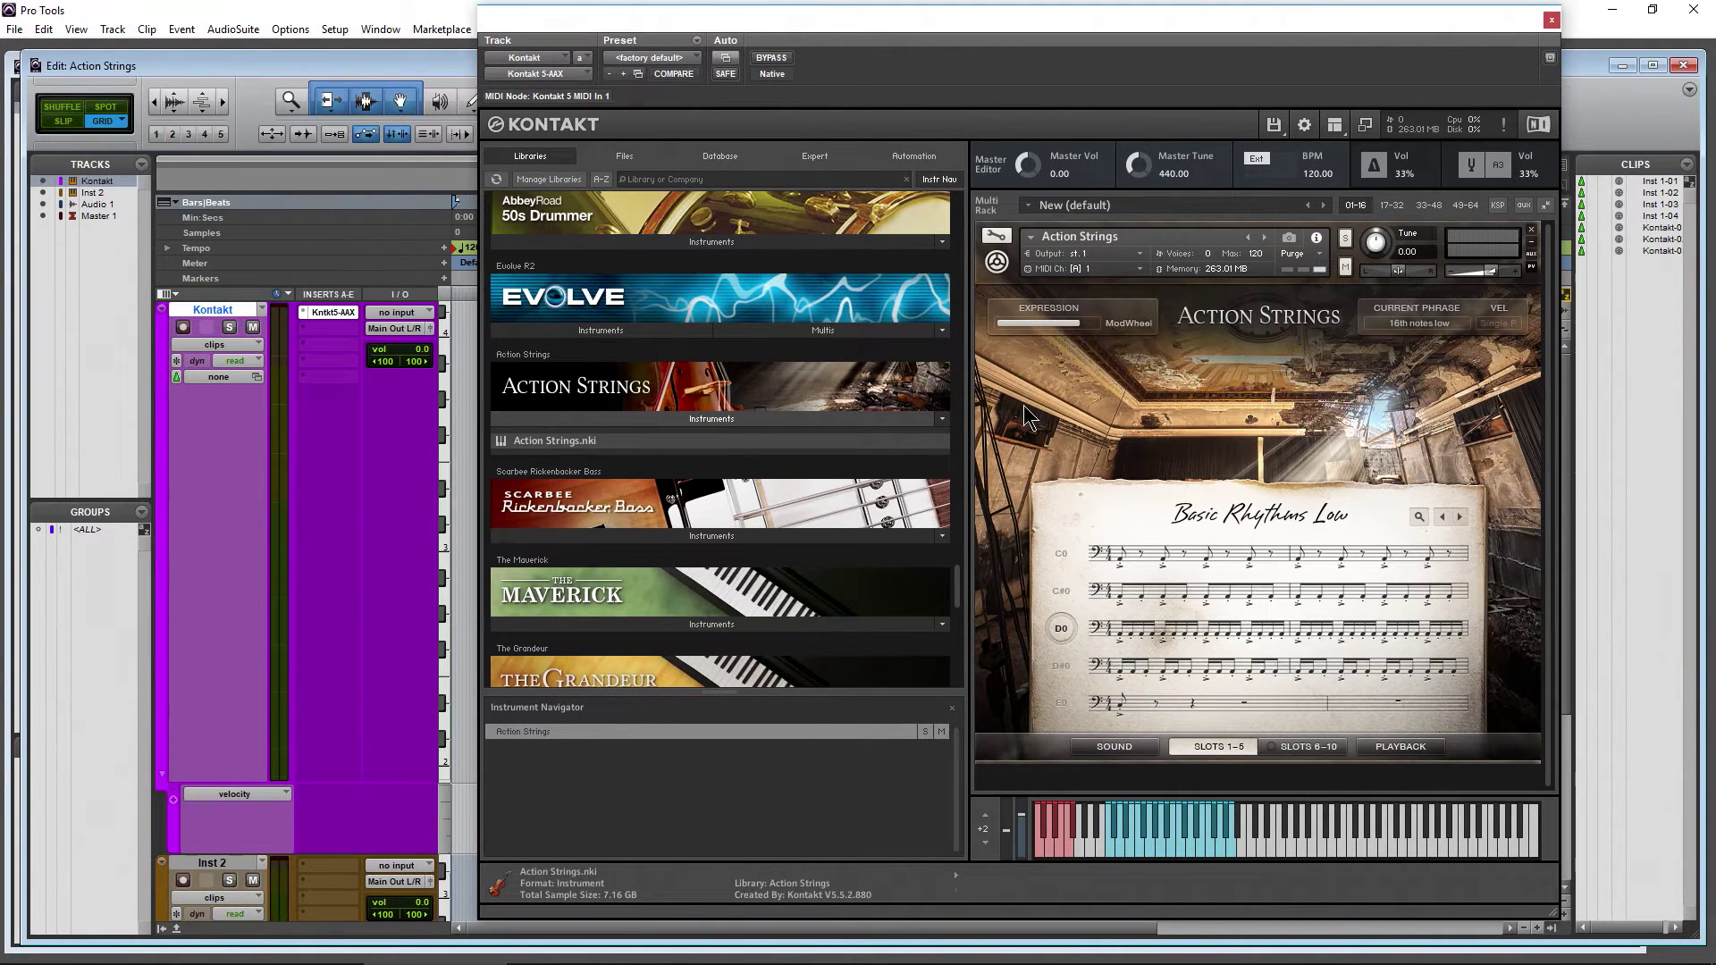
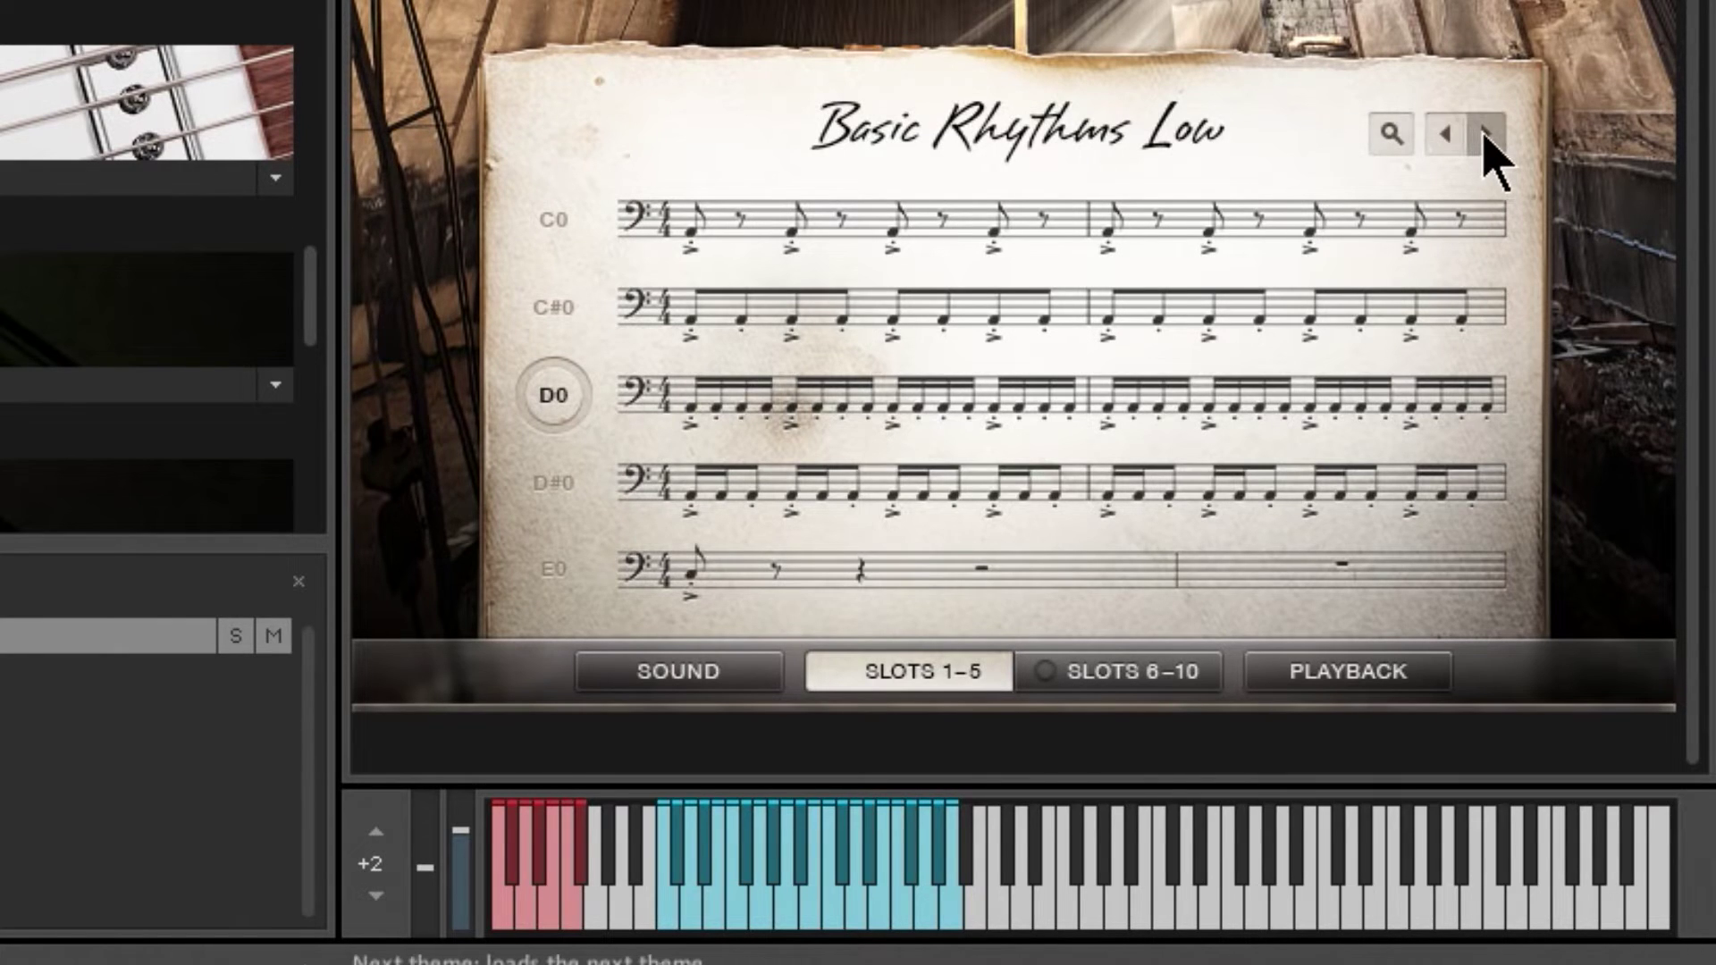
# Load the Basic Triplets Low theme and audition its D0, C#0 and C0 phrases
pyautogui.click(1486, 136)
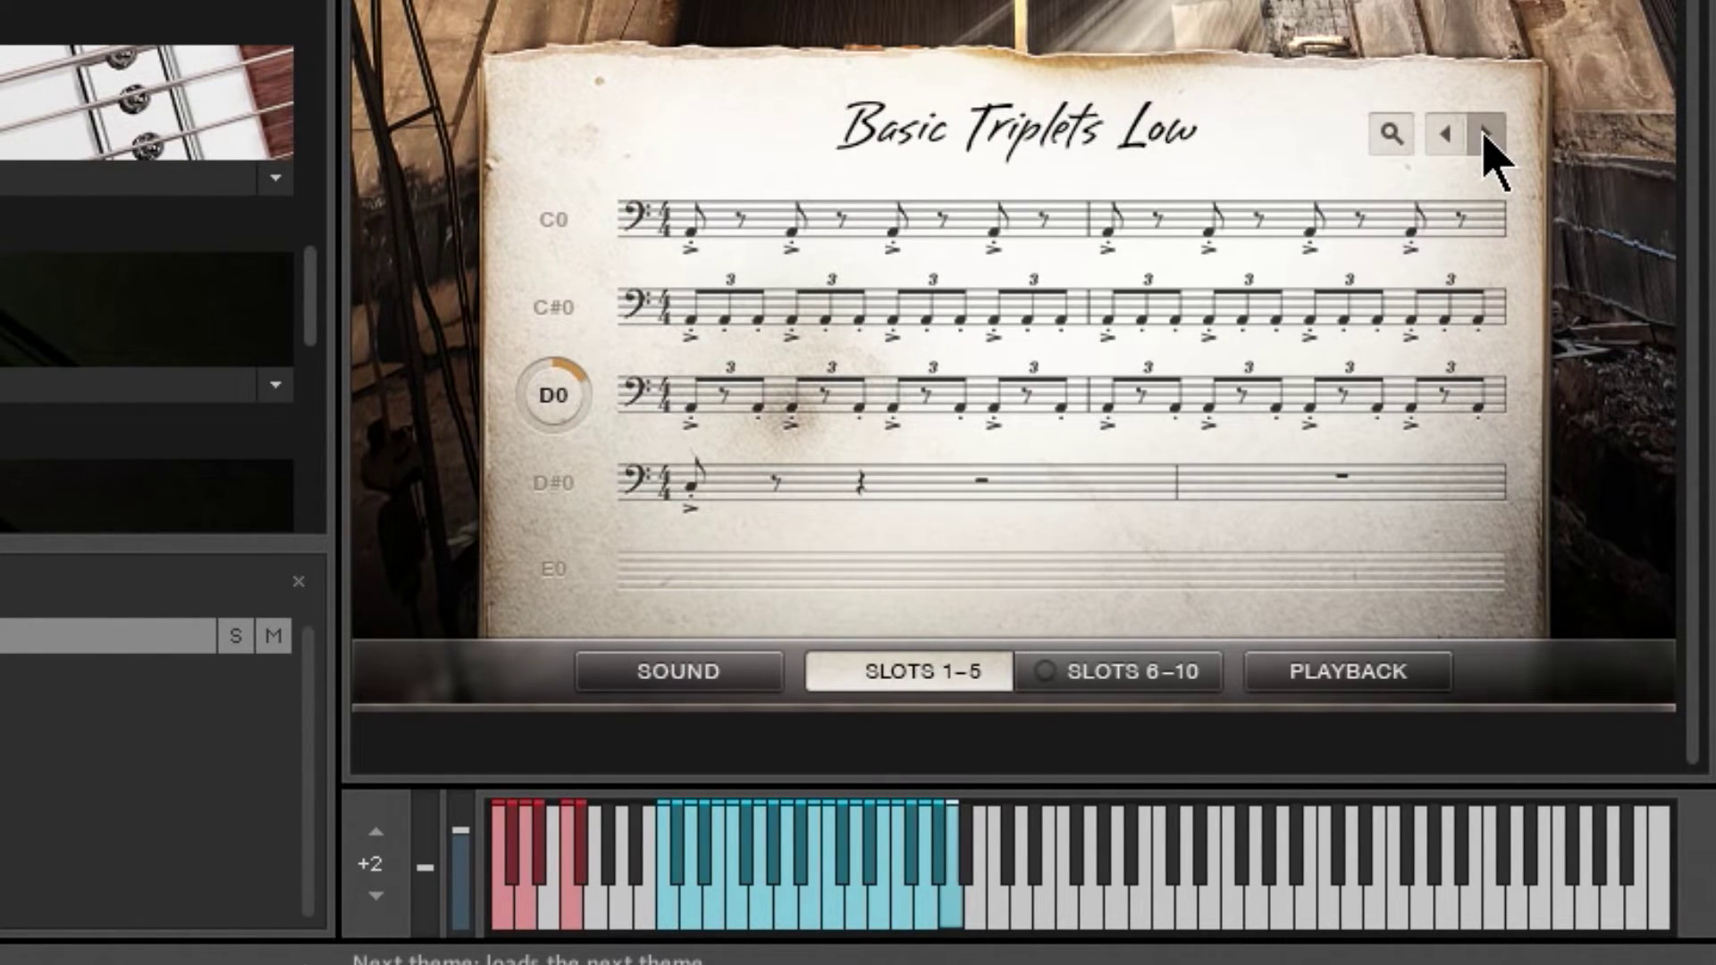
pyautogui.click(552, 307)
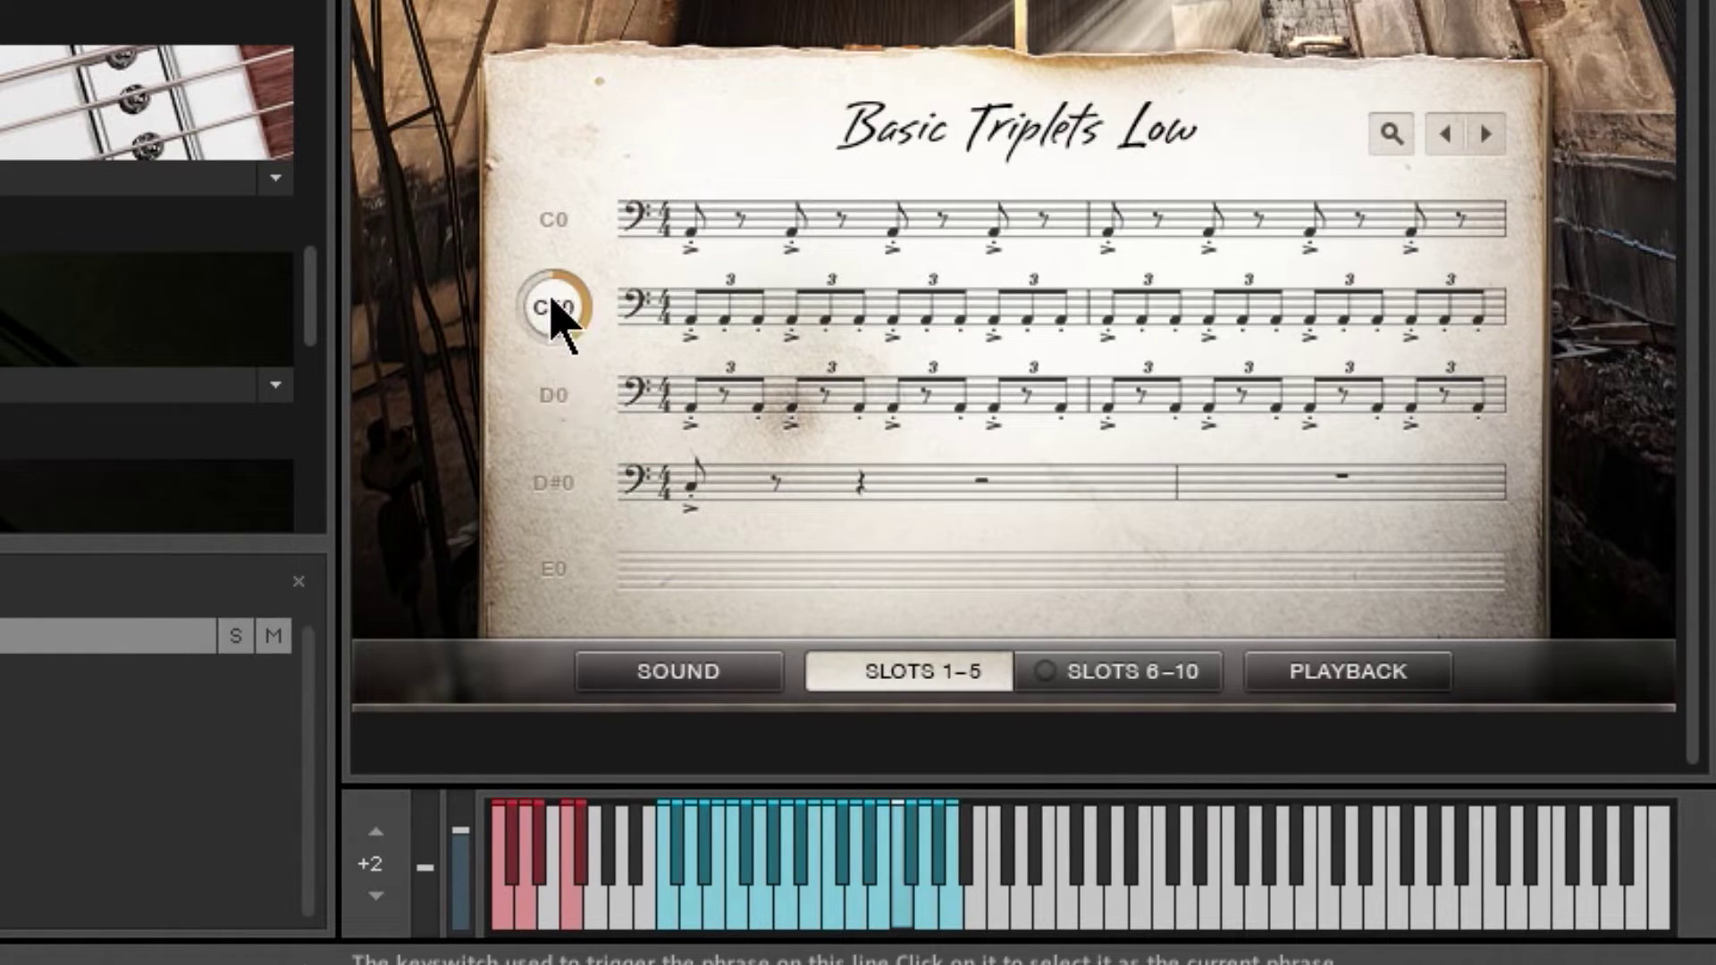
pyautogui.click(549, 238)
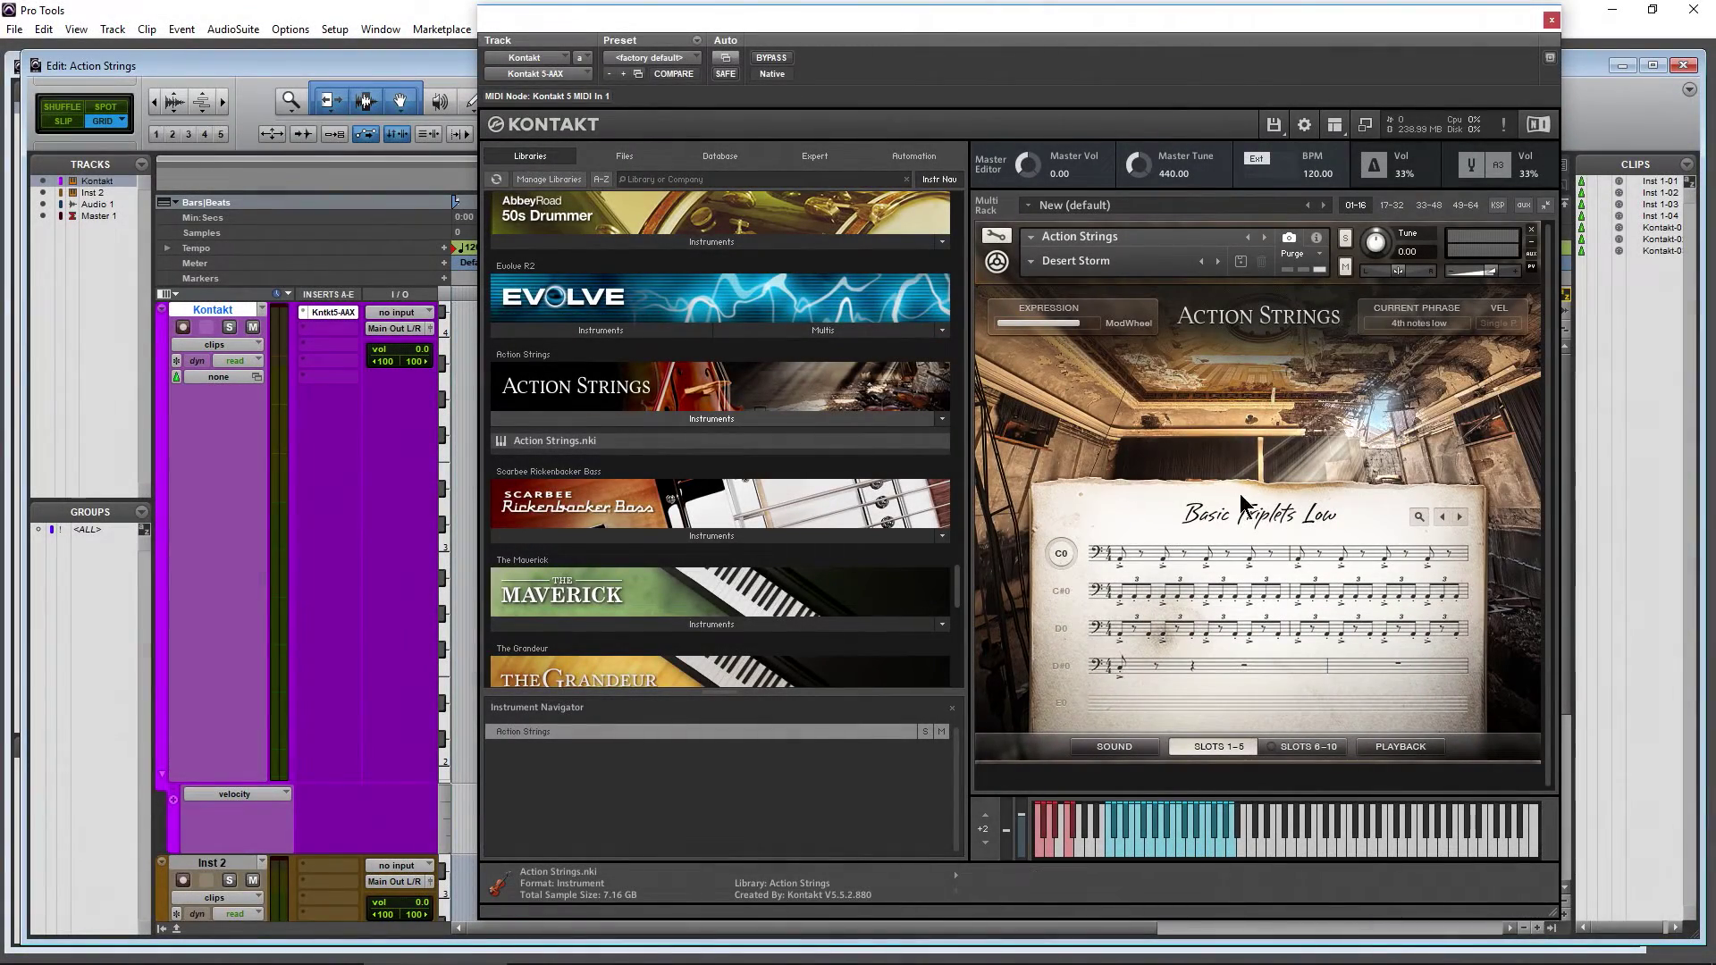
# Look through the High Ens themes without loading one, and view user slots 6–10 before returning to slots 1–5
pyautogui.moveTo(1226, 596)
pyautogui.moveTo(1225, 629)
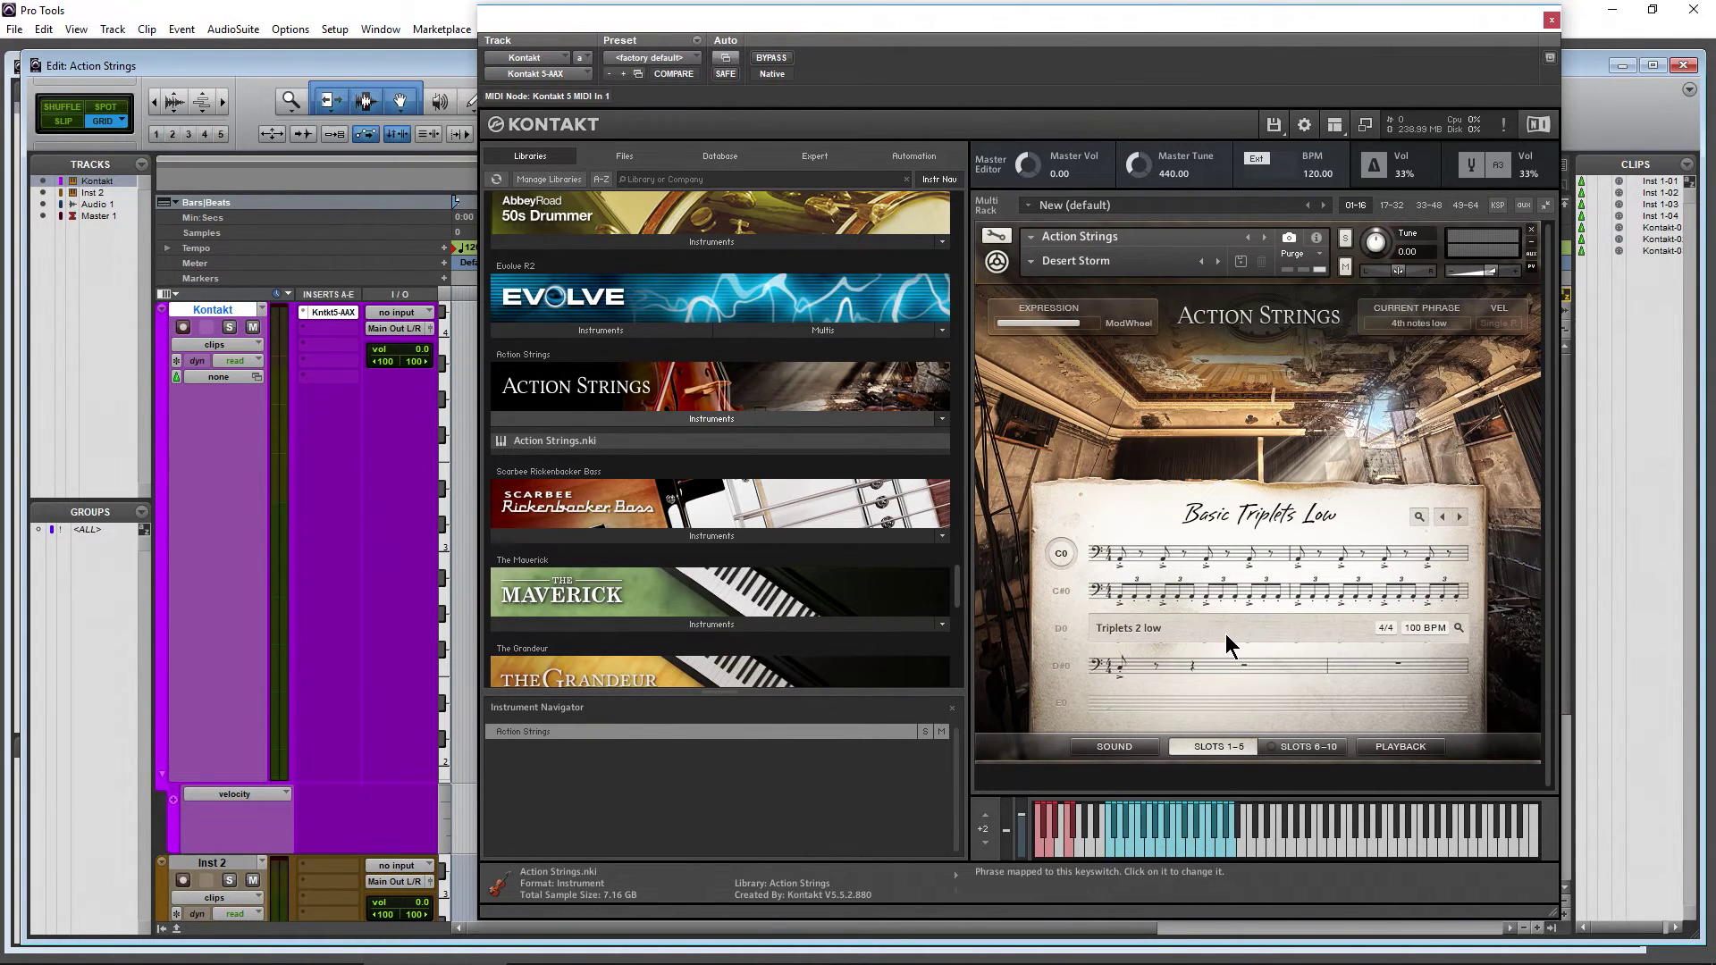
pyautogui.click(1226, 518)
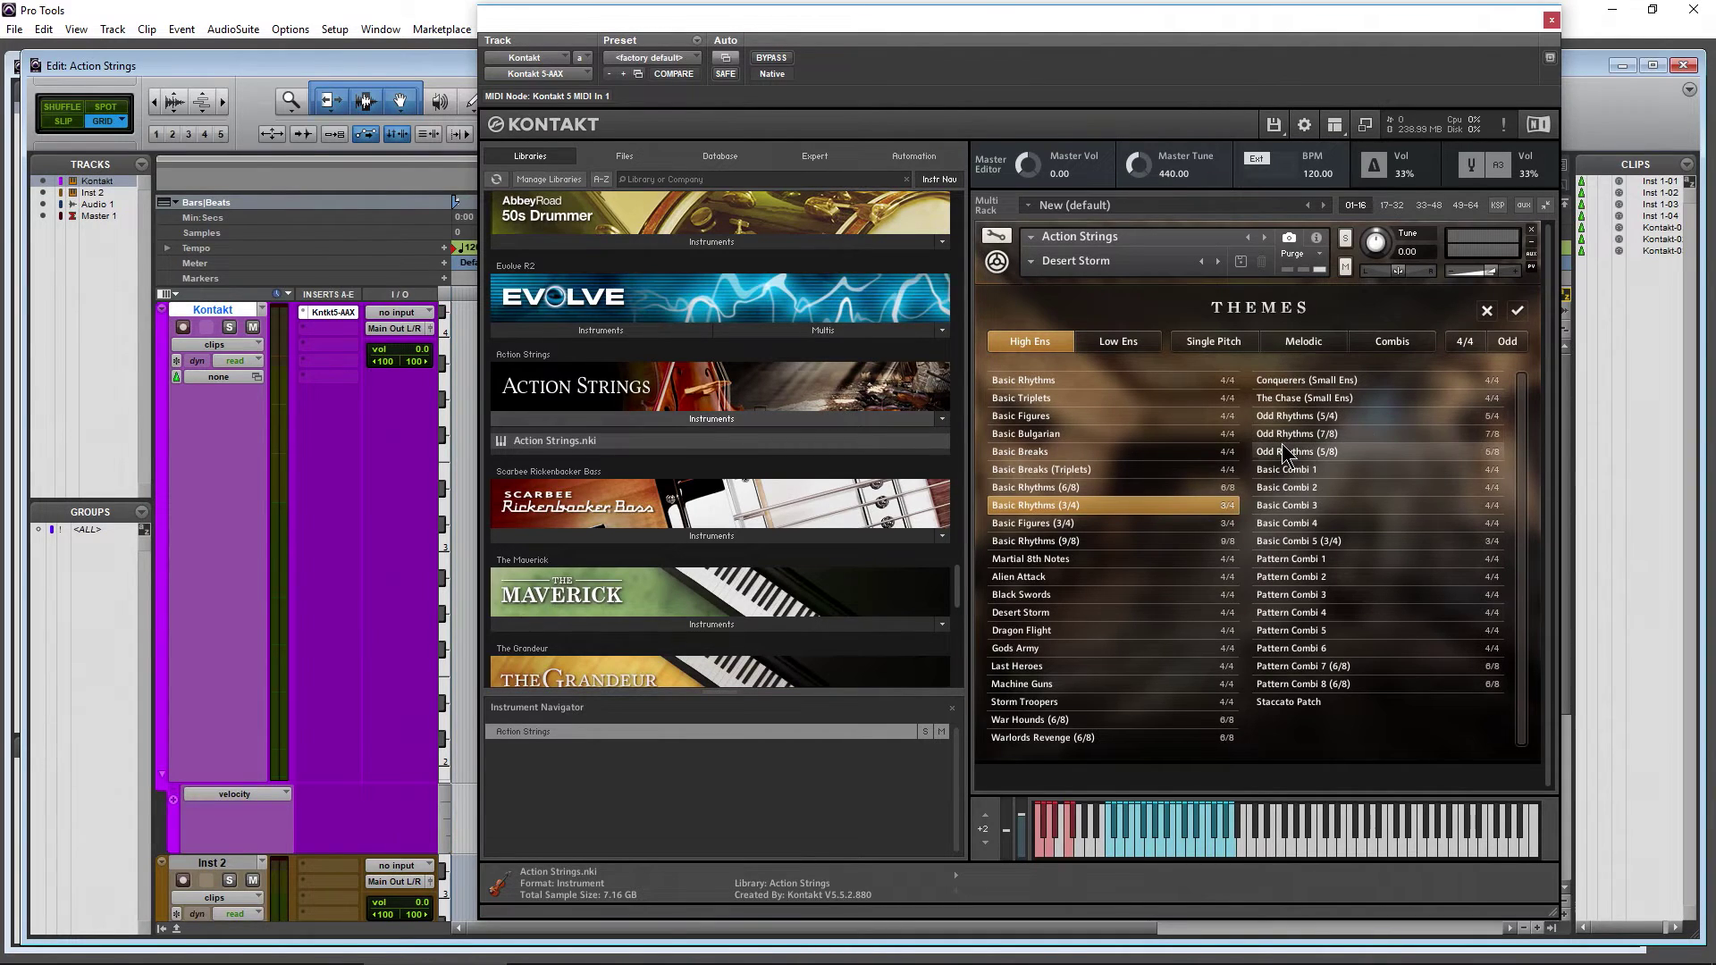
pyautogui.click(1485, 310)
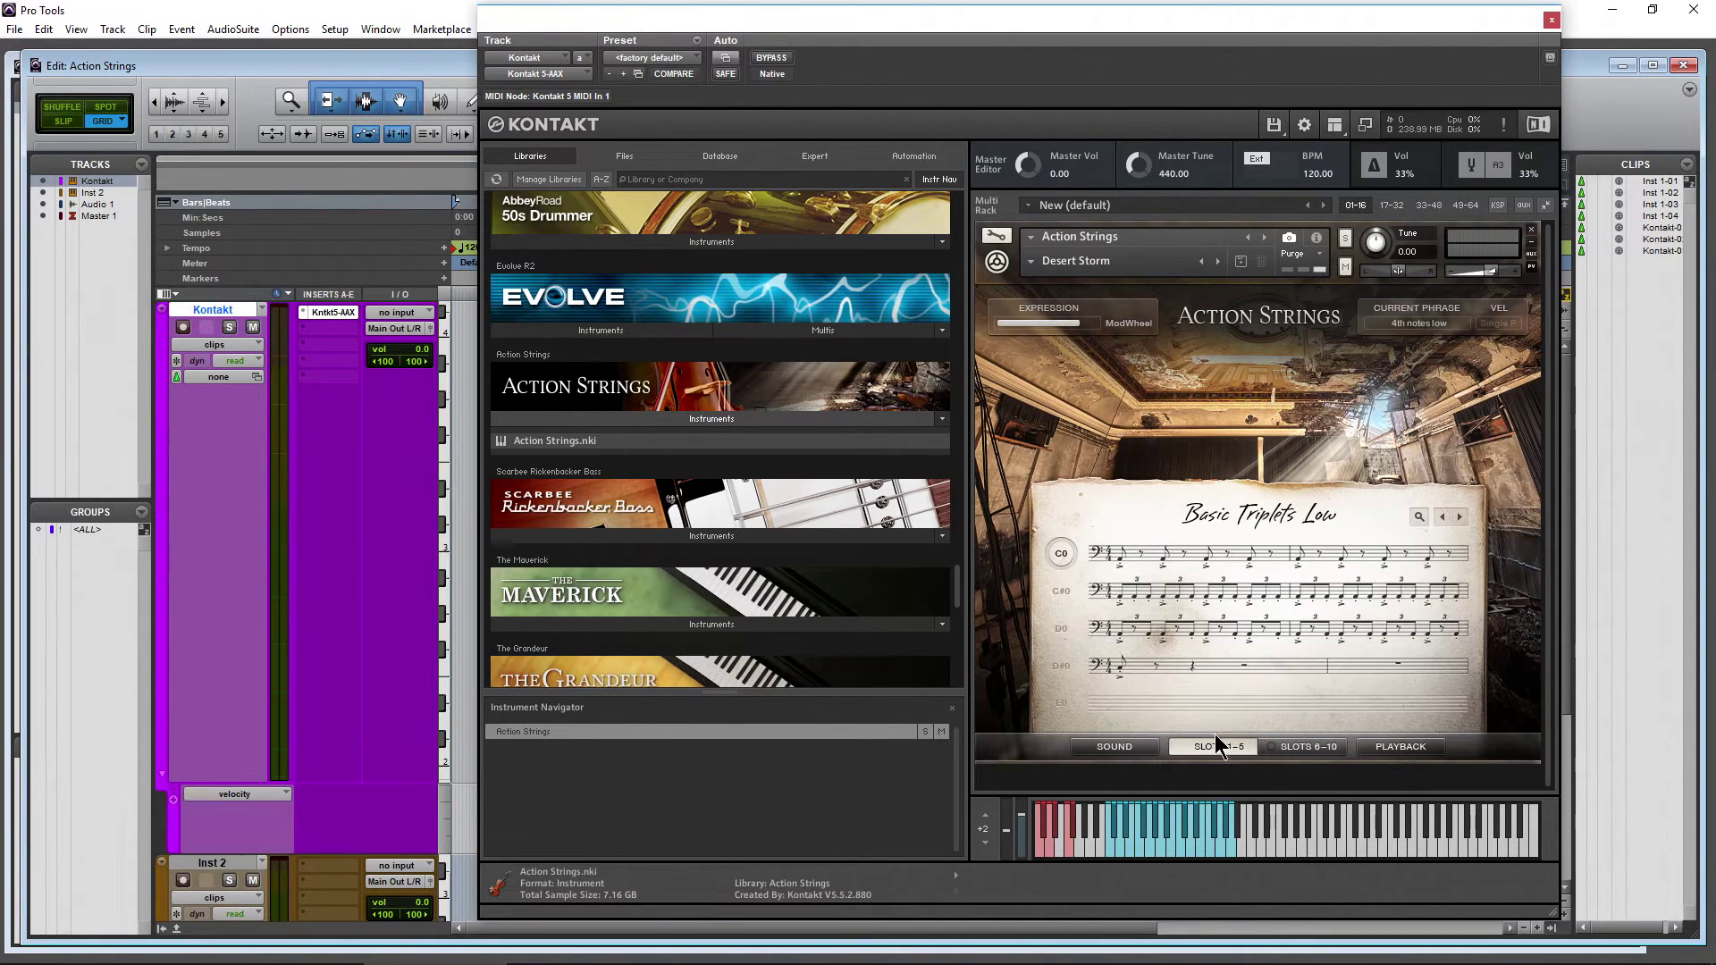
pyautogui.click(1319, 747)
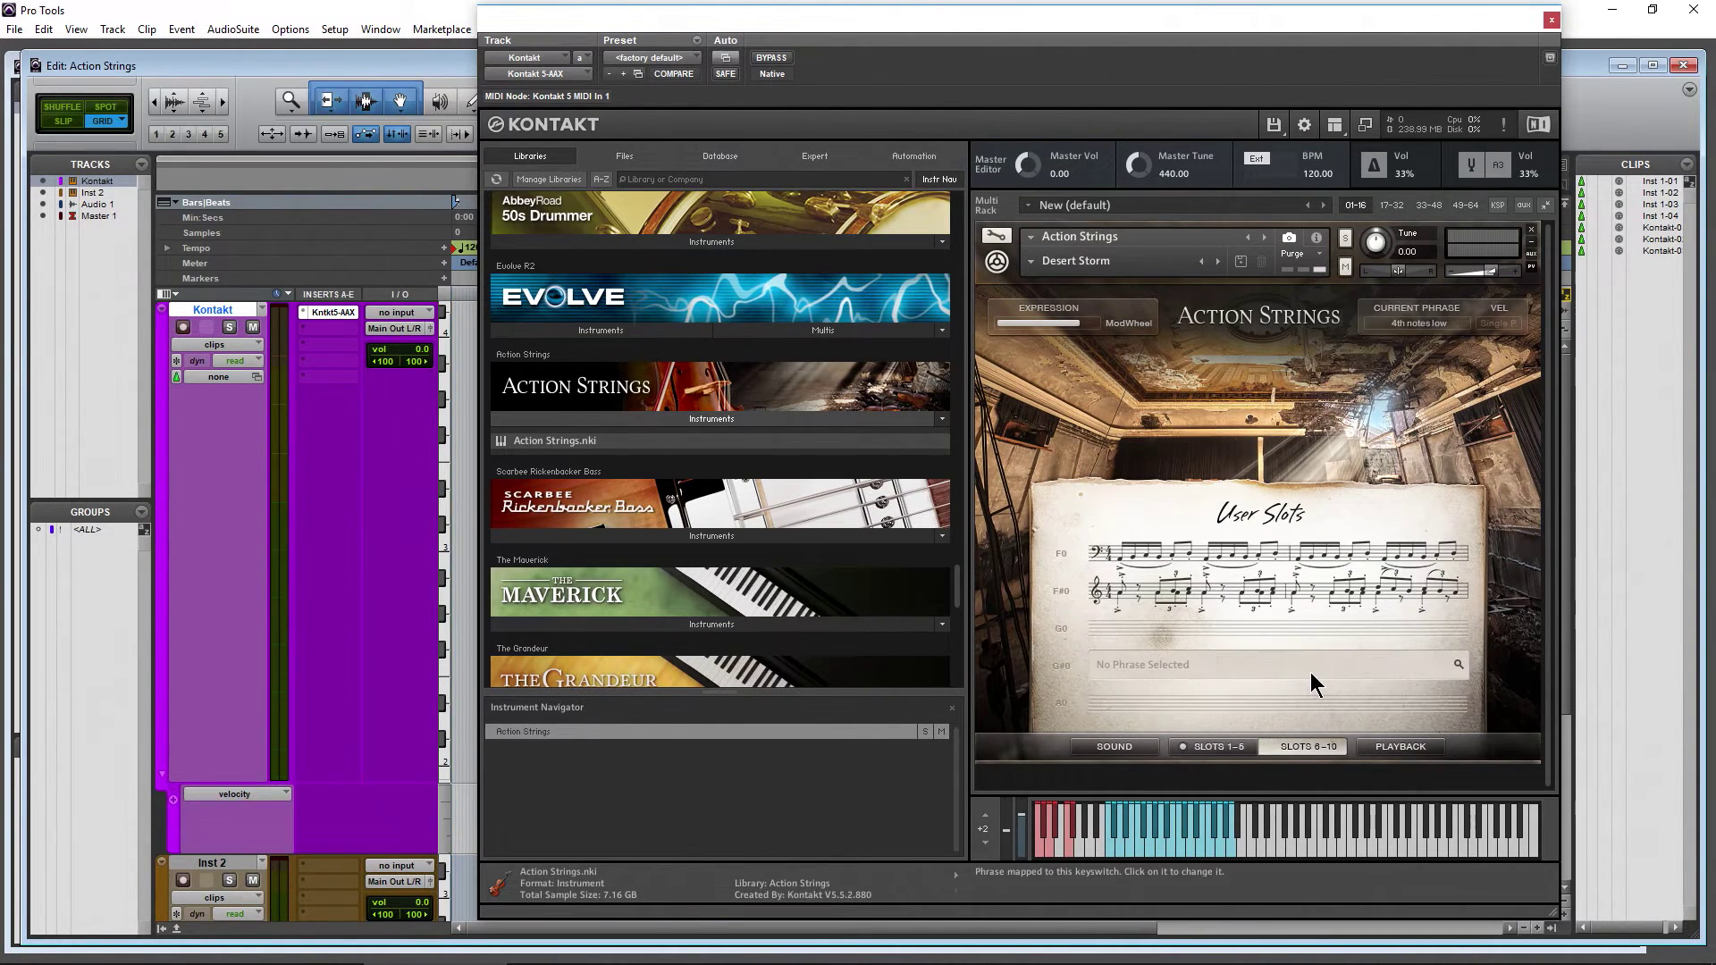
pyautogui.click(1212, 747)
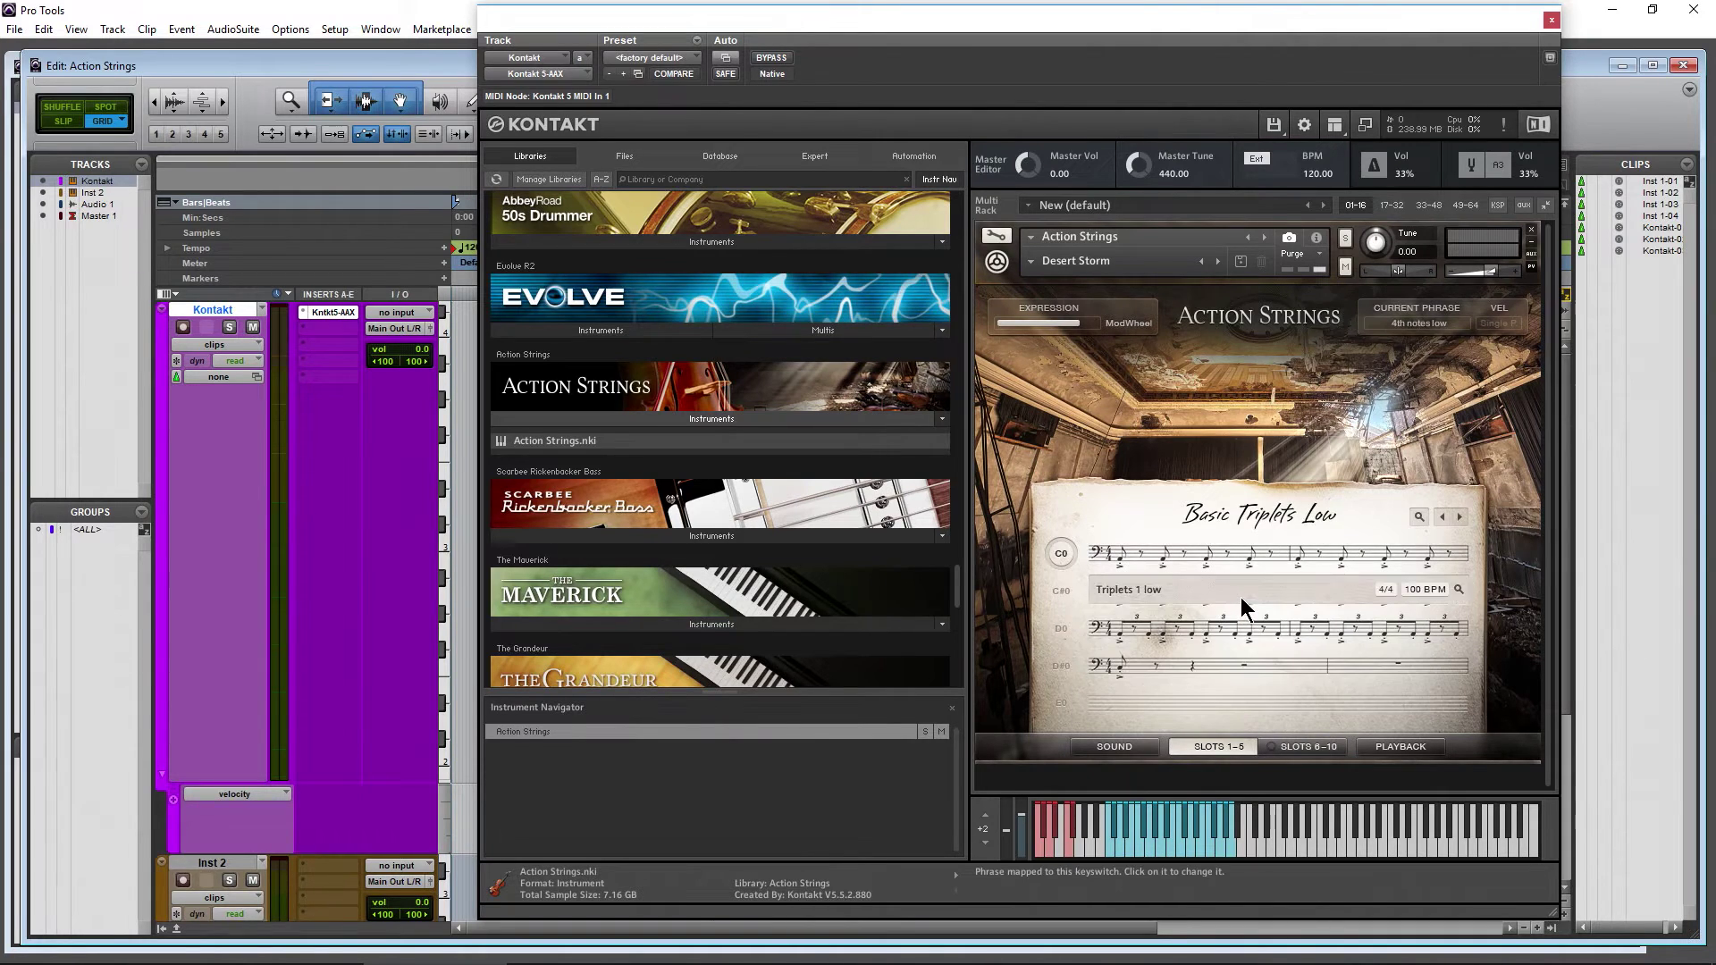
# Browse 4/4 High Ens phrases for the C#0 slot and audition Desert Storm 3, Dragon Flight 1 and Gods Army 3
pyautogui.click(1240, 597)
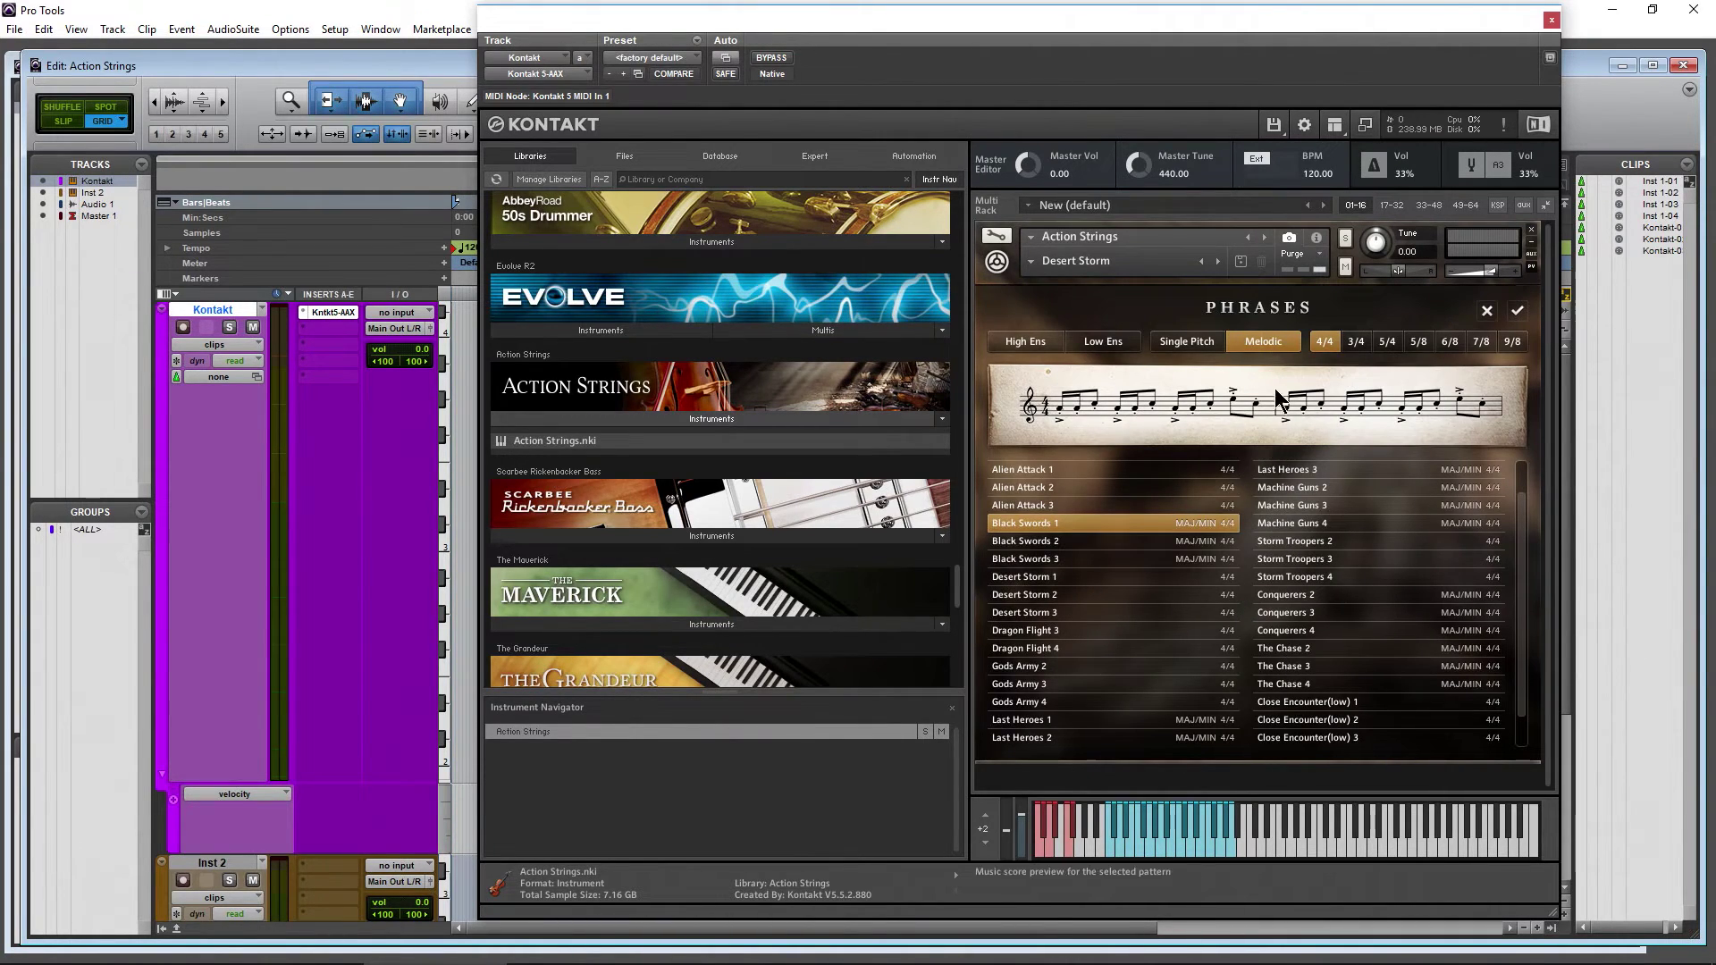
pyautogui.click(1025, 342)
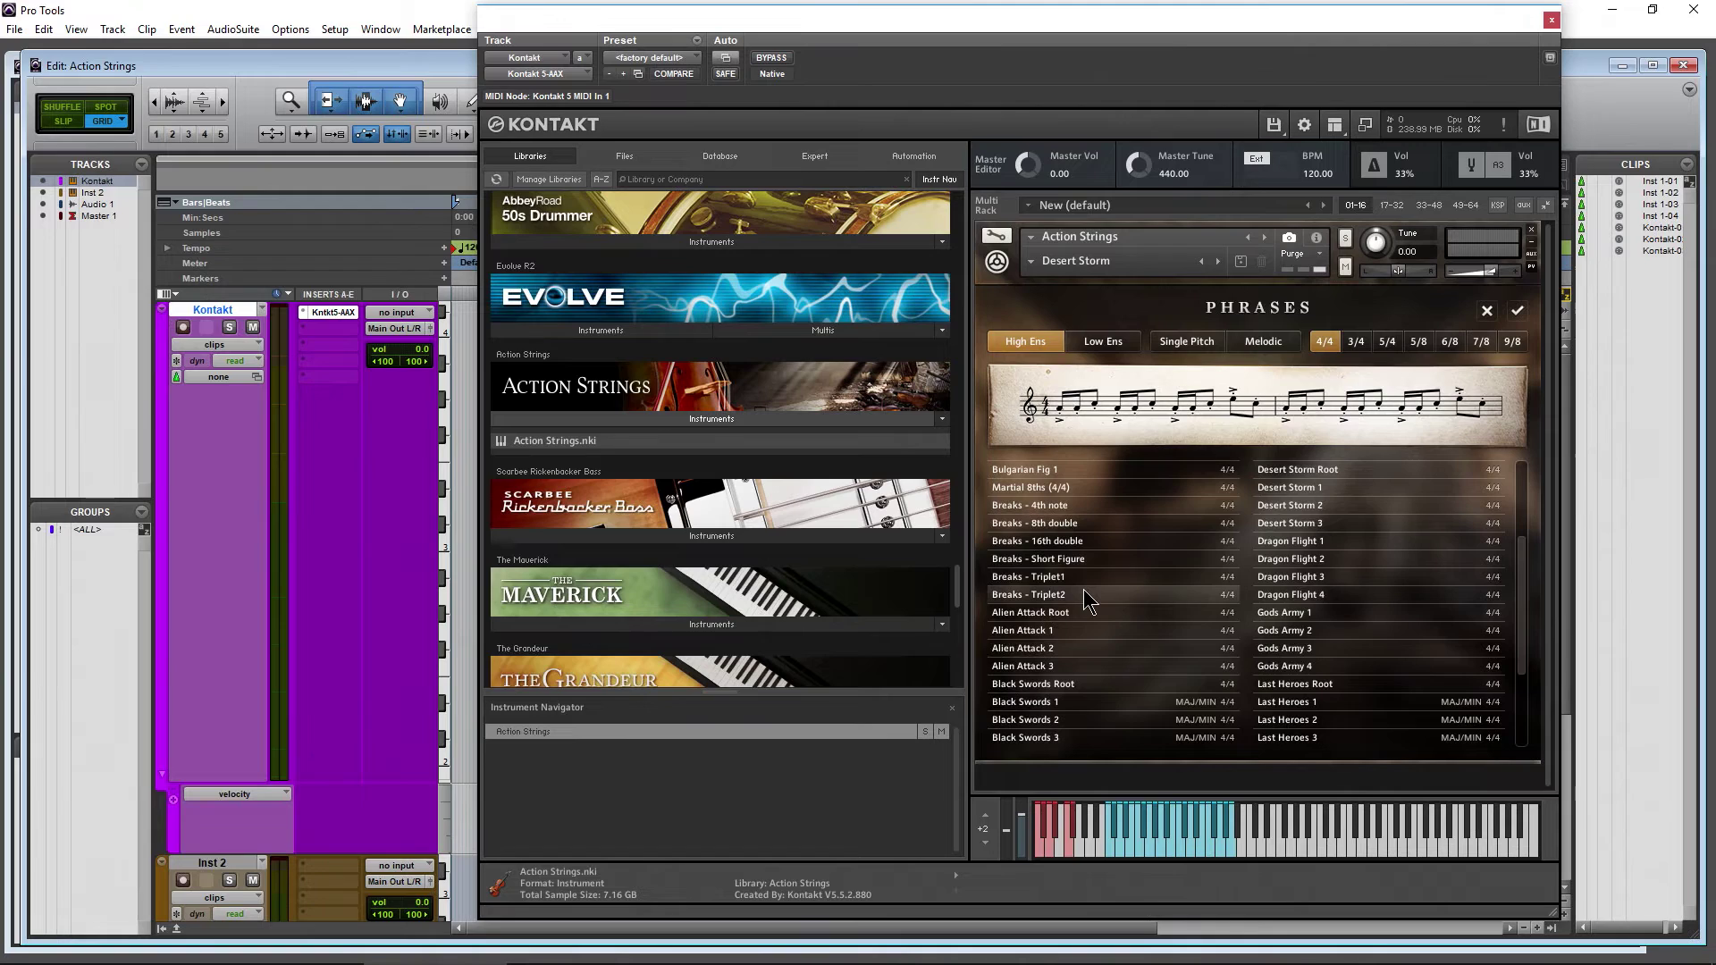
pyautogui.click(1365, 523)
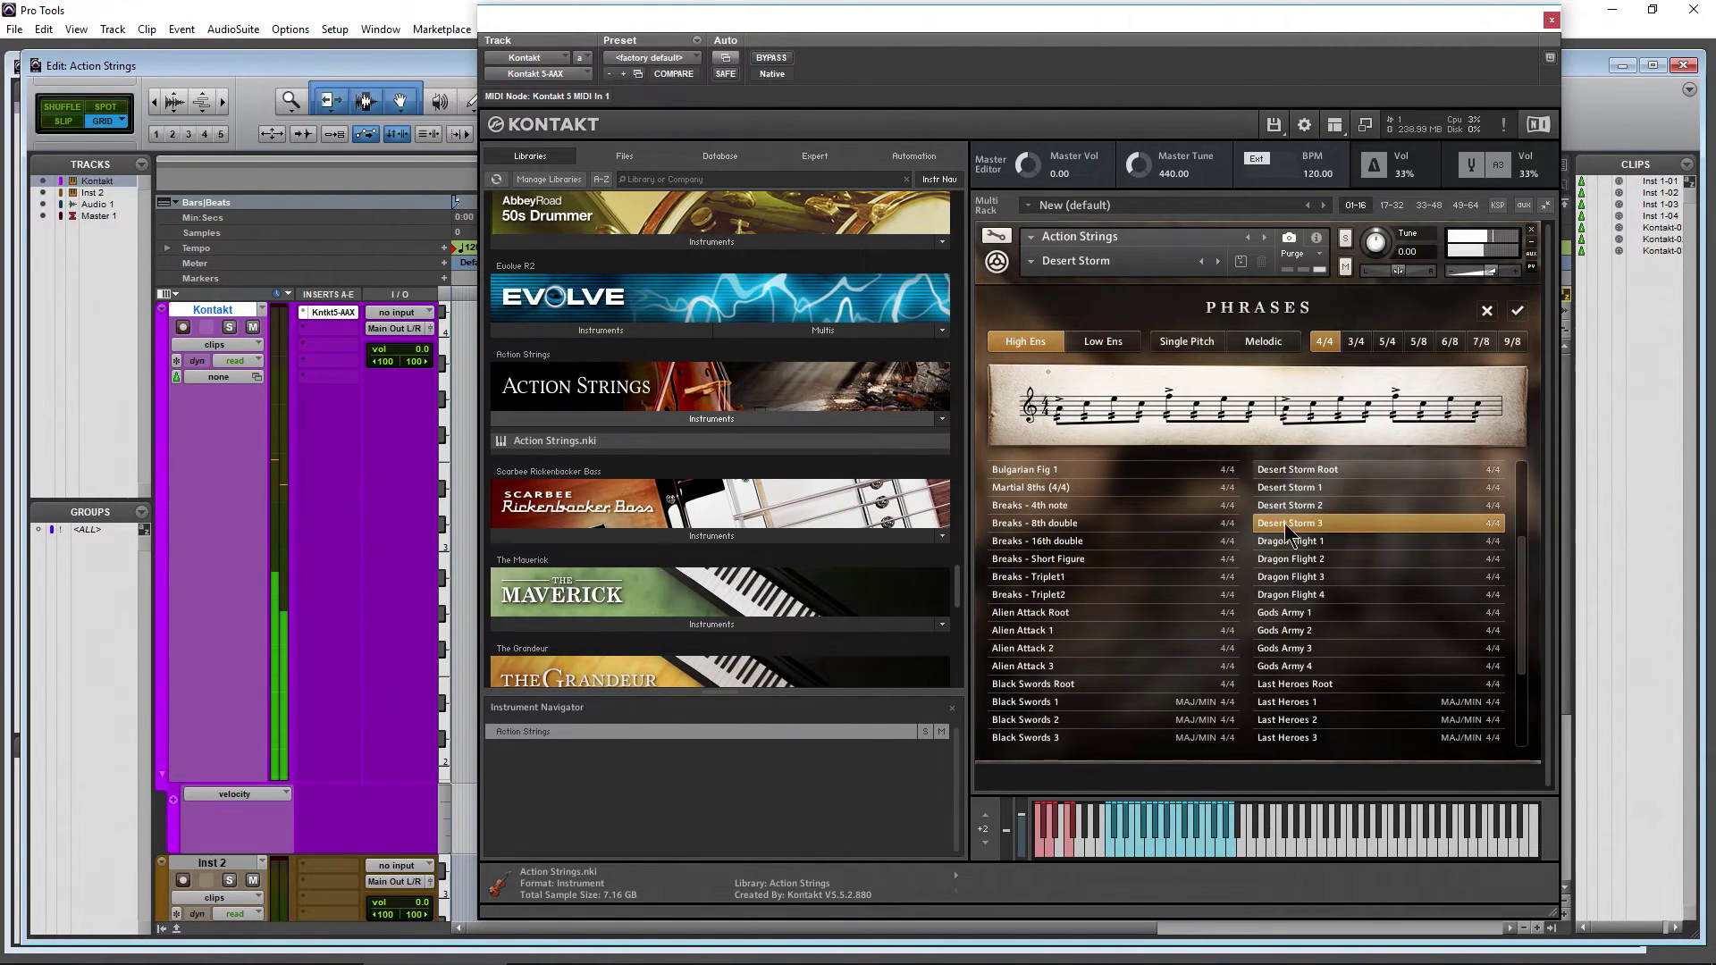
pyautogui.click(1331, 542)
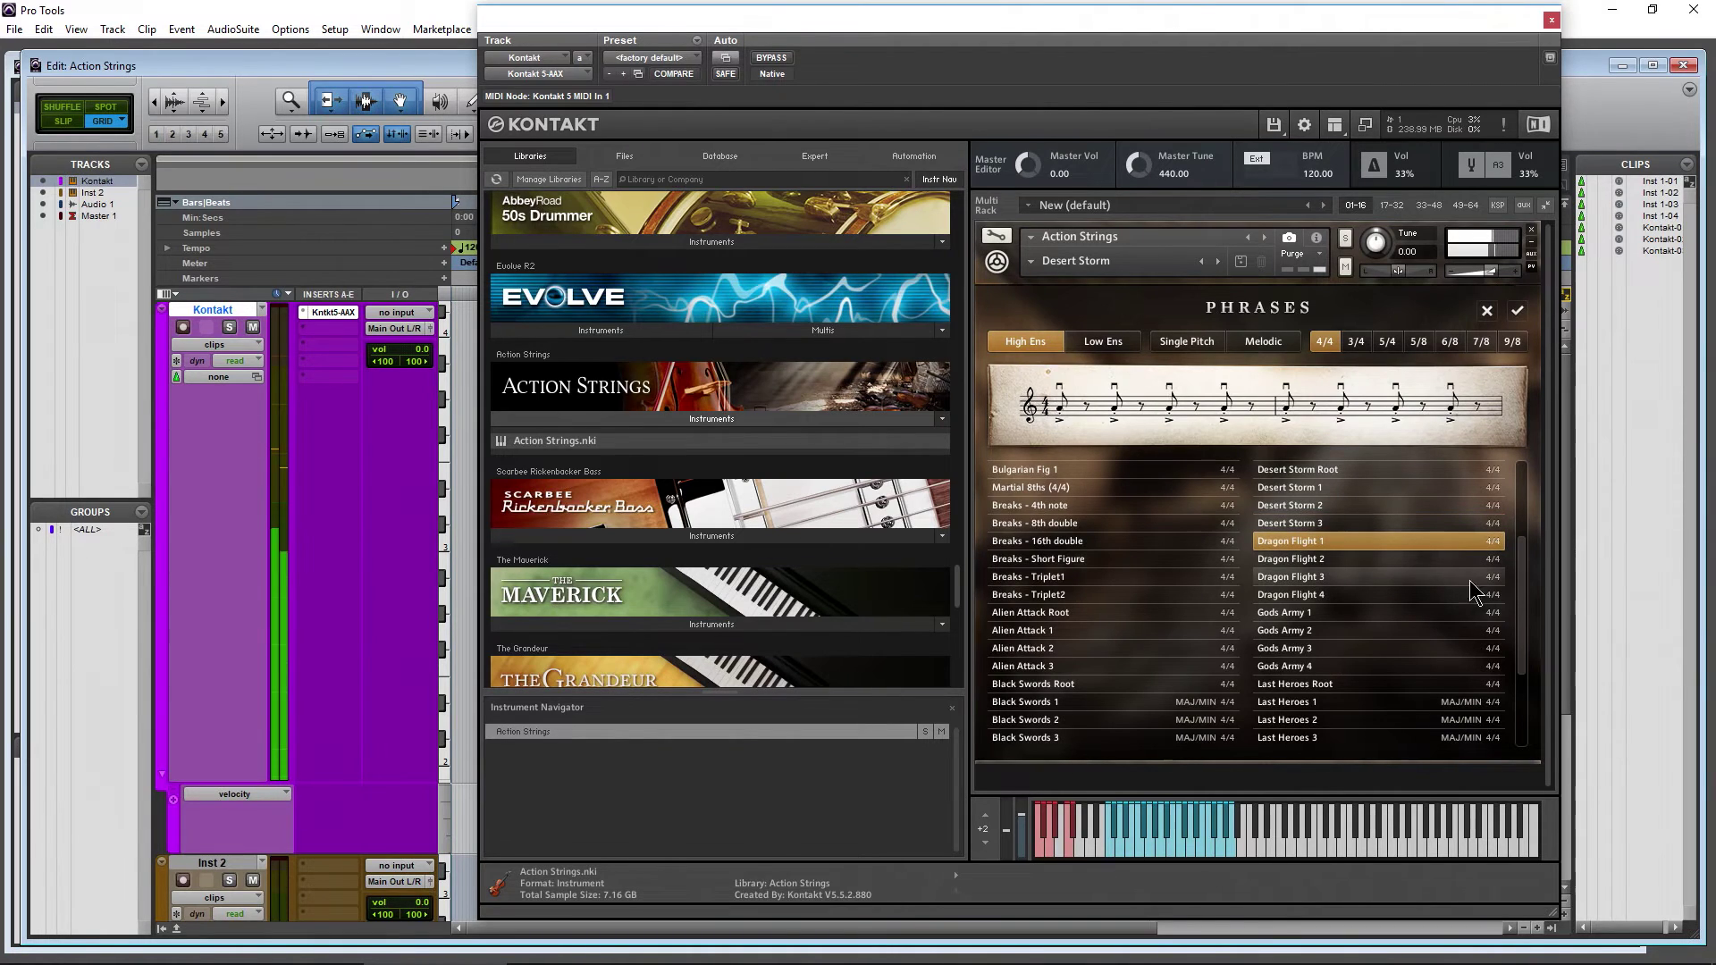
pyautogui.moveTo(1522, 595); pyautogui.dragTo(1519, 630)
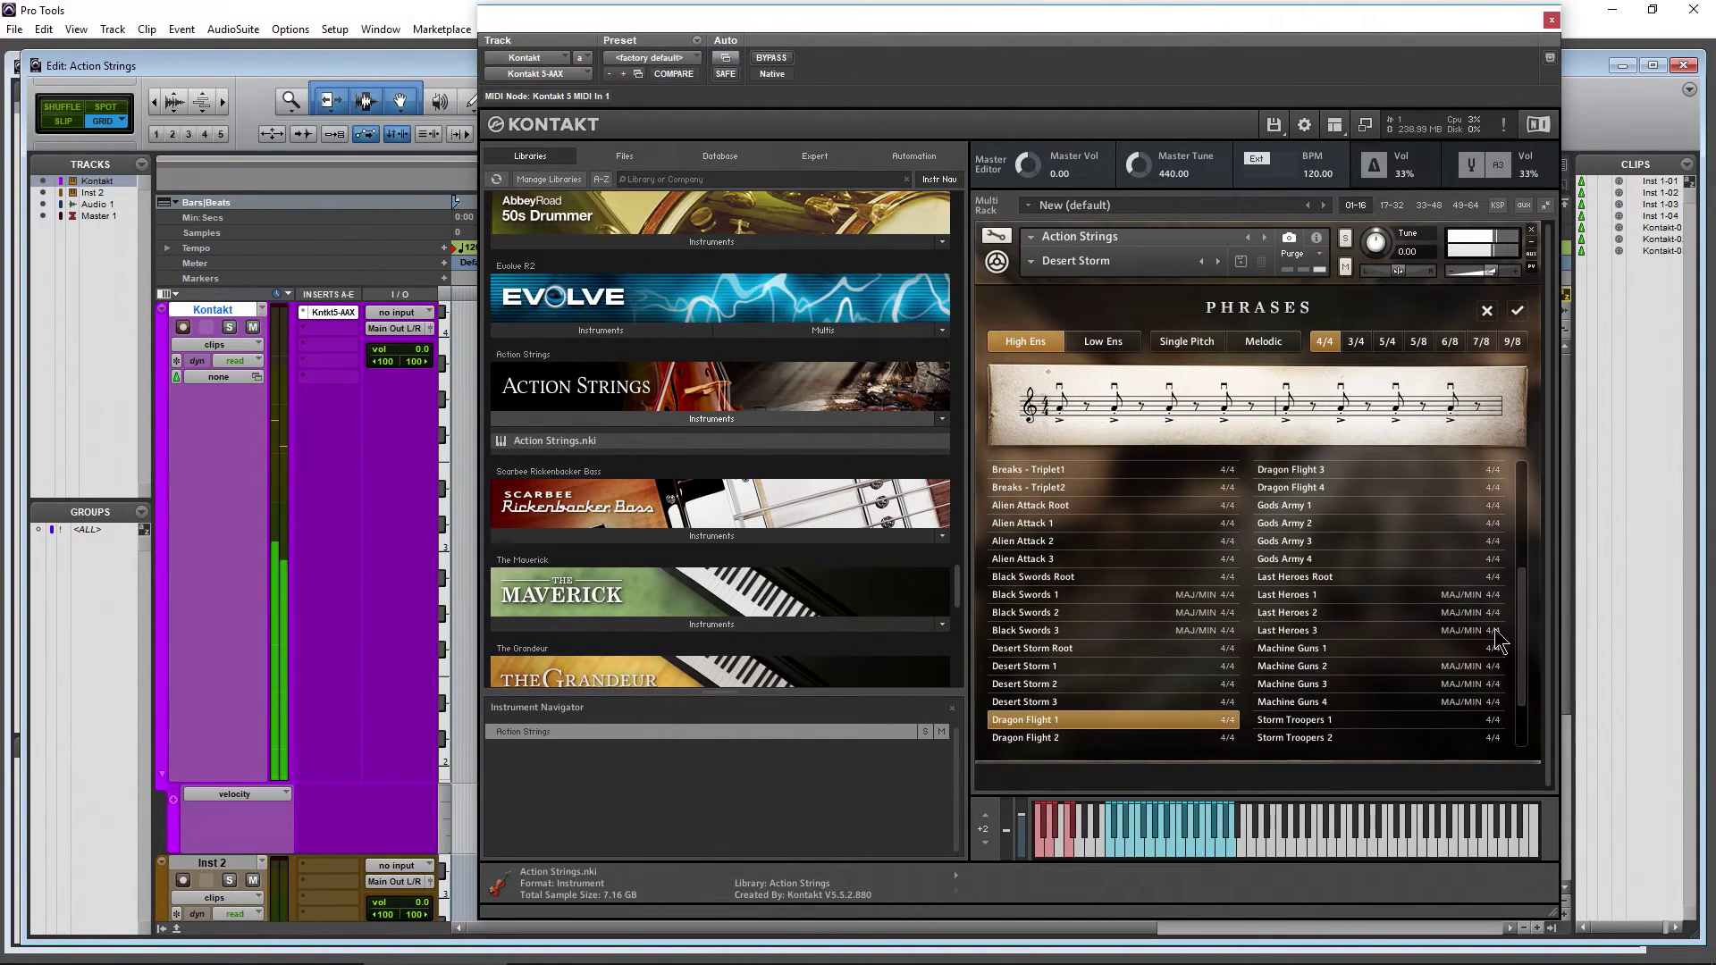
pyautogui.click(1344, 540)
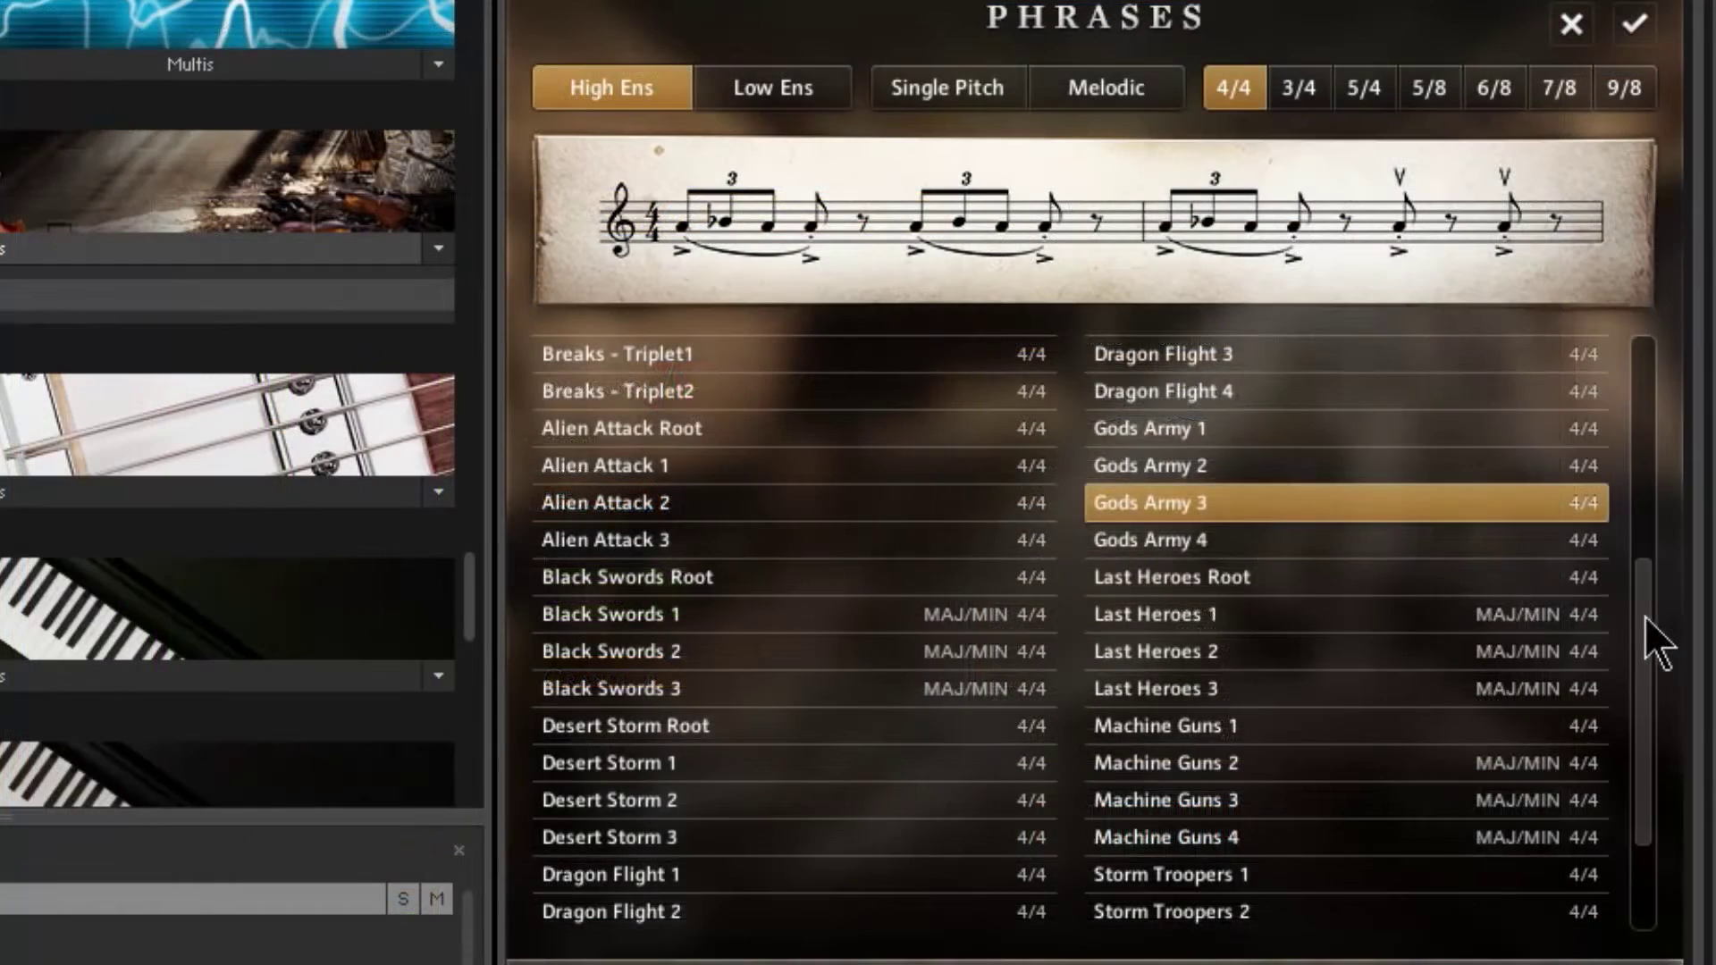
# Audition the High Ens phrases Conquerers 1, Last Heroes 2 and Black Swords 3
pyautogui.moveTo(1524, 594); pyautogui.dragTo(1407, 671)
pyautogui.click(1374, 650)
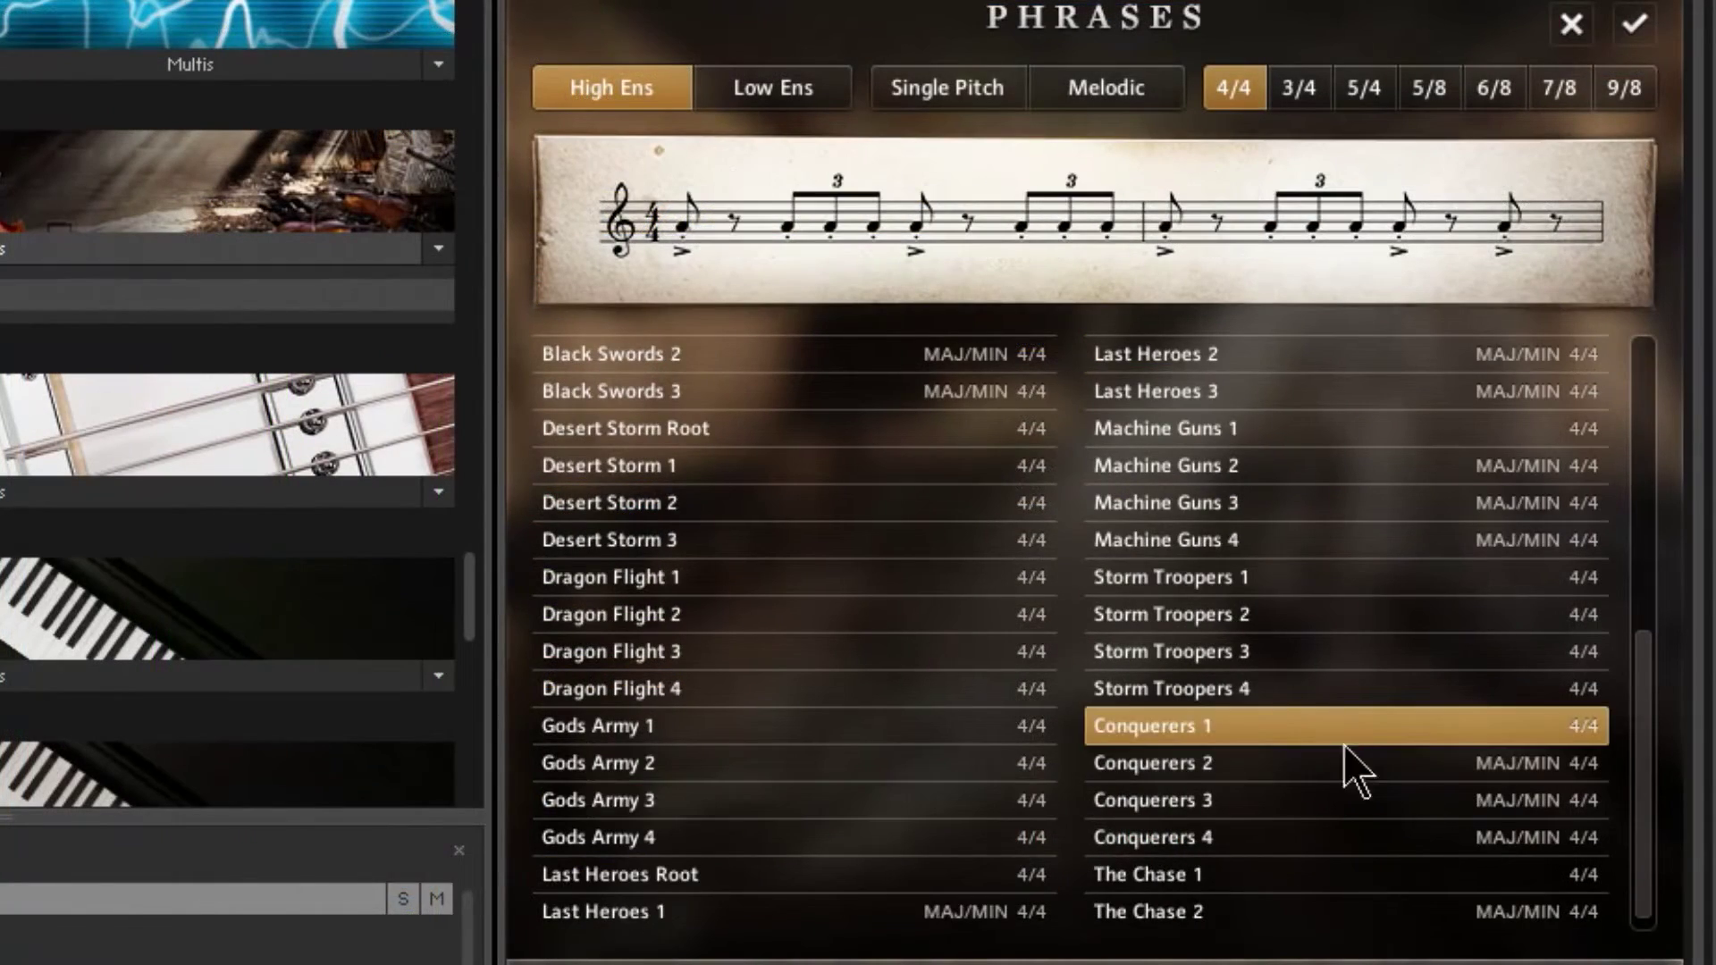
pyautogui.scroll(-2, 1649, 740)
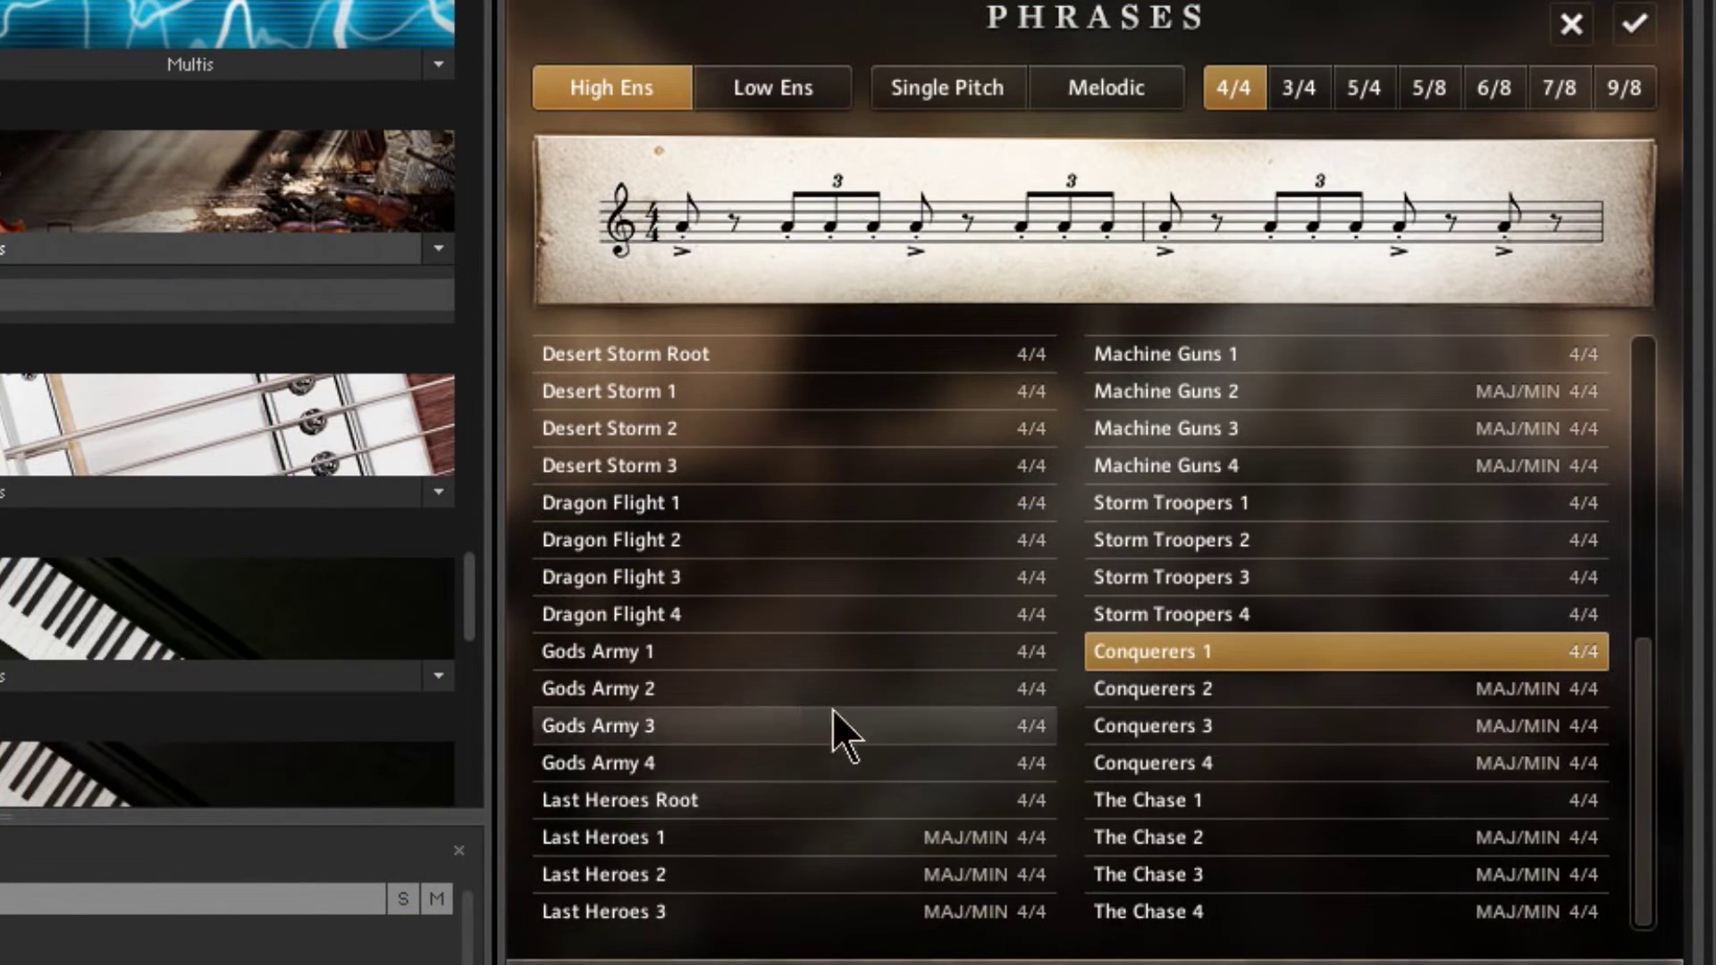
pyautogui.click(724, 871)
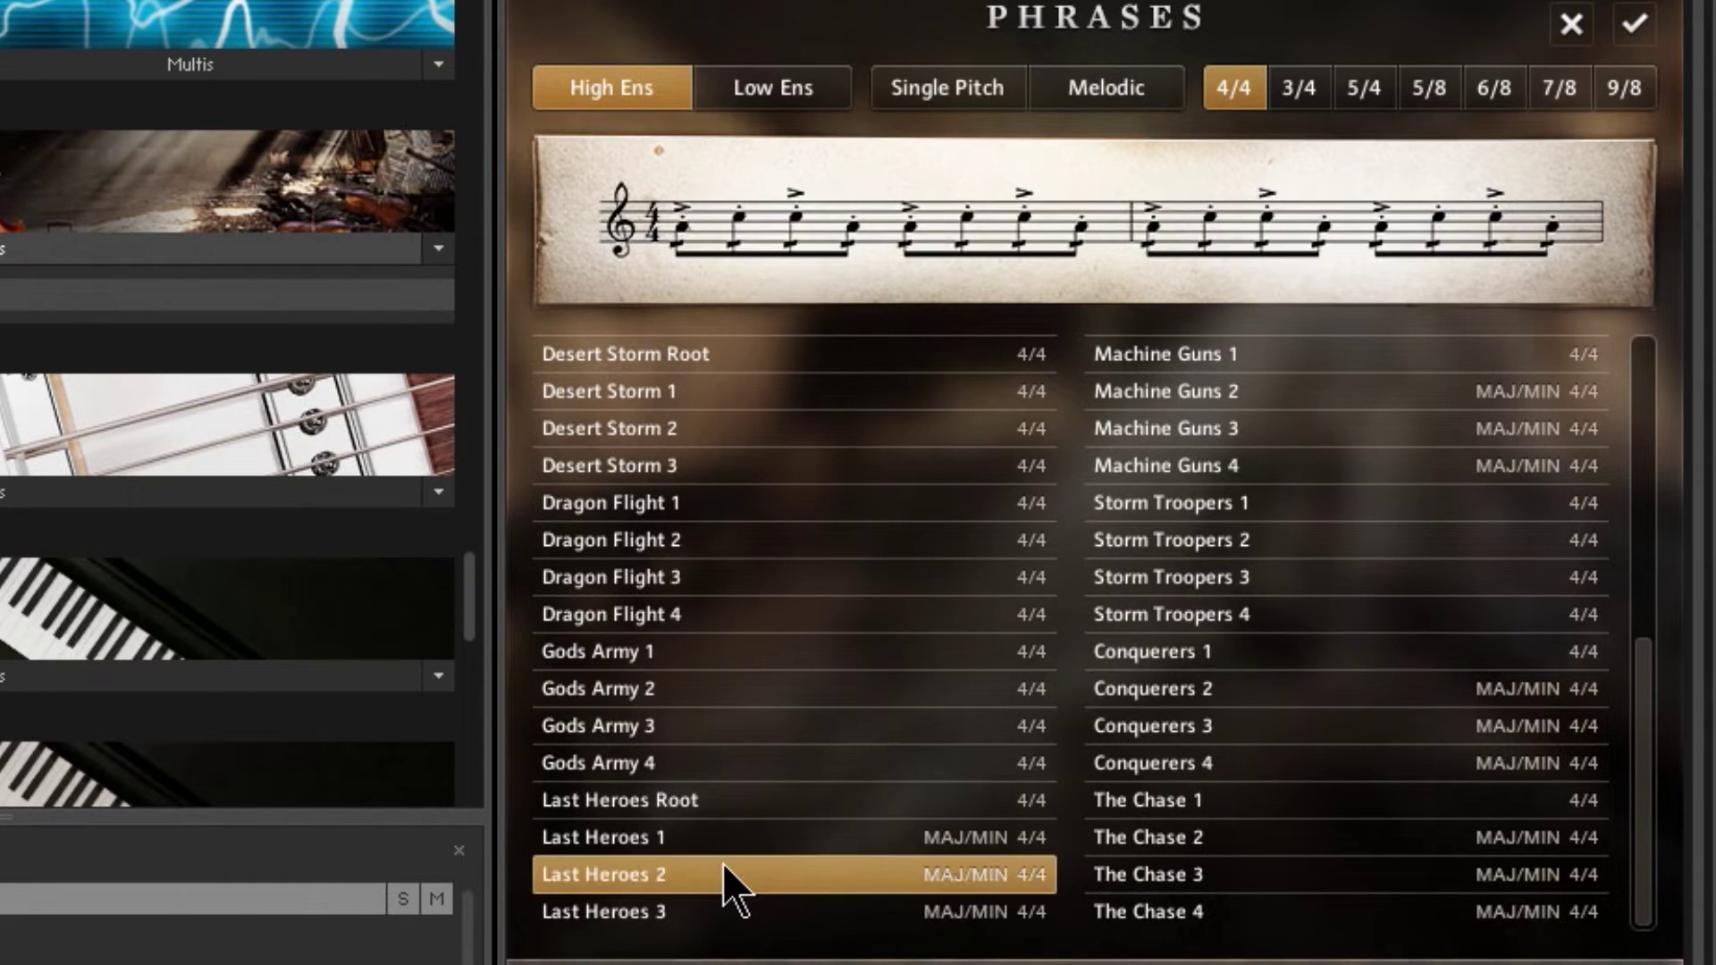
pyautogui.scroll(3, 1654, 751)
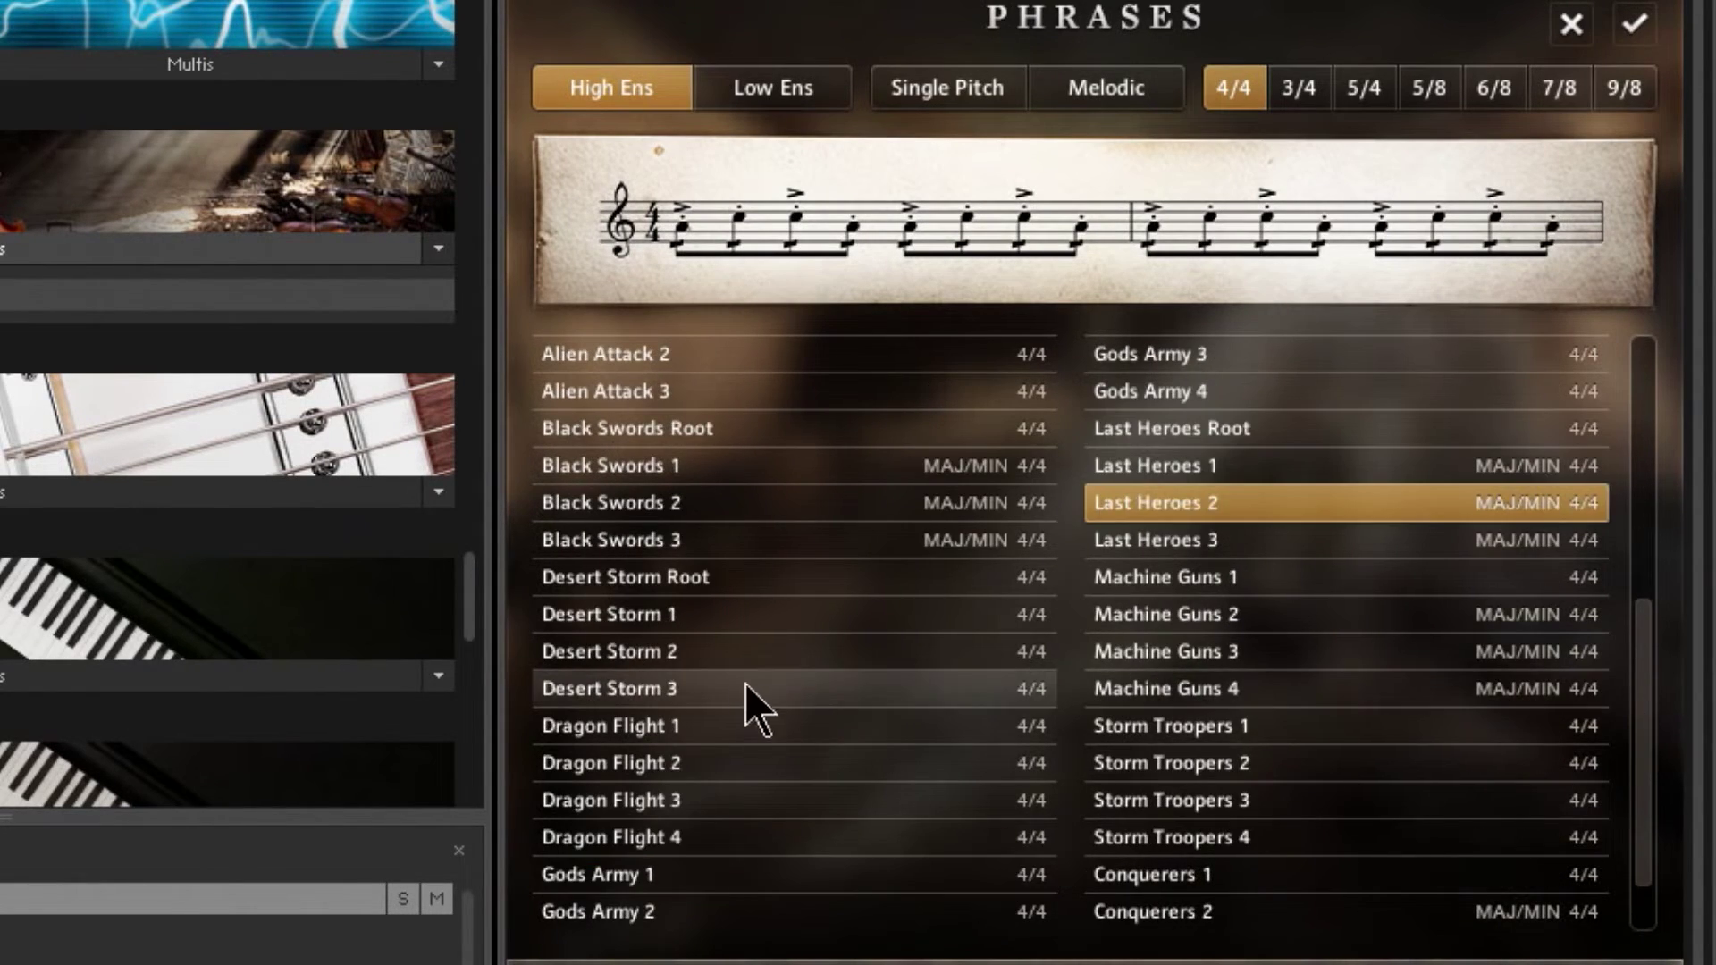
pyautogui.click(689, 526)
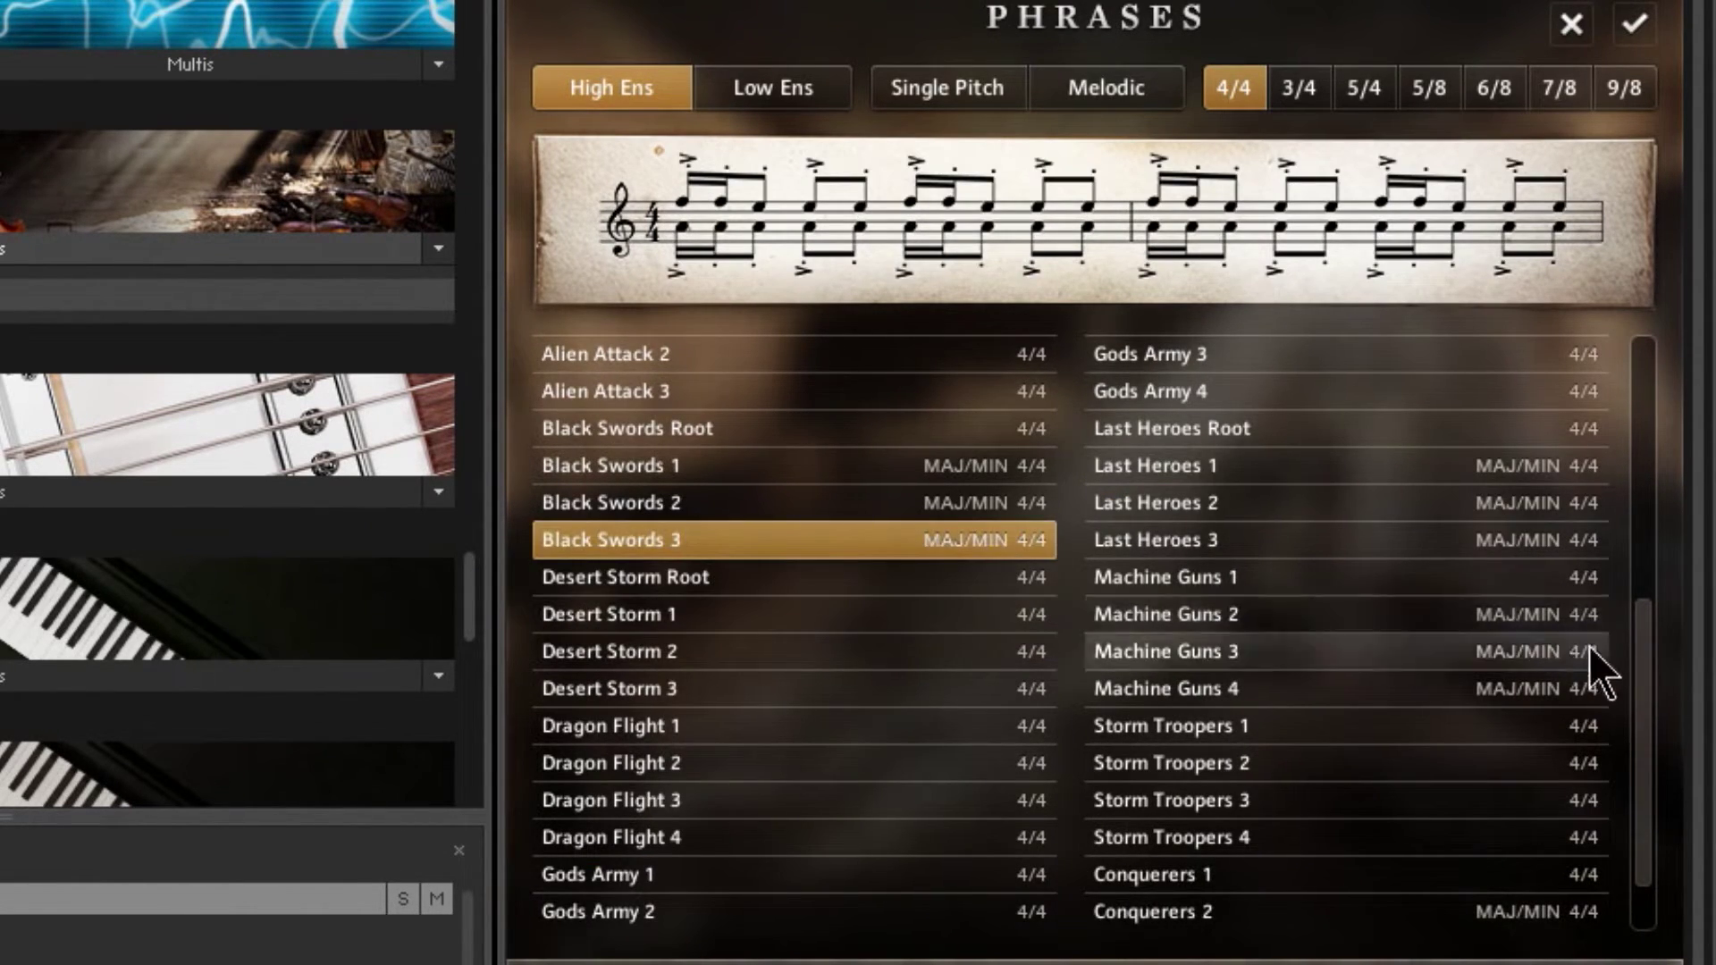
pyautogui.scroll(1, 1654, 728)
# Audition Low Ens phrases in all meters, including Ending notes(low), Breaks low - 8th double, 16th notes low (5/8) and Close Encounter(low) 2
pyautogui.click(773, 88)
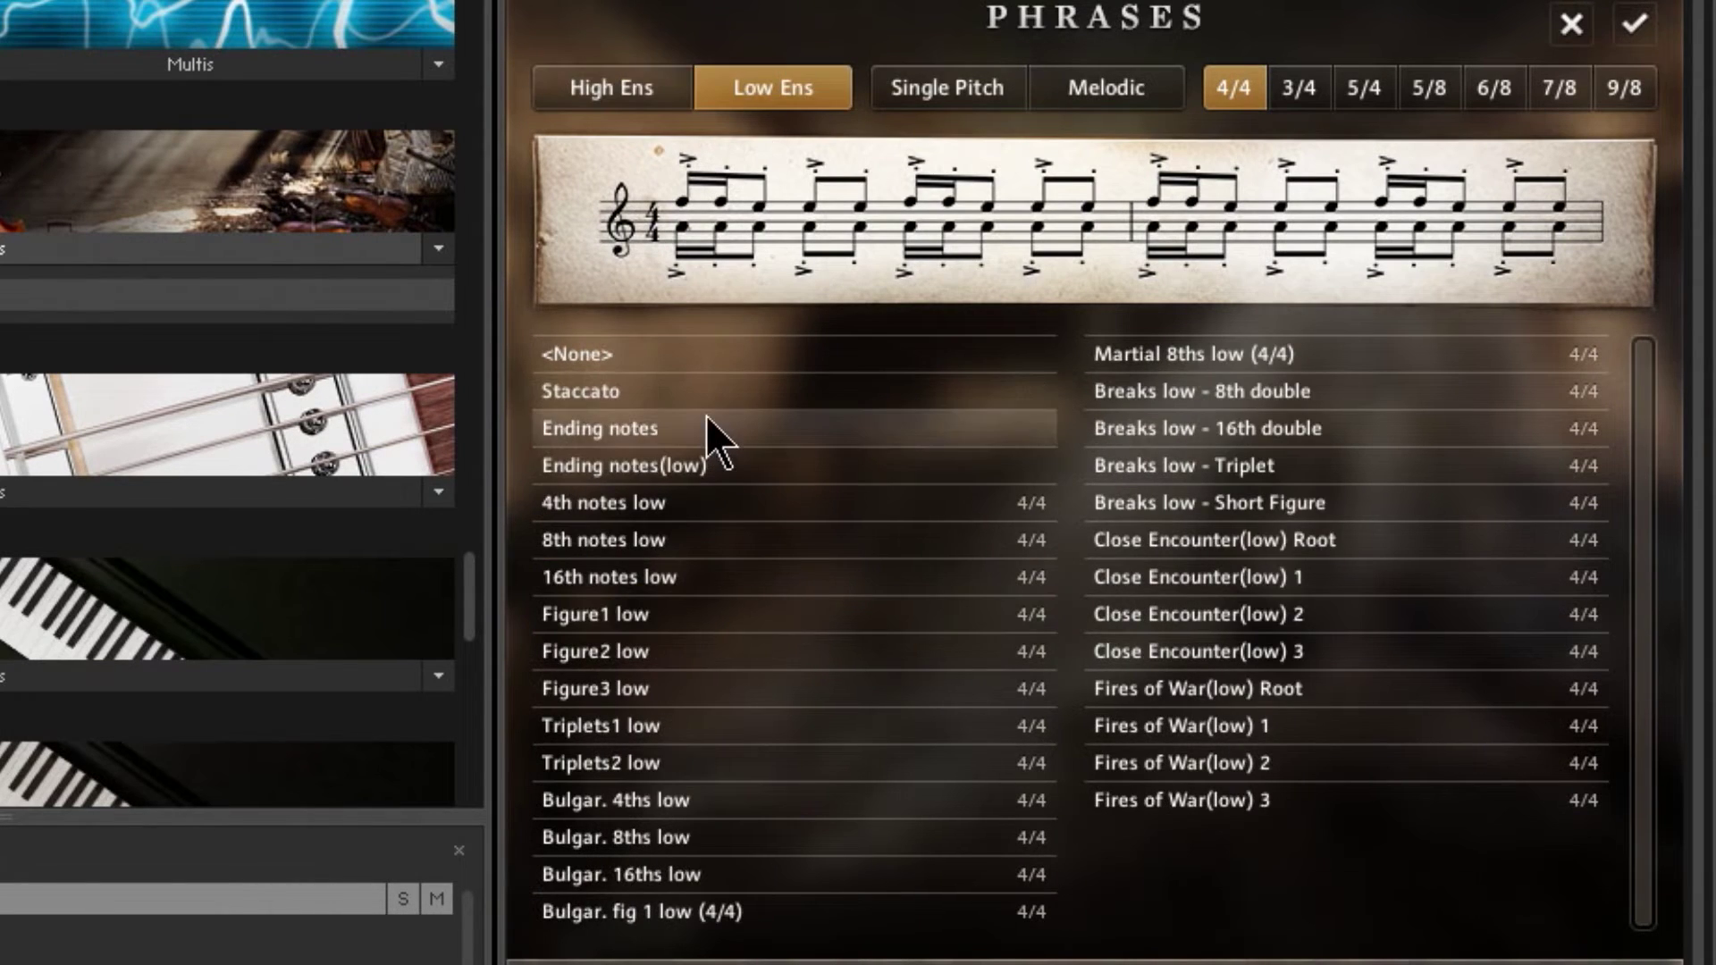
pyautogui.click(693, 462)
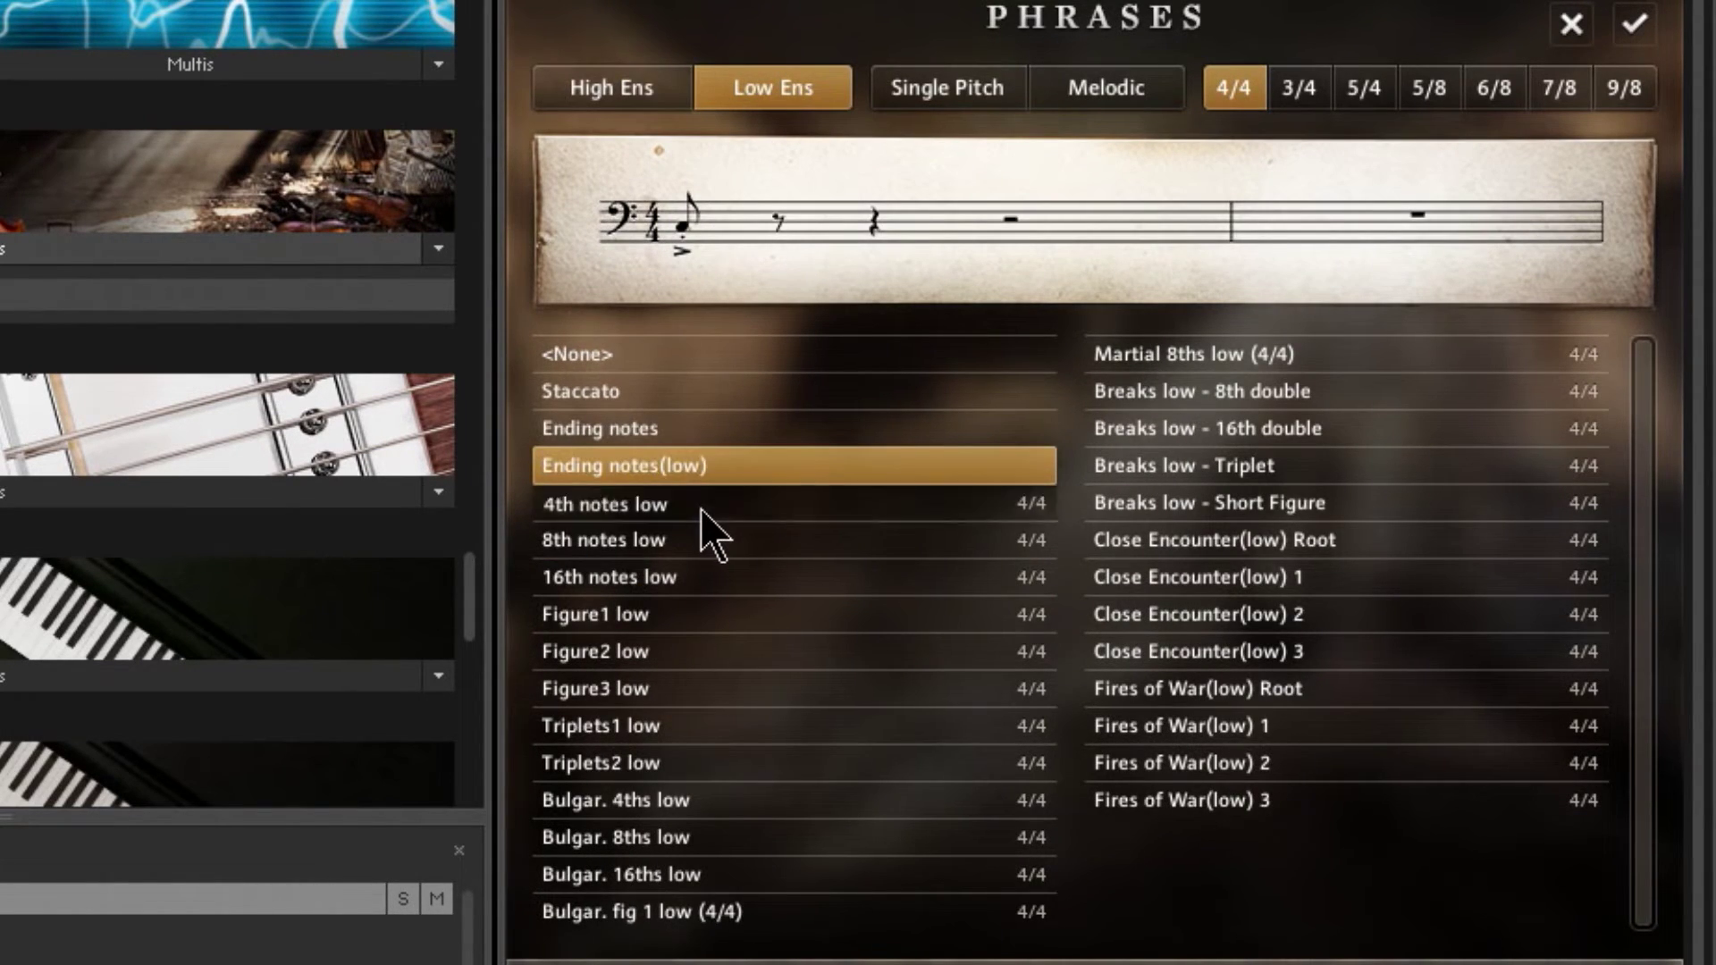
pyautogui.click(700, 506)
pyautogui.click(1246, 86)
pyautogui.click(742, 652)
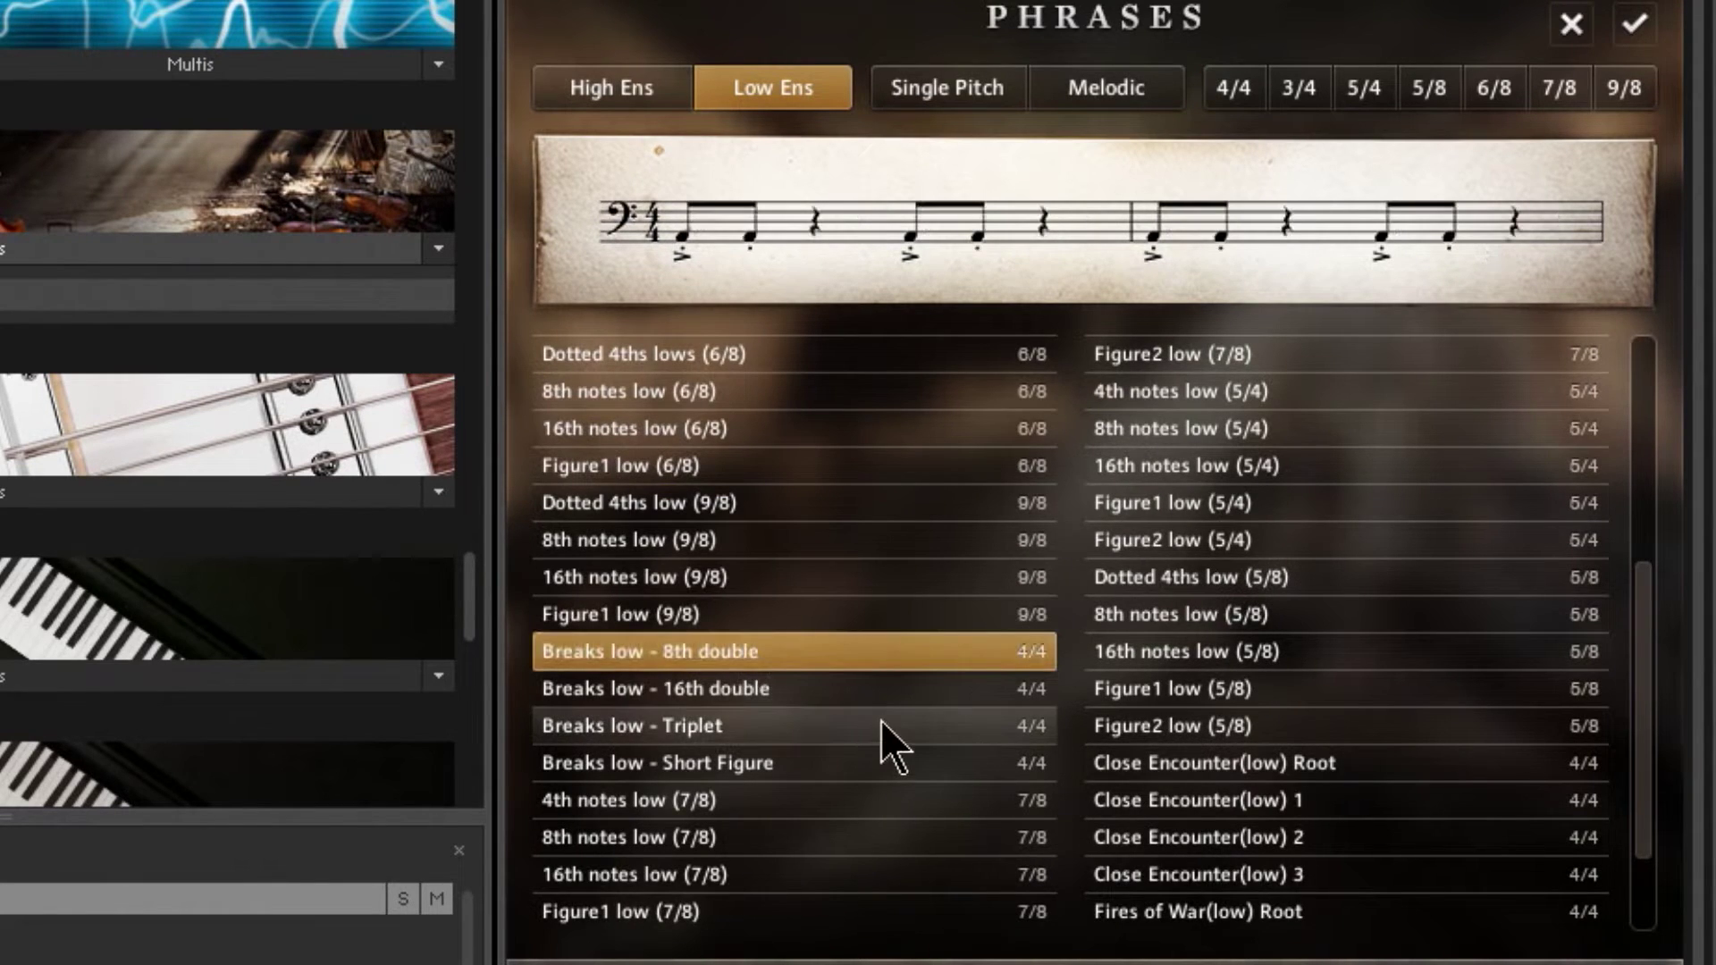
pyautogui.click(1202, 653)
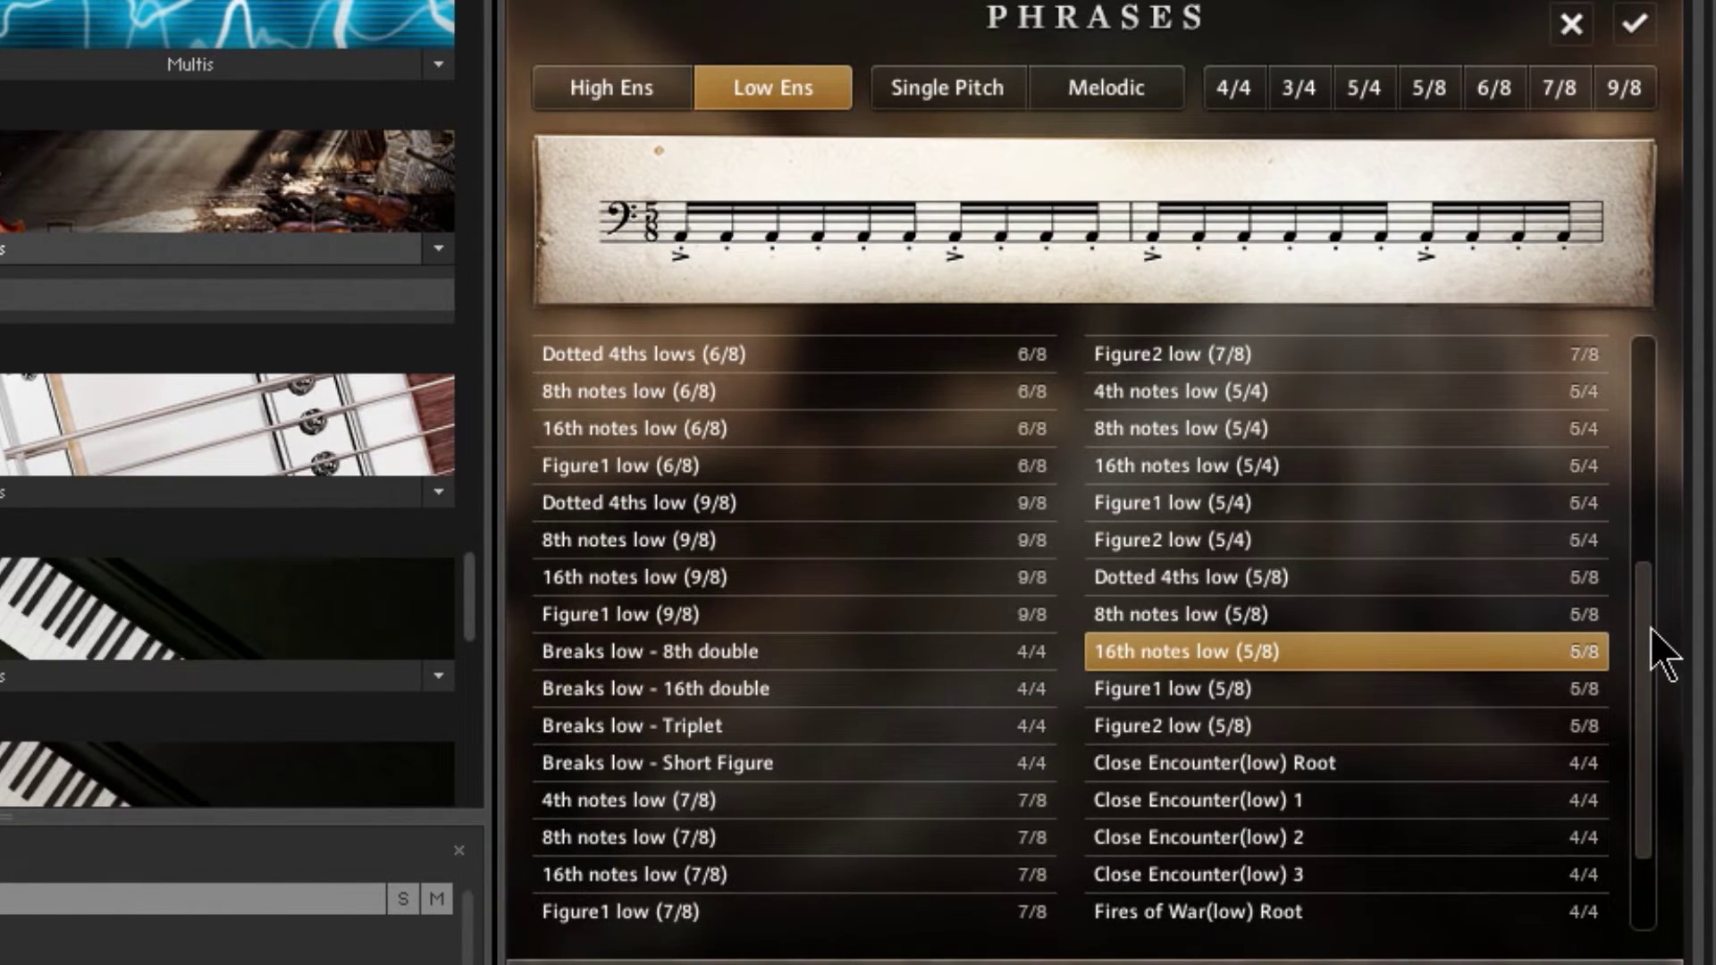
pyautogui.click(1343, 838)
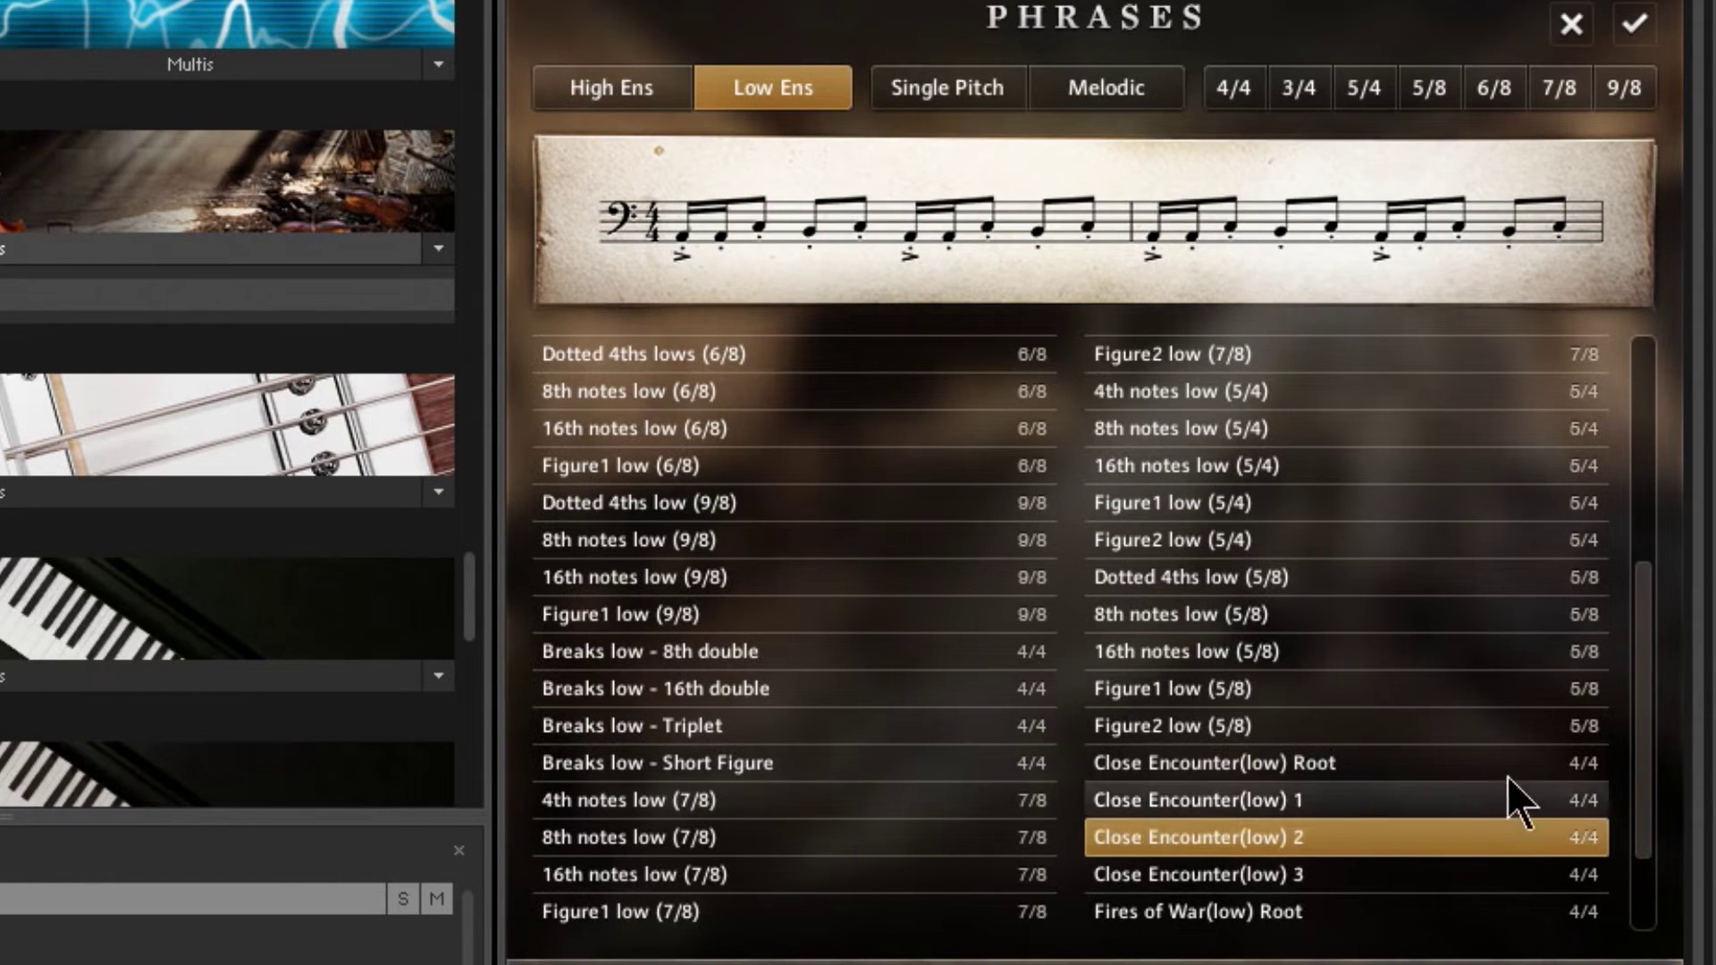
# Limit the Low Ens phrases to Single Pitch and audition Breaks low - Triplet and 16th notes low in 7/8, 3/4 and 6/8
pyautogui.click(992, 93)
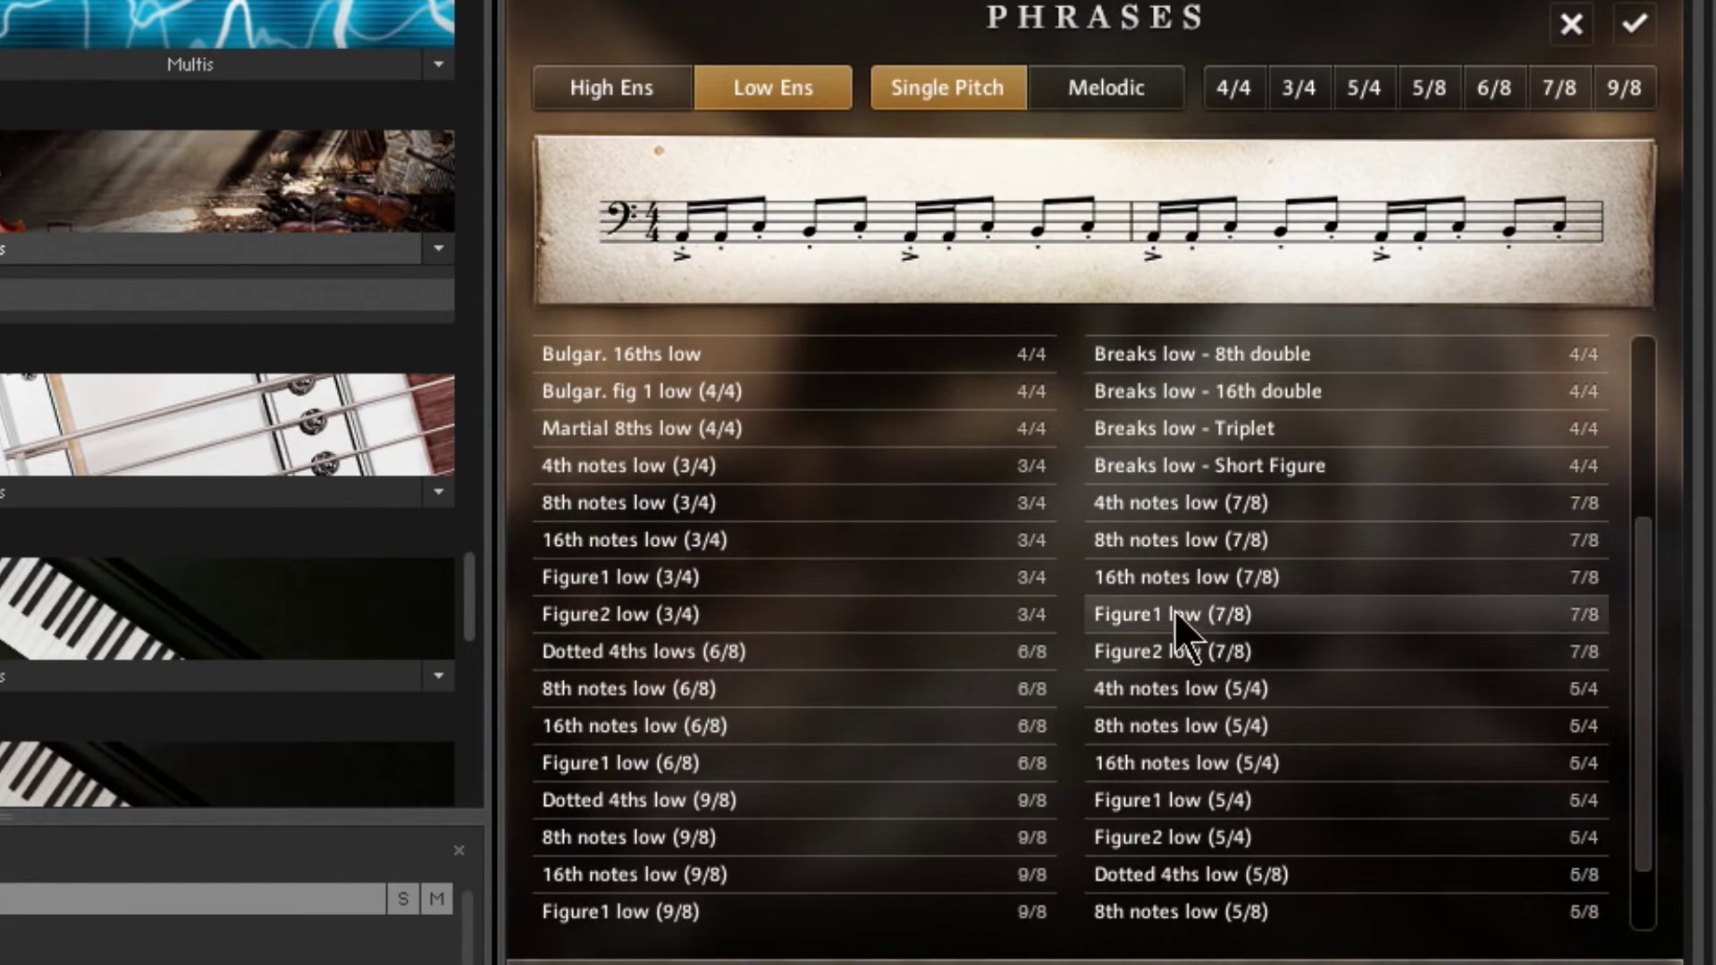
pyautogui.click(1228, 580)
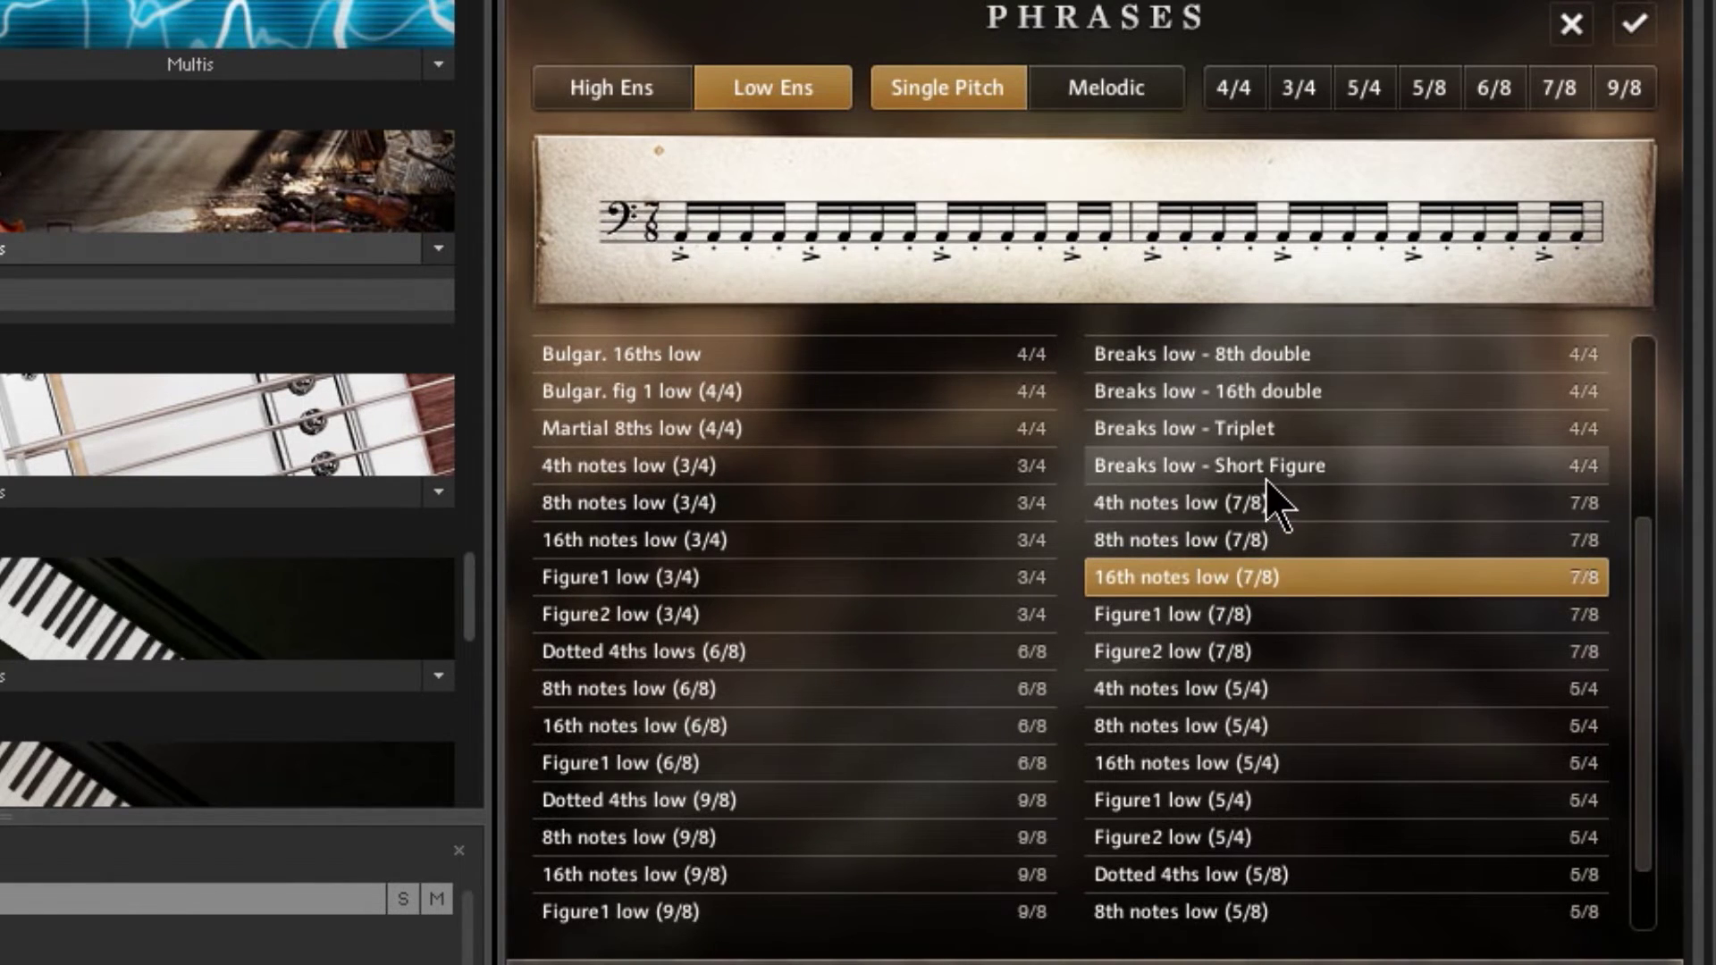
pyautogui.click(1281, 422)
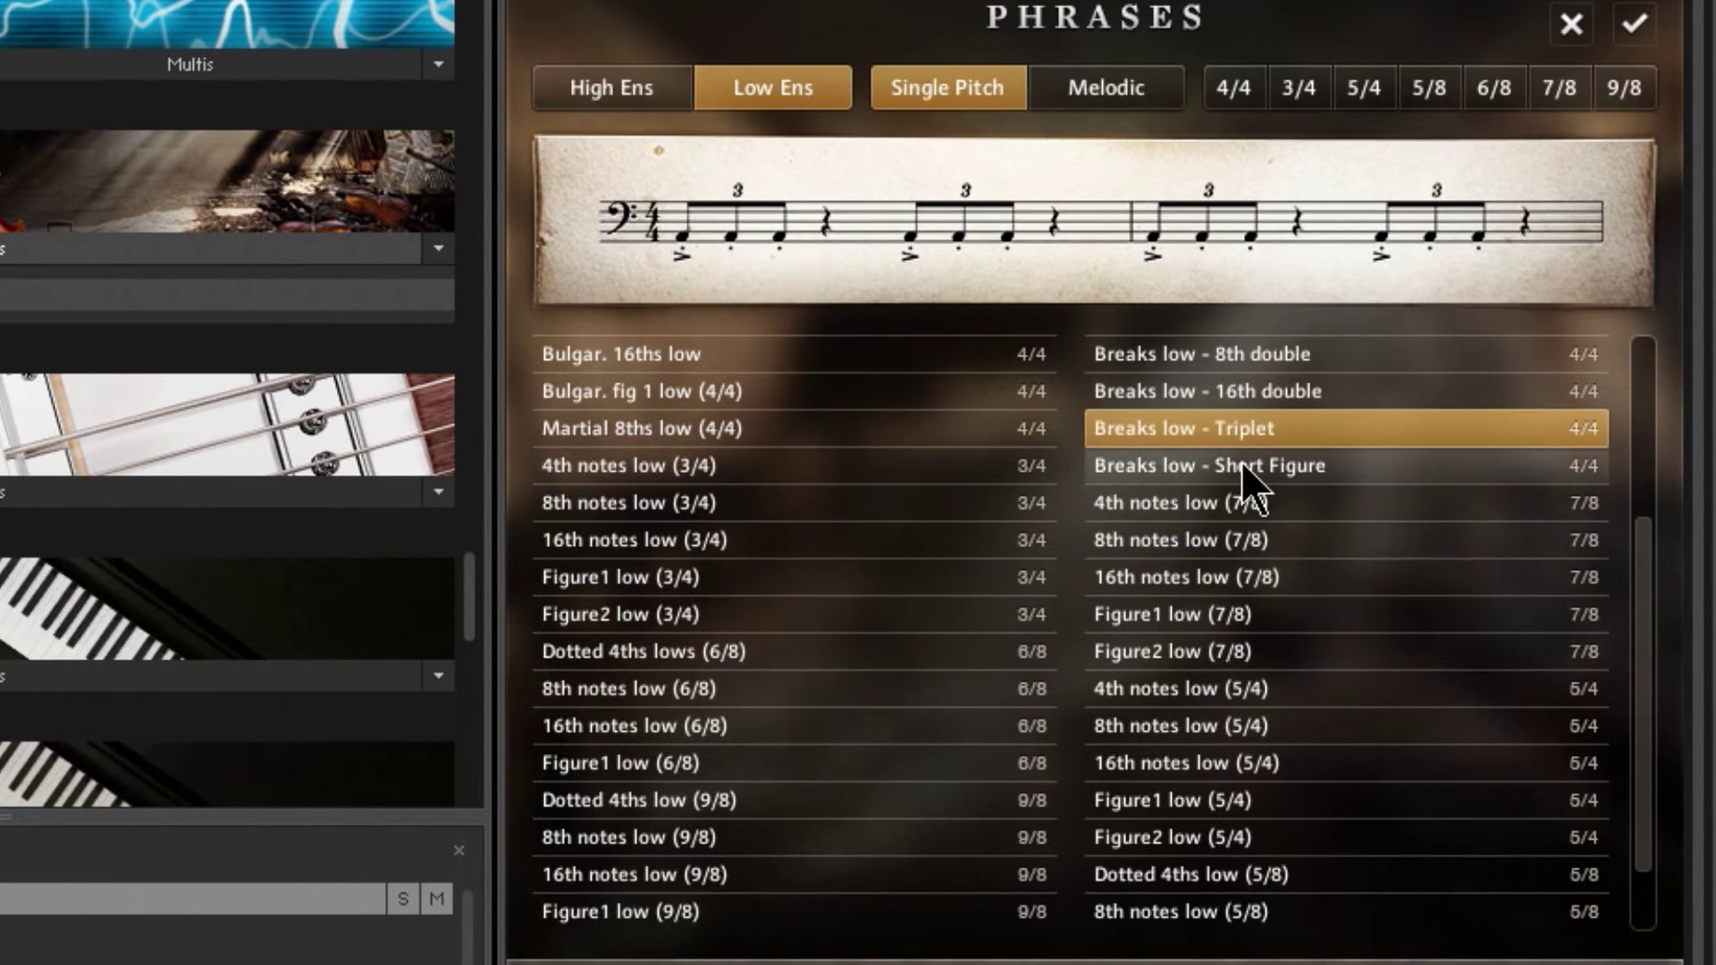
pyautogui.click(731, 551)
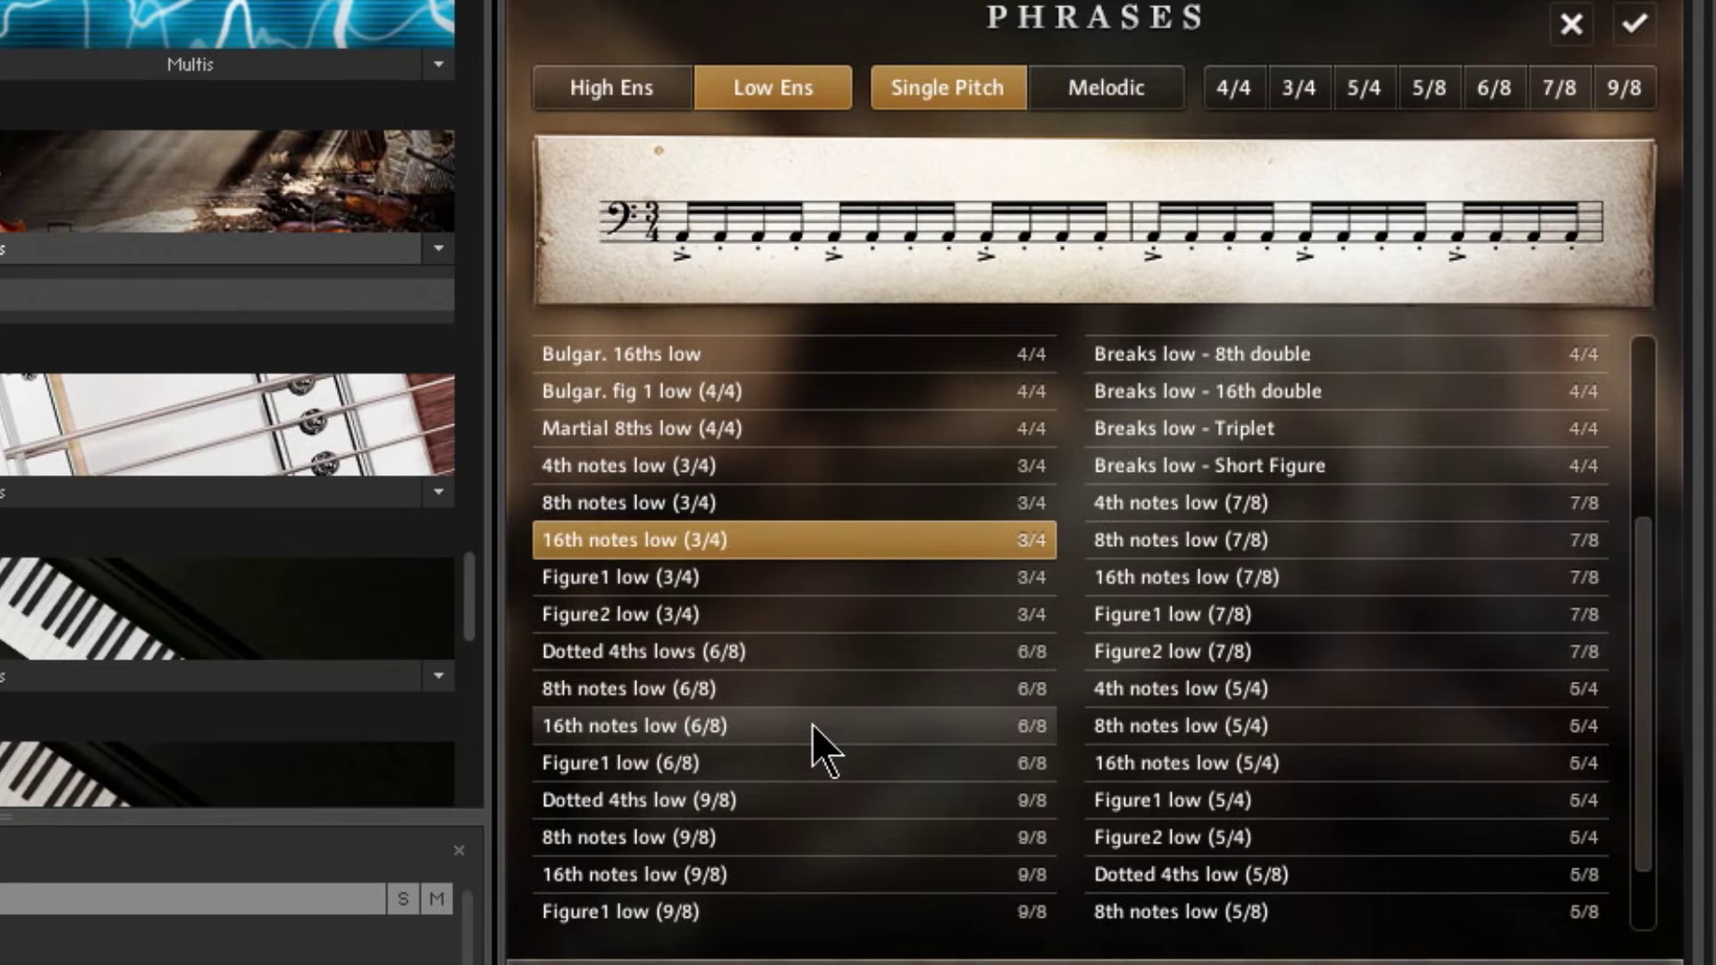
pyautogui.click(811, 724)
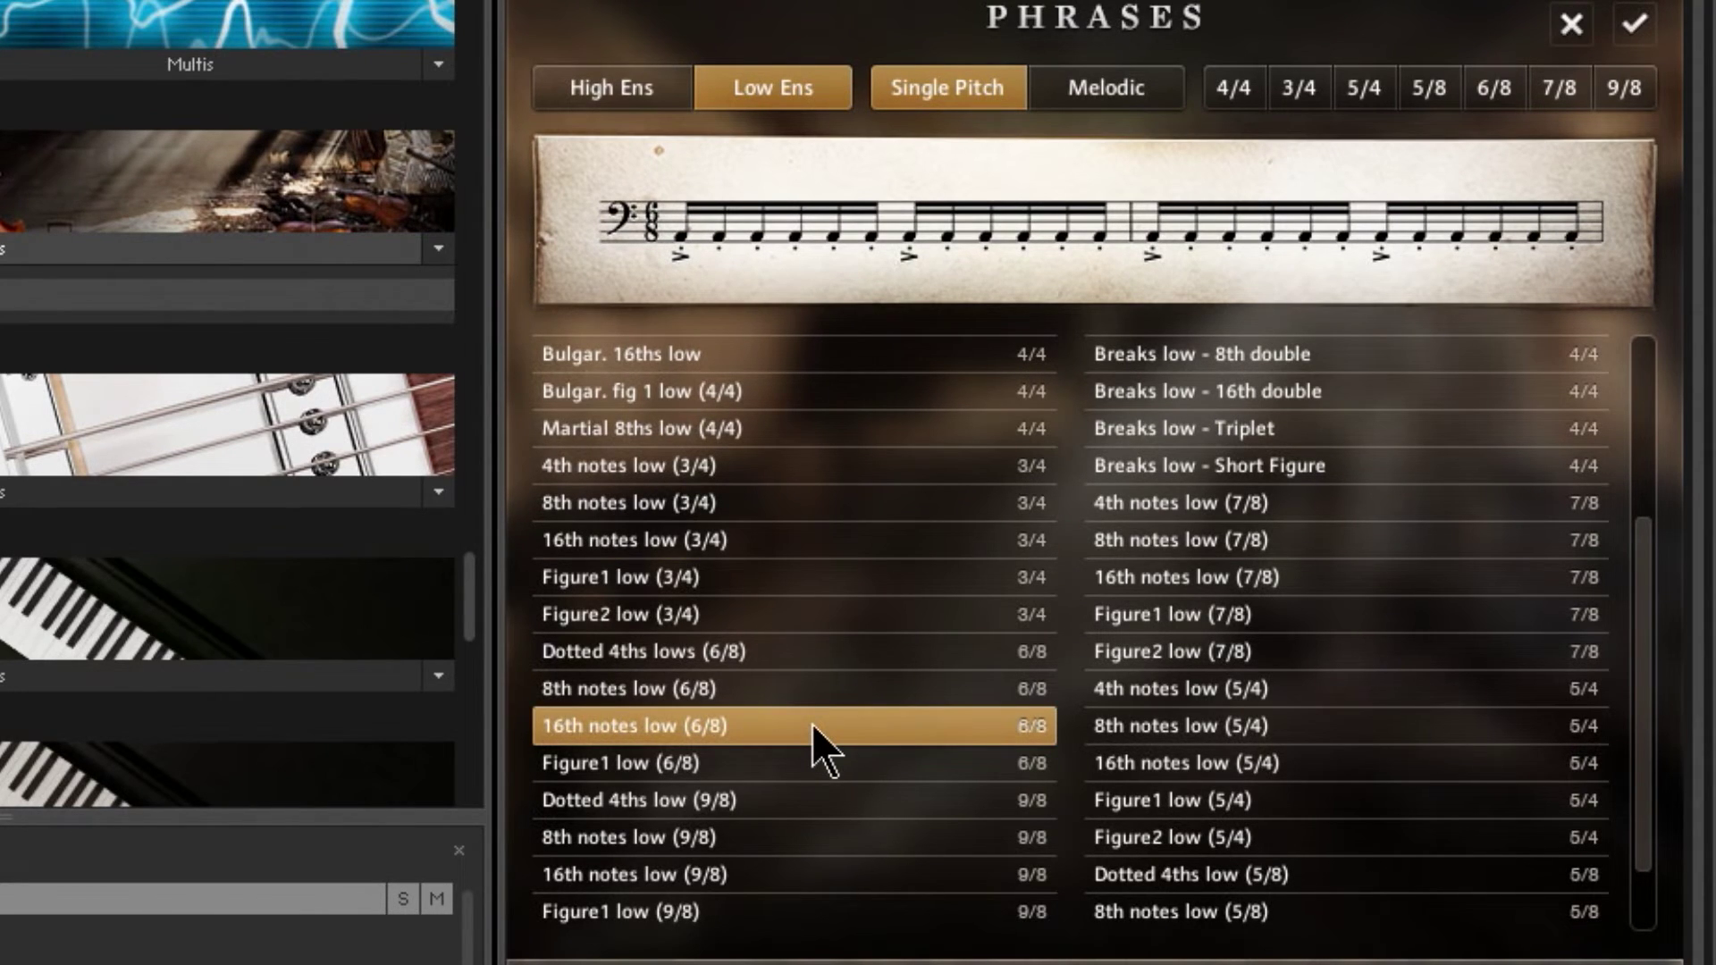
# Audition Melodic phrases: Fires of War(low) 1 and 2 from Low Ens, and Black Swords 2 and War Hounds 1 (6/8) from High Ens
pyautogui.click(1081, 98)
pyautogui.click(756, 616)
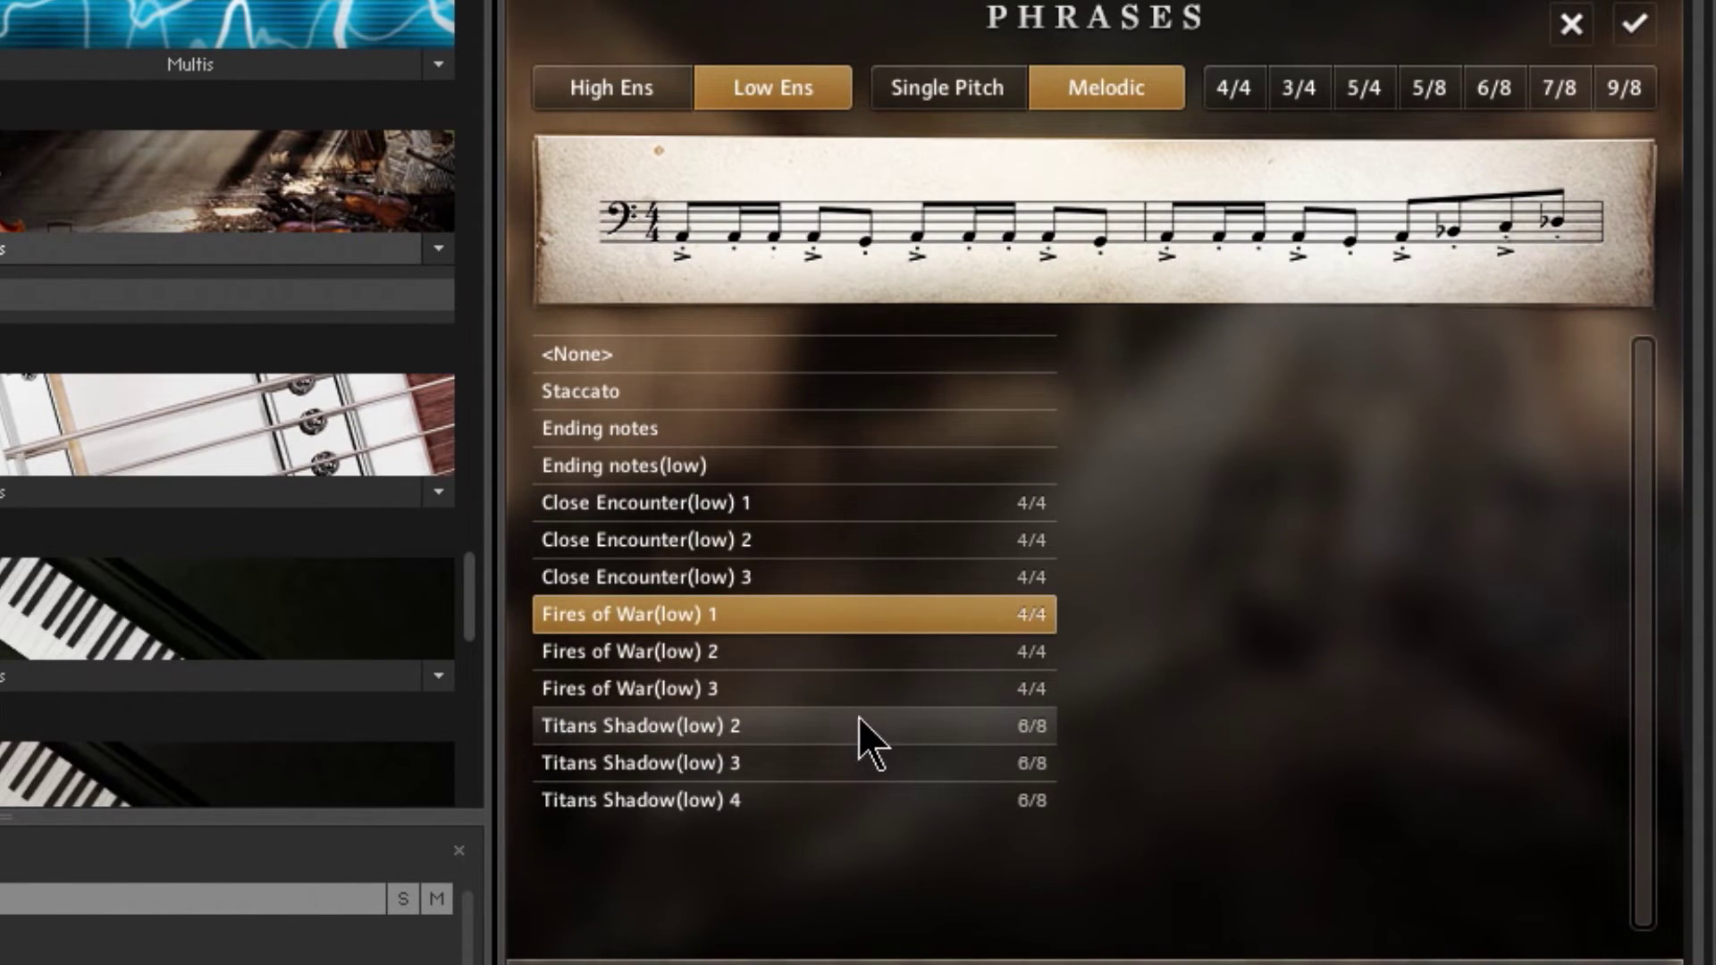
pyautogui.click(822, 661)
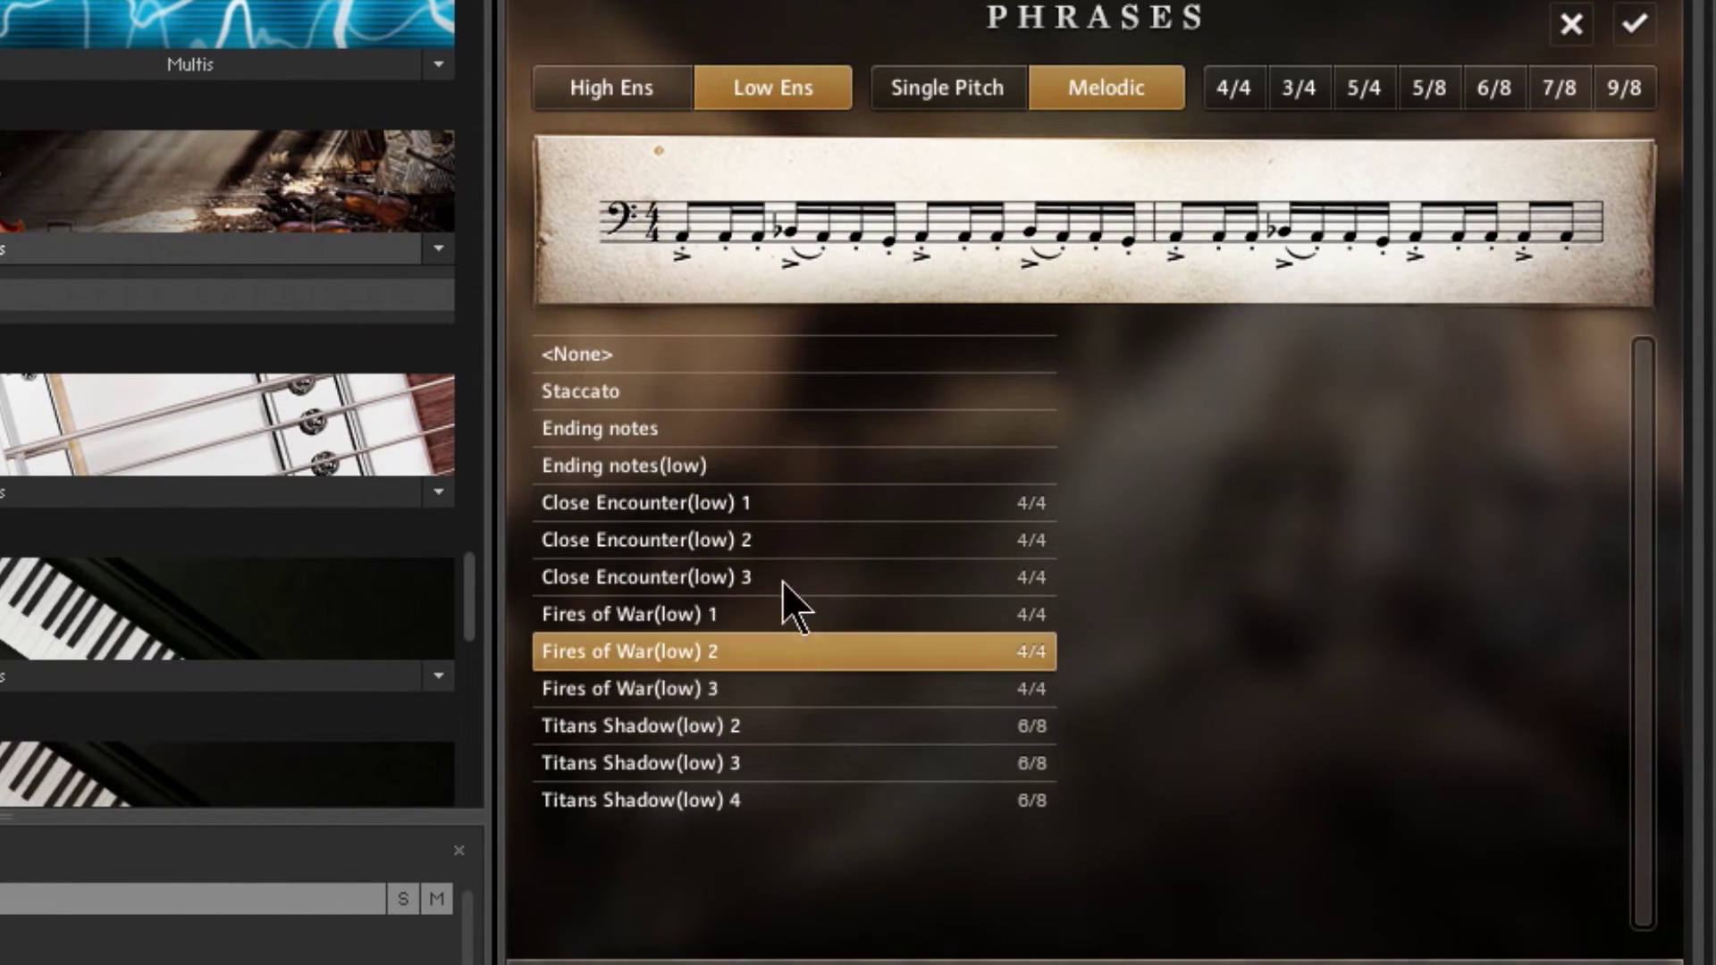
pyautogui.click(656, 87)
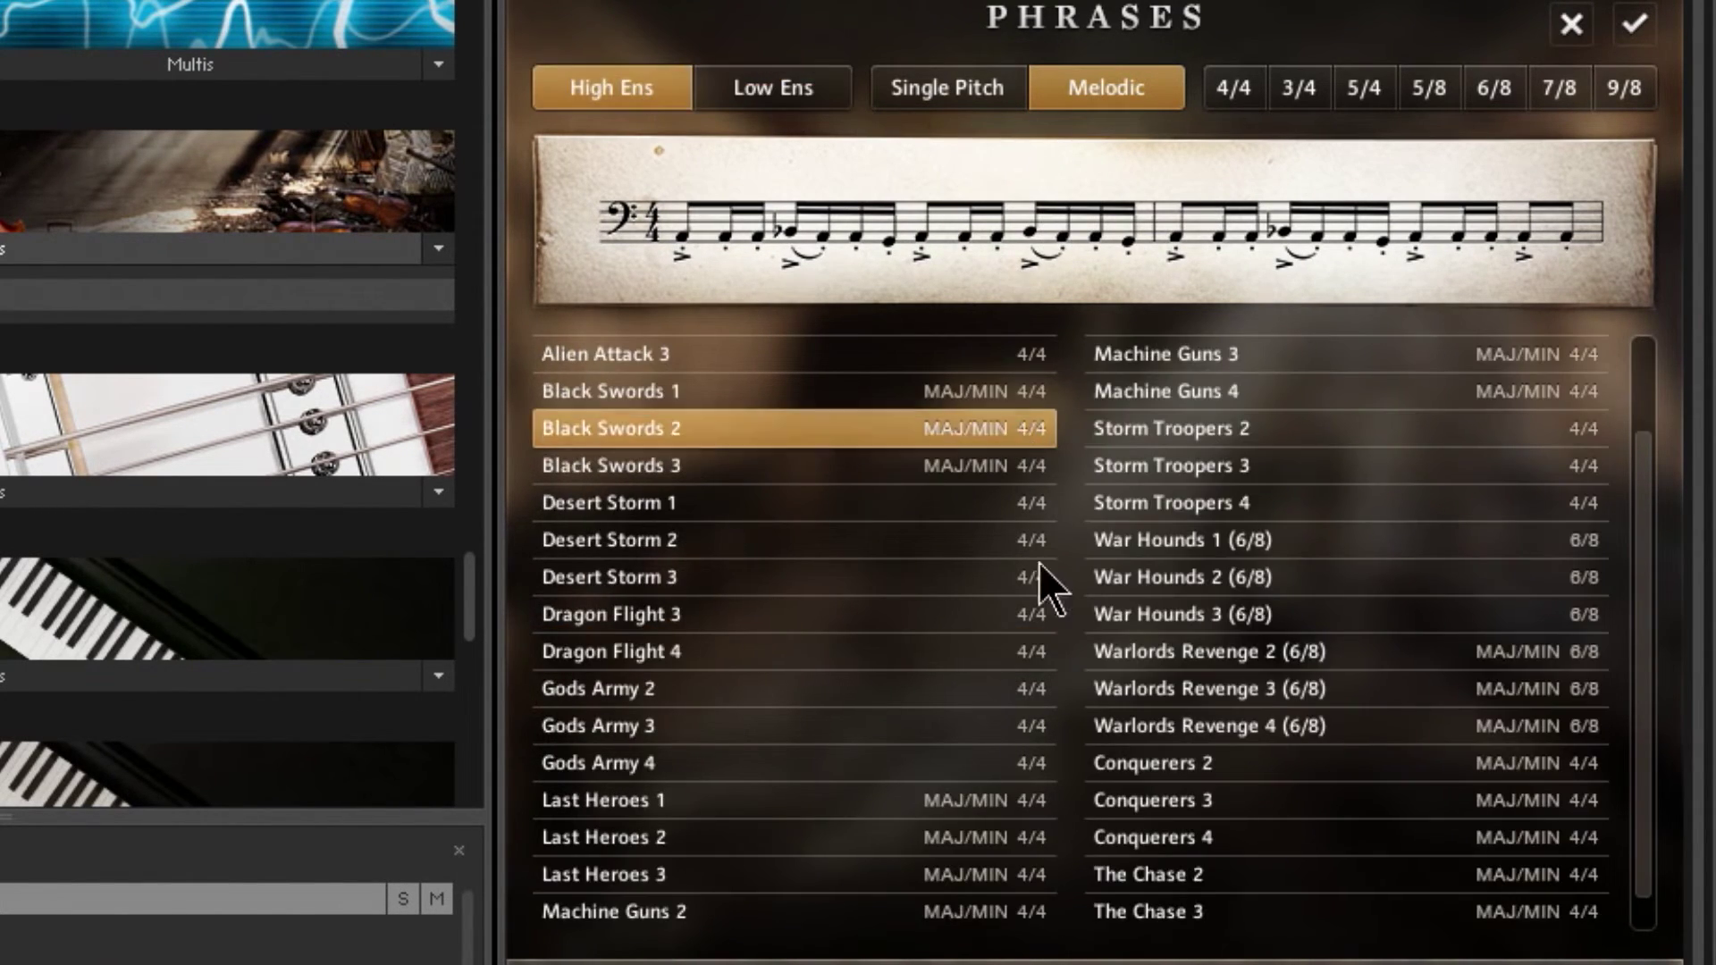
pyautogui.click(1242, 541)
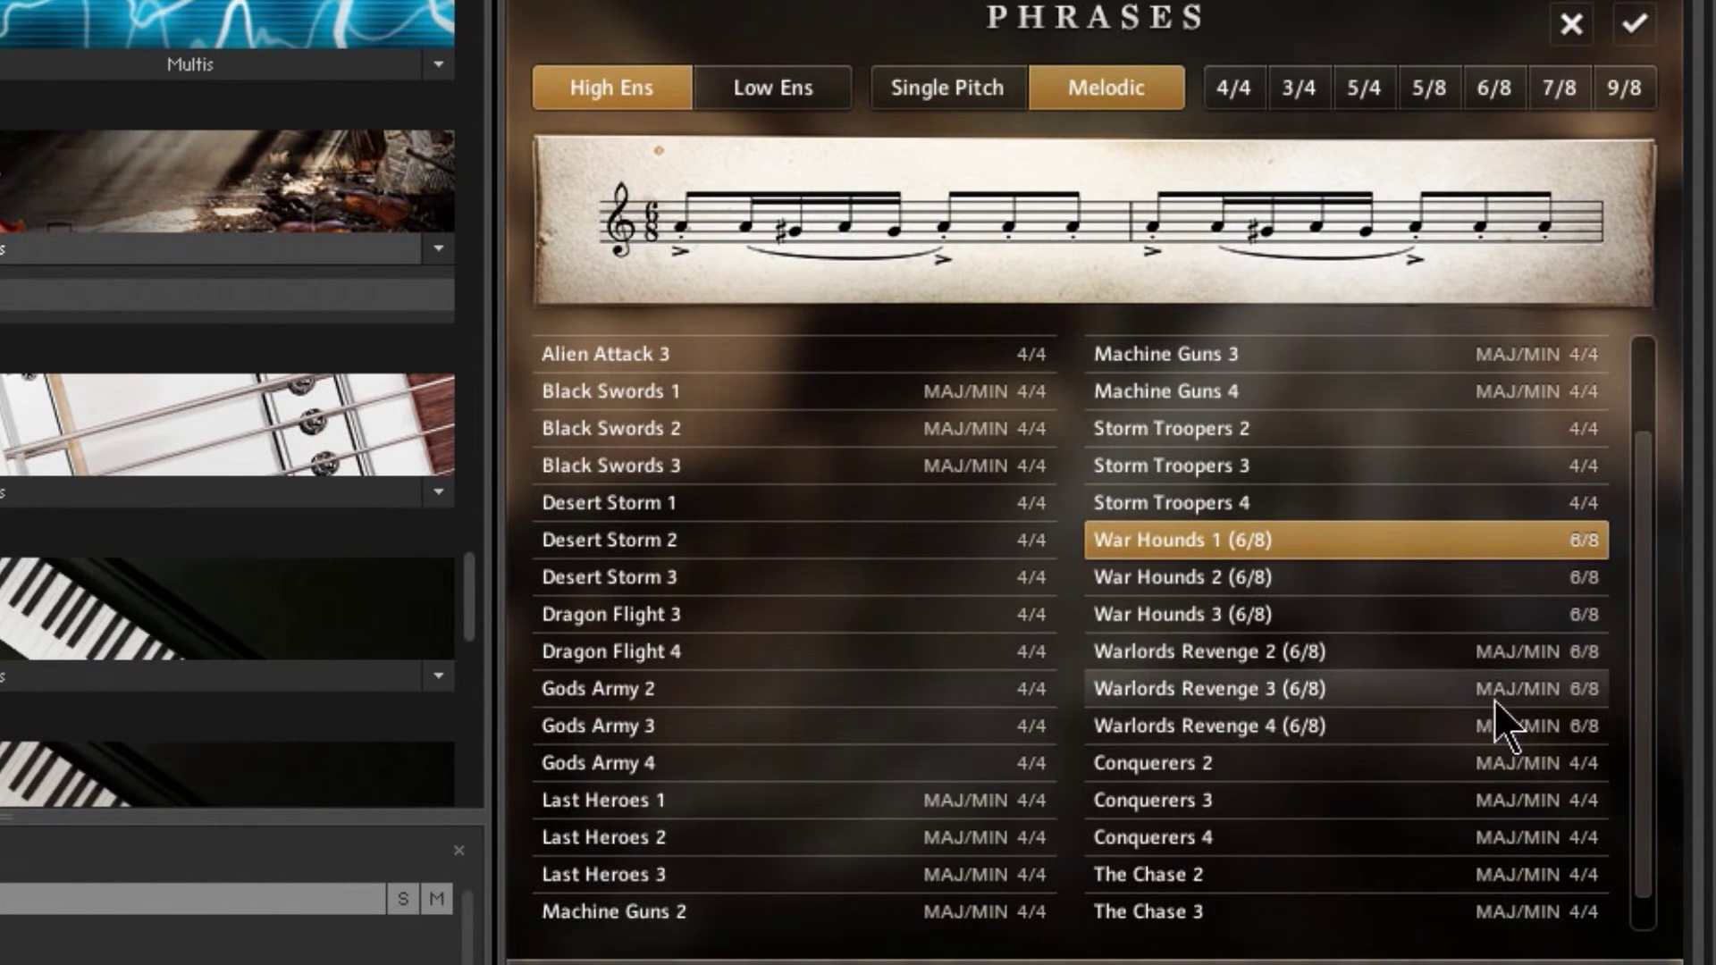
# Audition the High Ens Melodic phrase Black Swords 2 and the Single Pitch phrases Breaks - 4th note and Breaks - Short Figure
pyautogui.click(669, 427)
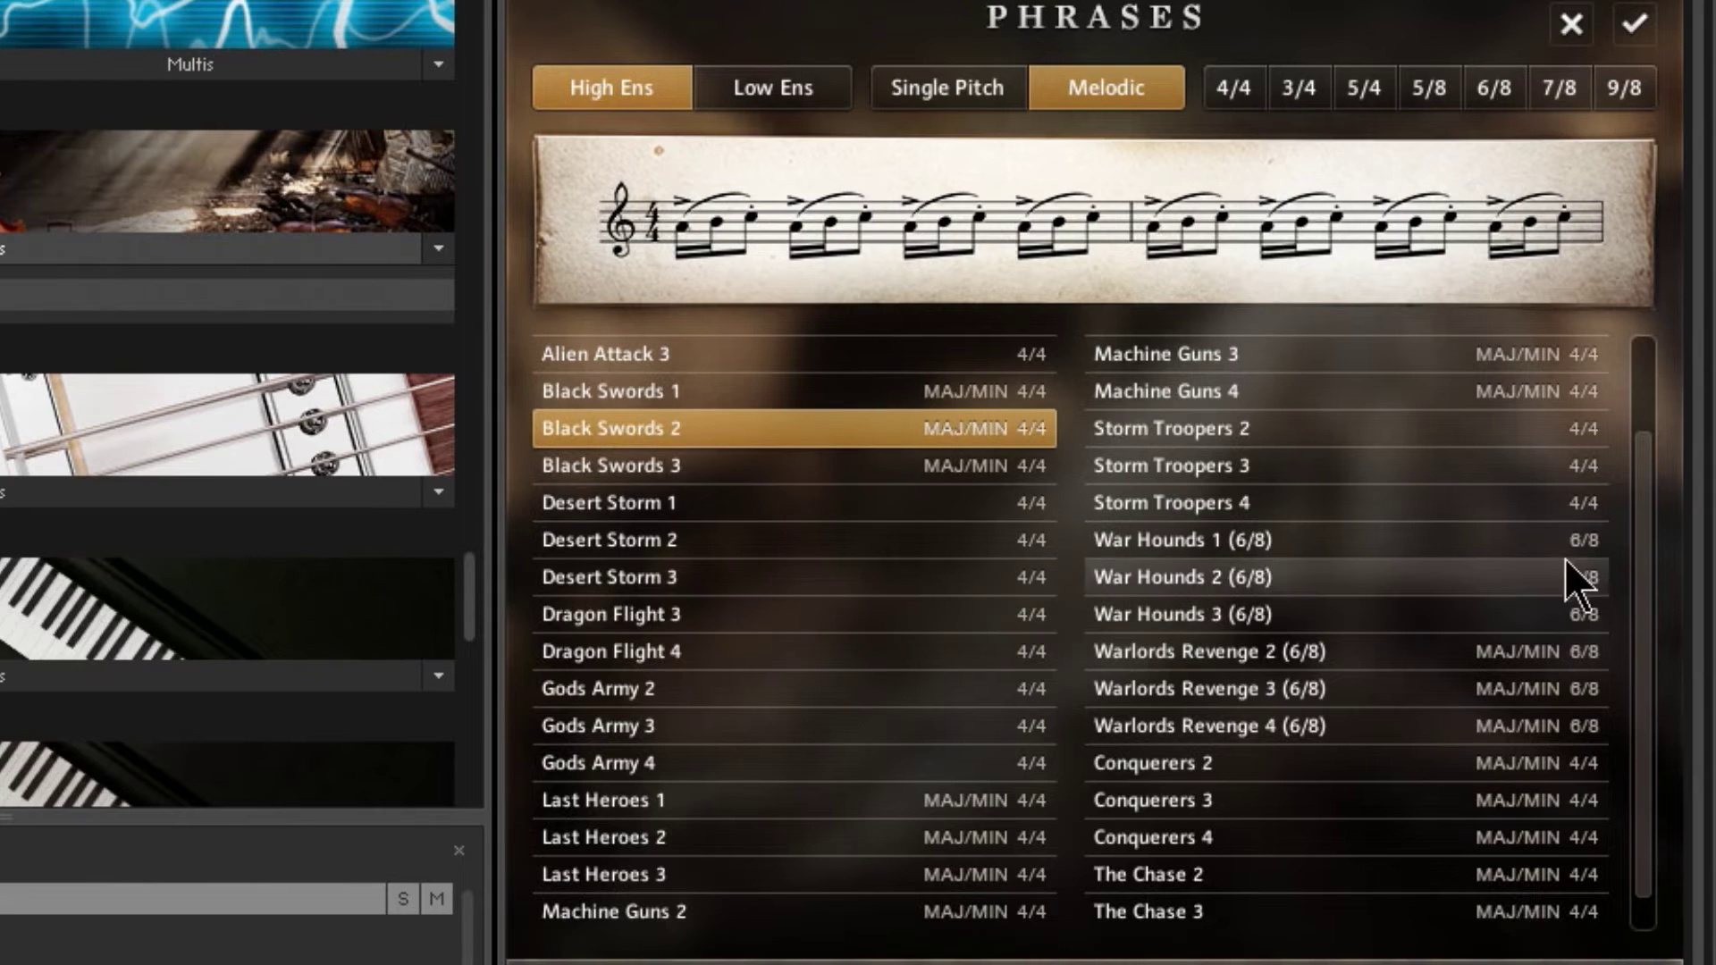
pyautogui.moveTo(1646, 529); pyautogui.dragTo(1645, 426)
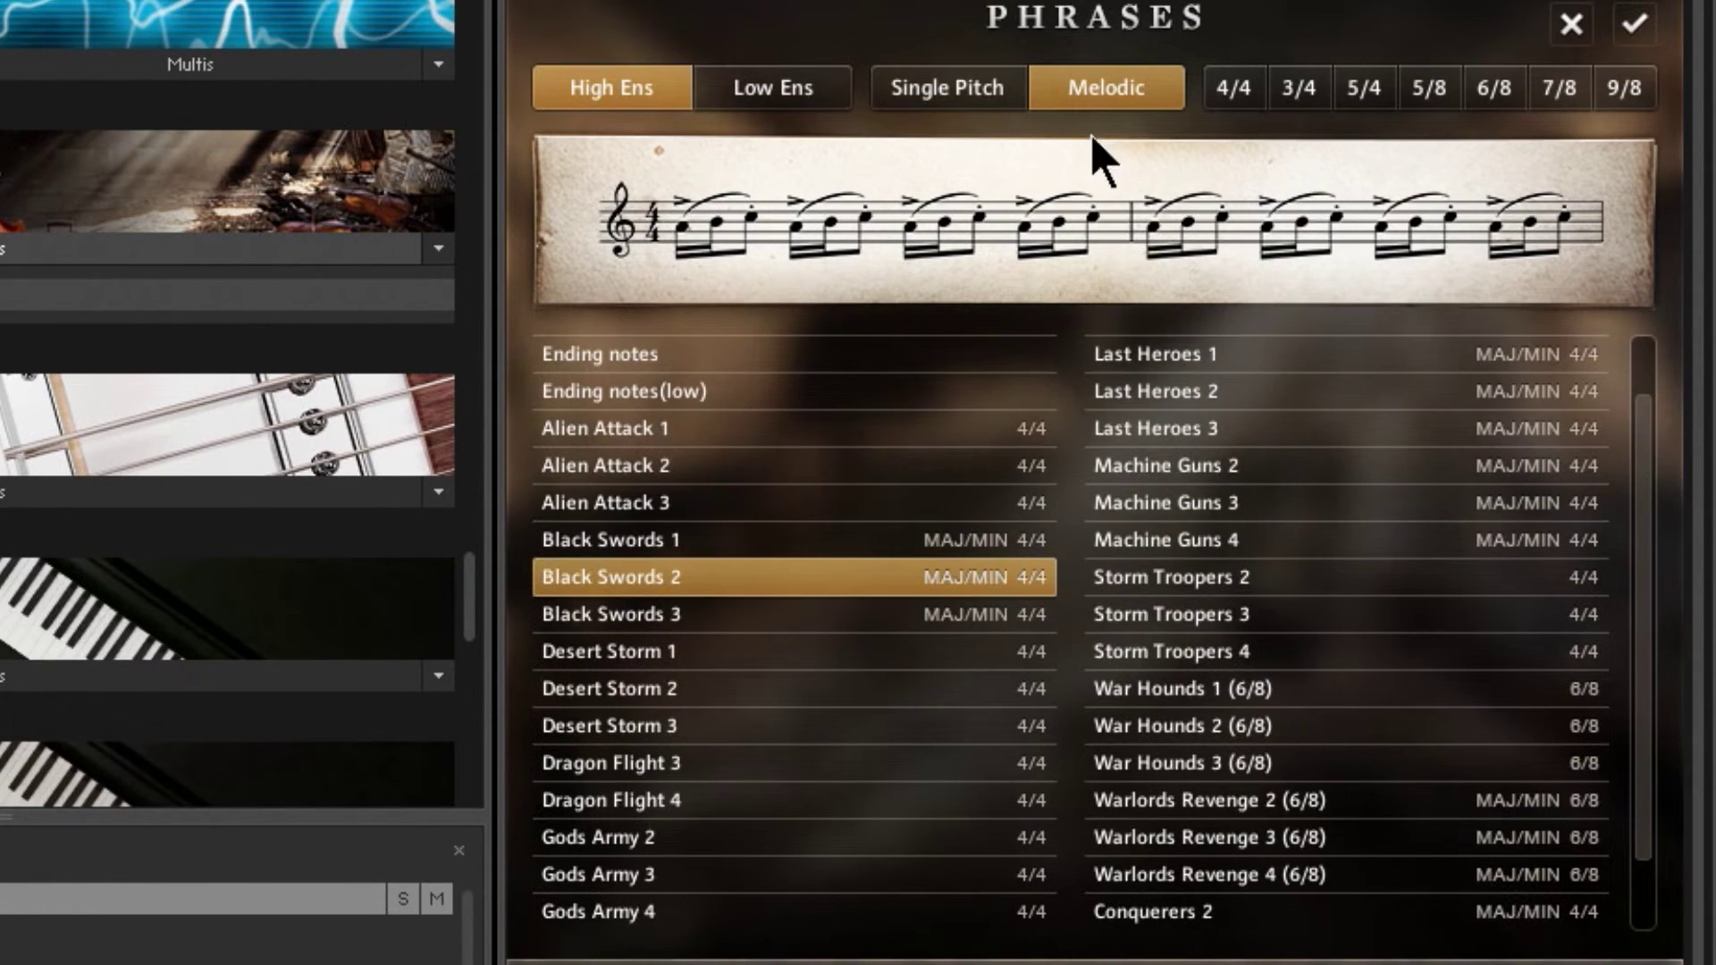
pyautogui.click(948, 88)
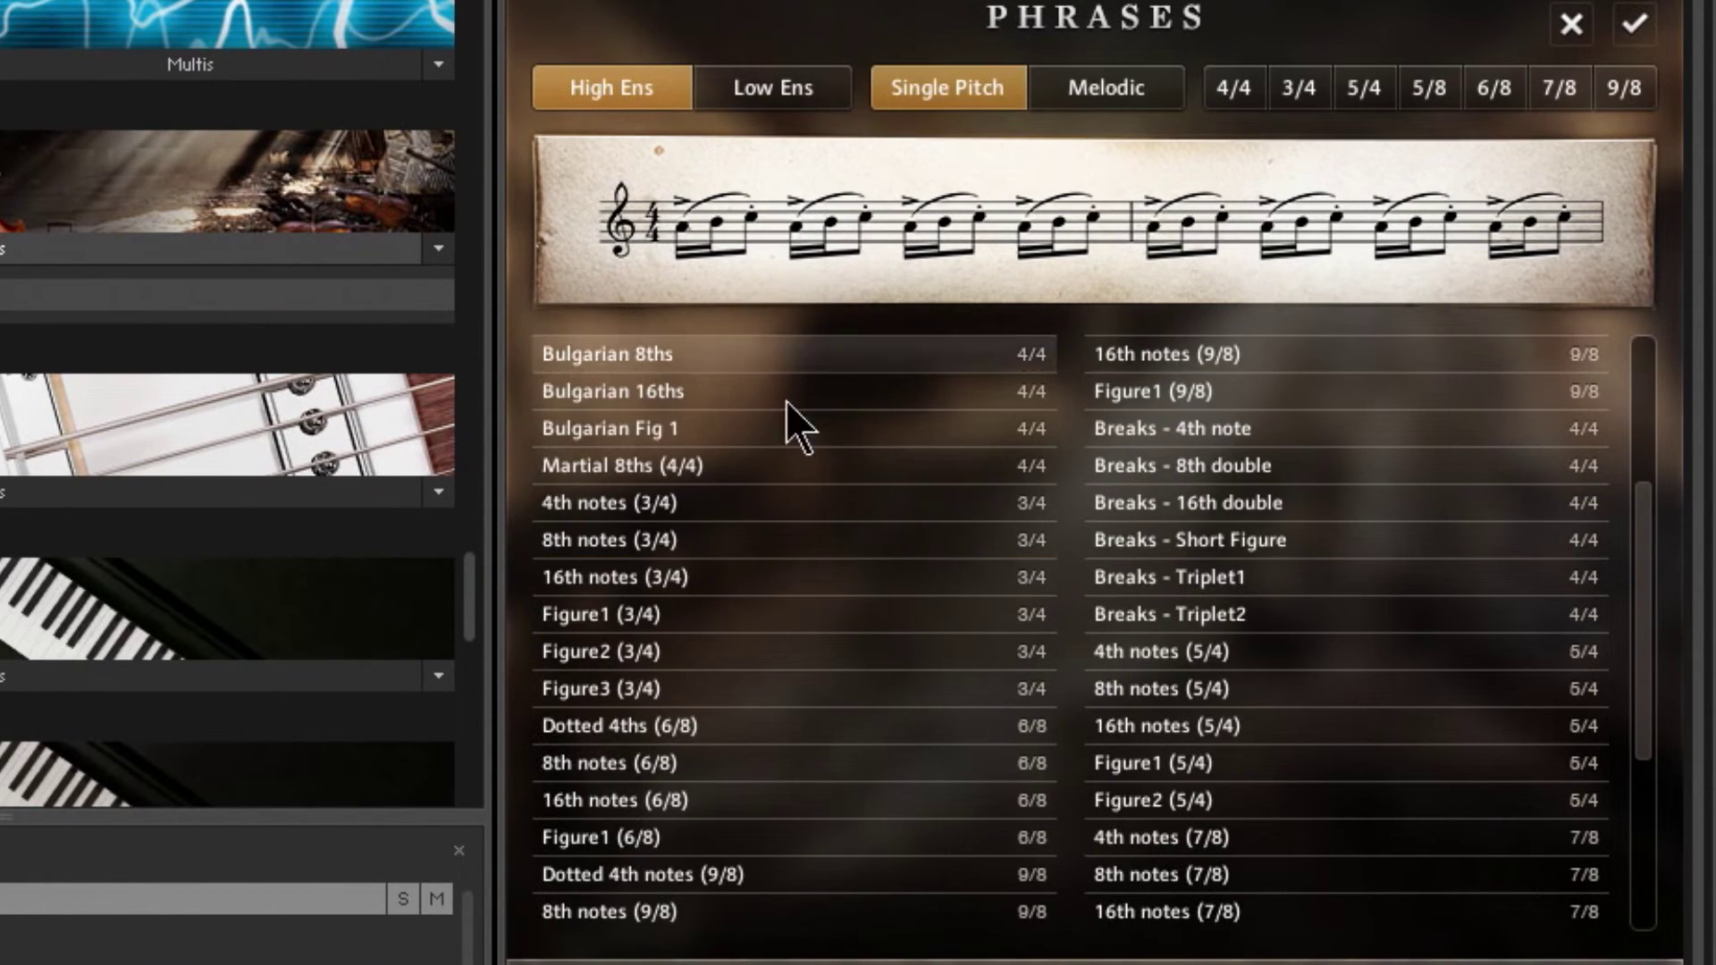
pyautogui.click(1295, 431)
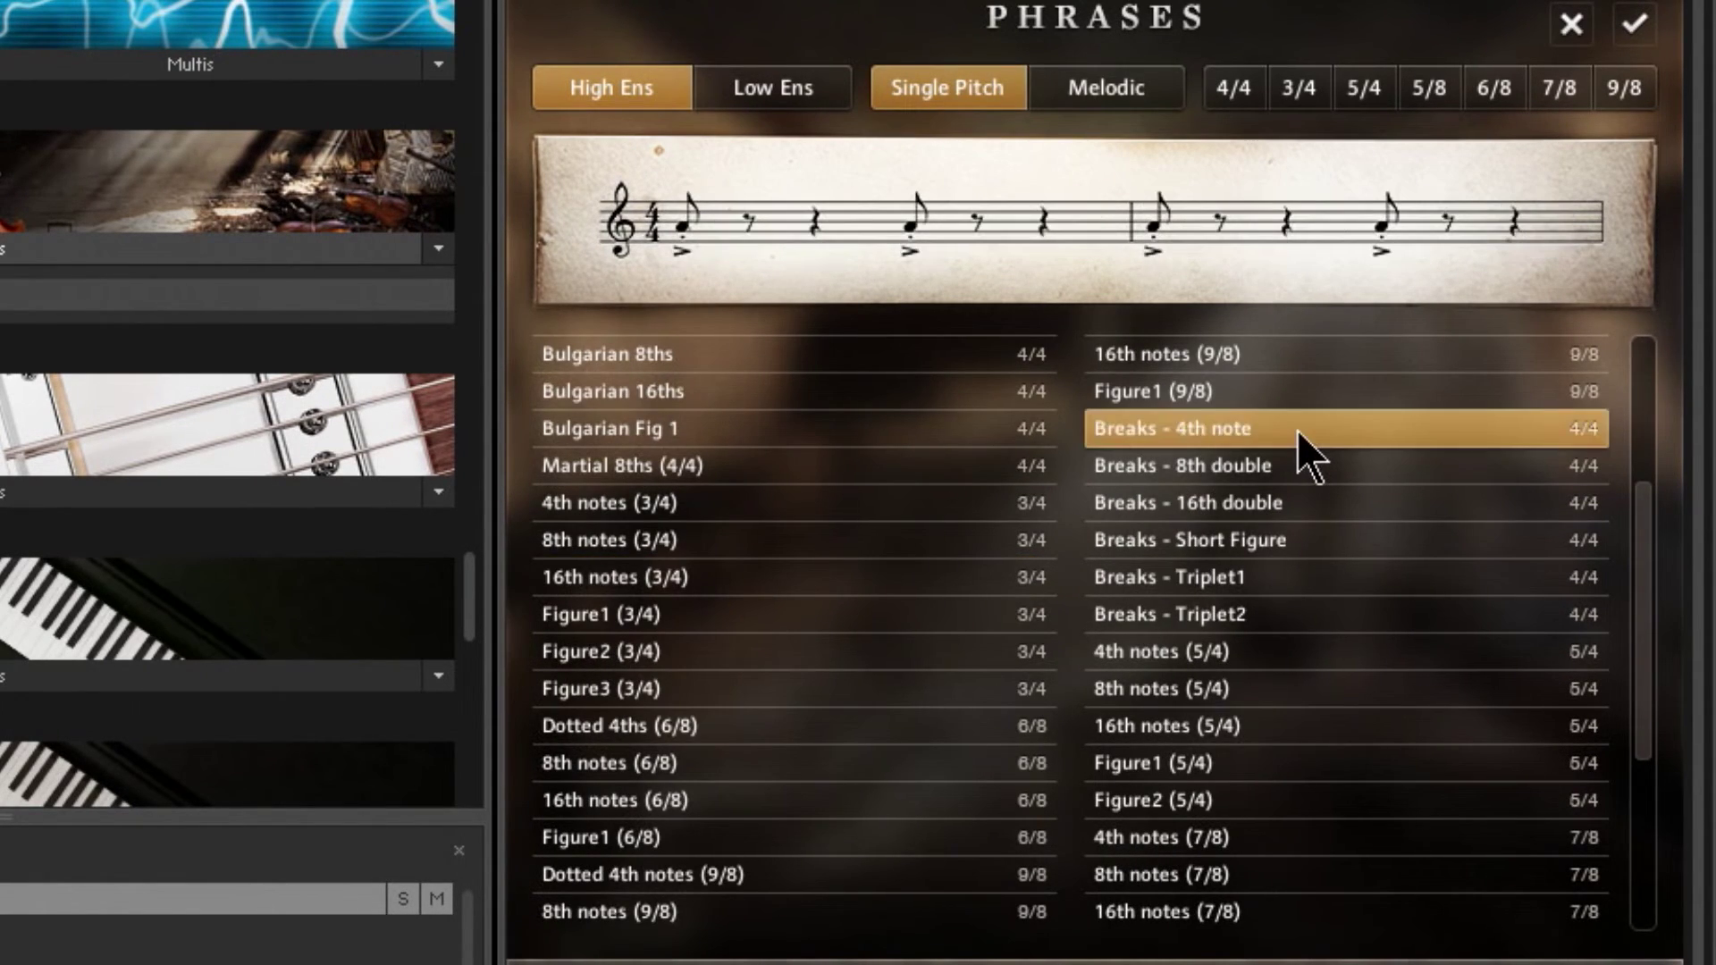
pyautogui.click(1251, 545)
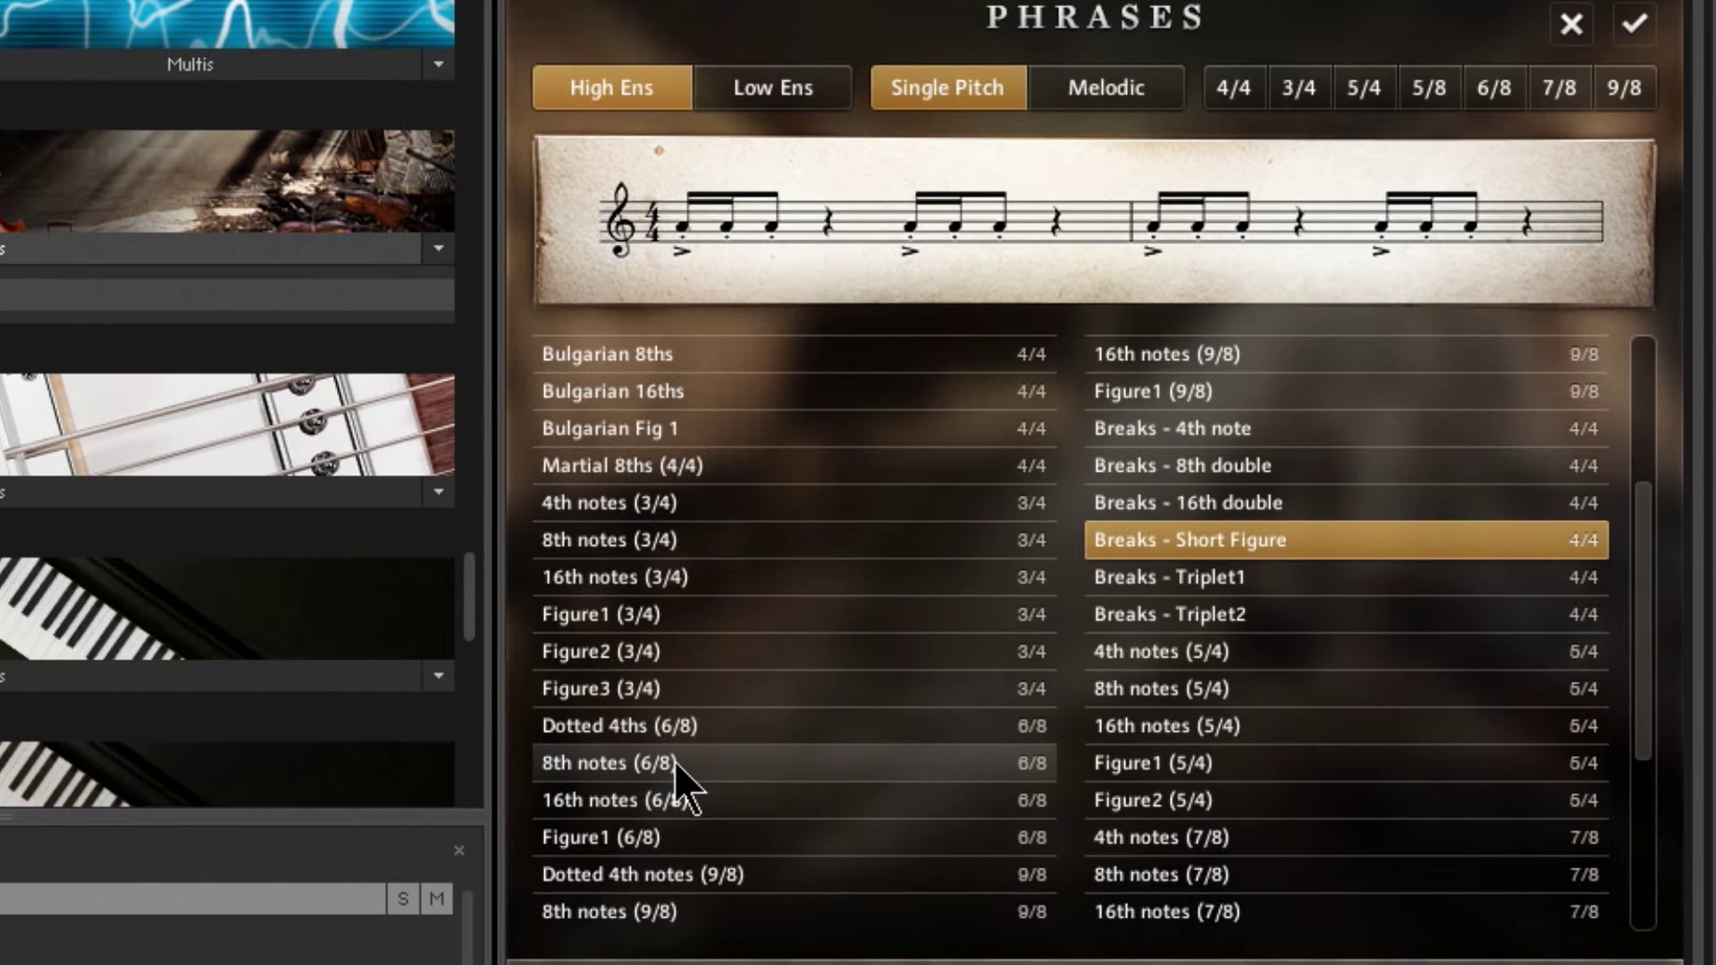
# Audition the Melodic phrases Last Heroes 2, Alien Attack 1 and Alien Attack 2, and load Black Swords 1 into slot C#0
pyautogui.click(1132, 97)
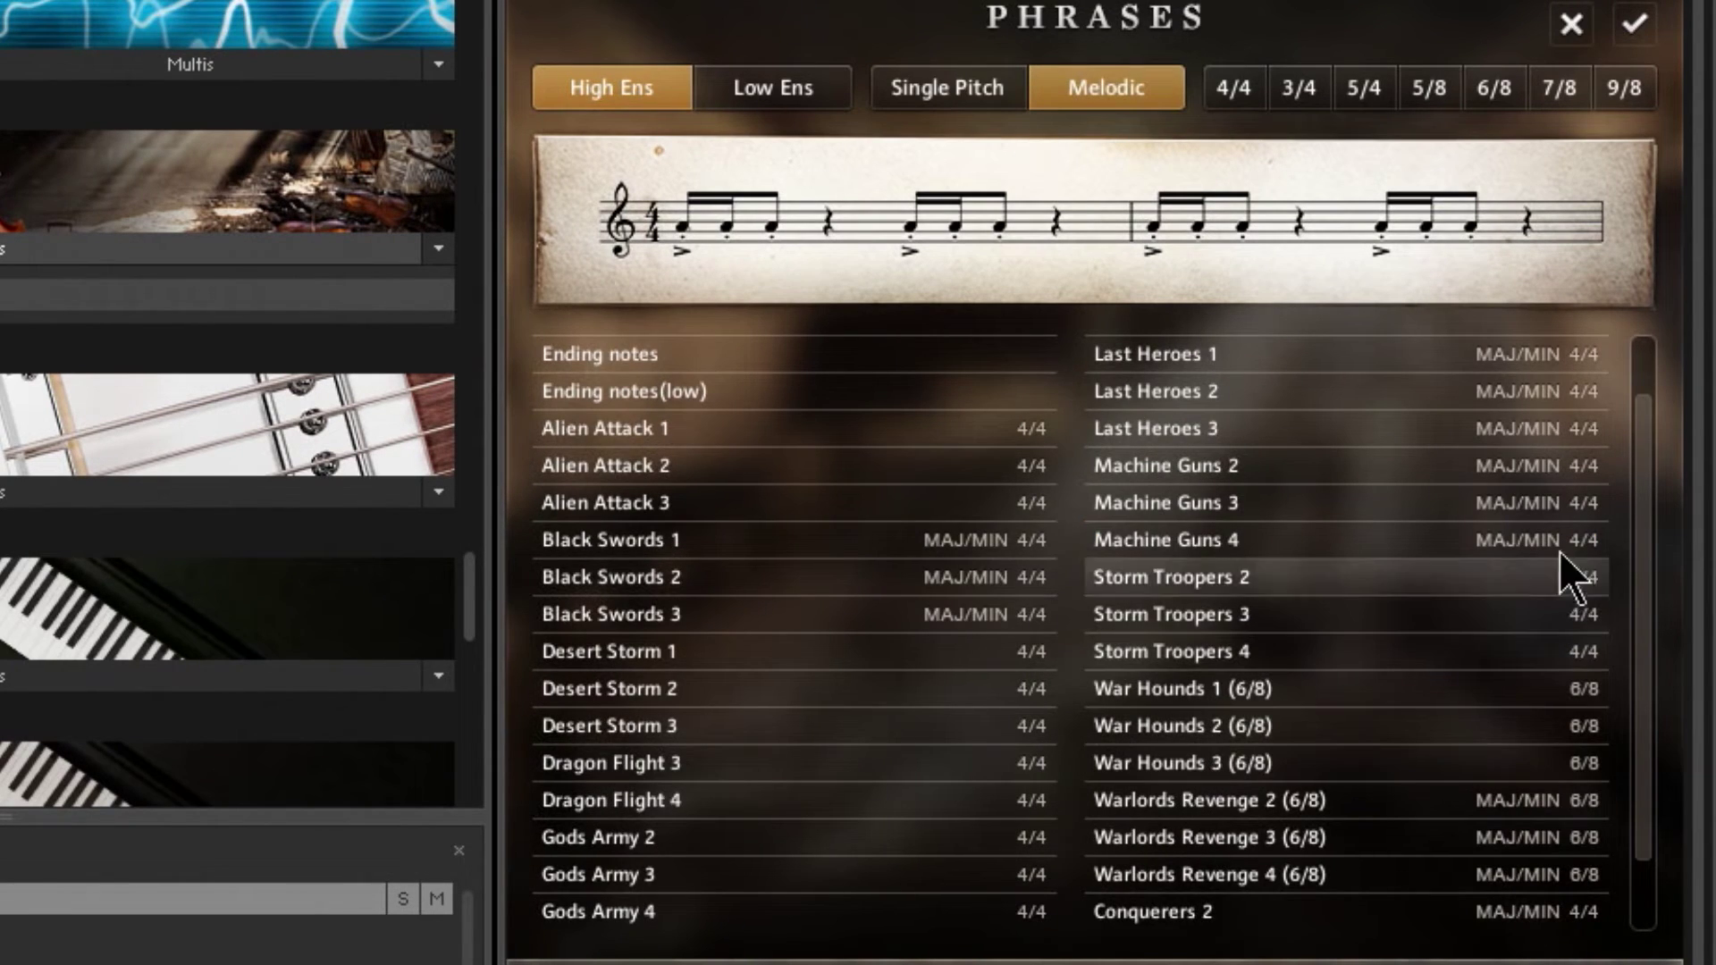
pyautogui.click(1381, 389)
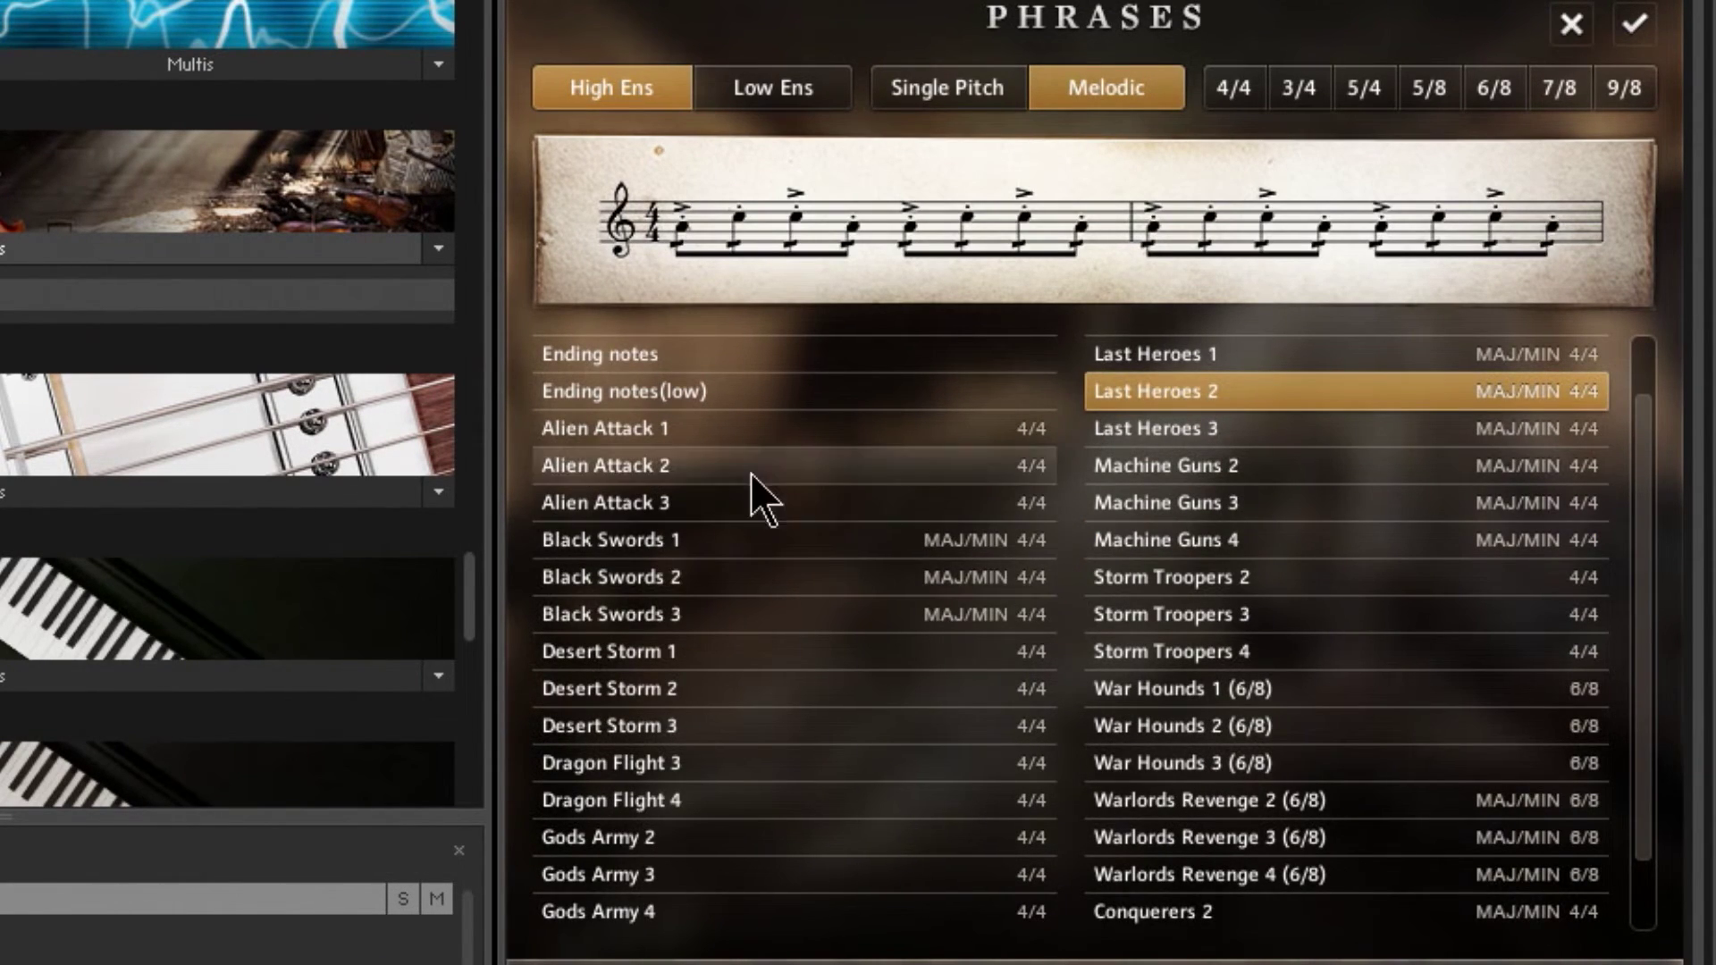
pyautogui.click(774, 428)
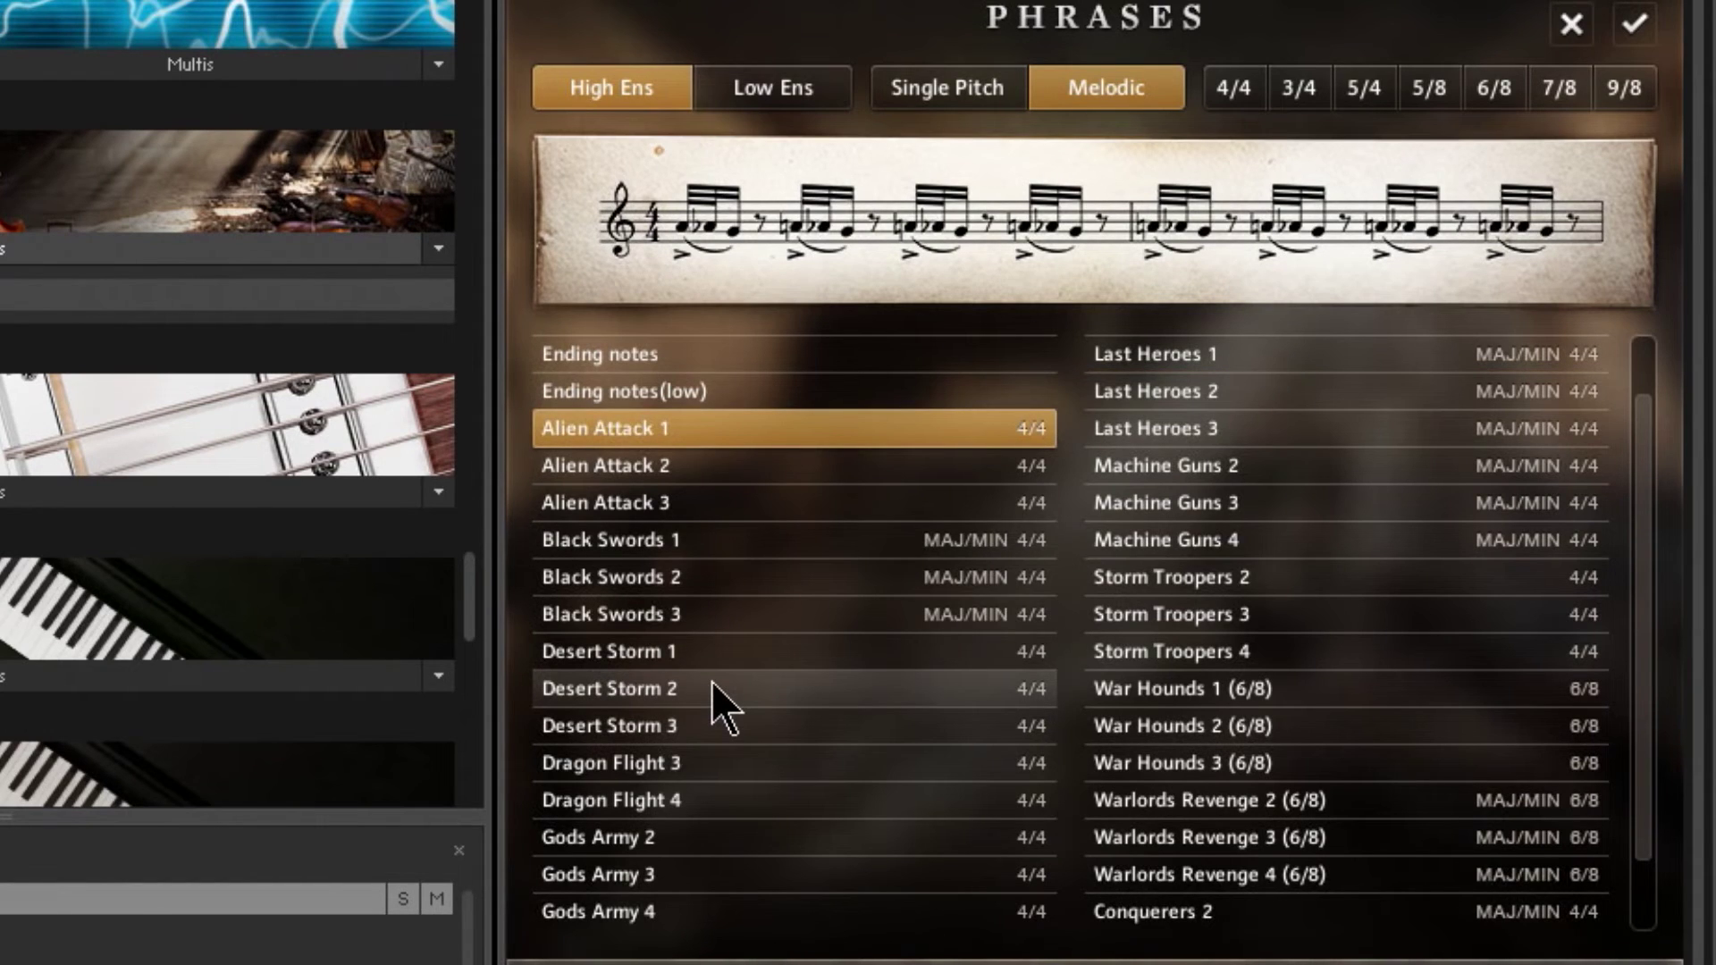
pyautogui.click(774, 466)
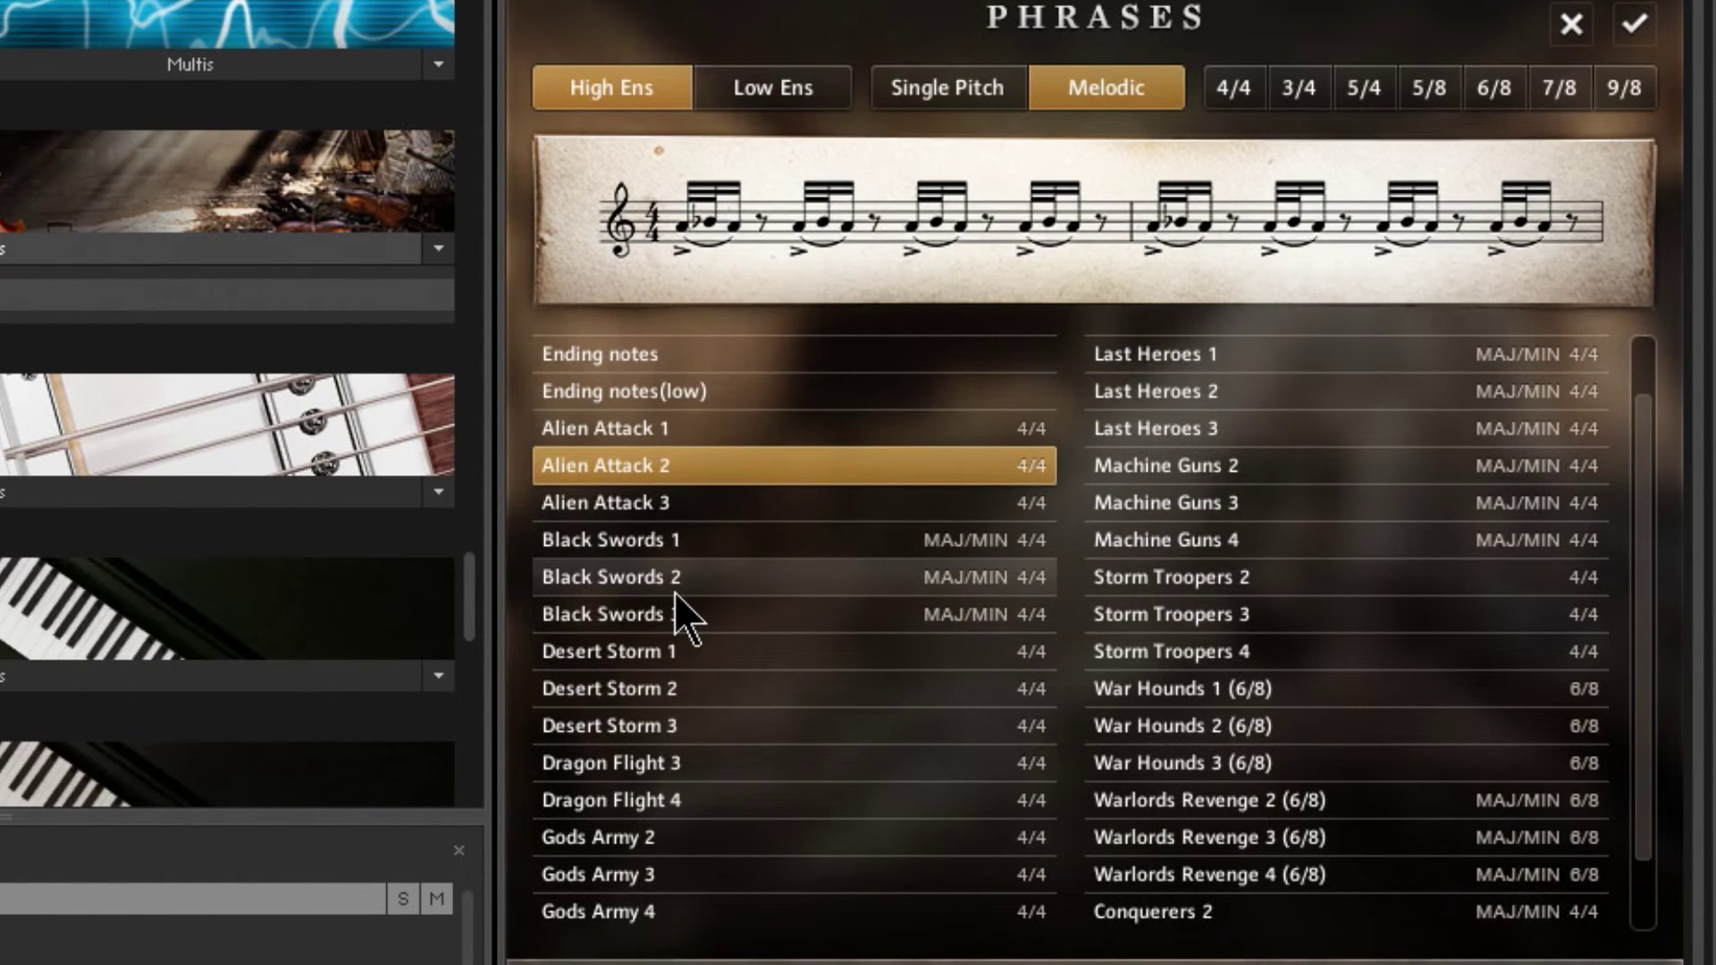
pyautogui.click(742, 542)
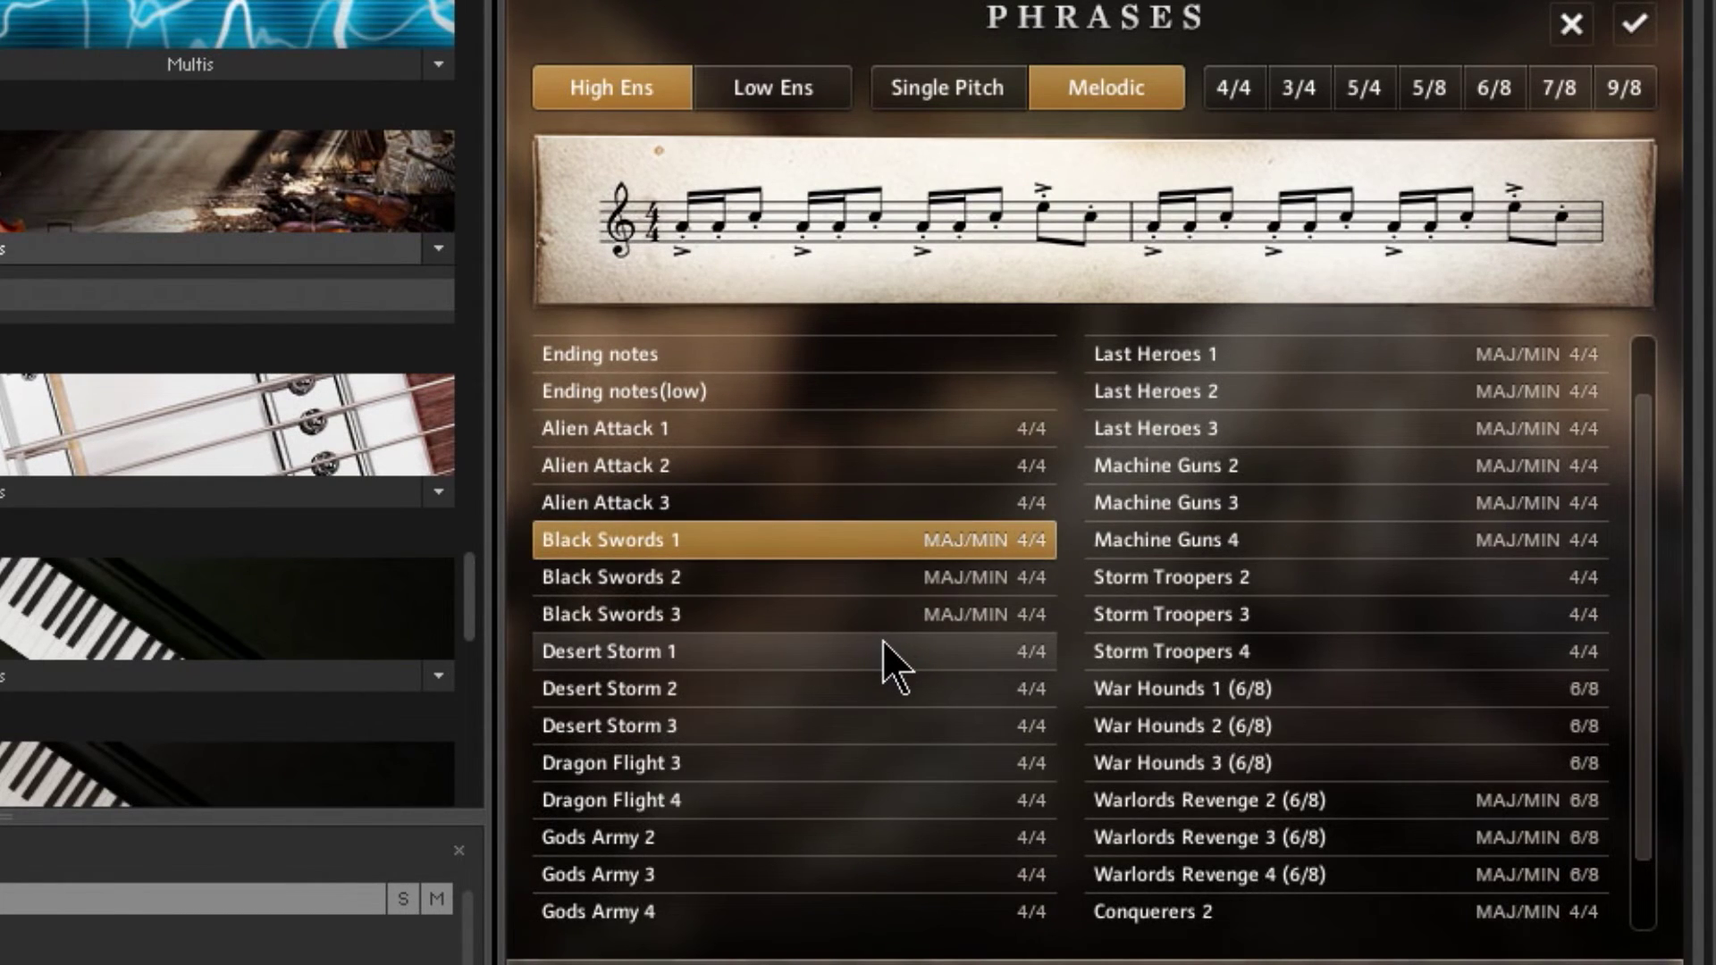
pyautogui.doubleClick(804, 536)
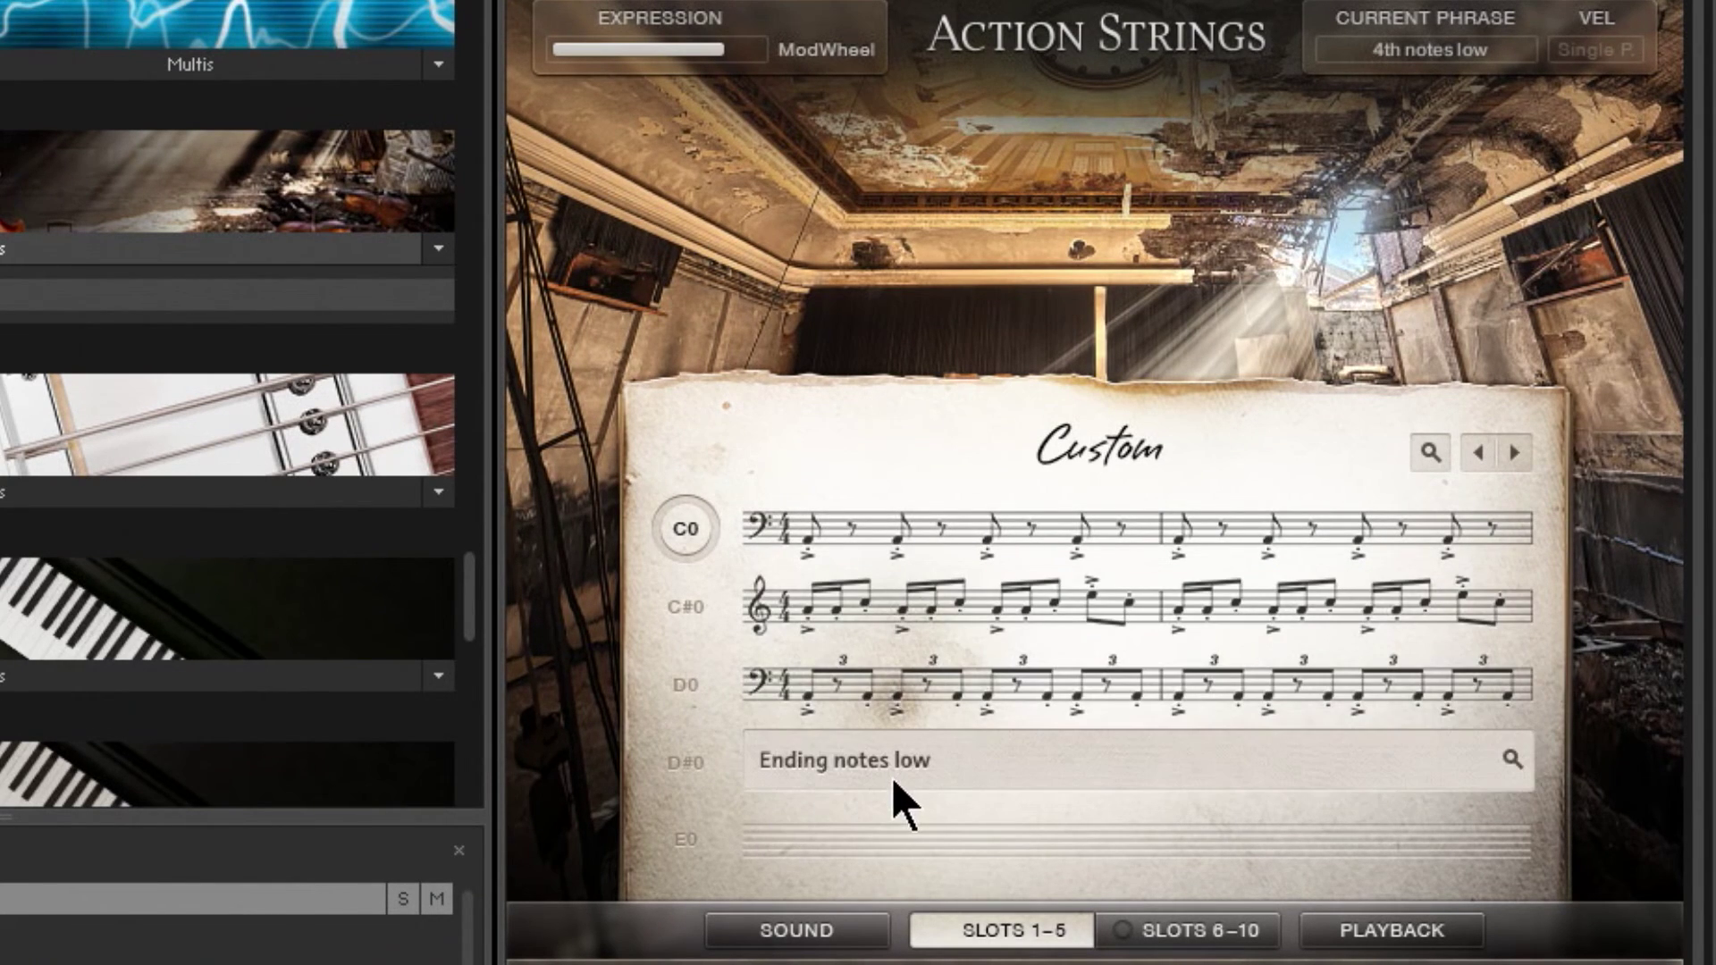
# Show user slots 6–10 and trigger the keyswitches on the virtual keyboard to select assigned phrases
pyautogui.click(1184, 934)
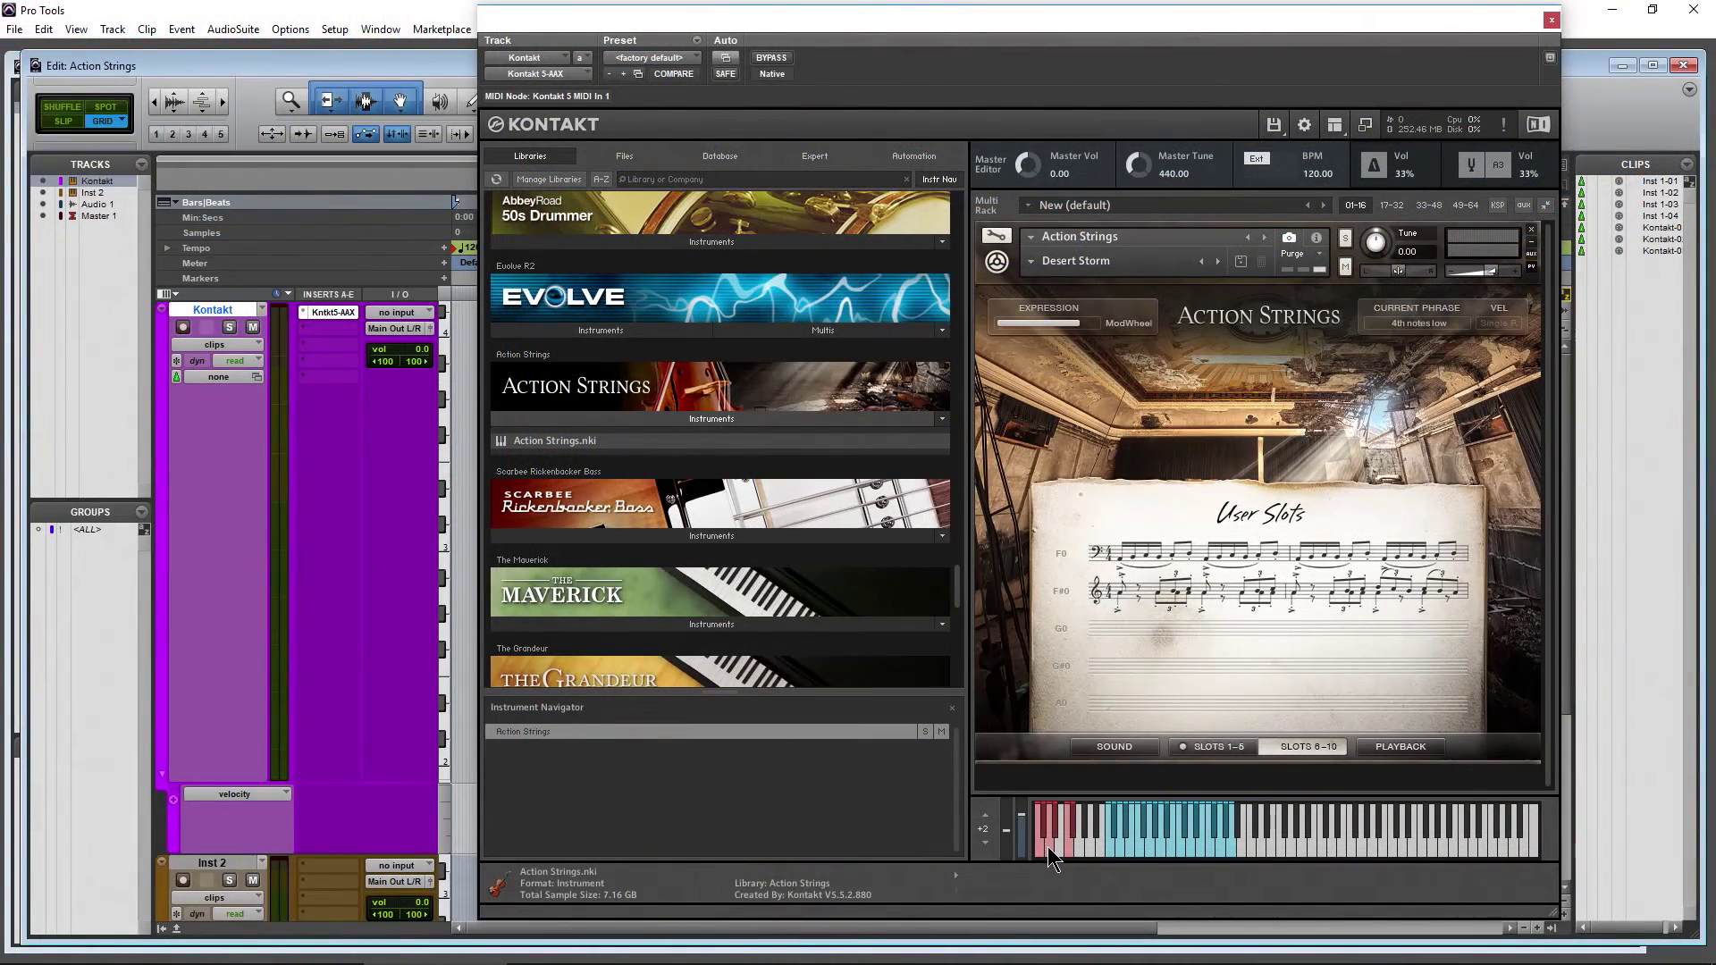
pyautogui.click(1047, 845)
pyautogui.click(1056, 823)
pyautogui.click(1071, 835)
# Check both slot pages and load the High Ens Melodic 4/4 phrase Desert Storm 2 into the empty slot E0
pyautogui.click(1202, 747)
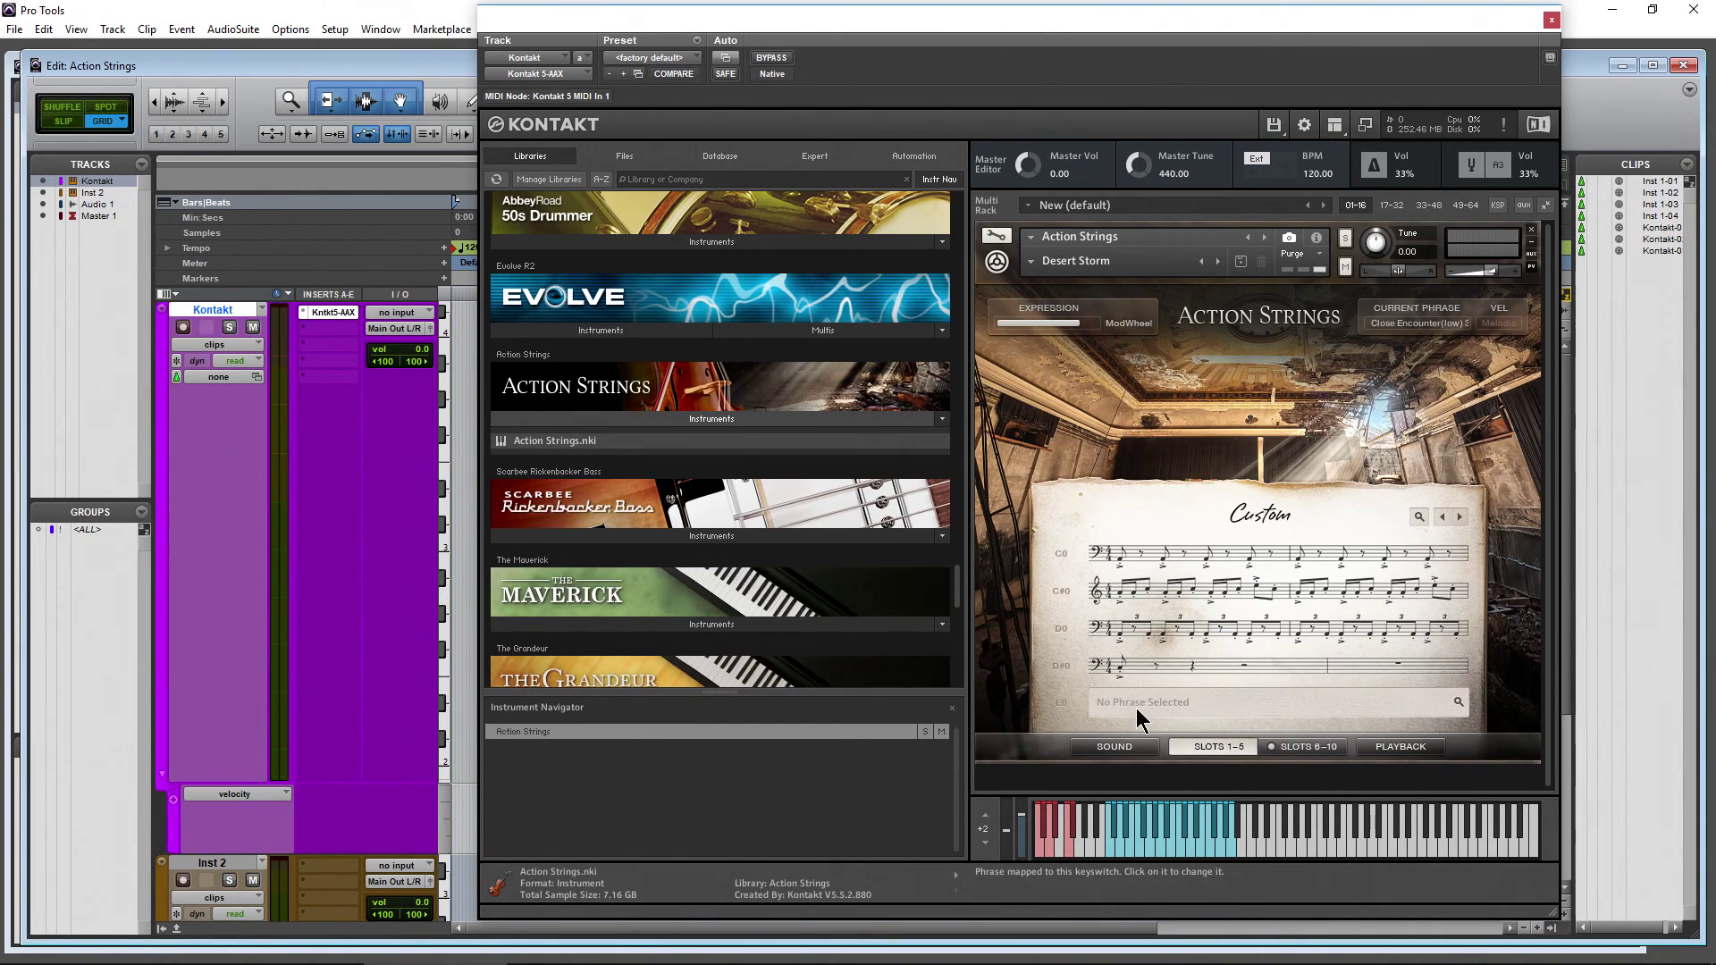
pyautogui.click(1298, 751)
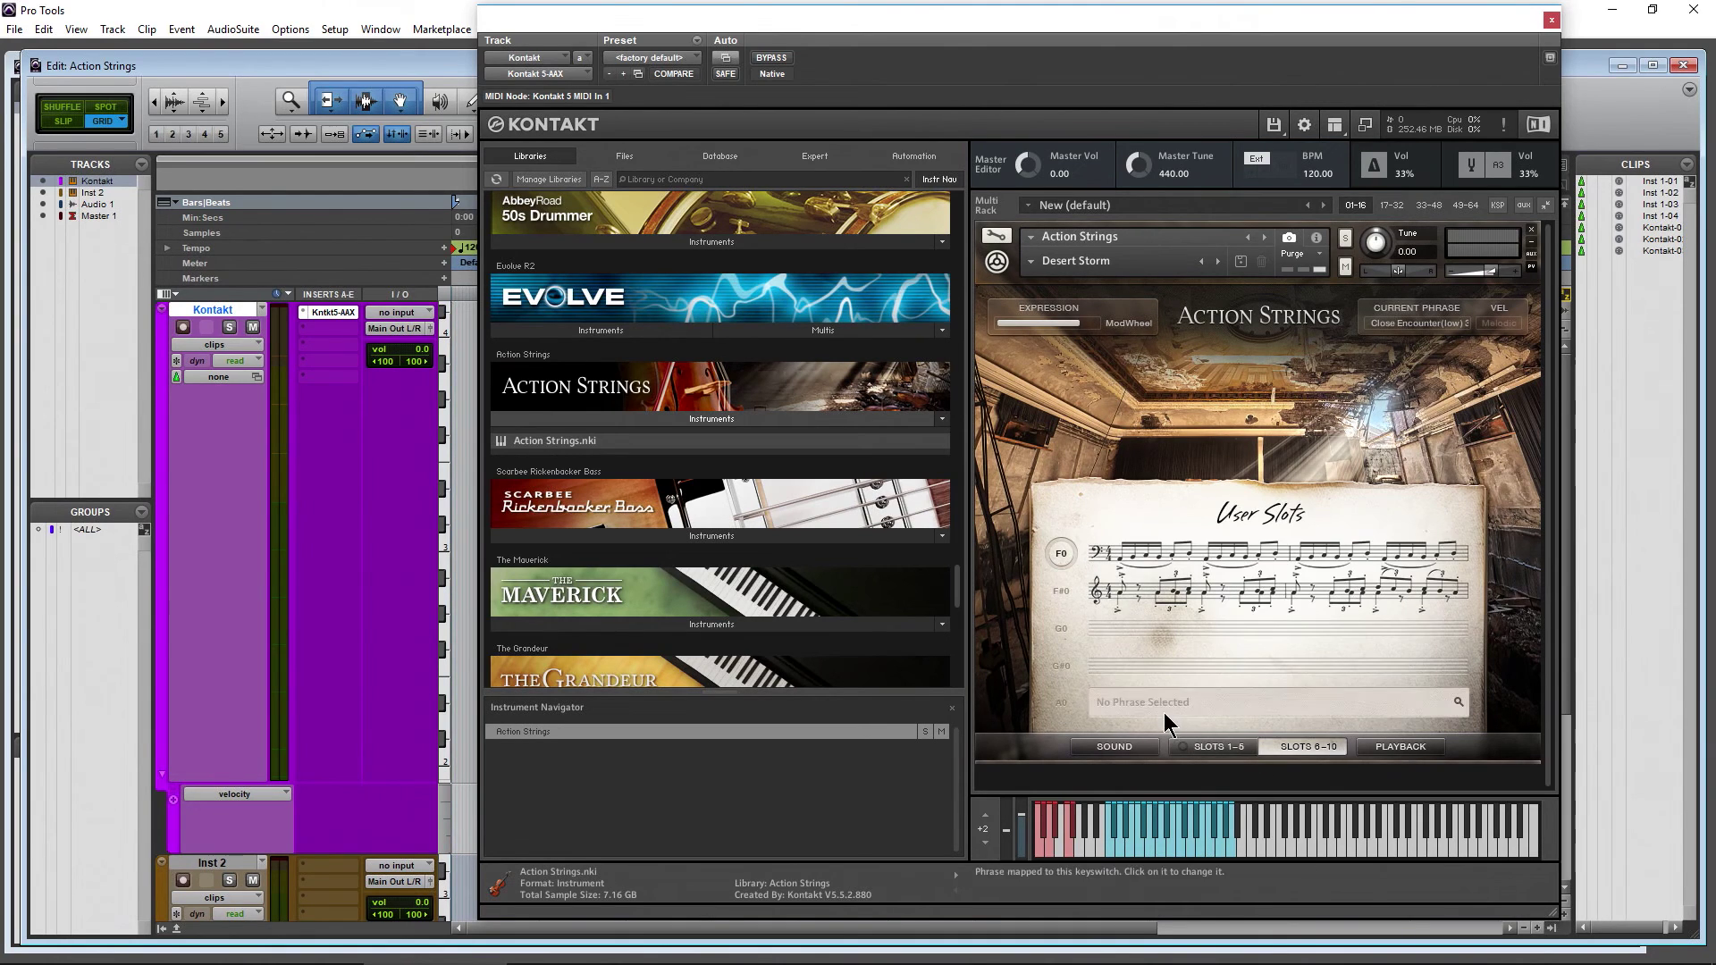
pyautogui.click(1202, 747)
pyautogui.click(1135, 703)
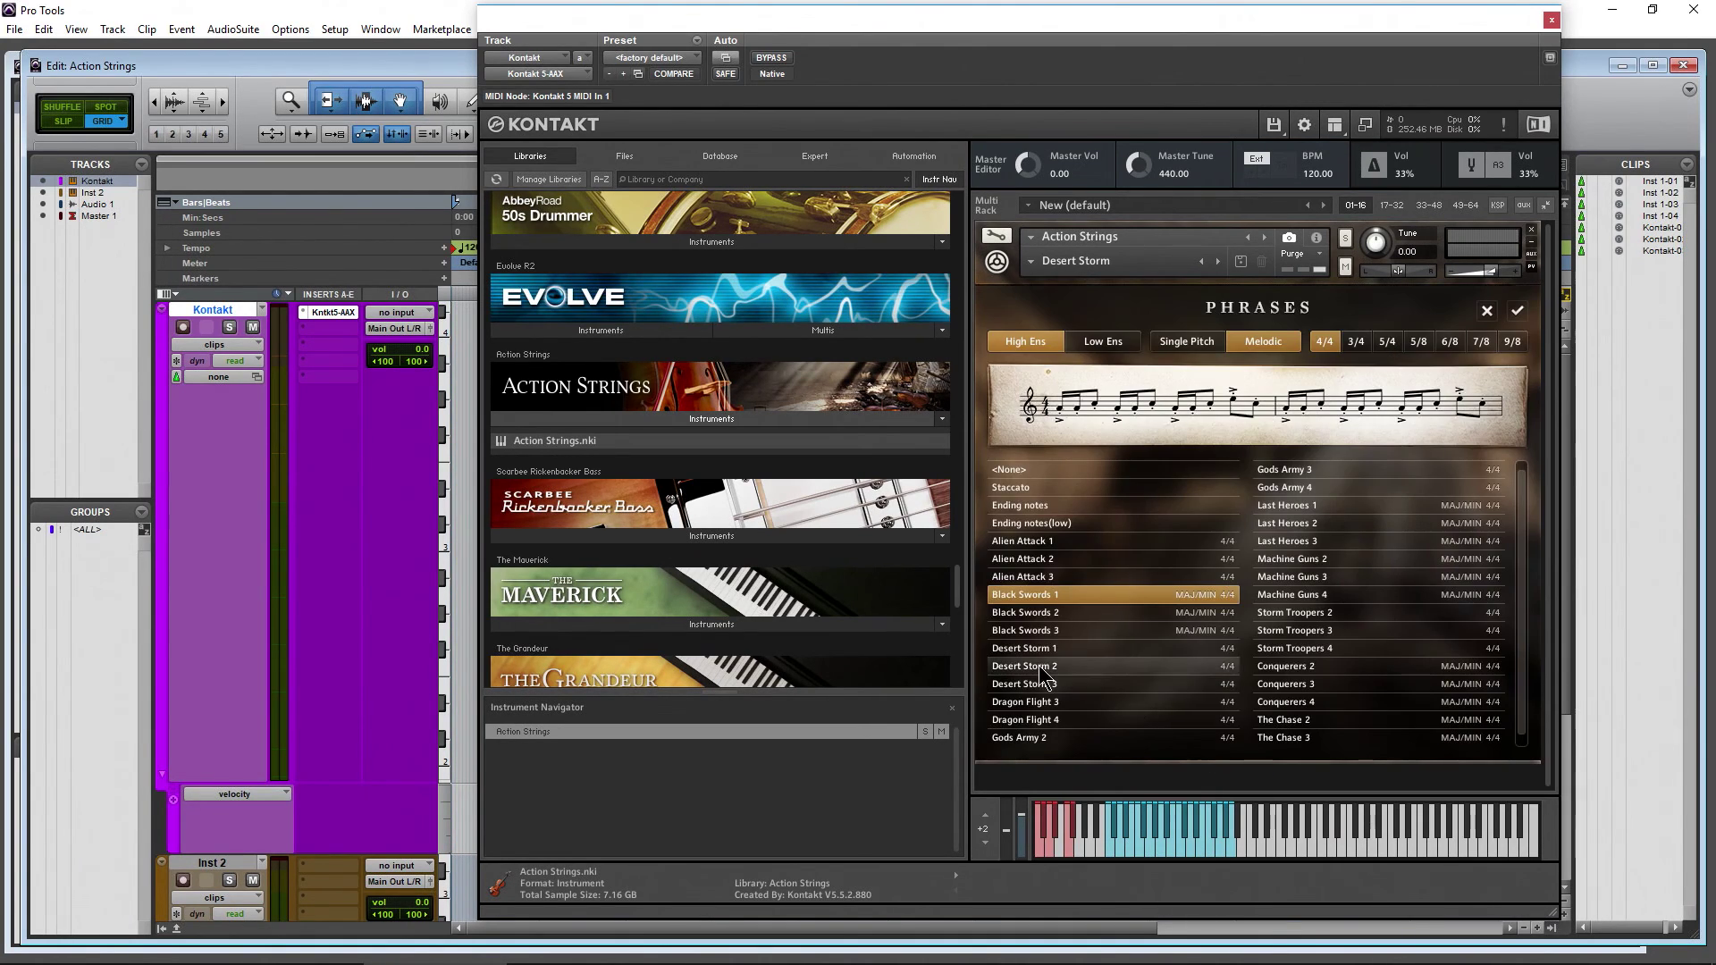
pyautogui.doubleClick(1084, 672)
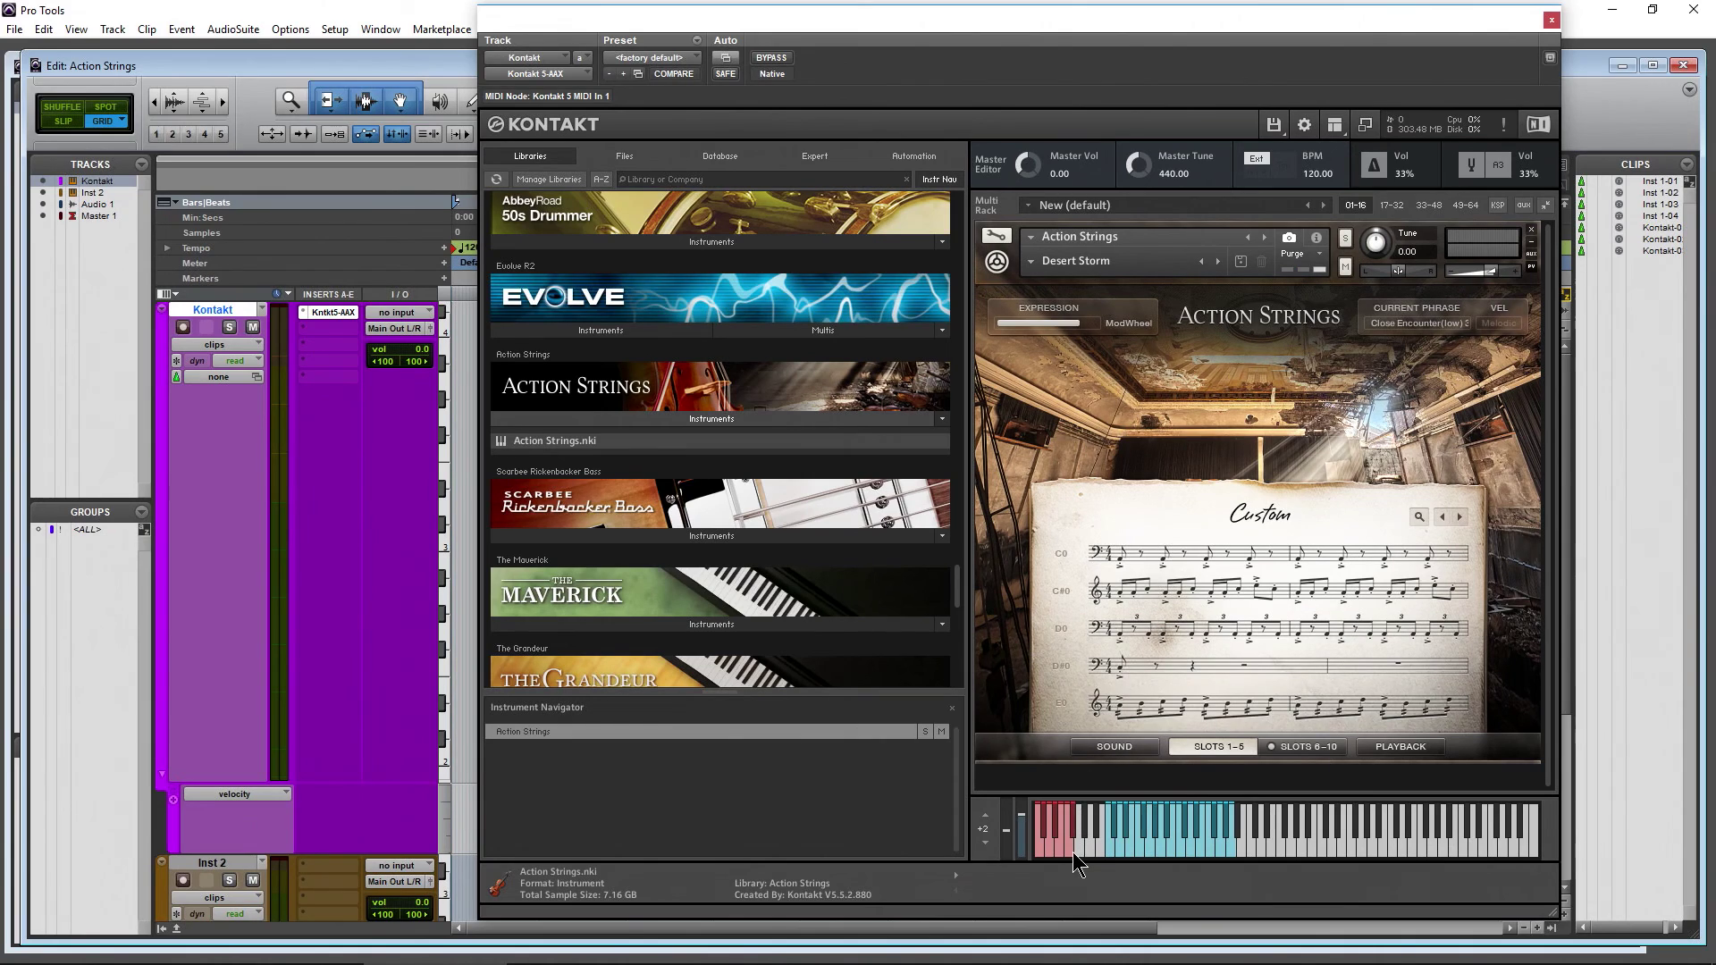
# Switch between the phrases in user slots F#0 and F0 and audition each within its playable key range
pyautogui.click(1058, 832)
pyautogui.click(1073, 833)
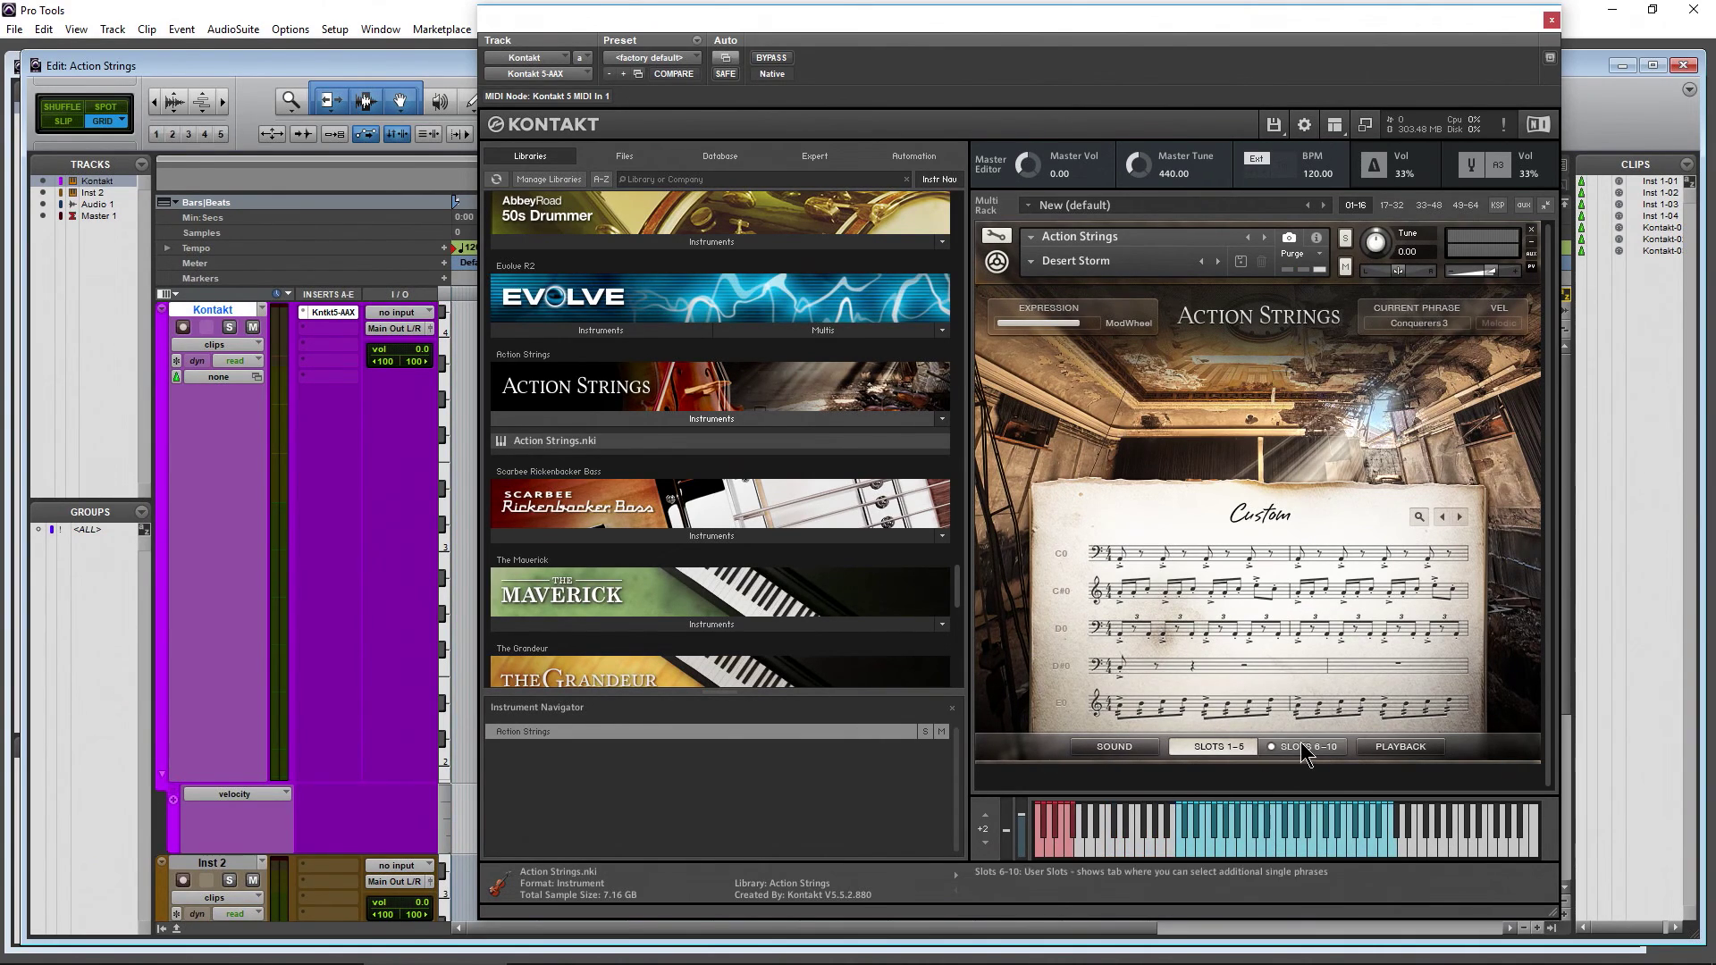
pyautogui.click(1224, 829)
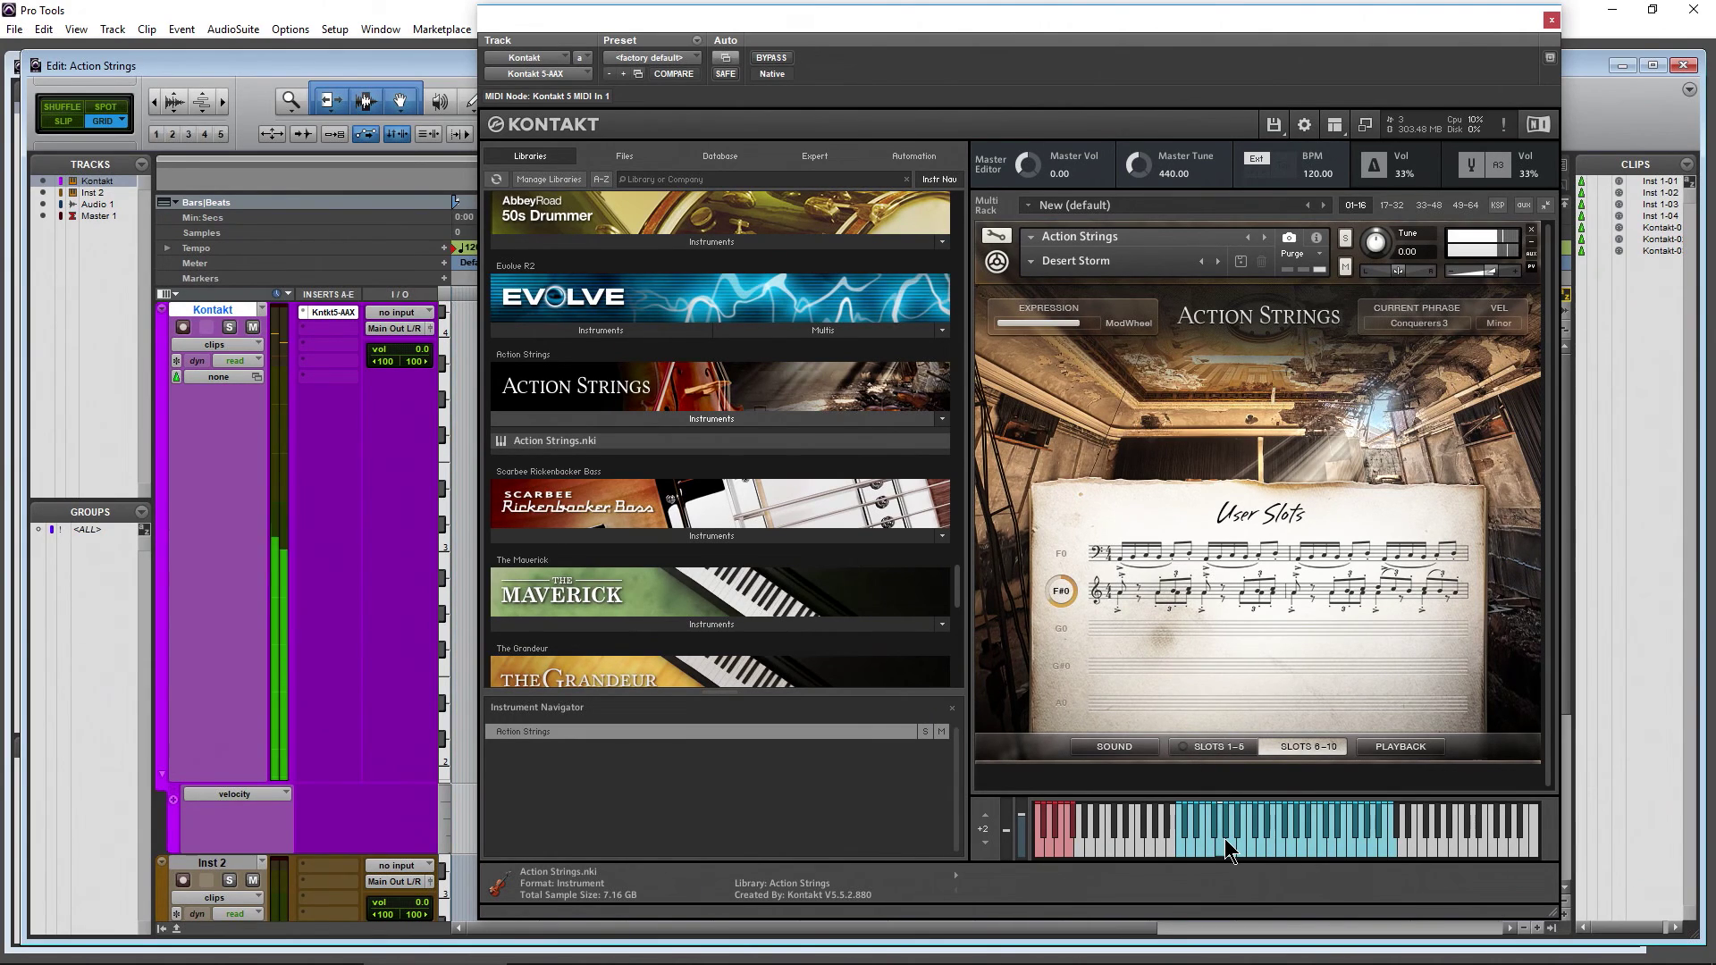
pyautogui.click(1060, 553)
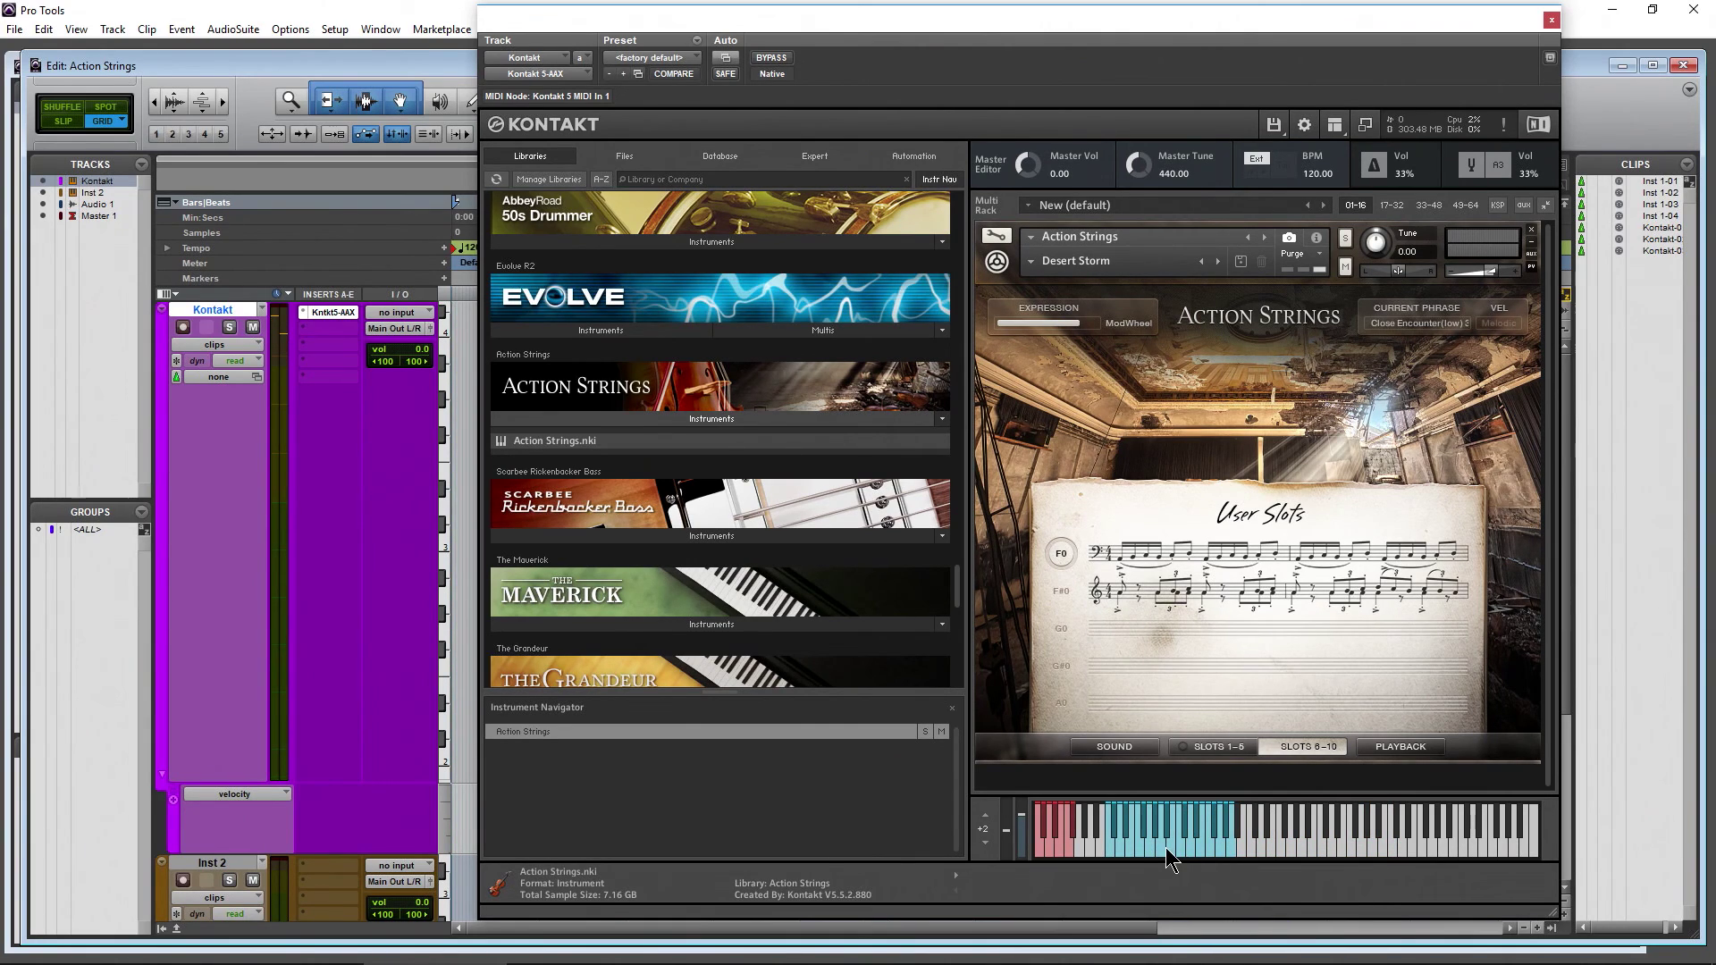
pyautogui.click(1163, 844)
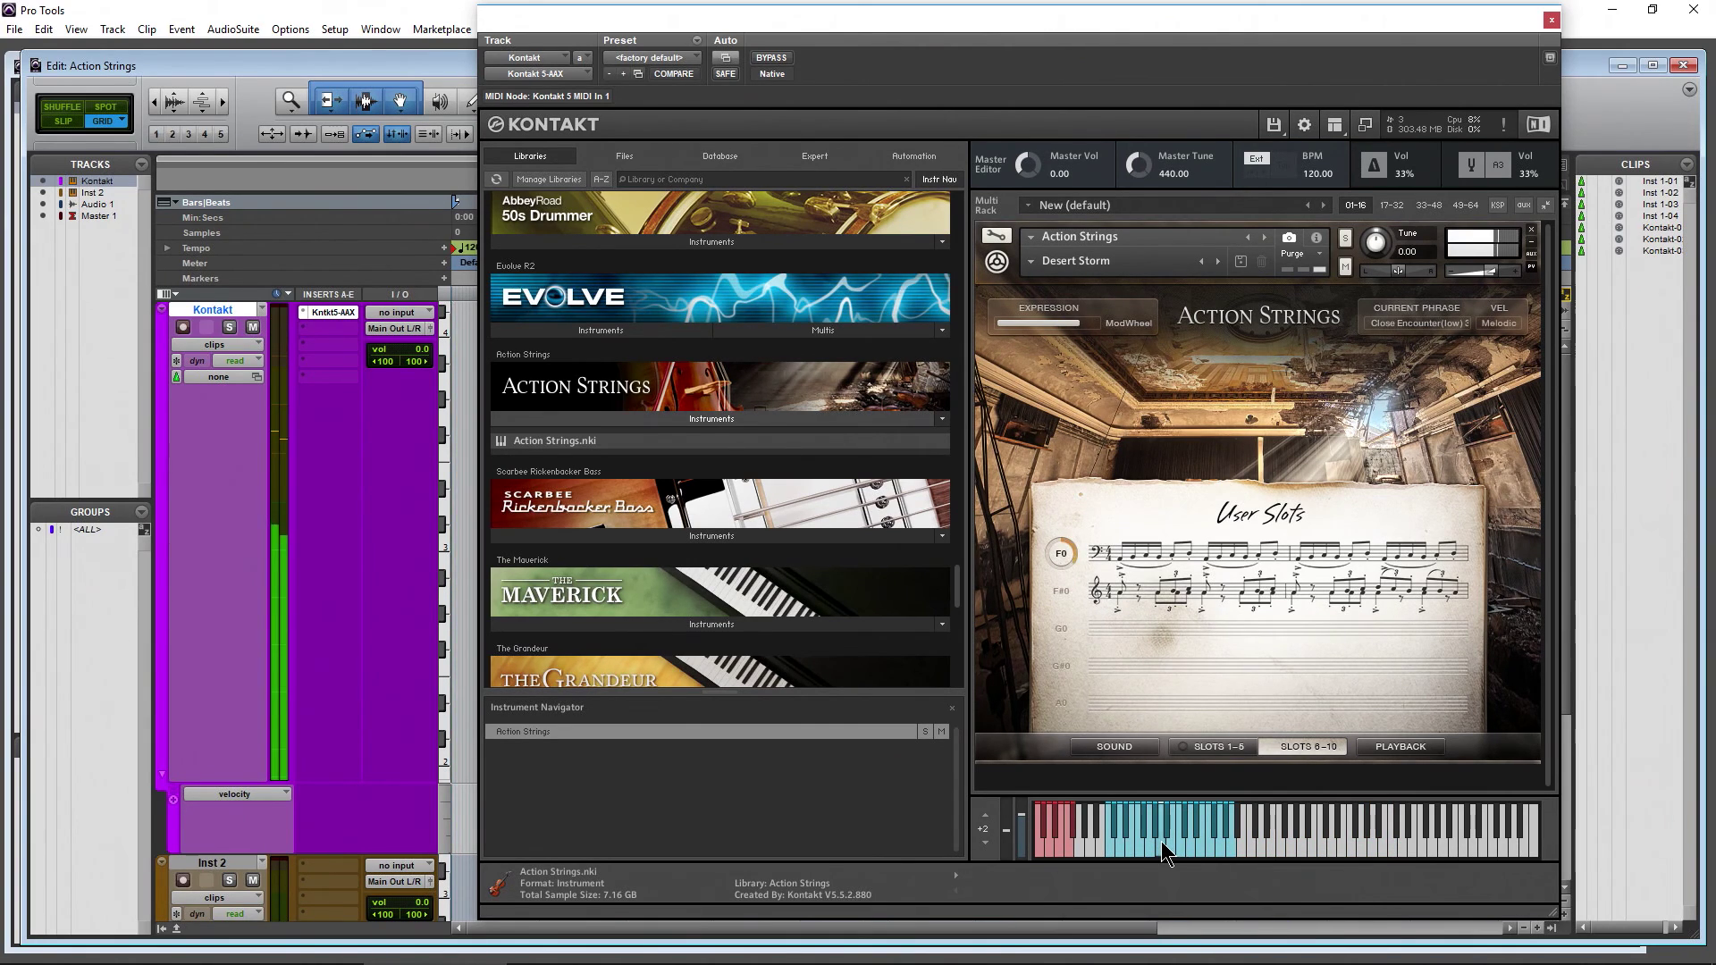